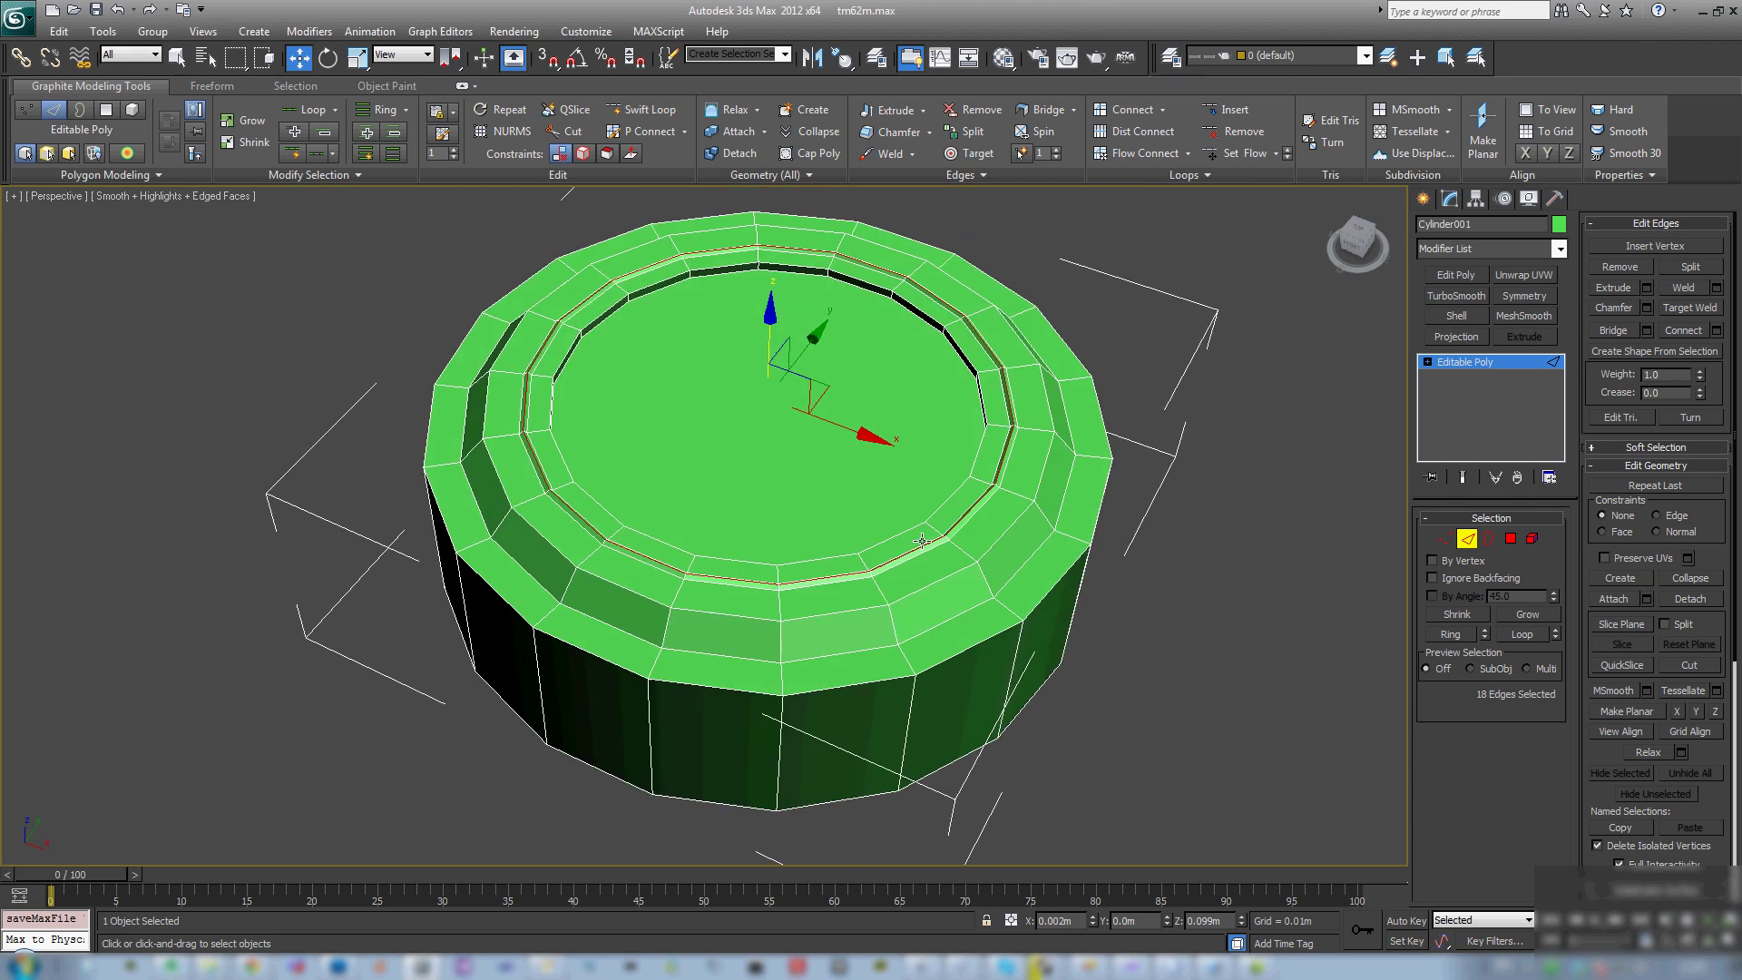
# Step: Adjust the height of the selected edge loop at the inner groove slightly along the Z axis
pyautogui.scroll(3, 677, 509)
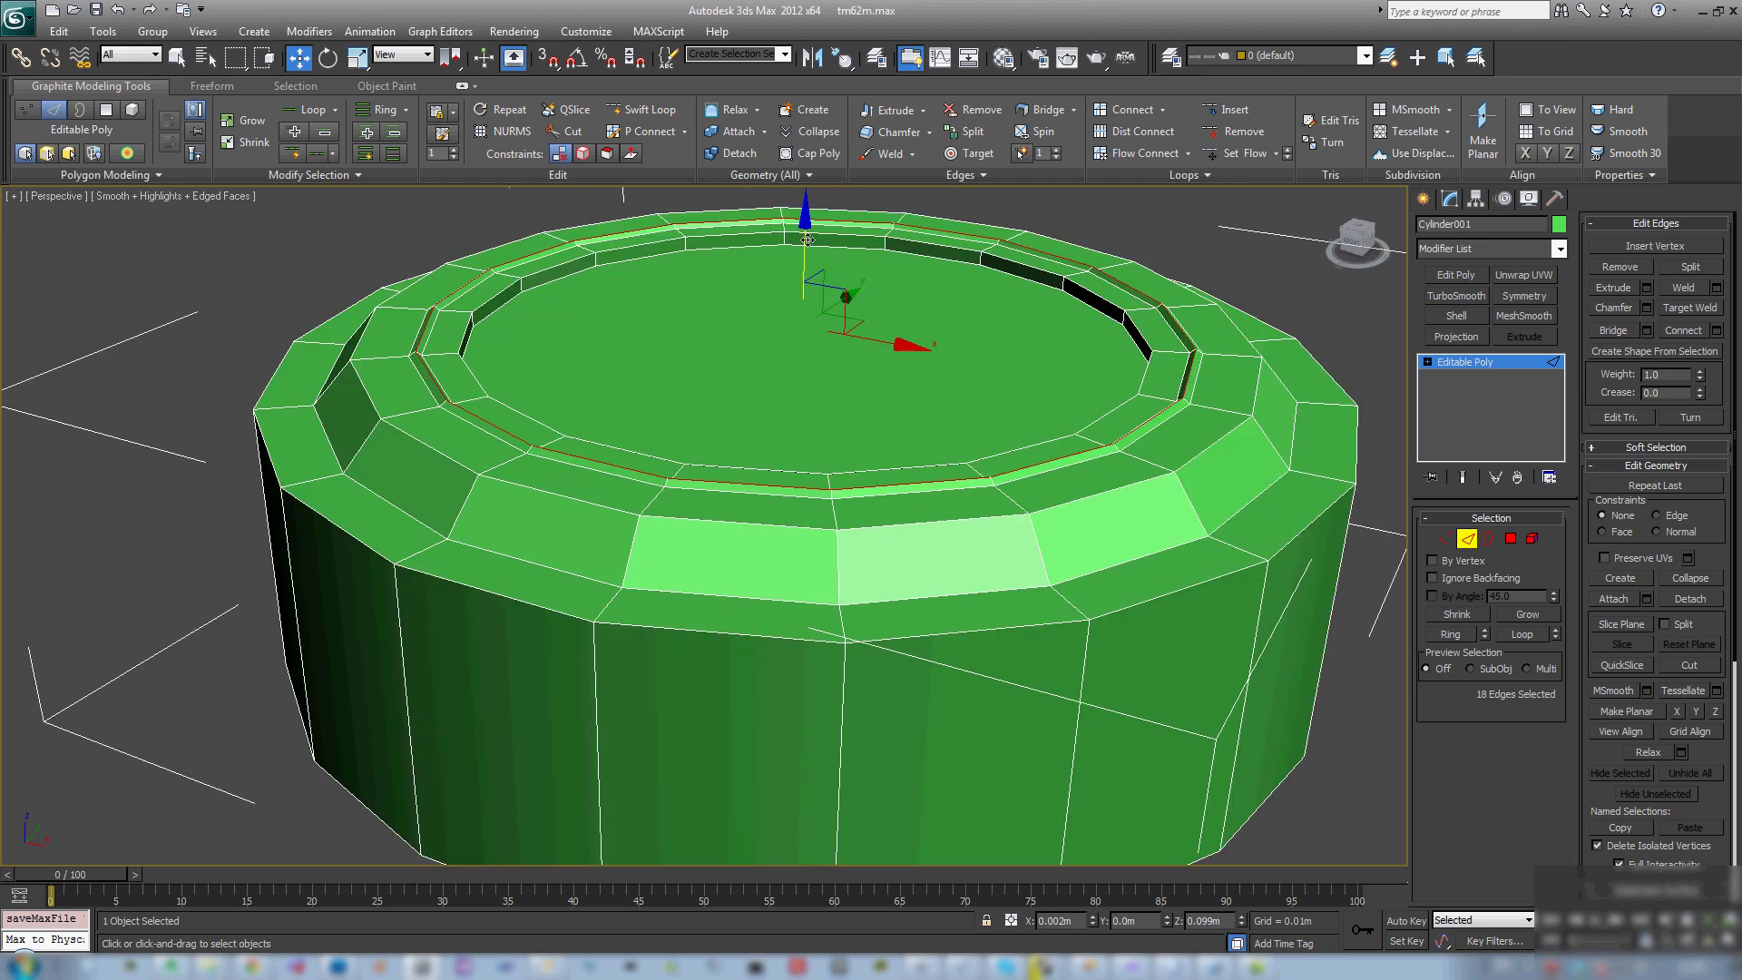
pyautogui.moveTo(808, 240); pyautogui.dragTo(802, 240)
pyautogui.keyDown('alt'); pyautogui.moveTo(674, 321); pyautogui.dragTo(691, 334, button='middle'); pyautogui.keyUp('alt')
# Step: Use Swift Loop to add support edge loops along the outer top rim and beside the upper and lower edges of the slope
pyautogui.click(641, 109)
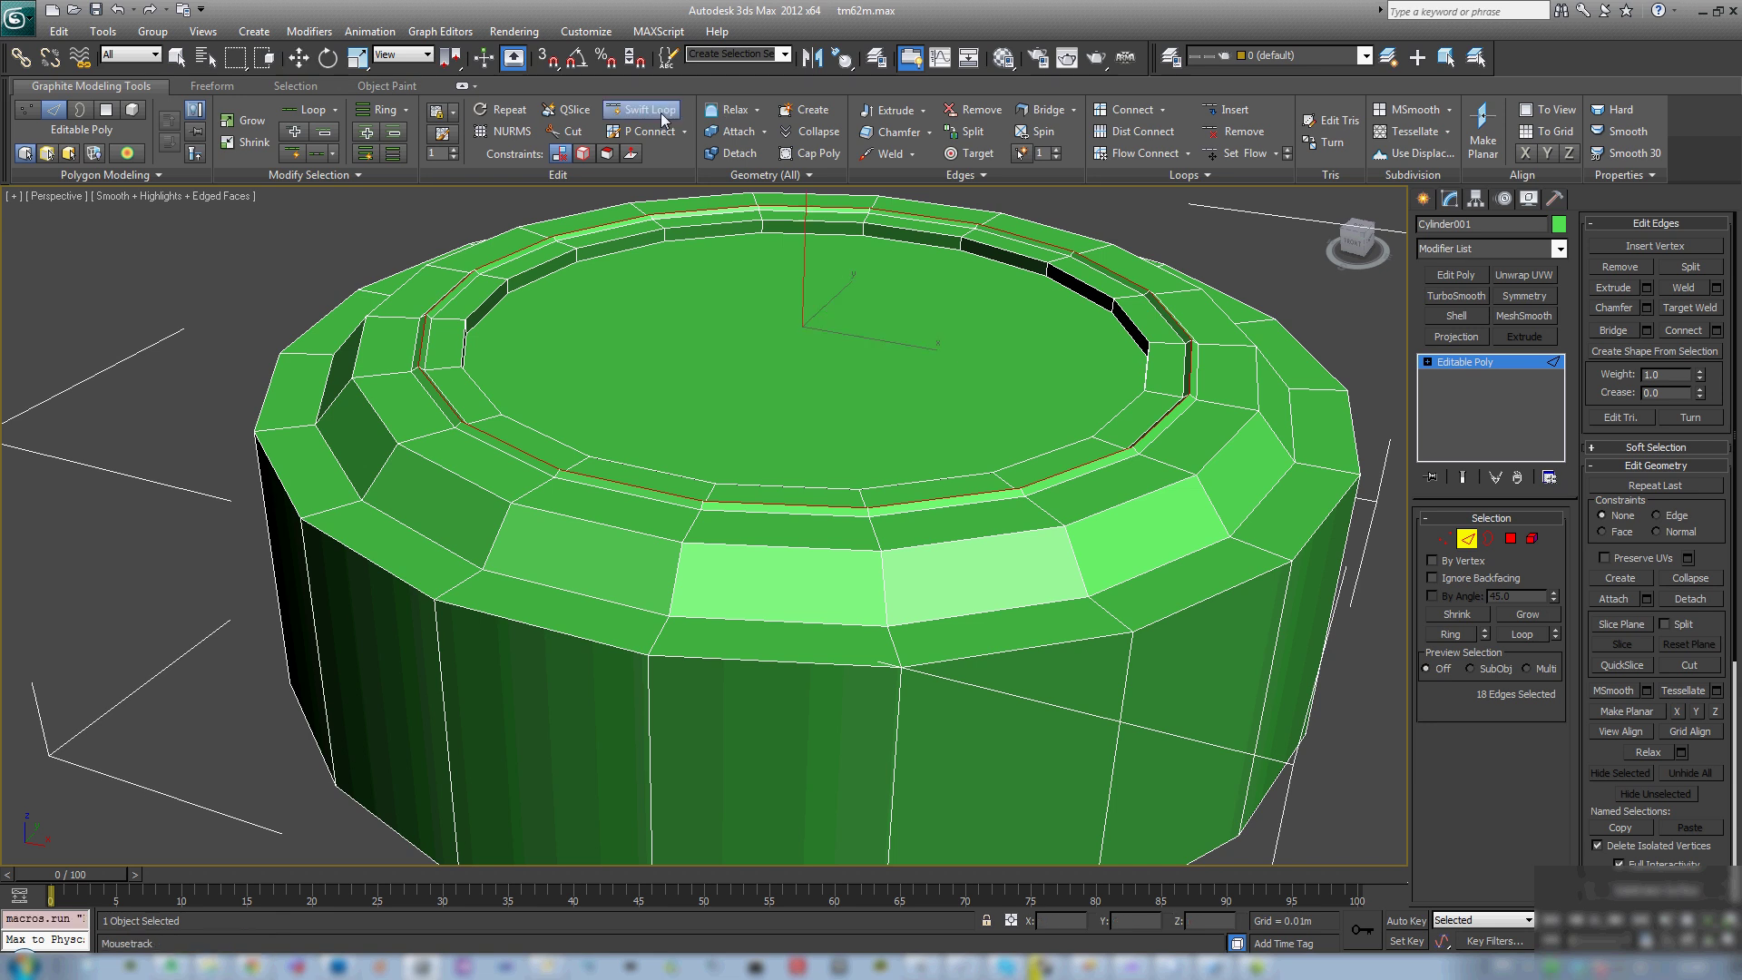
pyautogui.click(296, 519)
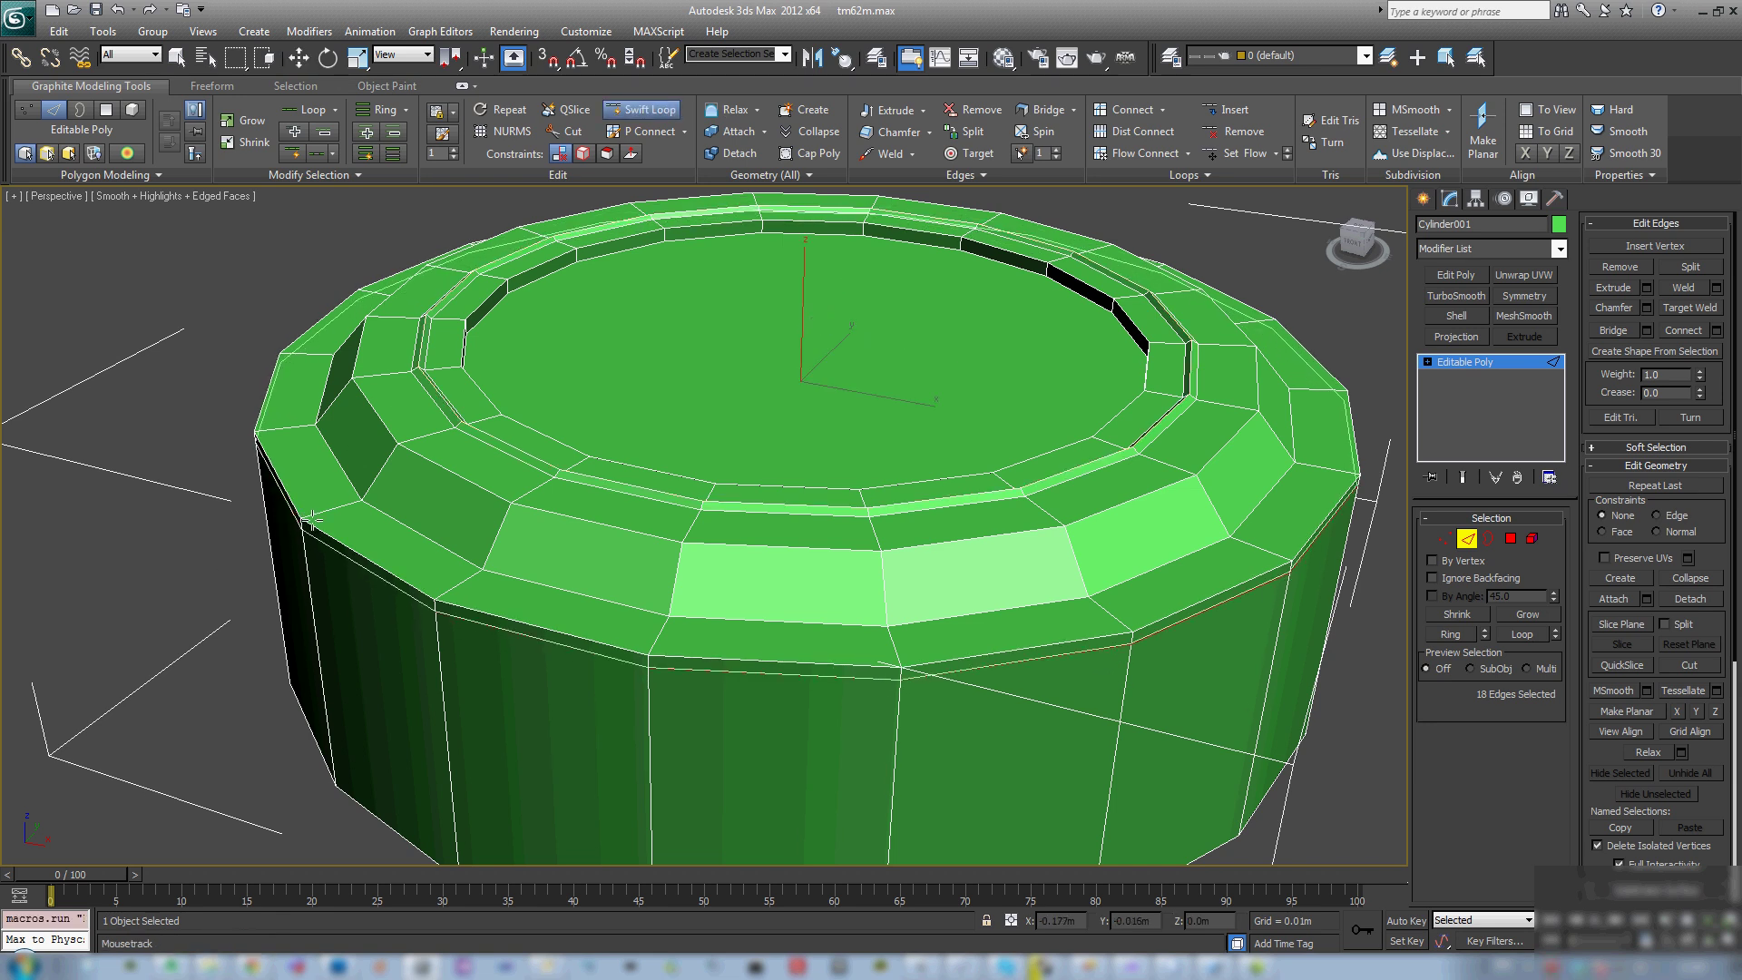
pyautogui.click(307, 515)
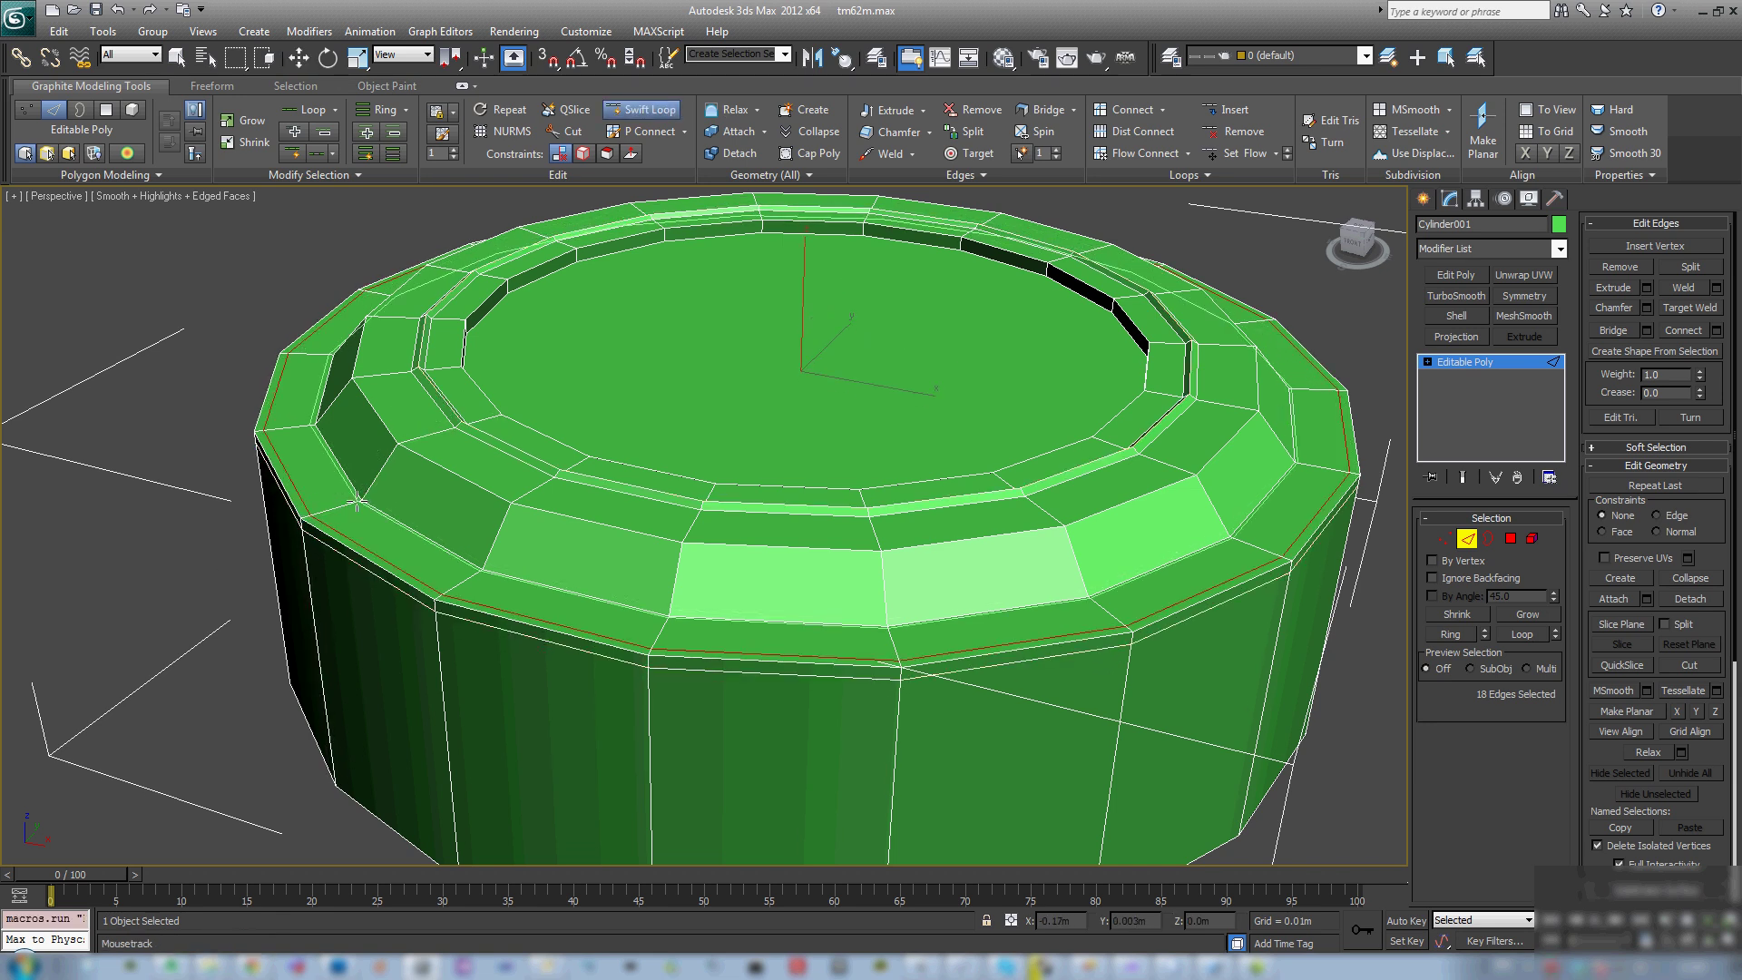
pyautogui.click(352, 502)
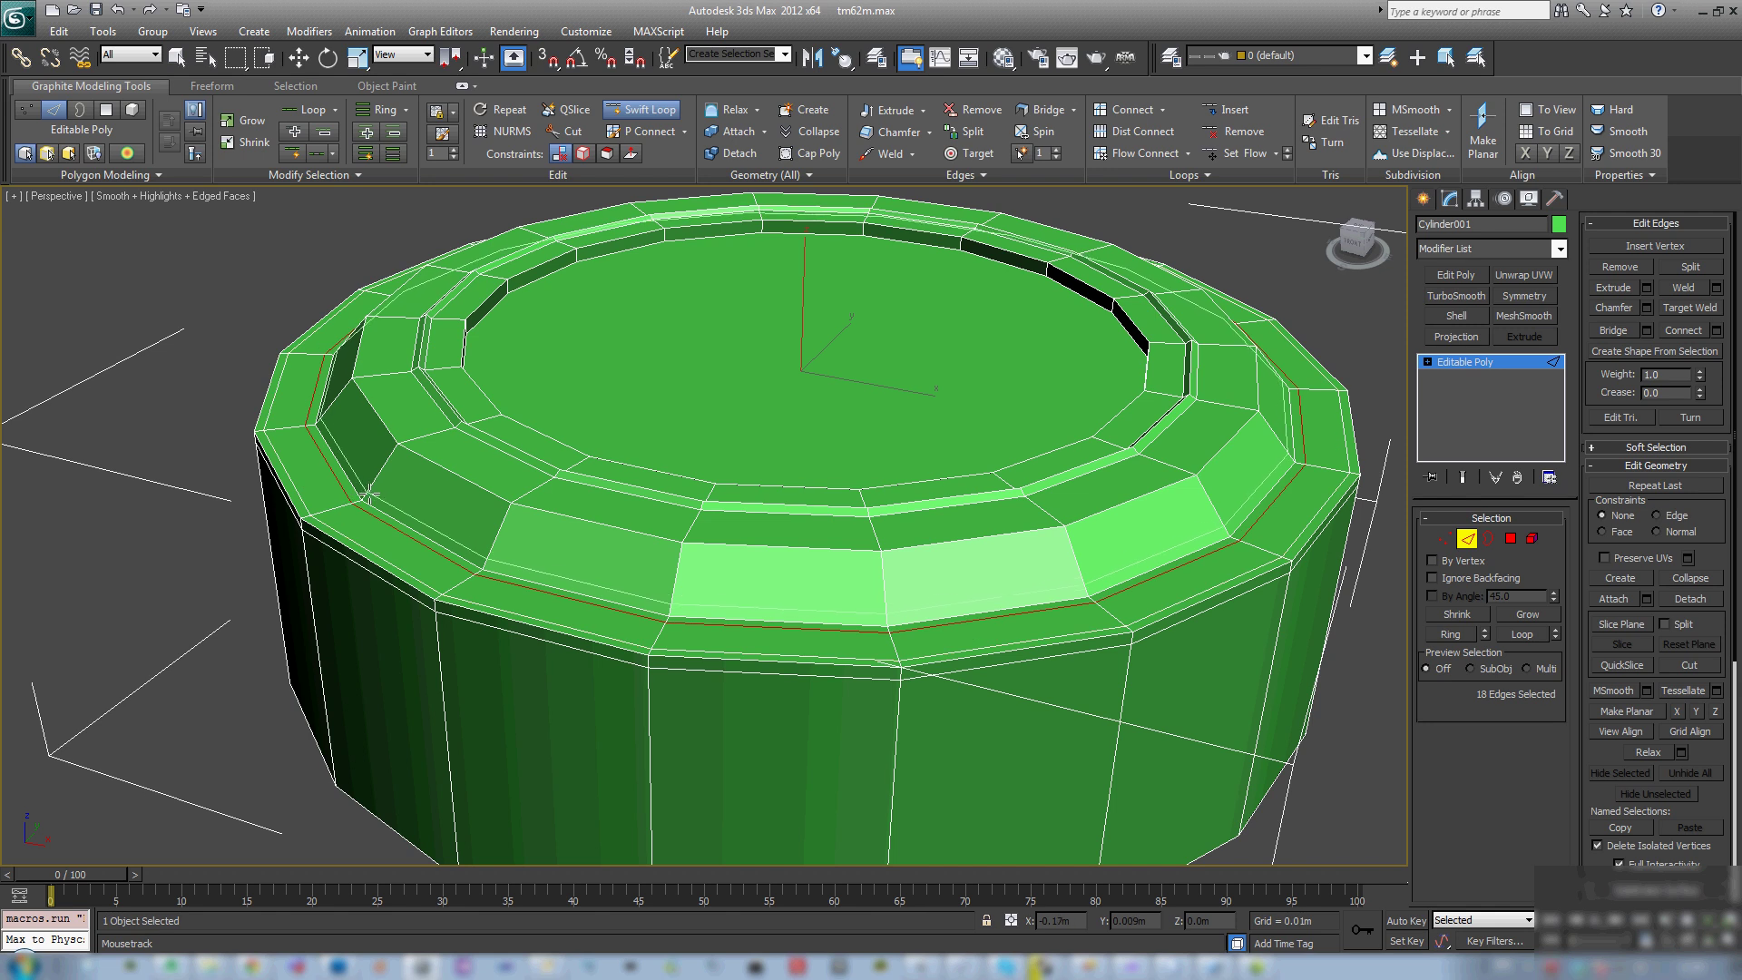
pyautogui.click(369, 493)
pyautogui.click(396, 448)
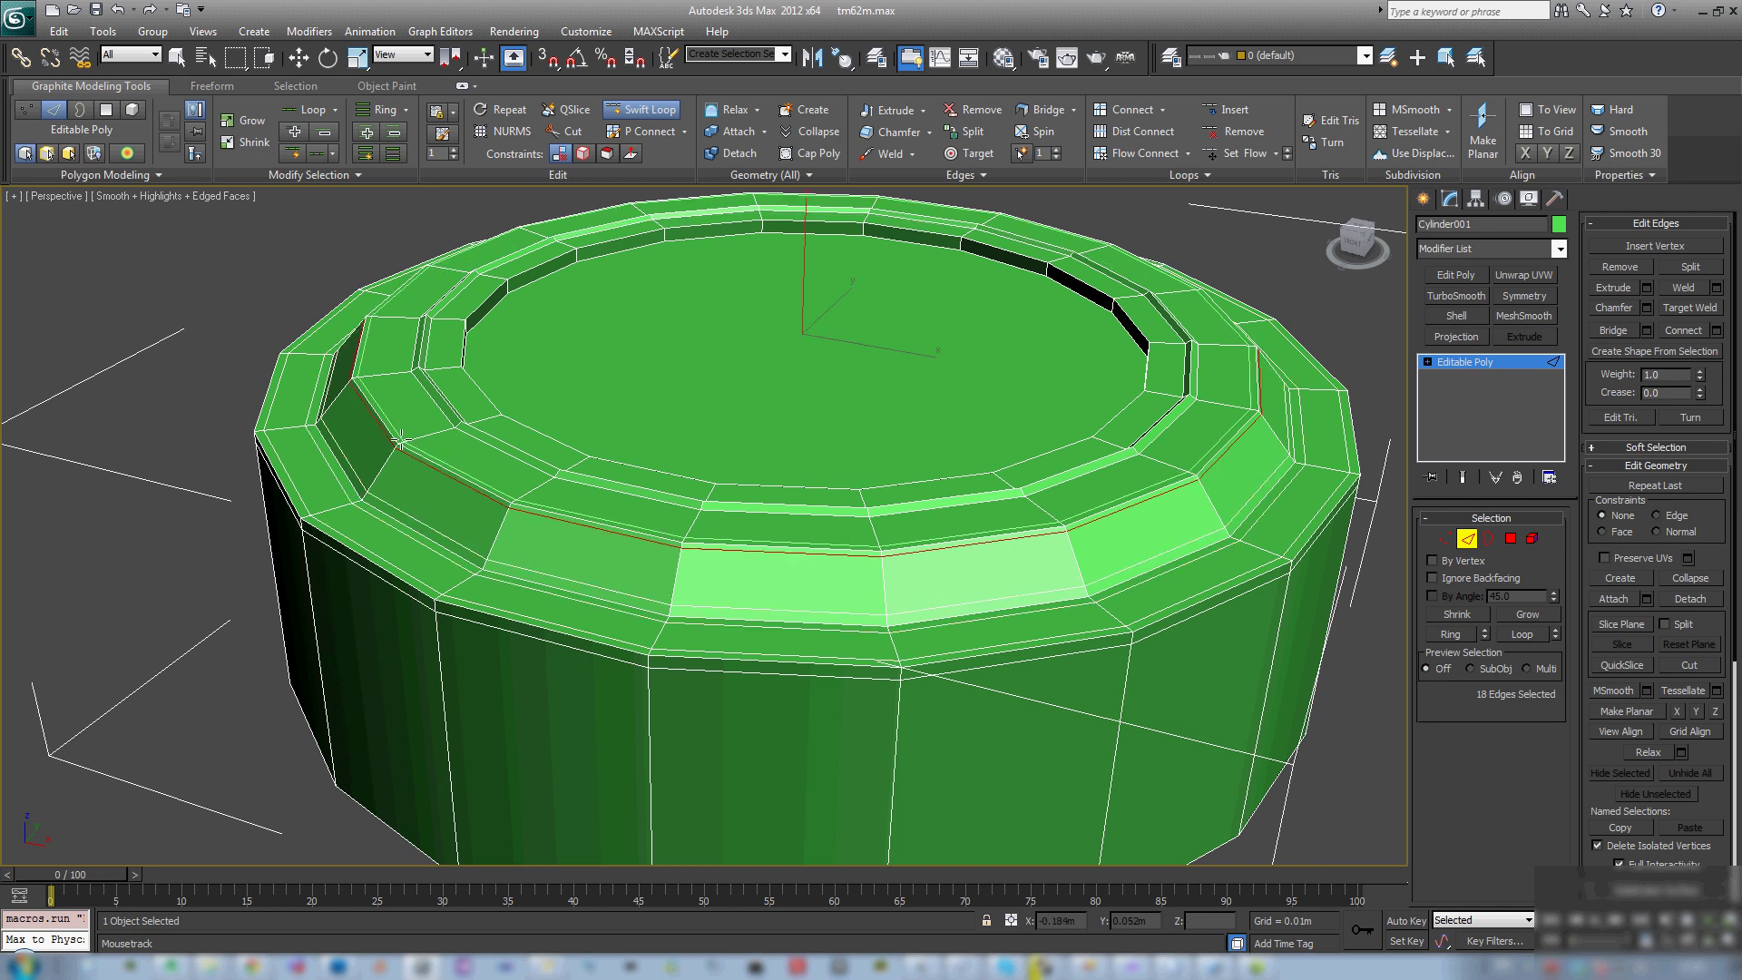
# Step: Add support edge loops beside the inner groove's edges and around the rim and wall of the central recess
pyautogui.scroll(5, 404, 449)
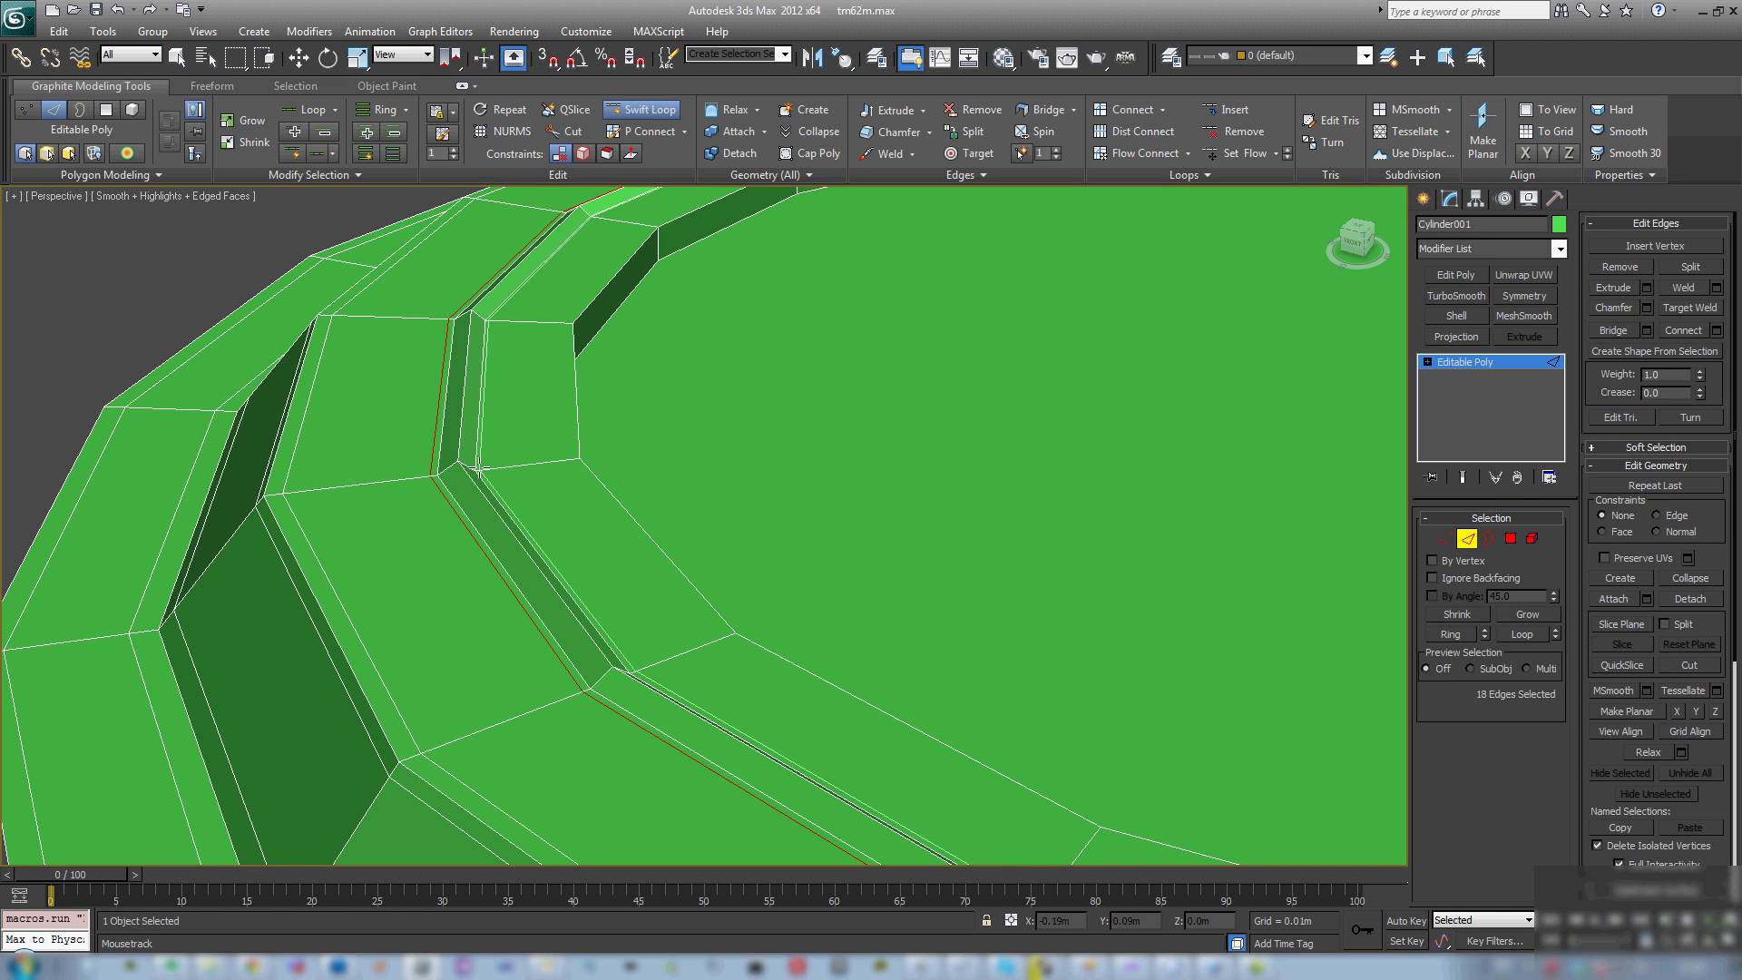
pyautogui.scroll(-6, 479, 469)
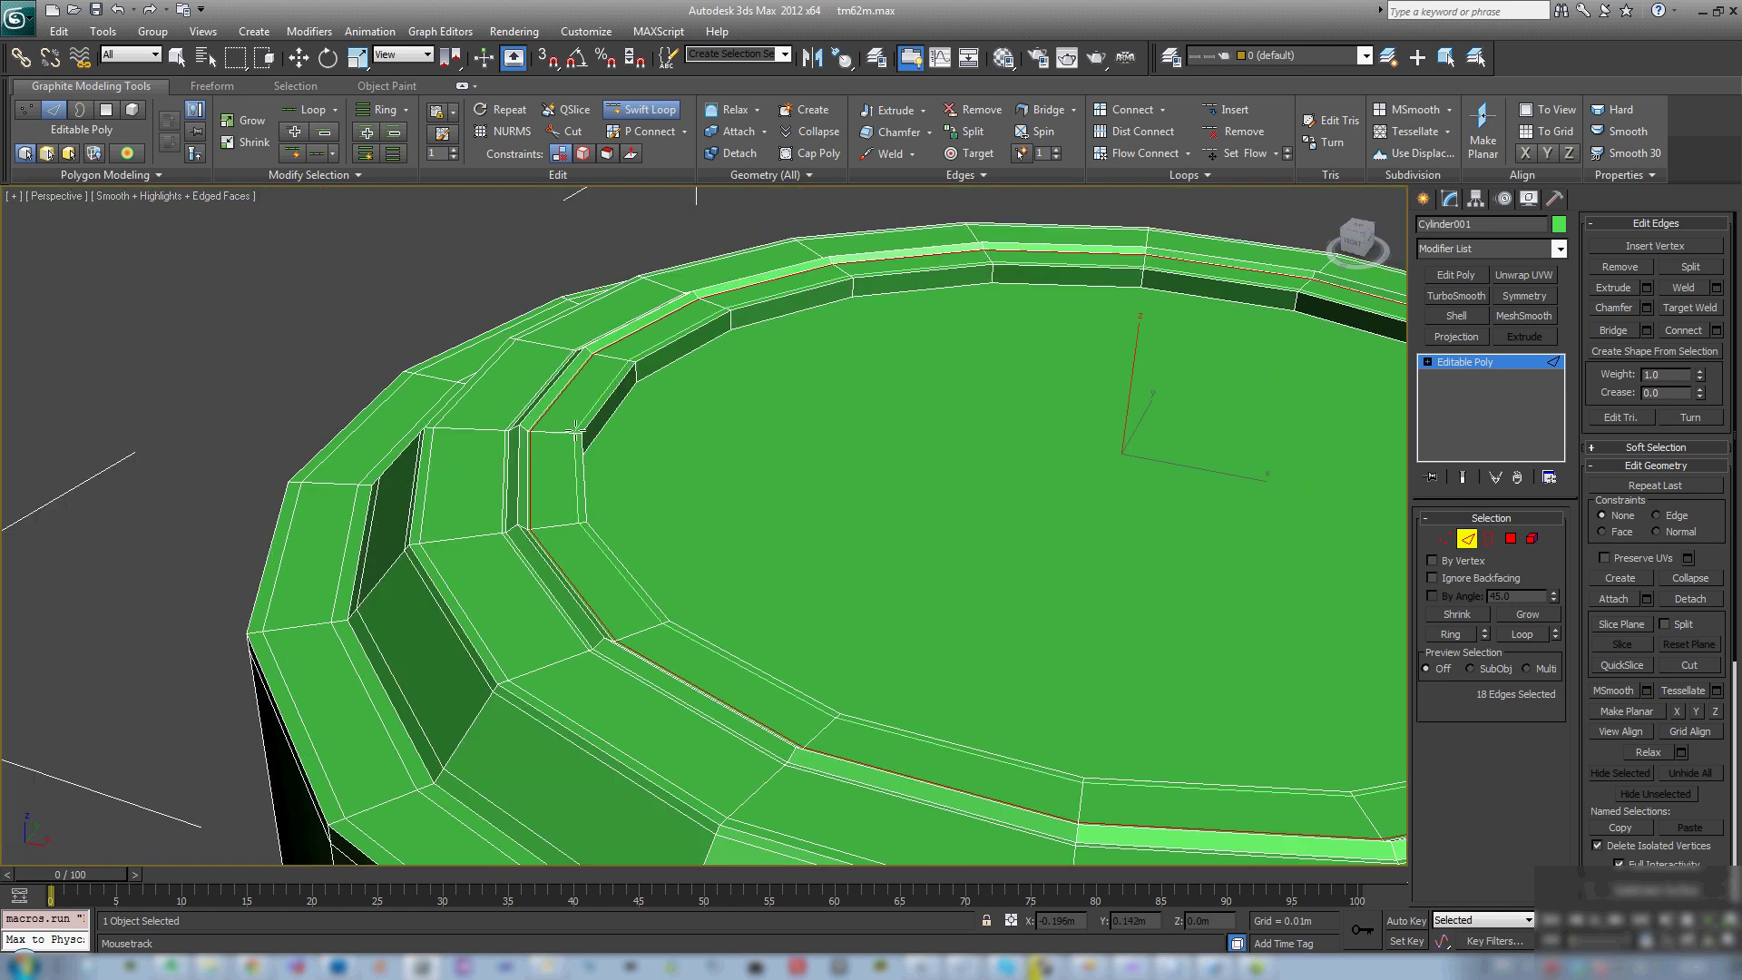
pyautogui.scroll(4, 684, 417)
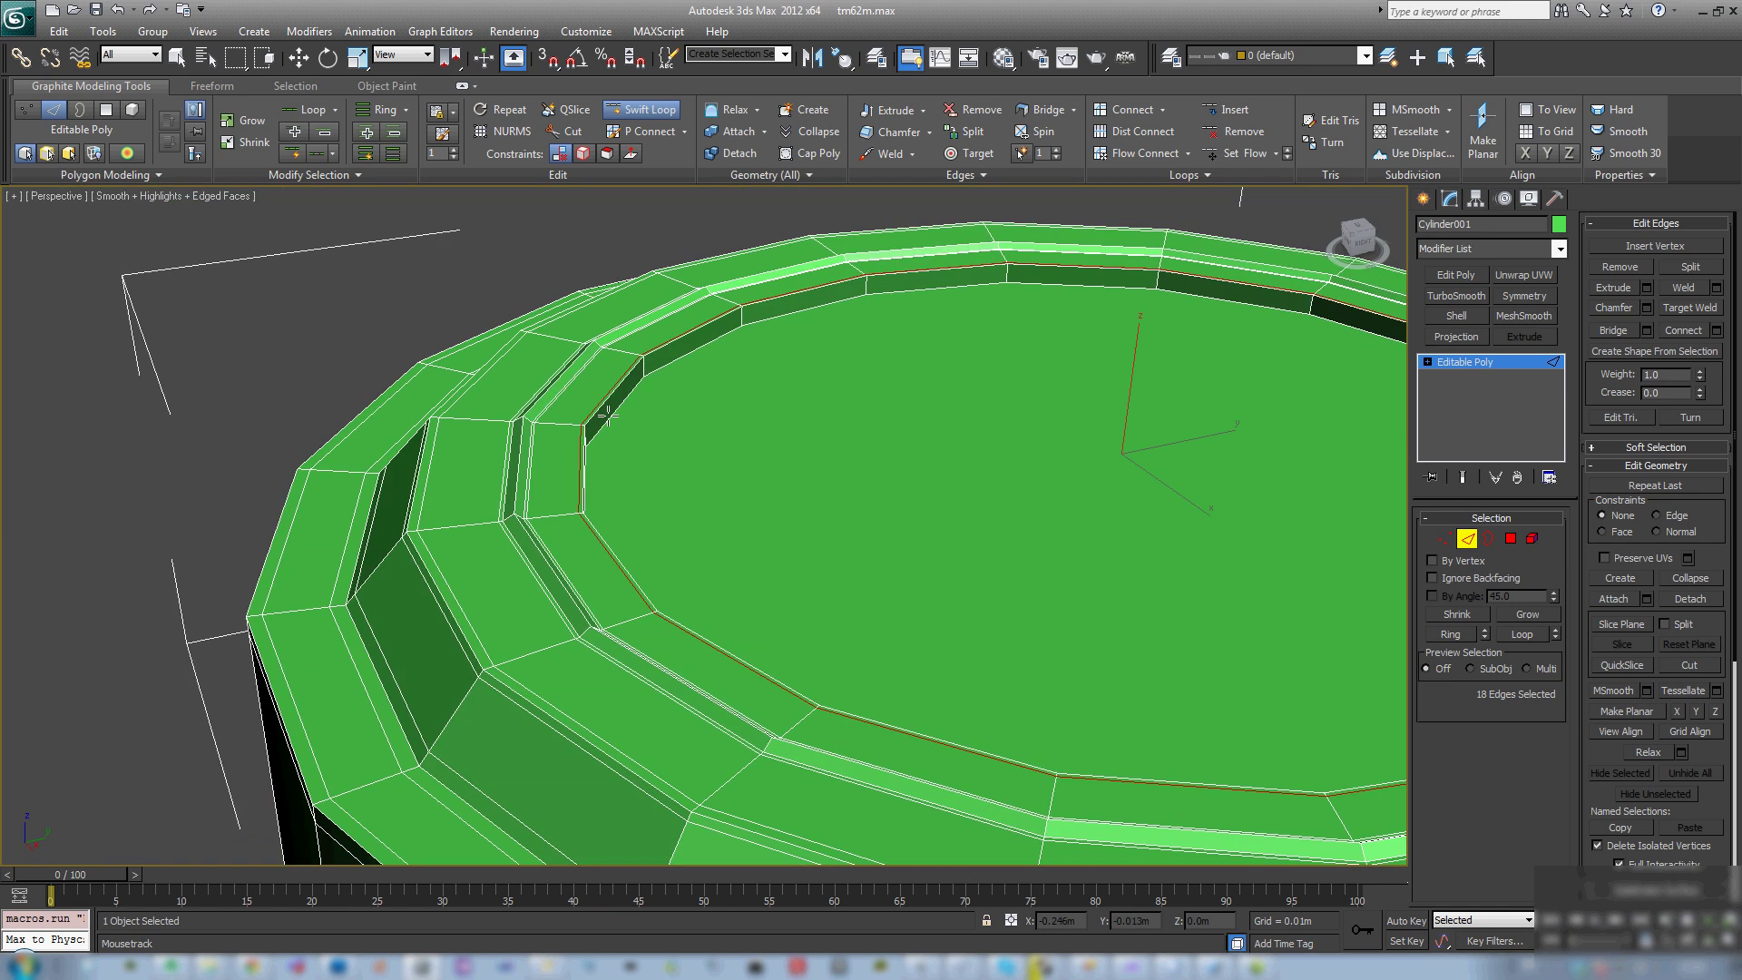
pyautogui.scroll(-2, 620, 352)
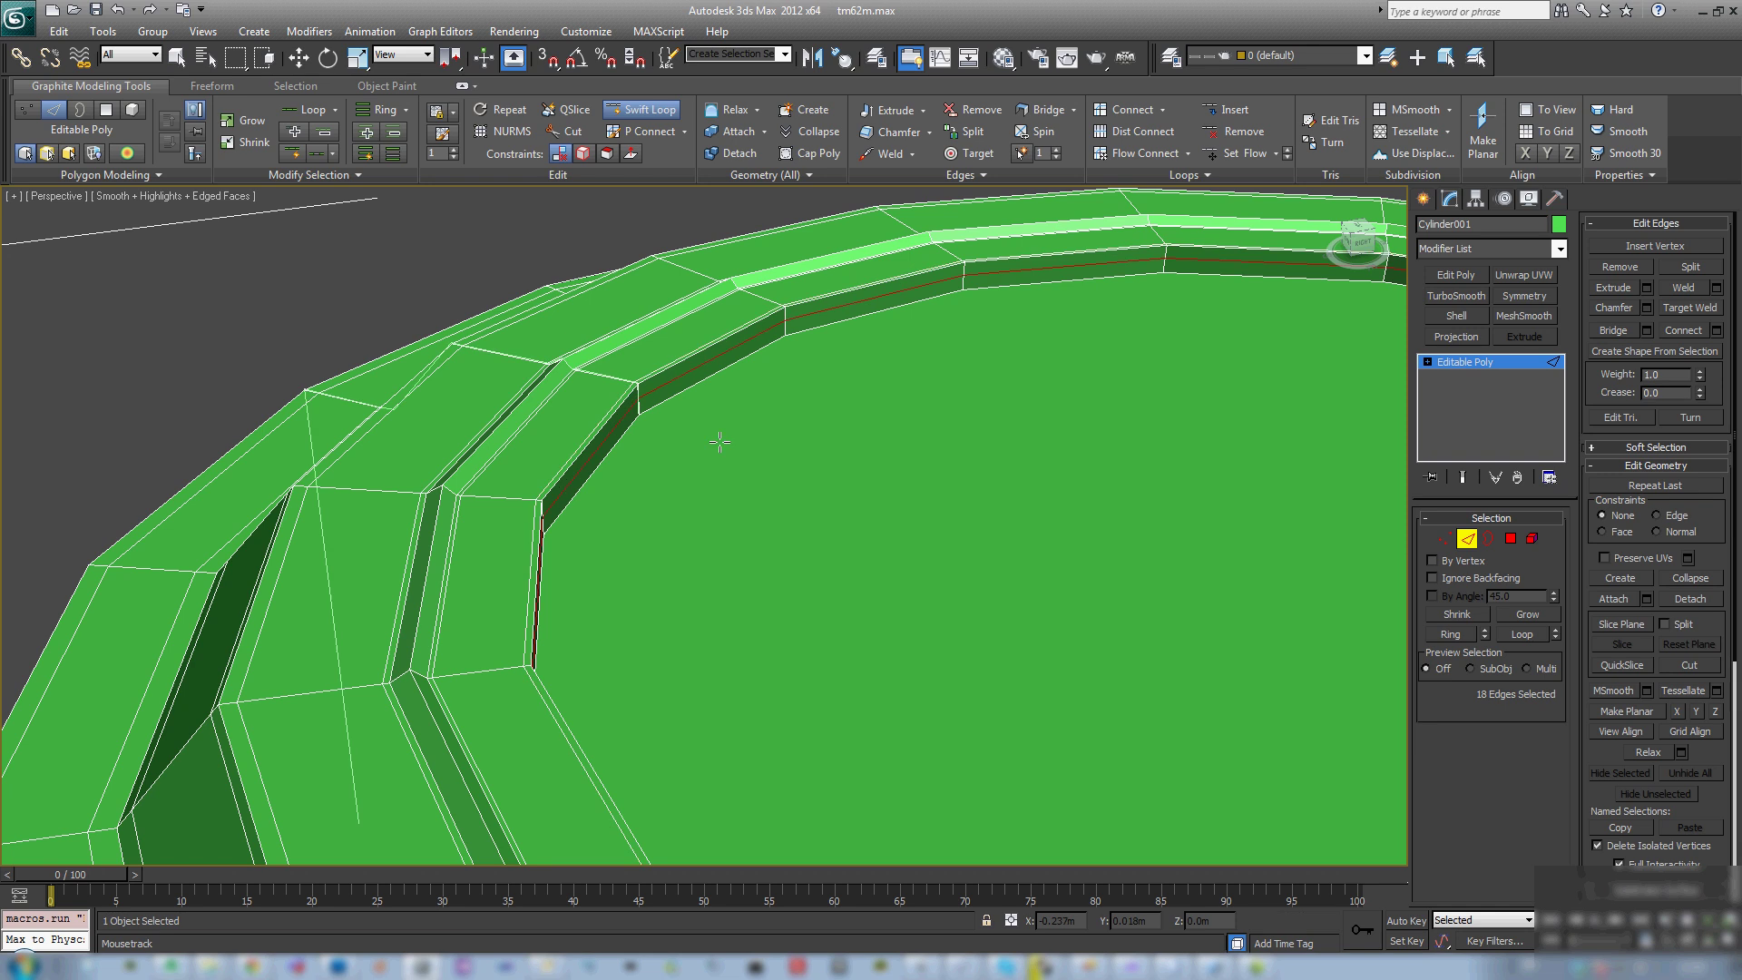
pyautogui.scroll(-2, 653, 417)
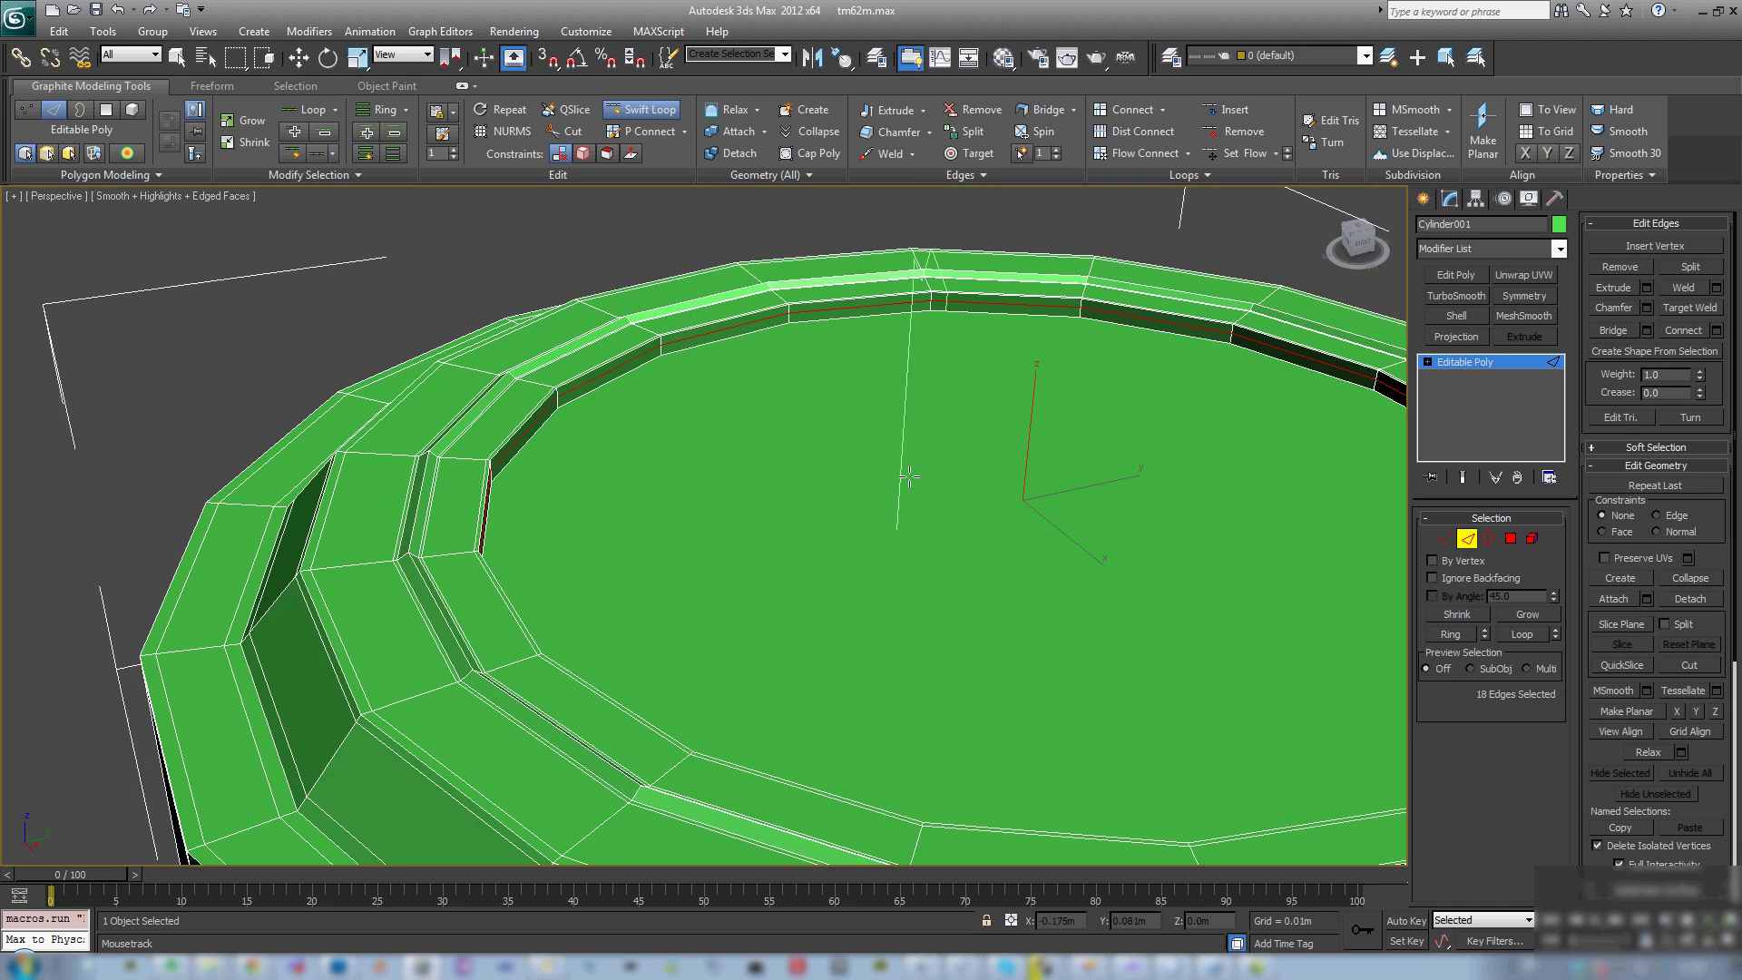
# Step: Inset the large polygon on the recess floor and collapse the inner polygon to a single centre point
pyautogui.press('4')
pyautogui.scroll(-2, 920, 482)
pyautogui.moveTo(920, 481); pyautogui.dragTo(753, 455, button='middle')
pyautogui.click(1683, 446)
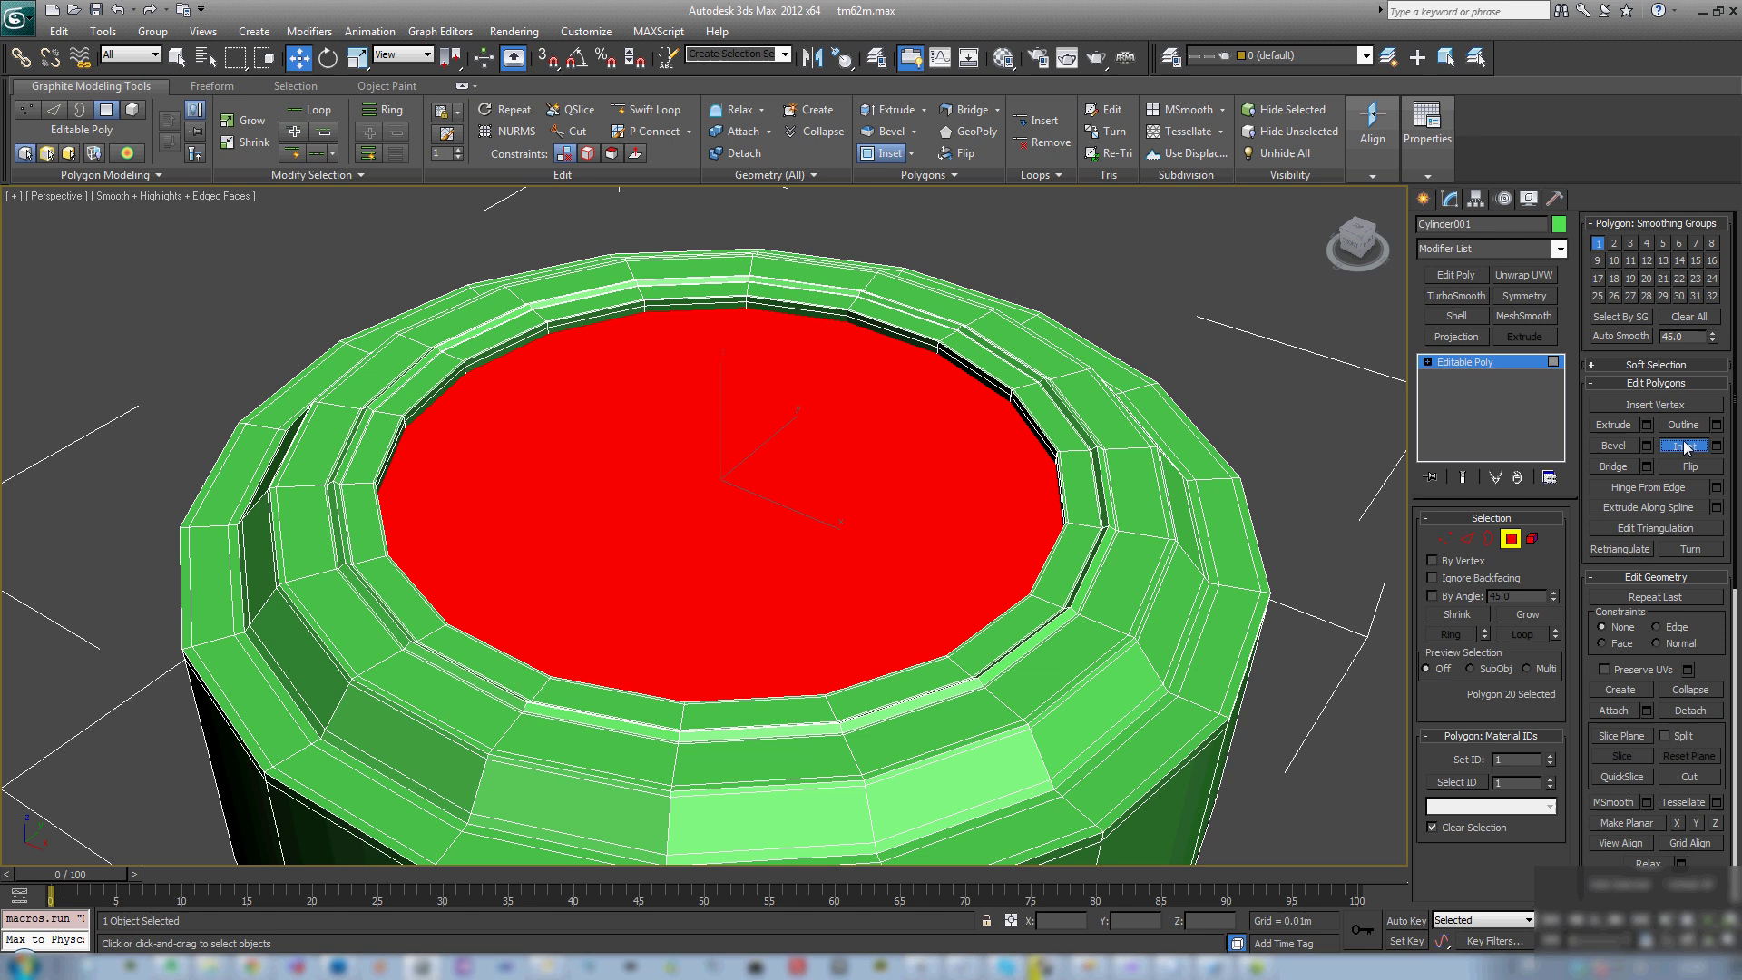
pyautogui.moveTo(832, 504); pyautogui.dragTo(1649, 542)
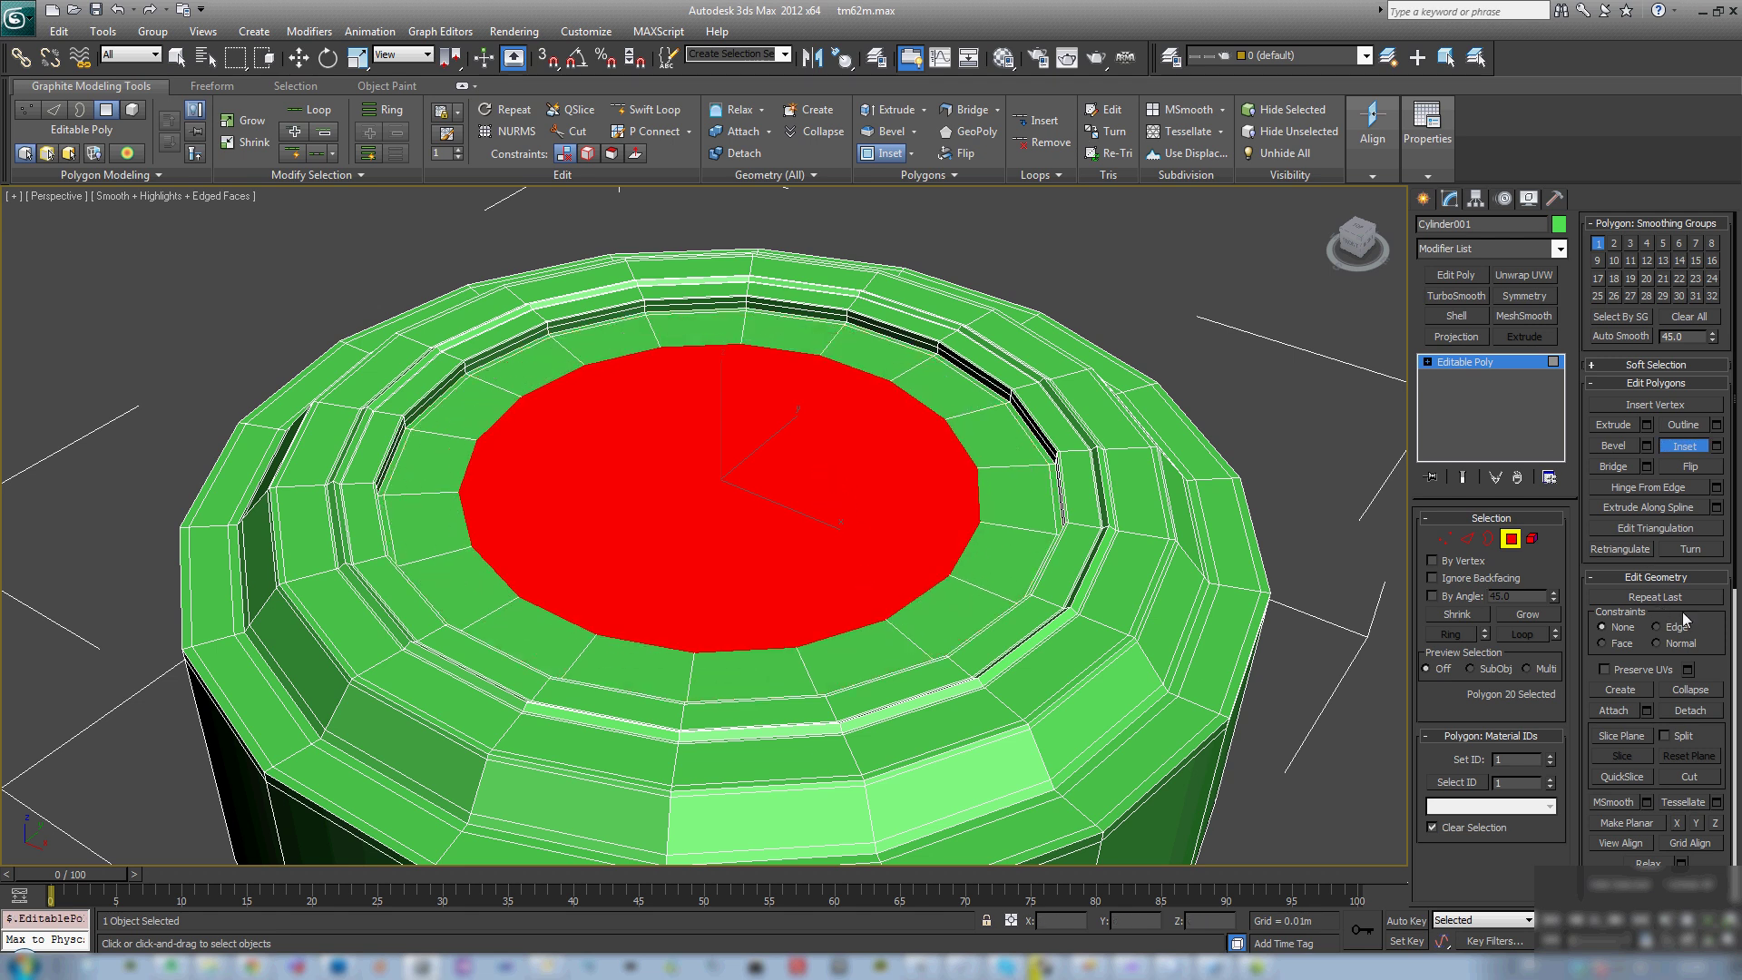
pyautogui.click(1691, 691)
# Step: Delete the polygon that closes the underside of the cylinder
pyautogui.moveTo(884, 626); pyautogui.dragTo(654, 399, button='middle')
pyautogui.click(902, 437)
pyautogui.press('Delete')
# Step: Add a Swift Loop support edge loop around the side wall, close to the cylinder's bottom edge
pyautogui.click(645, 109)
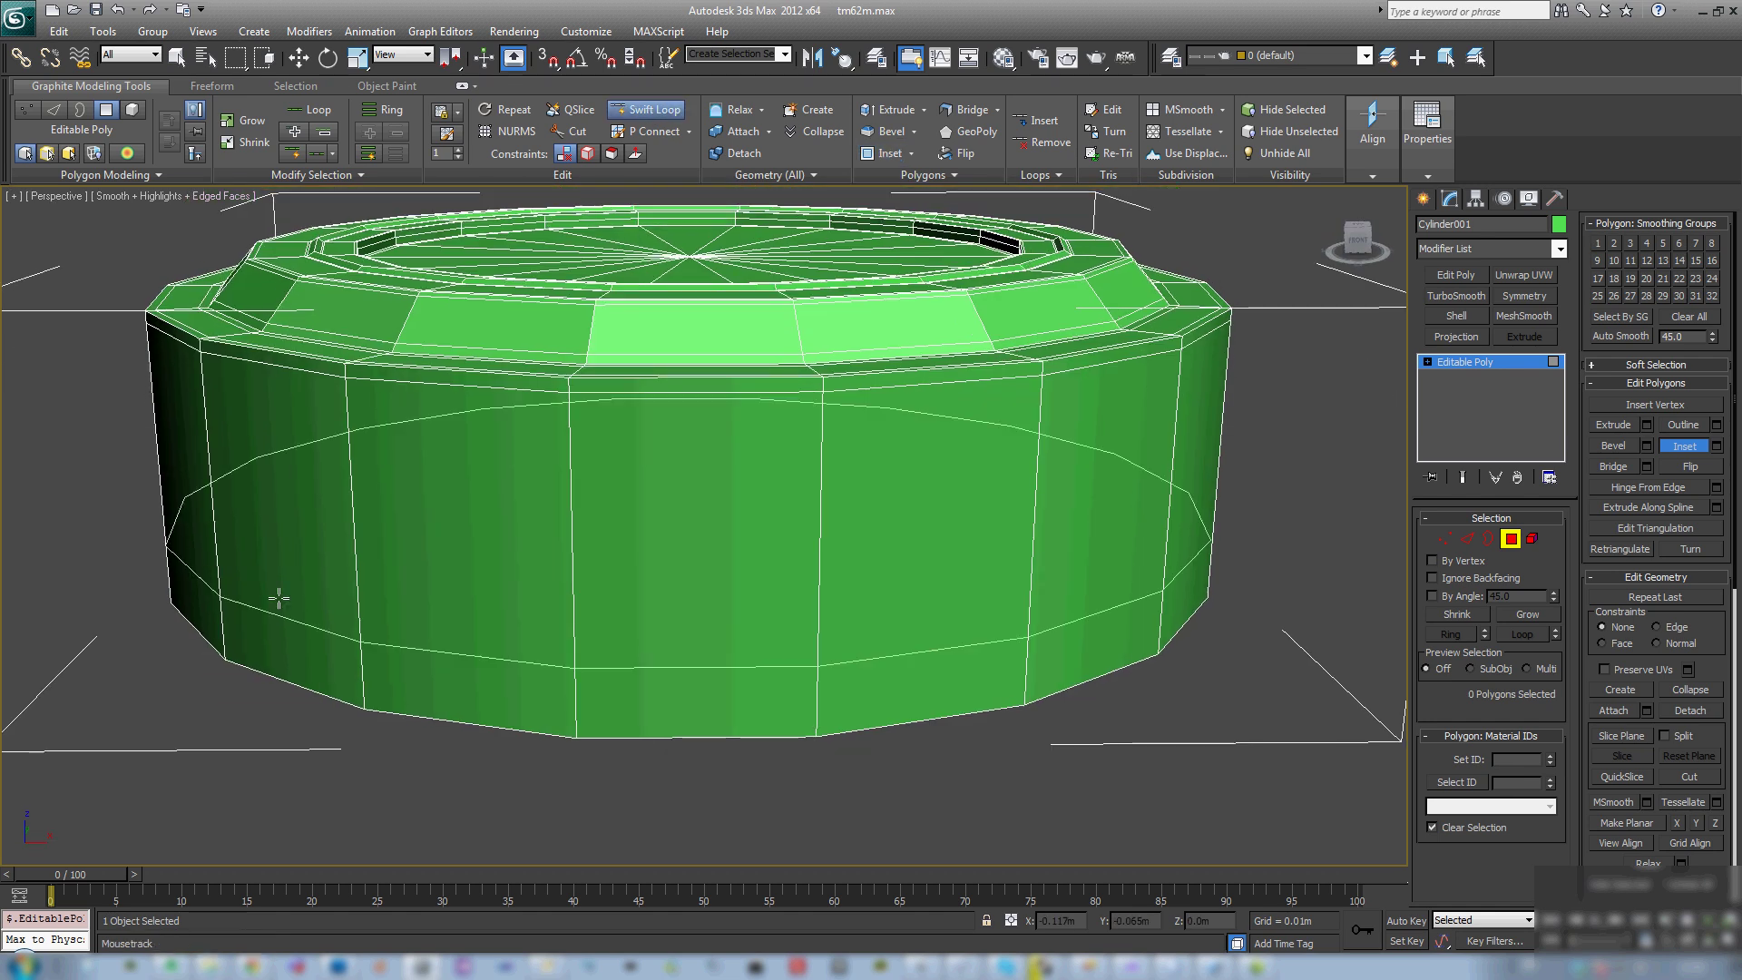
pyautogui.click(225, 653)
pyautogui.rightClick(299, 624)
# Step: Apply a MeshSmooth modifier to the cylinder with 3 iterations and hide the edged faces display
pyautogui.moveTo(594, 499); pyautogui.dragTo(617, 708, button='middle')
pyautogui.click(1510, 538)
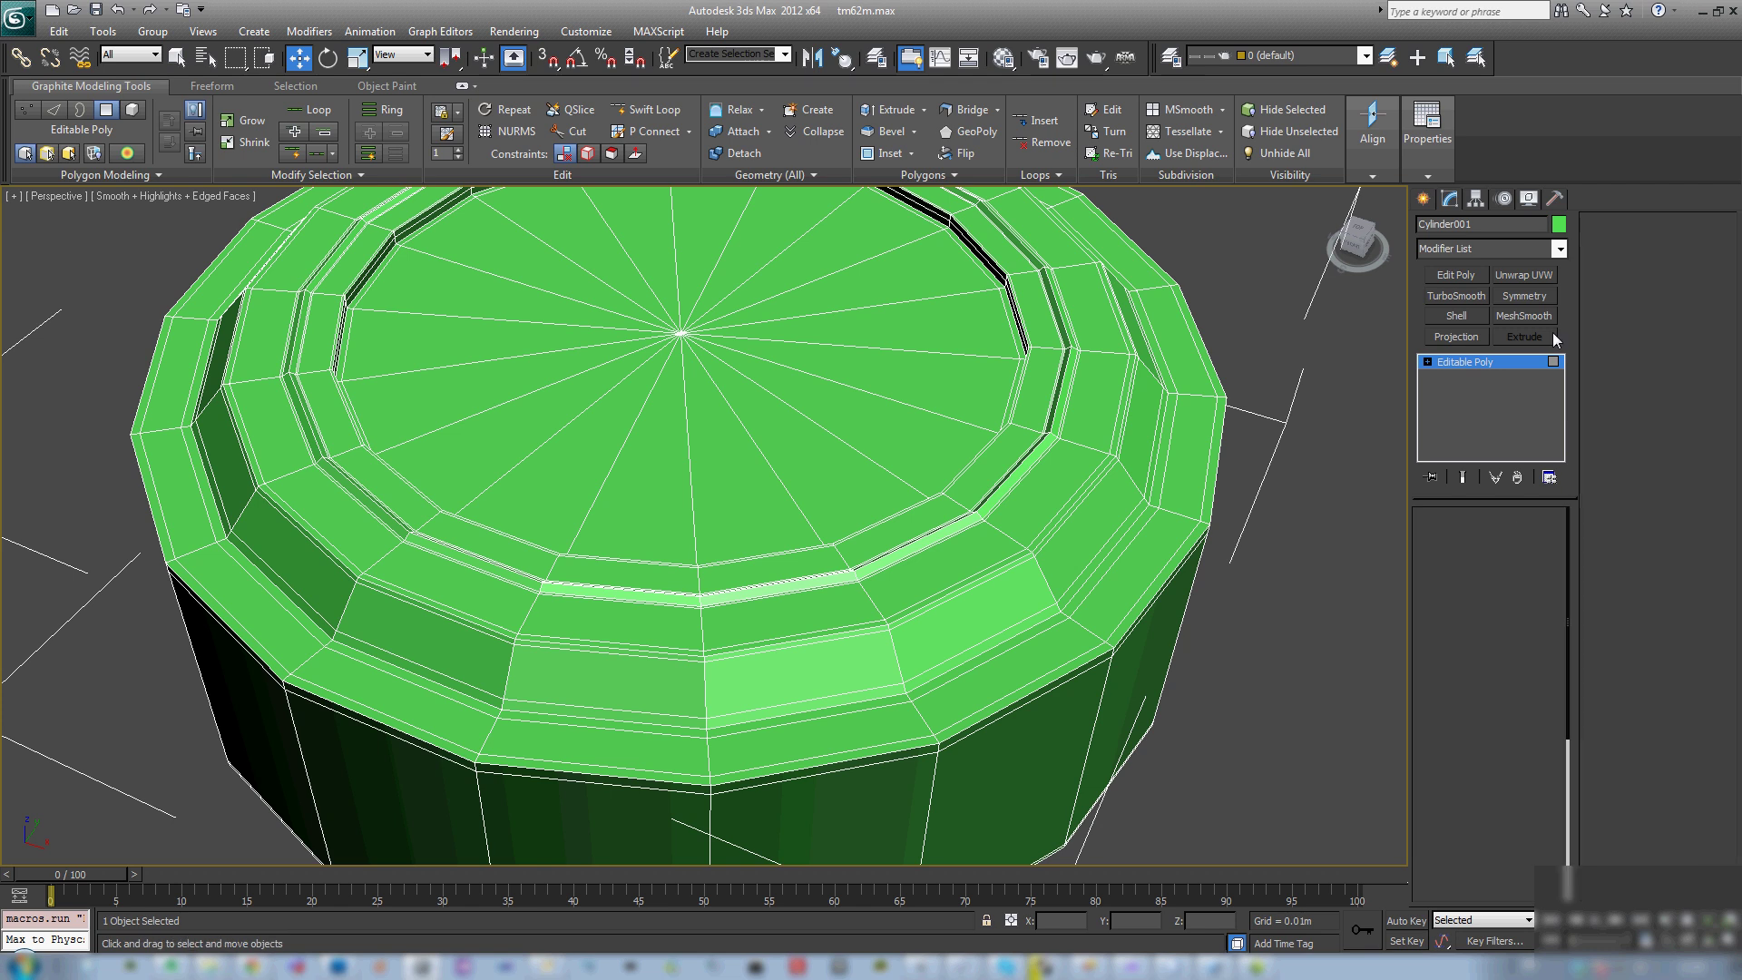
pyautogui.click(1524, 315)
pyautogui.moveTo(740, 489); pyautogui.dragTo(917, 492, button='middle')
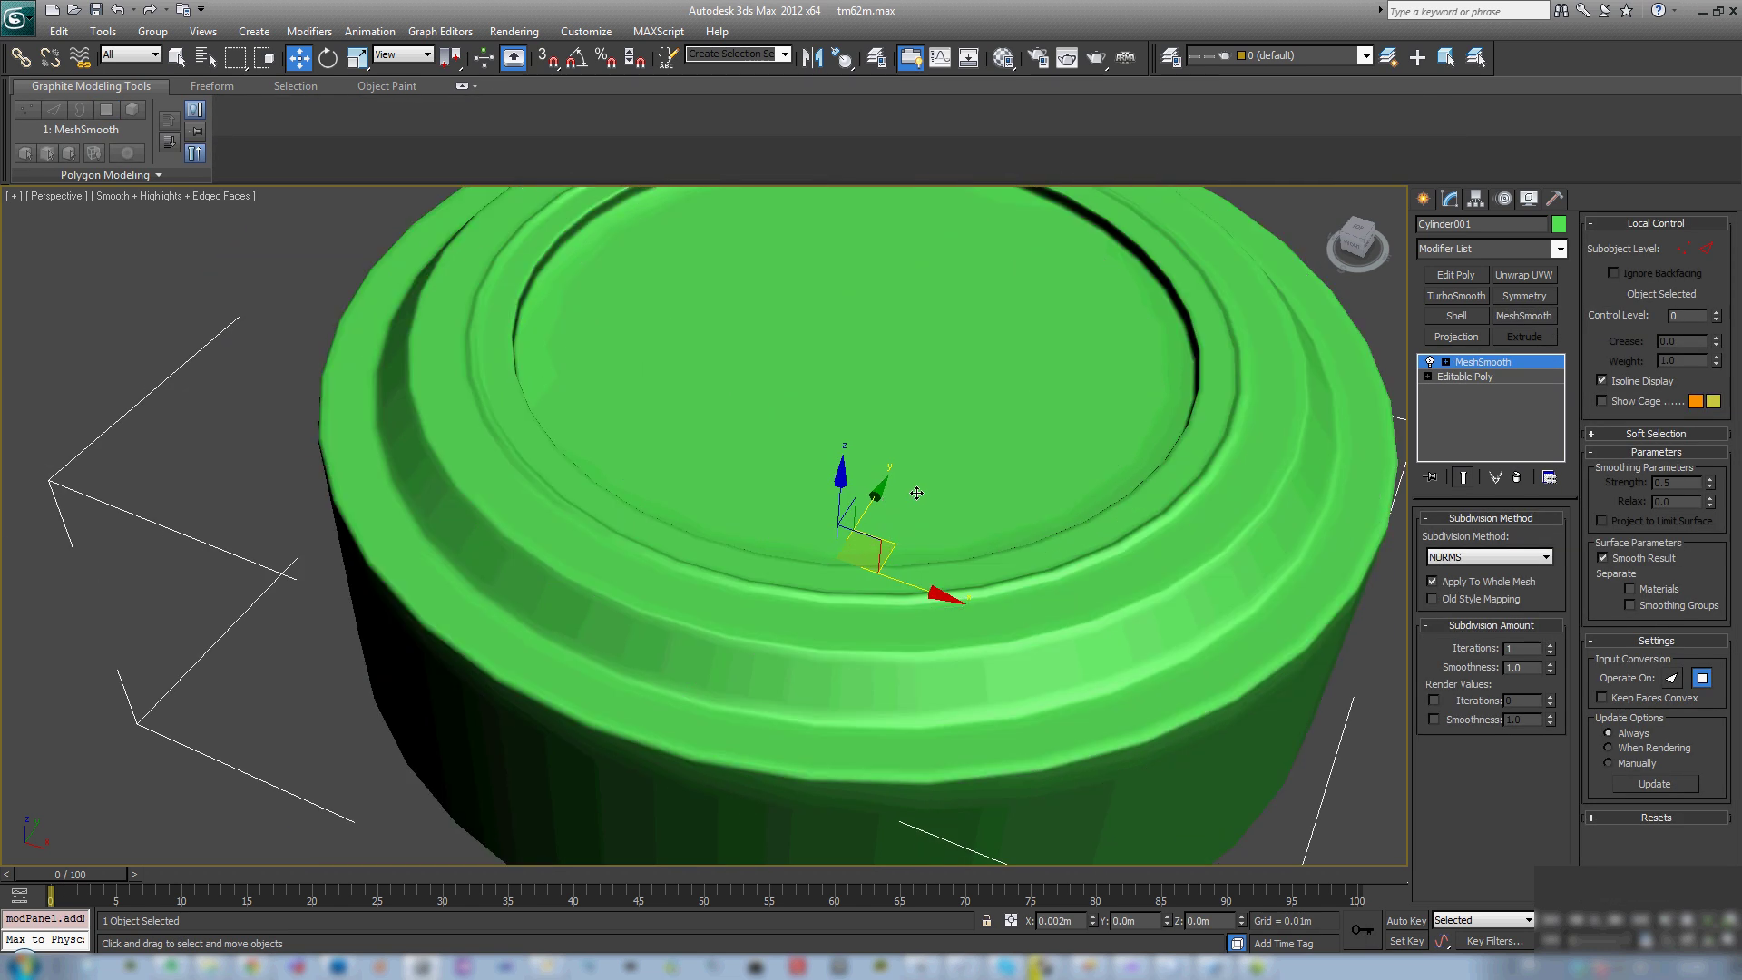
pyautogui.press('F4')
pyautogui.scroll(-4, 1060, 547)
pyautogui.keyDown('alt'); pyautogui.moveTo(1060, 547); pyautogui.dragTo(1015, 556, button='middle'); pyautogui.keyUp('alt')
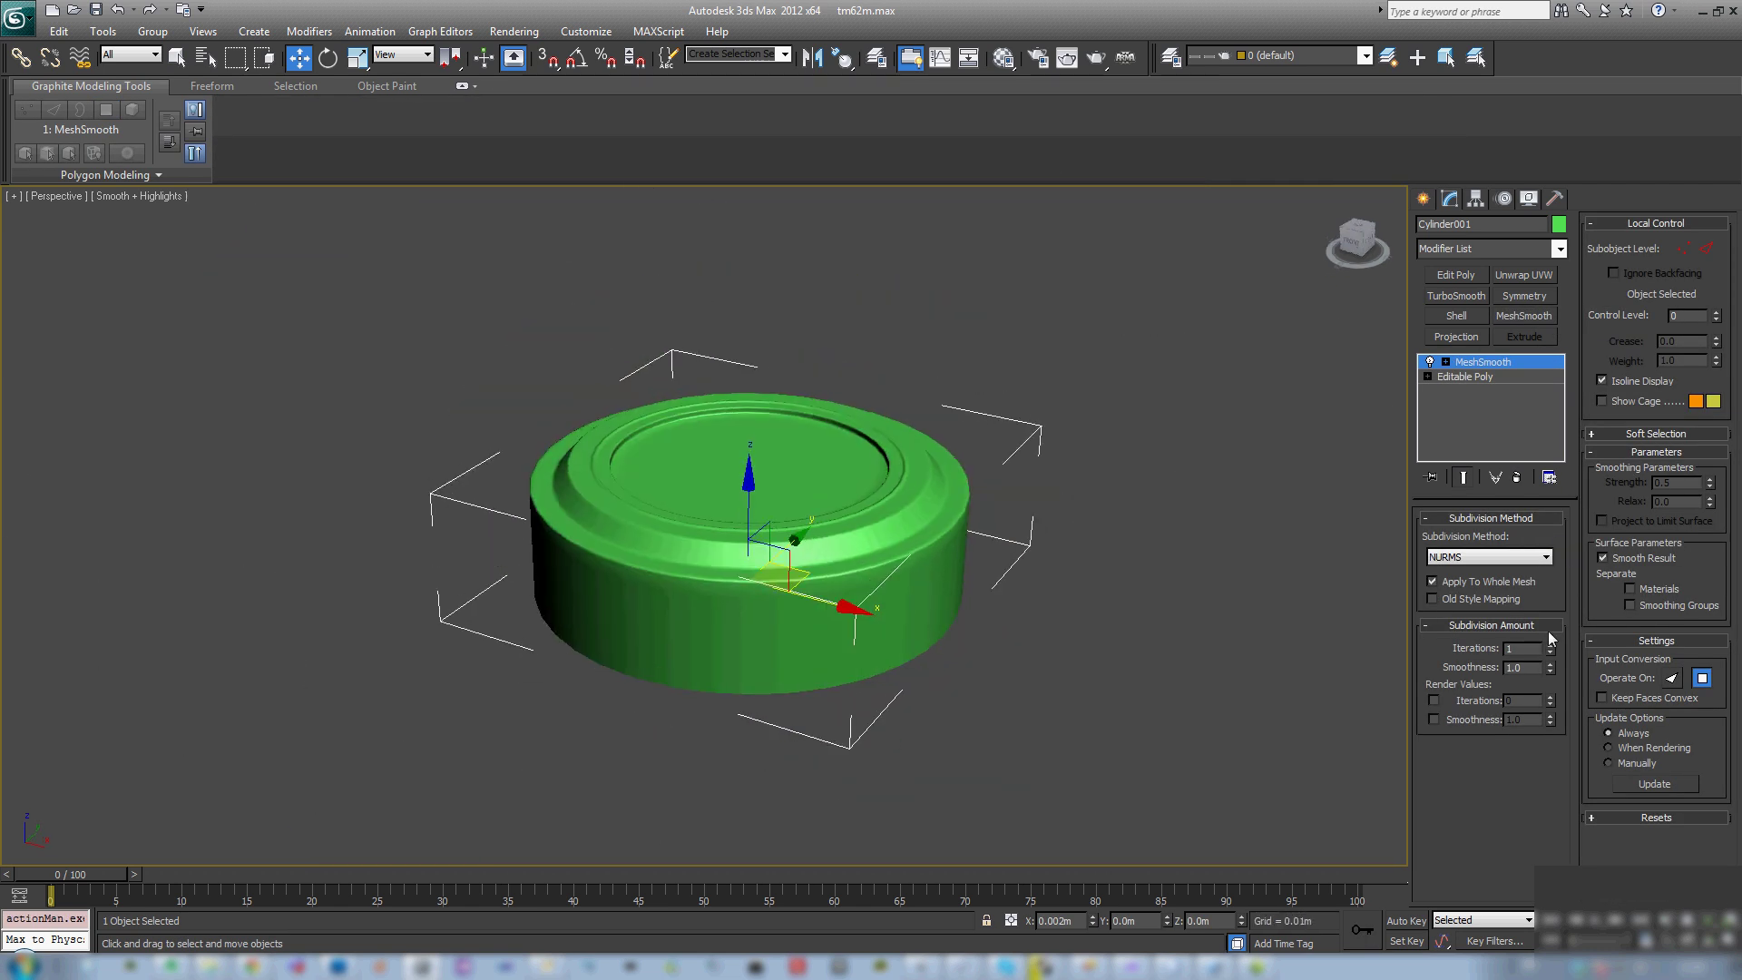
pyautogui.click(1550, 648)
pyautogui.click(1550, 648)
# Step: Return to the Editable Poly level and cap the open border on the cylinder's underside
pyautogui.moveTo(952, 596); pyautogui.dragTo(919, 532, button='middle')
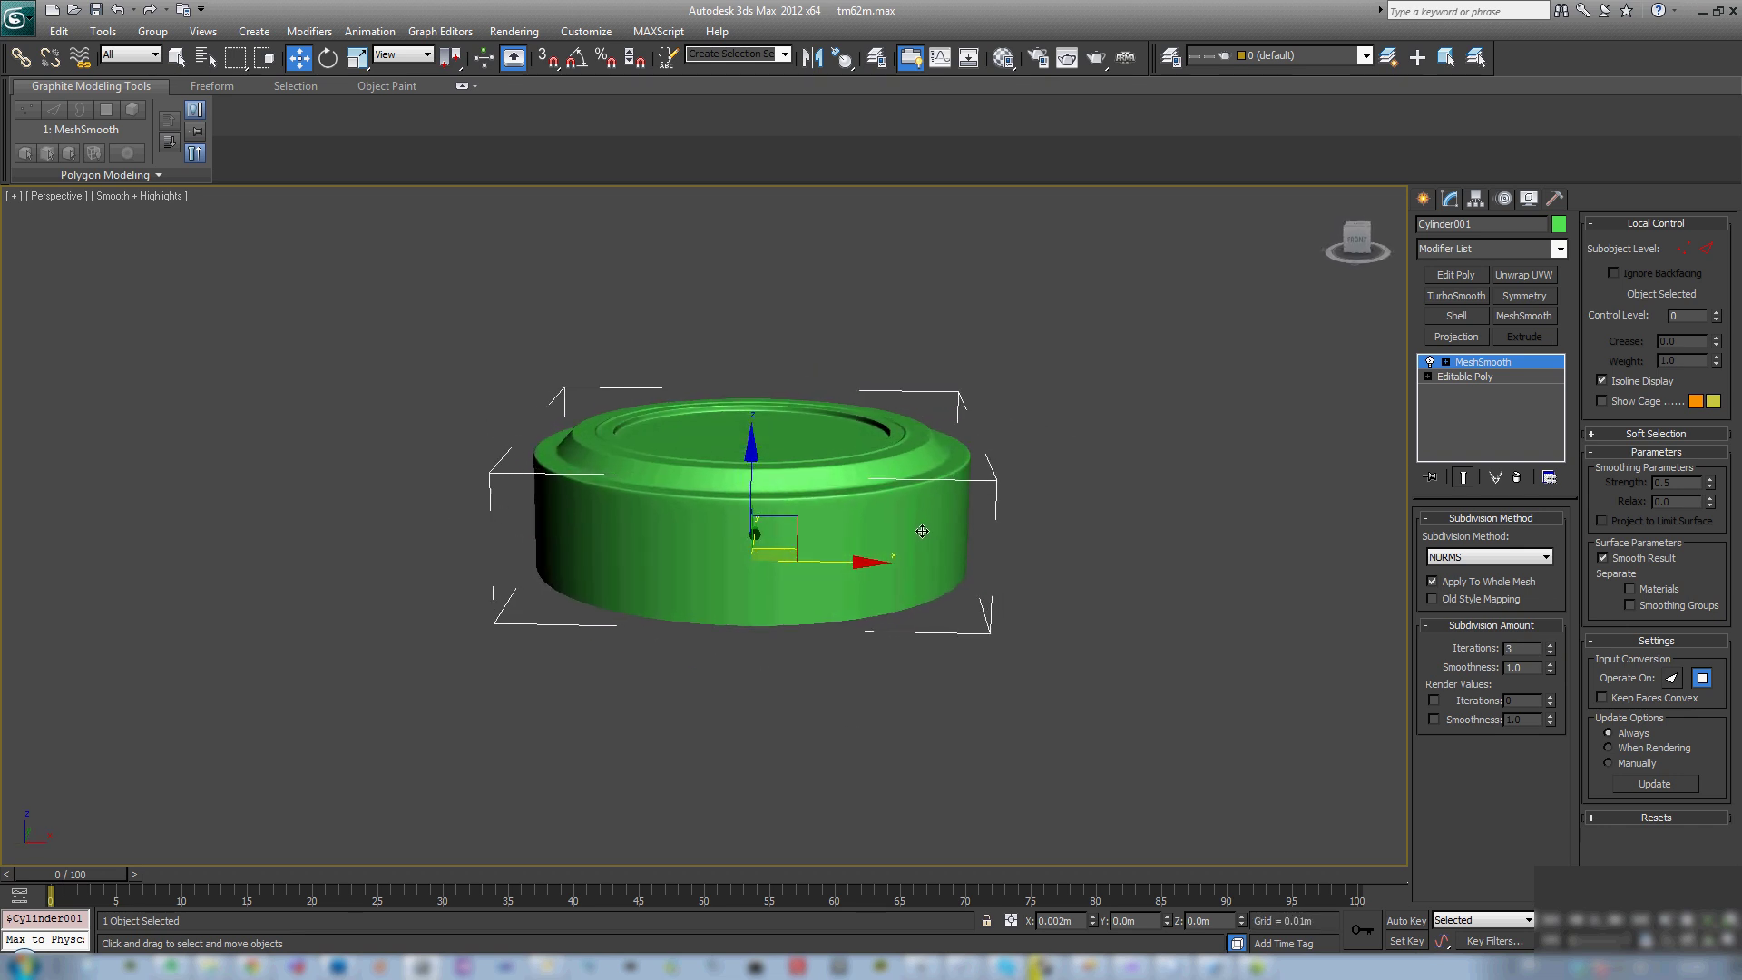
pyautogui.scroll(5, 790, 483)
pyautogui.keyDown('alt'); pyautogui.moveTo(790, 484); pyautogui.dragTo(791, 395, button='middle'); pyautogui.keyUp('alt')
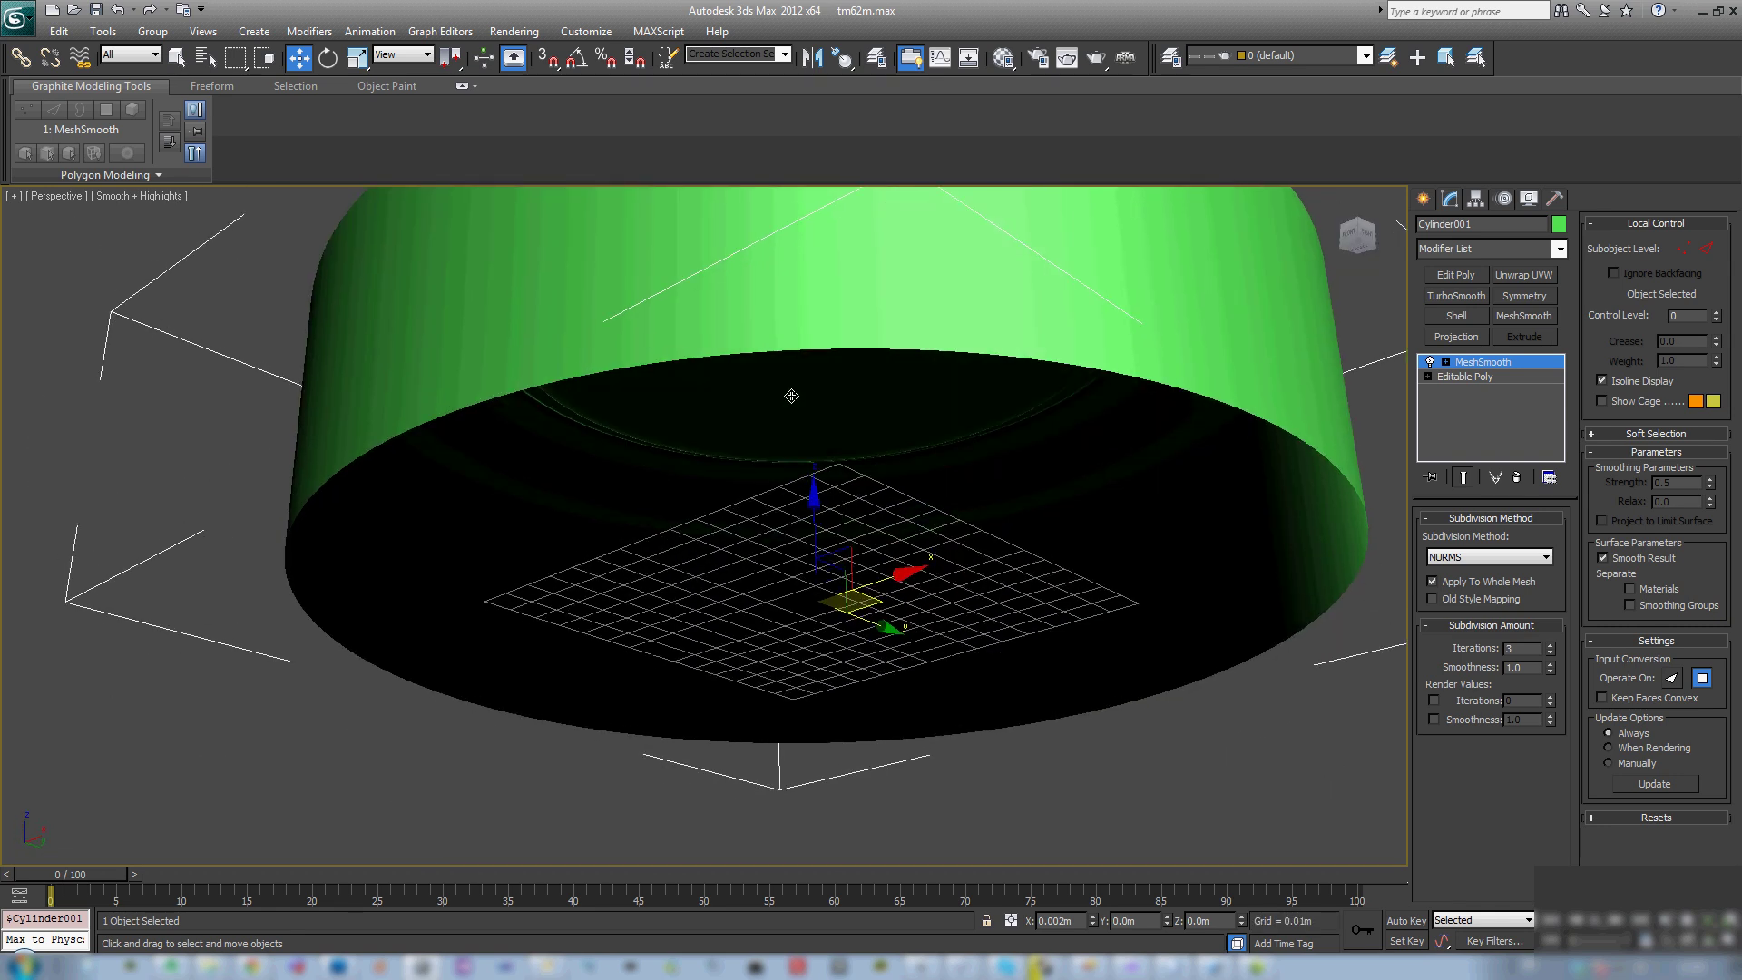
pyautogui.click(1463, 376)
pyautogui.press('3')
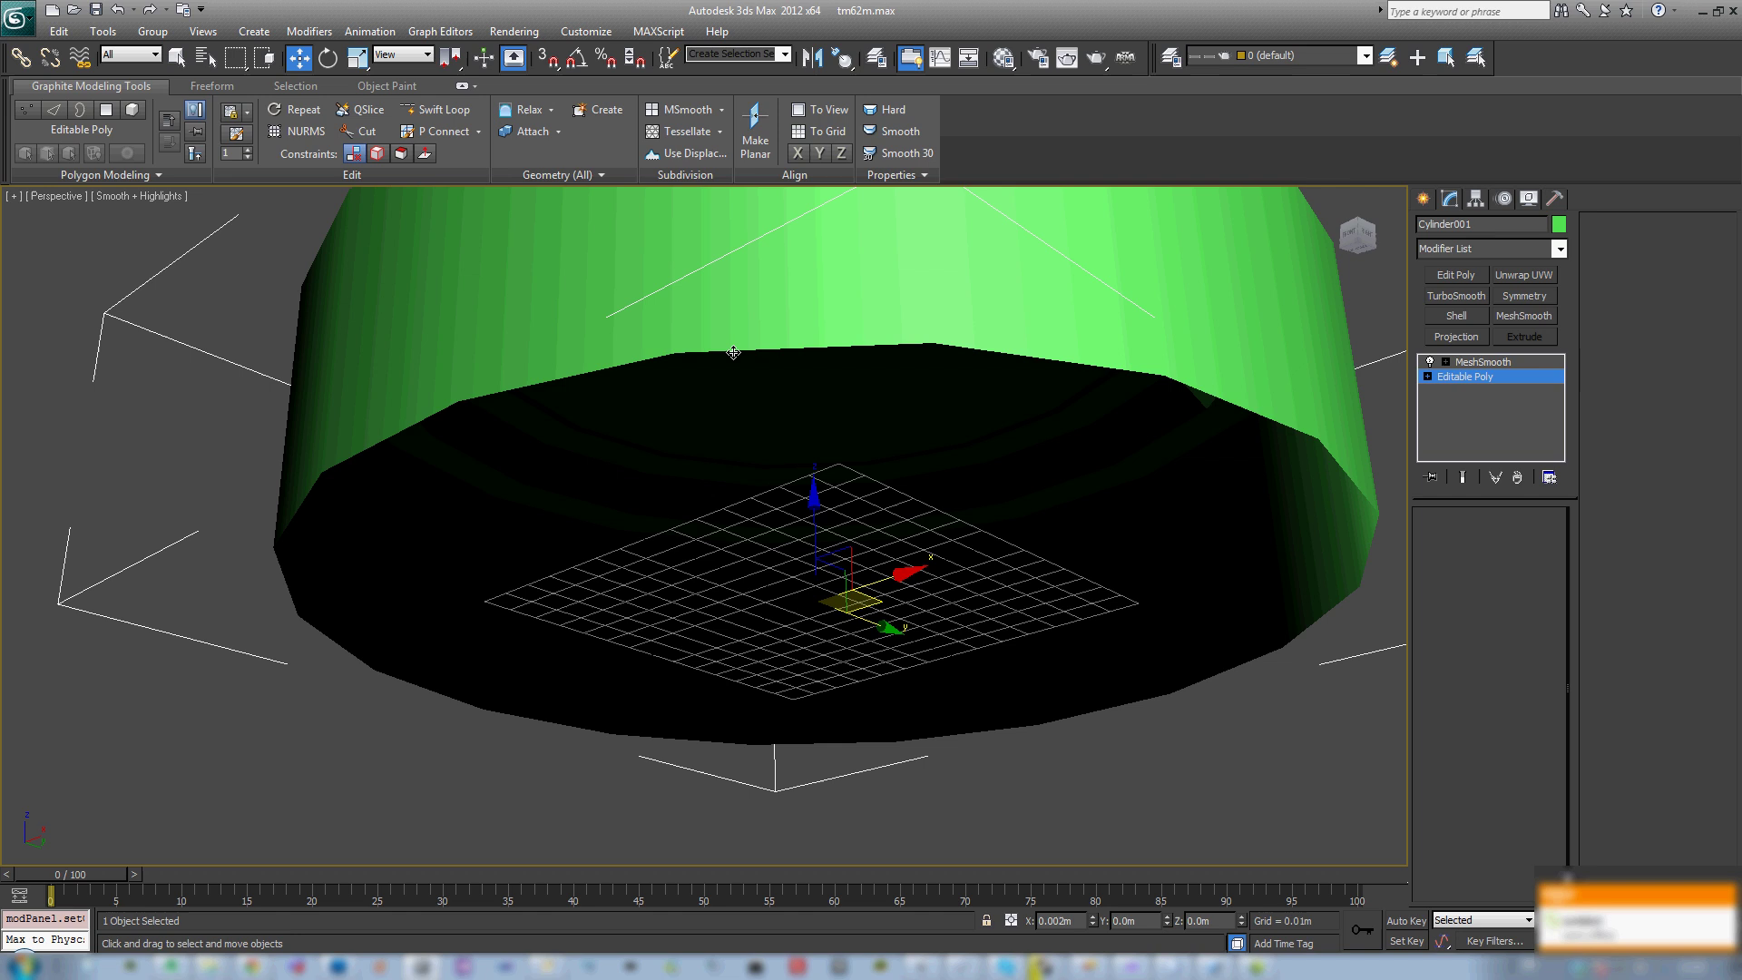
pyautogui.click(733, 351)
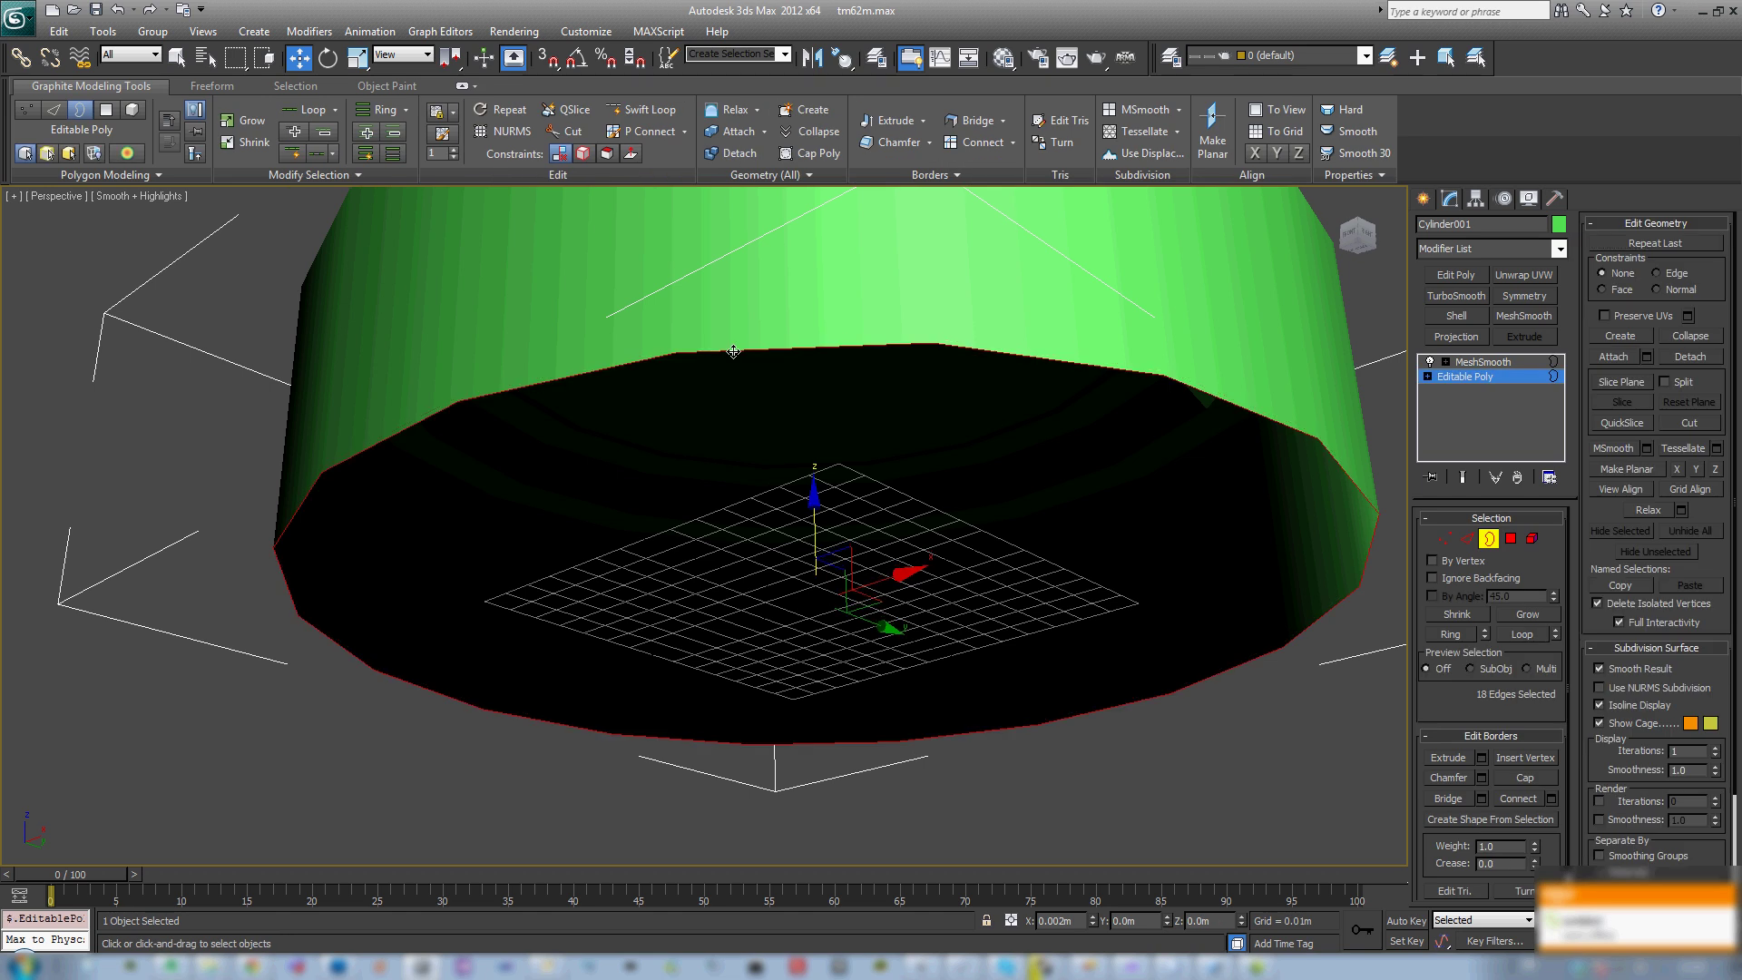
pyautogui.click(1521, 781)
# Step: Inset the new bottom cap polygon and collapse the inner polygon to a centre point
pyautogui.click(1510, 538)
pyautogui.click(1200, 458)
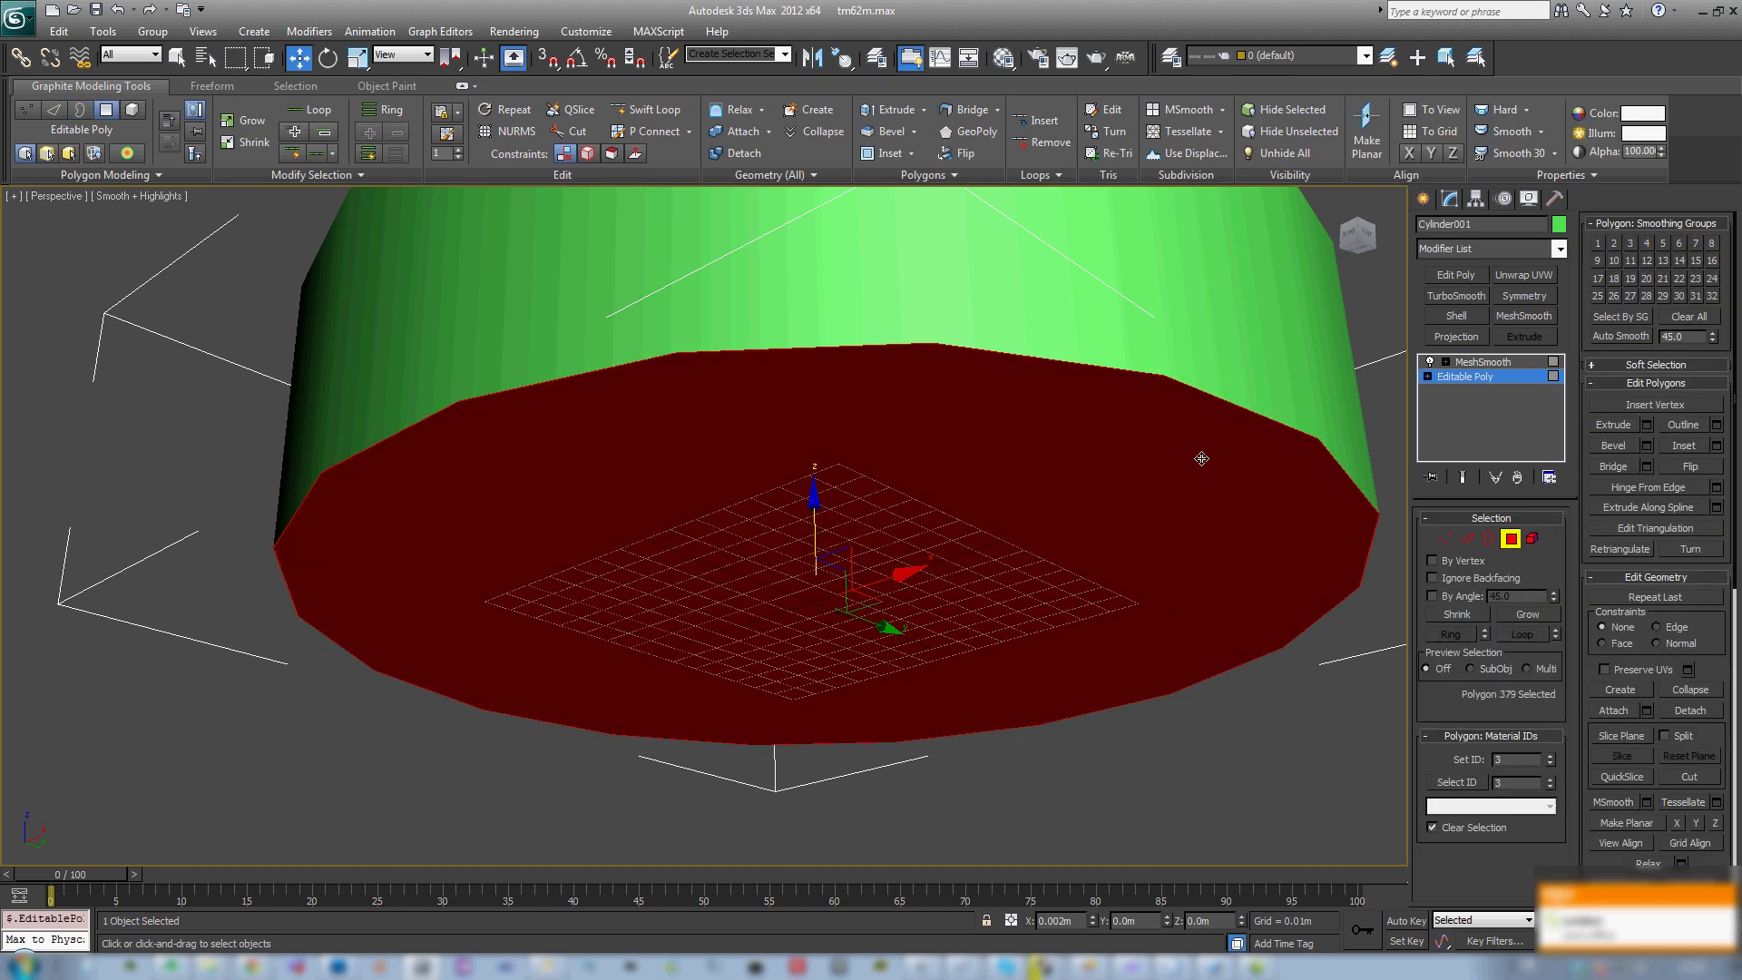
pyautogui.press('F3')
pyautogui.click(1683, 444)
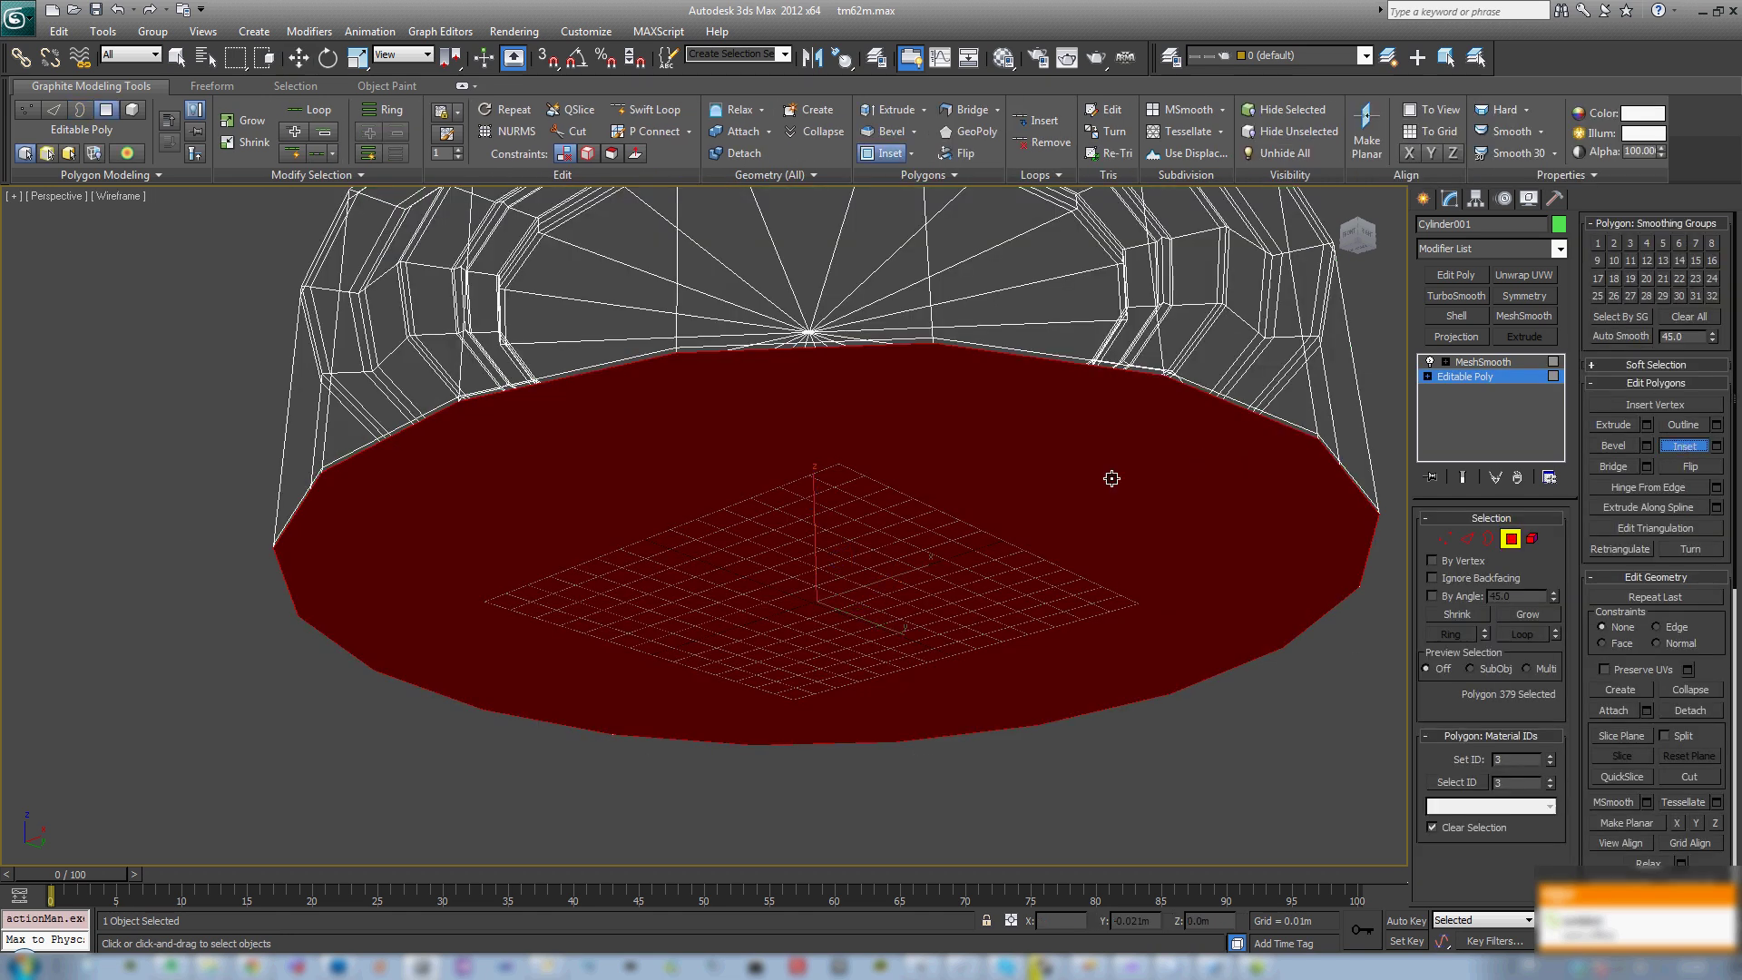
pyautogui.moveTo(1075, 480); pyautogui.dragTo(1061, 626)
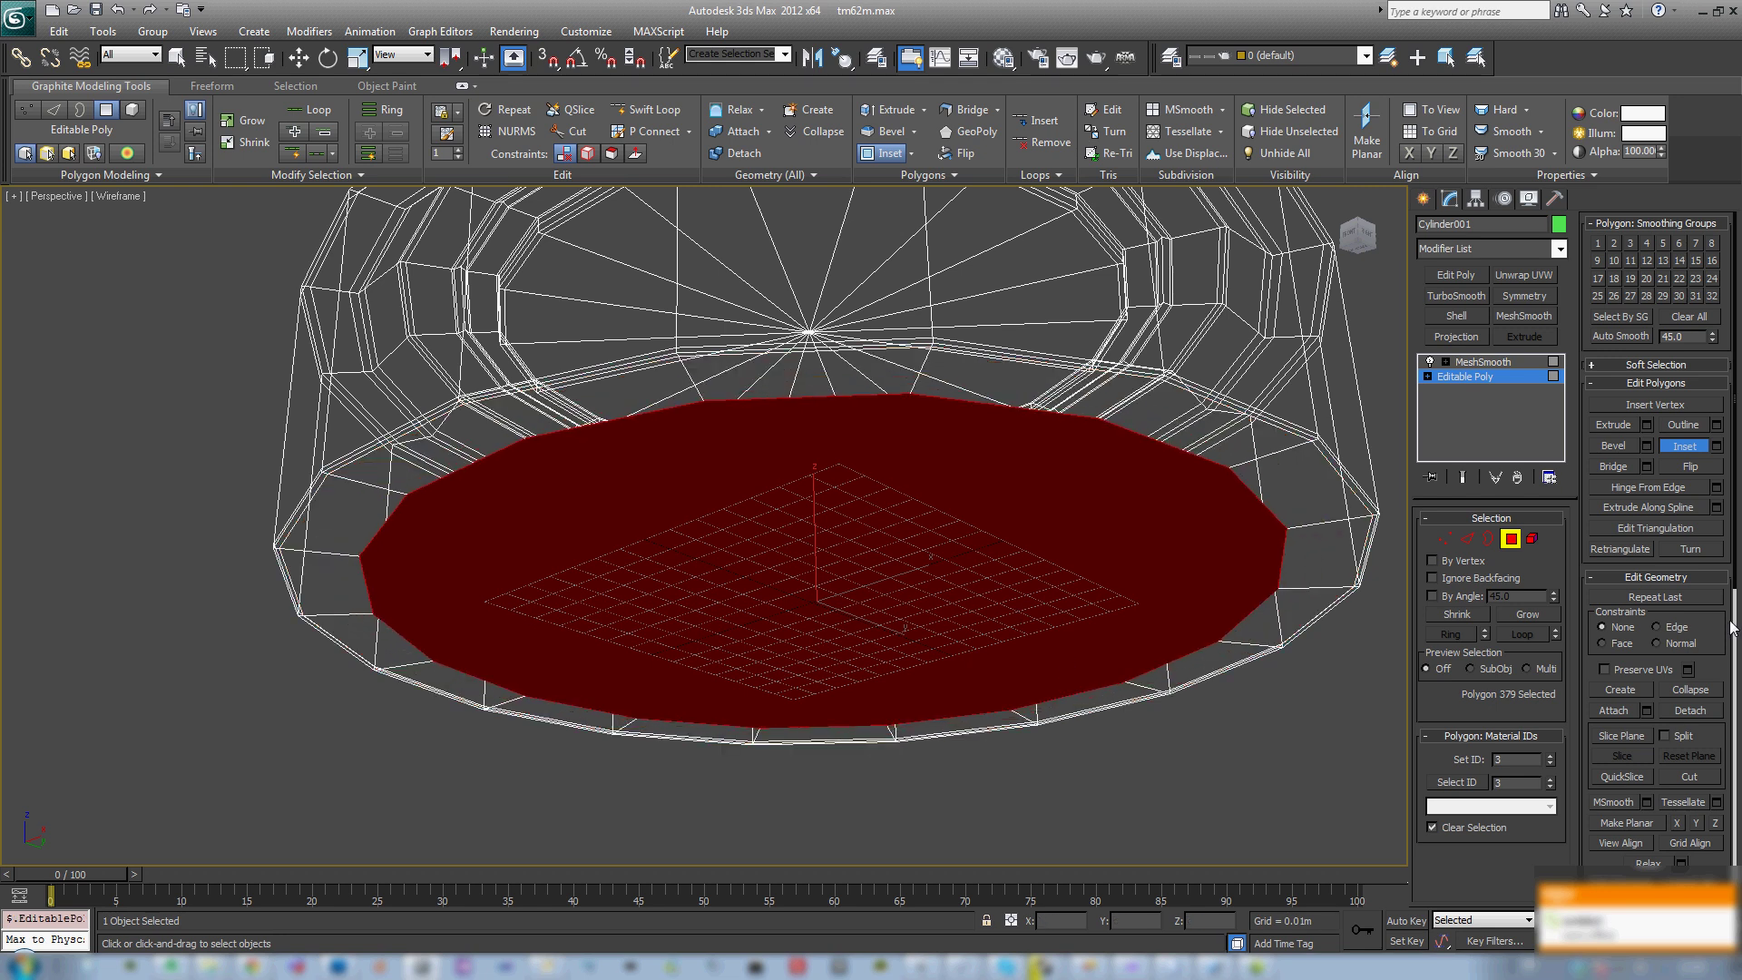
pyautogui.click(1689, 690)
pyautogui.click(1684, 445)
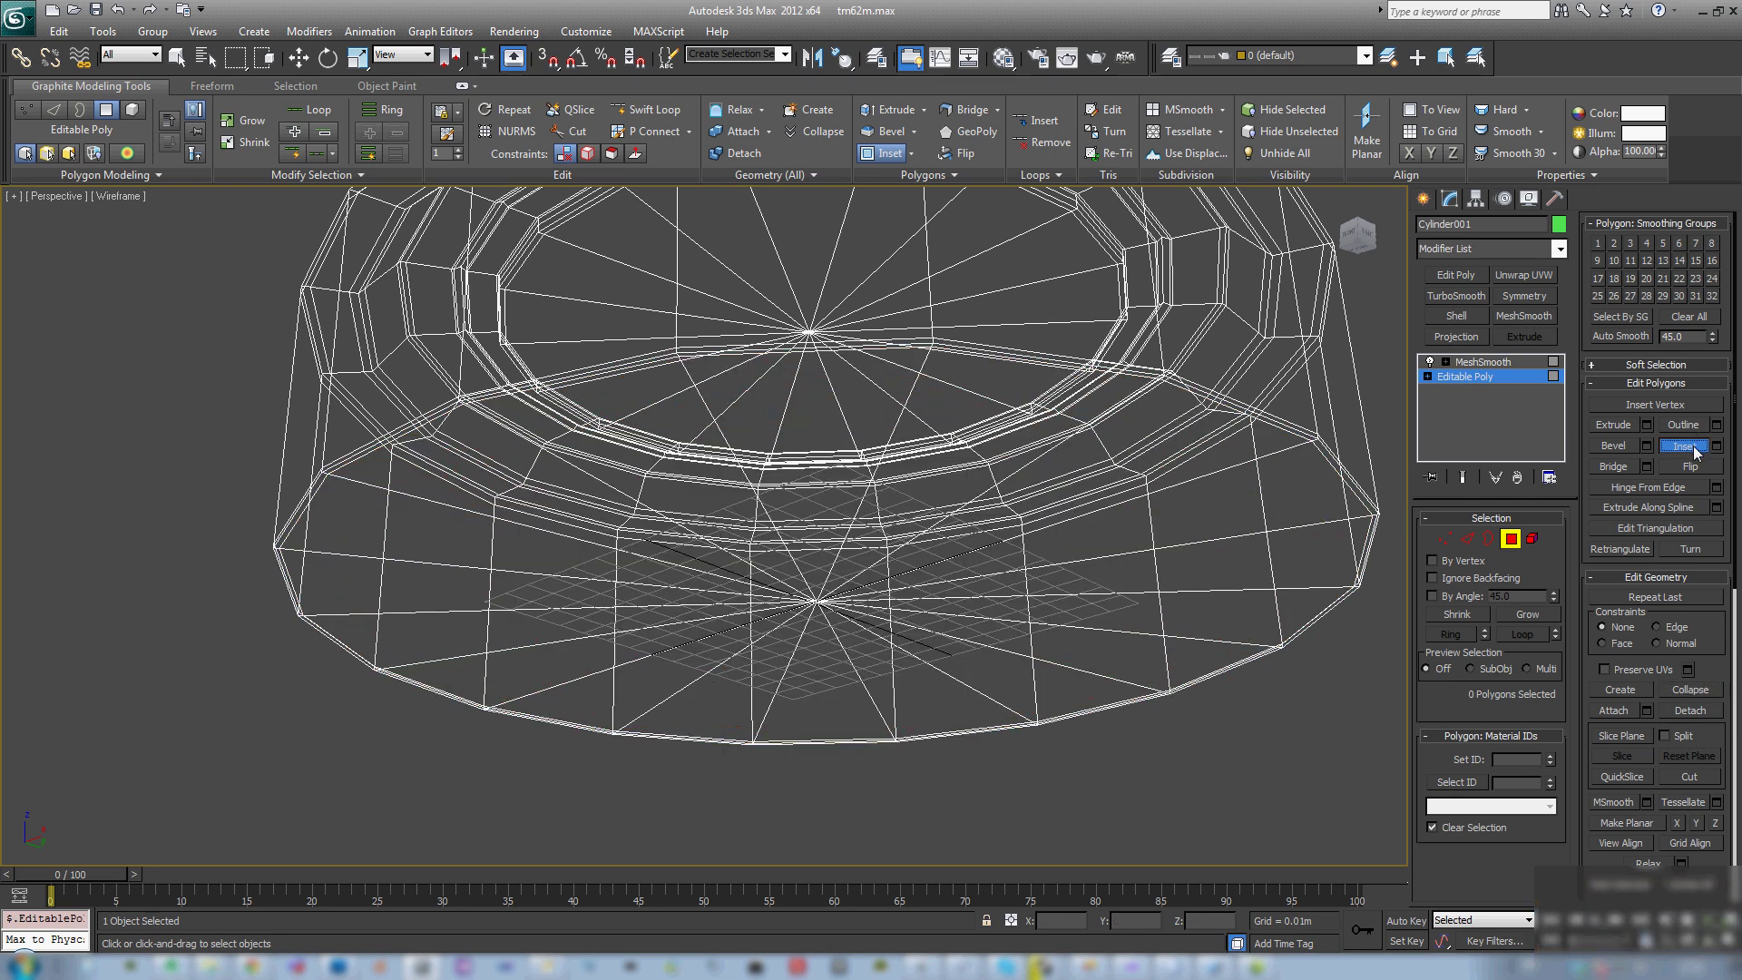
# Step: Restore the shaded view, return to the MeshSmooth level and examine the smoothed outer rim up close
pyautogui.scroll(-3, 1004, 459)
pyautogui.press('F3')
pyautogui.keyDown('alt'); pyautogui.moveTo(998, 453); pyautogui.dragTo(996, 490, button='middle'); pyautogui.keyUp('alt')
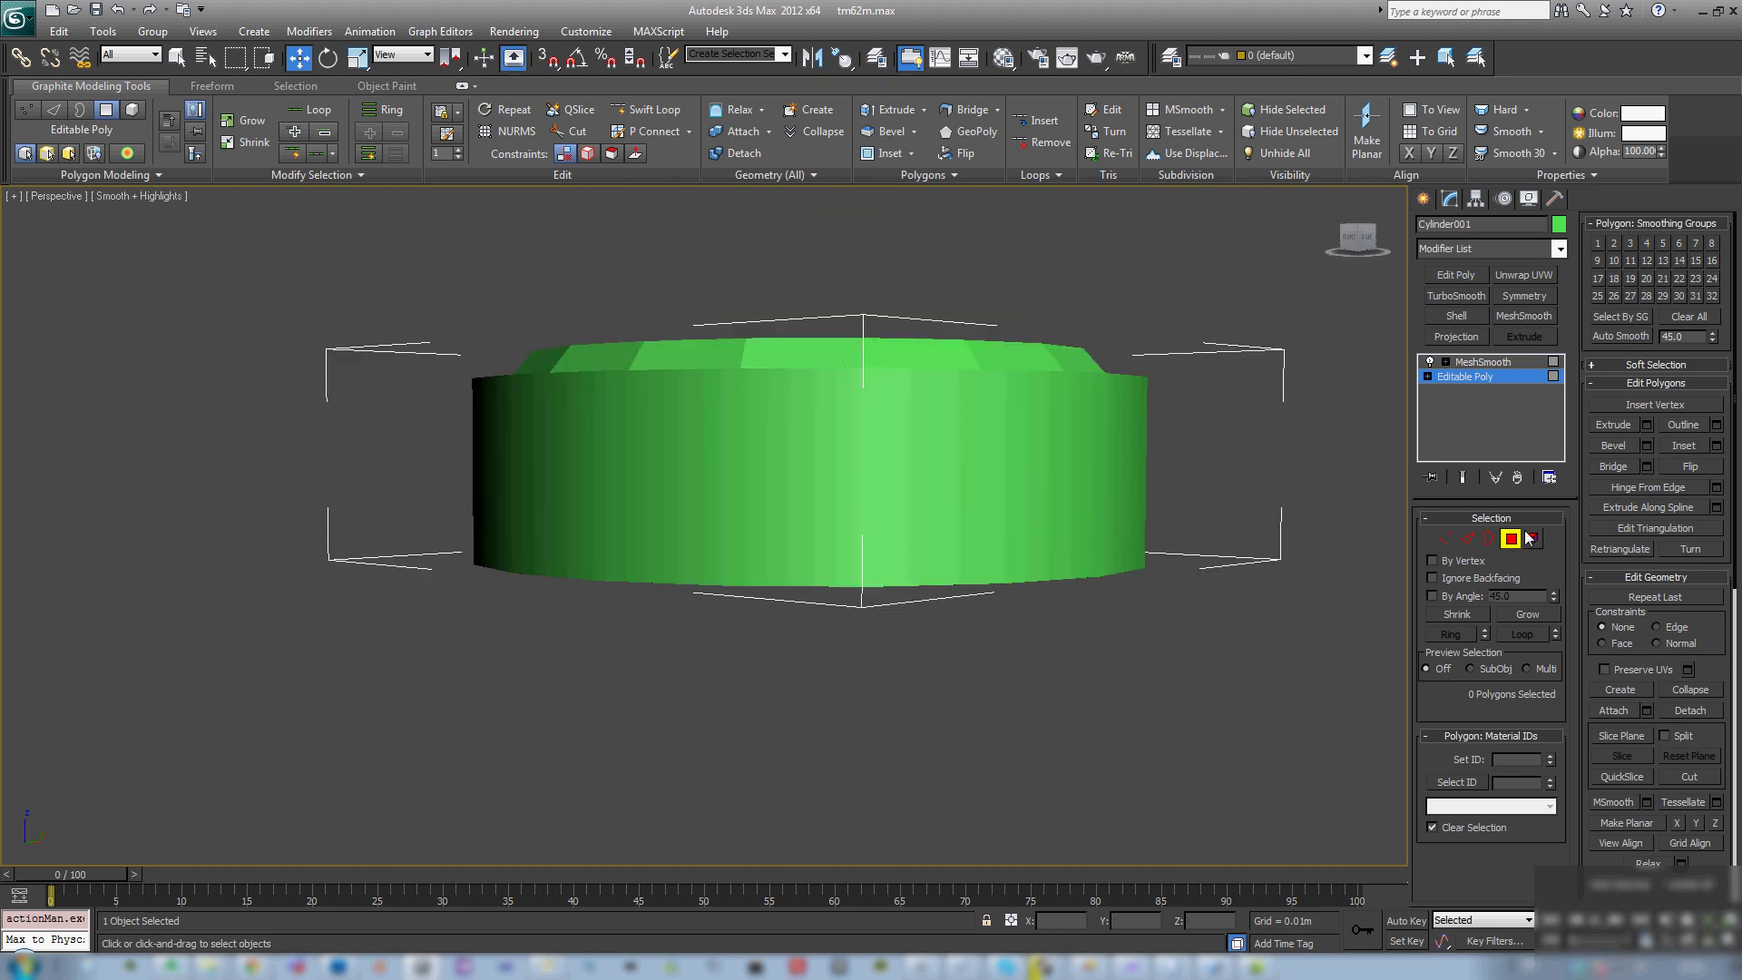
pyautogui.click(1511, 537)
pyautogui.click(1482, 361)
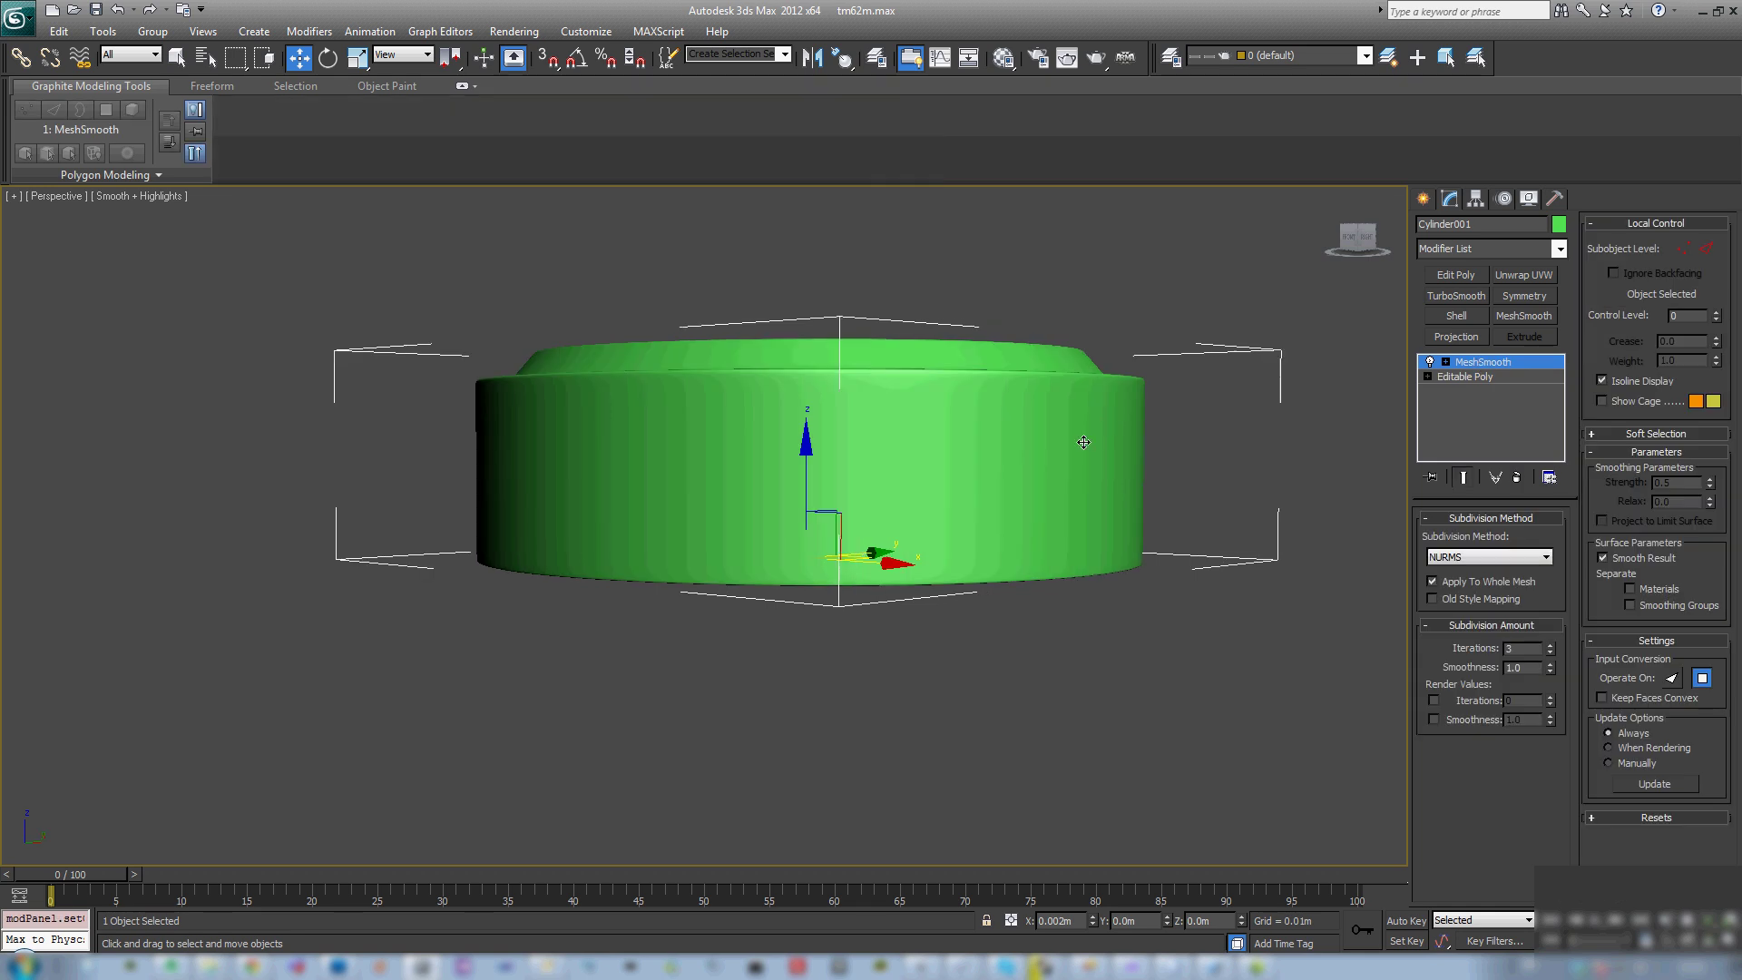
pyautogui.keyDown('alt'); pyautogui.moveTo(1031, 417); pyautogui.dragTo(1073, 457, button='middle'); pyautogui.keyUp('alt')
pyautogui.scroll(4, 914, 444)
pyautogui.moveTo(914, 444); pyautogui.dragTo(1014, 467, button='middle')
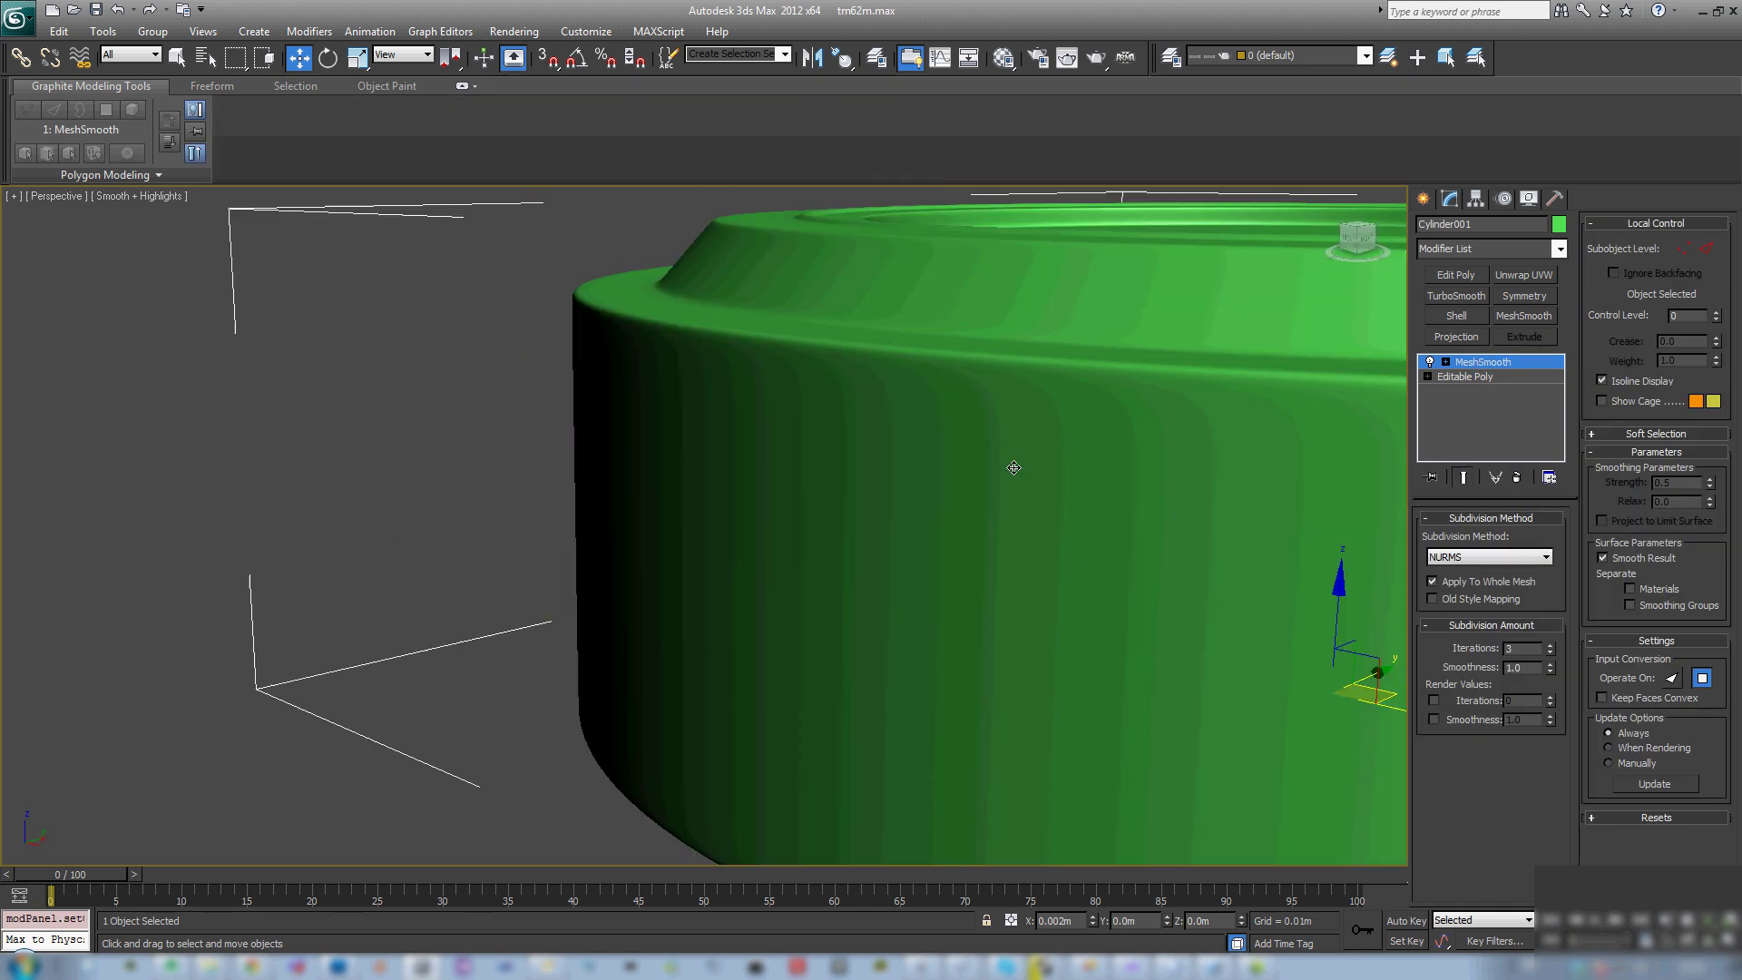
# Step: Lower the support edge loop just below the outer top rim to about 0.08 m on Z at the Editable Poly level
pyautogui.click(1470, 376)
pyautogui.press('2')
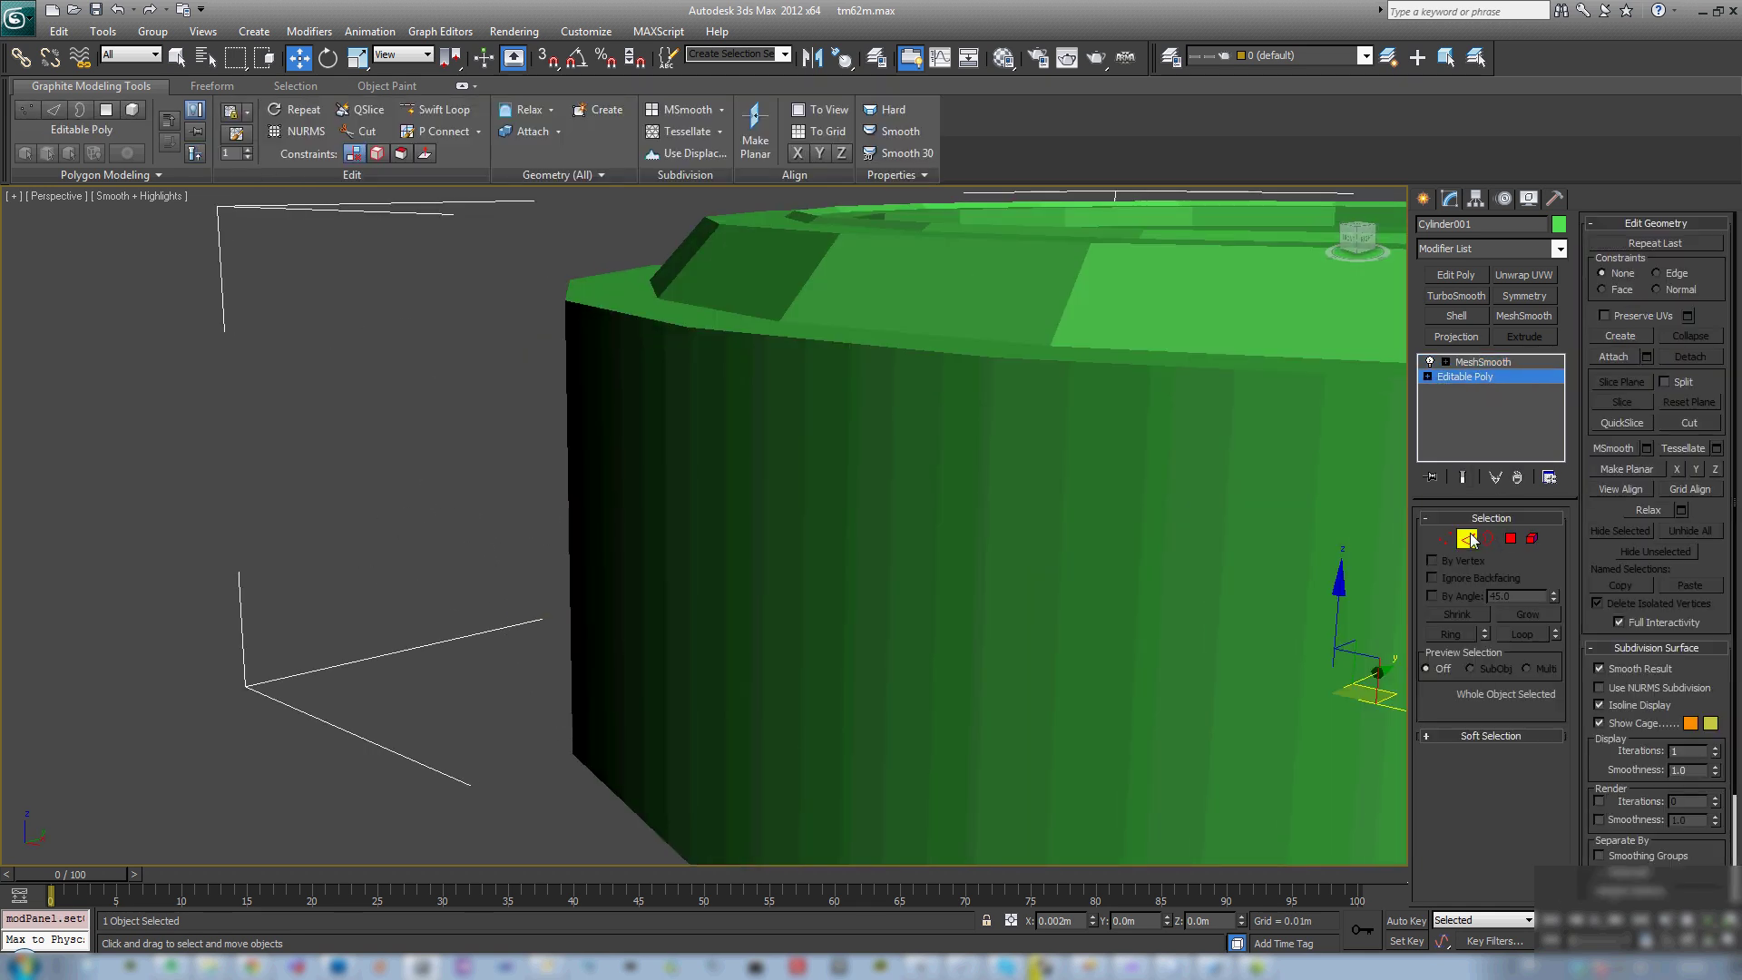
pyautogui.press('F4')
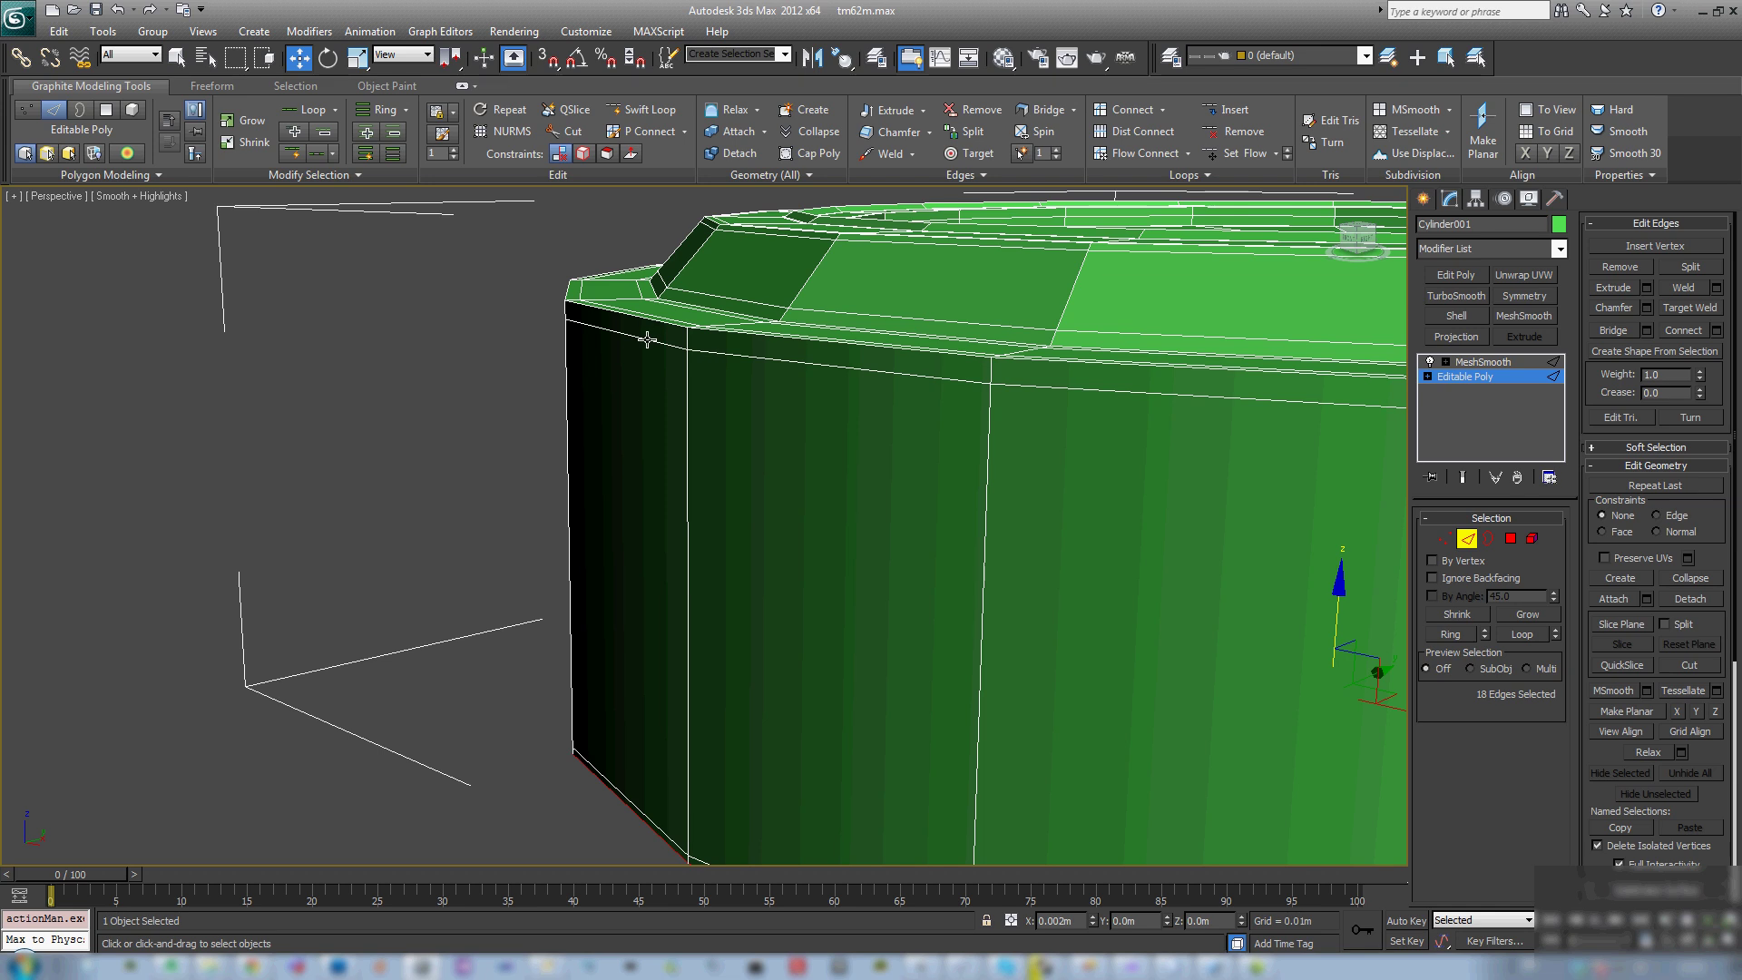
pyautogui.click(643, 330)
pyautogui.doubleClick(731, 351)
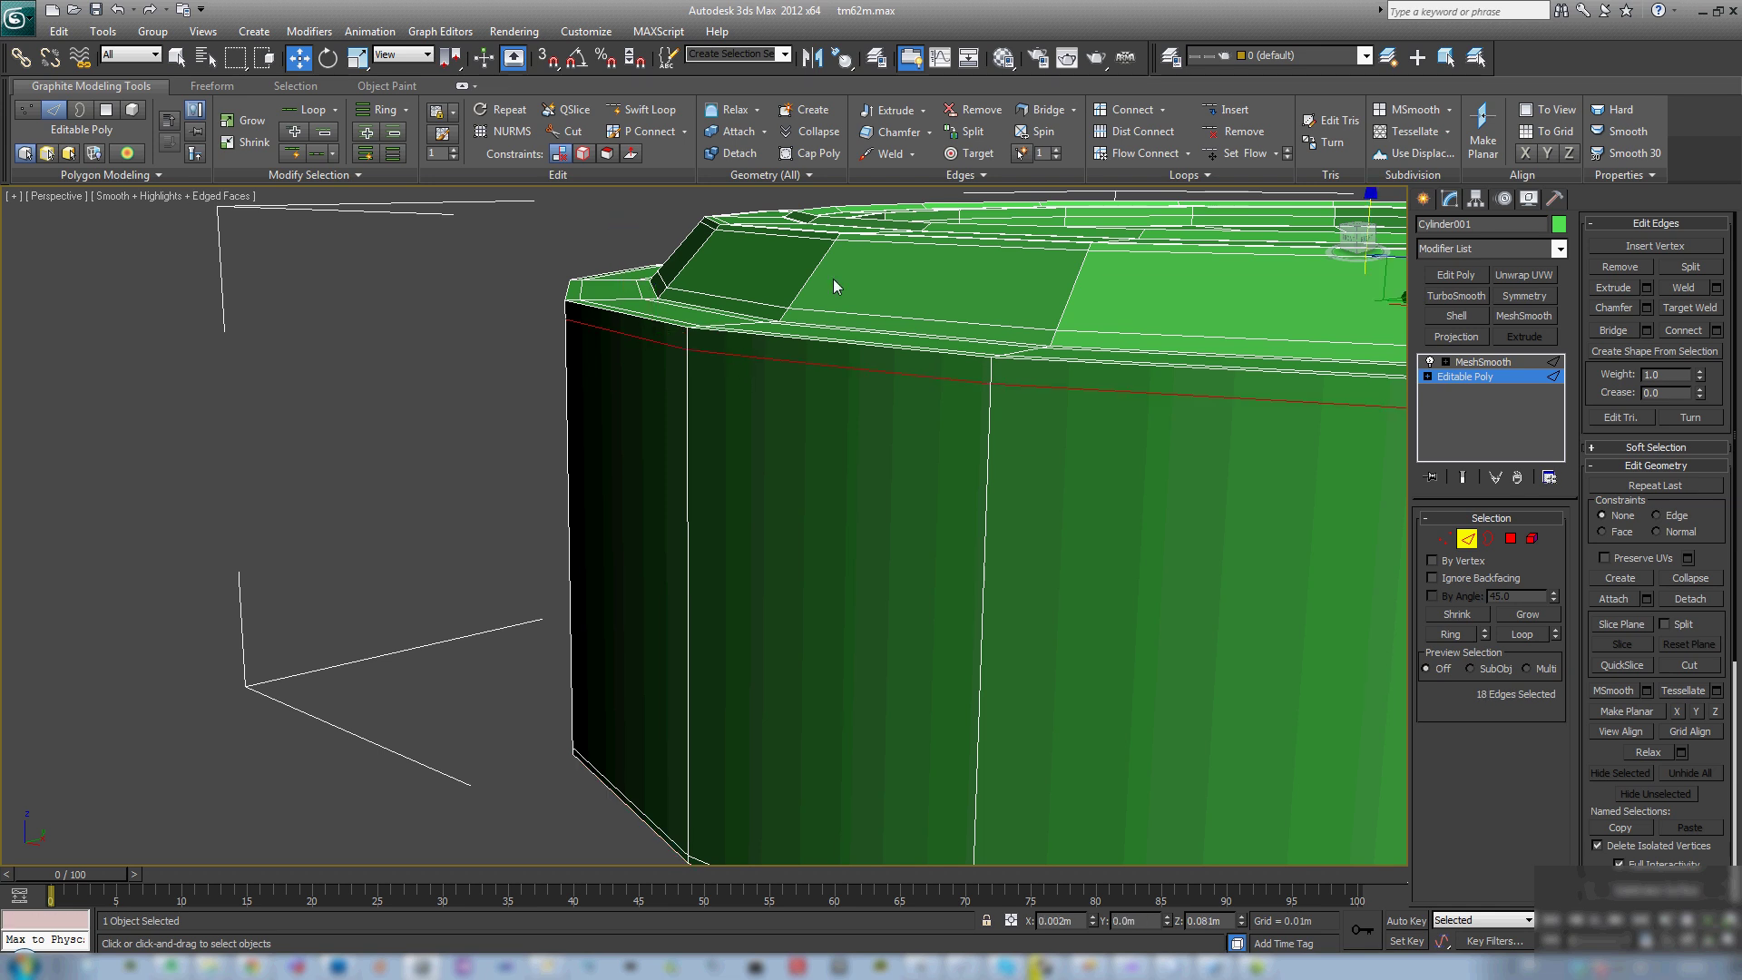
pyautogui.moveTo(1210, 387); pyautogui.dragTo(730, 411, button='middle')
pyautogui.moveTo(867, 255); pyautogui.dragTo(867, 260)
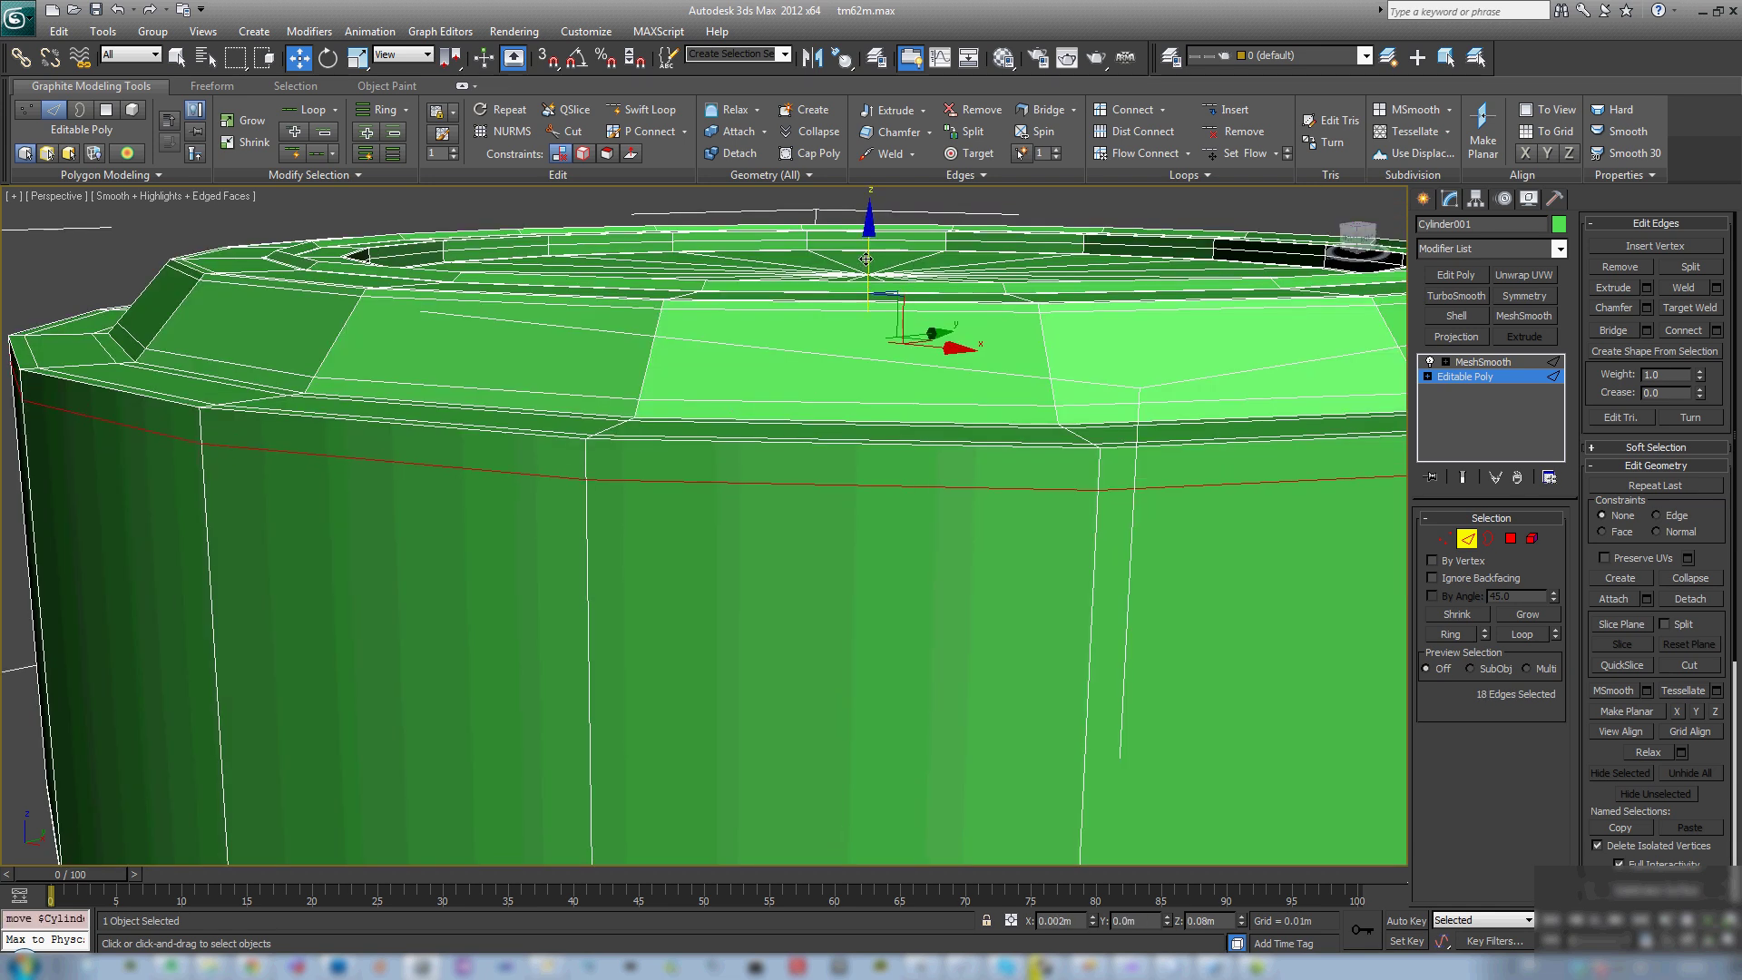
pyautogui.click(977, 443)
pyautogui.keyDown('alt'); pyautogui.moveTo(977, 443); pyautogui.dragTo(1438, 462, button='middle'); pyautogui.keyUp('alt')
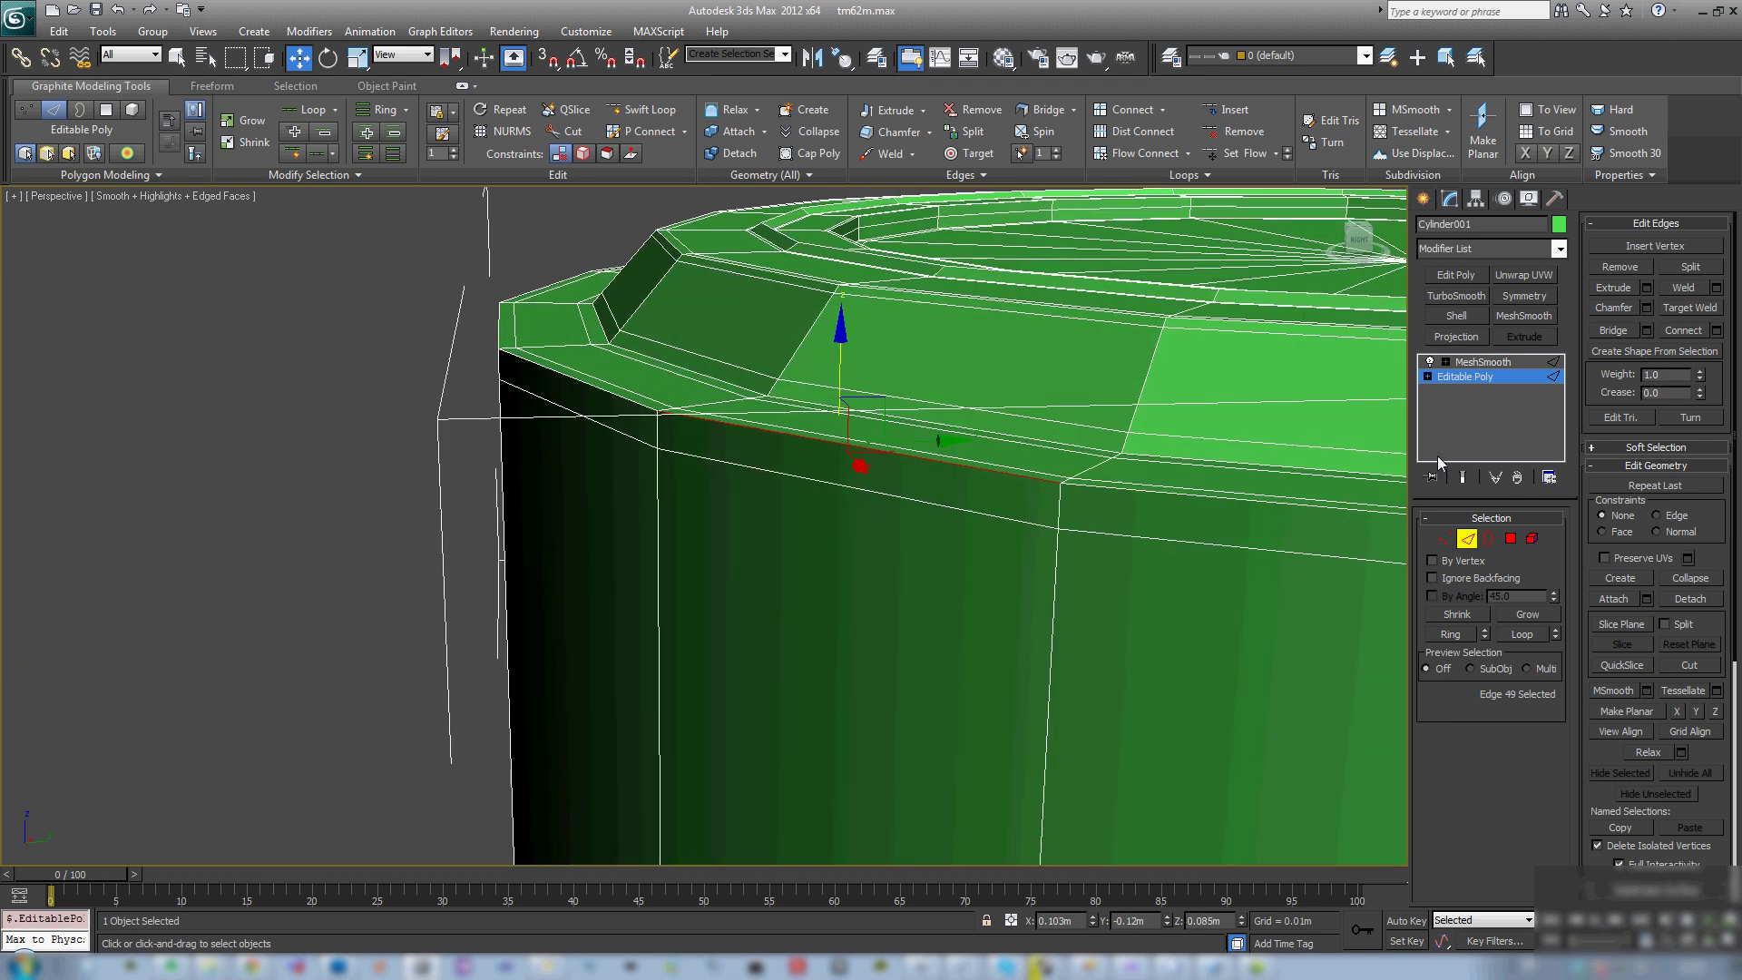
# Step: Leave edge editing, return to the MeshSmooth level and hide the edged faces to show the whole smoothed object
pyautogui.click(1467, 537)
pyautogui.click(1482, 362)
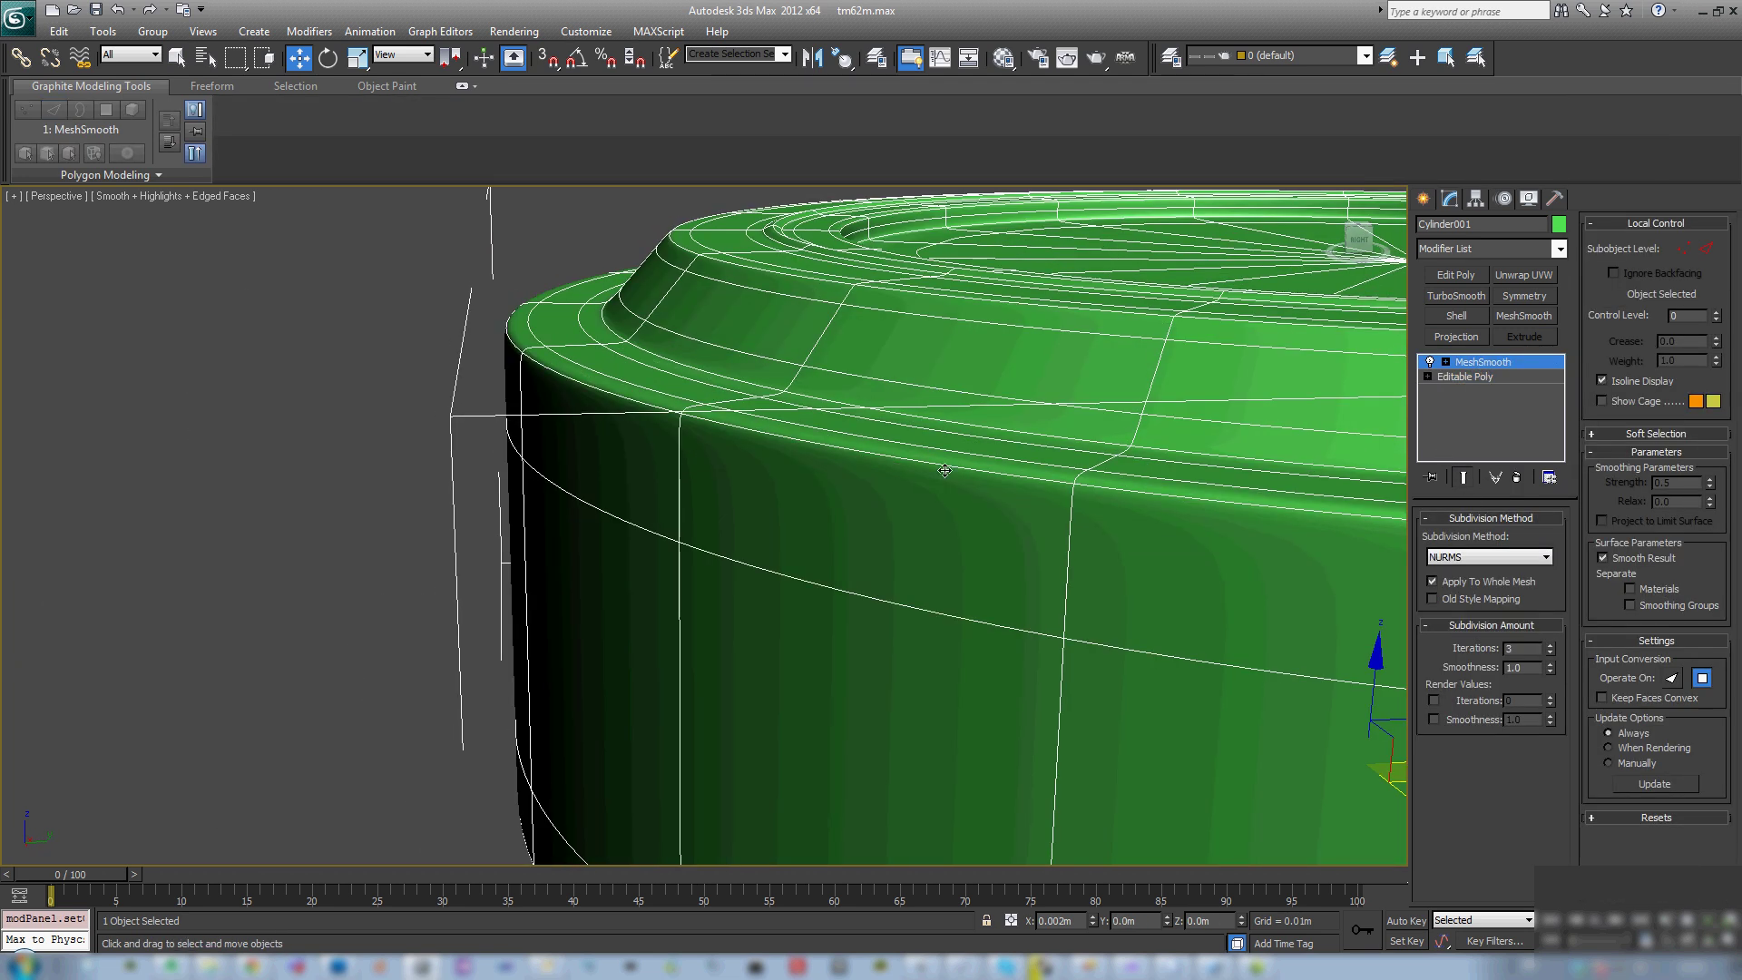
pyautogui.scroll(-10, 944, 470)
pyautogui.press('F4')
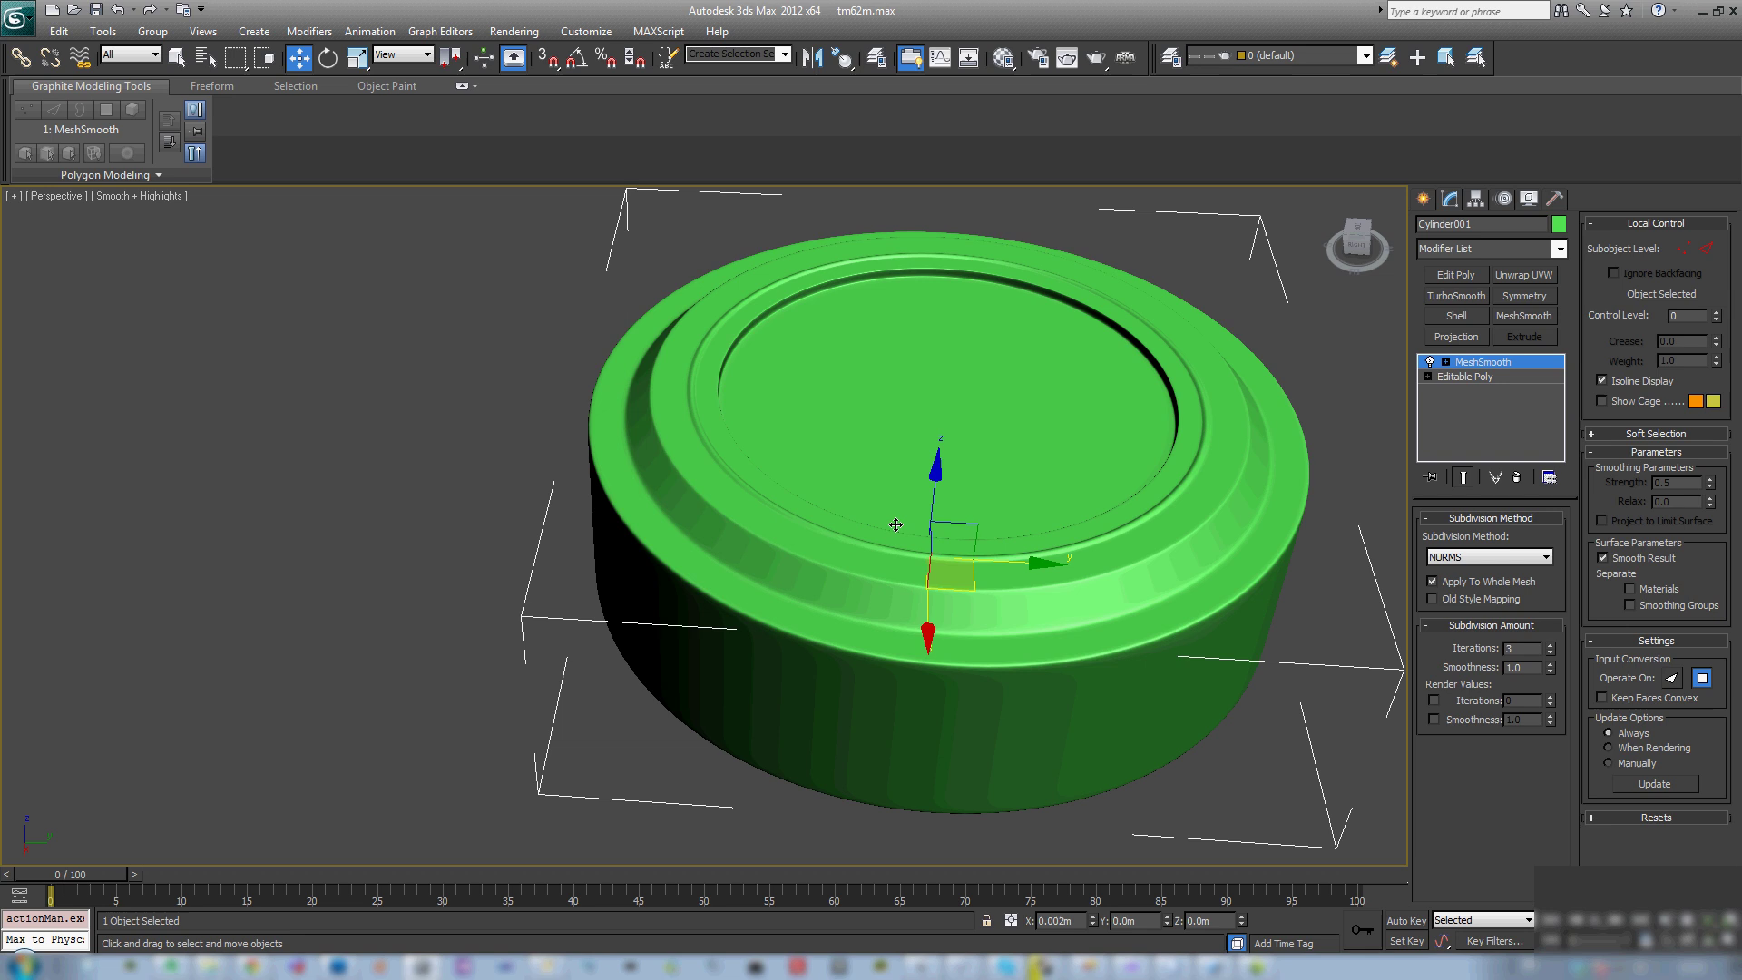
# Step: At the Editable Poly level, select the recess floor polygons by a 45-degree angle and grow the selection once
pyautogui.keyDown('alt'); pyautogui.moveTo(895, 524); pyautogui.dragTo(1021, 481, button='middle'); pyautogui.keyUp('alt')
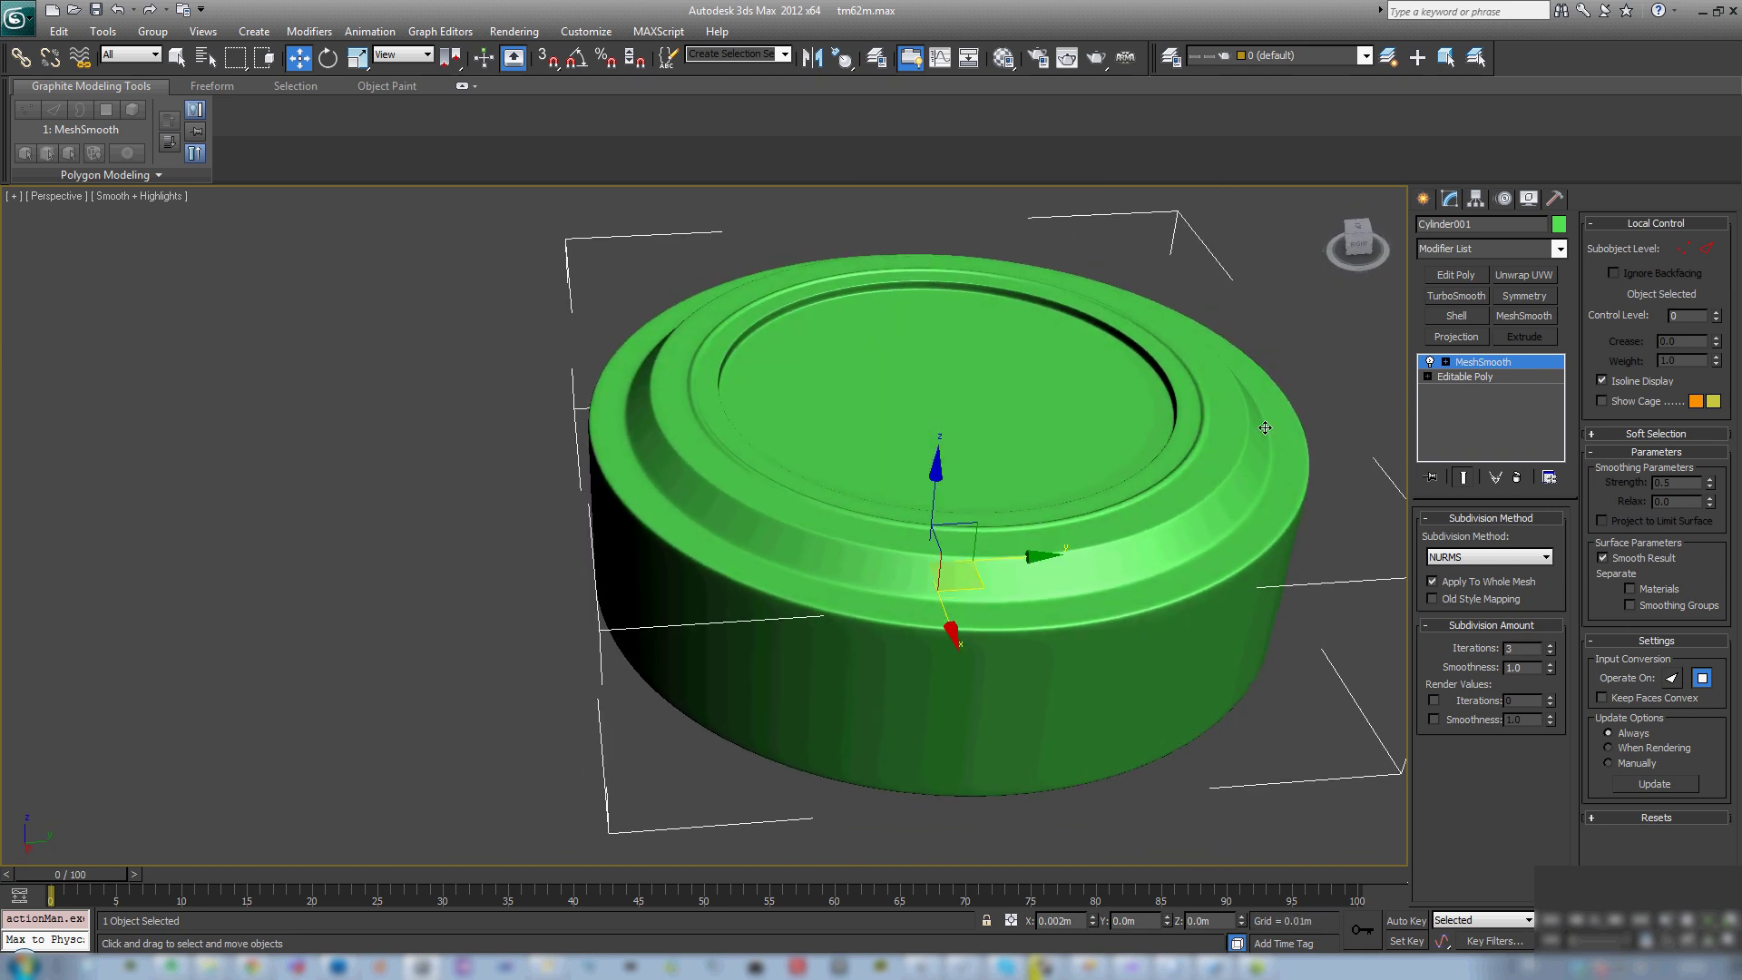
pyautogui.click(1482, 380)
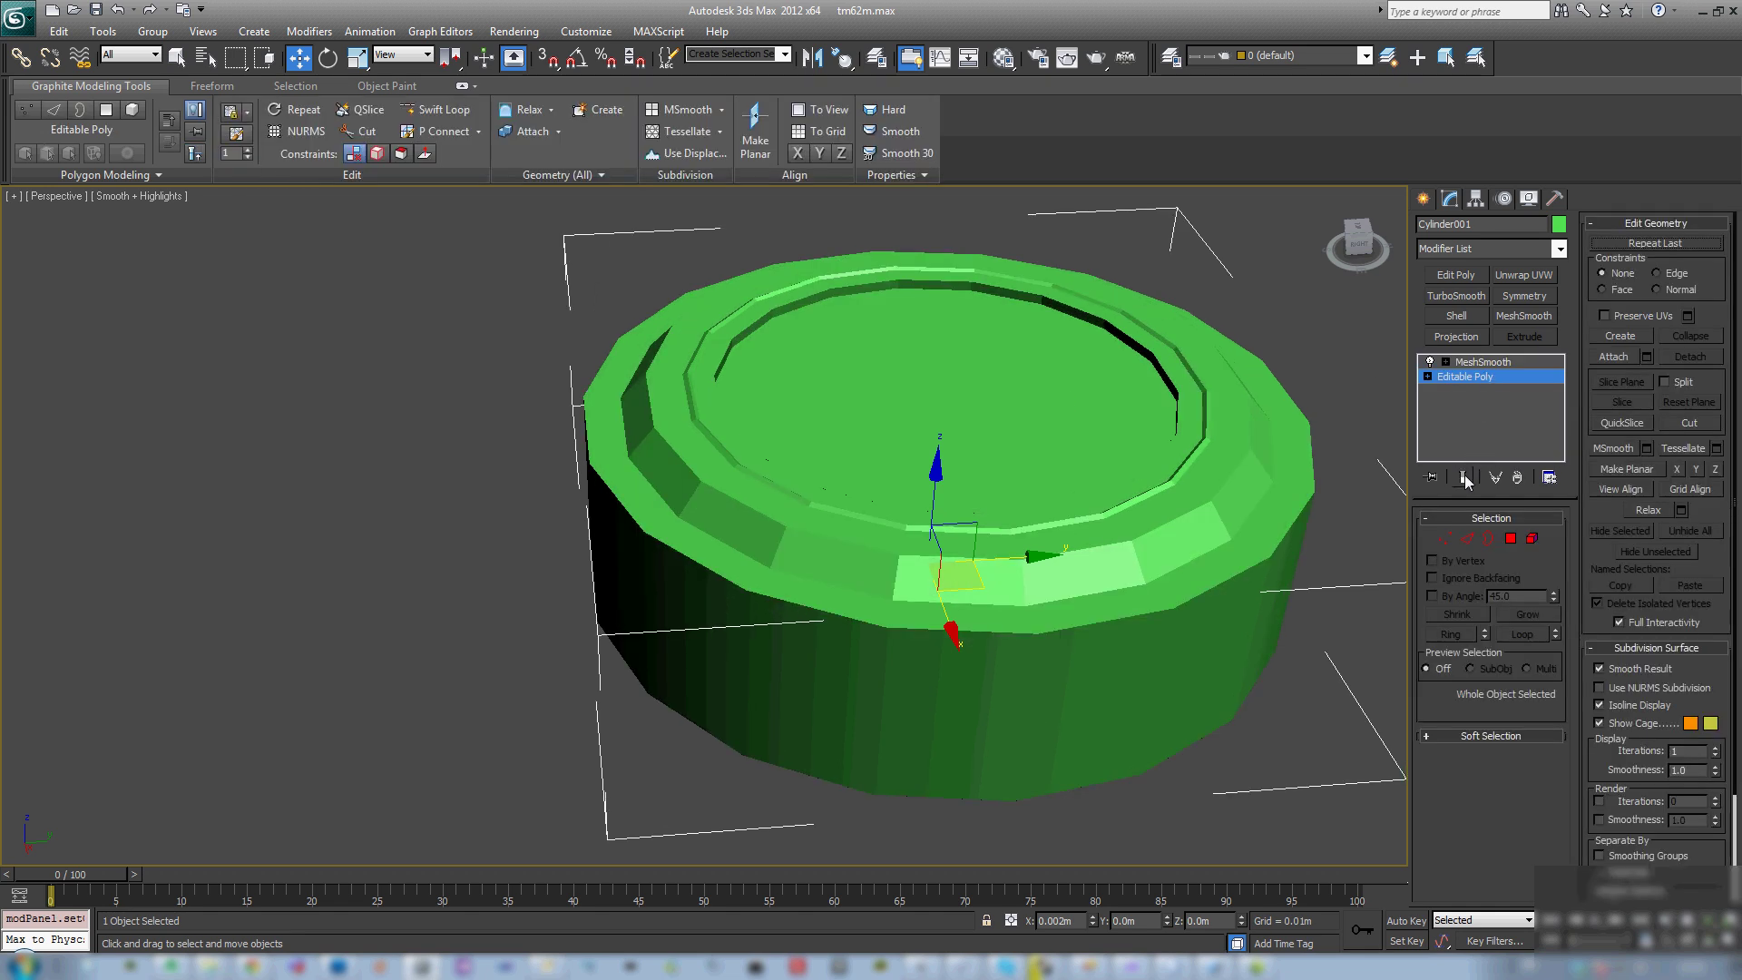
pyautogui.press('4')
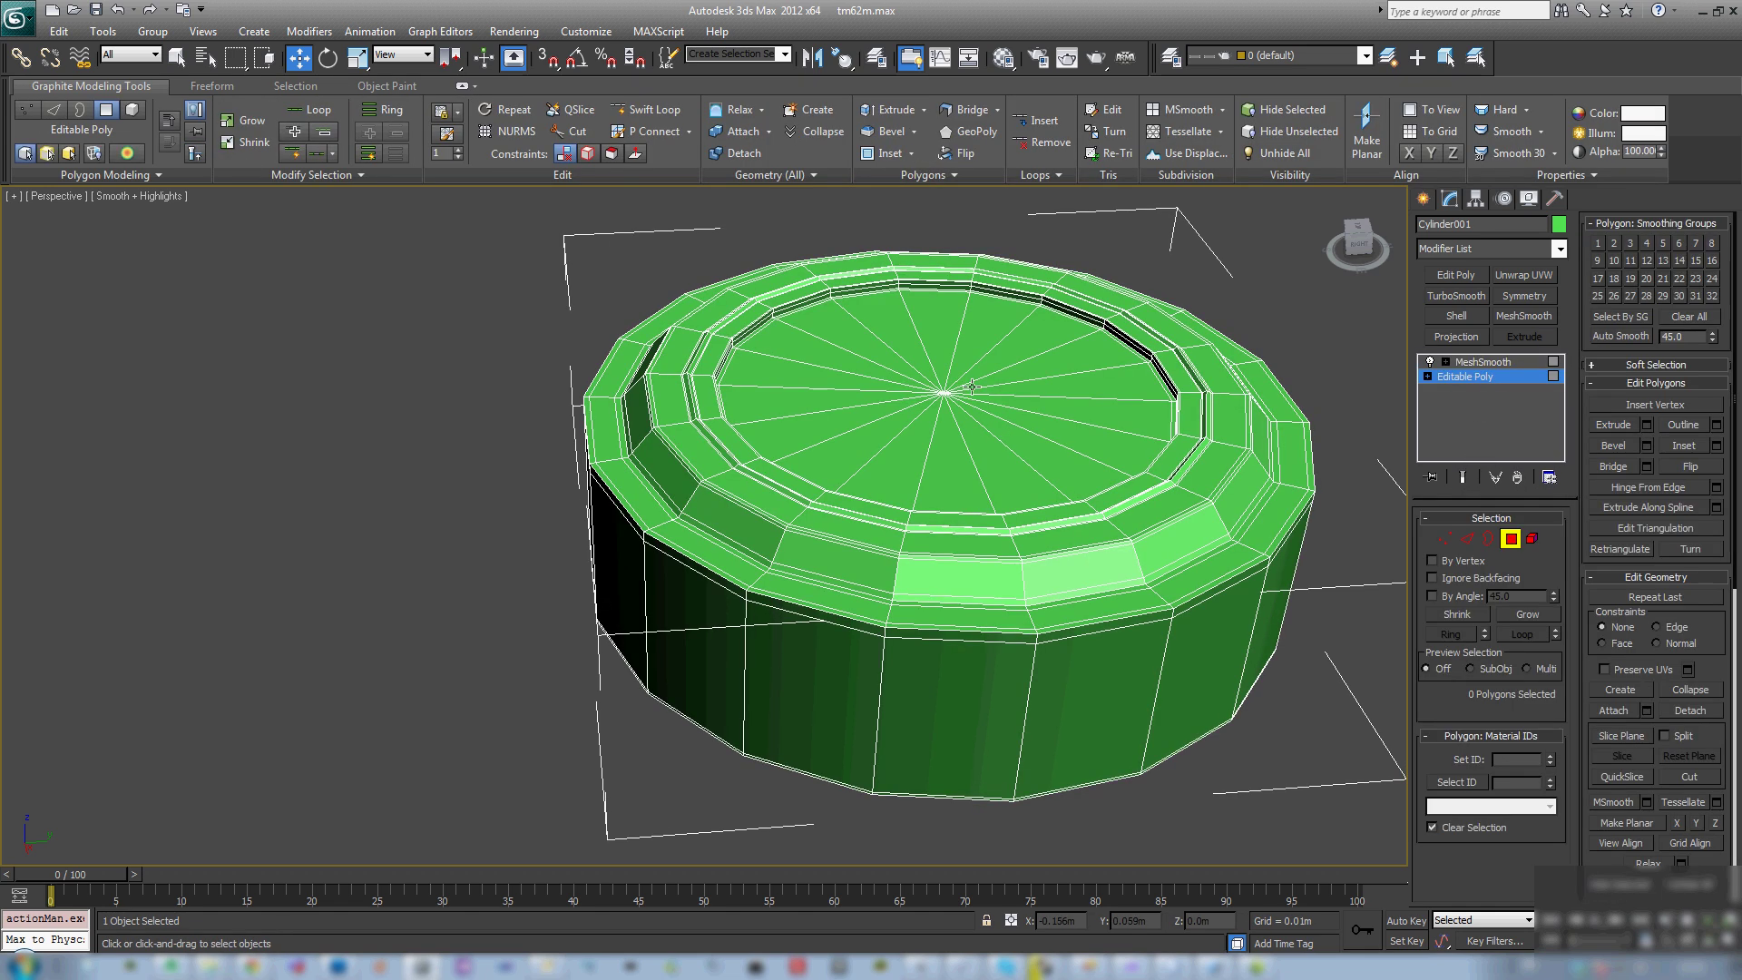
pyautogui.click(924, 438)
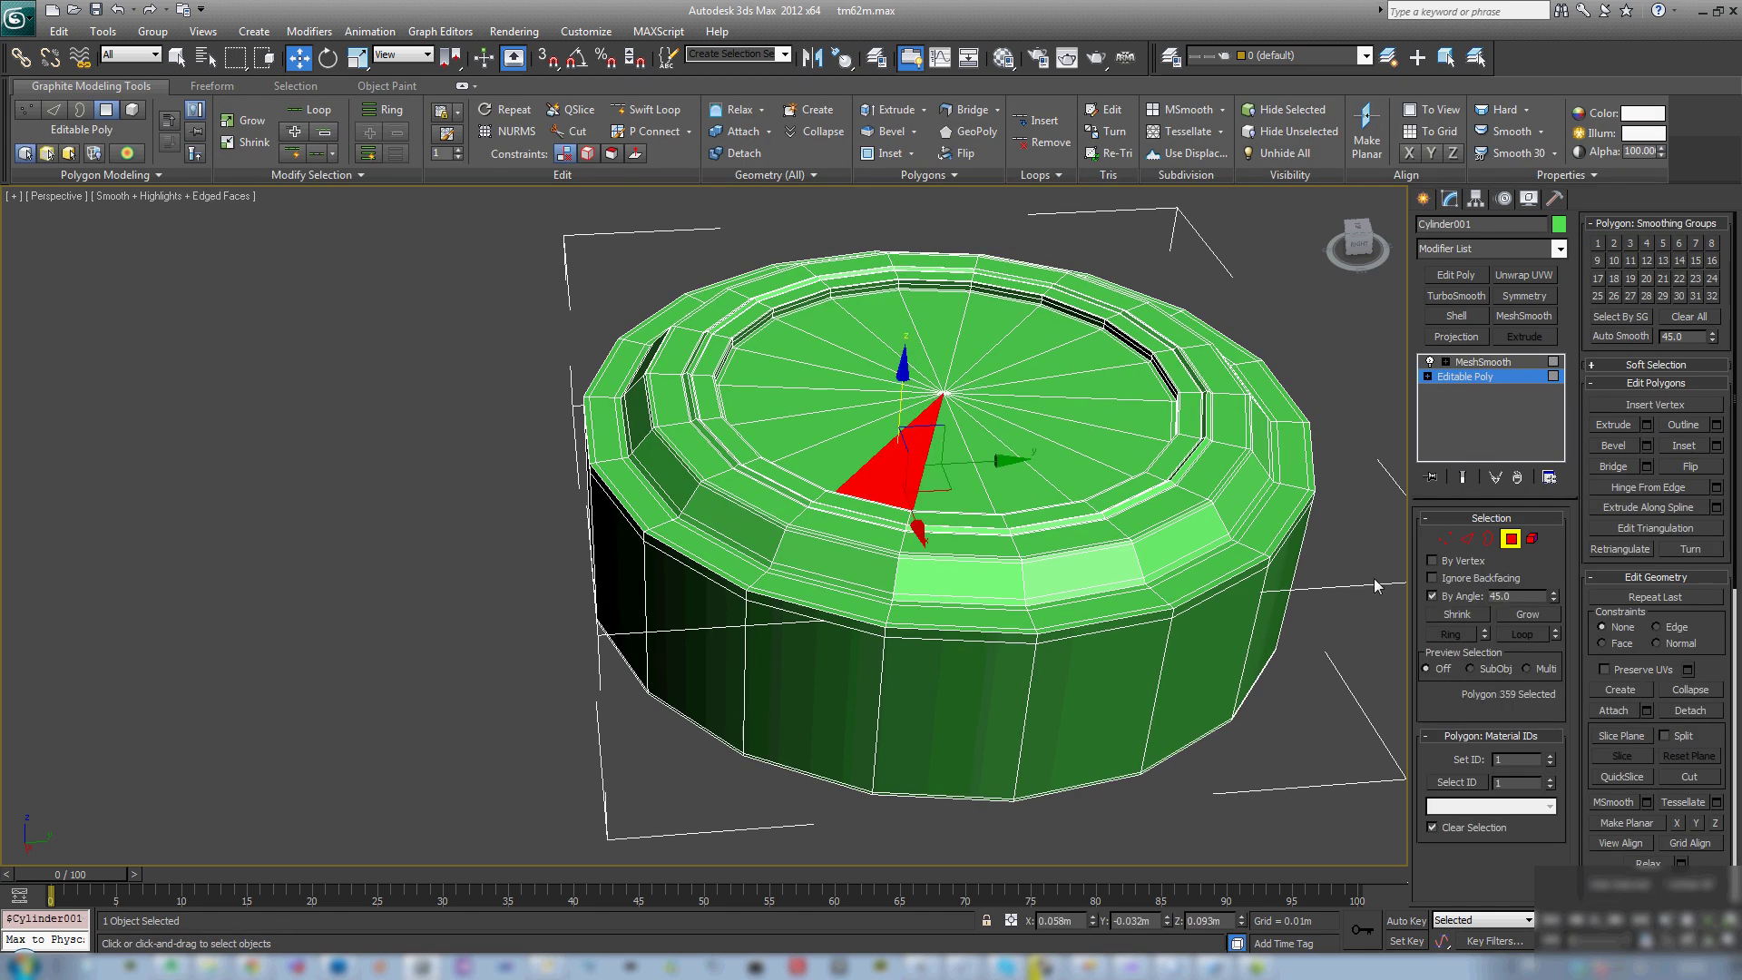
pyautogui.click(902, 451)
pyautogui.keyDown('alt'); pyautogui.moveTo(905, 449); pyautogui.dragTo(944, 436, button='middle'); pyautogui.keyUp('alt')
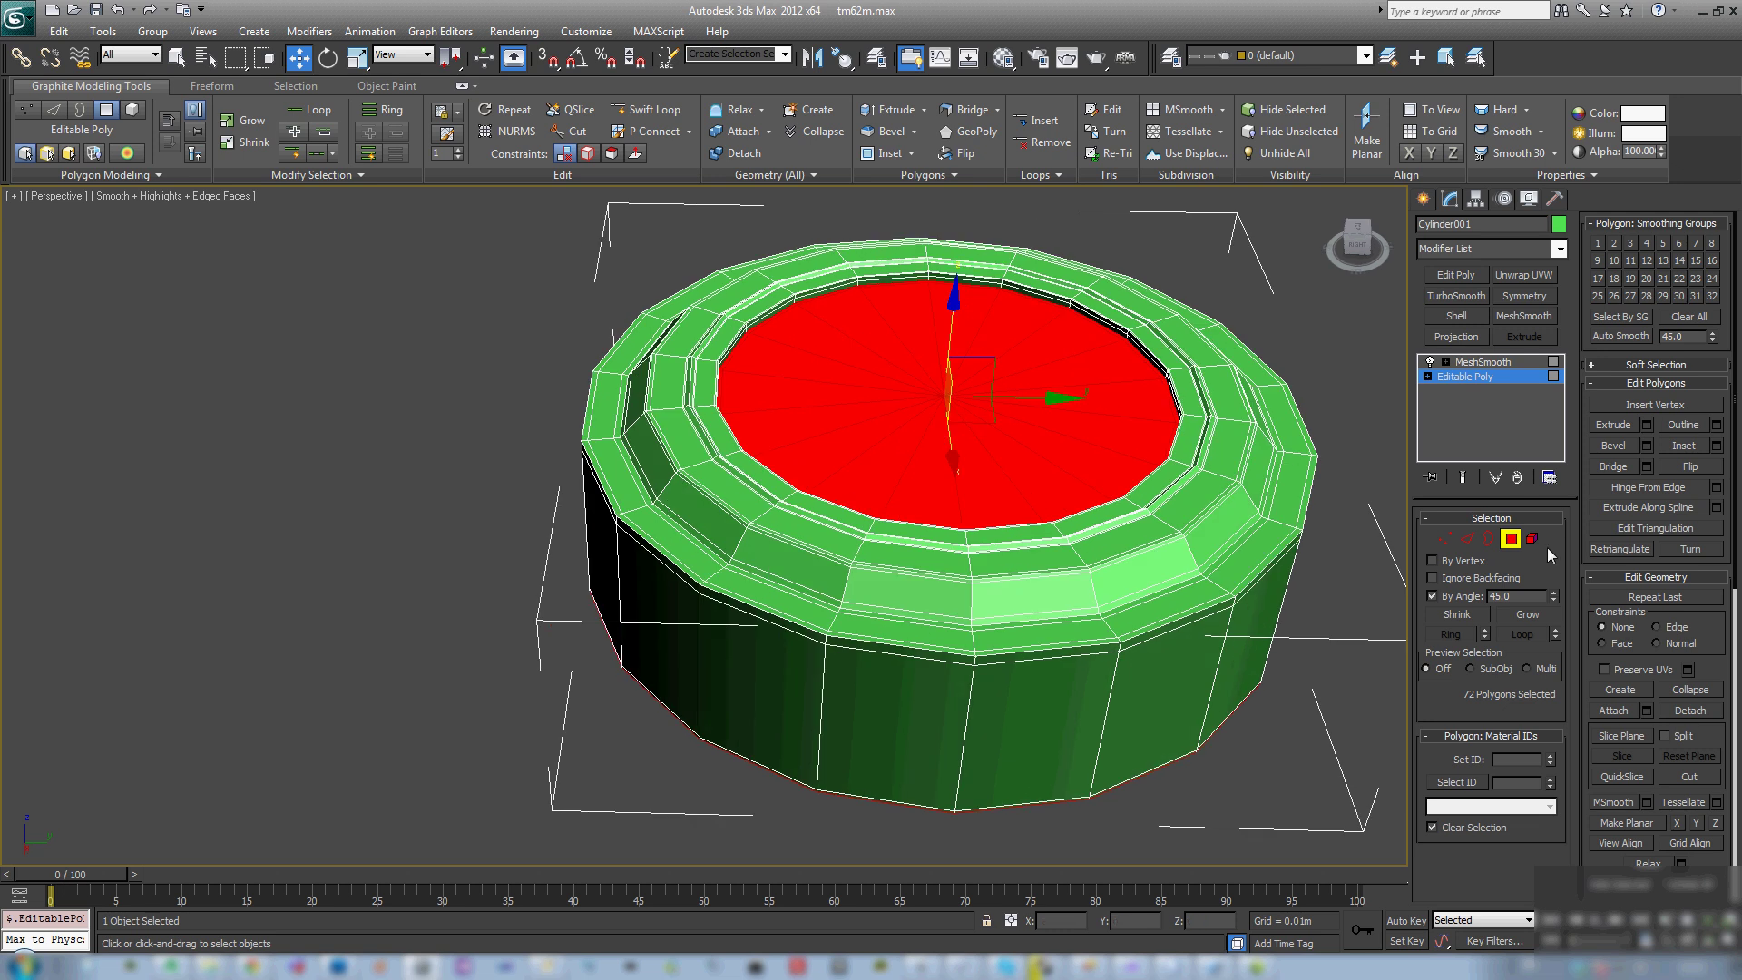
pyautogui.click(1538, 610)
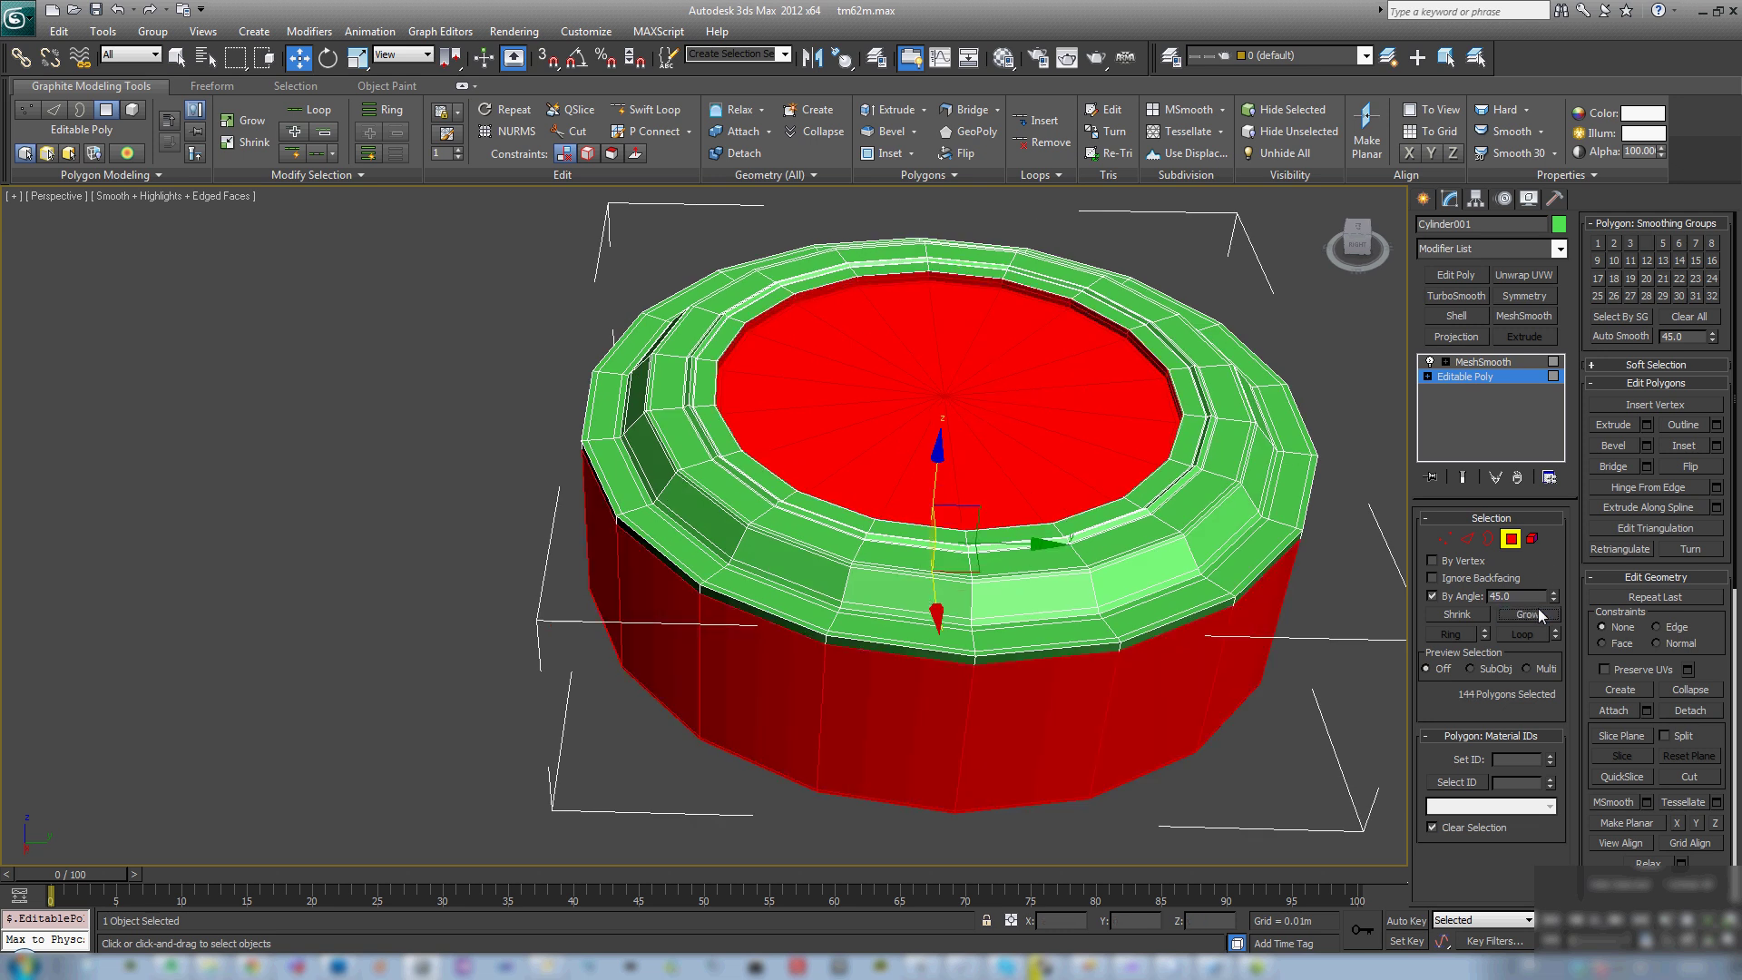
# Step: Deselect the cylinder's outer side and bottom polygons, keeping only the recess floor and its wall selected
pyautogui.moveTo(1128, 615); pyautogui.dragTo(1101, 409, button='middle')
pyautogui.keyDown('alt'); pyautogui.moveTo(1366, 546); pyautogui.dragTo(374, 387); pyautogui.keyUp('alt')
pyautogui.keyDown('alt'); pyautogui.moveTo(553, 303); pyautogui.dragTo(790, 417, button='middle'); pyautogui.keyUp('alt')
pyautogui.moveTo(956, 324); pyautogui.dragTo(816, 548, button='middle')
pyautogui.scroll(4, 803, 511)
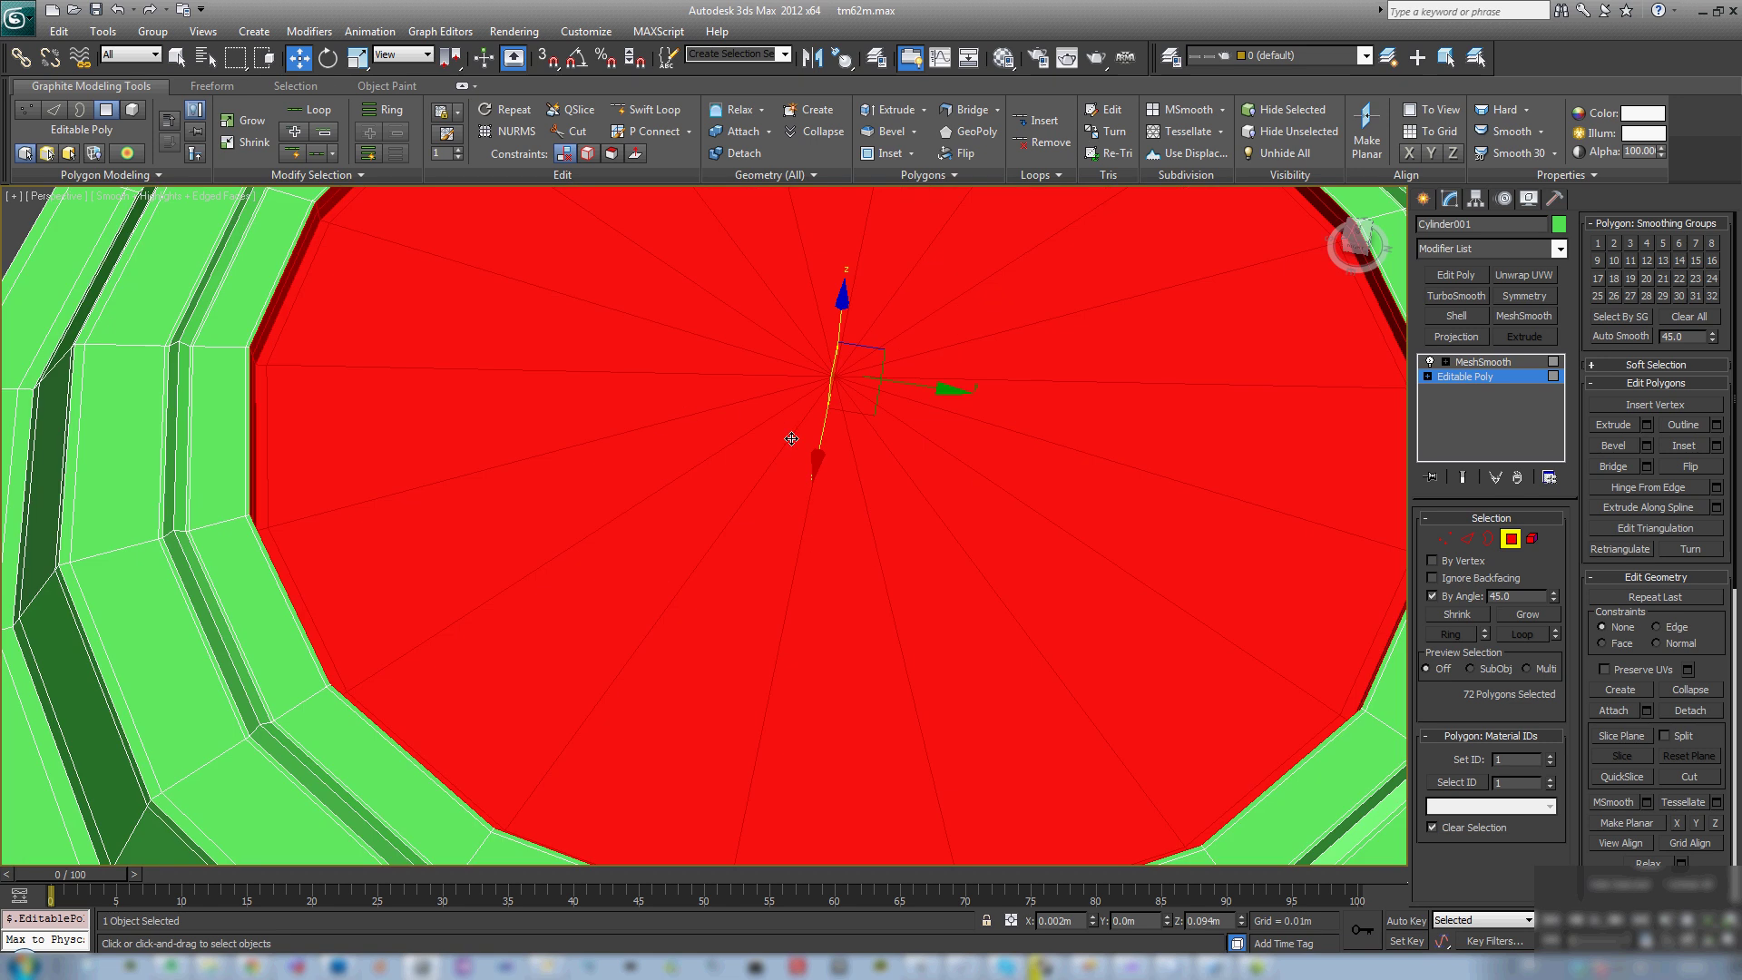
pyautogui.keyDown('alt'); pyautogui.moveTo(791, 439); pyautogui.dragTo(774, 404, button='middle'); pyautogui.keyUp('alt')
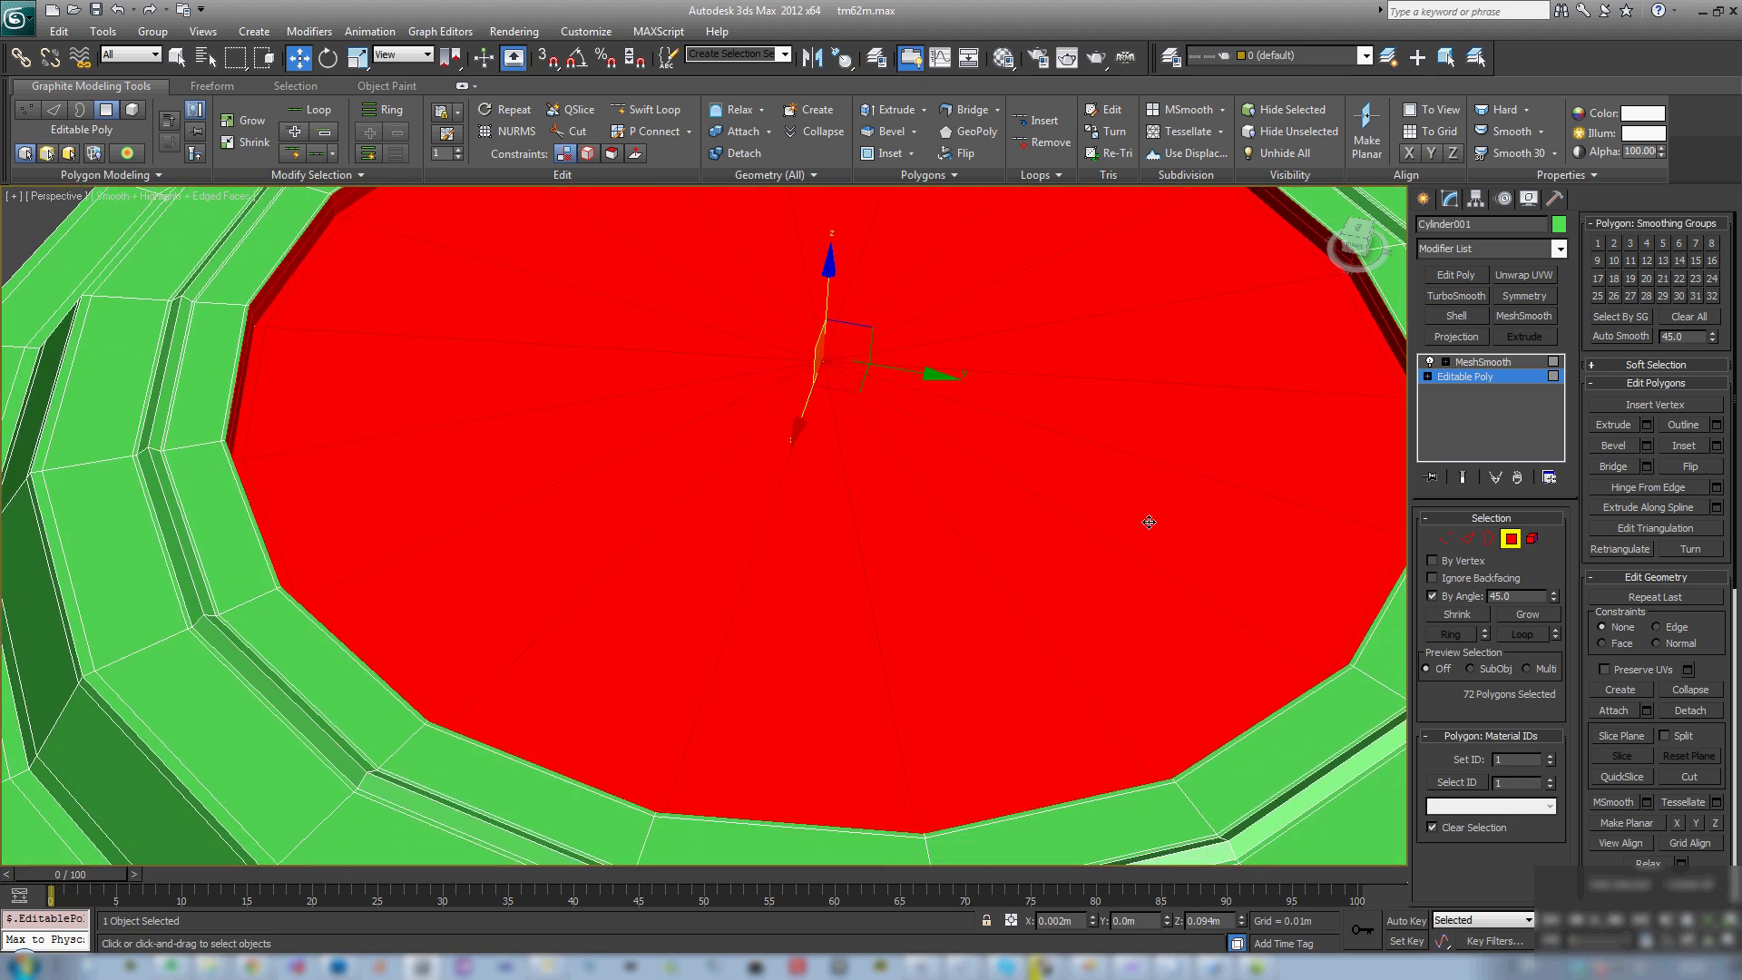
# Step: Try to scale the selected recess polygons, leave polygon editing and inspect the recessed top
pyautogui.press('r')
pyautogui.moveTo(864, 373); pyautogui.dragTo(864, 382)
pyautogui.scroll(-3, 864, 383)
pyautogui.moveTo(864, 426); pyautogui.dragTo(914, 436, button='middle')
pyautogui.click(1512, 537)
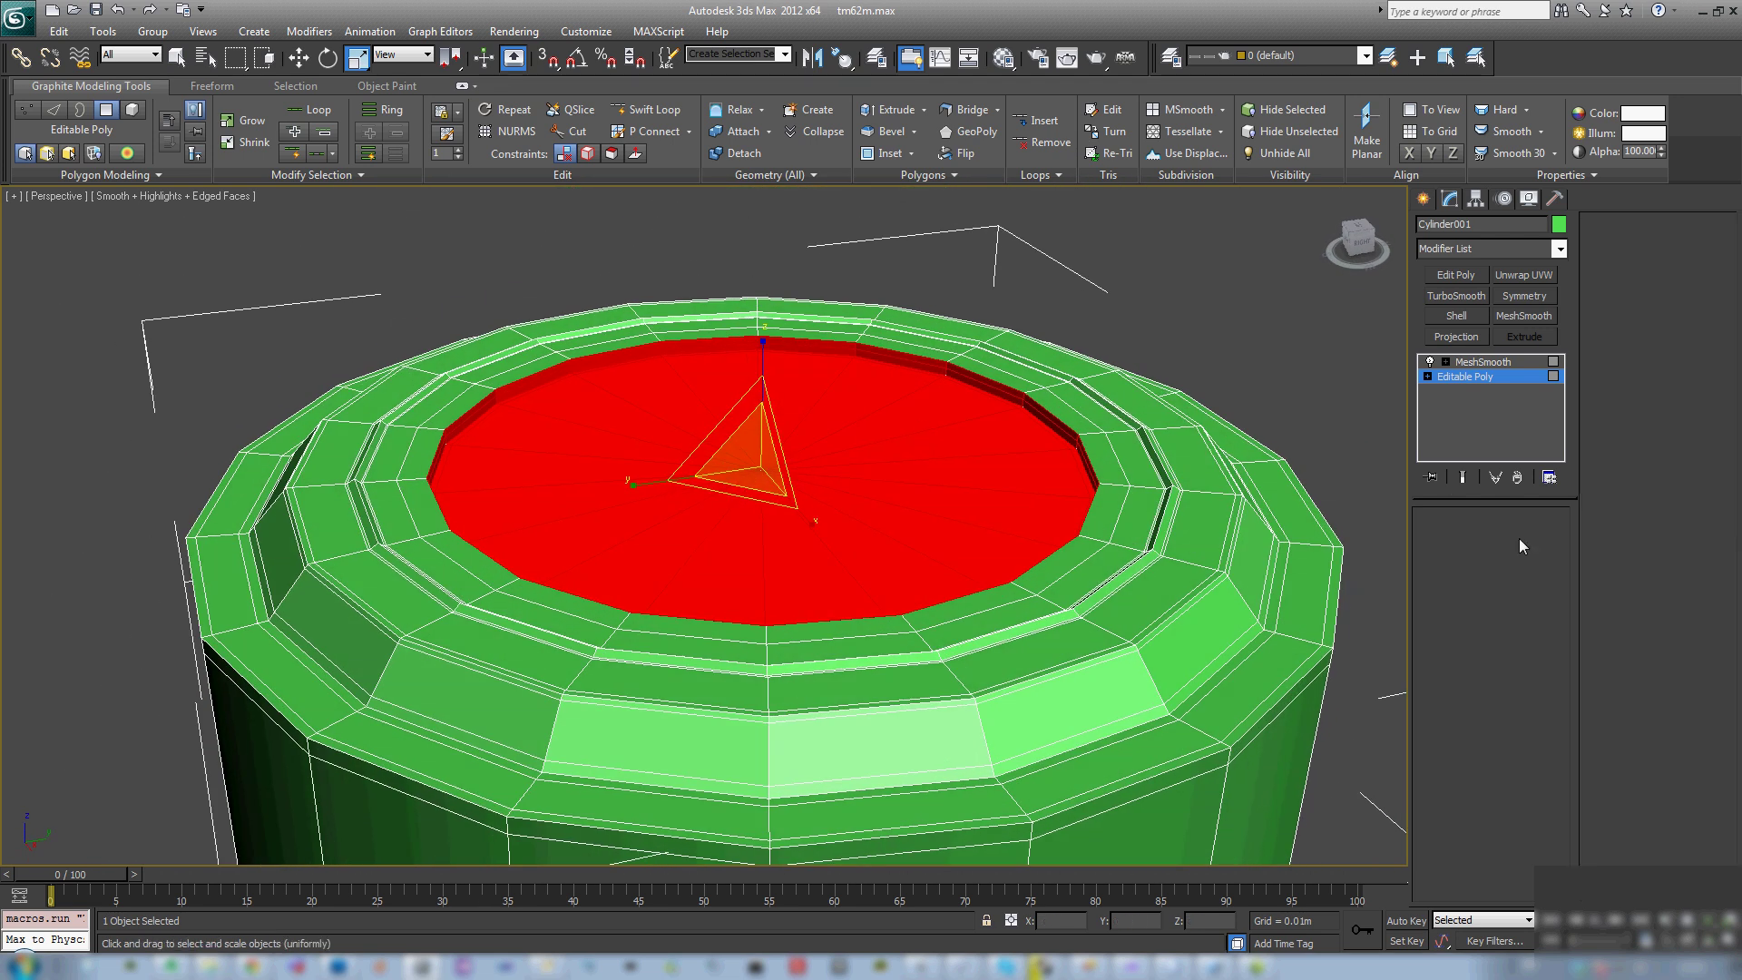
pyautogui.moveTo(654, 449); pyautogui.dragTo(822, 427, button='middle')
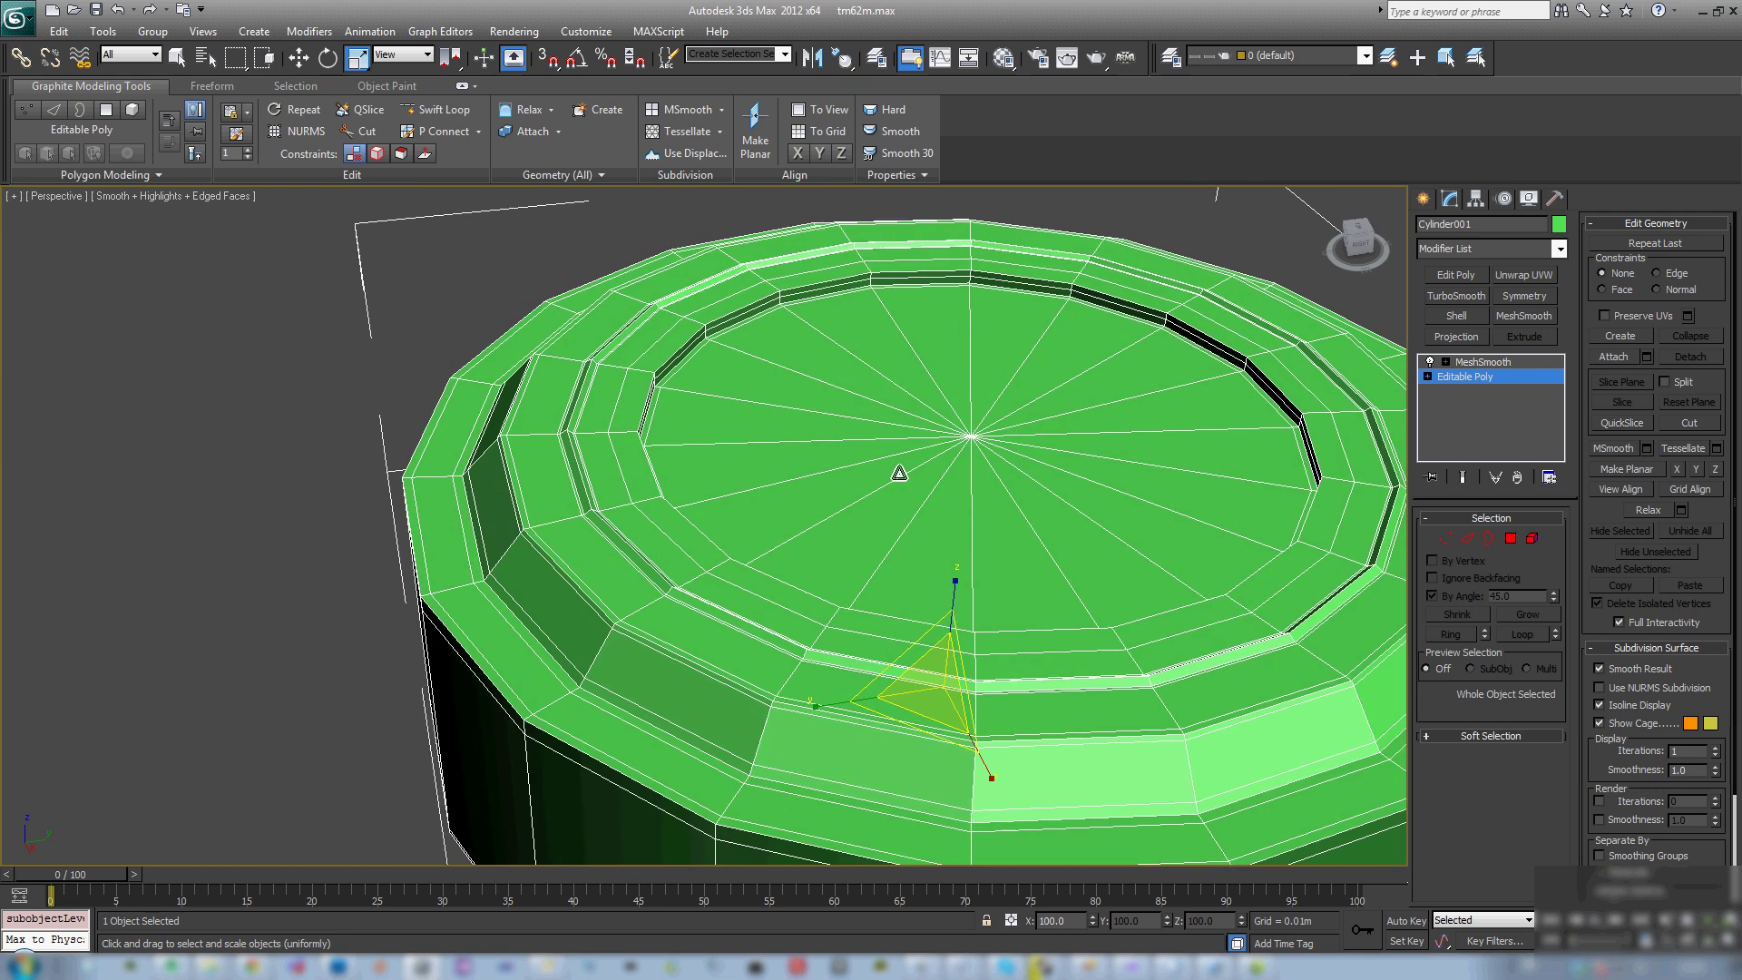
pyautogui.keyDown('alt'); pyautogui.moveTo(899, 473); pyautogui.dragTo(1380, 525, button='middle'); pyautogui.keyUp('alt')
# Step: Shrink the recess polygon selection to the flat floor and clone it upward to about 0.104 m on Z as a separate object
pyautogui.click(1509, 539)
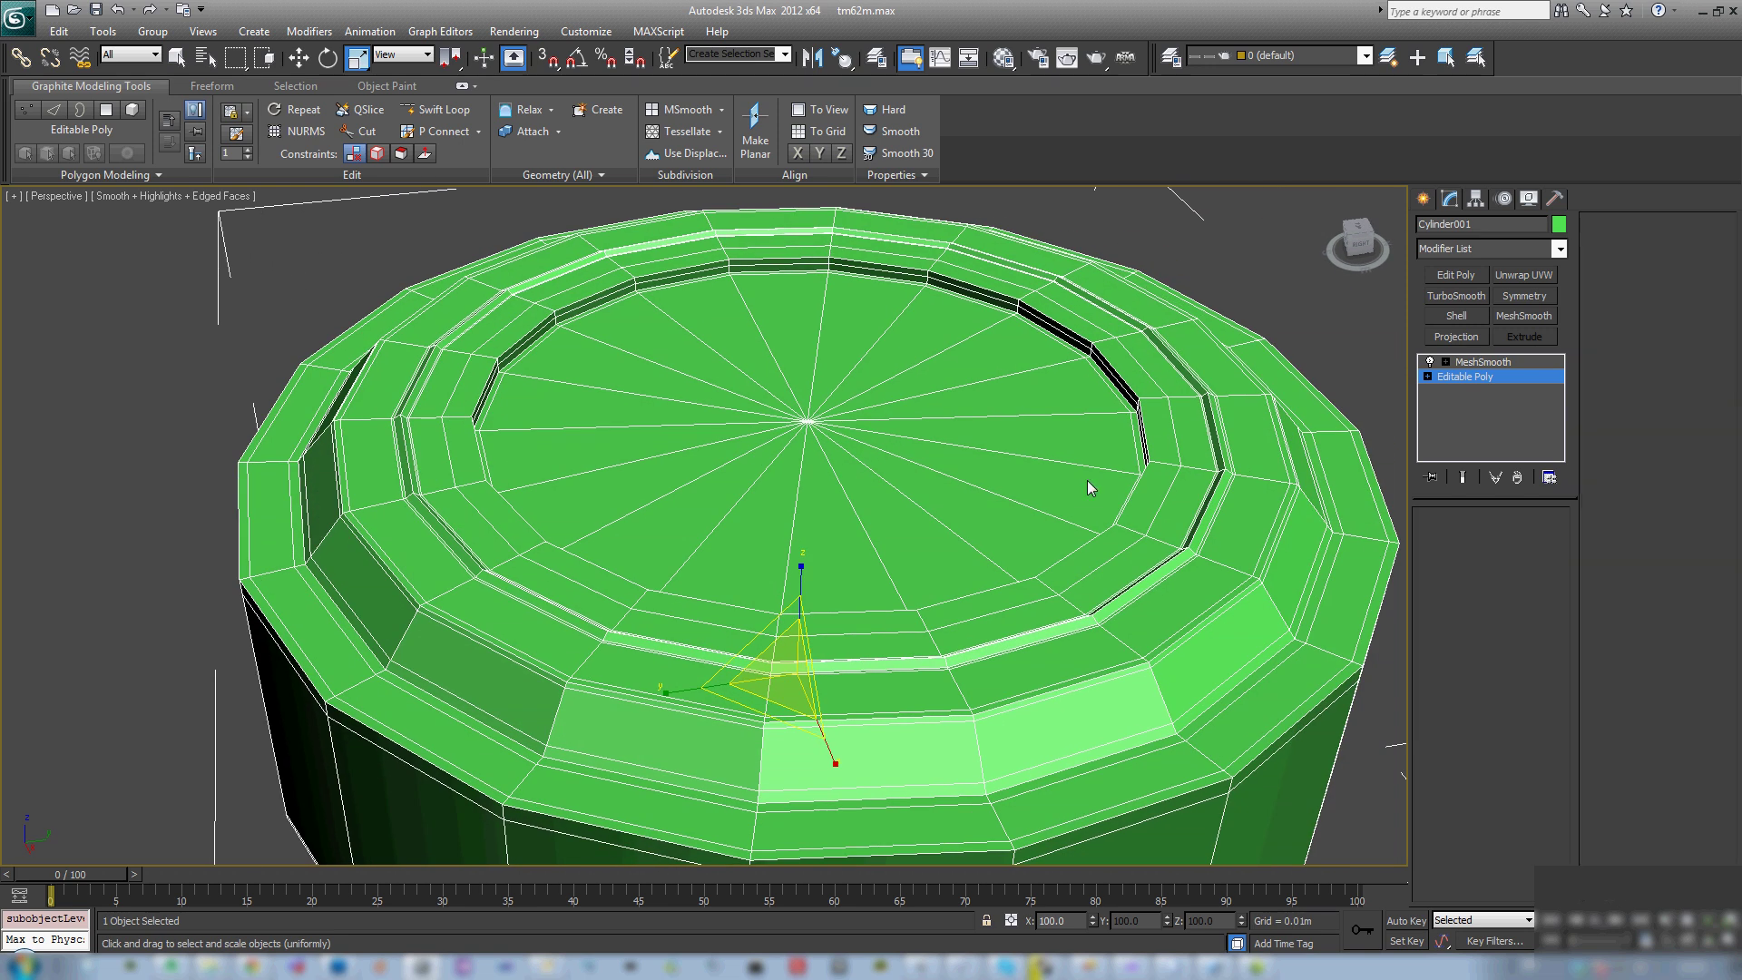
pyautogui.click(838, 476)
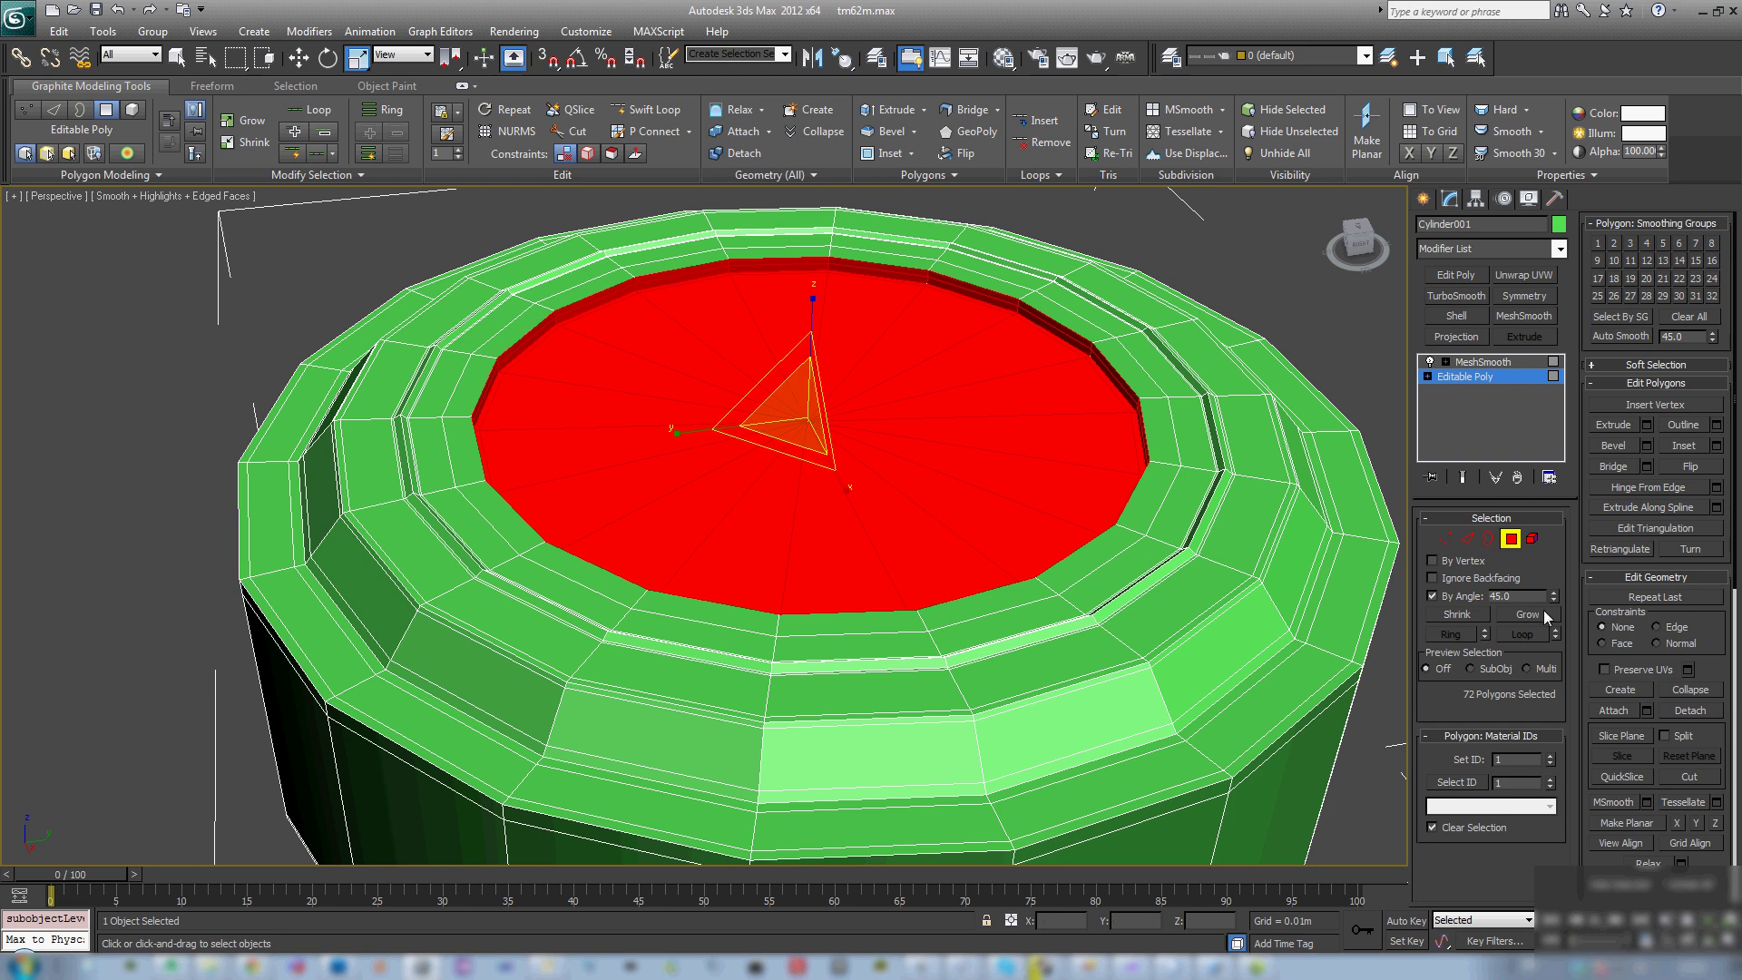
pyautogui.click(1456, 613)
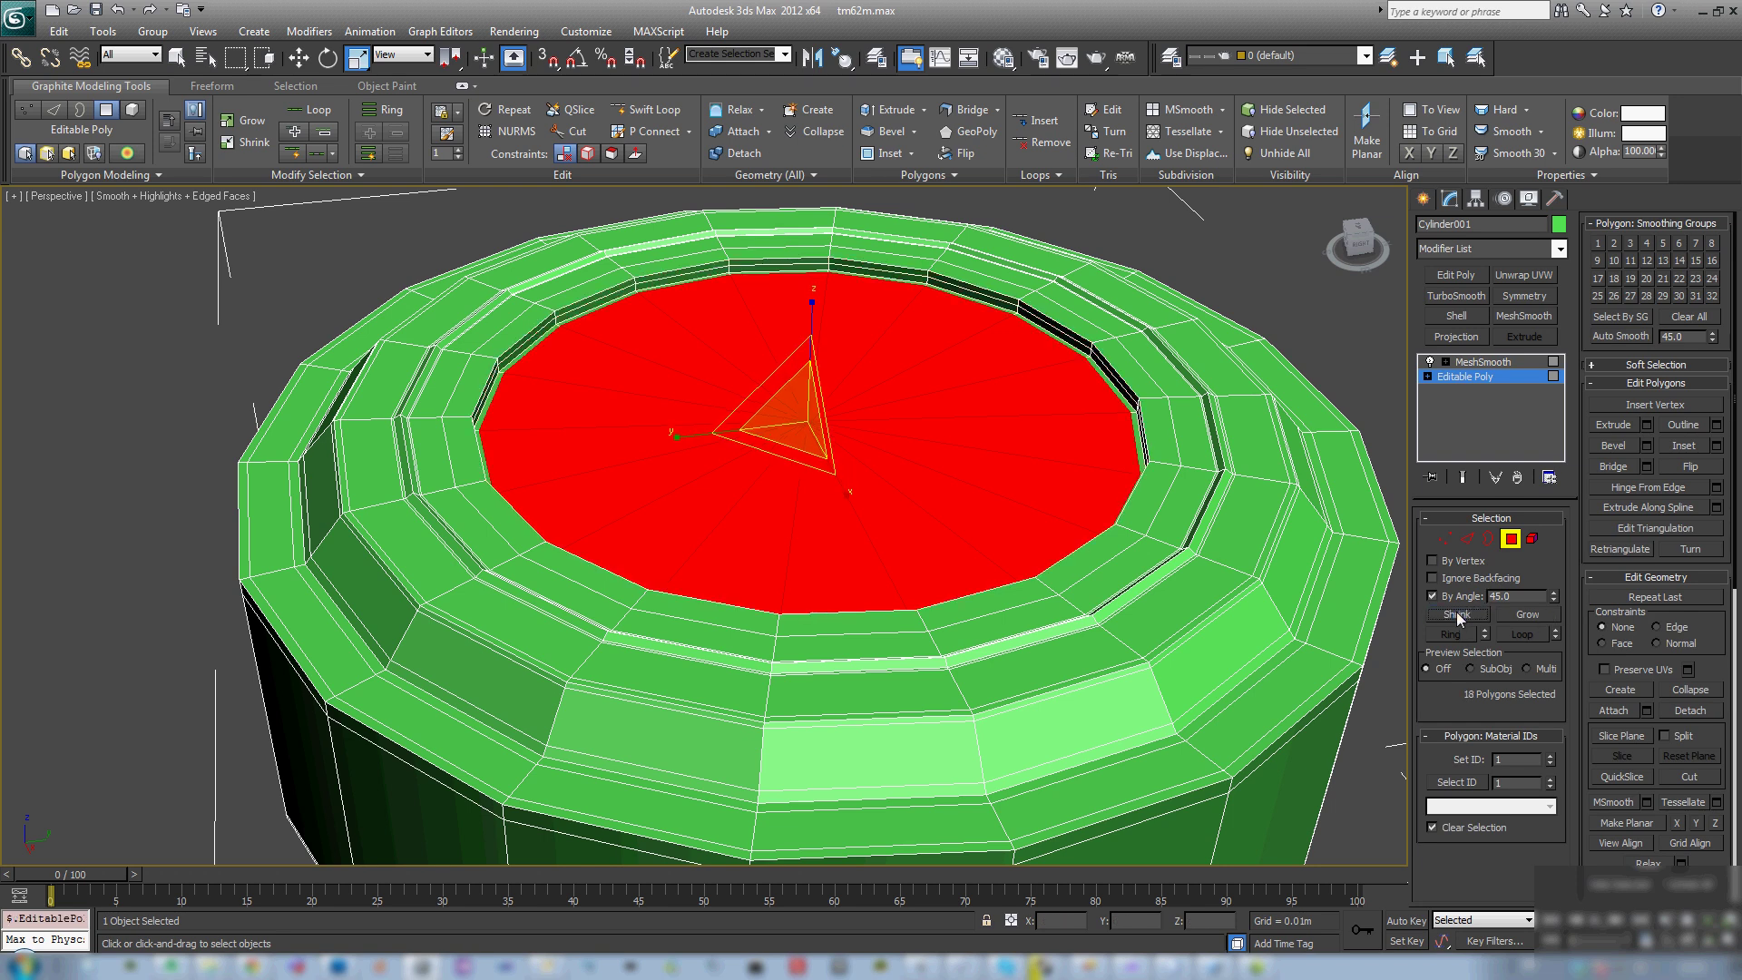
pyautogui.press('w')
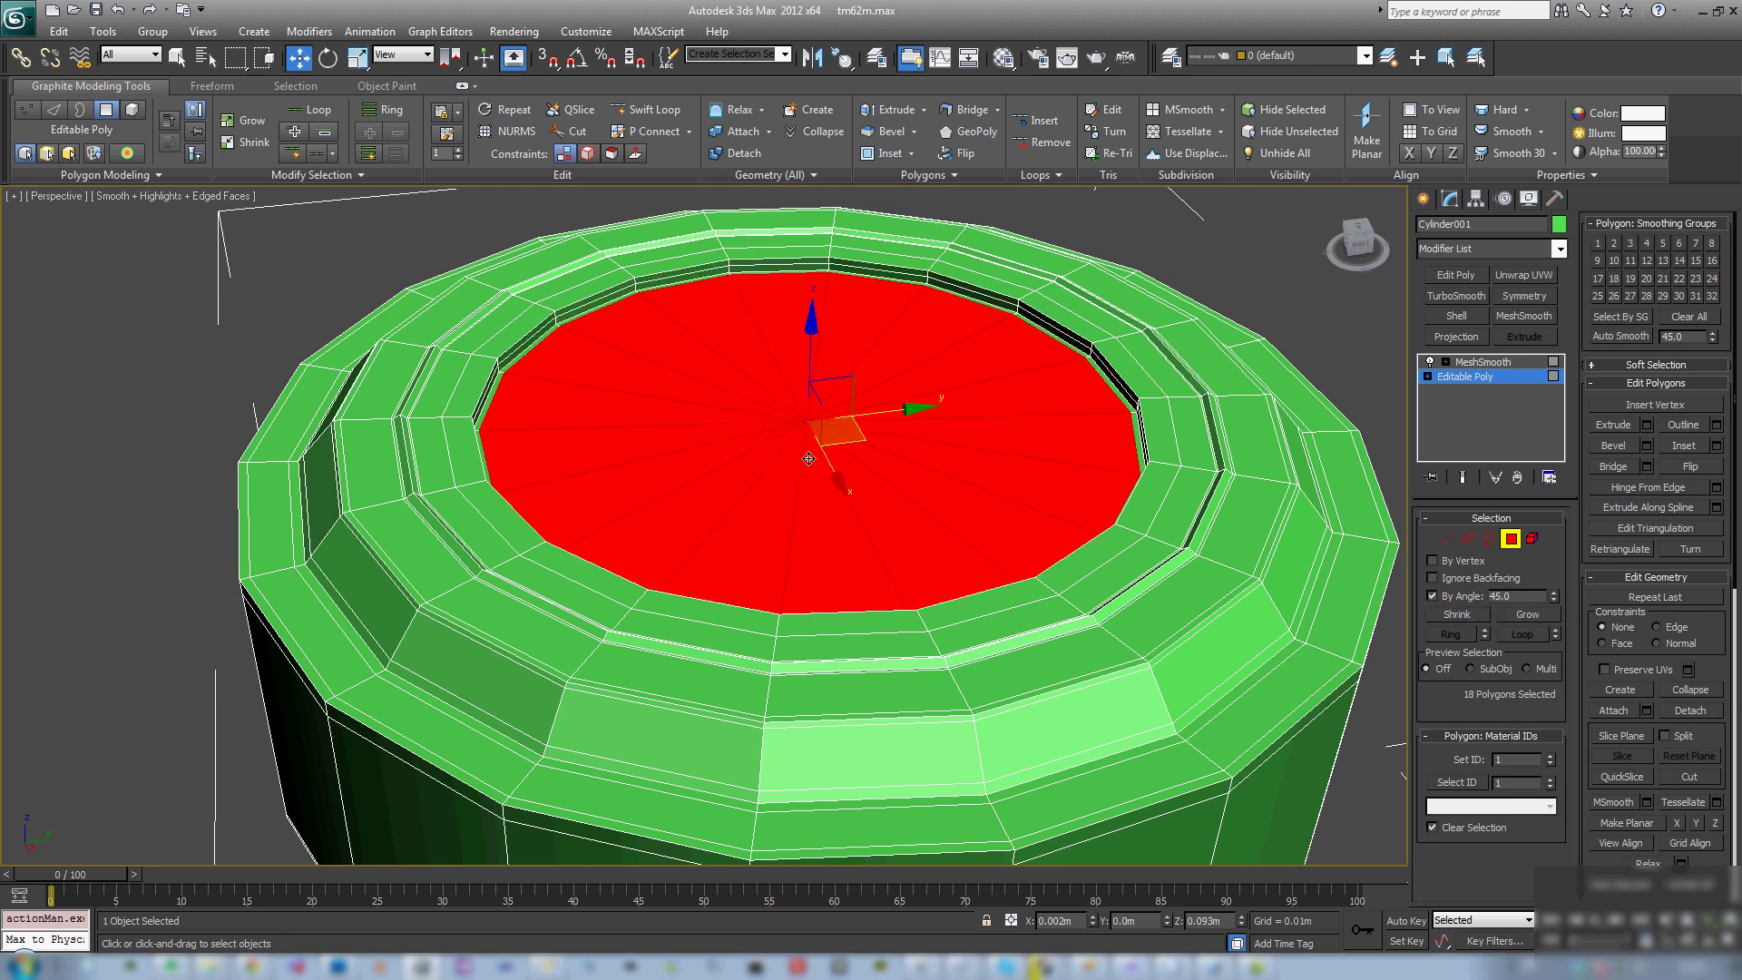
pyautogui.keyDown('shift'); pyautogui.moveTo(812, 399); pyautogui.dragTo(841, 372); pyautogui.keyUp('shift')
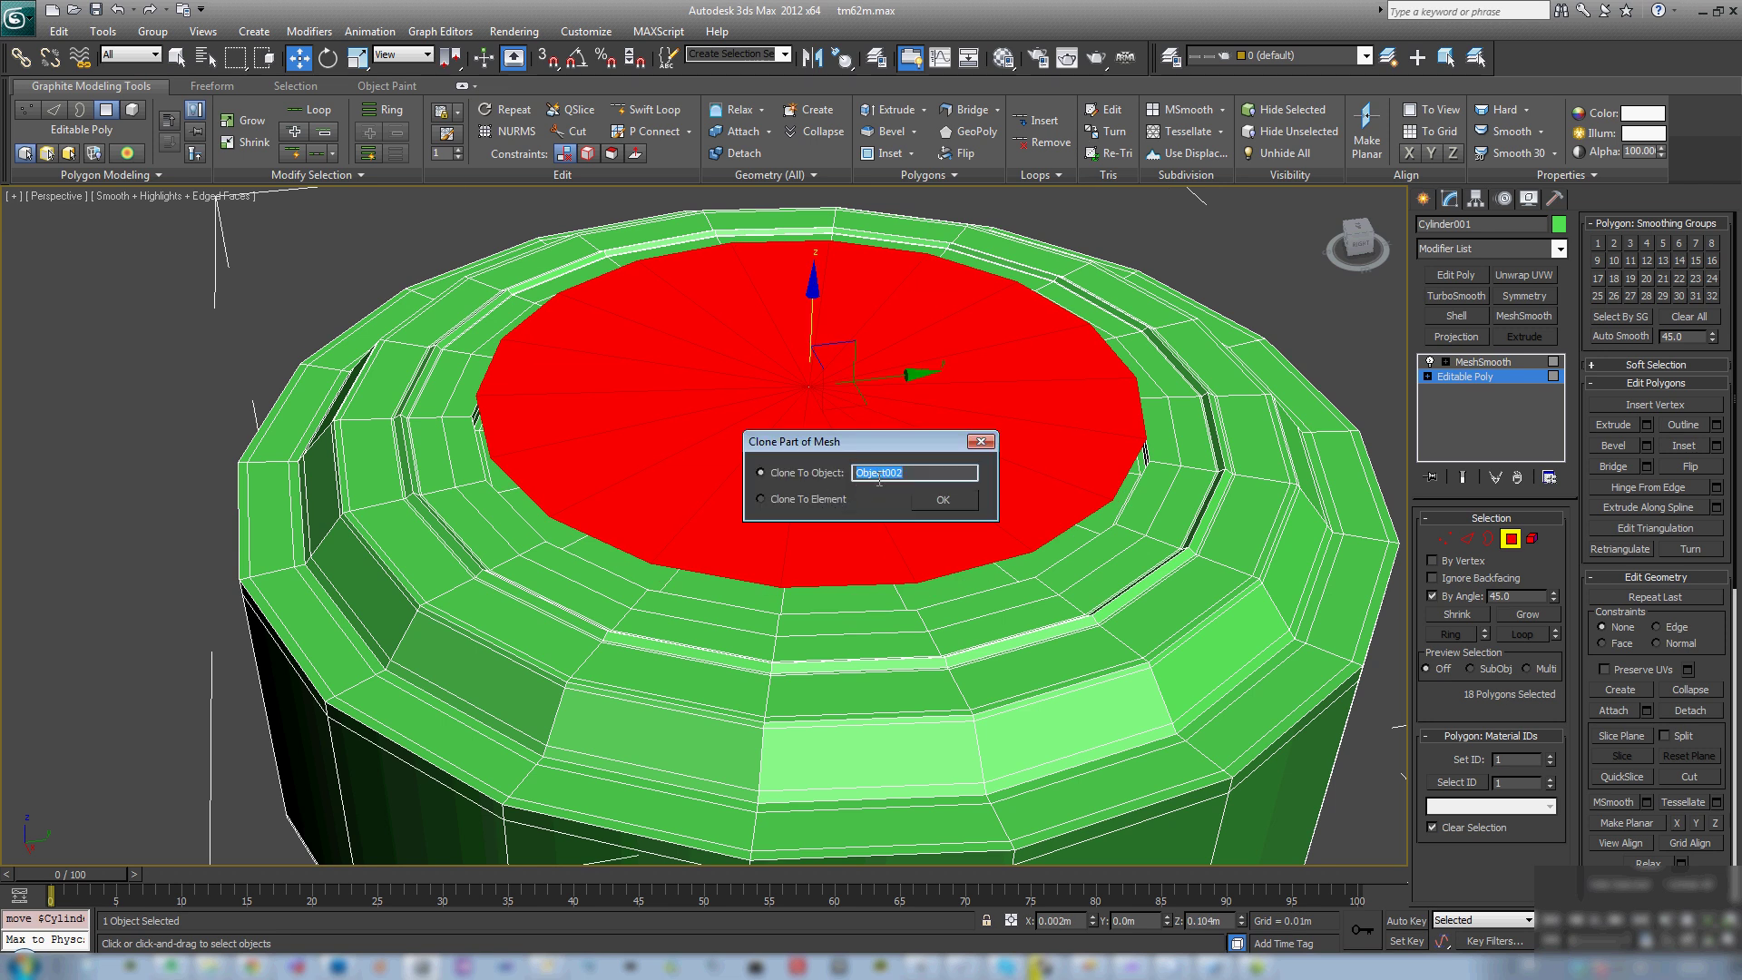
pyautogui.click(949, 502)
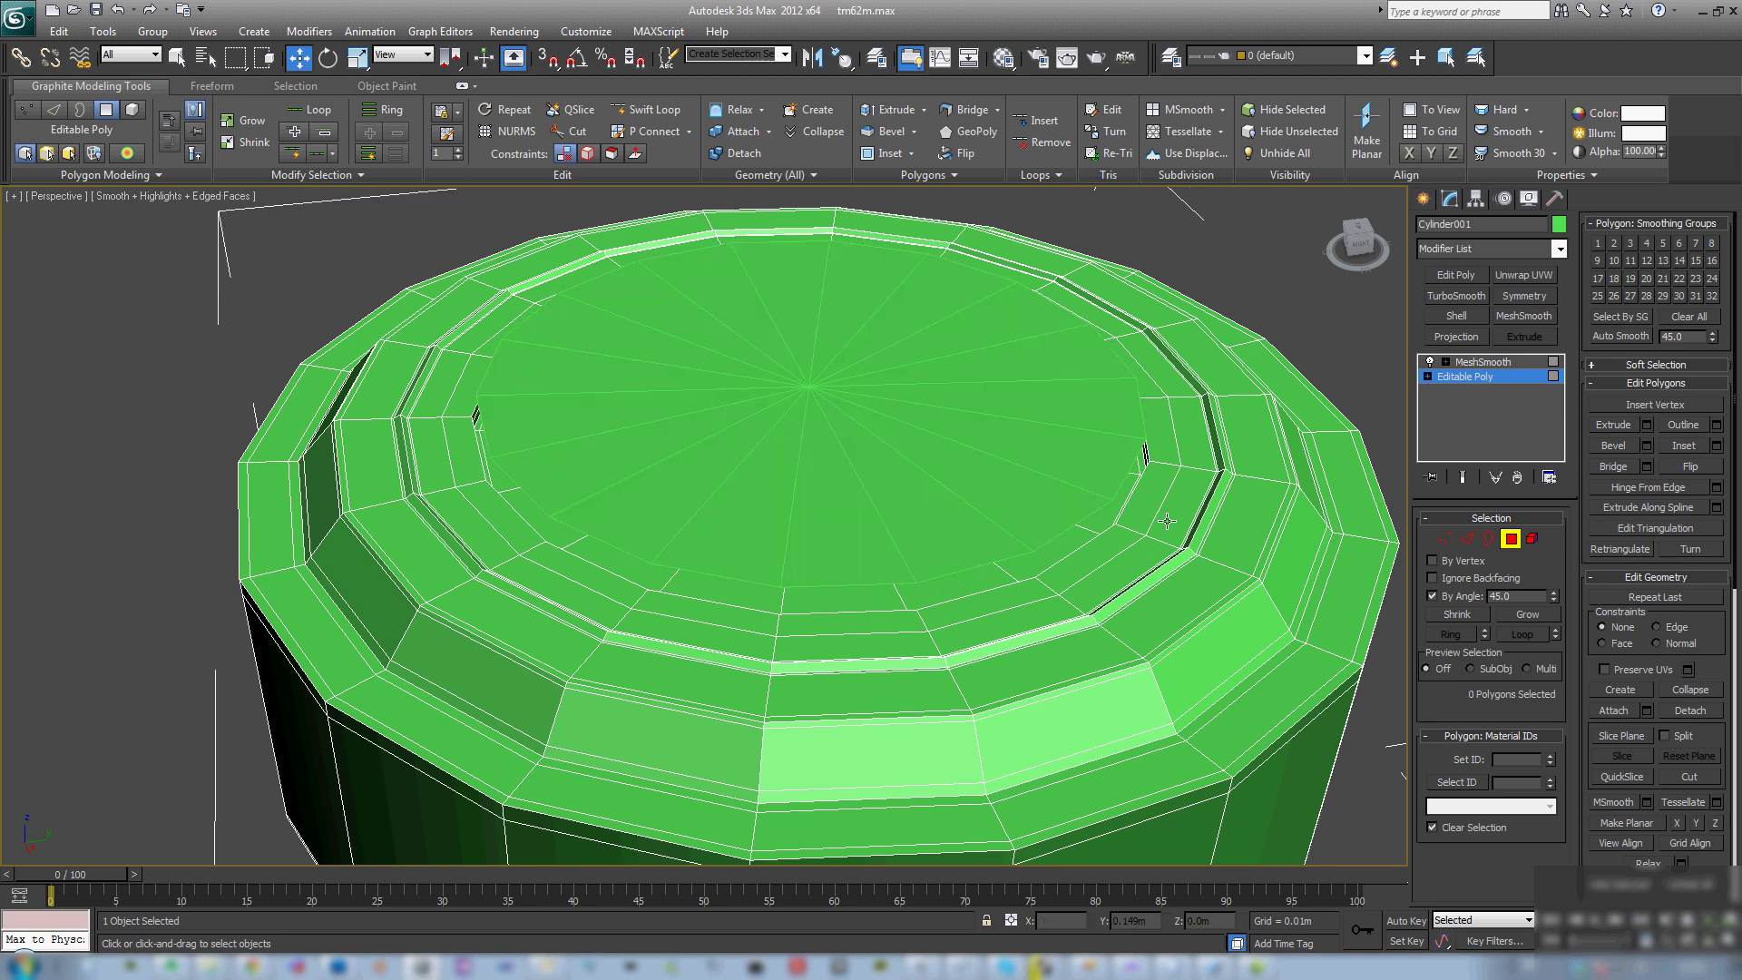
# Step: Select the cloned disc and extend its open border upward to about 0.113 m on Z, forming a thin wall
pyautogui.click(865, 423)
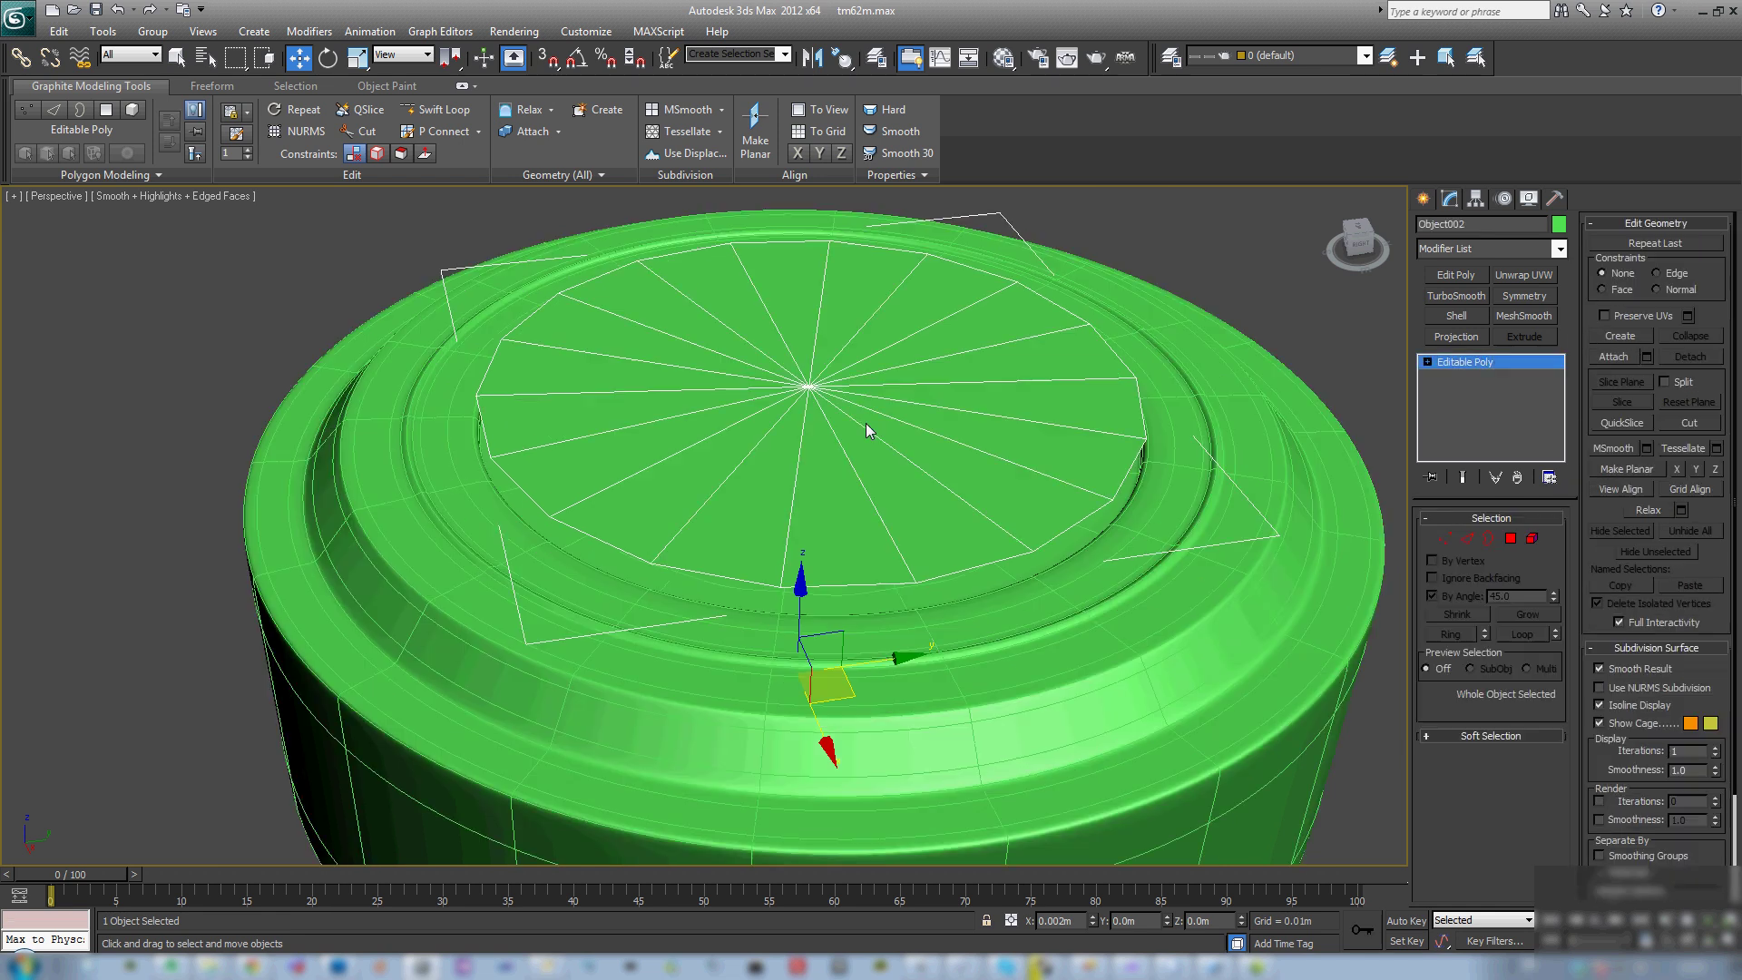
pyautogui.moveTo(888, 454); pyautogui.dragTo(854, 508, button='middle')
pyautogui.press('3')
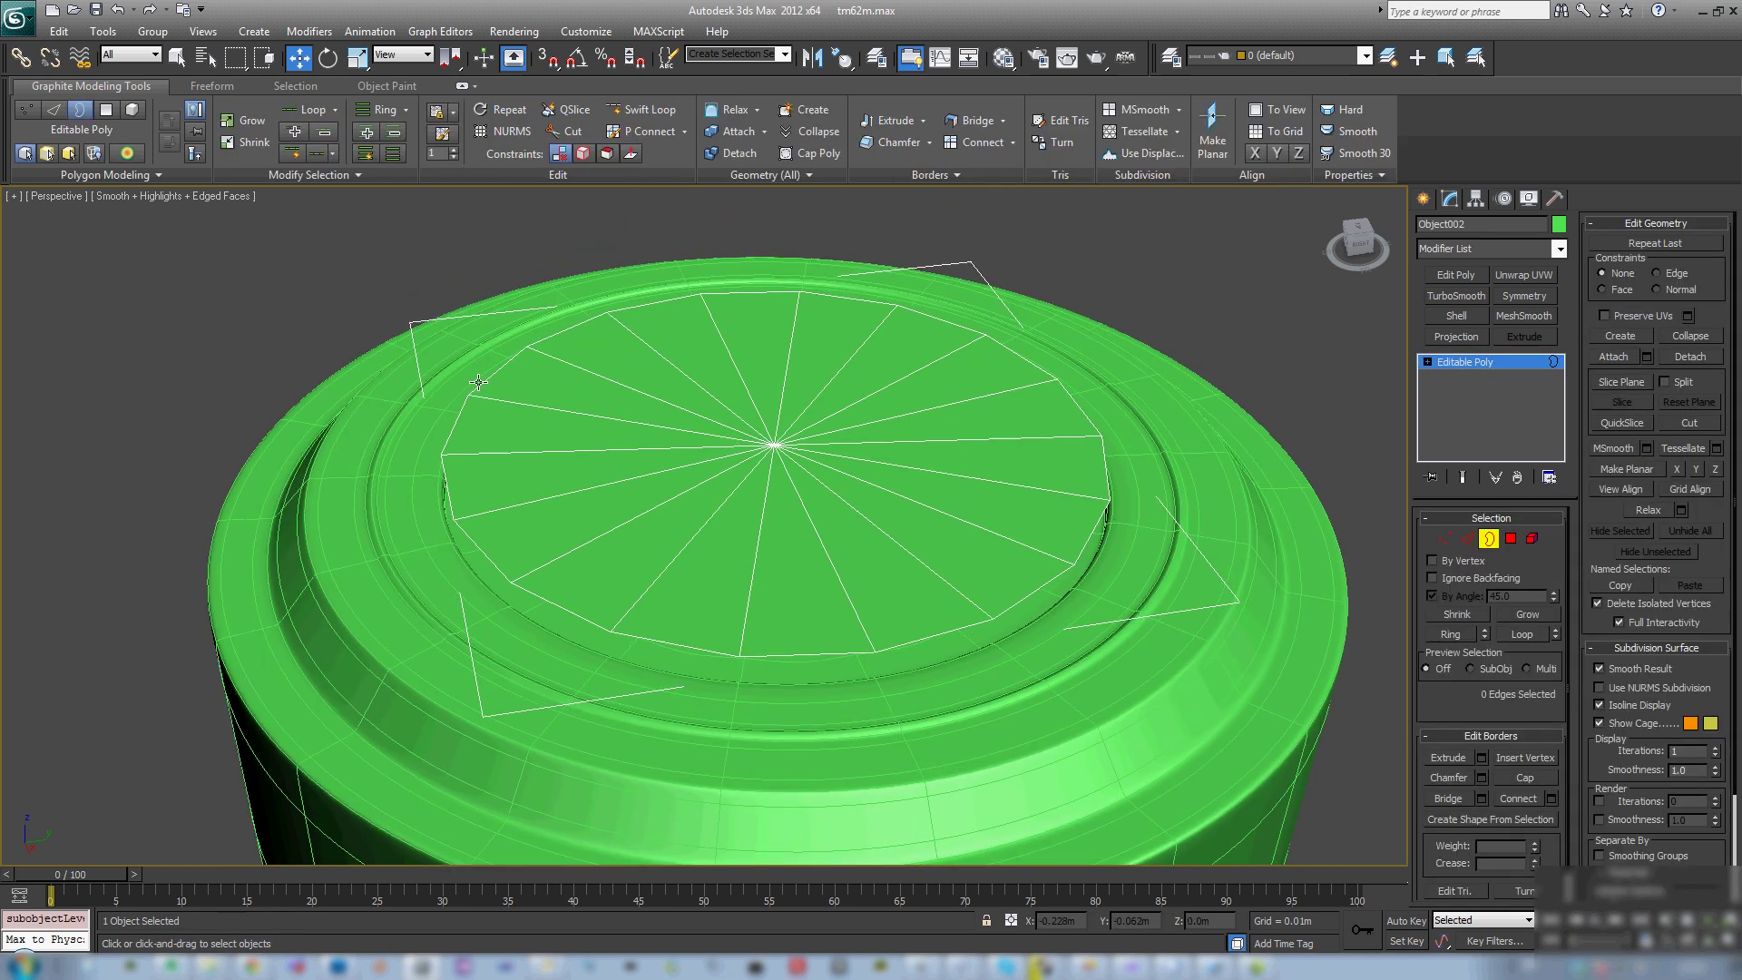
pyautogui.keyDown('shift'); pyautogui.moveTo(773, 378); pyautogui.dragTo(773, 352); pyautogui.keyUp('shift')
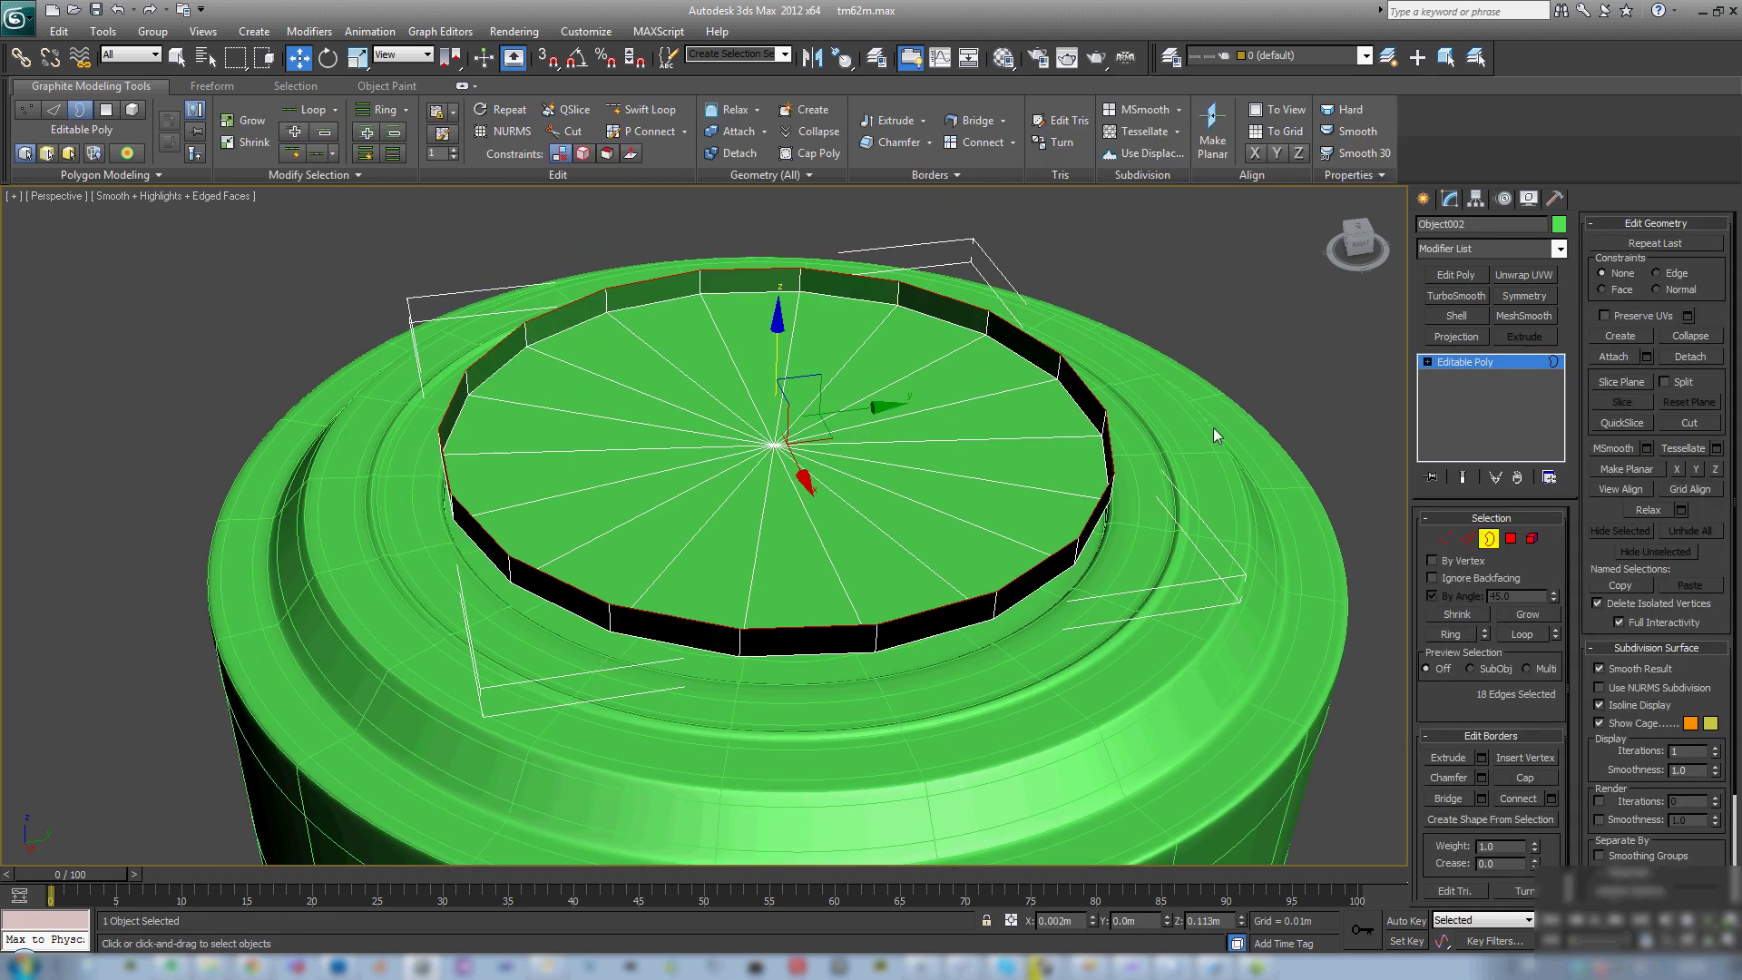
# Step: Delete the cloned disc's central cap polygons, keeping the ring wall, and flip the ring's polygons to face outward
pyautogui.click(1511, 537)
pyautogui.click(706, 282)
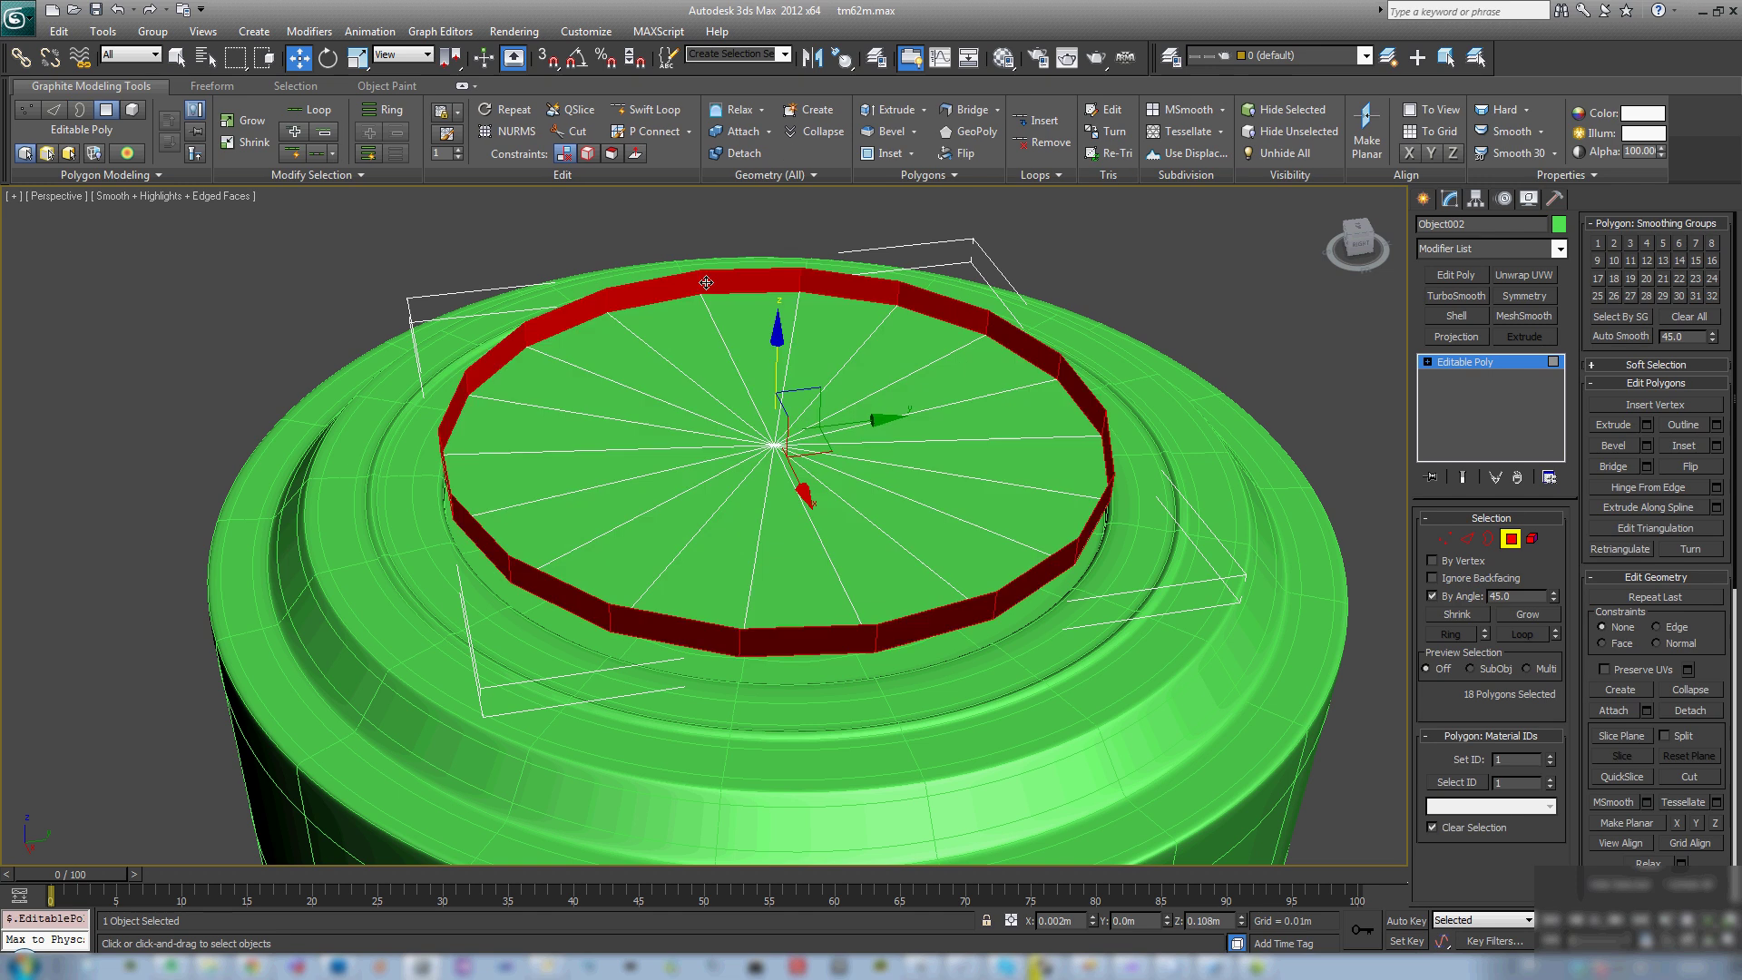
pyautogui.press('Delete')
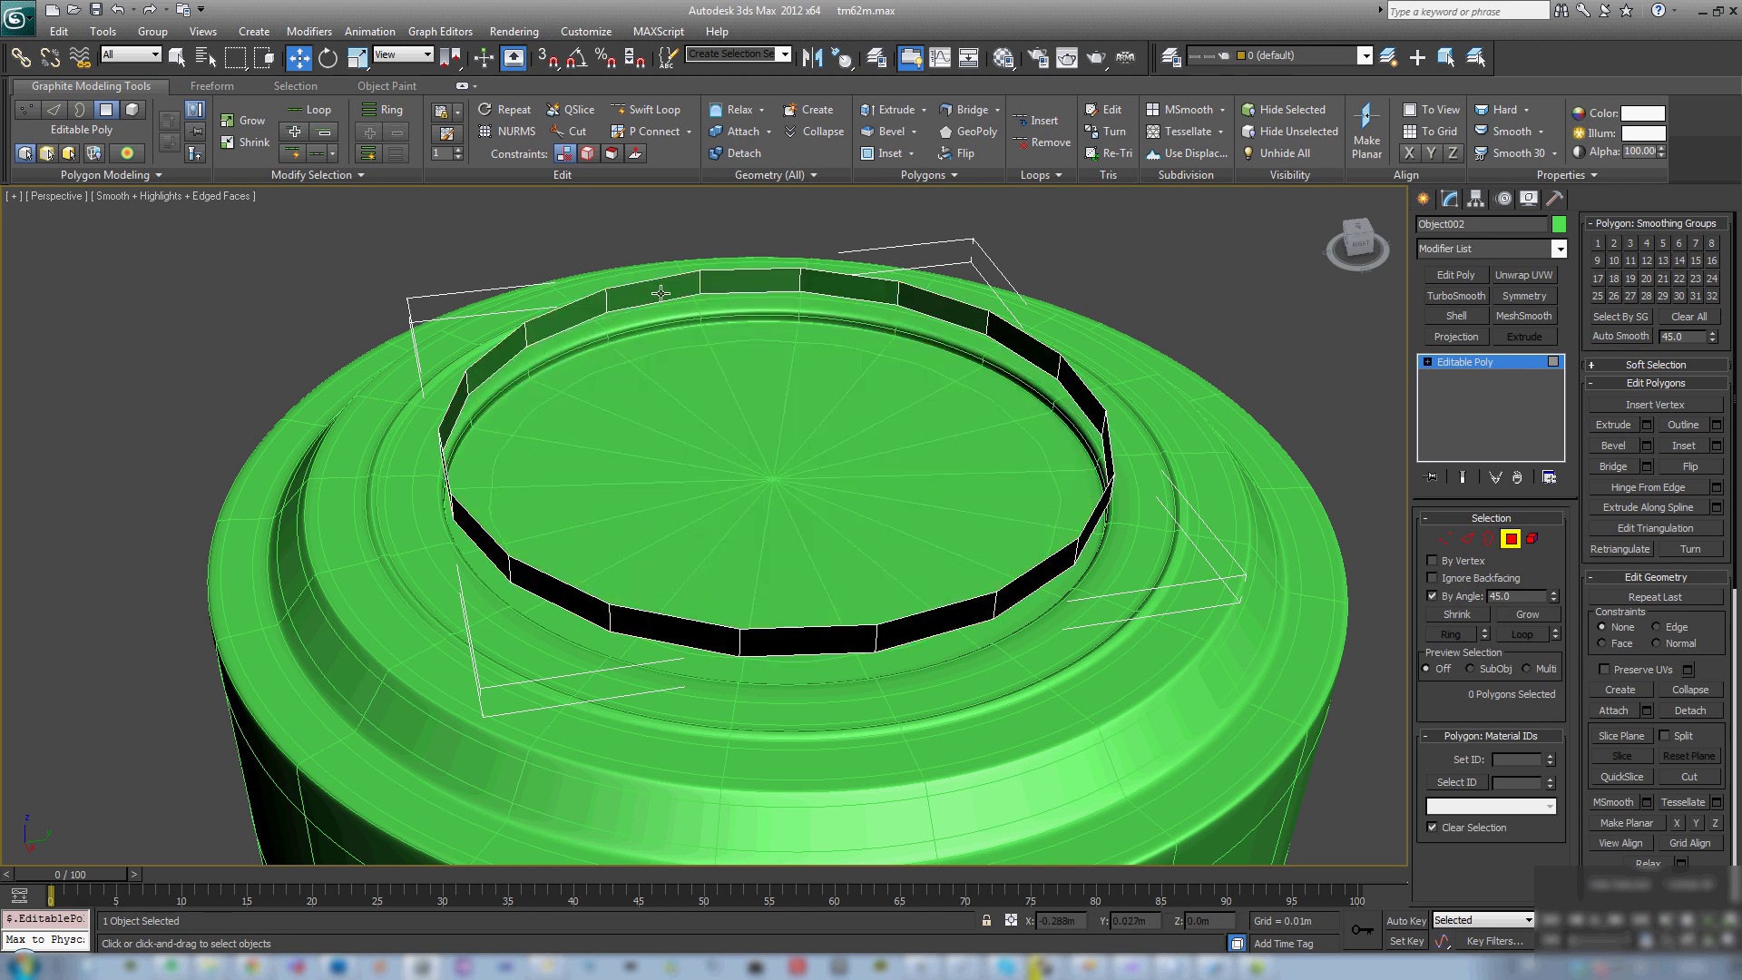
pyautogui.hotkey('ctrl', 'z')
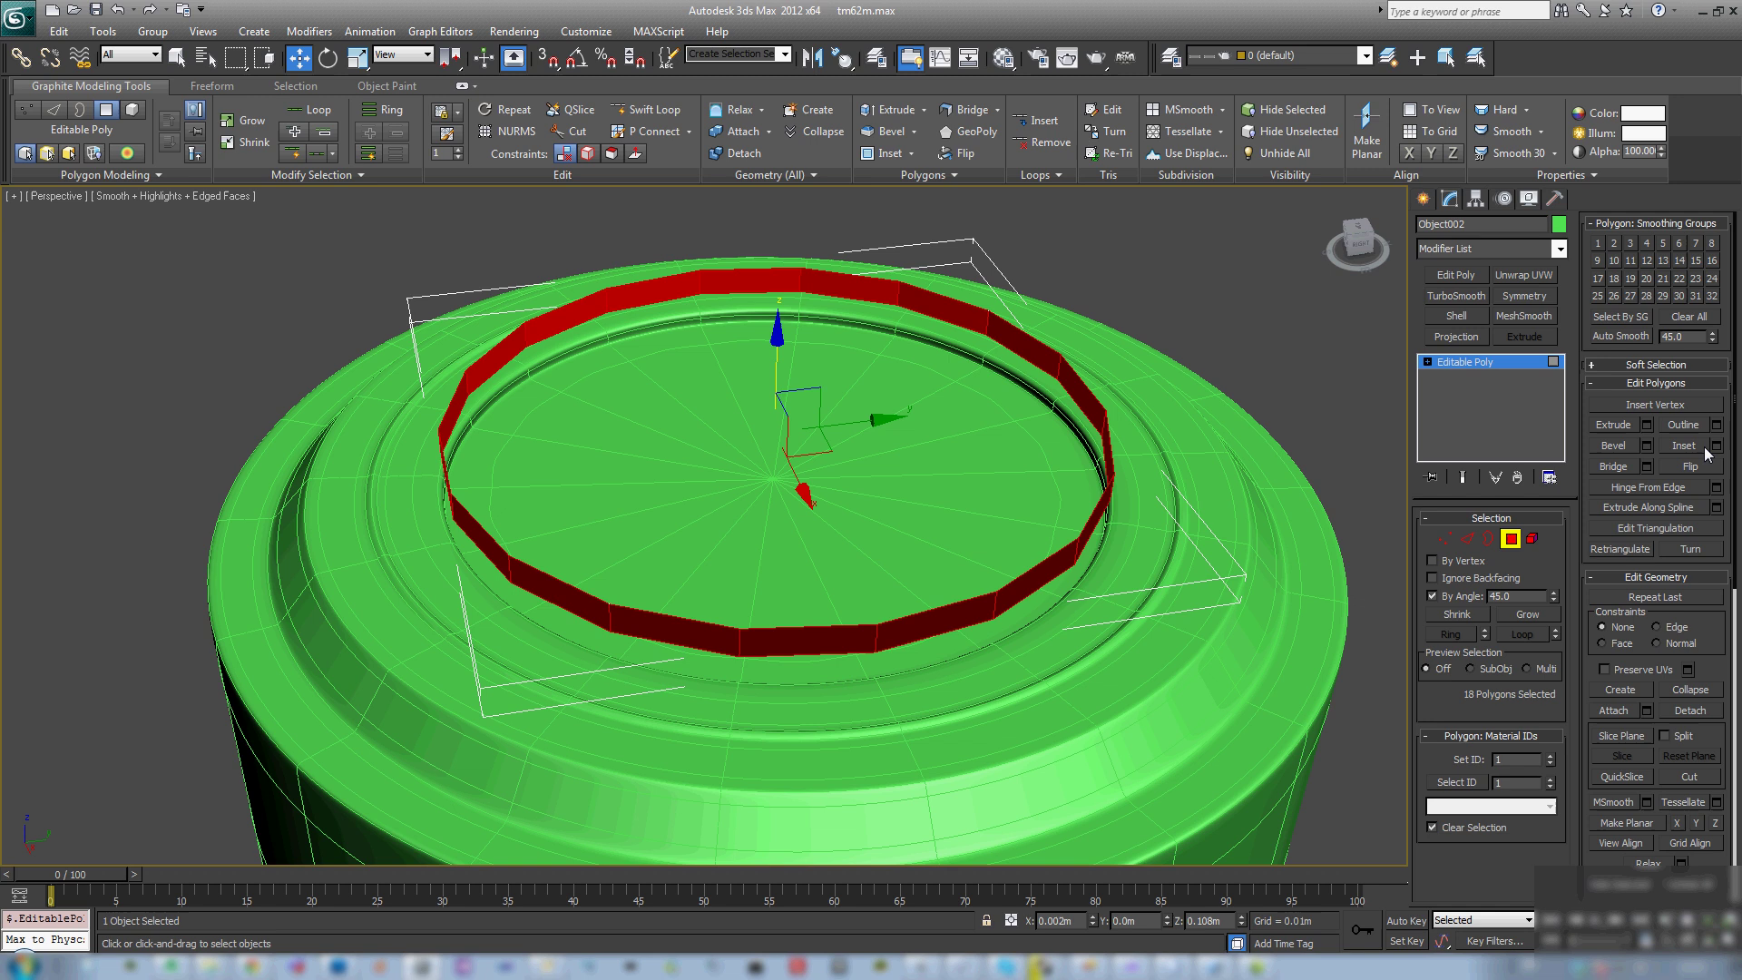
pyautogui.keyDown('alt'); pyautogui.moveTo(722, 541); pyautogui.dragTo(704, 390, button='middle'); pyautogui.keyUp('alt')
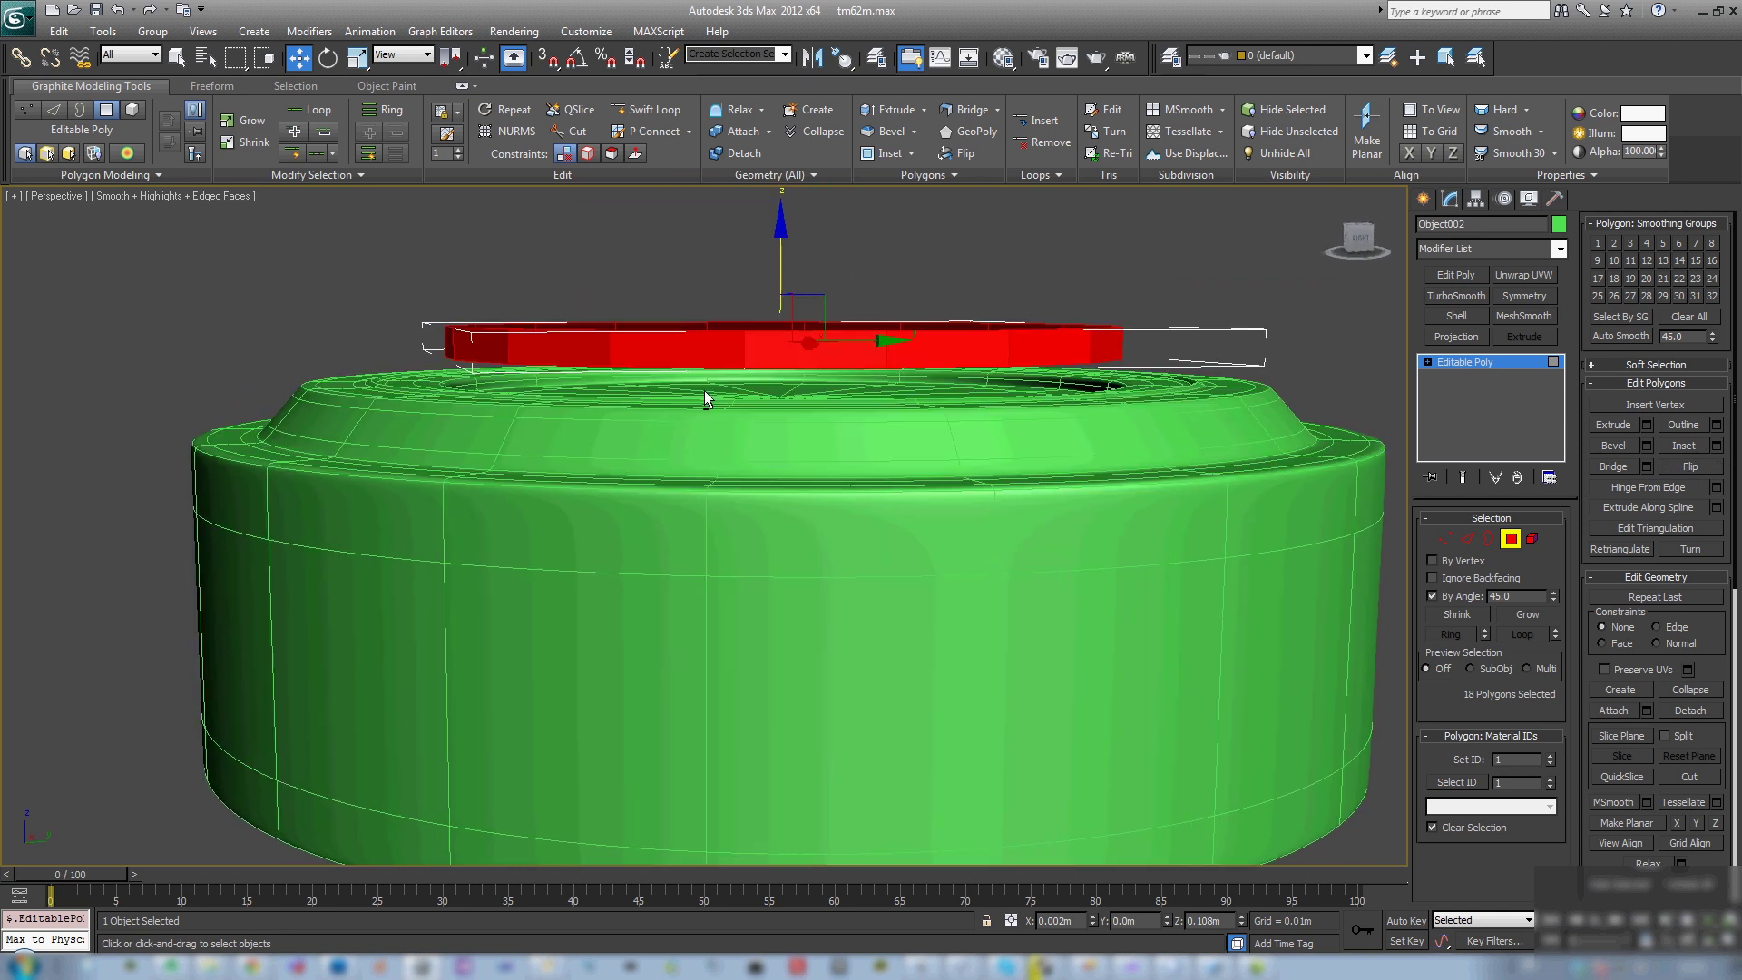
# Step: Lower the ring's upper edge loop to about 0.106 m on Z and leave edge editing
pyautogui.press('2')
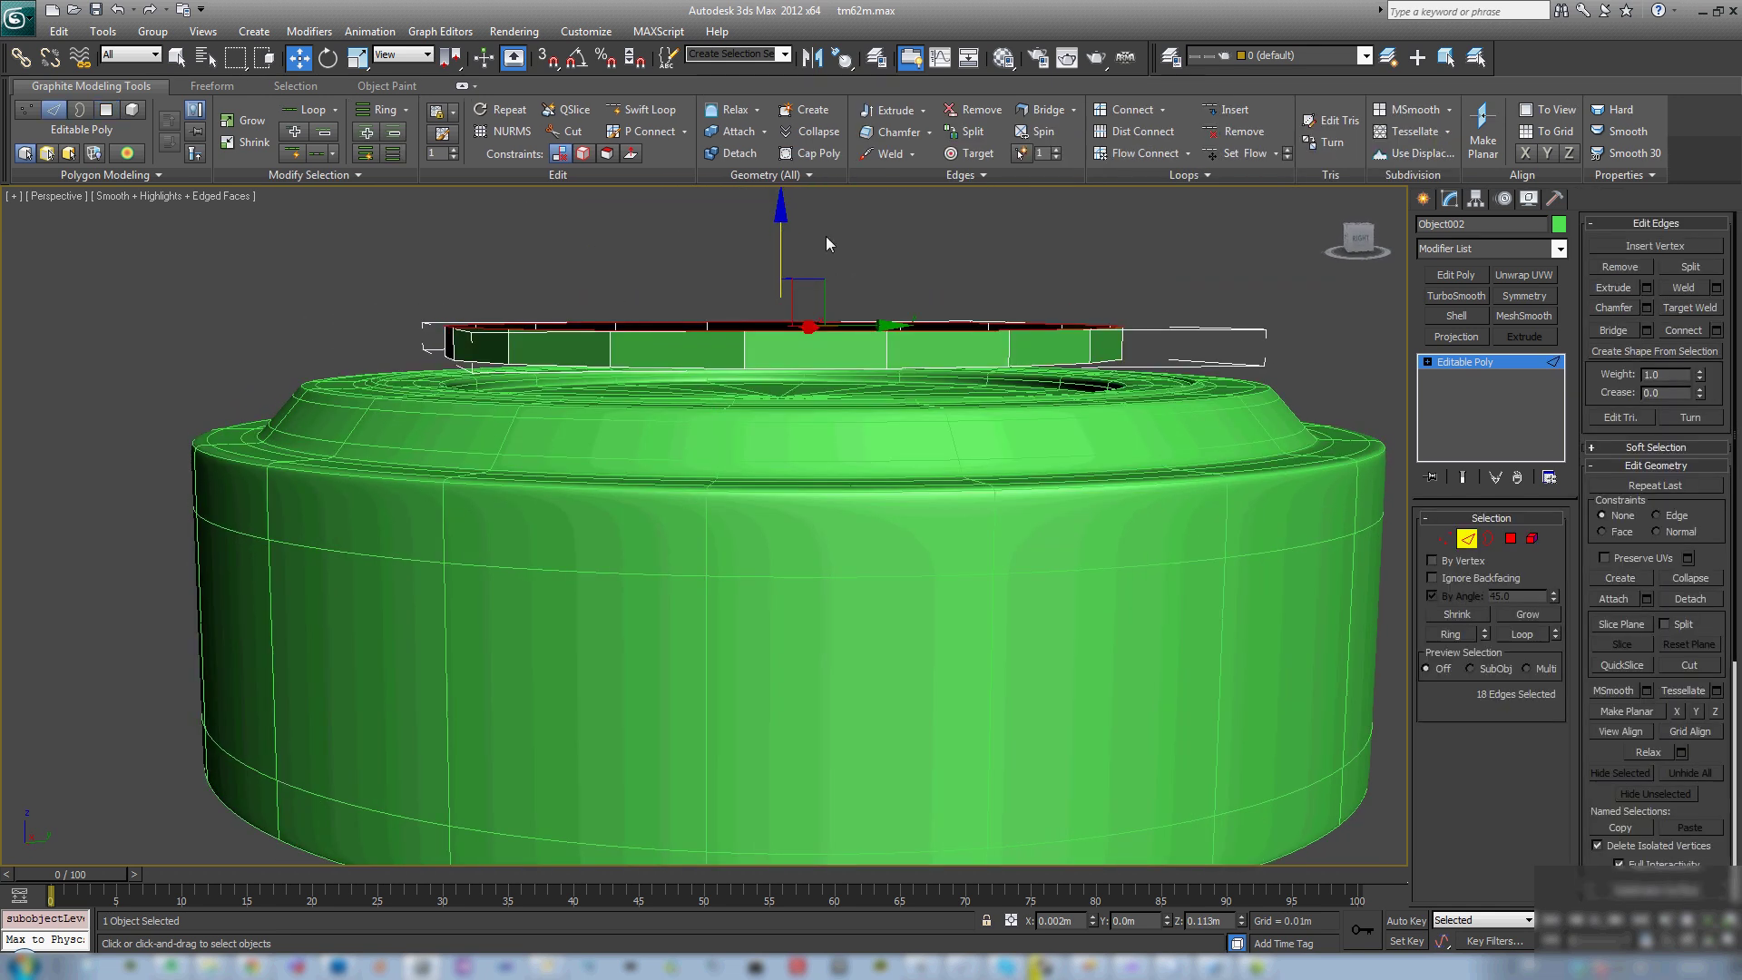
pyautogui.moveTo(785, 242); pyautogui.dragTo(774, 264)
pyautogui.keyDown('alt'); pyautogui.moveTo(777, 270); pyautogui.dragTo(780, 323, button='middle'); pyautogui.keyUp('alt')
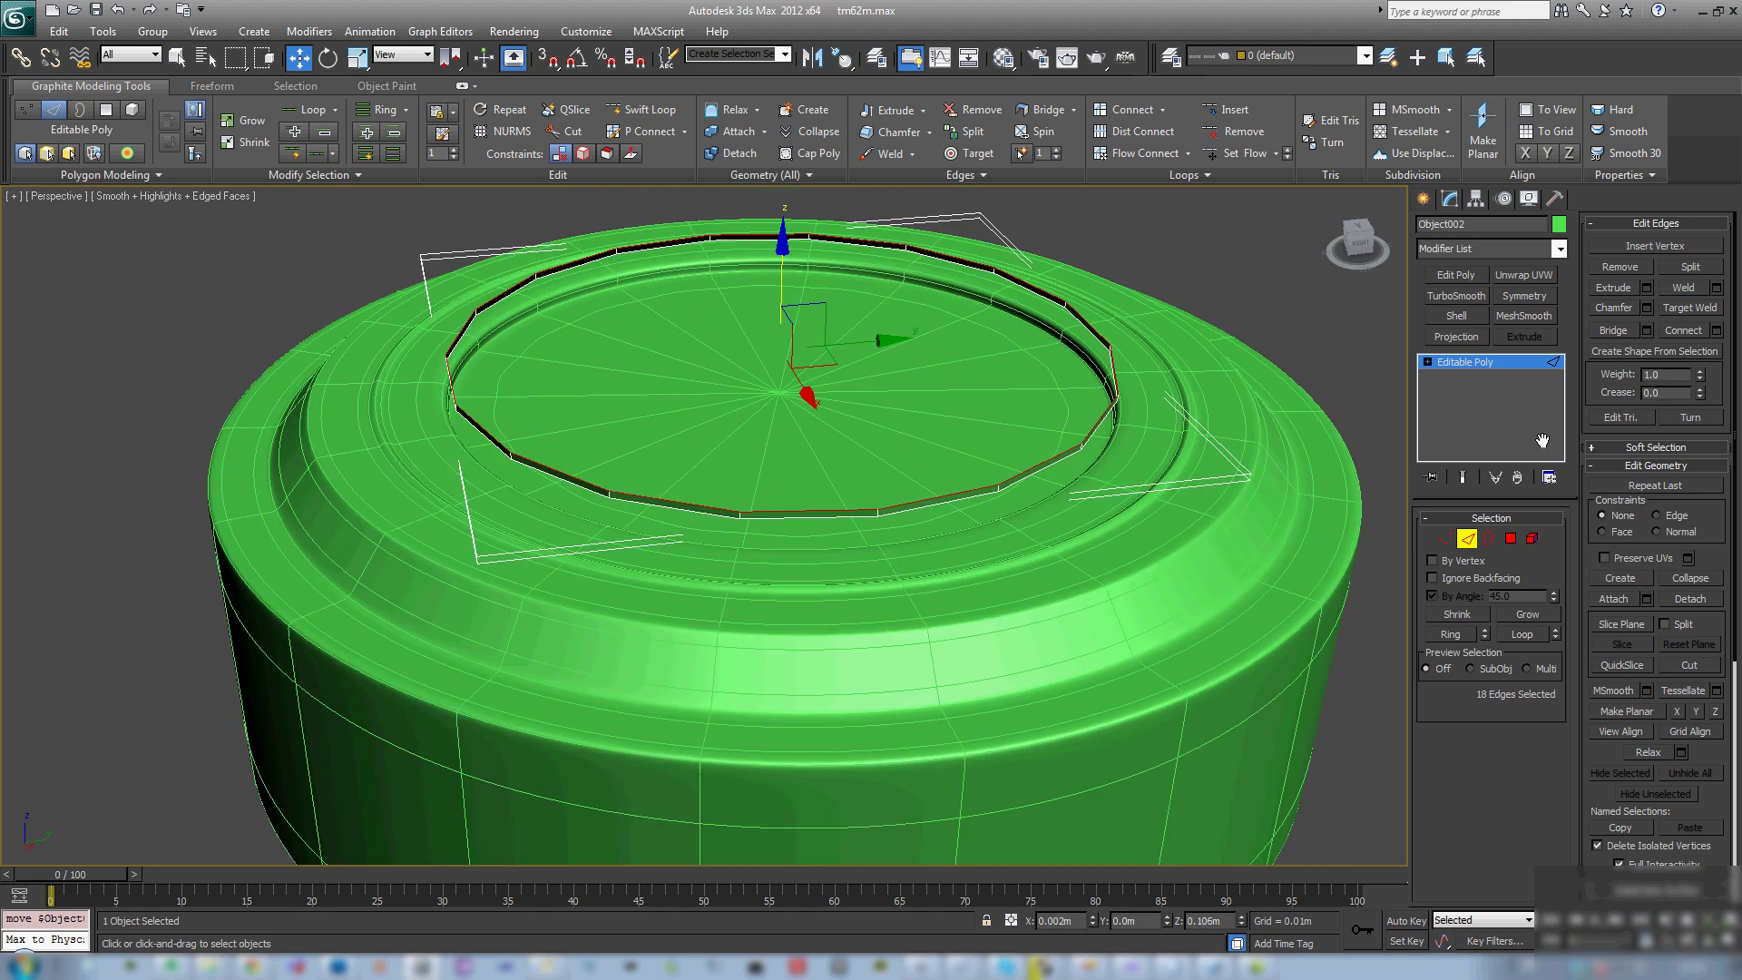
pyautogui.click(1466, 539)
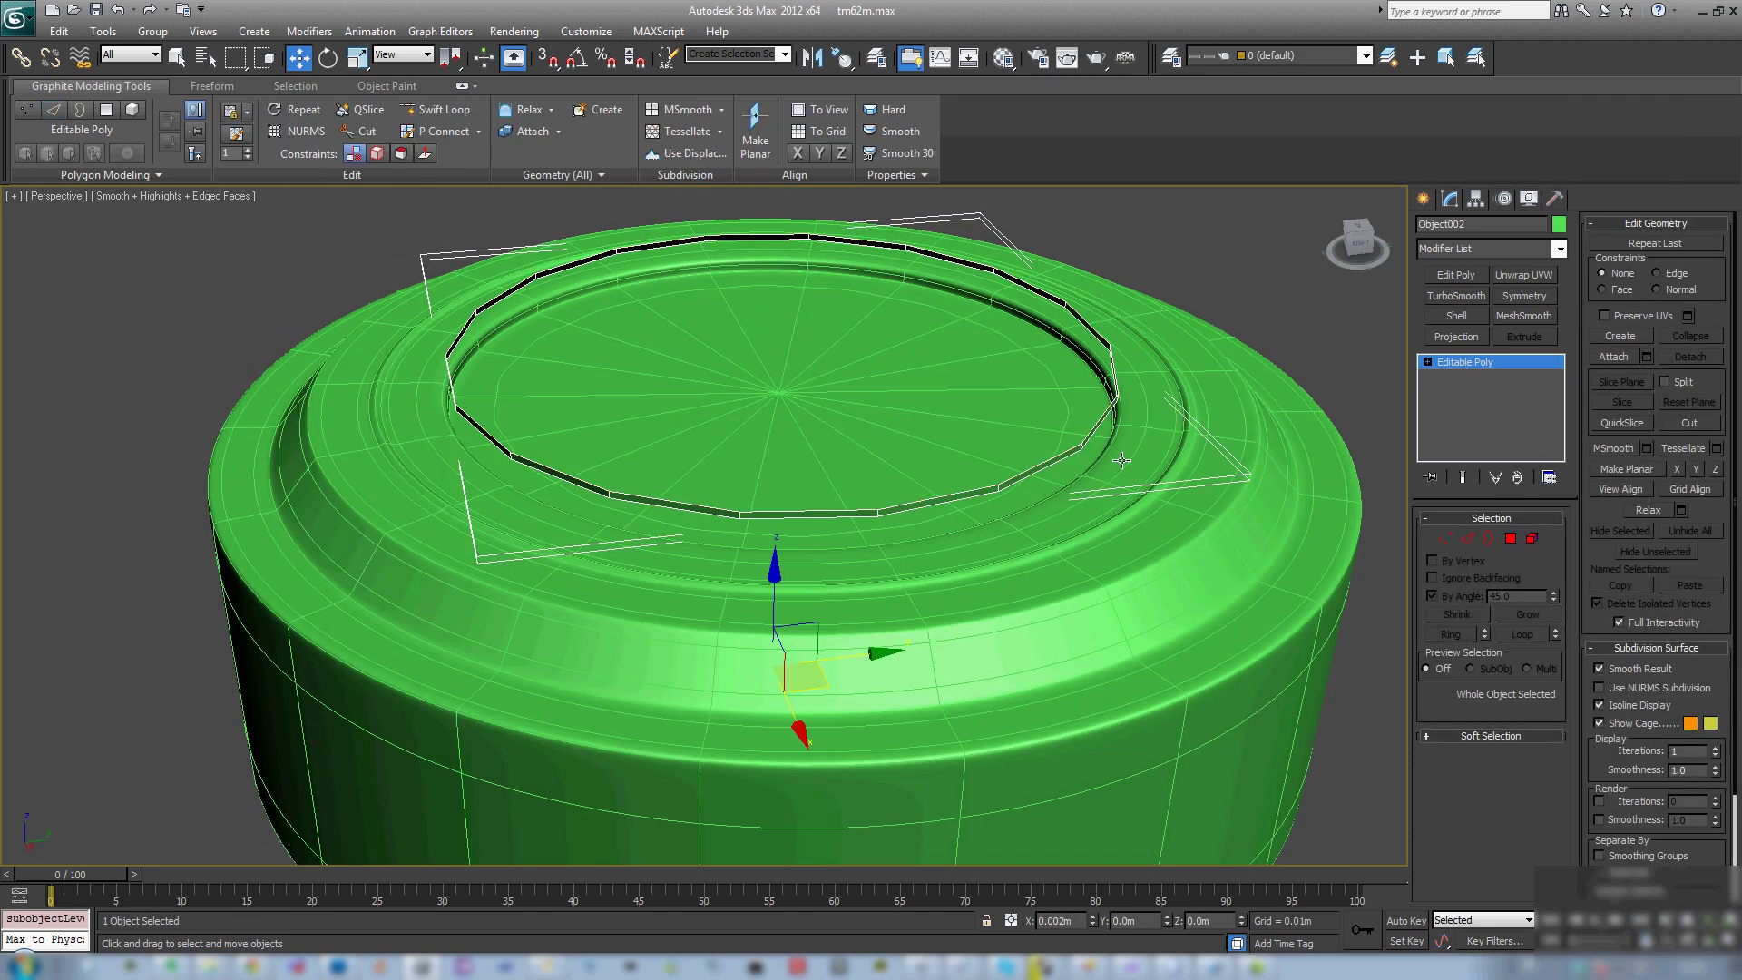
pyautogui.press('r')
pyautogui.keyDown('alt'); pyautogui.moveTo(806, 436); pyautogui.dragTo(785, 441, button='middle'); pyautogui.keyUp('alt')
pyautogui.moveTo(740, 673); pyautogui.dragTo(734, 662)
pyautogui.hotkey('ctrl', 'z')
# Step: Center the ring's pivot on the object using Affect Pivot Only, and leave pivot editing
pyautogui.keyDown('alt'); pyautogui.moveTo(1207, 363); pyautogui.dragTo(1363, 333, button='middle'); pyautogui.keyUp('alt')
pyautogui.click(1474, 198)
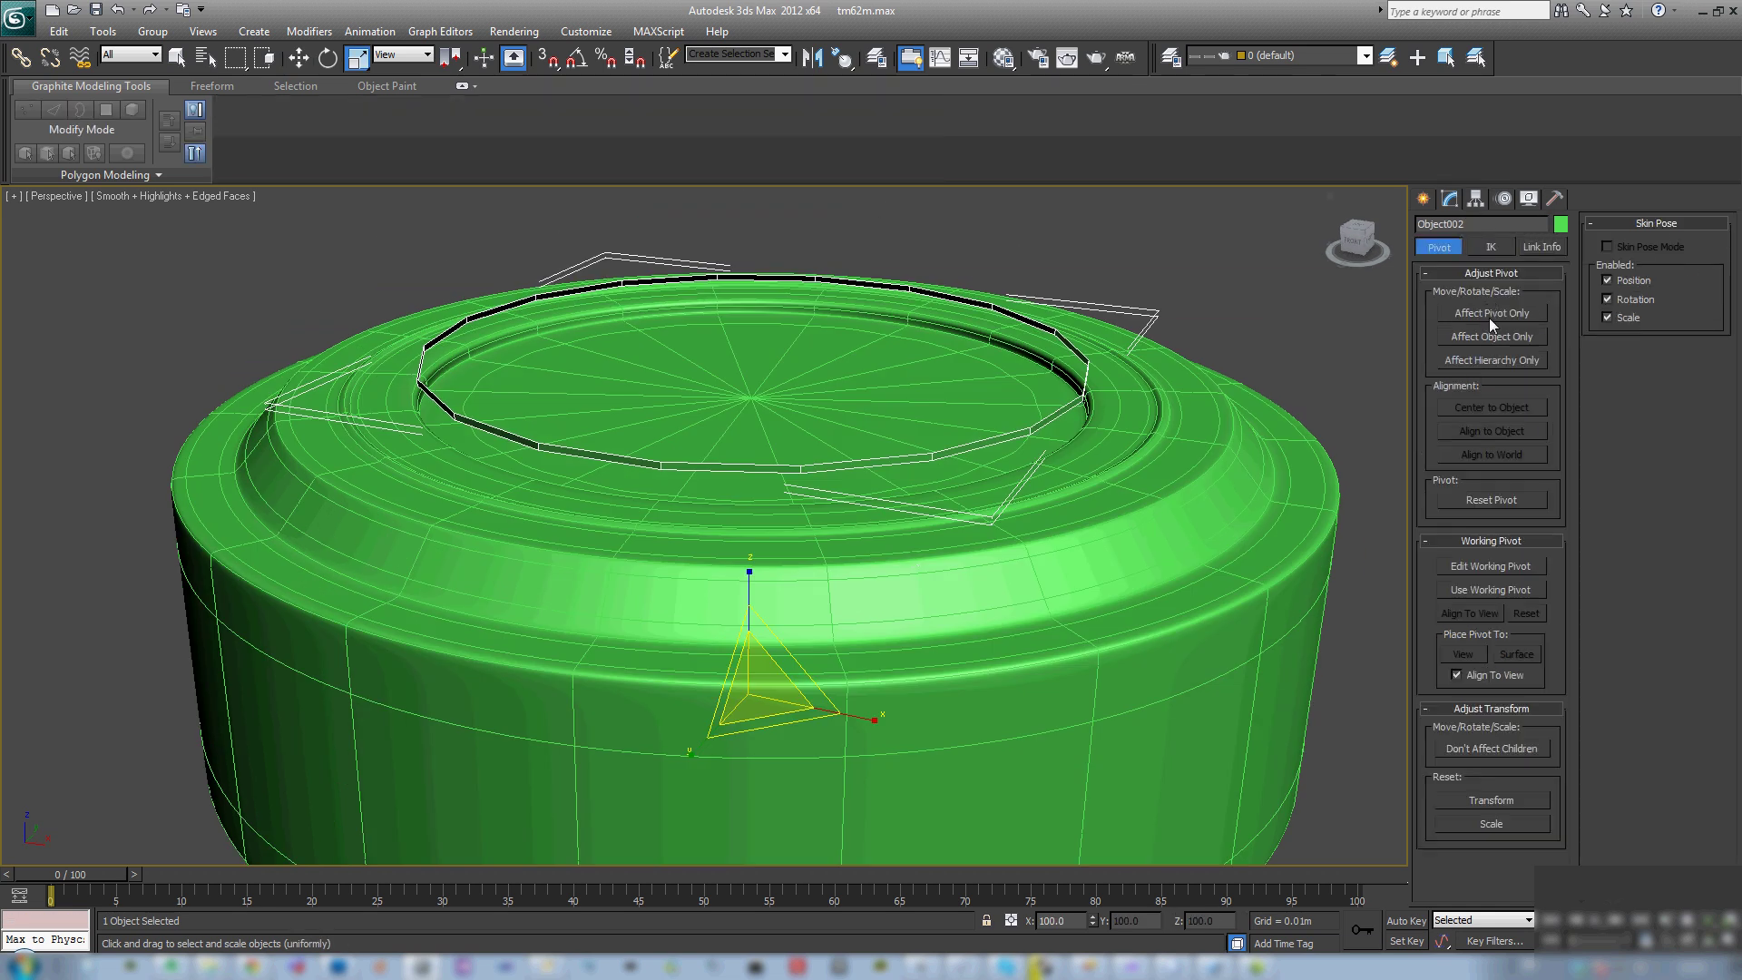
pyautogui.click(1500, 314)
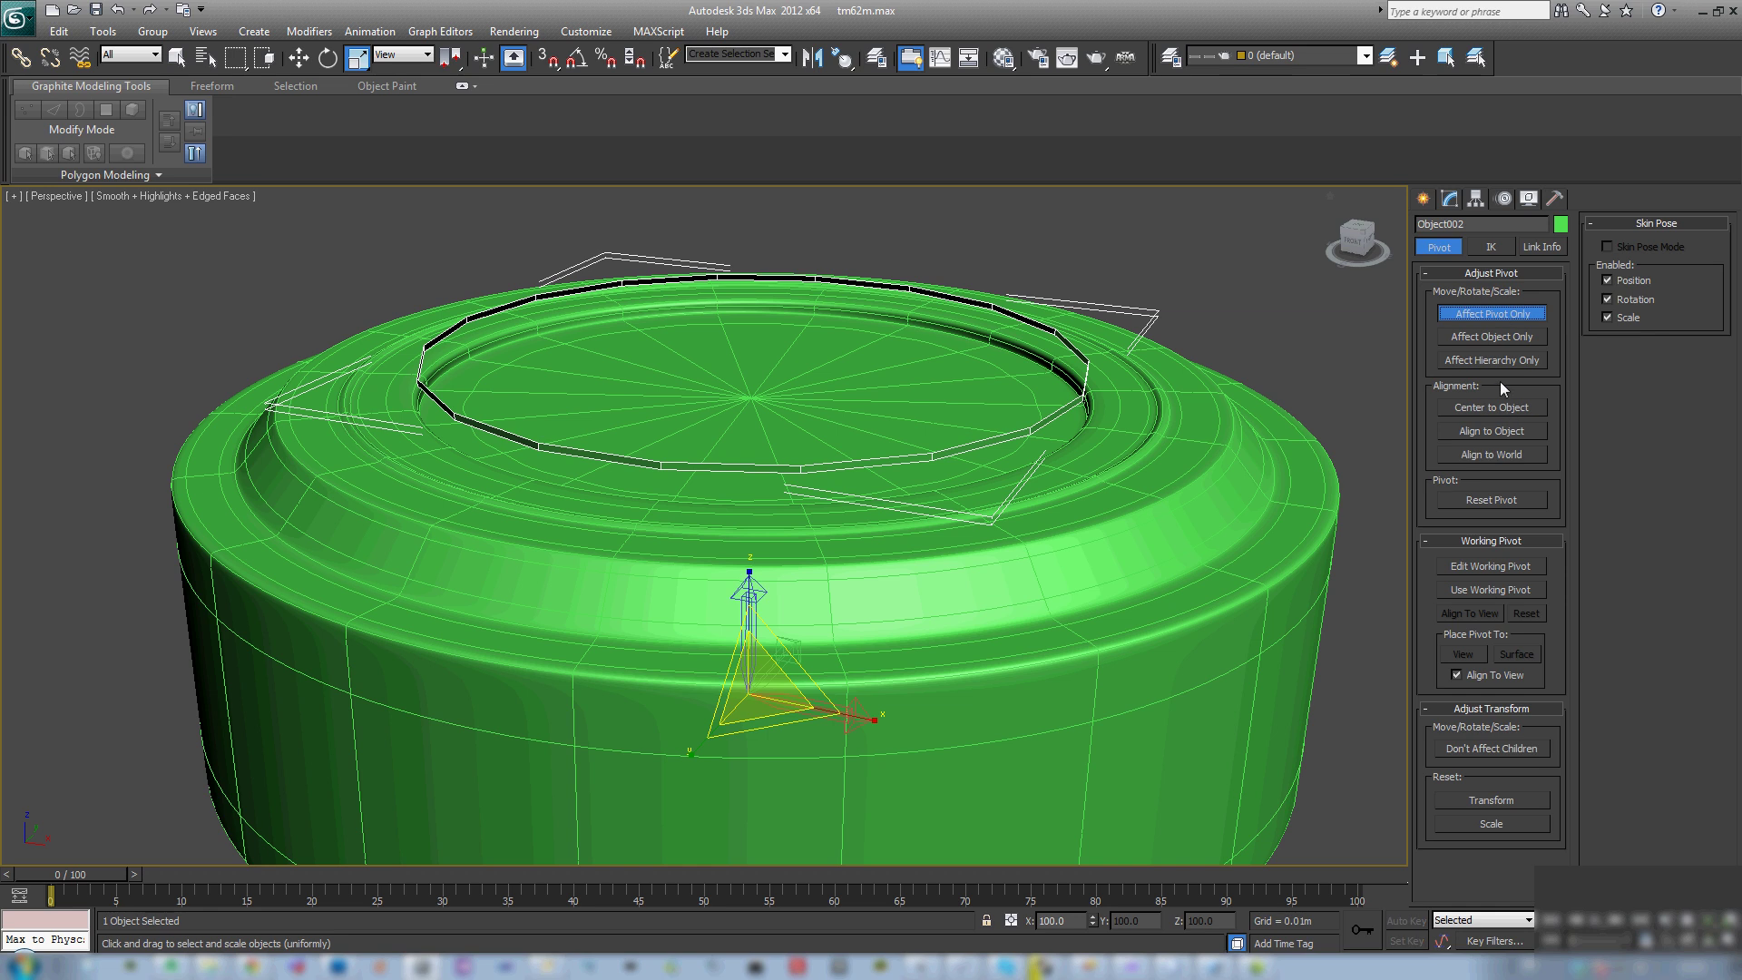
pyautogui.click(1506, 408)
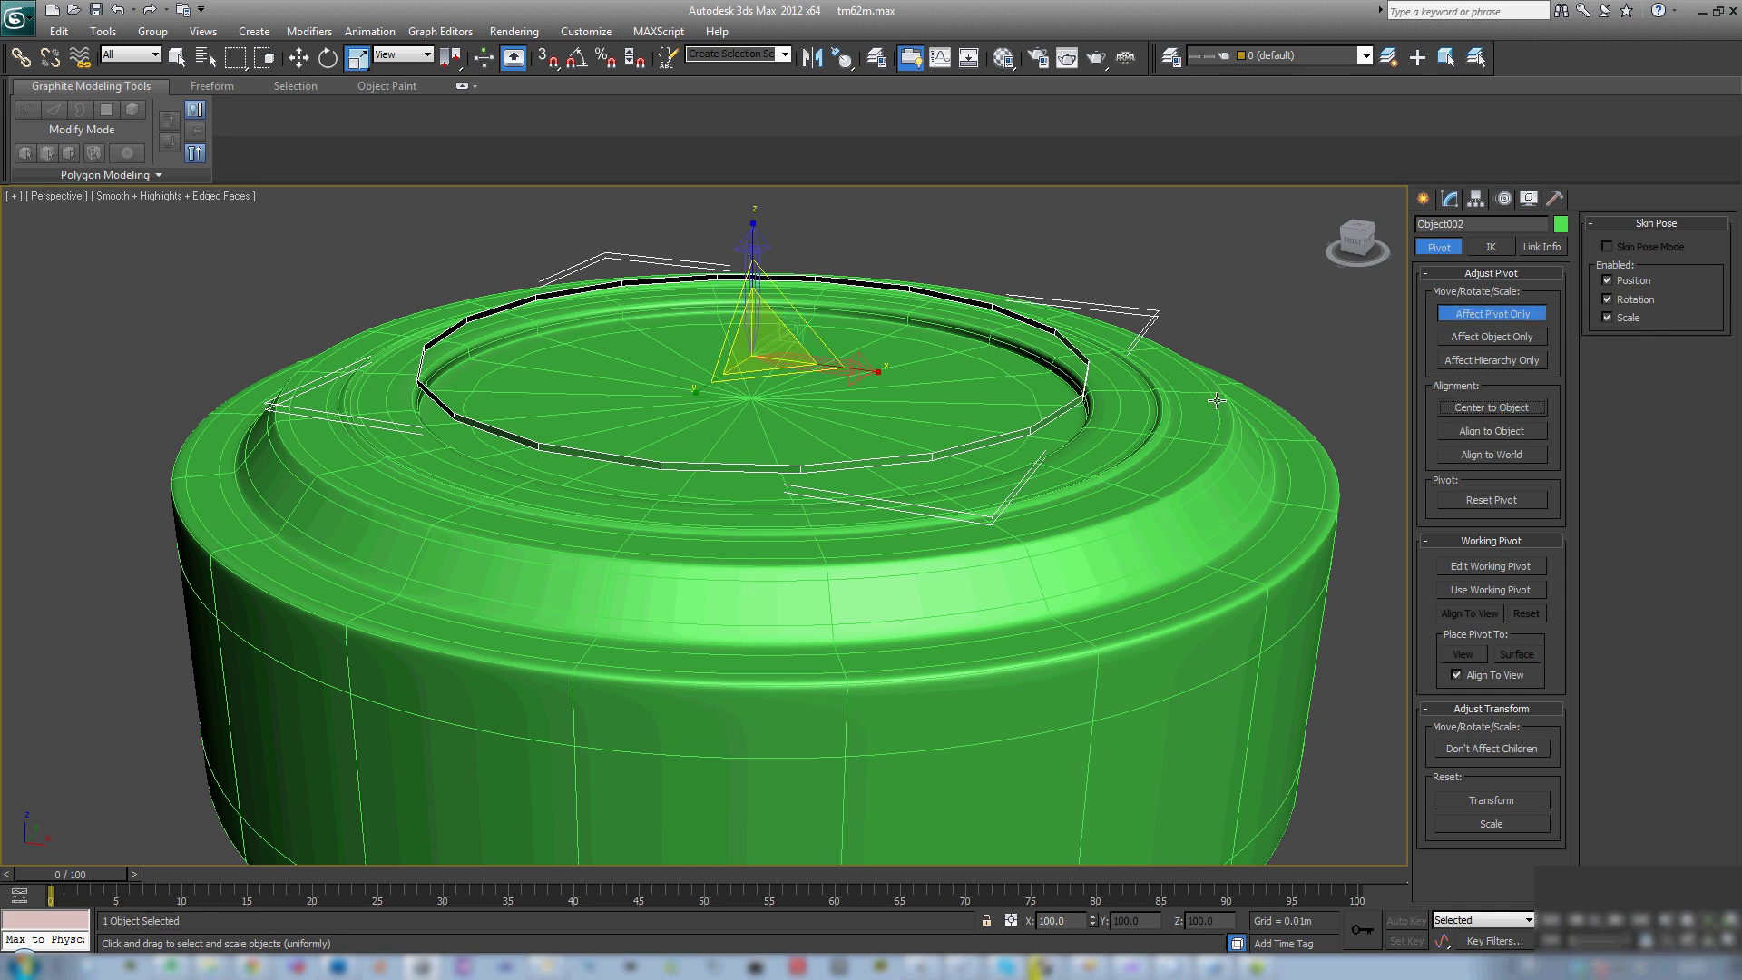
pyautogui.click(1481, 315)
# Step: Scale the ring outward on X and Y to about 102.3 percent, leaving Z at 100
pyautogui.moveTo(869, 354); pyautogui.dragTo(888, 490, button='middle')
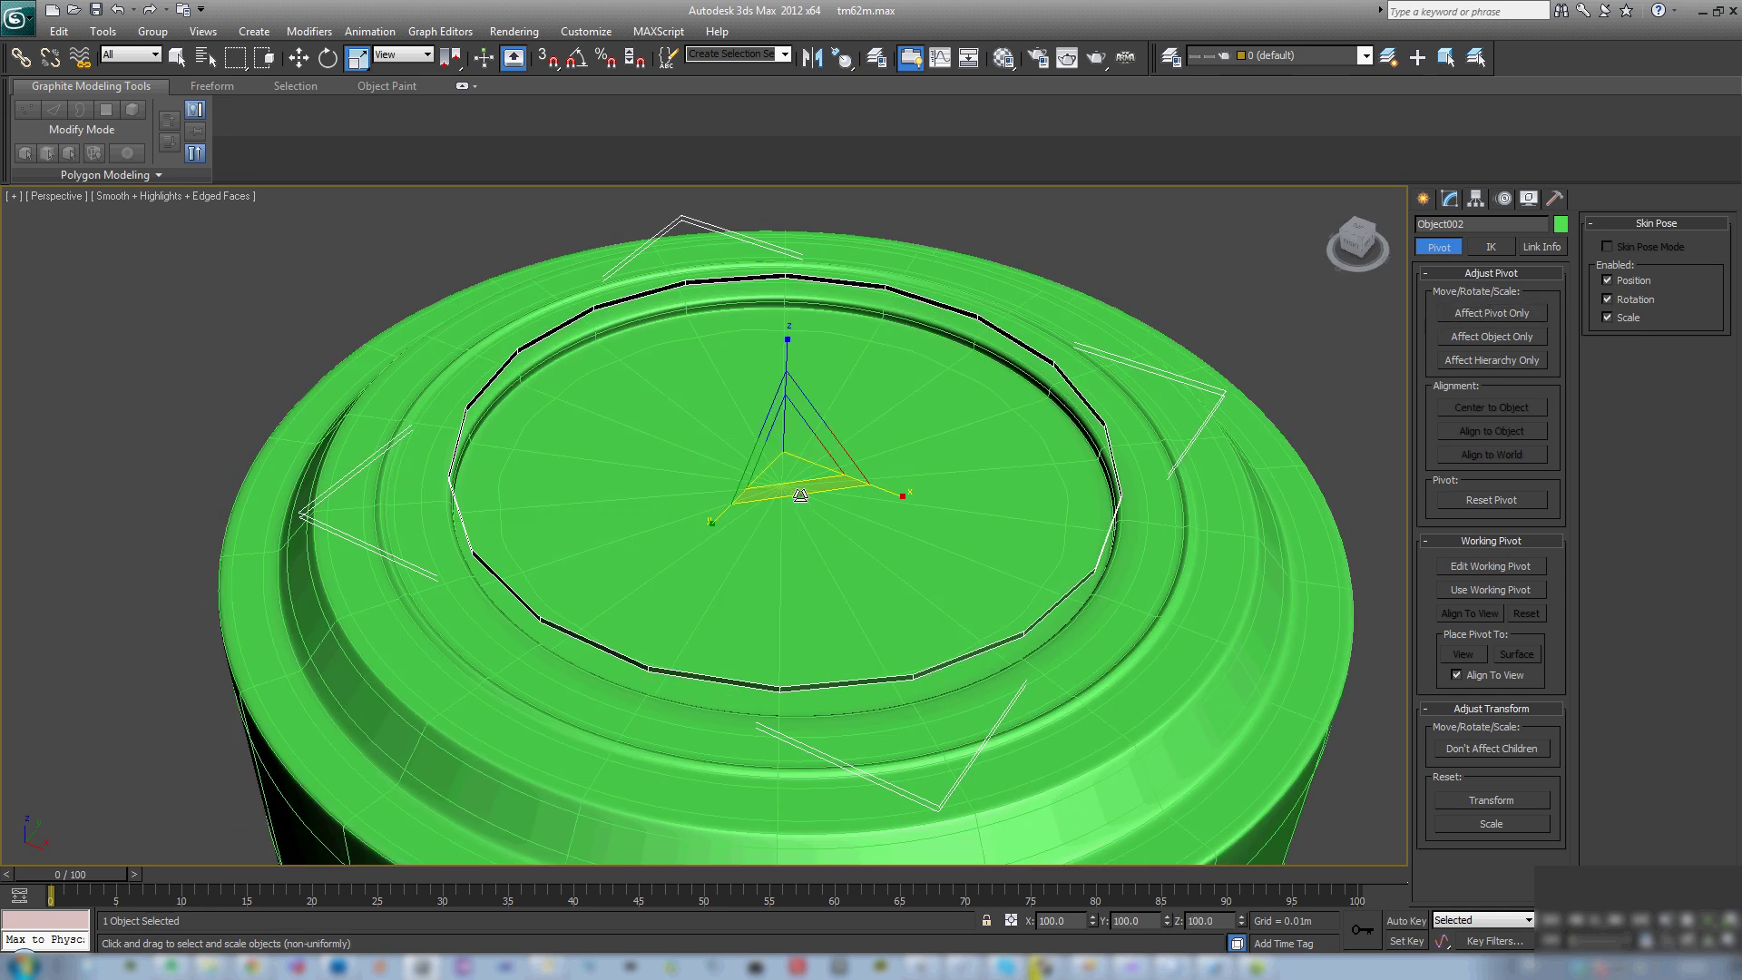
pyautogui.moveTo(798, 504); pyautogui.dragTo(796, 497)
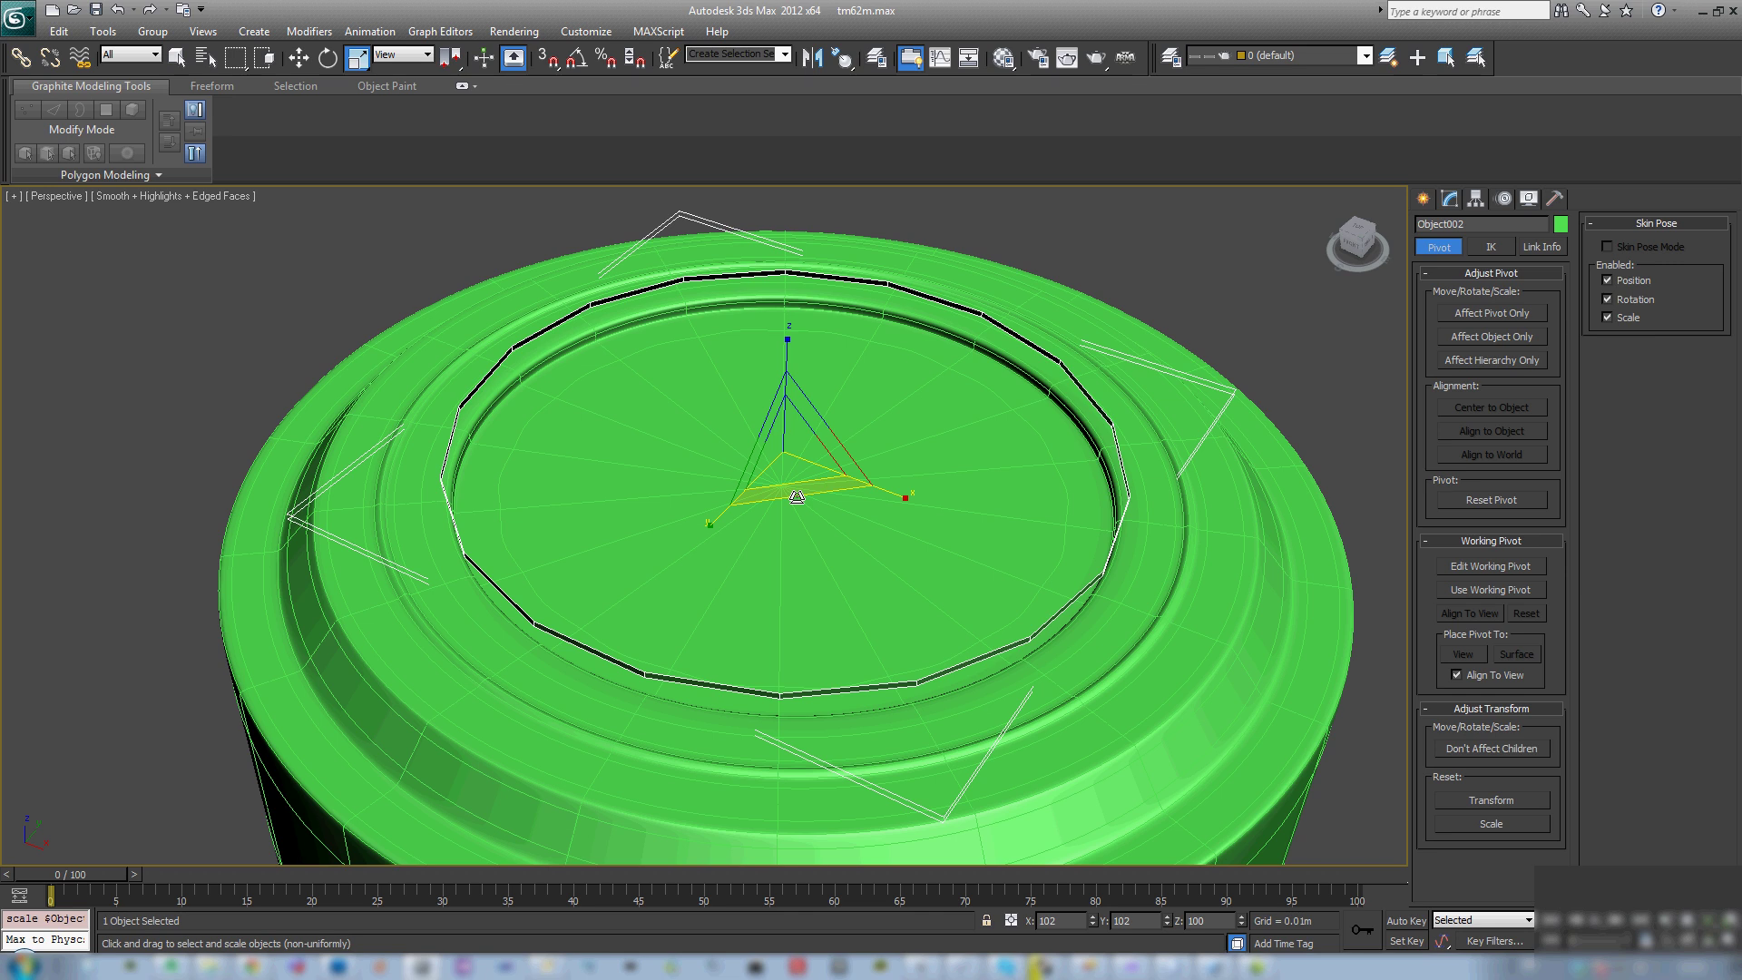
pyautogui.keyDown('alt'); pyautogui.moveTo(796, 497); pyautogui.dragTo(726, 517, button='middle'); pyautogui.keyUp('alt')
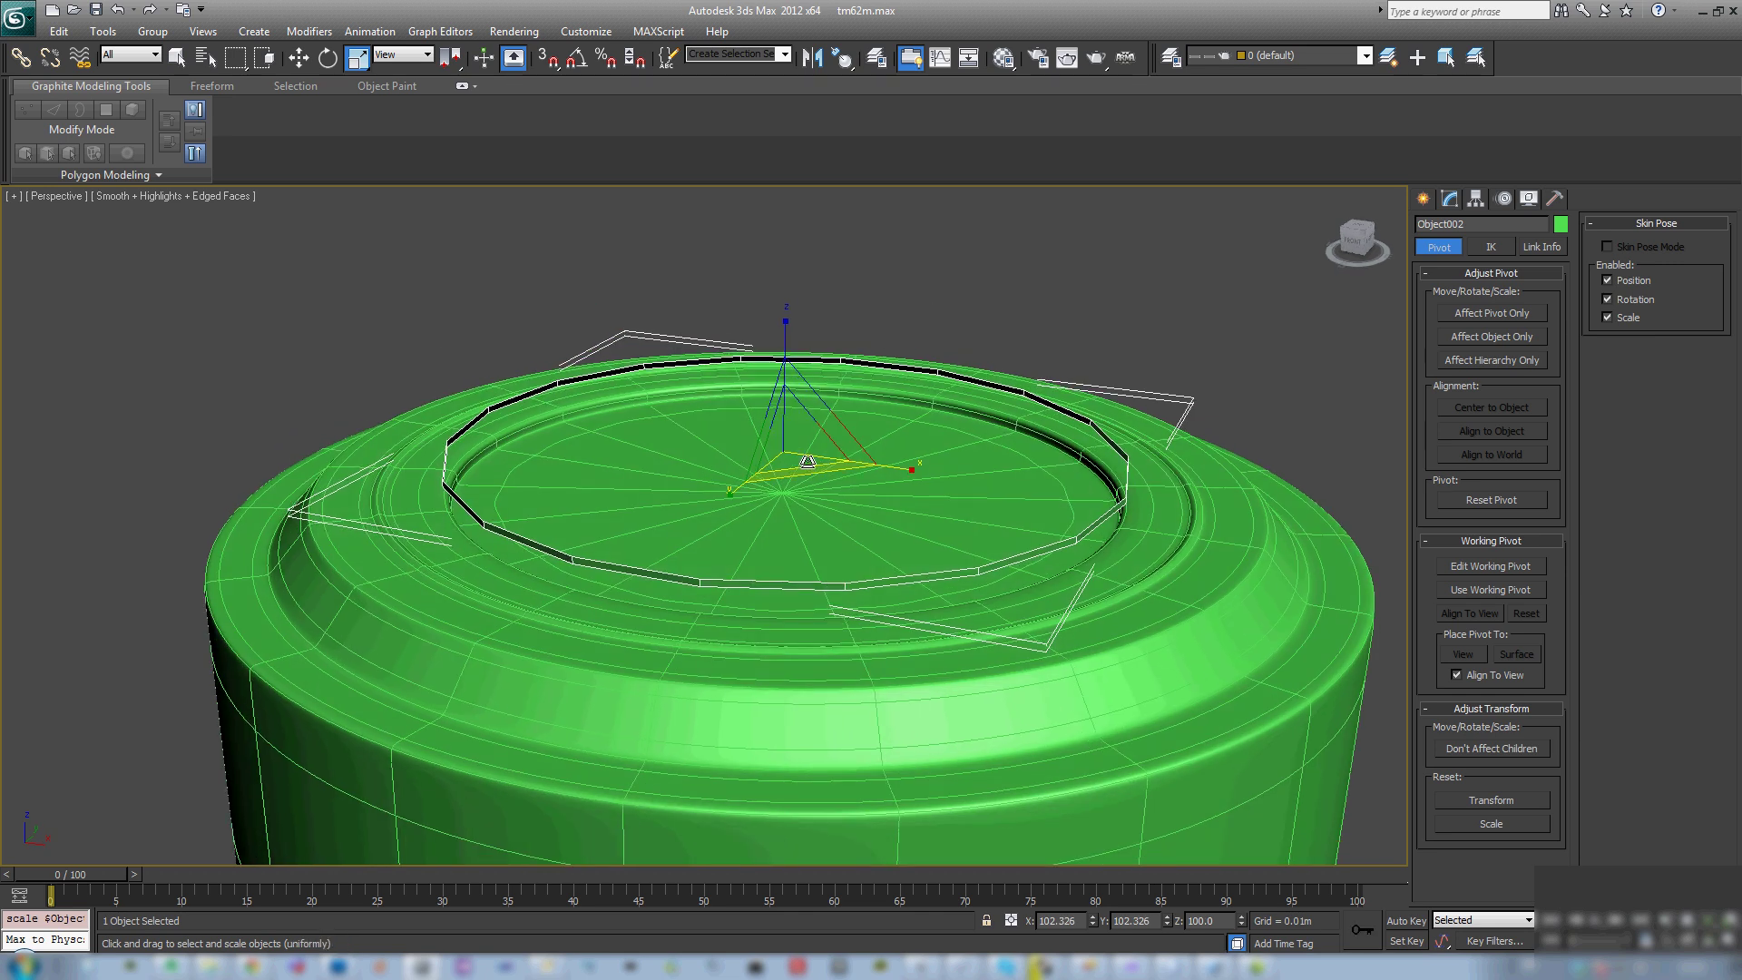
# Step: Extend the ring's lower border inward as a flat band by scaling a copy on X and Y, and cap the remaining opening
pyautogui.press('3')
pyautogui.click(479, 516)
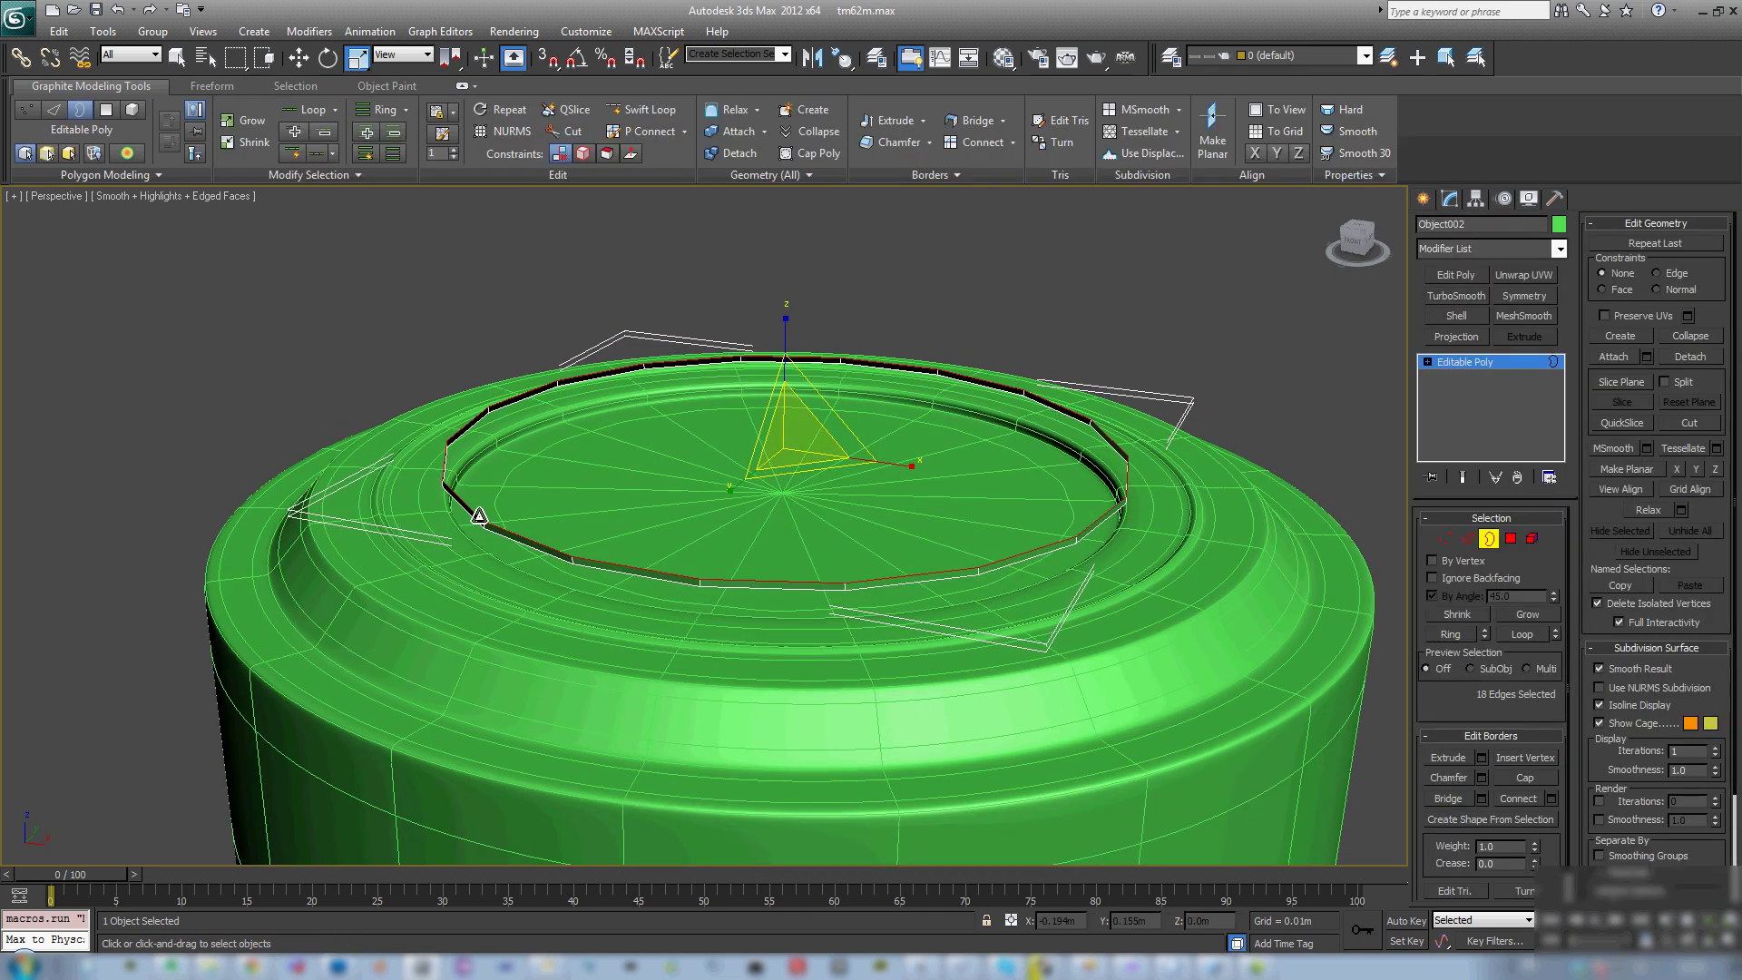
pyautogui.scroll(3, 579, 548)
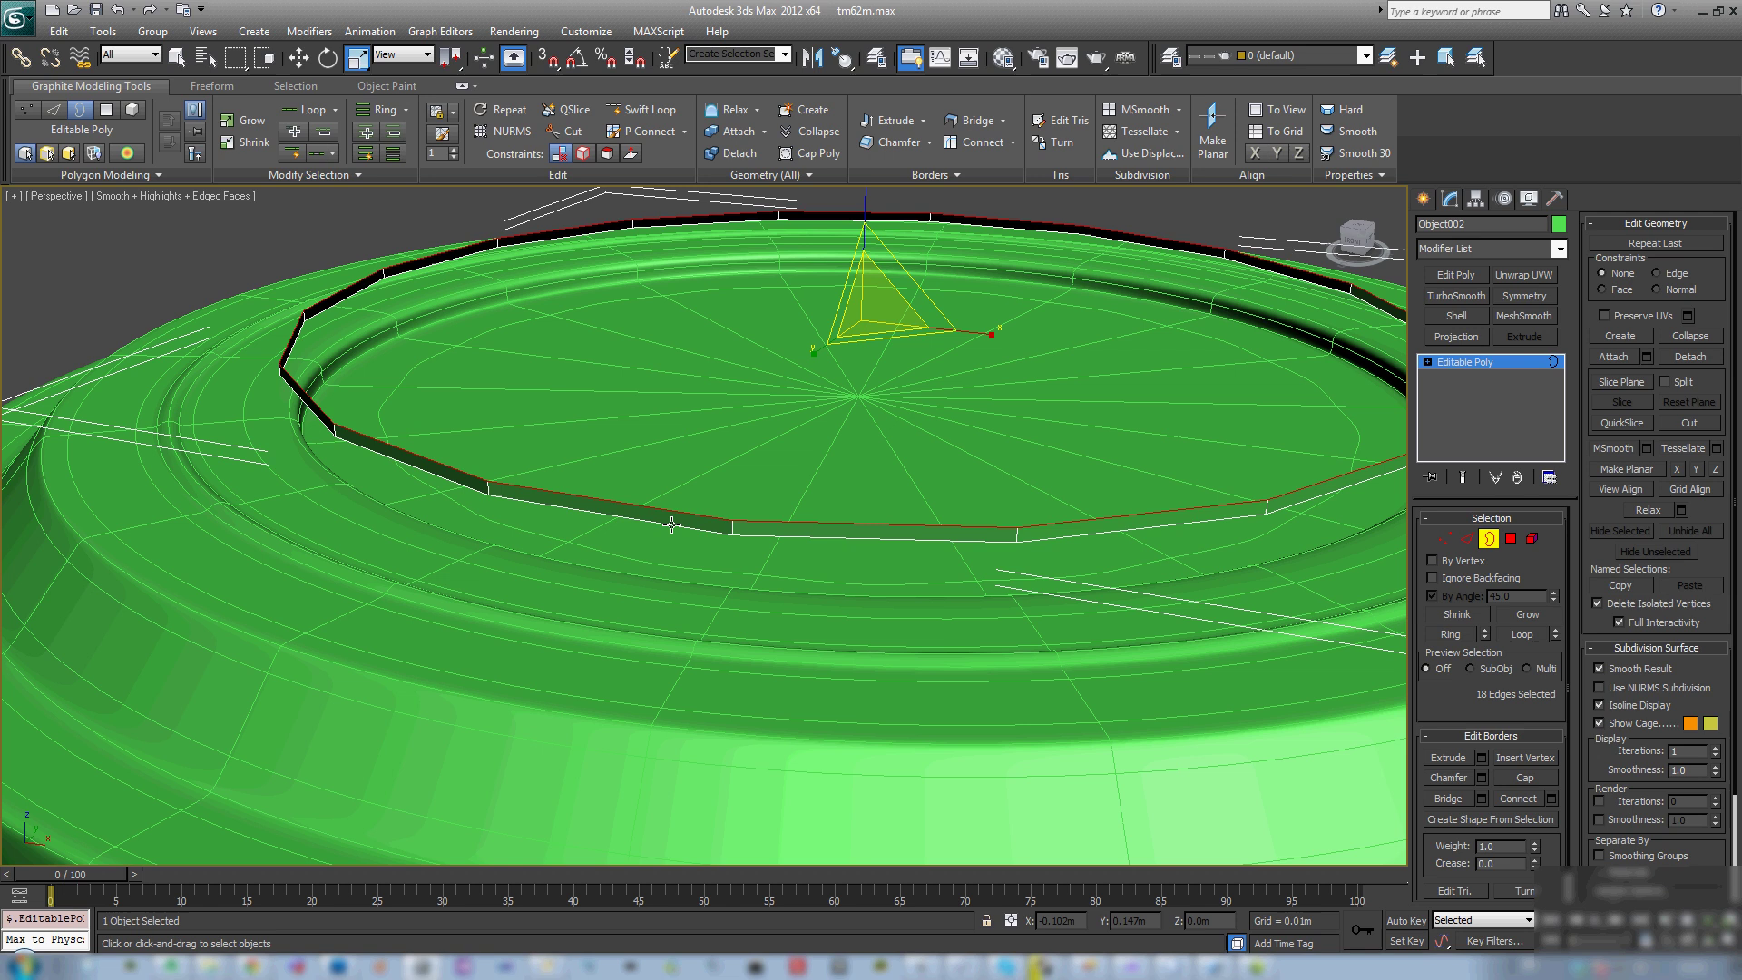
pyautogui.click(671, 524)
pyautogui.keyDown('alt'); pyautogui.moveTo(863, 557); pyautogui.dragTo(851, 548, button='middle'); pyautogui.keyUp('alt')
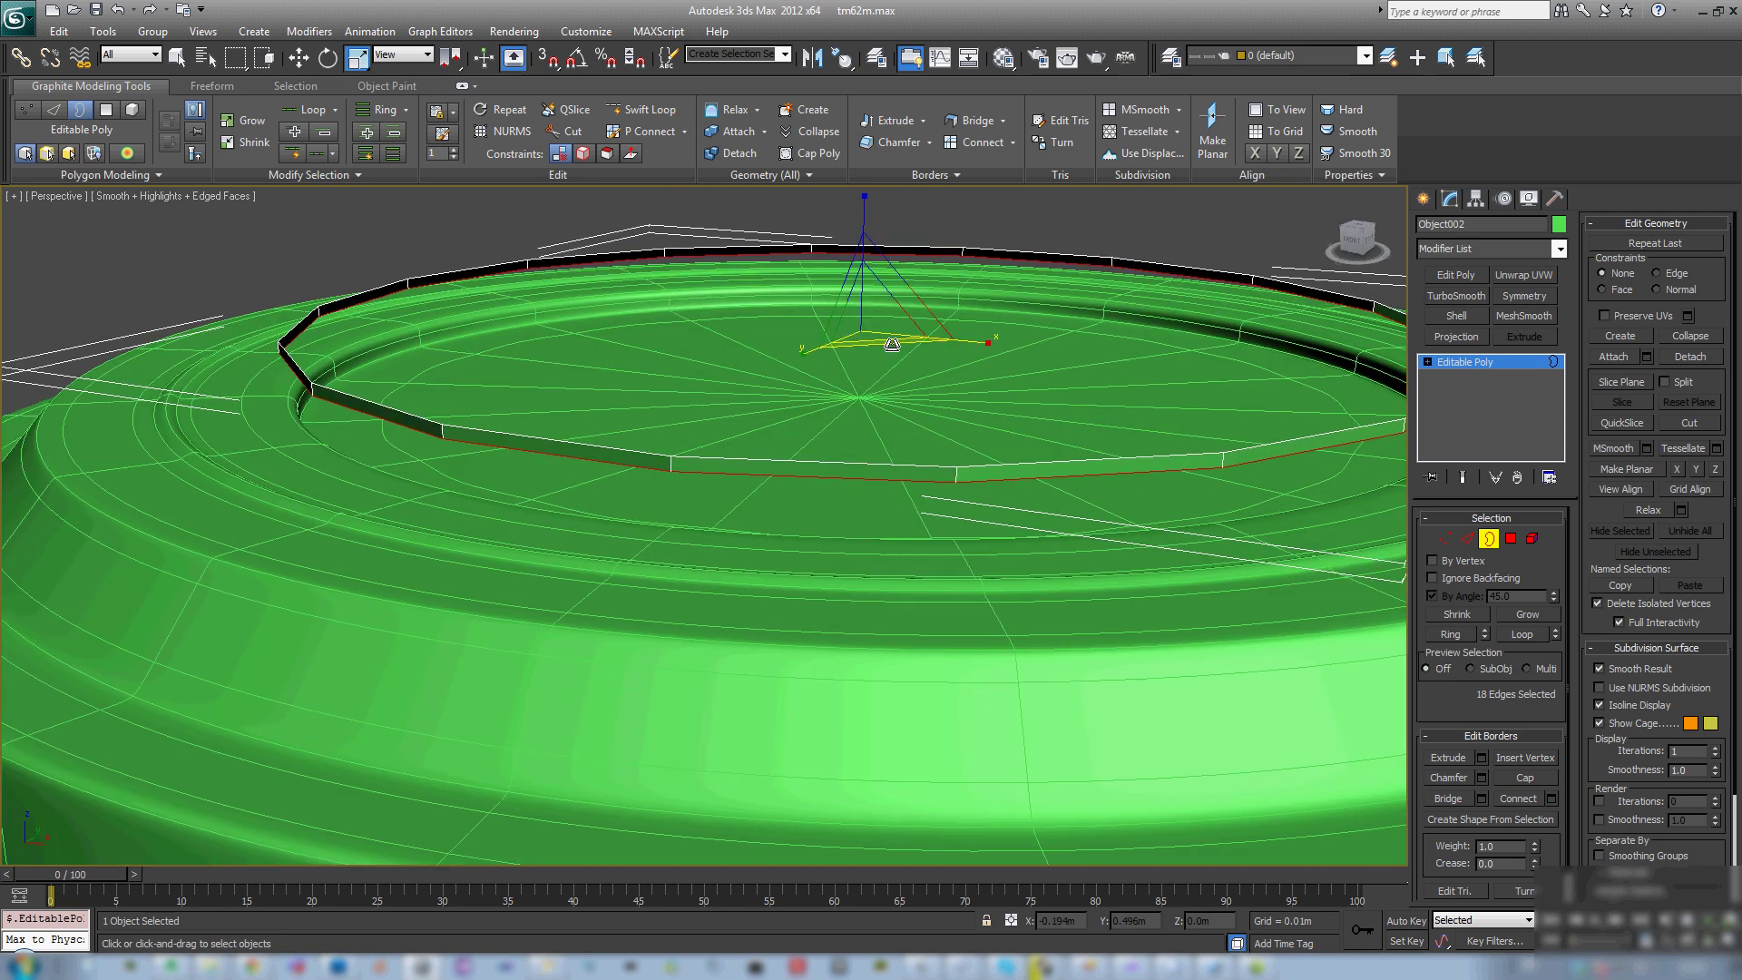
pyautogui.keyDown('shift'); pyautogui.moveTo(891, 345); pyautogui.dragTo(881, 341); pyautogui.keyUp('shift')
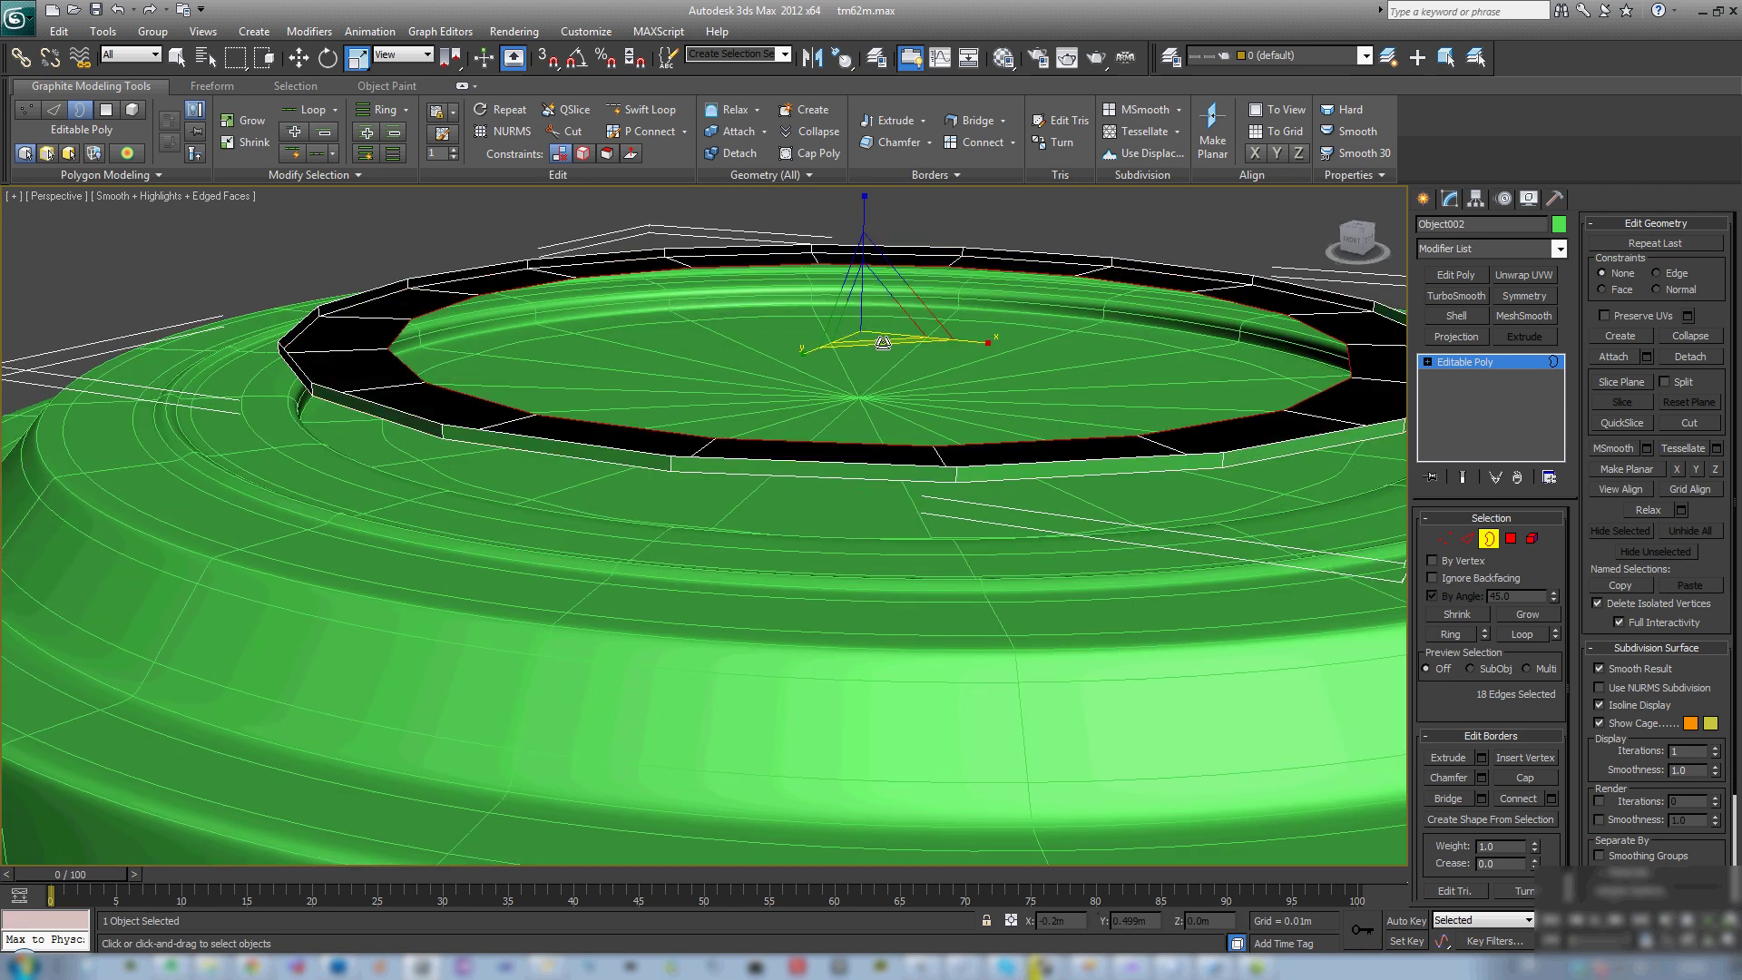
pyautogui.keyDown('alt'); pyautogui.moveTo(887, 369); pyautogui.dragTo(900, 405, button='middle'); pyautogui.keyUp('alt')
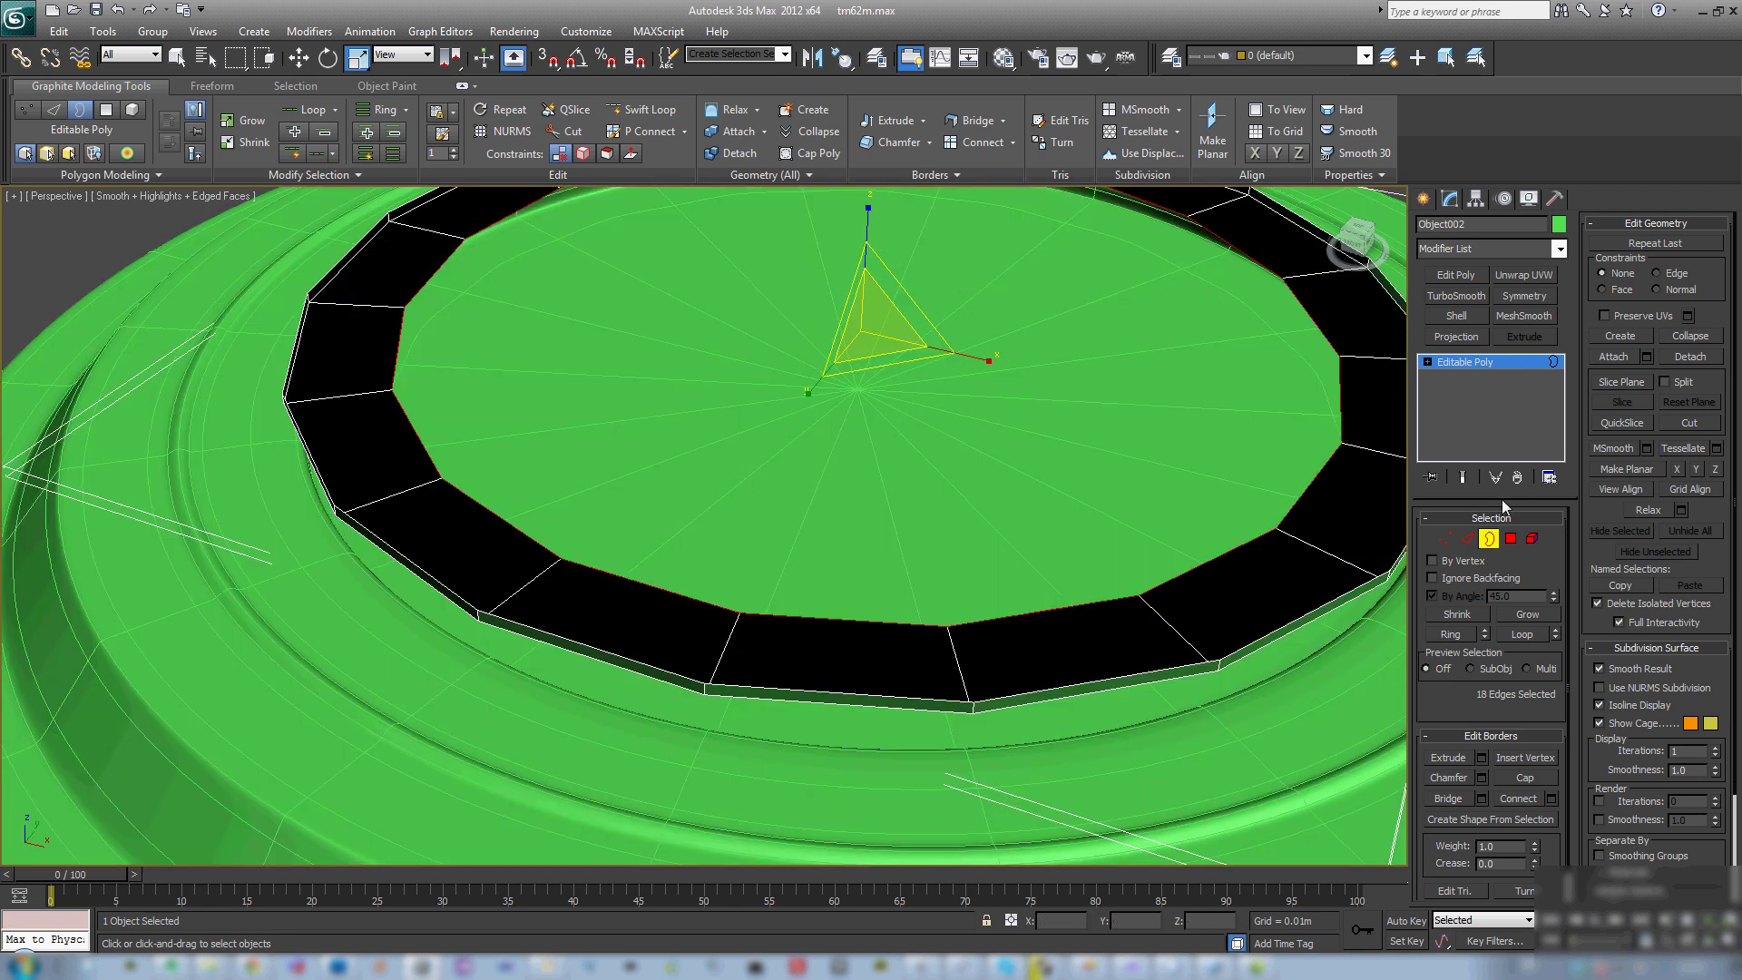
pyautogui.click(1524, 778)
pyautogui.moveTo(1053, 599); pyautogui.dragTo(832, 595, button='middle')
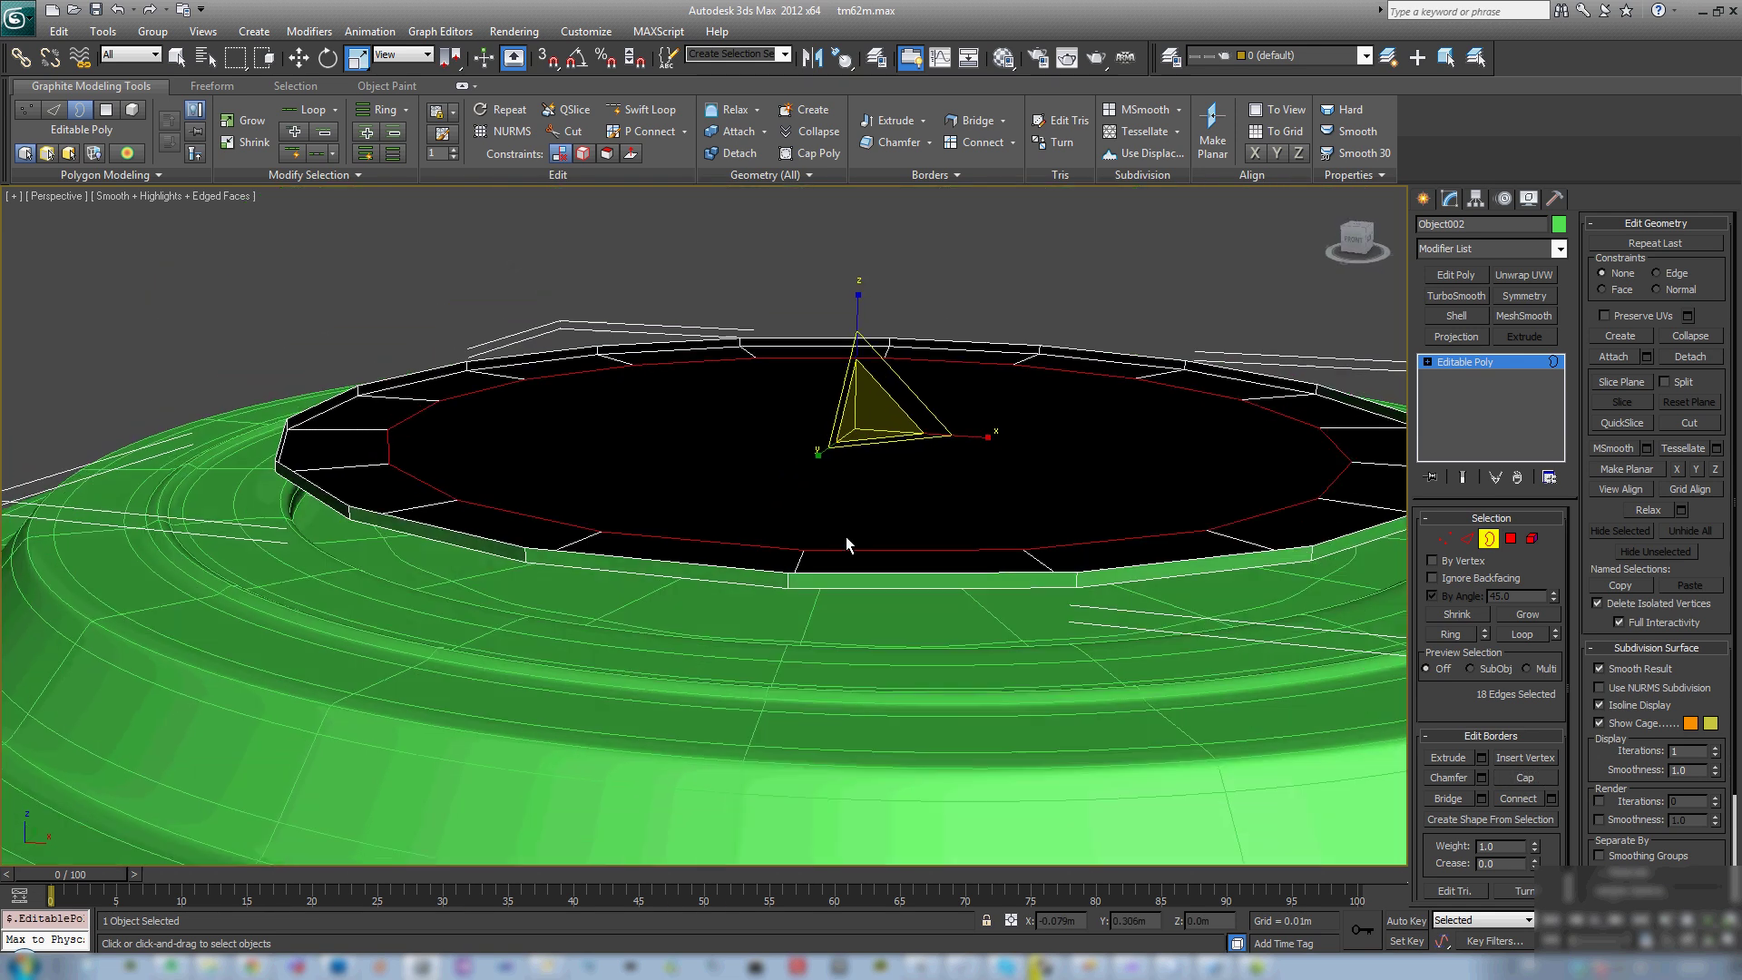
# Step: Leave border editing and lower the whole ring to about 0.099 m on Z
pyautogui.click(1489, 538)
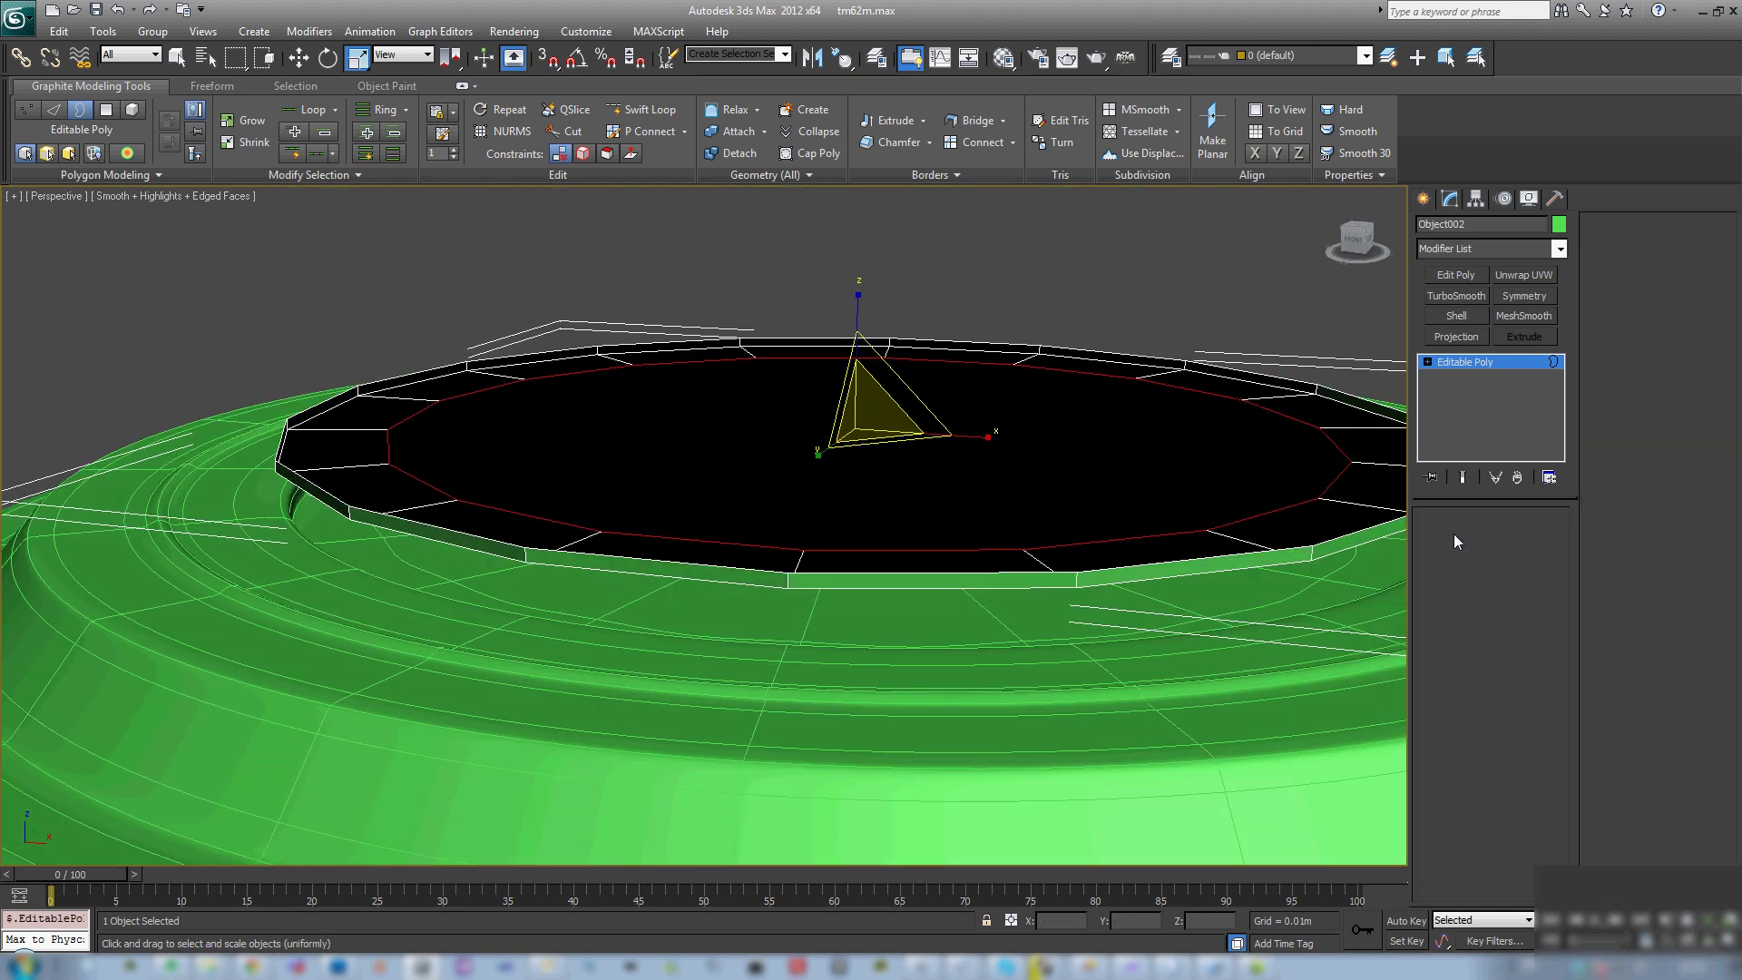
pyautogui.press('w')
pyautogui.moveTo(856, 354); pyautogui.dragTo(837, 378)
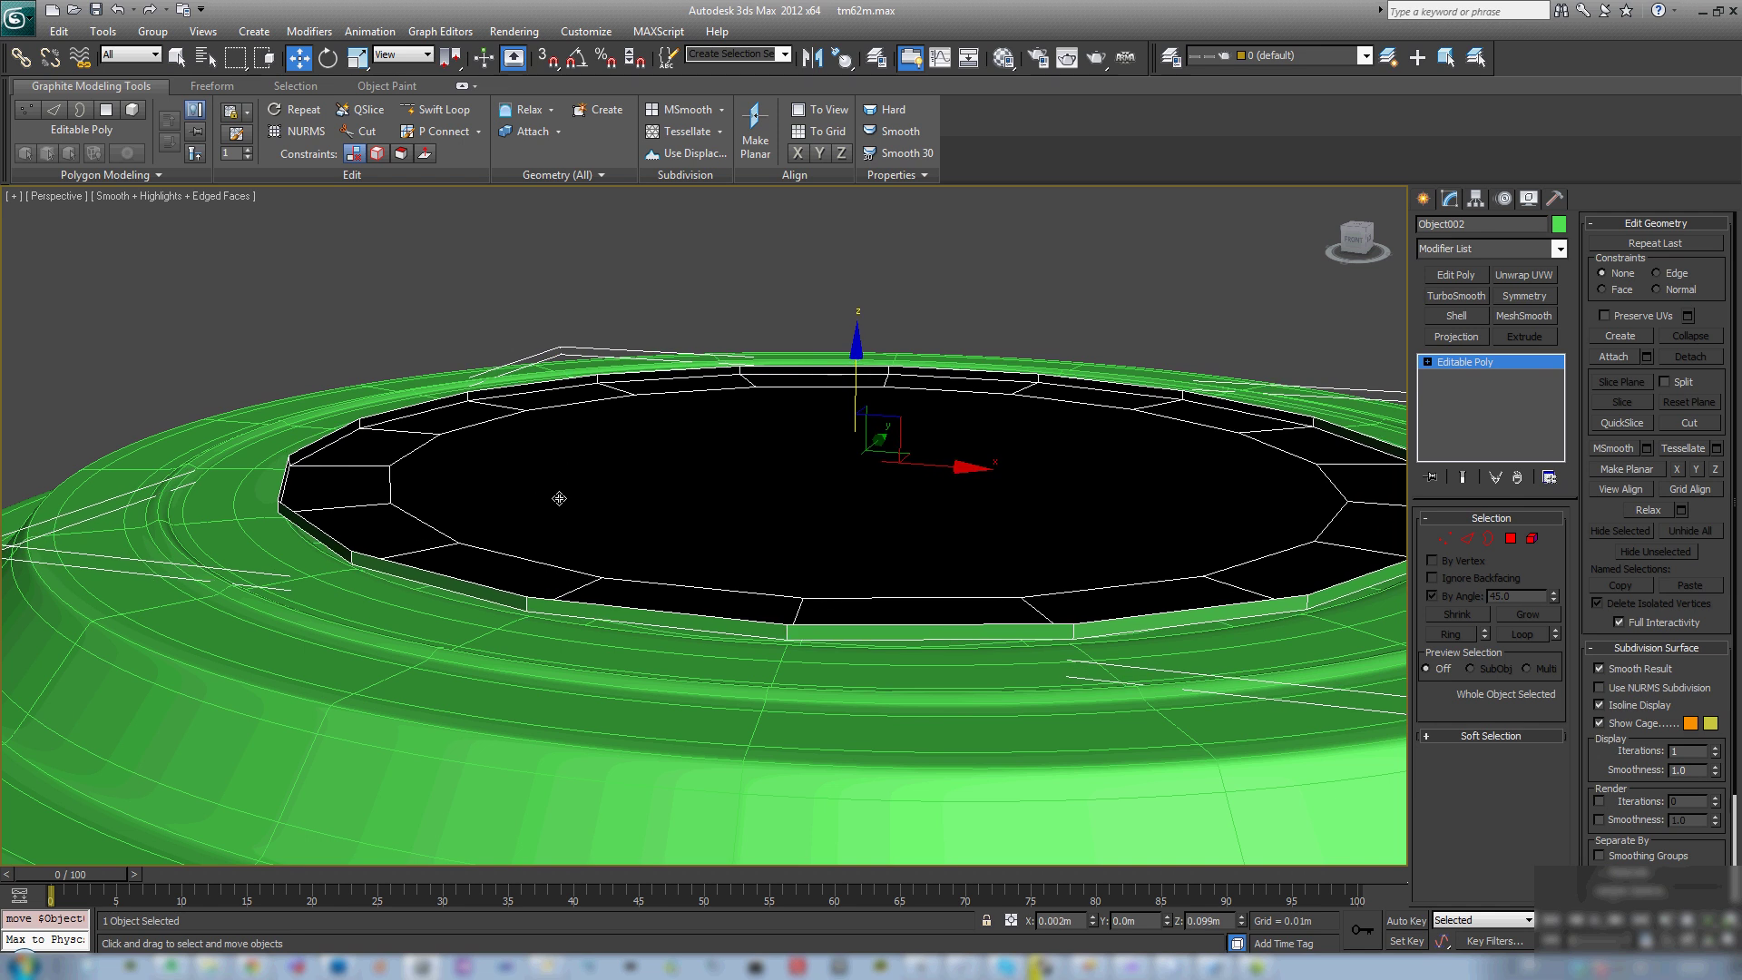
# Step: Select the edge loop around the ring's upper border and cap that opening
pyautogui.press('2')
pyautogui.click(314, 528)
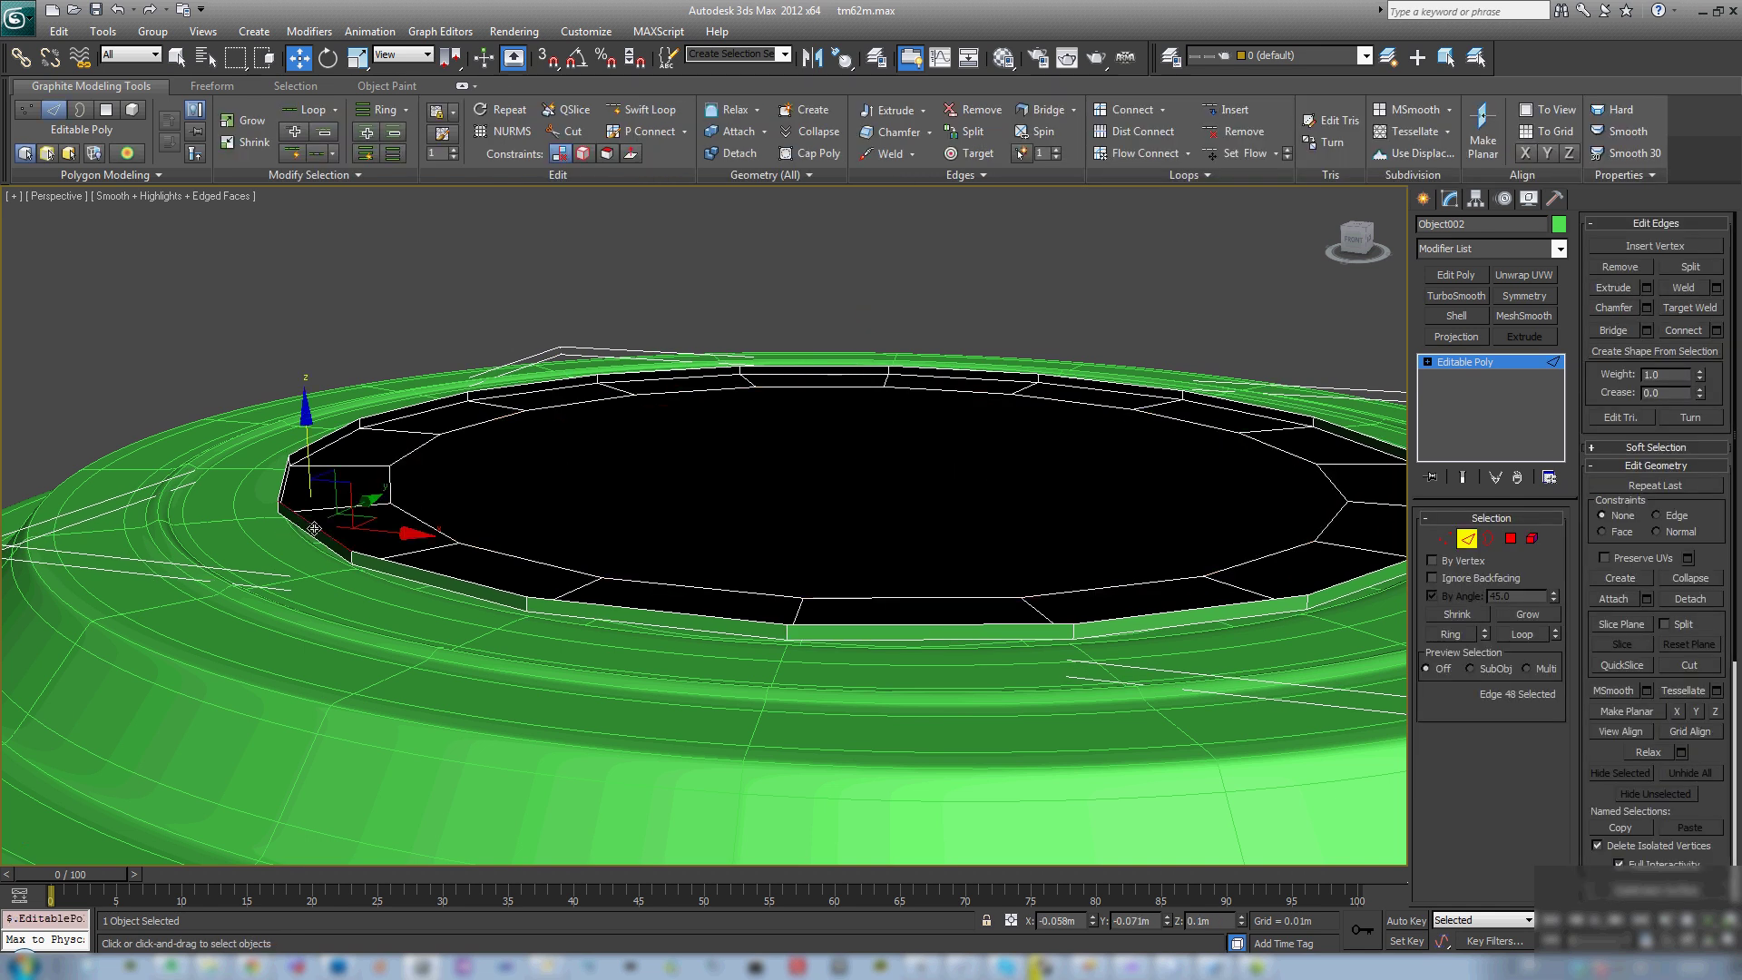
pyautogui.doubleClick(378, 557)
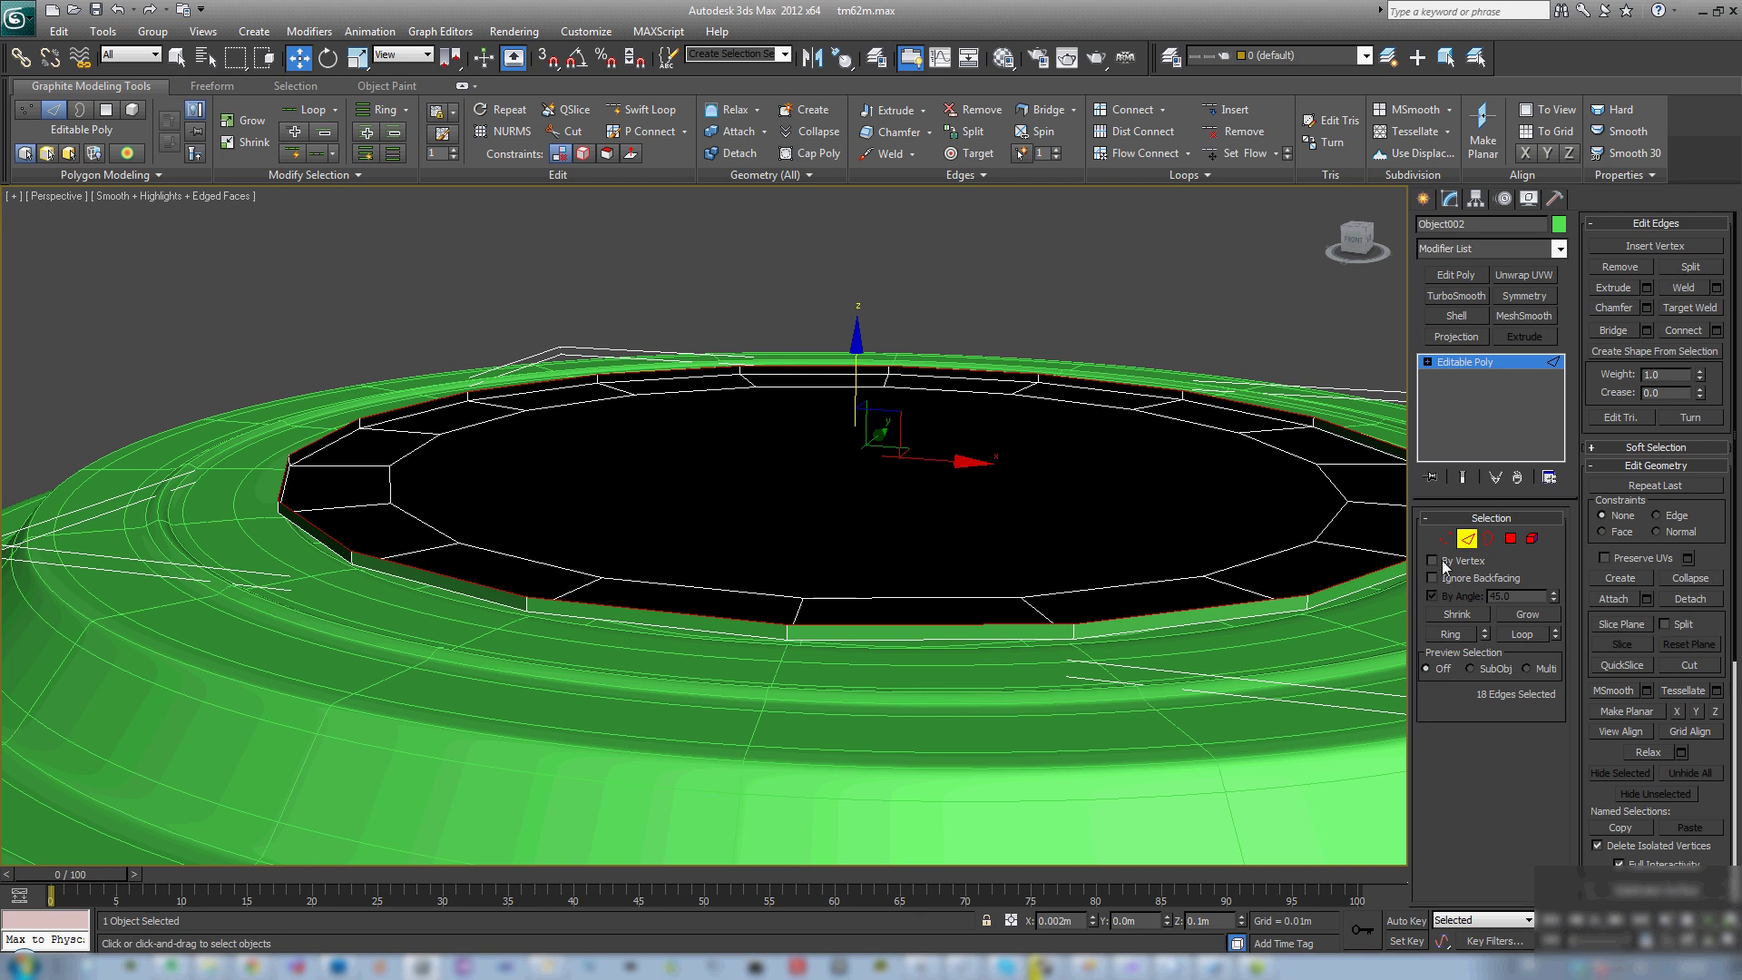
pyautogui.press('3')
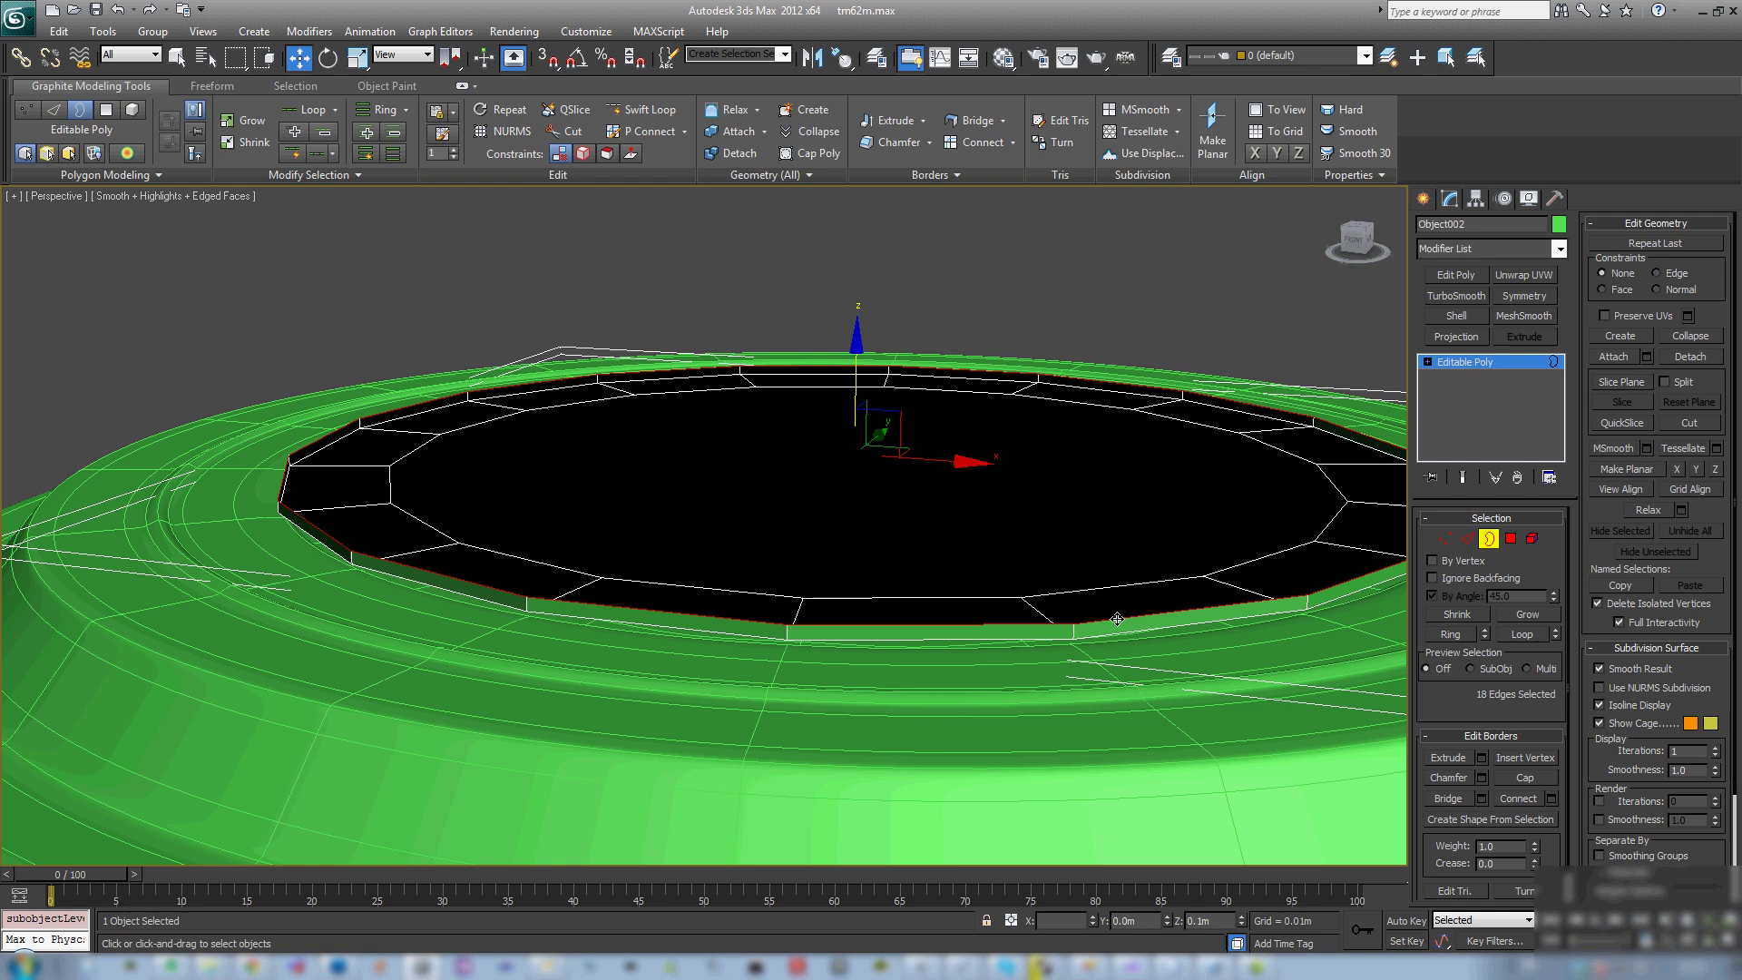
pyautogui.click(1522, 778)
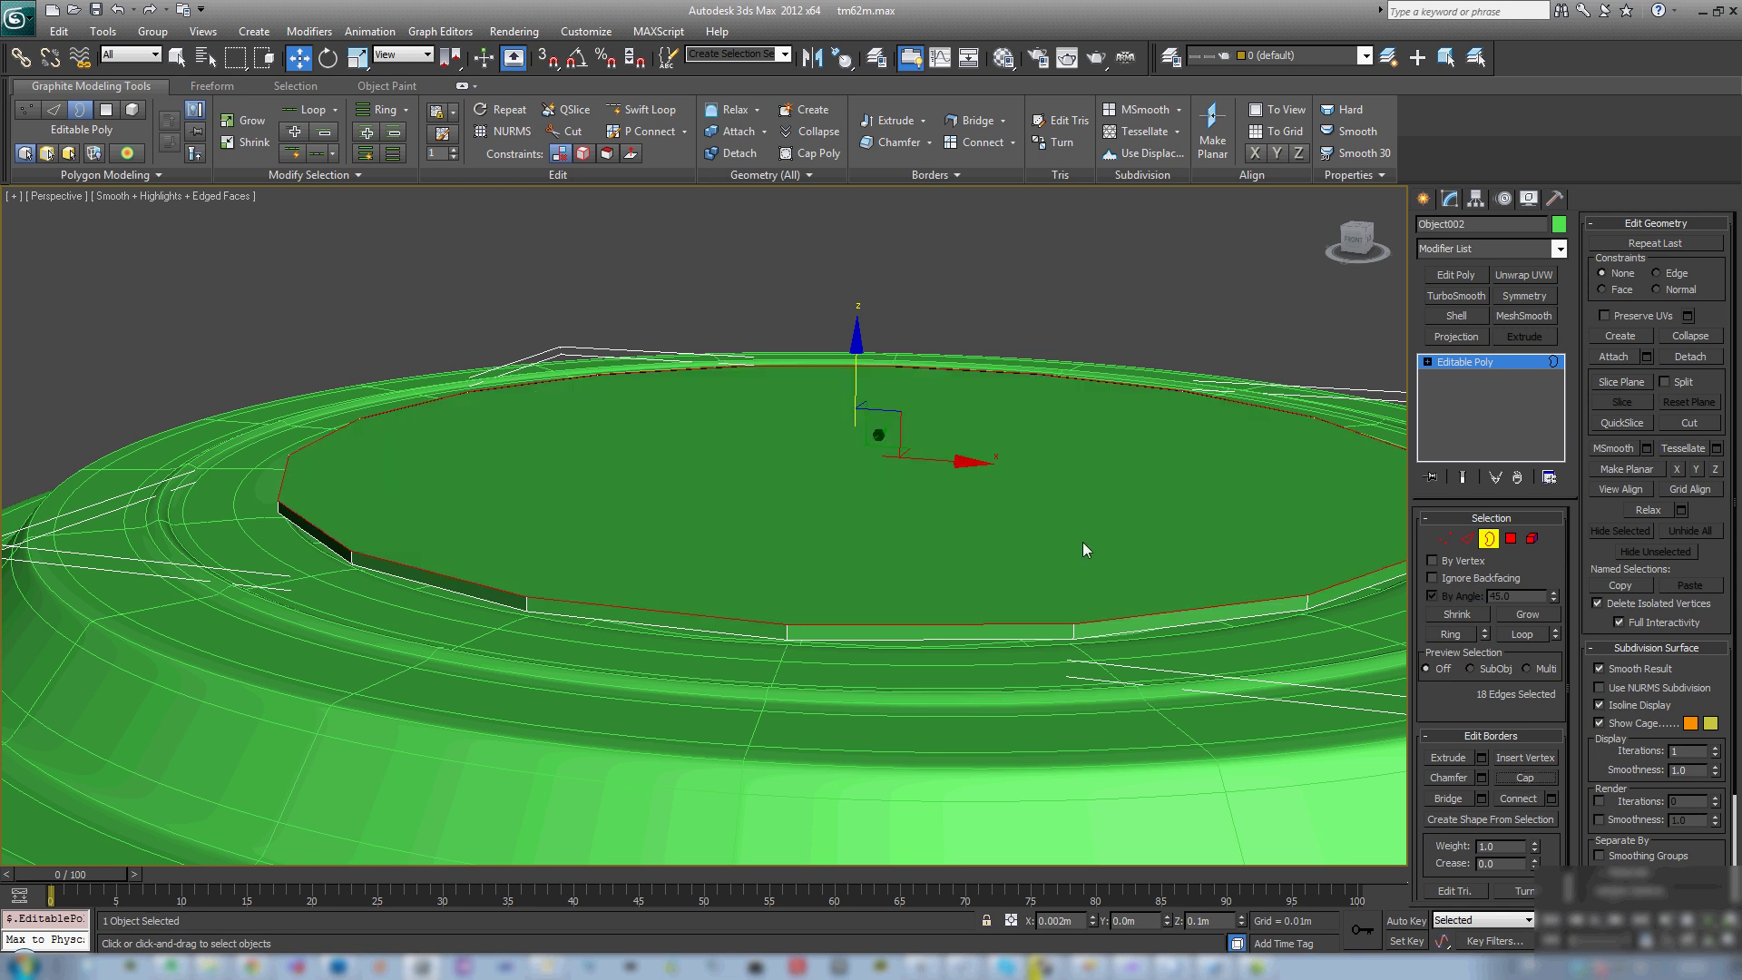
# Step: Inset the new top cap polygon slightly and extrude it upward to form a small step
pyautogui.press('4')
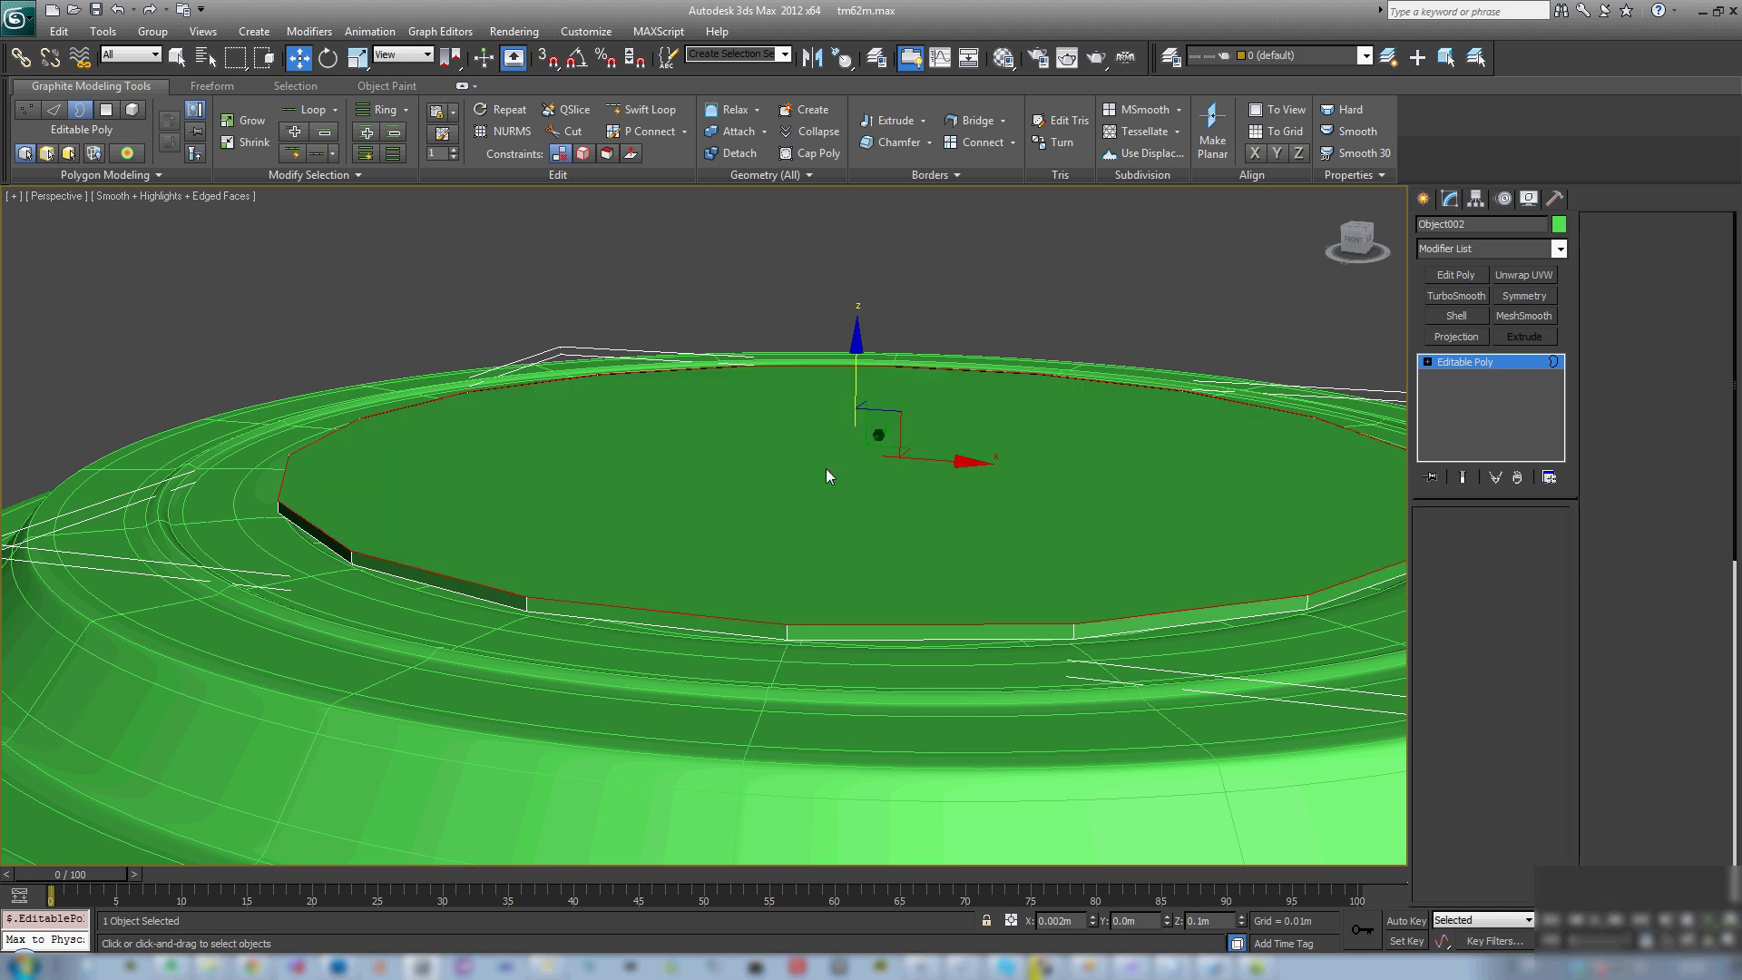
pyautogui.click(826, 468)
pyautogui.click(1696, 446)
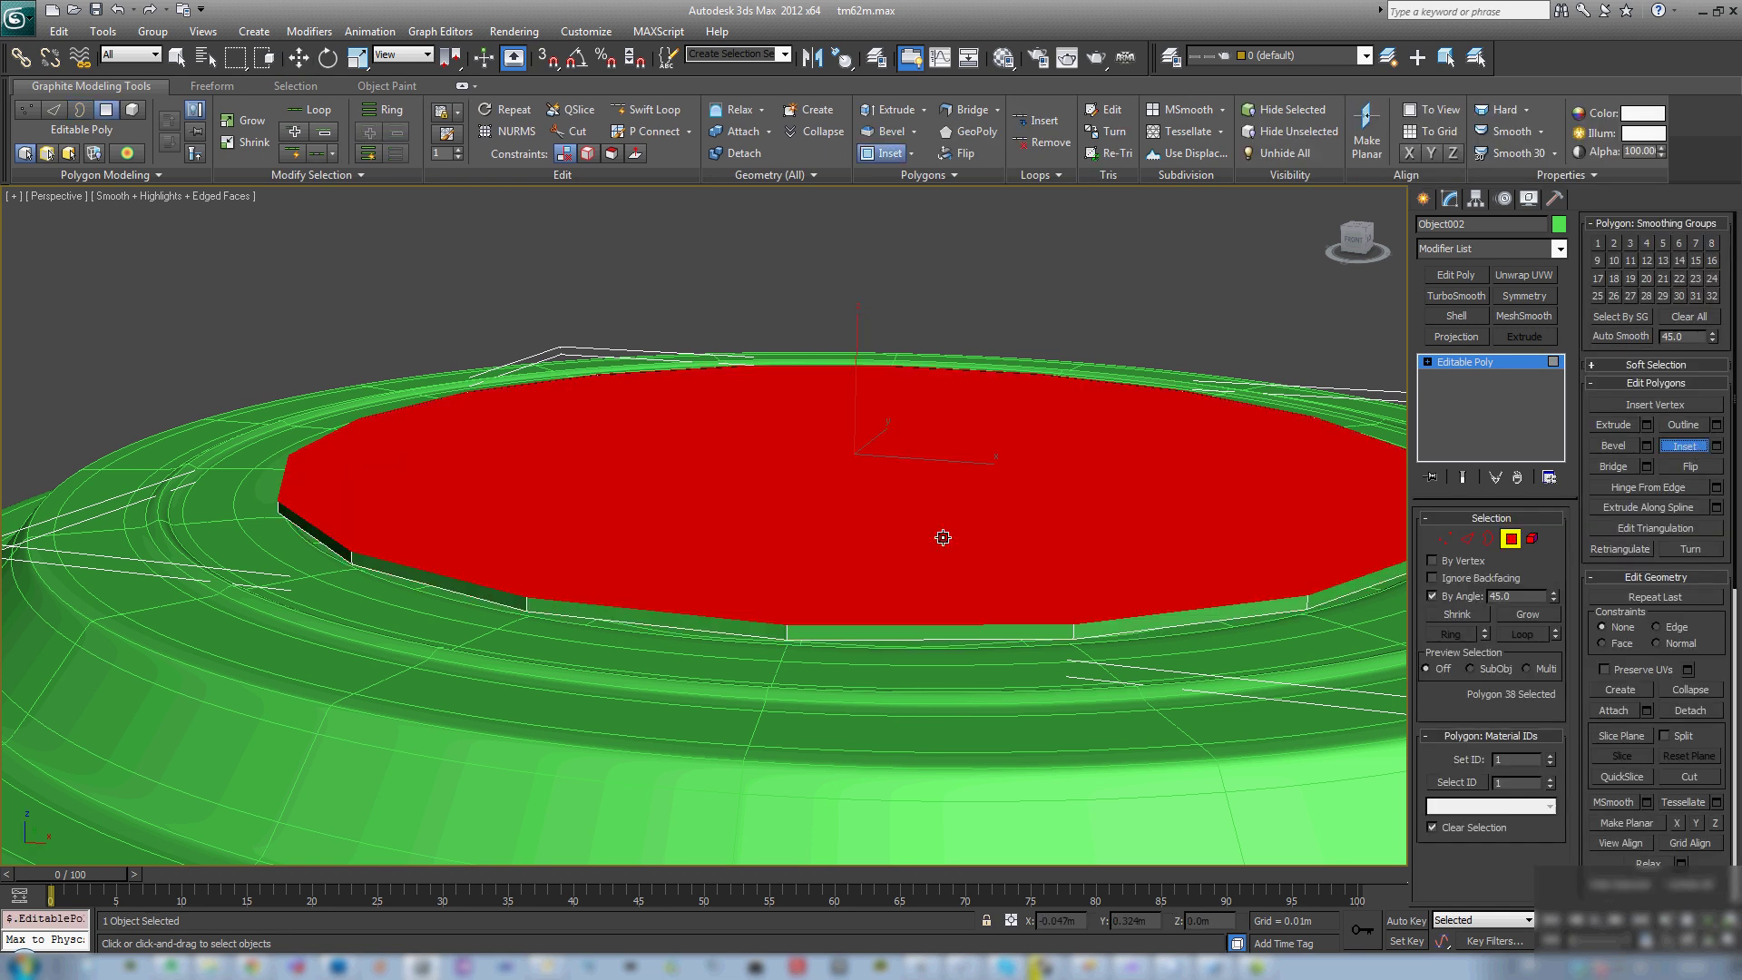
pyautogui.moveTo(940, 532); pyautogui.dragTo(1033, 548)
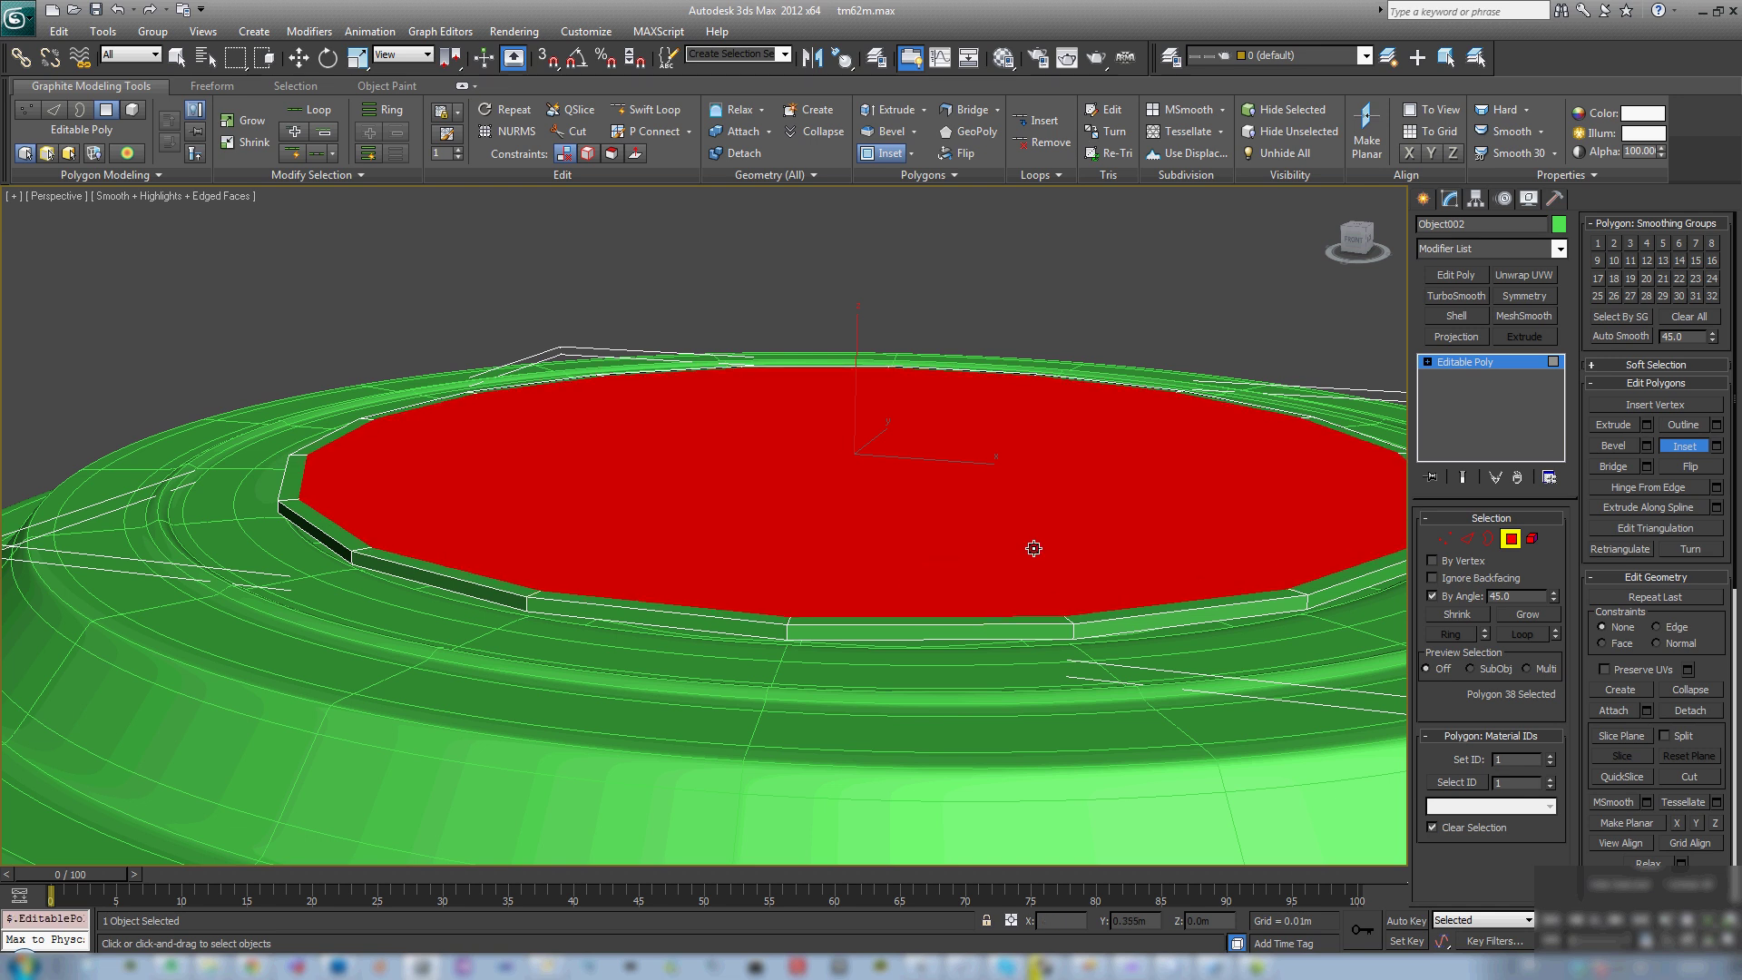
pyautogui.click(1614, 425)
pyautogui.moveTo(850, 536); pyautogui.dragTo(832, 511)
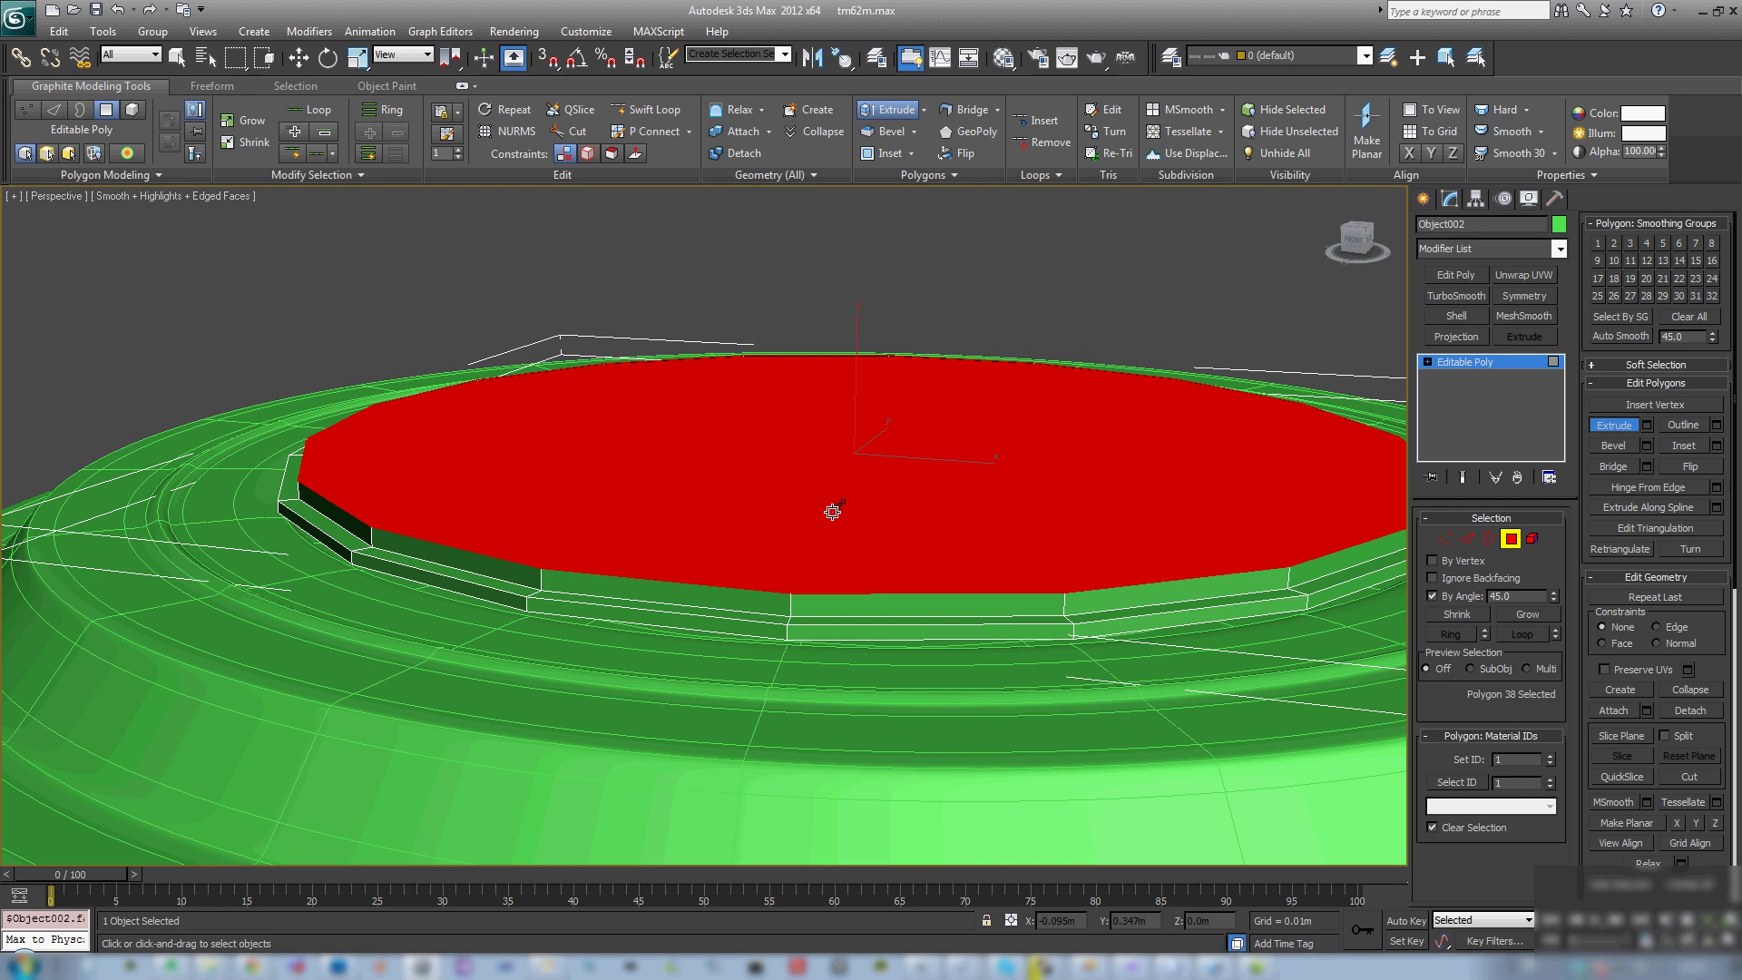
pyautogui.moveTo(832, 511); pyautogui.dragTo(835, 501)
# Step: Bevel the top polygon upward and inward into a wide taper, add a narrow second bevel, and leave polygon editing
pyautogui.click(1613, 445)
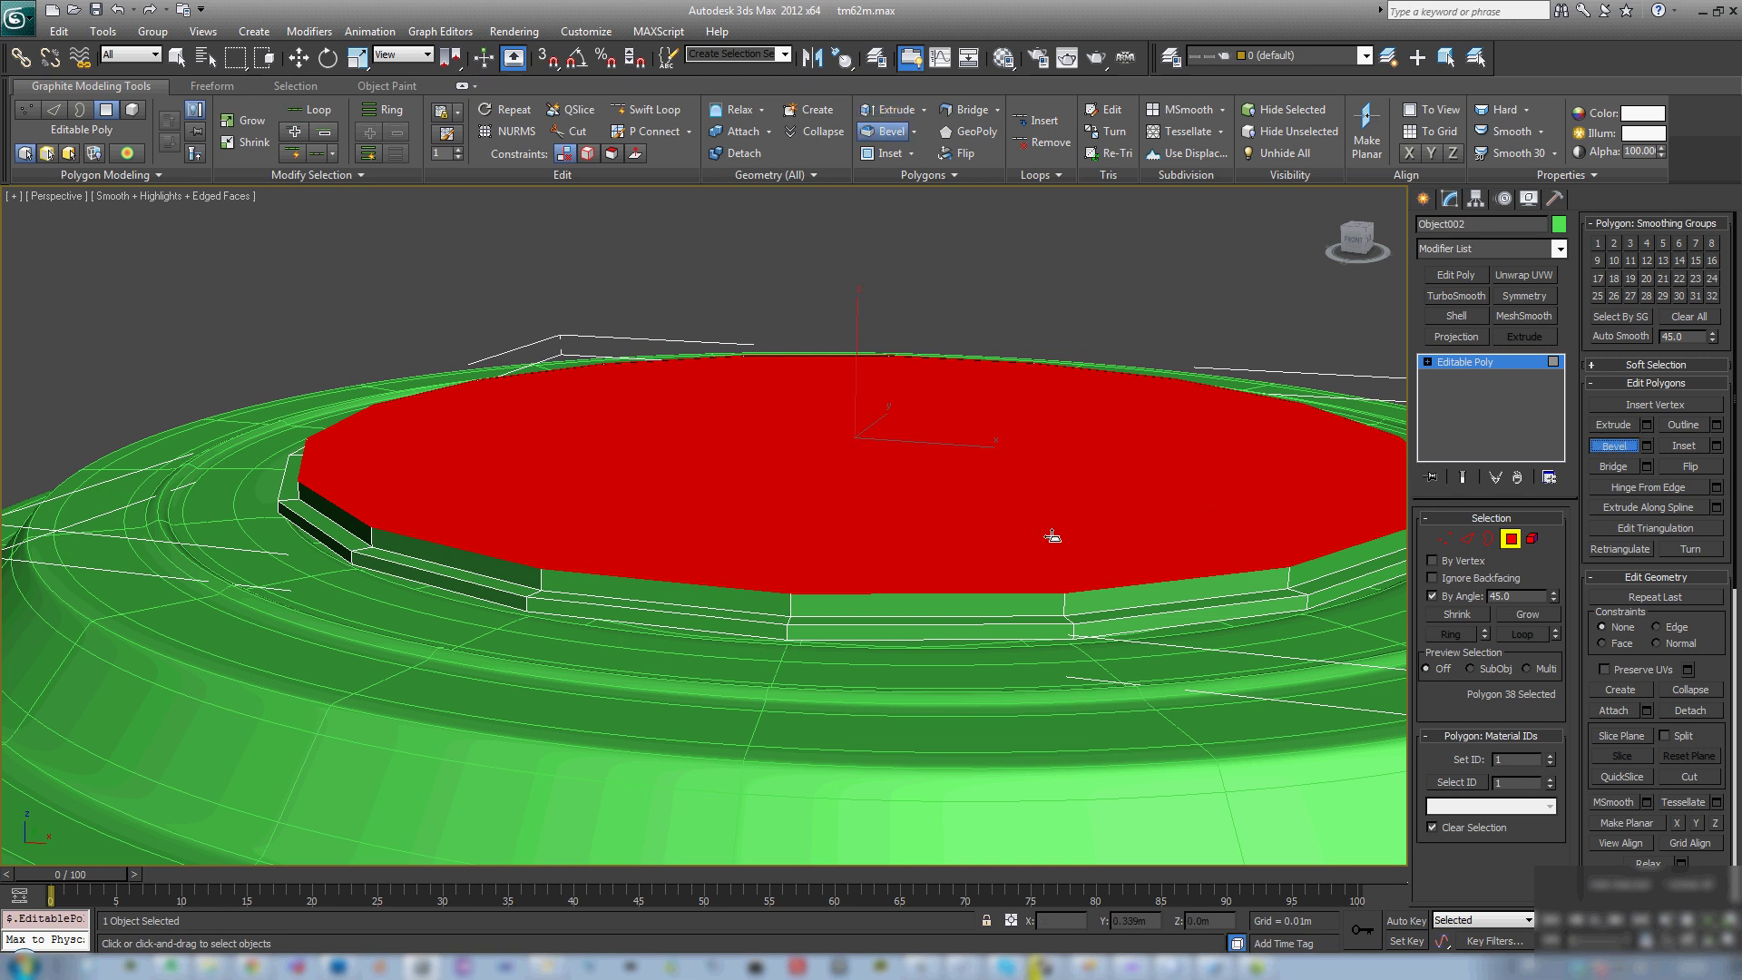
pyautogui.moveTo(1051, 536); pyautogui.dragTo(1038, 432)
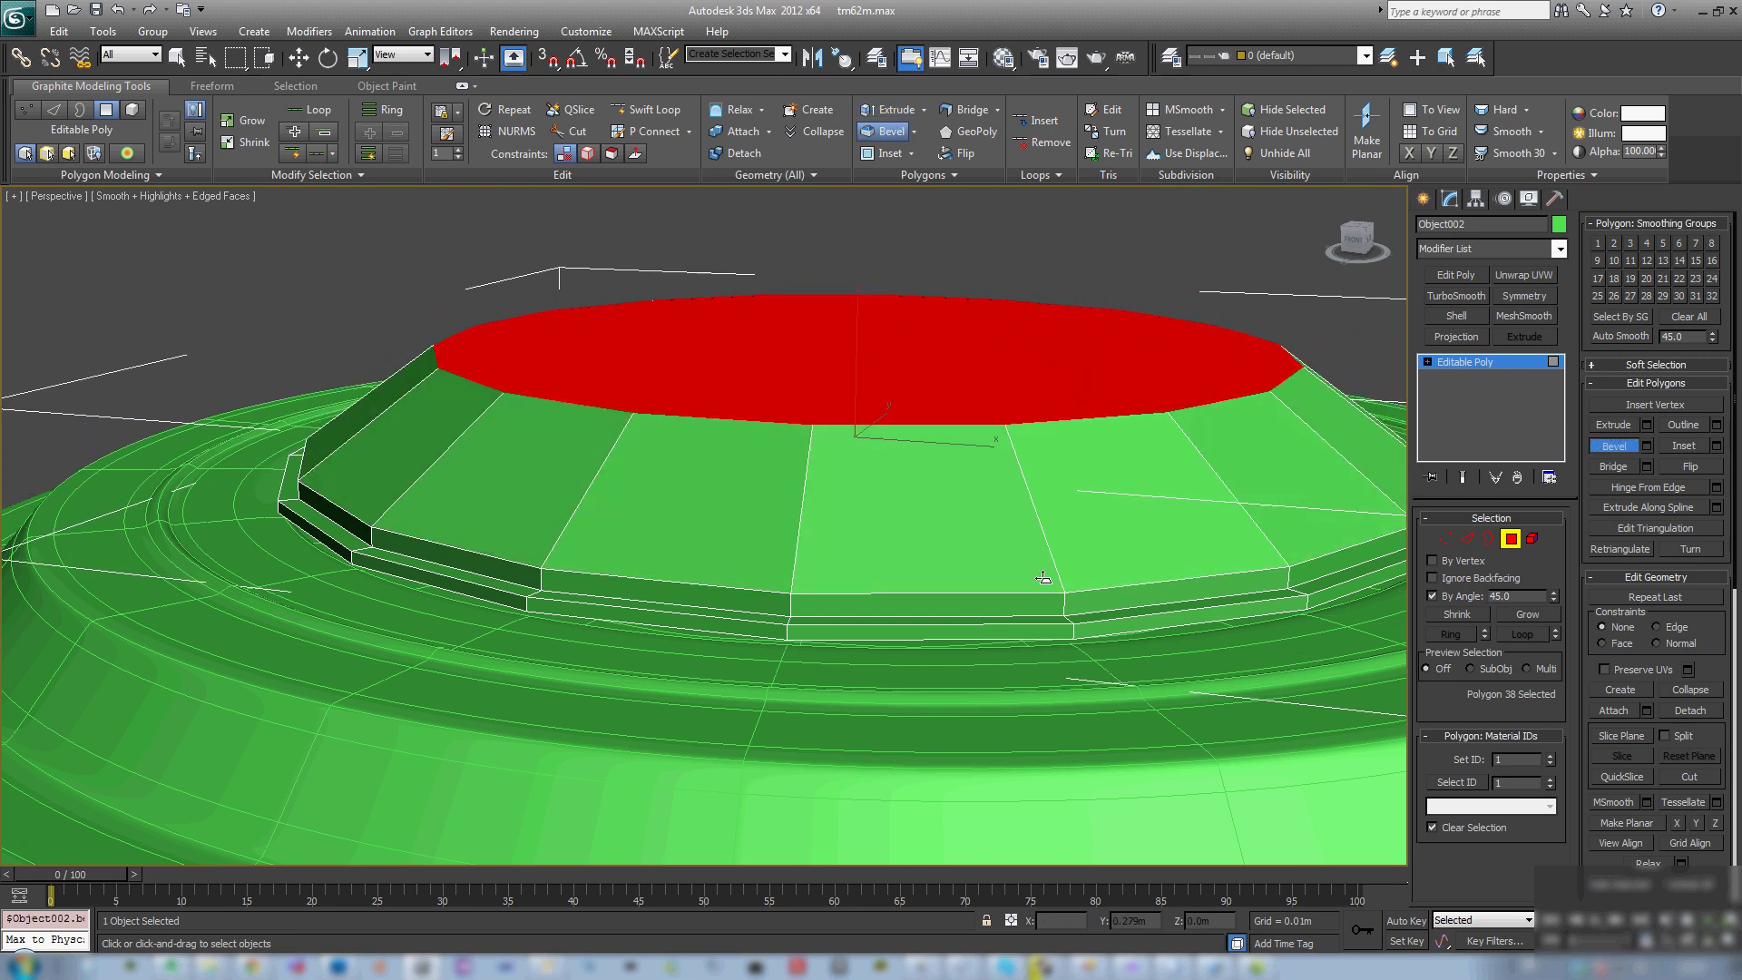
pyautogui.moveTo(1043, 578); pyautogui.dragTo(1053, 689)
pyautogui.click(1058, 691)
pyautogui.scroll(-5, 830, 617)
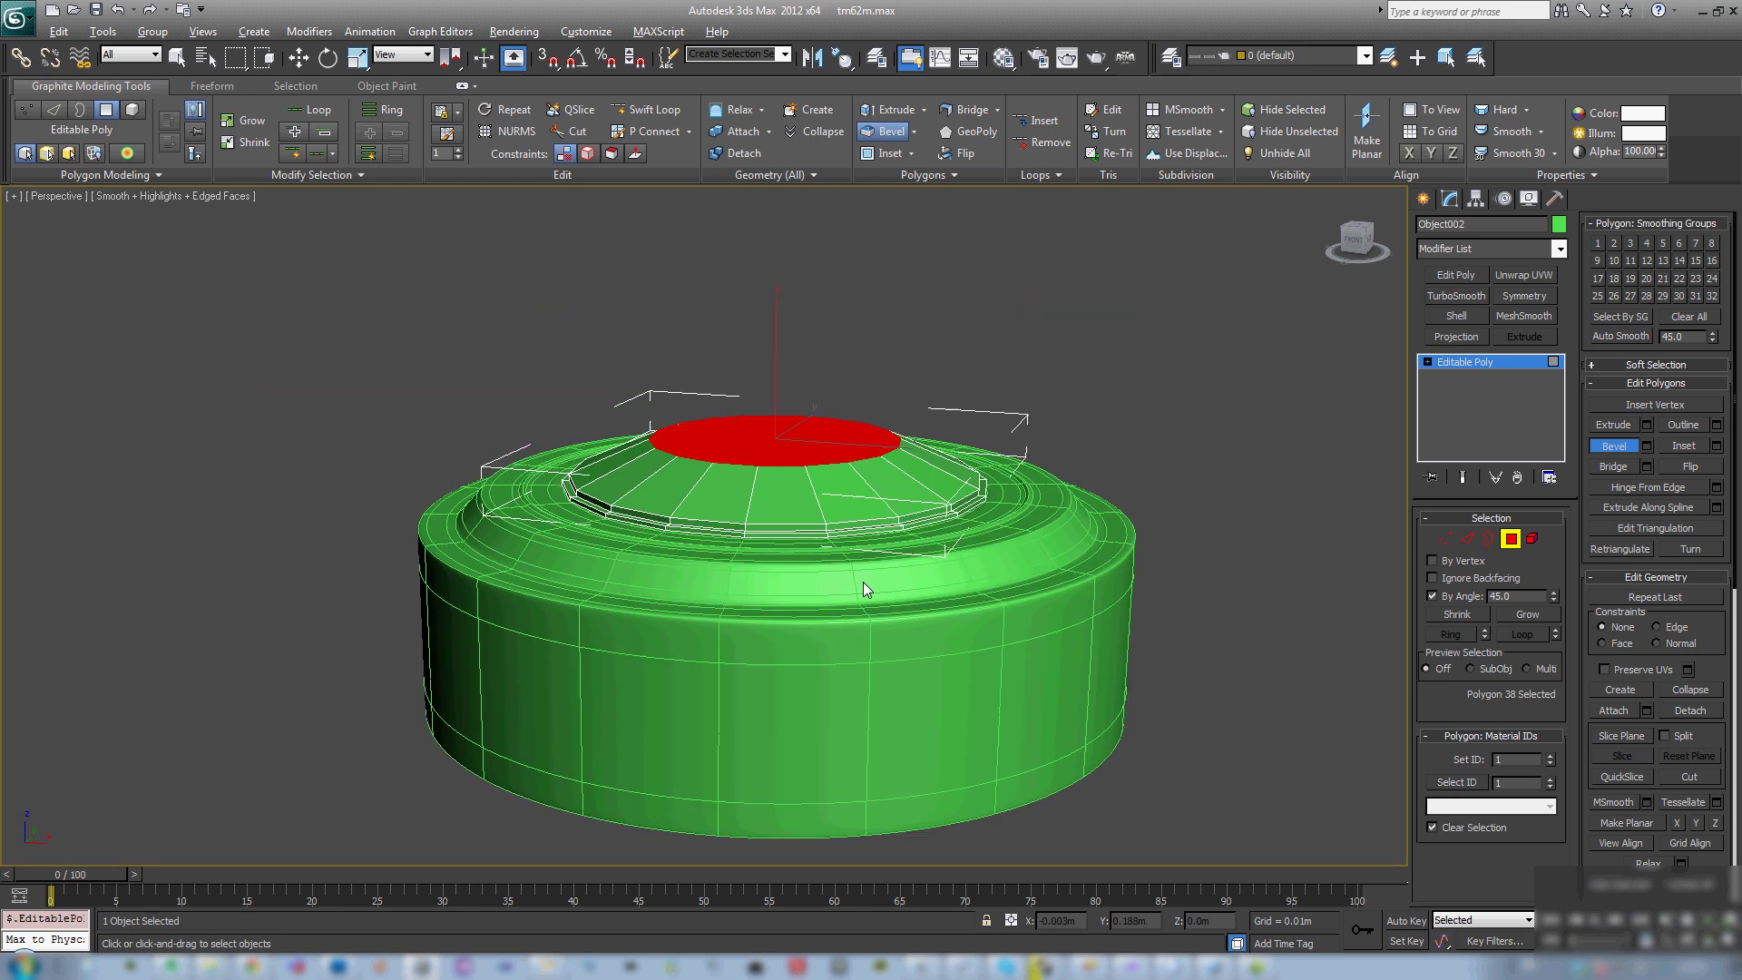
pyautogui.keyDown('alt'); pyautogui.moveTo(862, 581); pyautogui.dragTo(918, 610, button='middle'); pyautogui.keyUp('alt')
pyautogui.click(1510, 537)
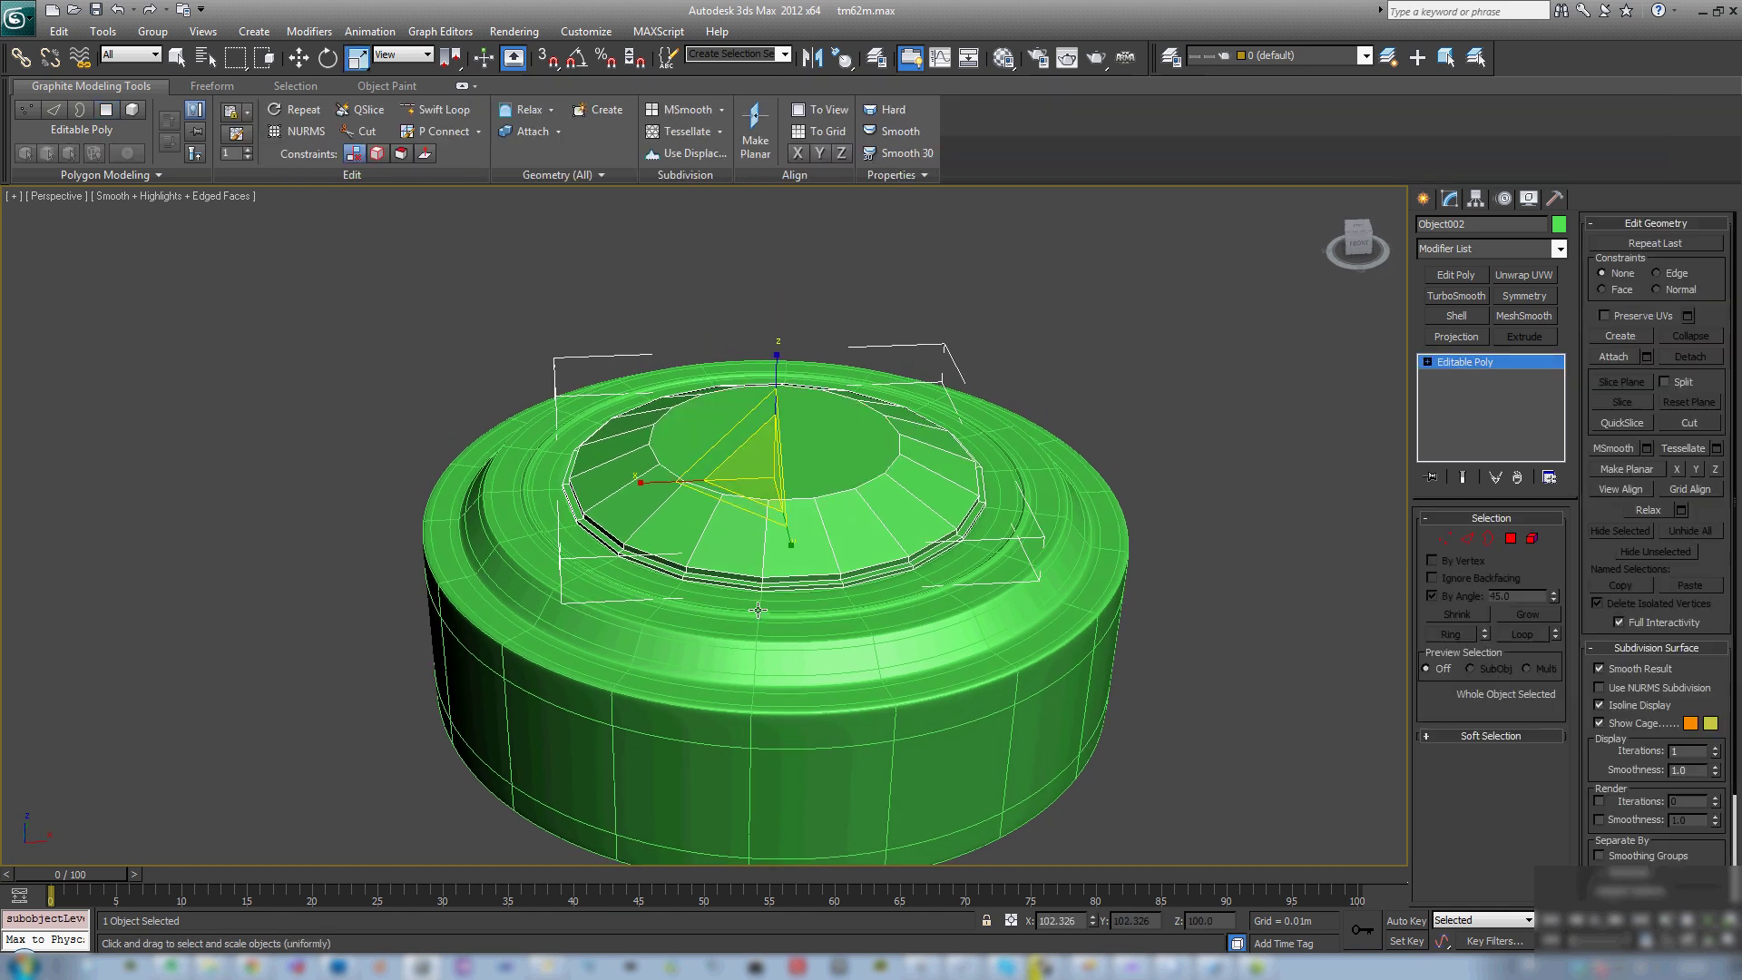
# Step: Add Swift Loop support edges around the stepped rim at the base of the tapered cap
pyautogui.scroll(5, 751, 600)
pyautogui.moveTo(751, 600); pyautogui.dragTo(751, 586, button='middle')
pyautogui.click(435, 109)
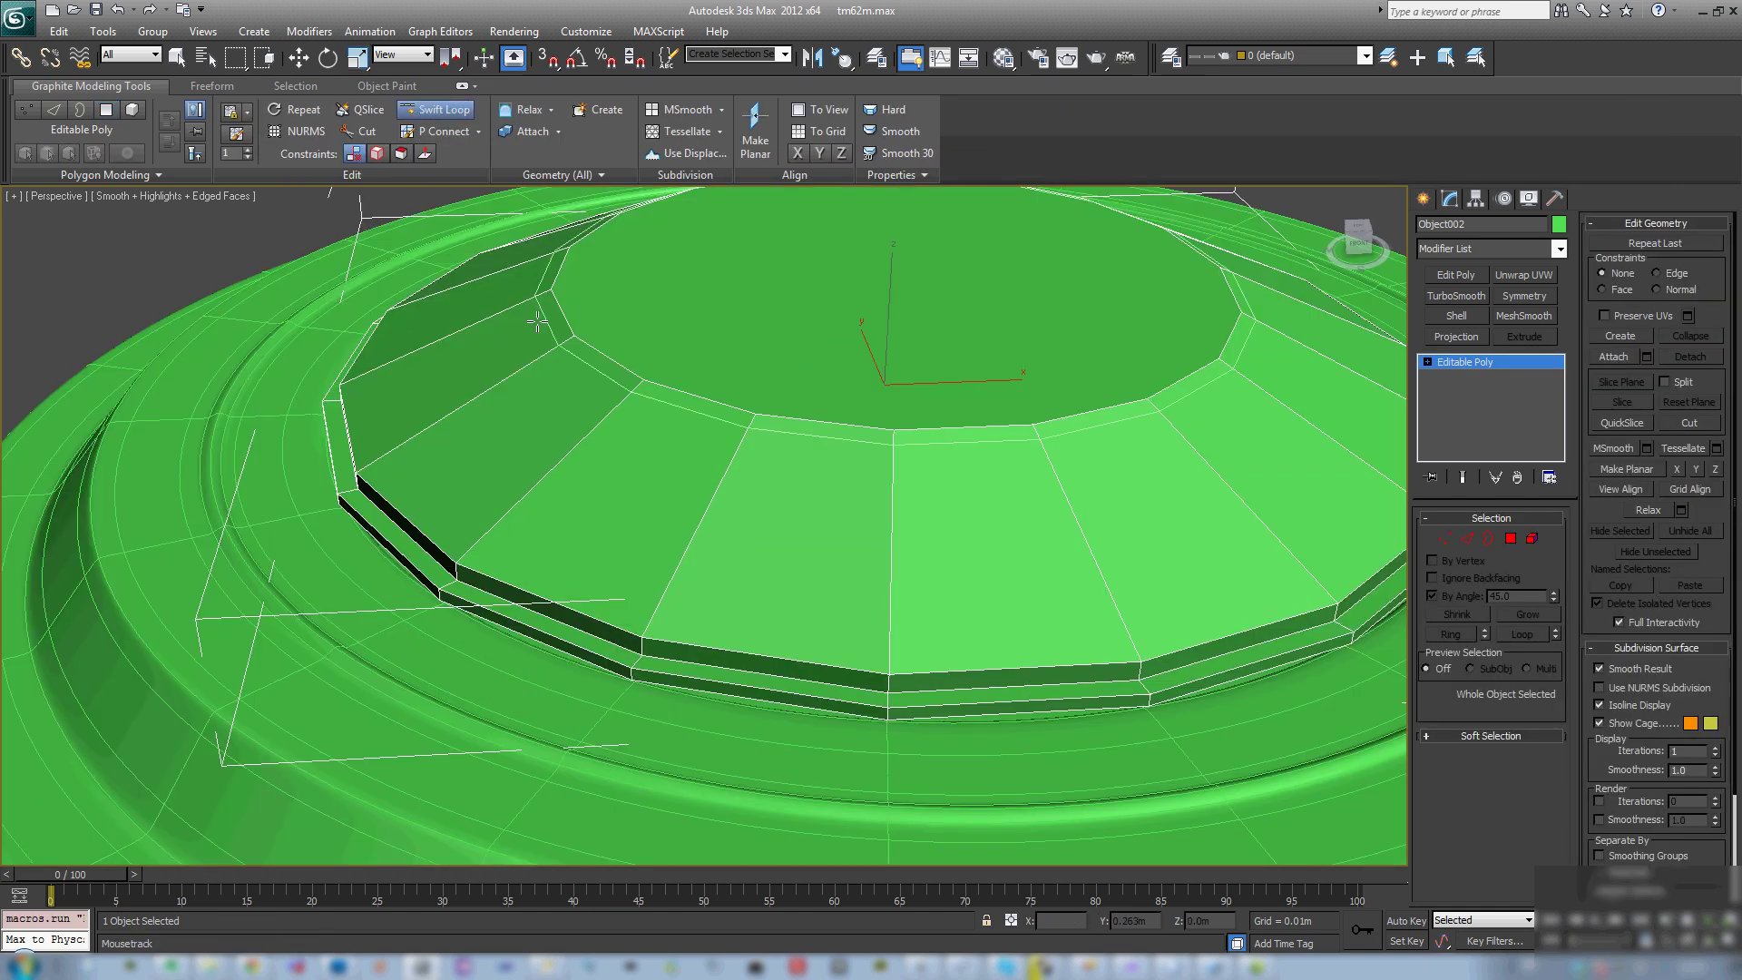
pyautogui.click(374, 473)
pyautogui.keyDown('alt'); pyautogui.moveTo(376, 474); pyautogui.dragTo(551, 470, button='middle'); pyautogui.keyUp('alt')
pyautogui.scroll(3, 553, 471)
pyautogui.scroll(-5, 428, 439)
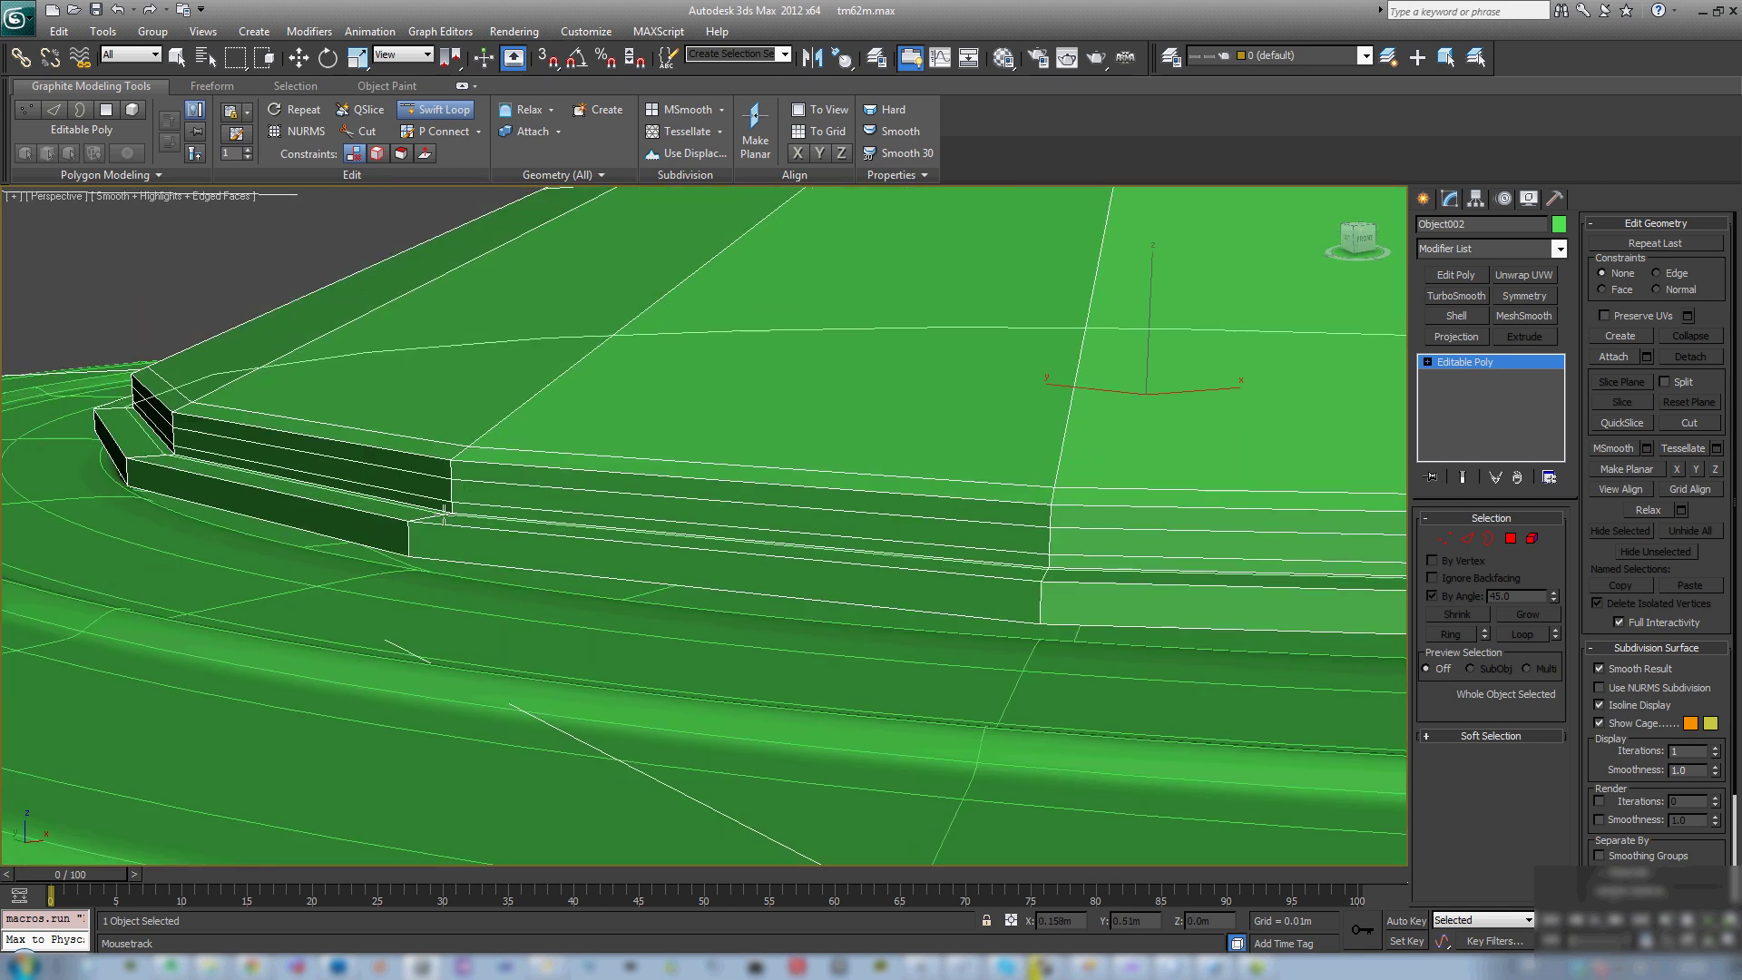
pyautogui.click(411, 532)
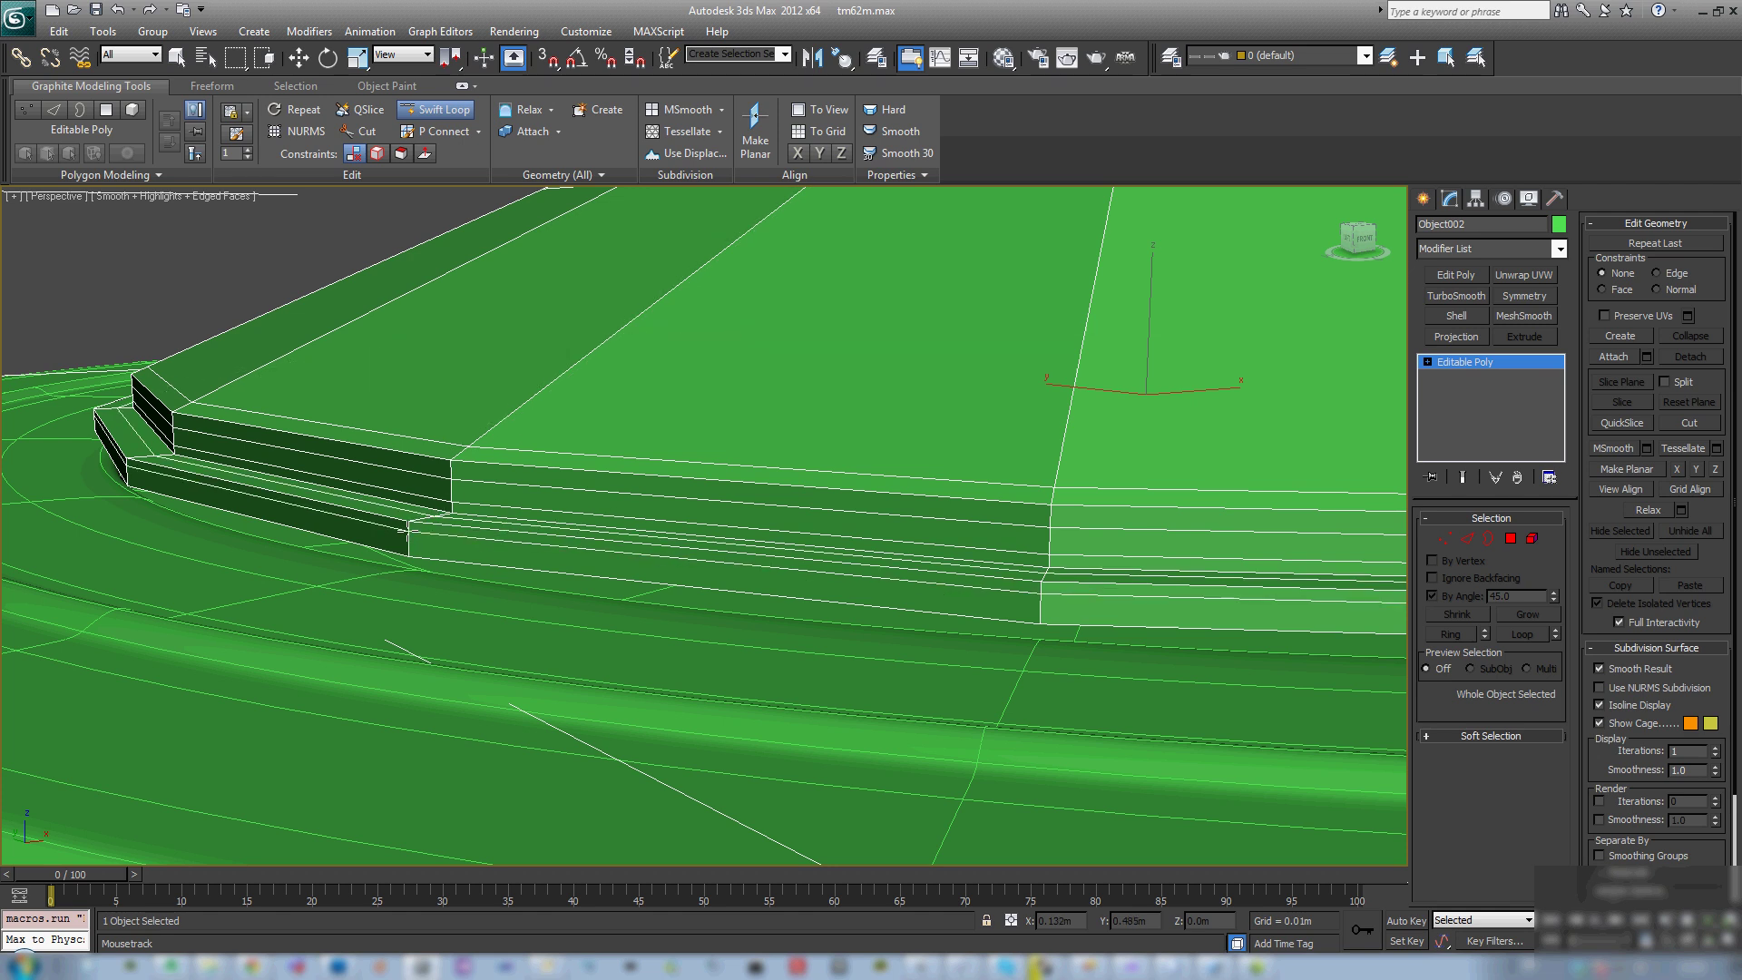
pyautogui.click(411, 547)
pyautogui.scroll(-5, 472, 530)
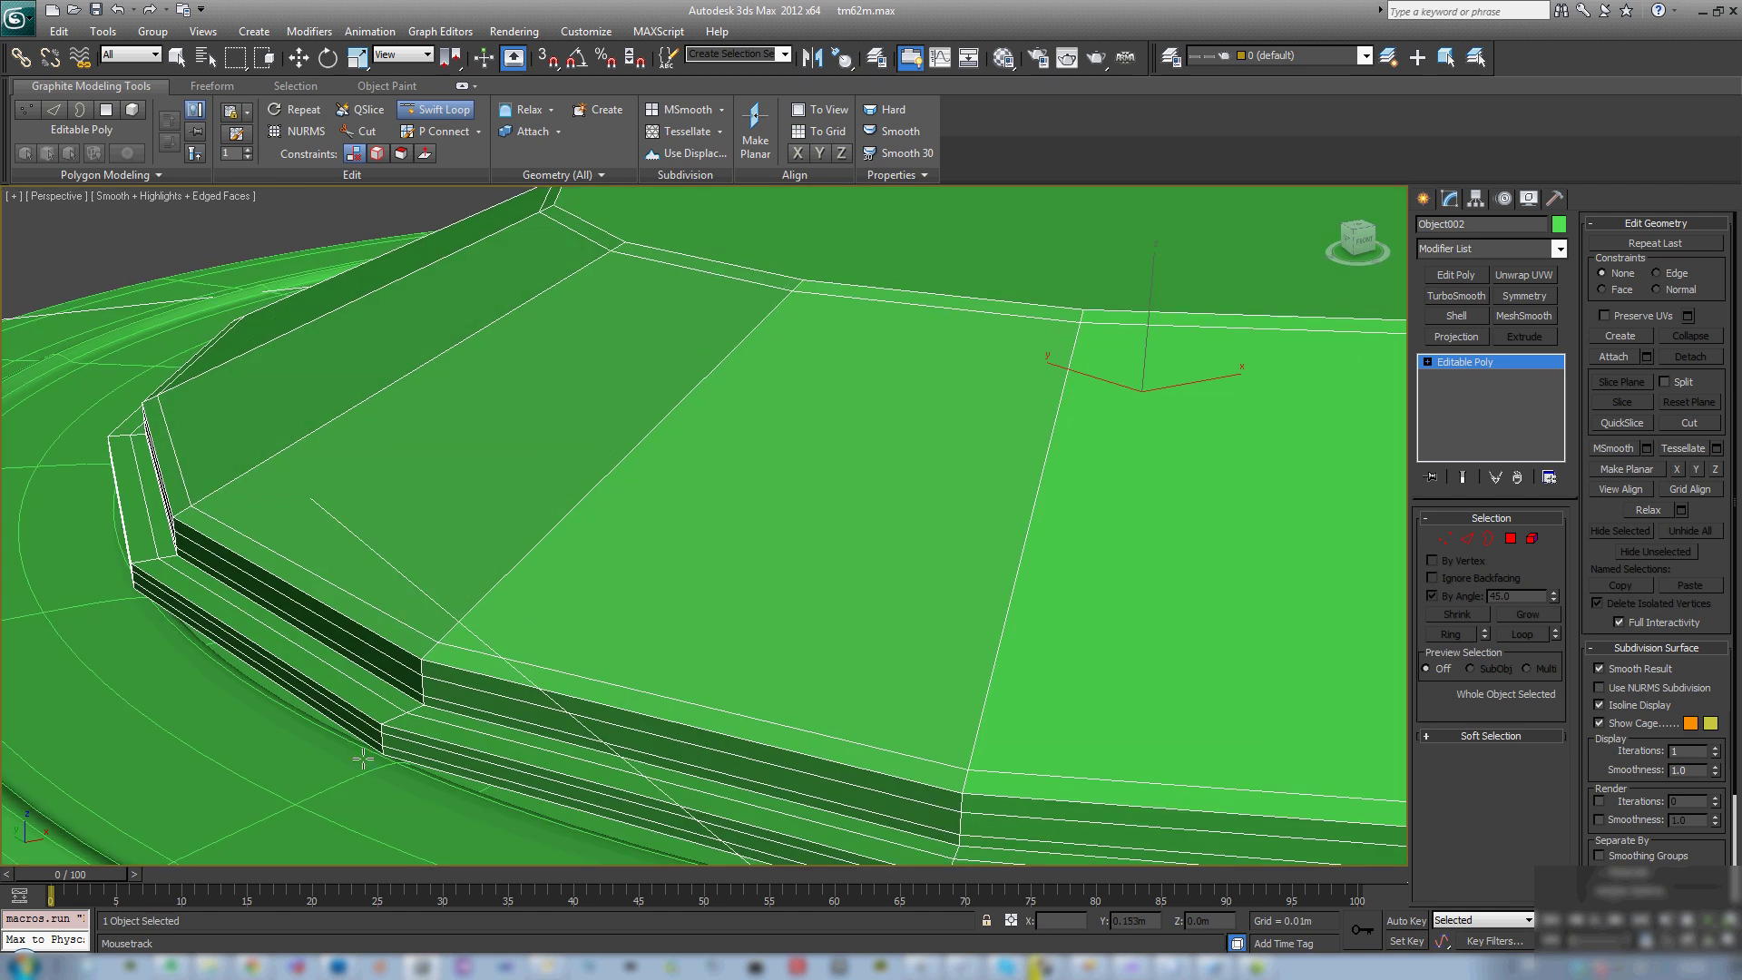
pyautogui.scroll(-3, 638, 599)
pyautogui.keyDown('alt'); pyautogui.moveTo(637, 599); pyautogui.dragTo(599, 635, button='middle'); pyautogui.keyUp('alt')
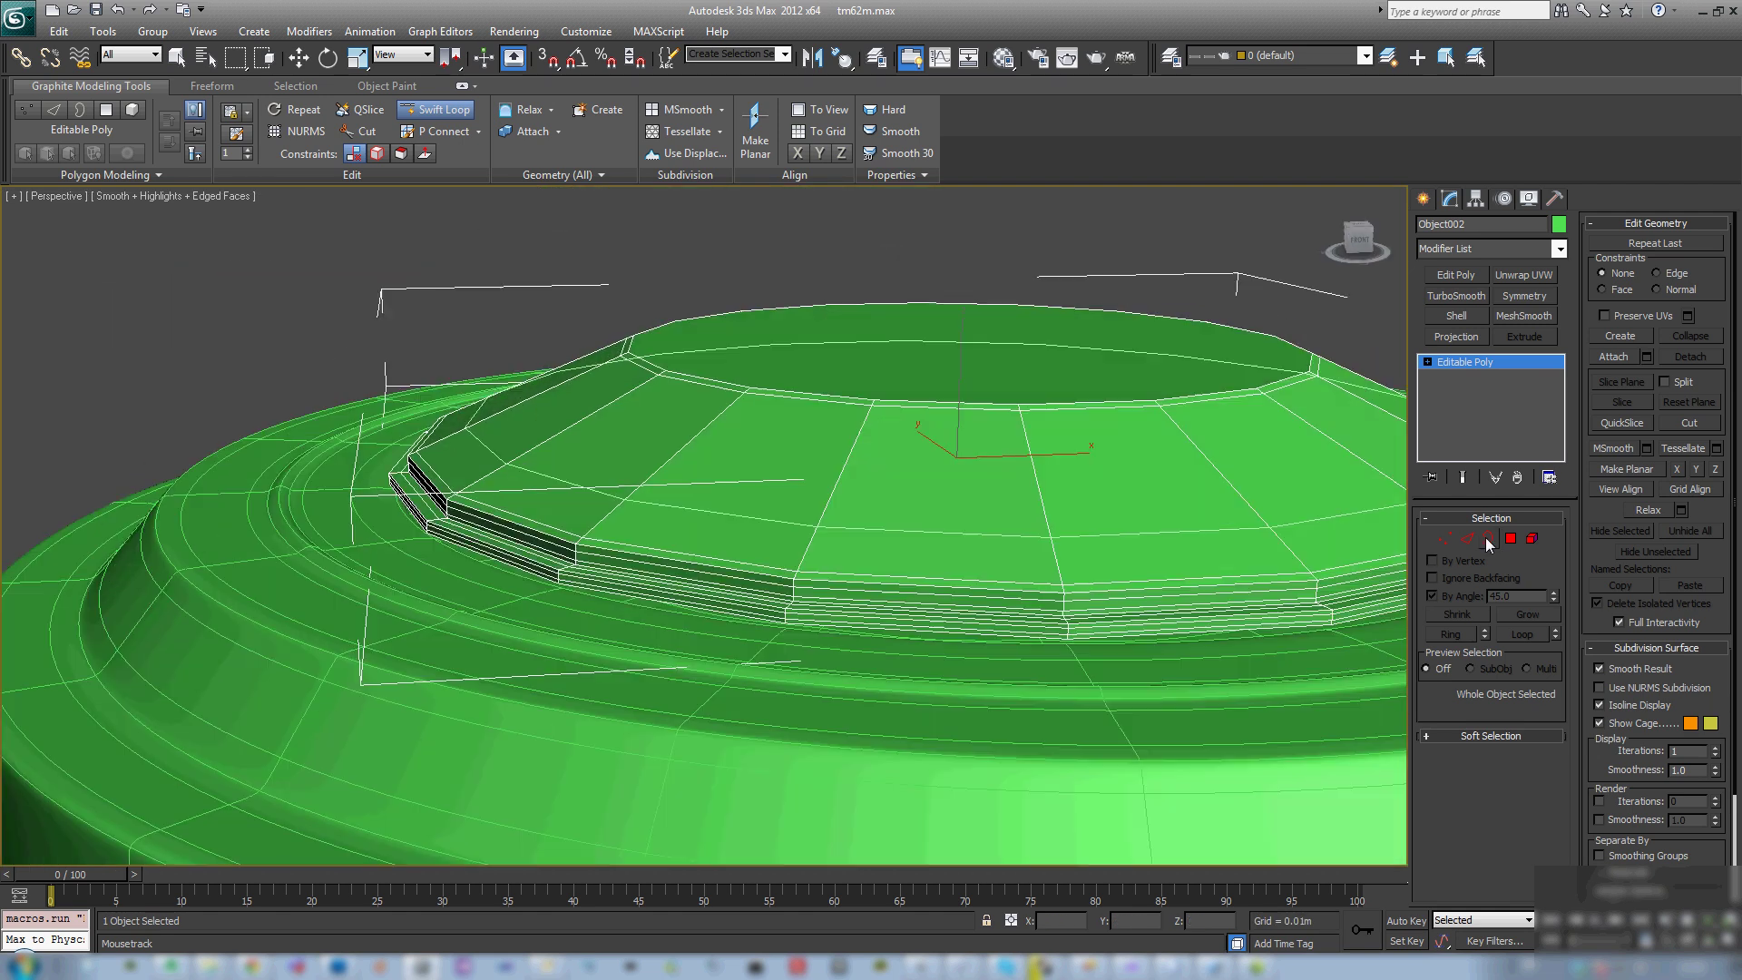
# Step: Apply a MeshSmooth modifier to the tapered cap and inspect its top surface
pyautogui.click(1515, 318)
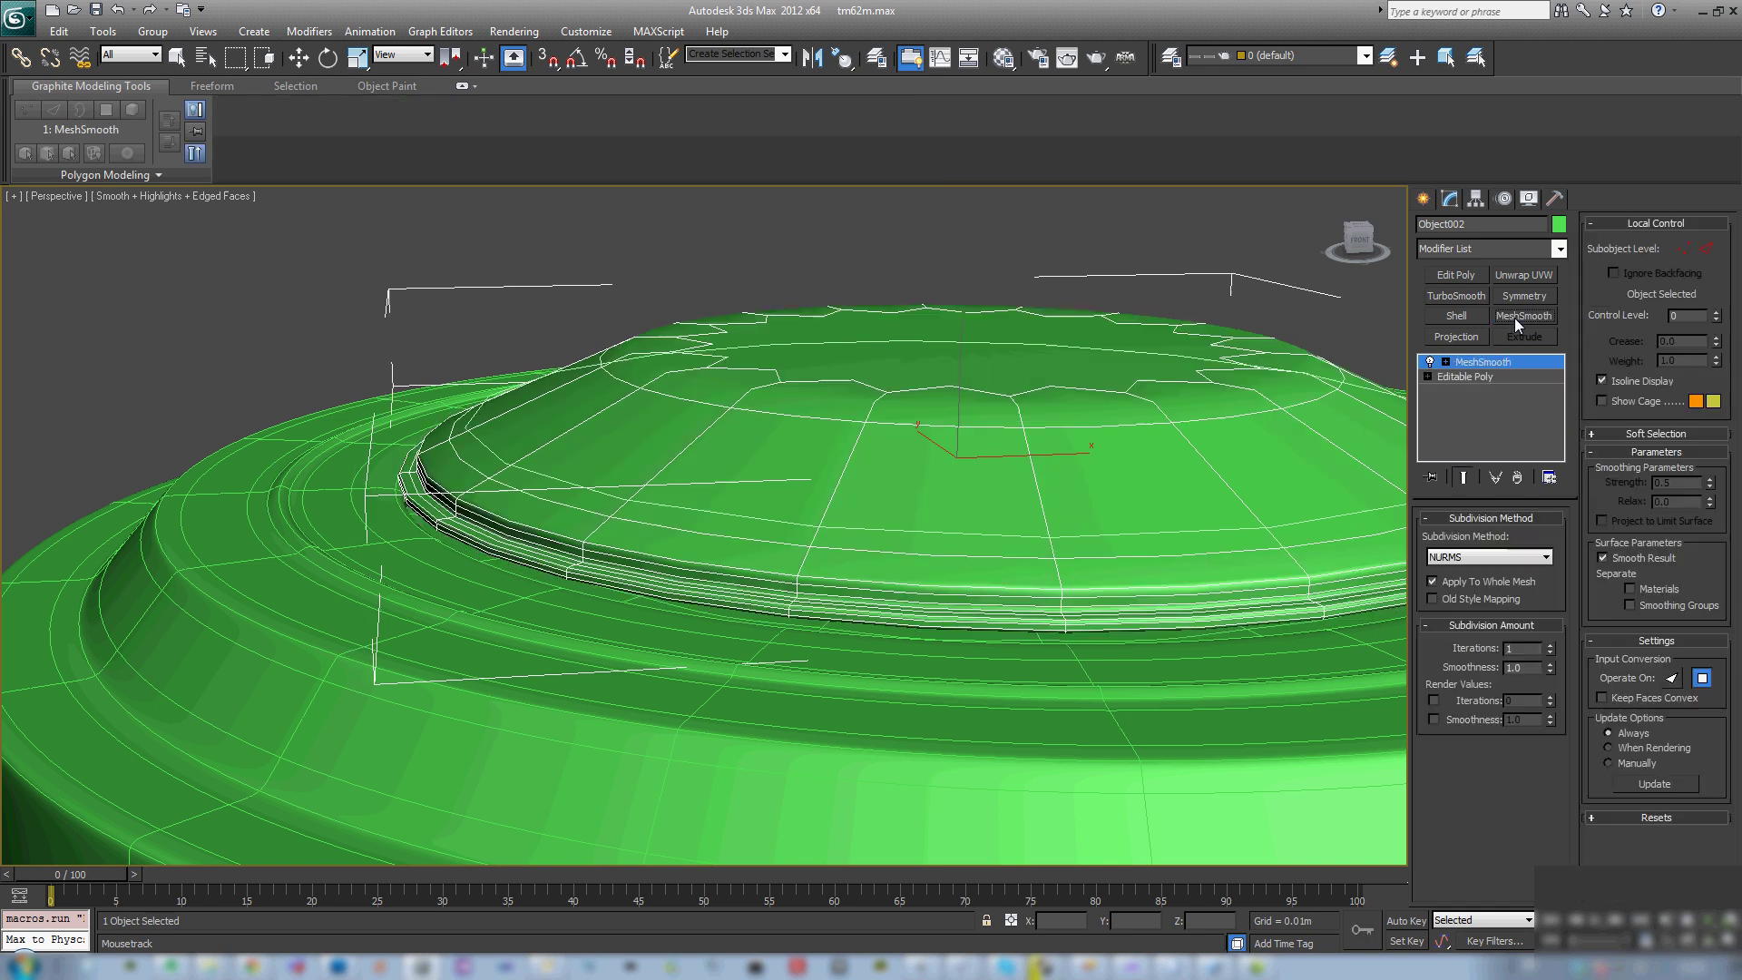
pyautogui.press('w')
pyautogui.keyDown('alt'); pyautogui.moveTo(1011, 422); pyautogui.dragTo(975, 481, button='middle'); pyautogui.keyUp('alt')
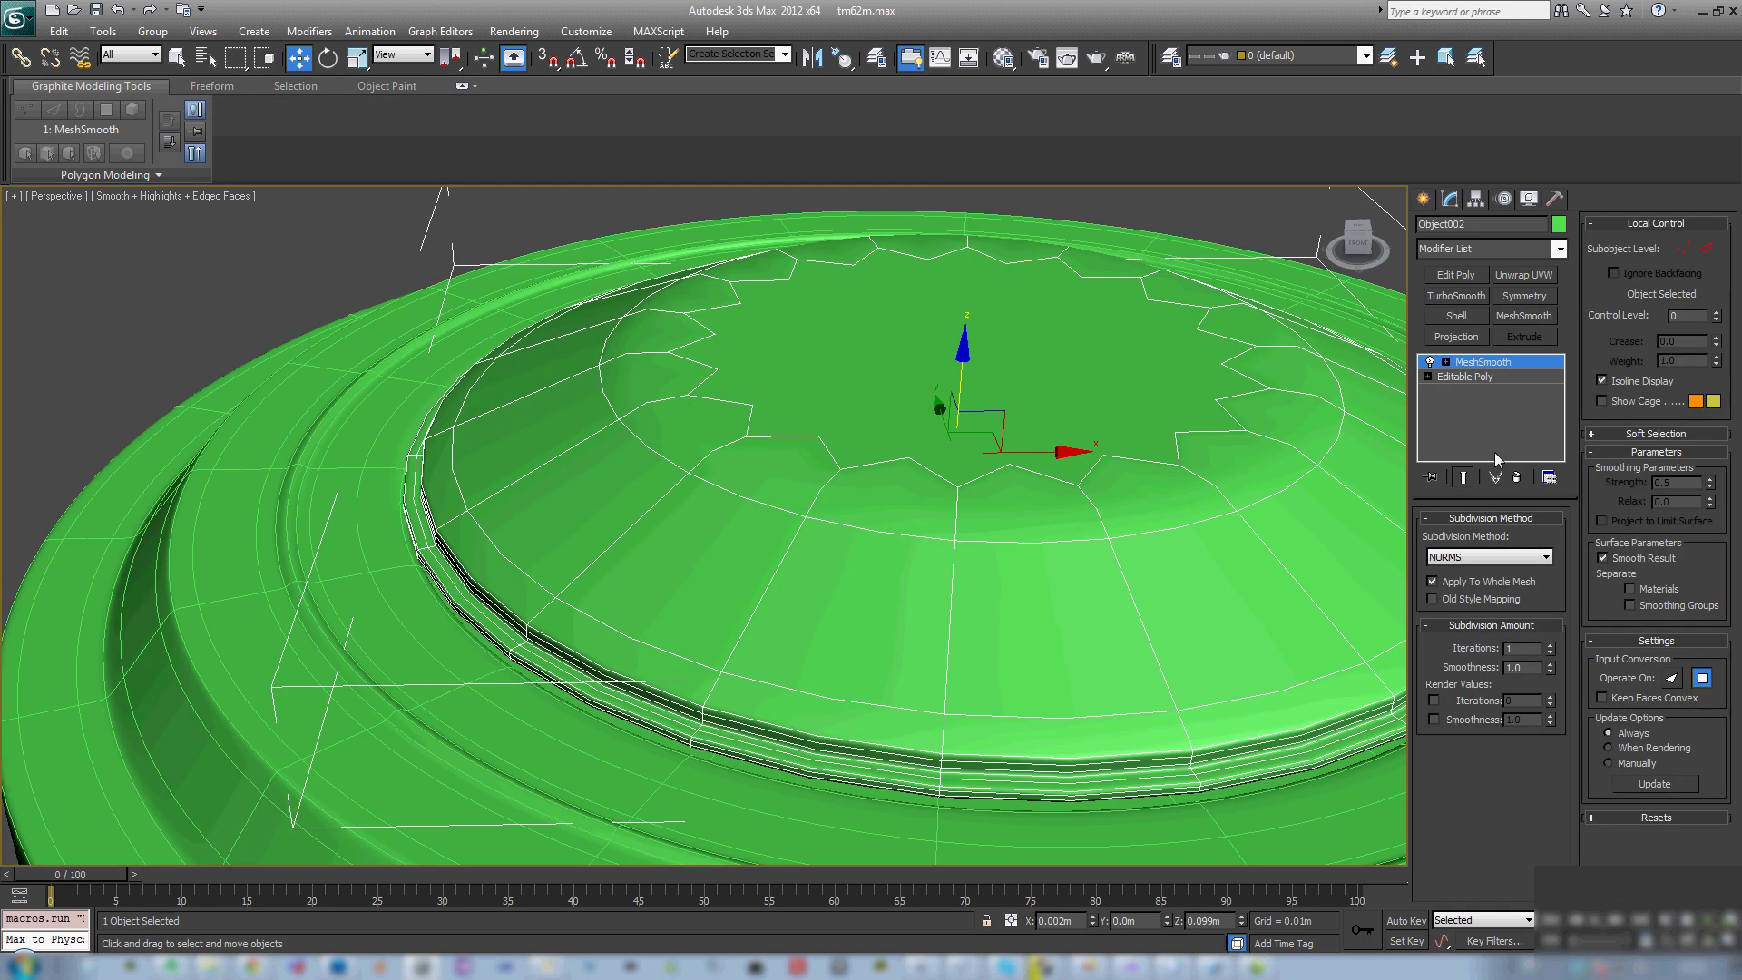
# Step: In the base Editable Poly, turn off By Angle selection and inset the cap's top polygon narrowly, then a second time more widely
pyautogui.click(1488, 377)
pyautogui.click(1511, 538)
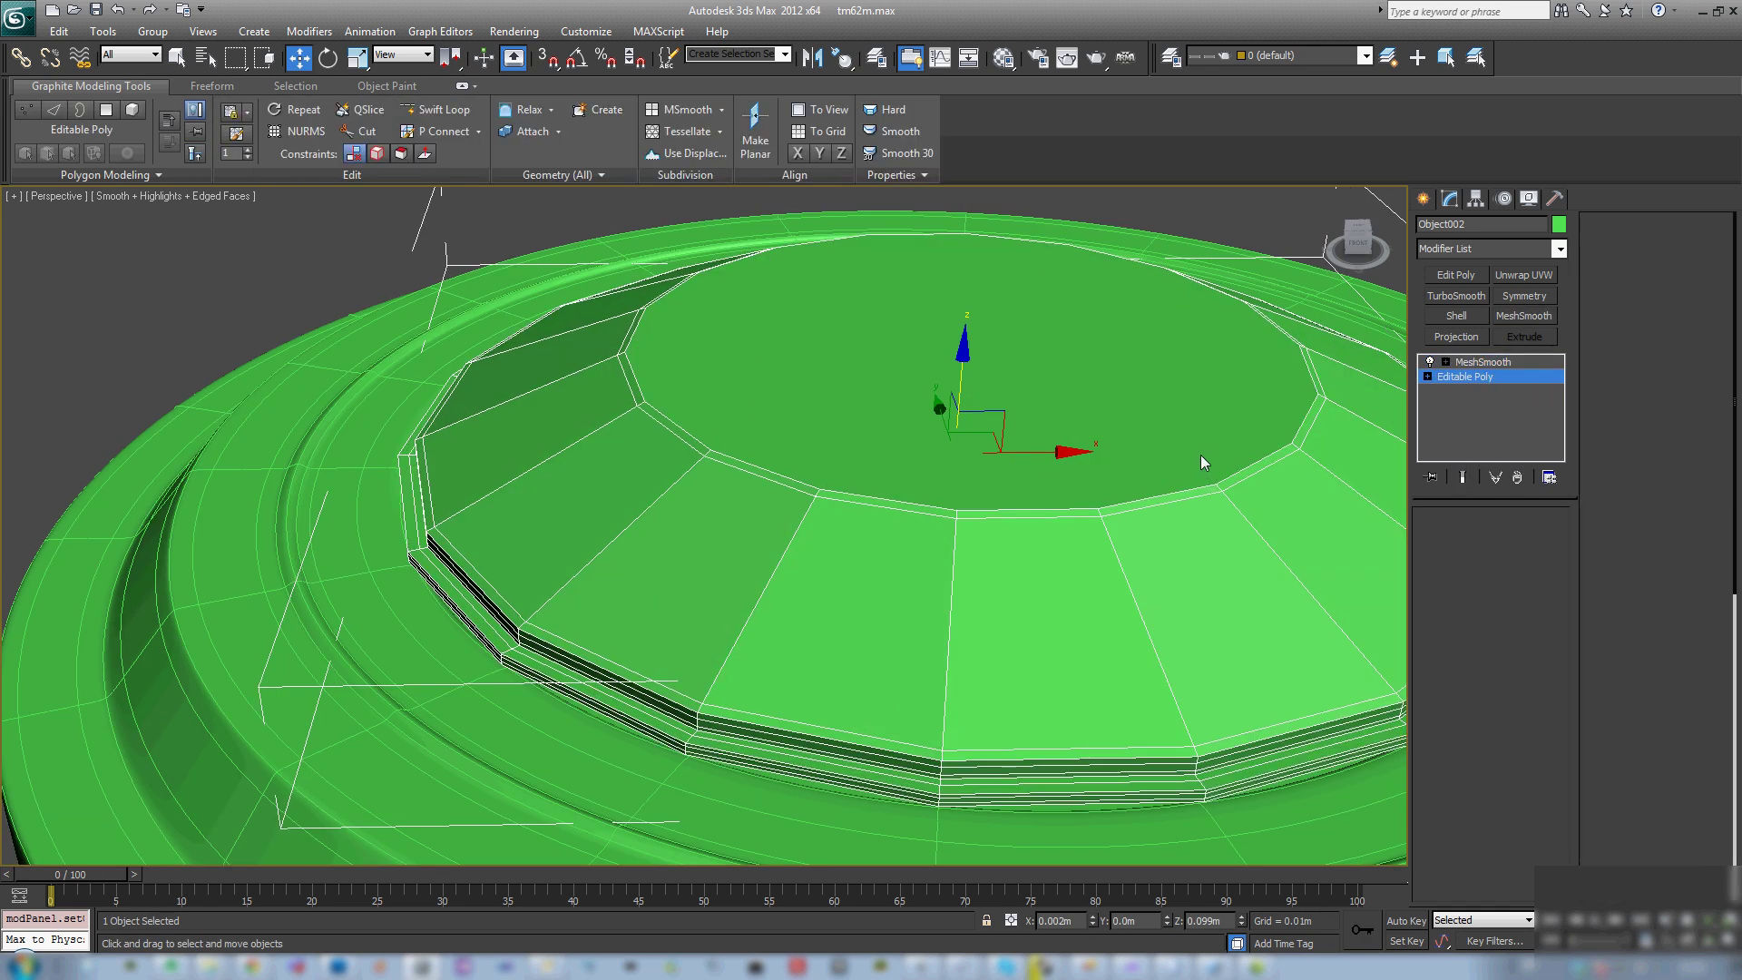
pyautogui.click(1172, 442)
pyautogui.press('q')
pyautogui.click(1093, 414)
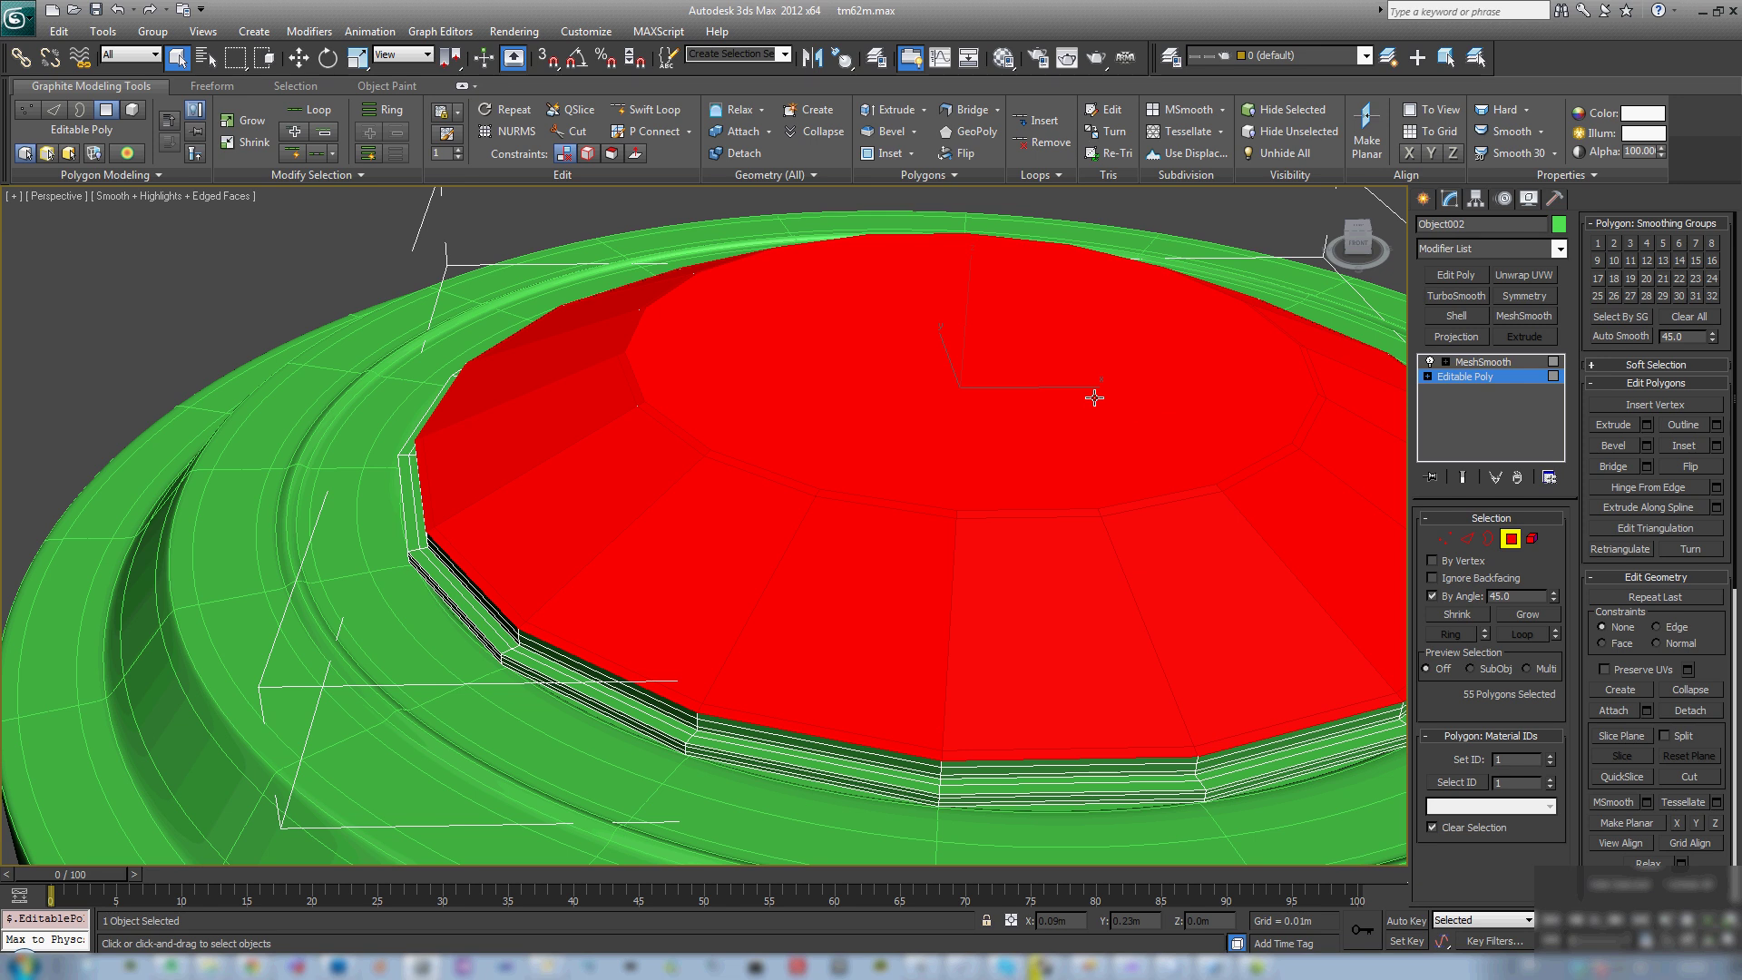
pyautogui.click(1433, 578)
pyautogui.click(1222, 554)
pyautogui.click(1137, 455)
pyautogui.click(1686, 444)
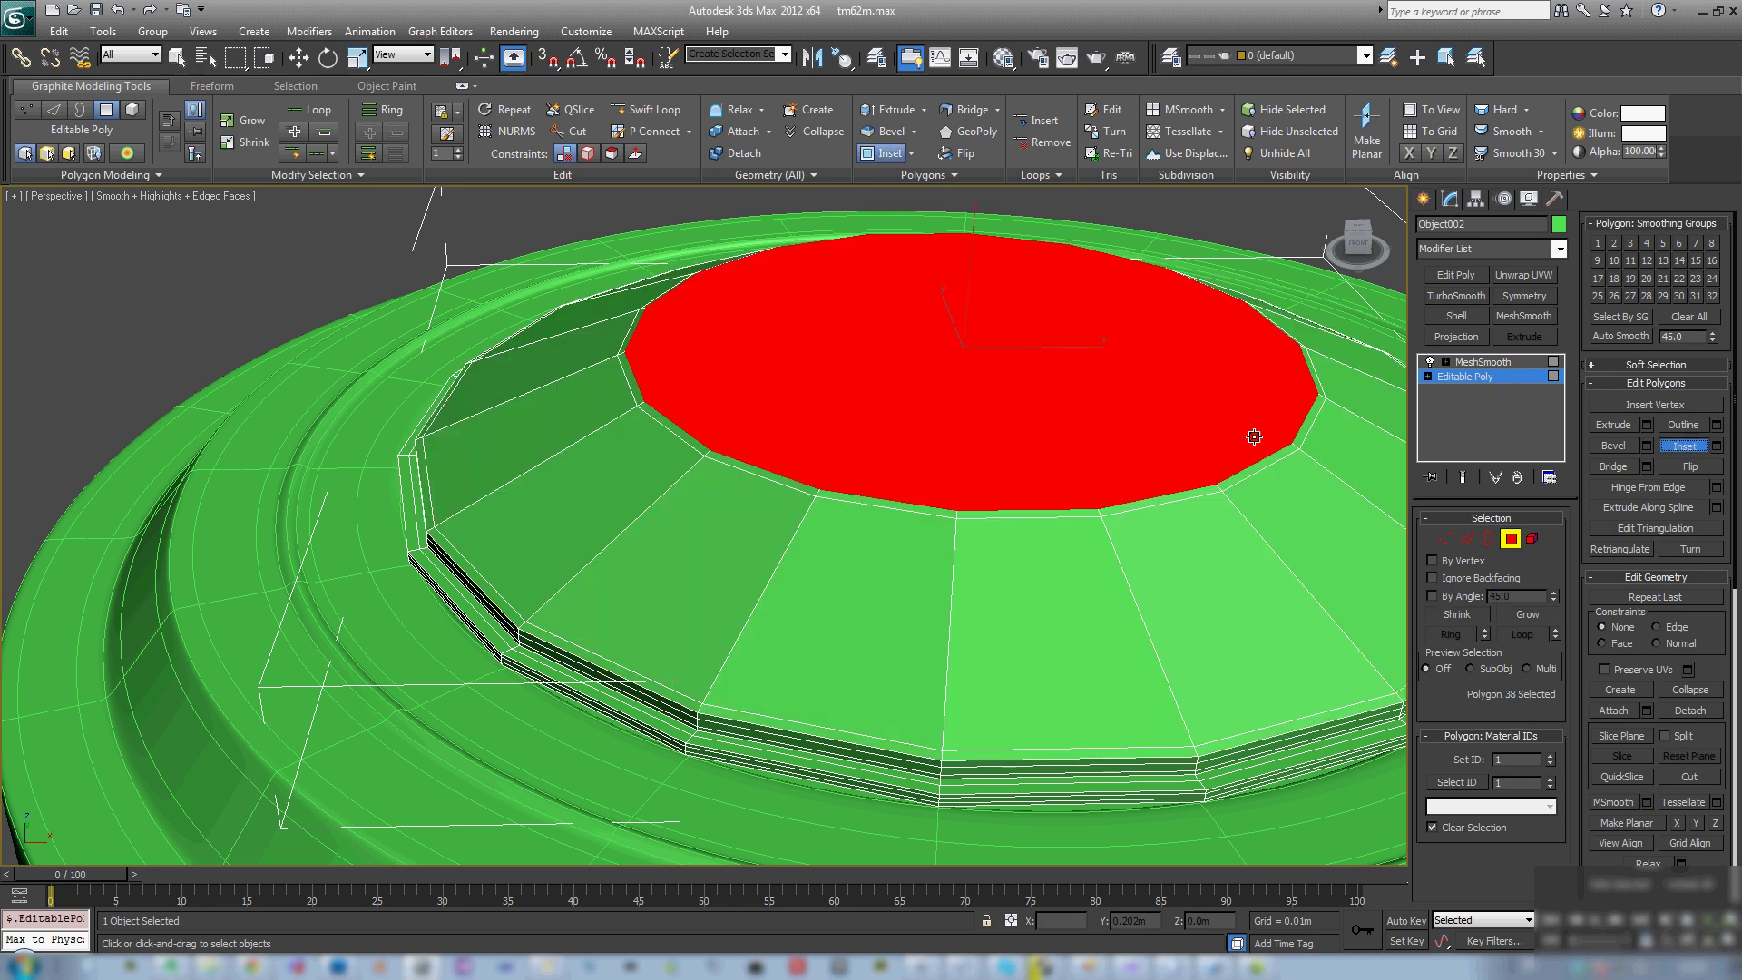
pyautogui.moveTo(1159, 446); pyautogui.dragTo(1169, 522)
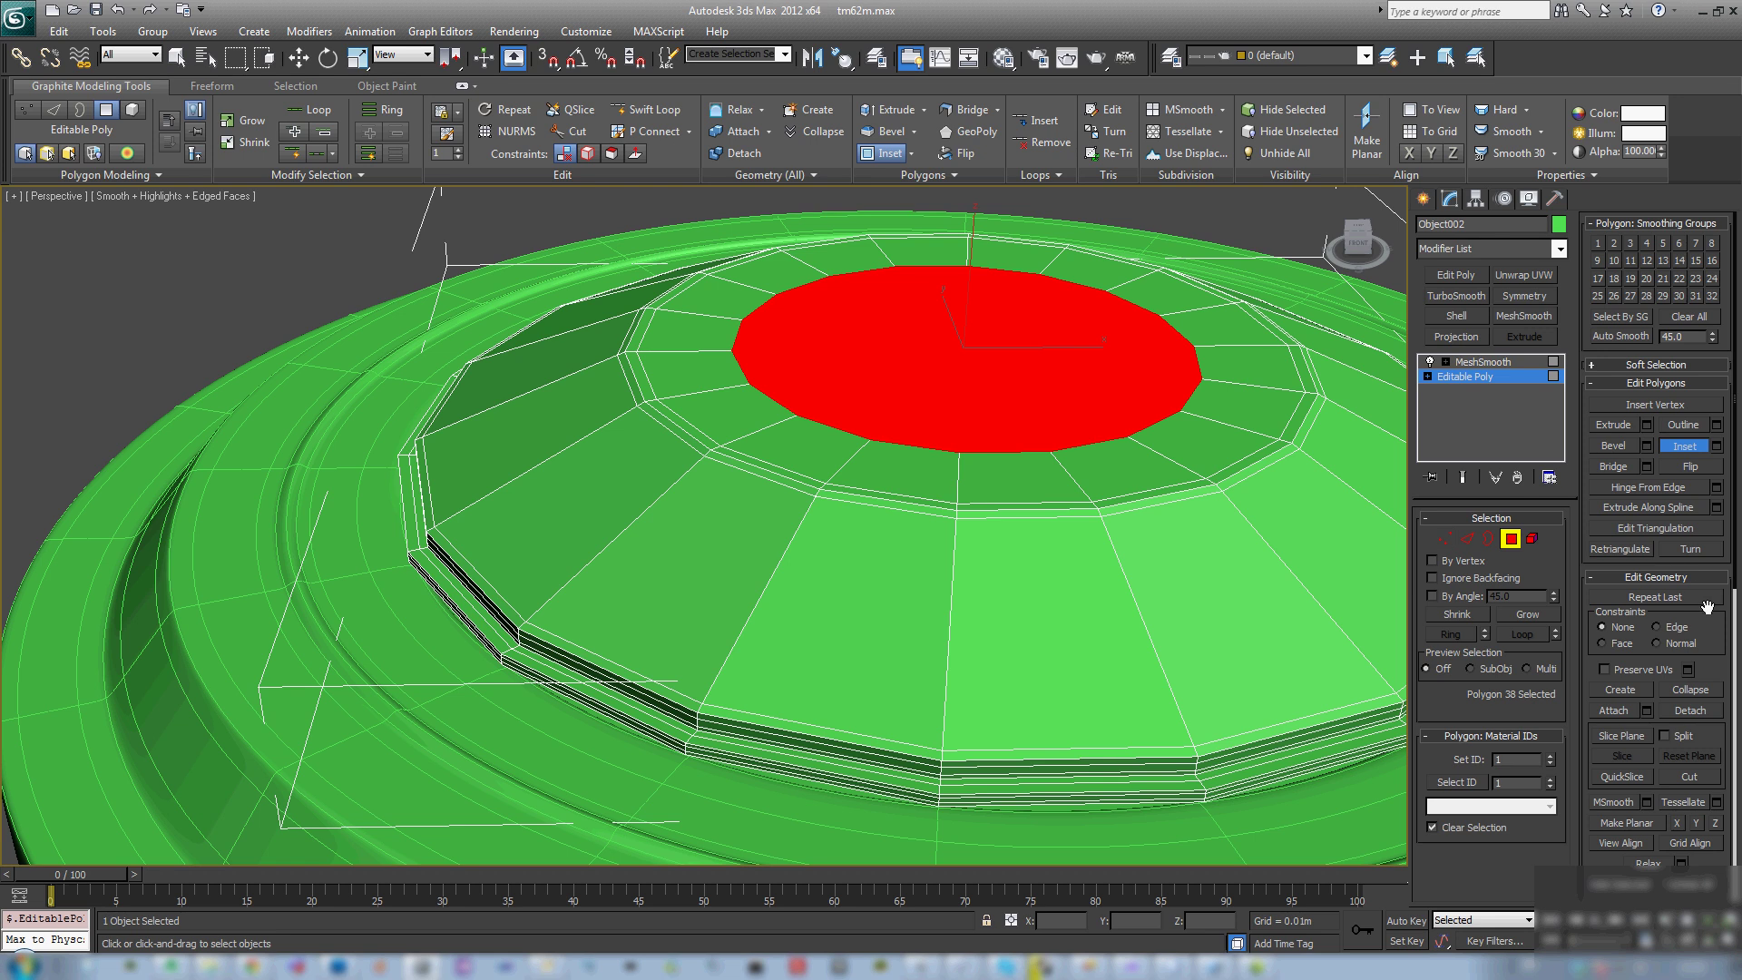
# Step: Collapse the inner top polygon to a center point and leave polygon editing
pyautogui.click(1689, 690)
pyautogui.click(1510, 538)
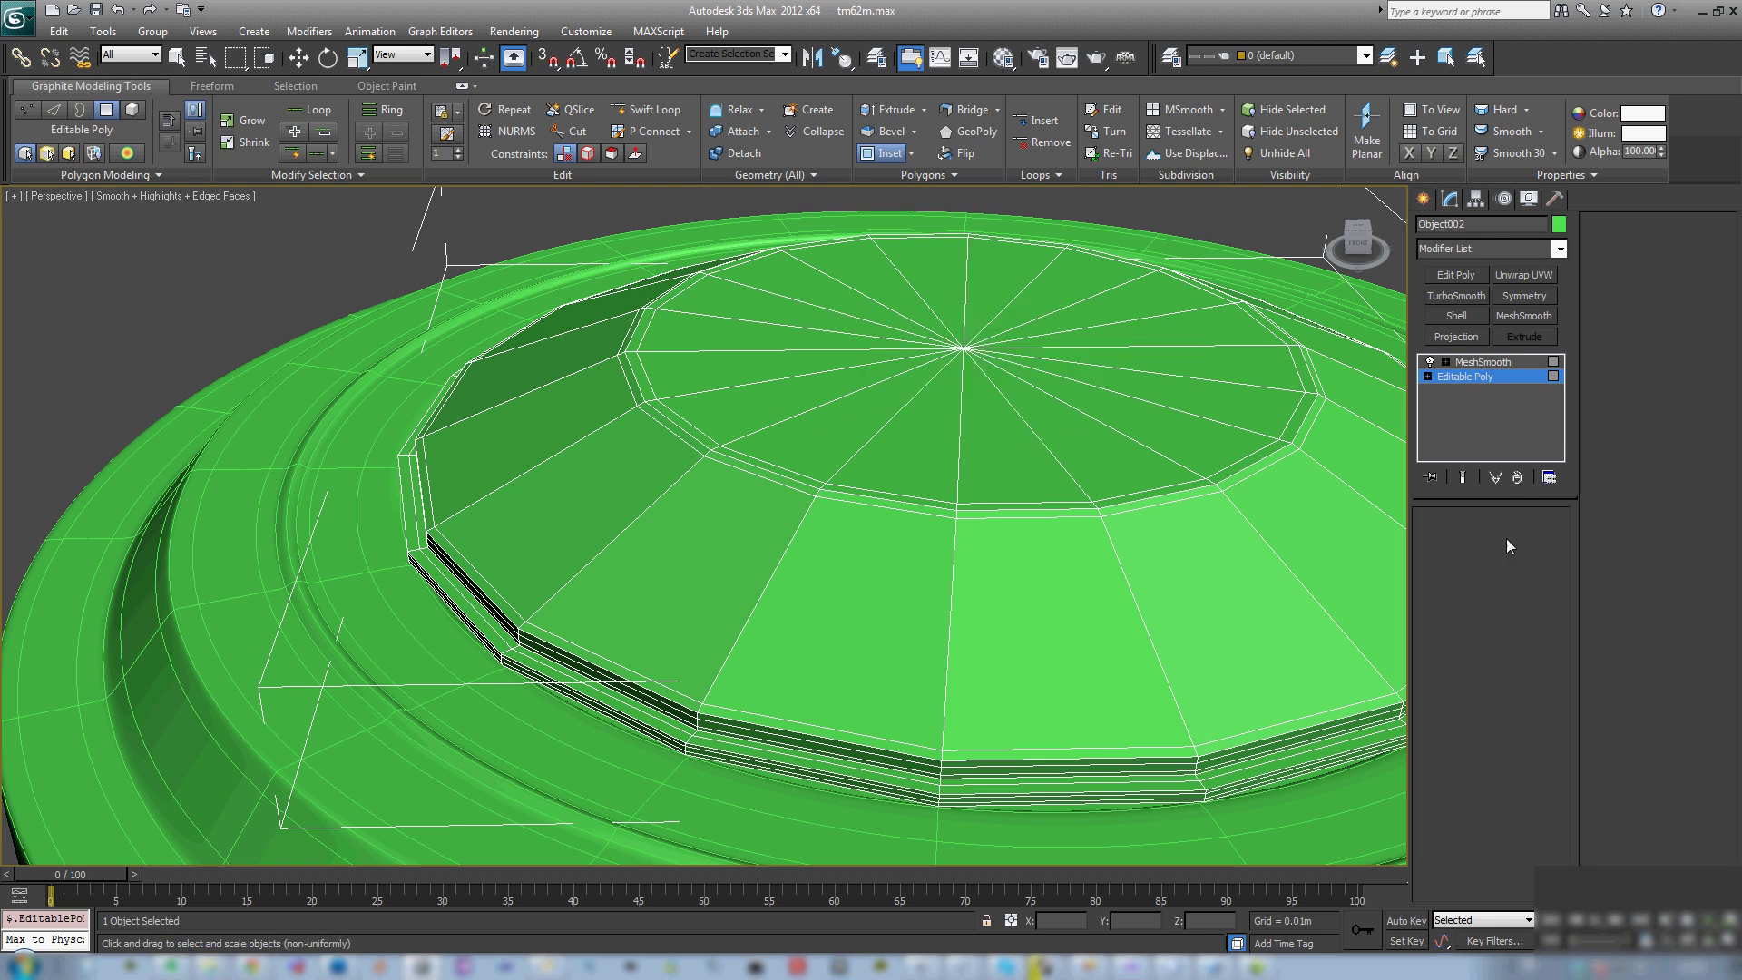
pyautogui.keyDown('alt'); pyautogui.moveTo(933, 501); pyautogui.dragTo(954, 469, button='middle'); pyautogui.keyUp('alt')
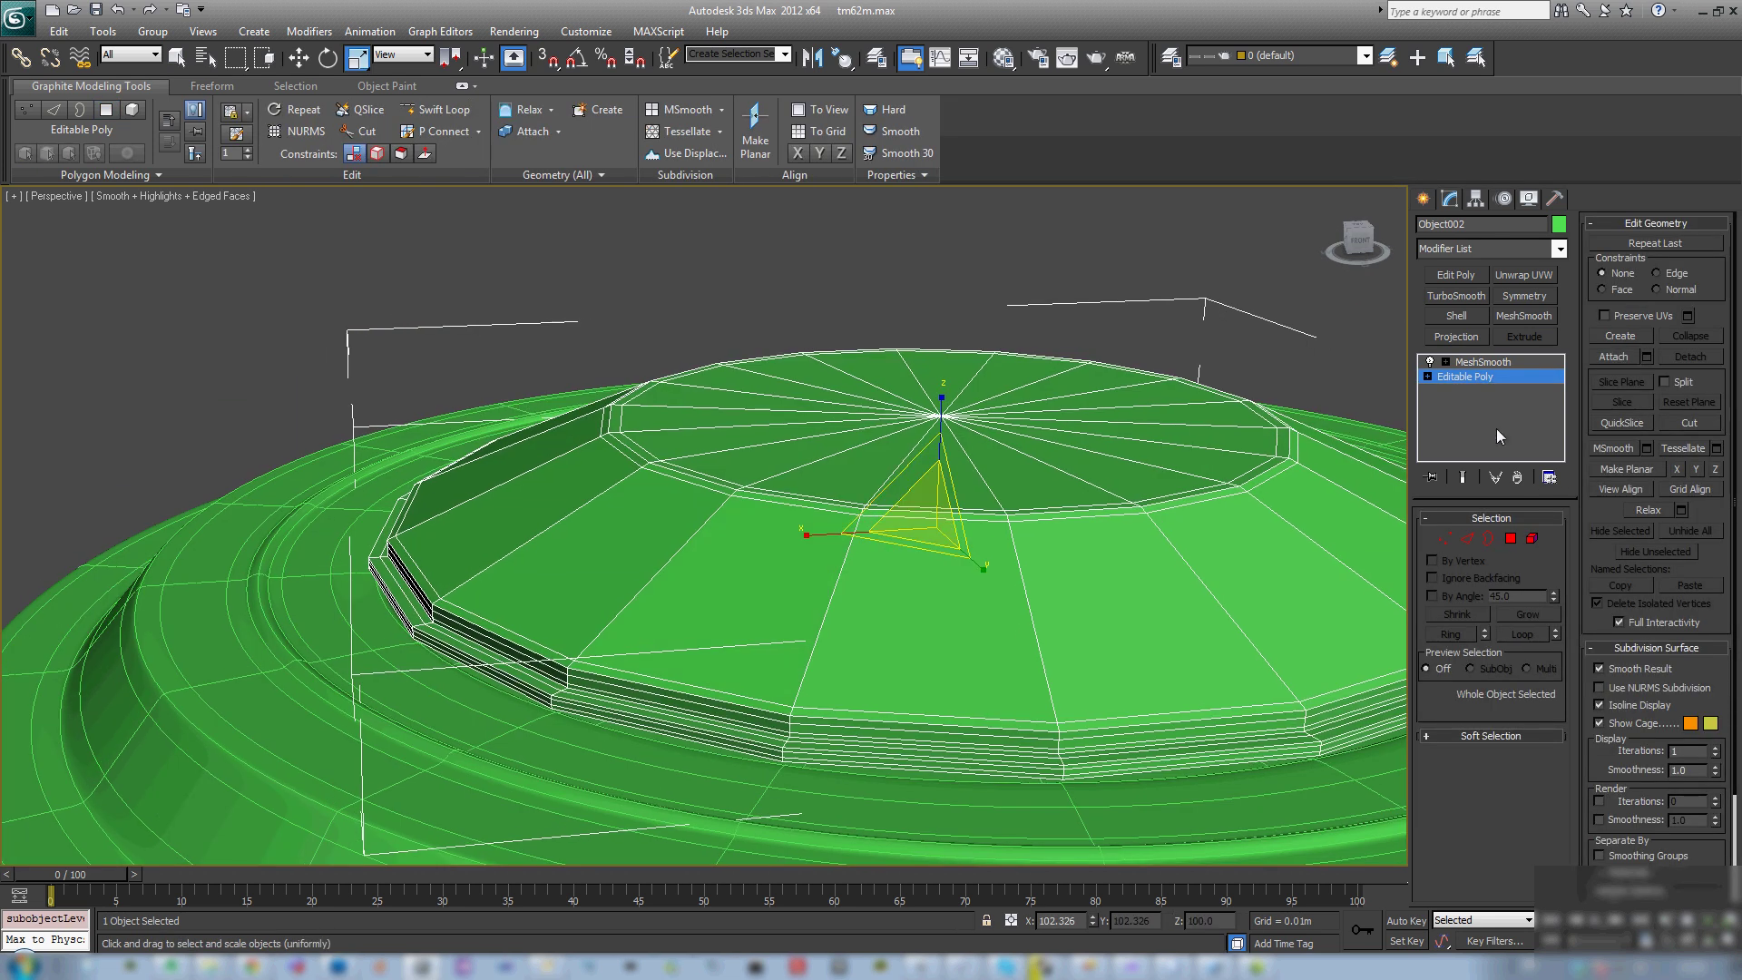
# Step: Return to the MeshSmooth modifier and raise its subdivision iterations
pyautogui.click(1495, 363)
pyautogui.keyDown('alt'); pyautogui.moveTo(876, 564); pyautogui.dragTo(773, 499, button='middle'); pyautogui.keyUp('alt')
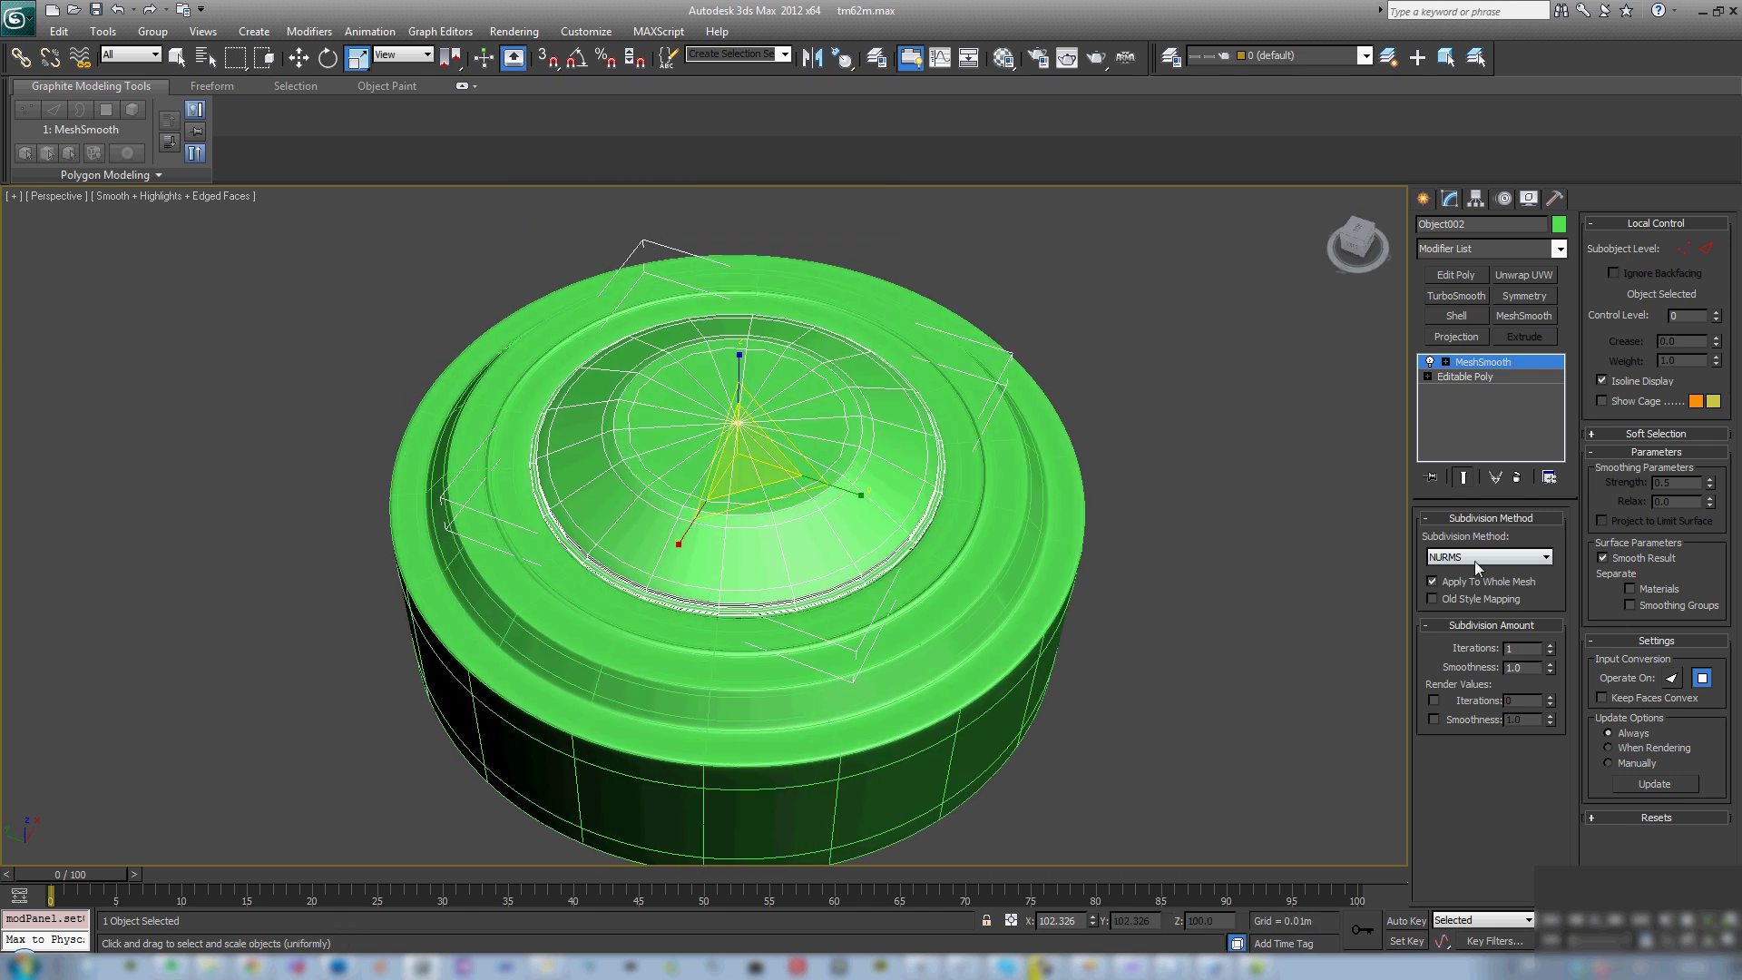
pyautogui.click(1551, 645)
pyautogui.click(1552, 645)
# Step: Select both the cylinder body and the tapered cap together
pyautogui.moveTo(912, 533); pyautogui.dragTo(988, 469, button='middle')
pyautogui.scroll(-3, 832, 551)
pyautogui.moveTo(1113, 715); pyautogui.dragTo(540, 251)
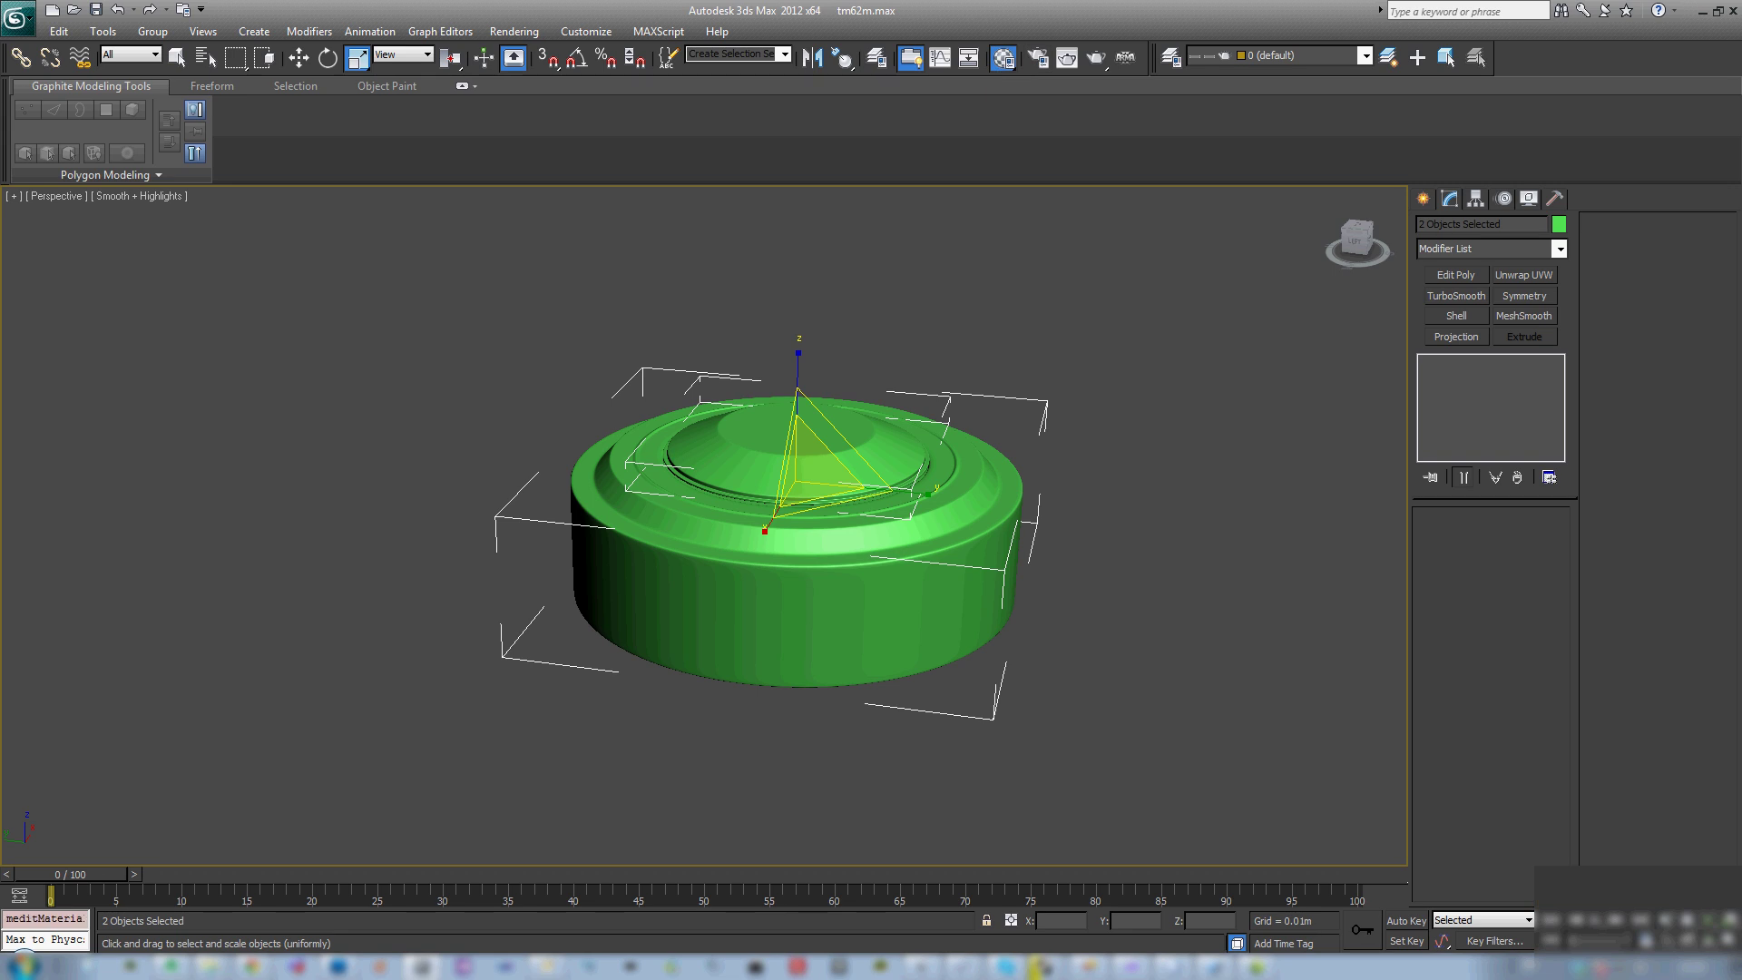
# Step: Assign the grey 01 - Default material to both the cylinder body and the cap
pyautogui.press('m')
pyautogui.click(1242, 458)
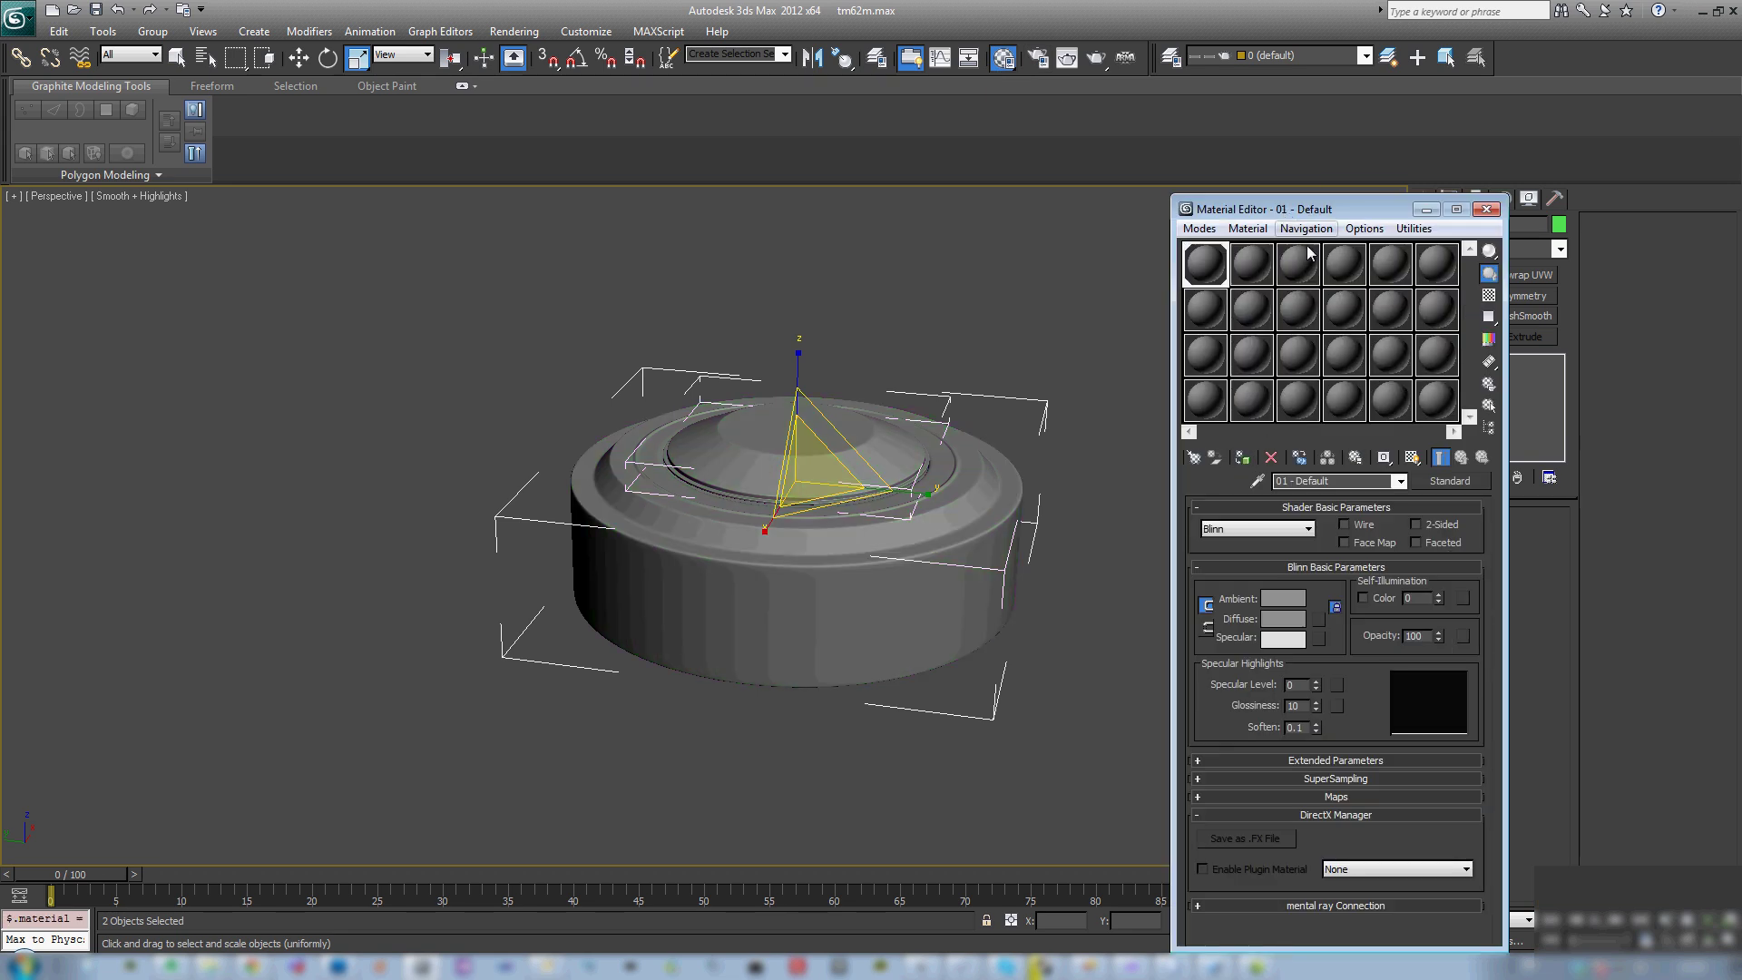
pyautogui.click(1484, 210)
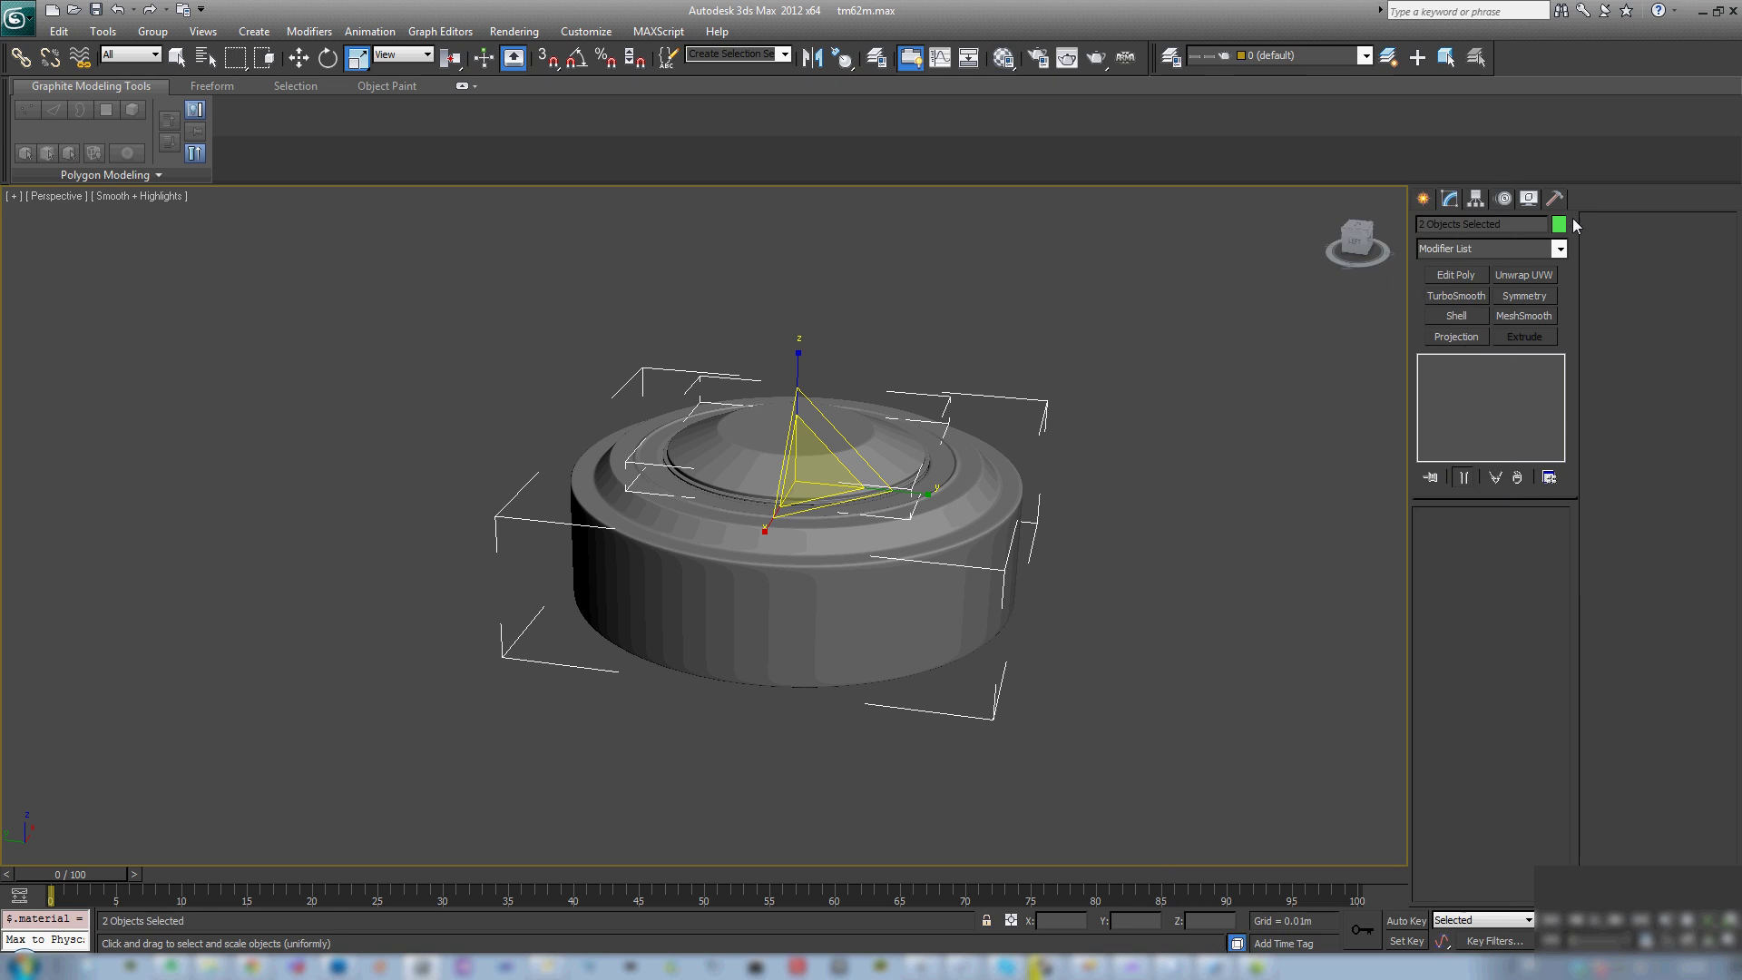
# Step: Set the object color of both selected objects to black and clear the selection
pyautogui.click(1558, 224)
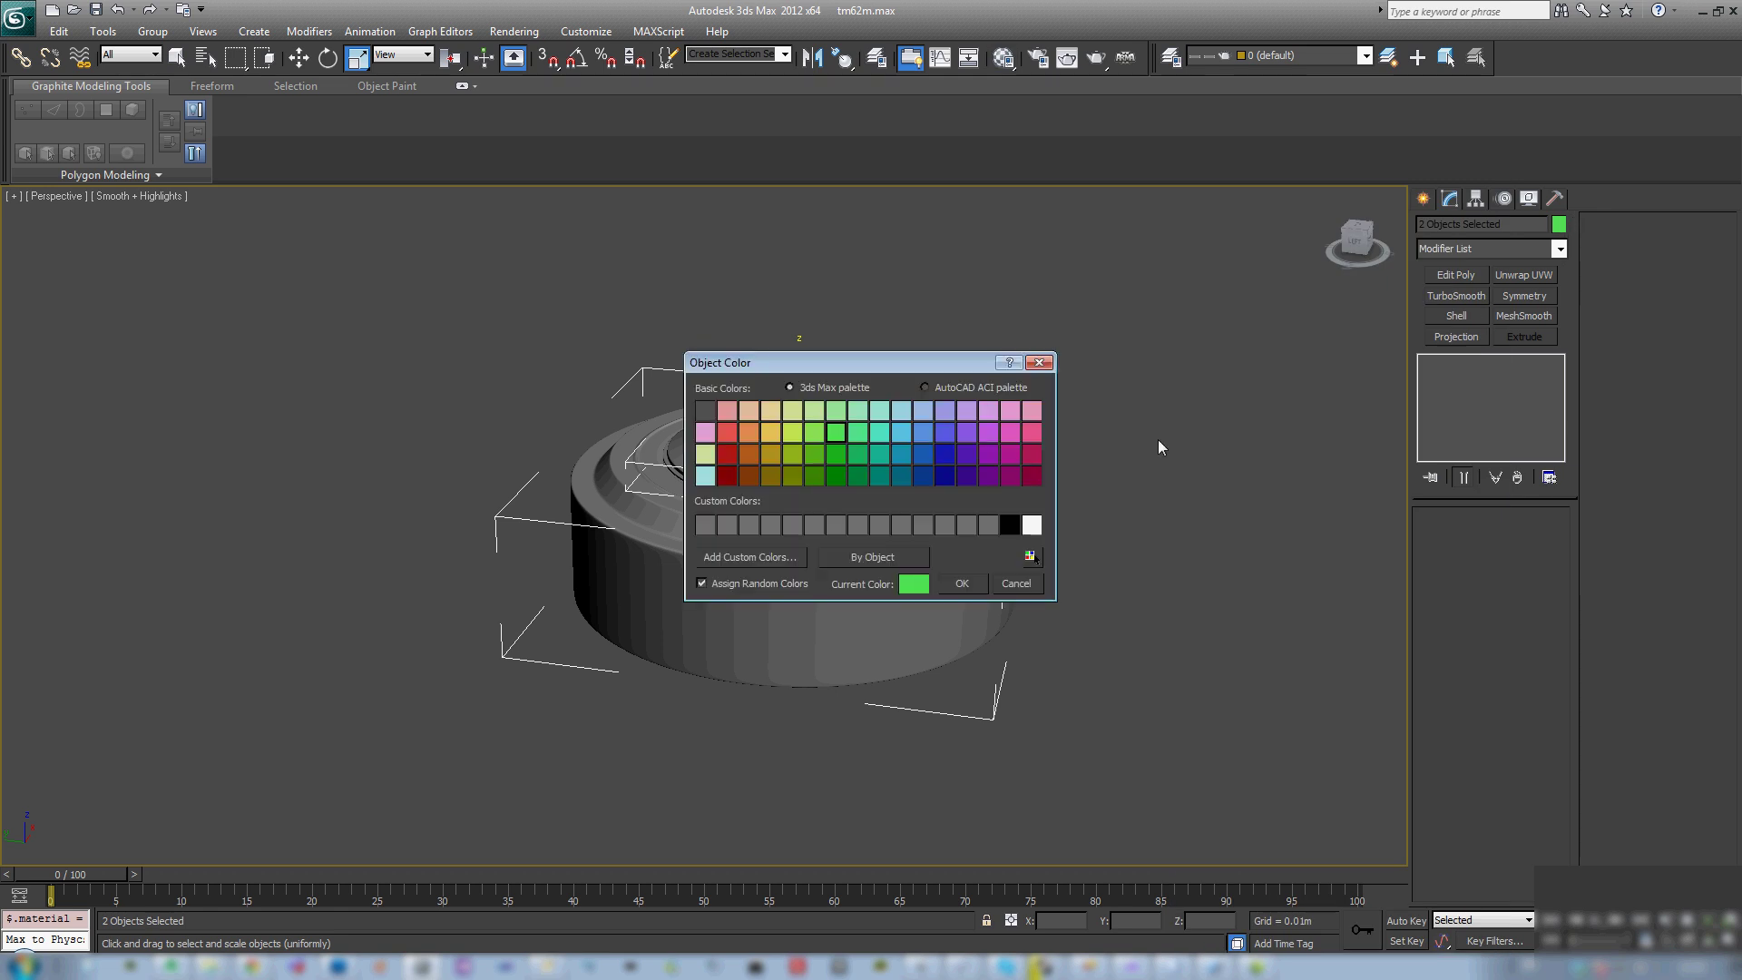
pyautogui.click(1010, 524)
pyautogui.click(962, 583)
pyautogui.click(1209, 513)
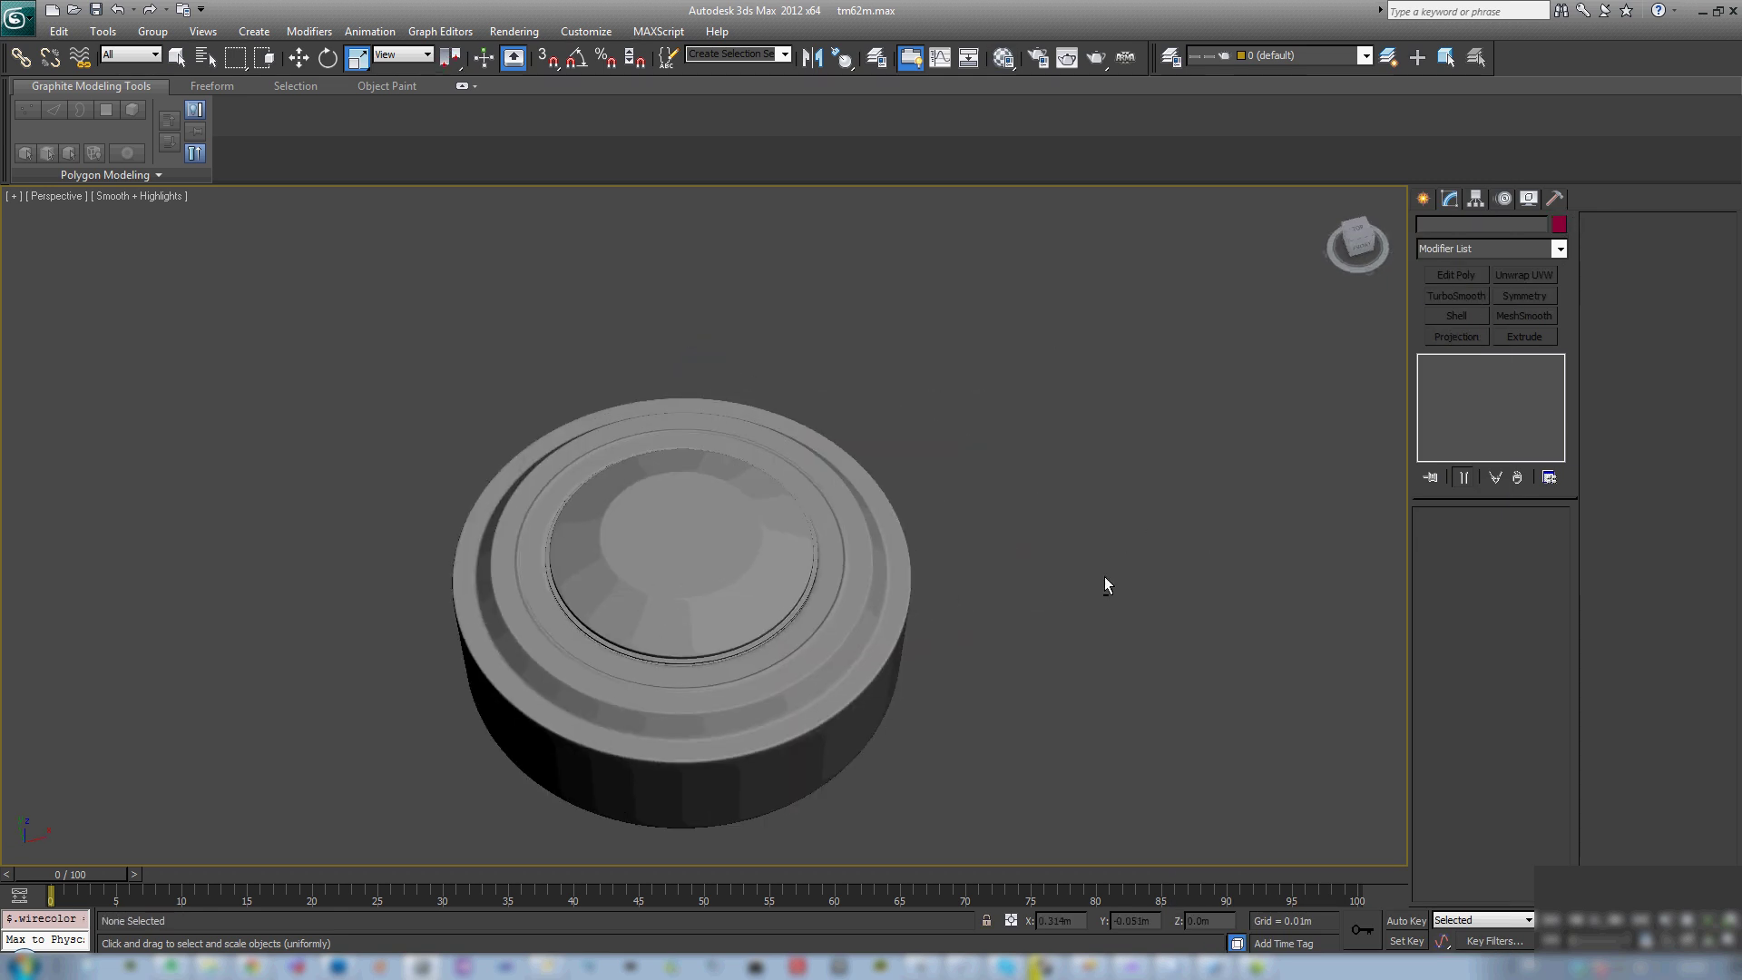
# Step: Select the tapered cap and save the scene
pyautogui.click(672, 618)
pyautogui.scroll(5, 673, 608)
pyautogui.keyDown('alt'); pyautogui.moveTo(774, 563); pyautogui.dragTo(954, 519, button='middle'); pyautogui.keyUp('alt')
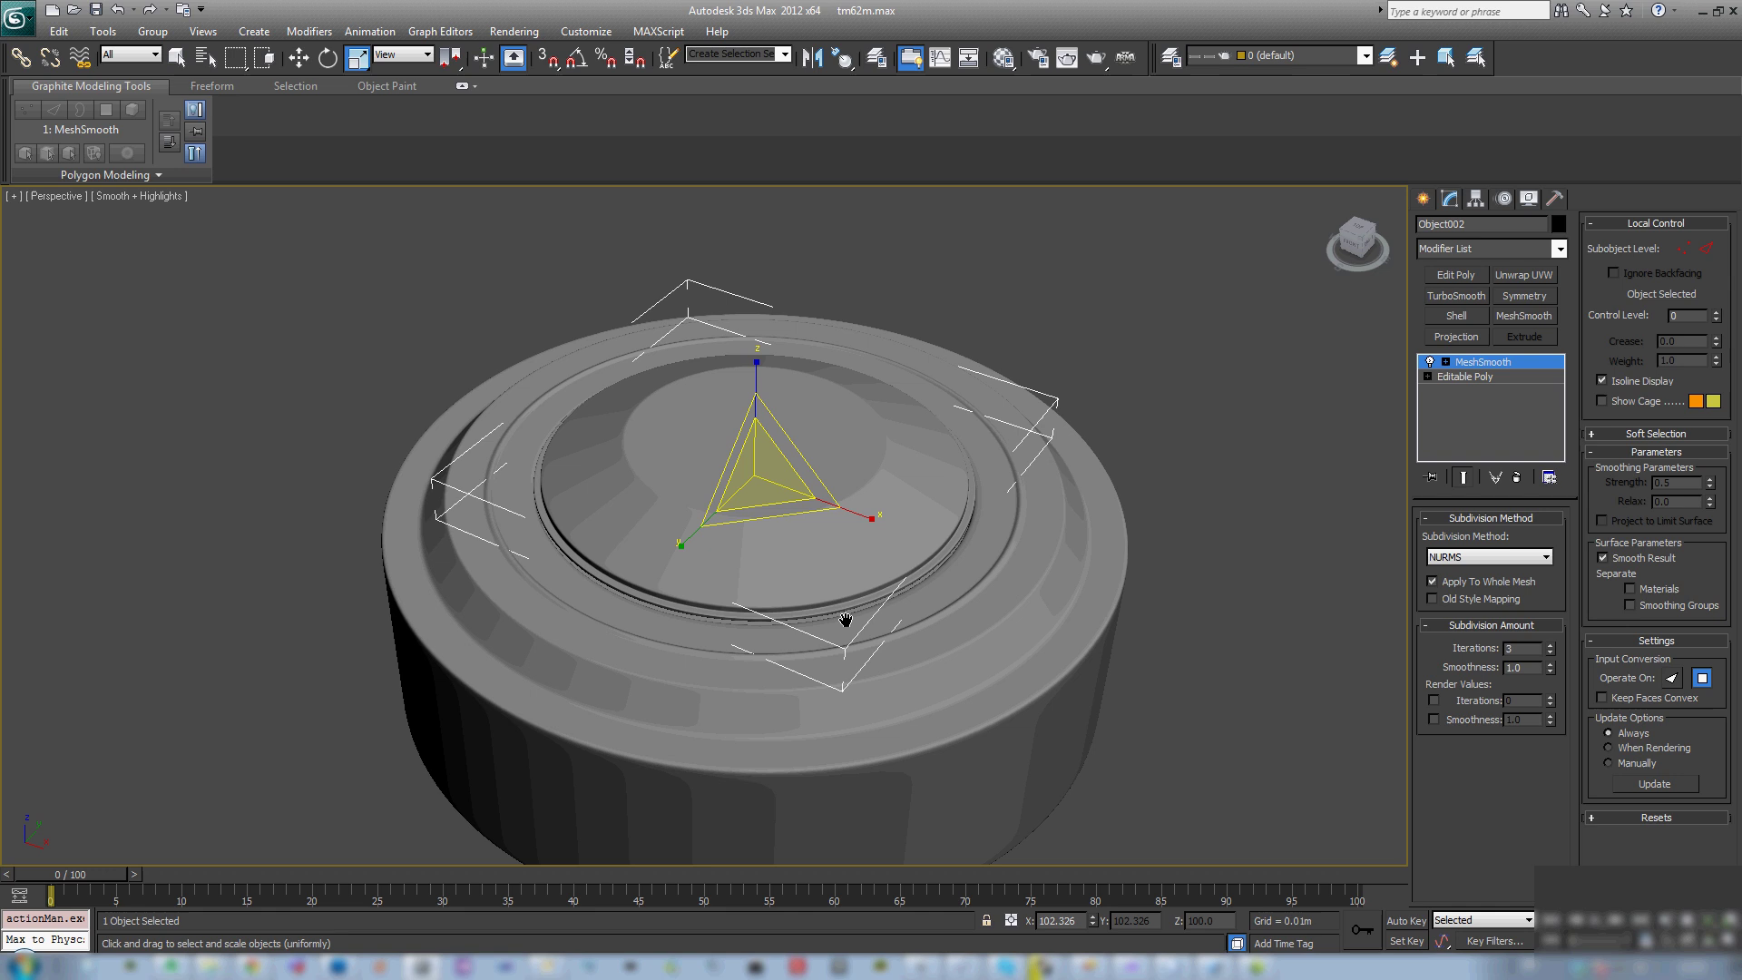
pyautogui.scroll(3, 805, 539)
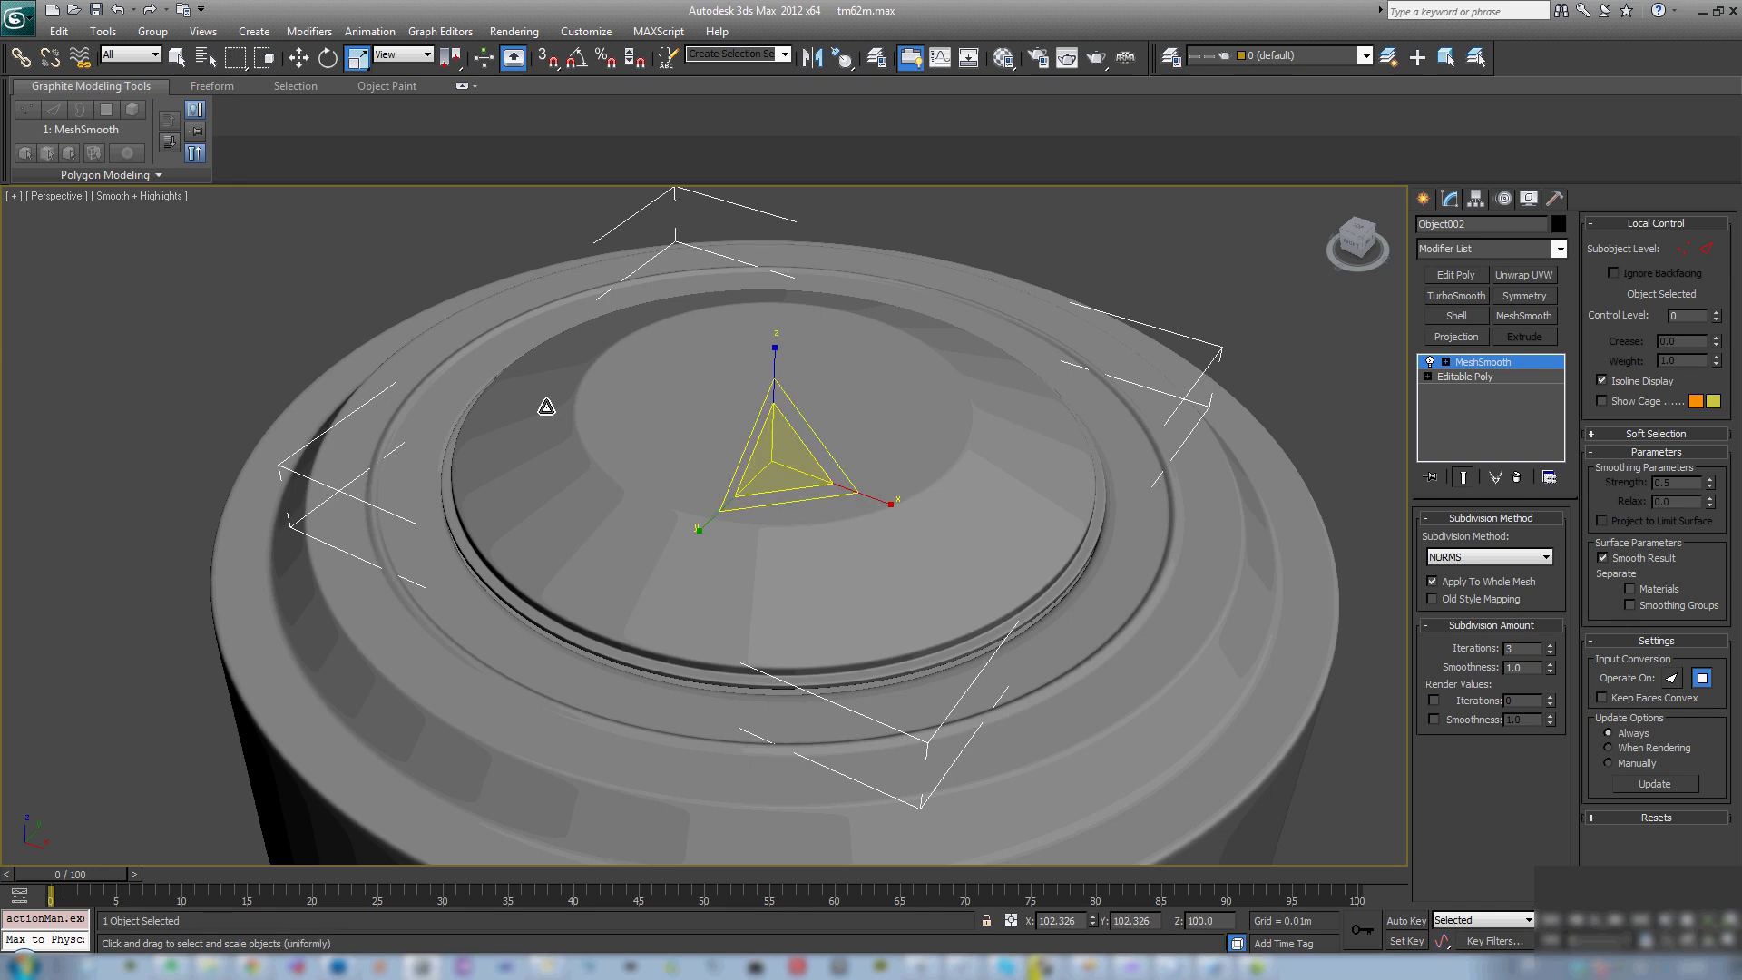
pyautogui.click(95, 13)
# Step: Enter polygon editing on the cap's base Editable Poly and select three adjacent triangles of its flat top
pyautogui.keyDown('alt'); pyautogui.moveTo(754, 439); pyautogui.dragTo(860, 450, button='middle'); pyautogui.keyUp('alt')
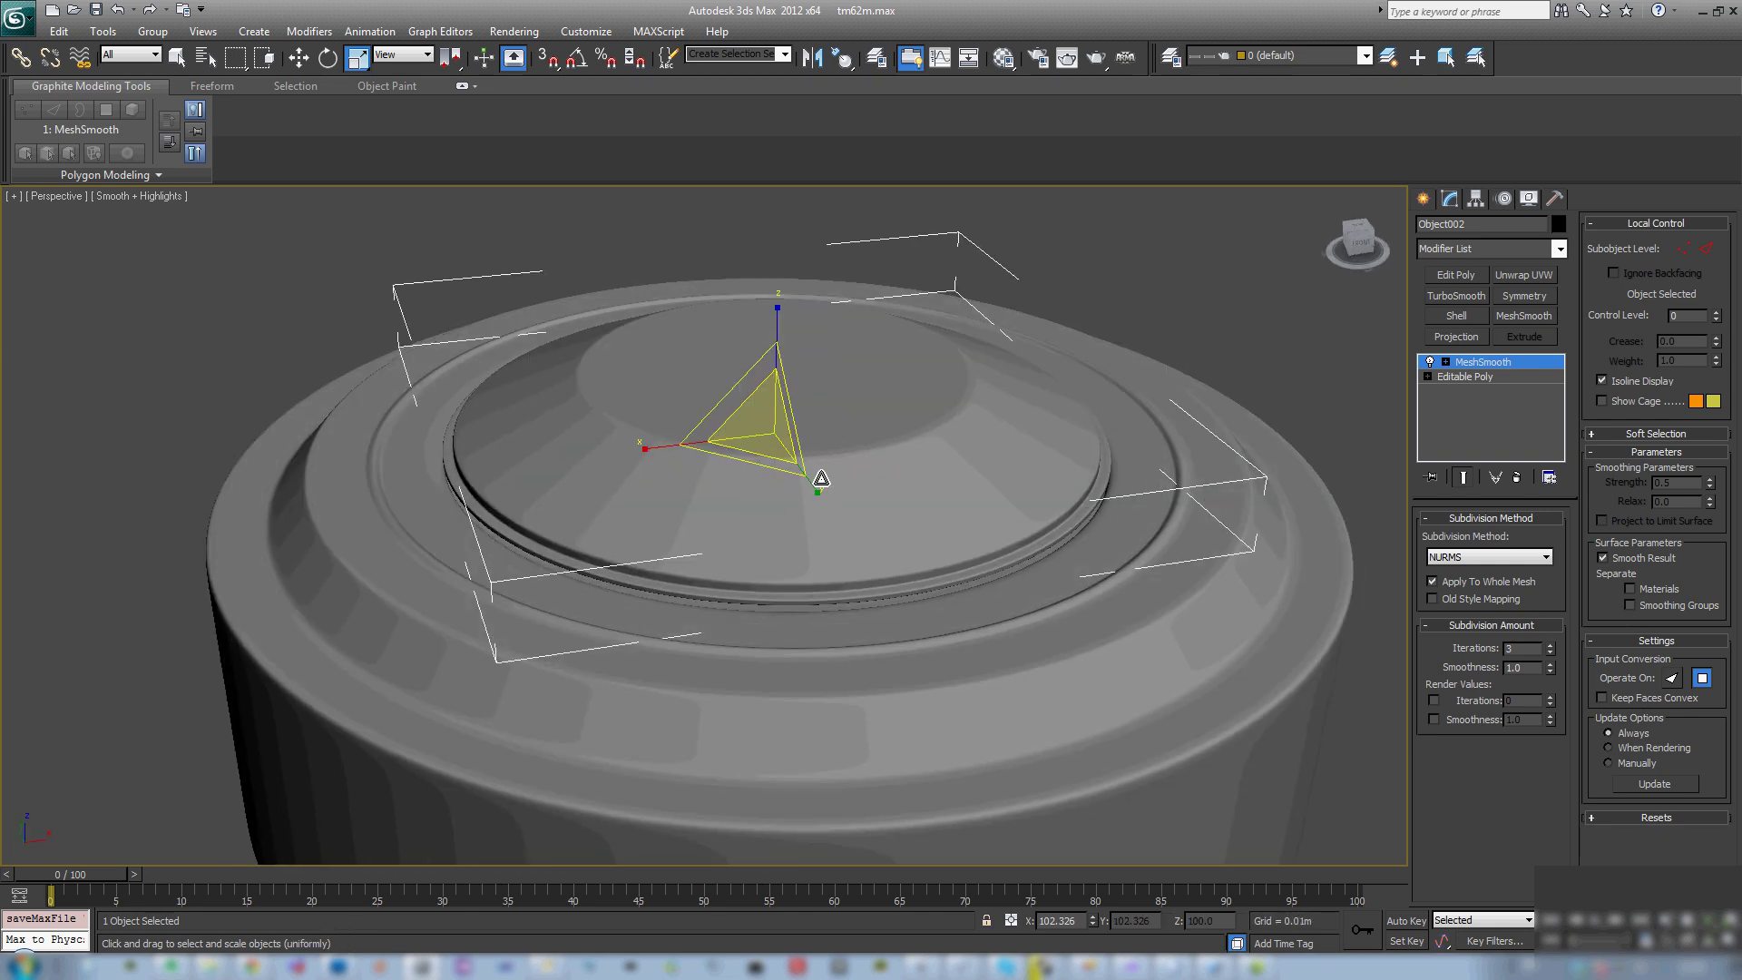
pyautogui.moveTo(851, 429); pyautogui.dragTo(869, 474, button='middle')
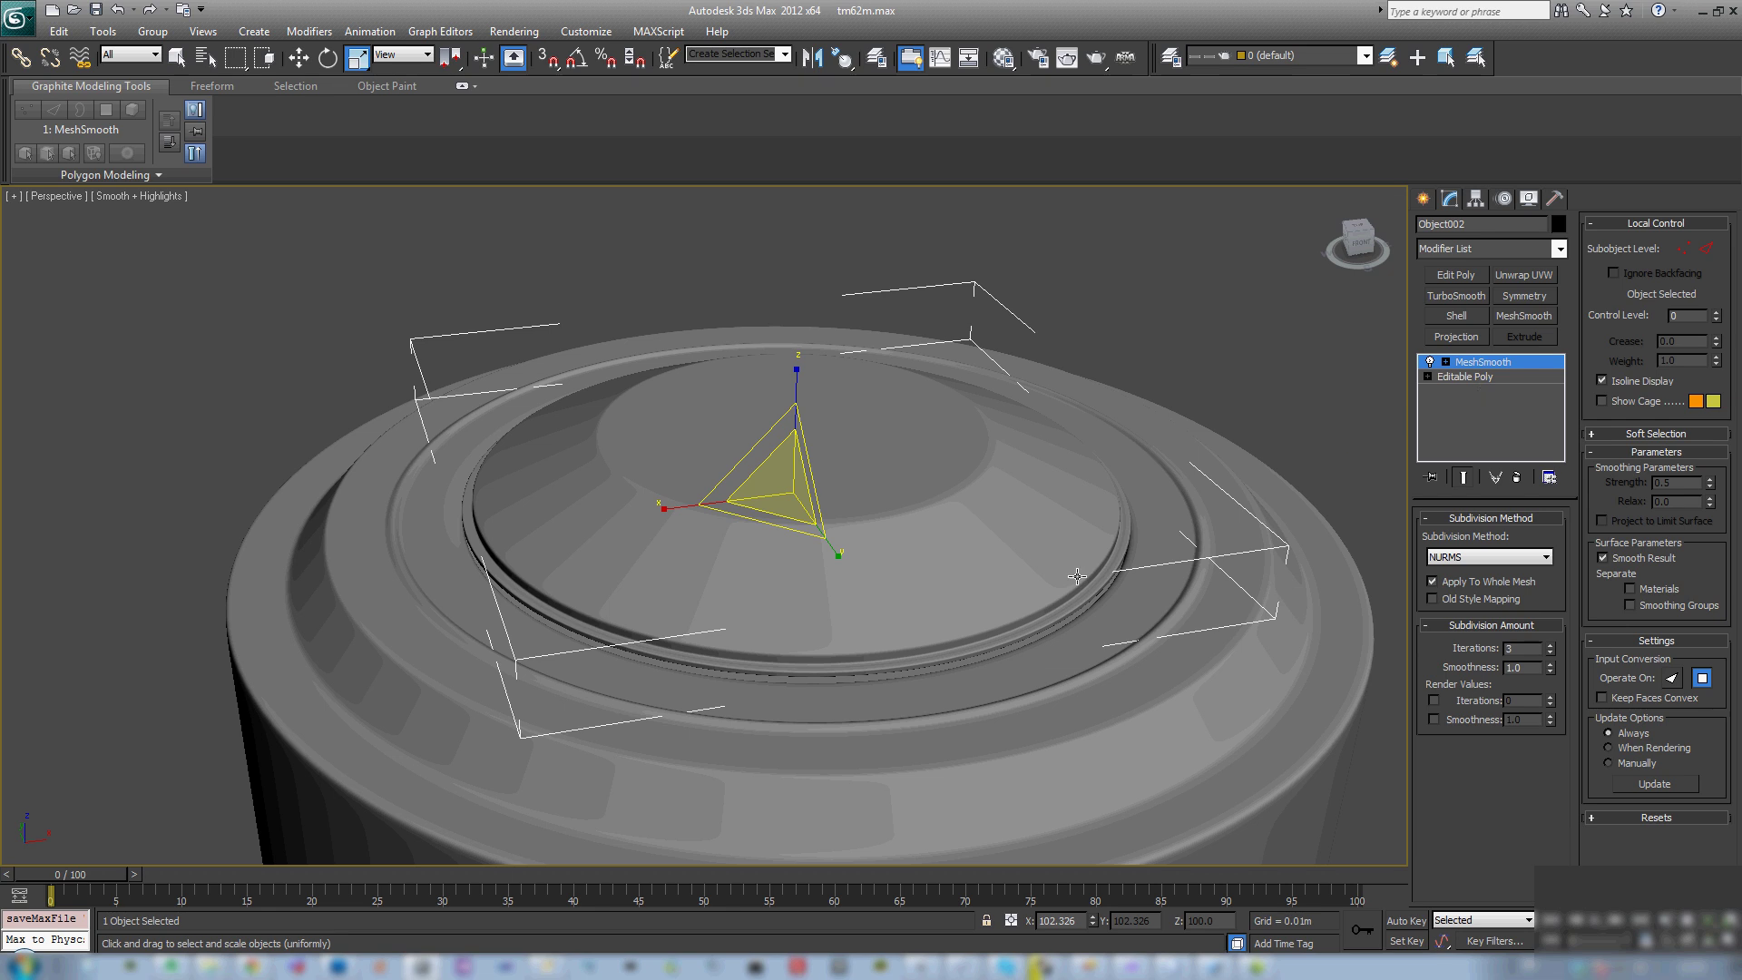
pyautogui.moveTo(845, 608)
pyautogui.keyDown('alt'); pyautogui.mouseDown(button='middle')
pyautogui.moveTo(835, 564)
pyautogui.moveTo(822, 605)
pyautogui.mouseUp(button='middle'); pyautogui.keyUp('alt')
pyautogui.click(1533, 375)
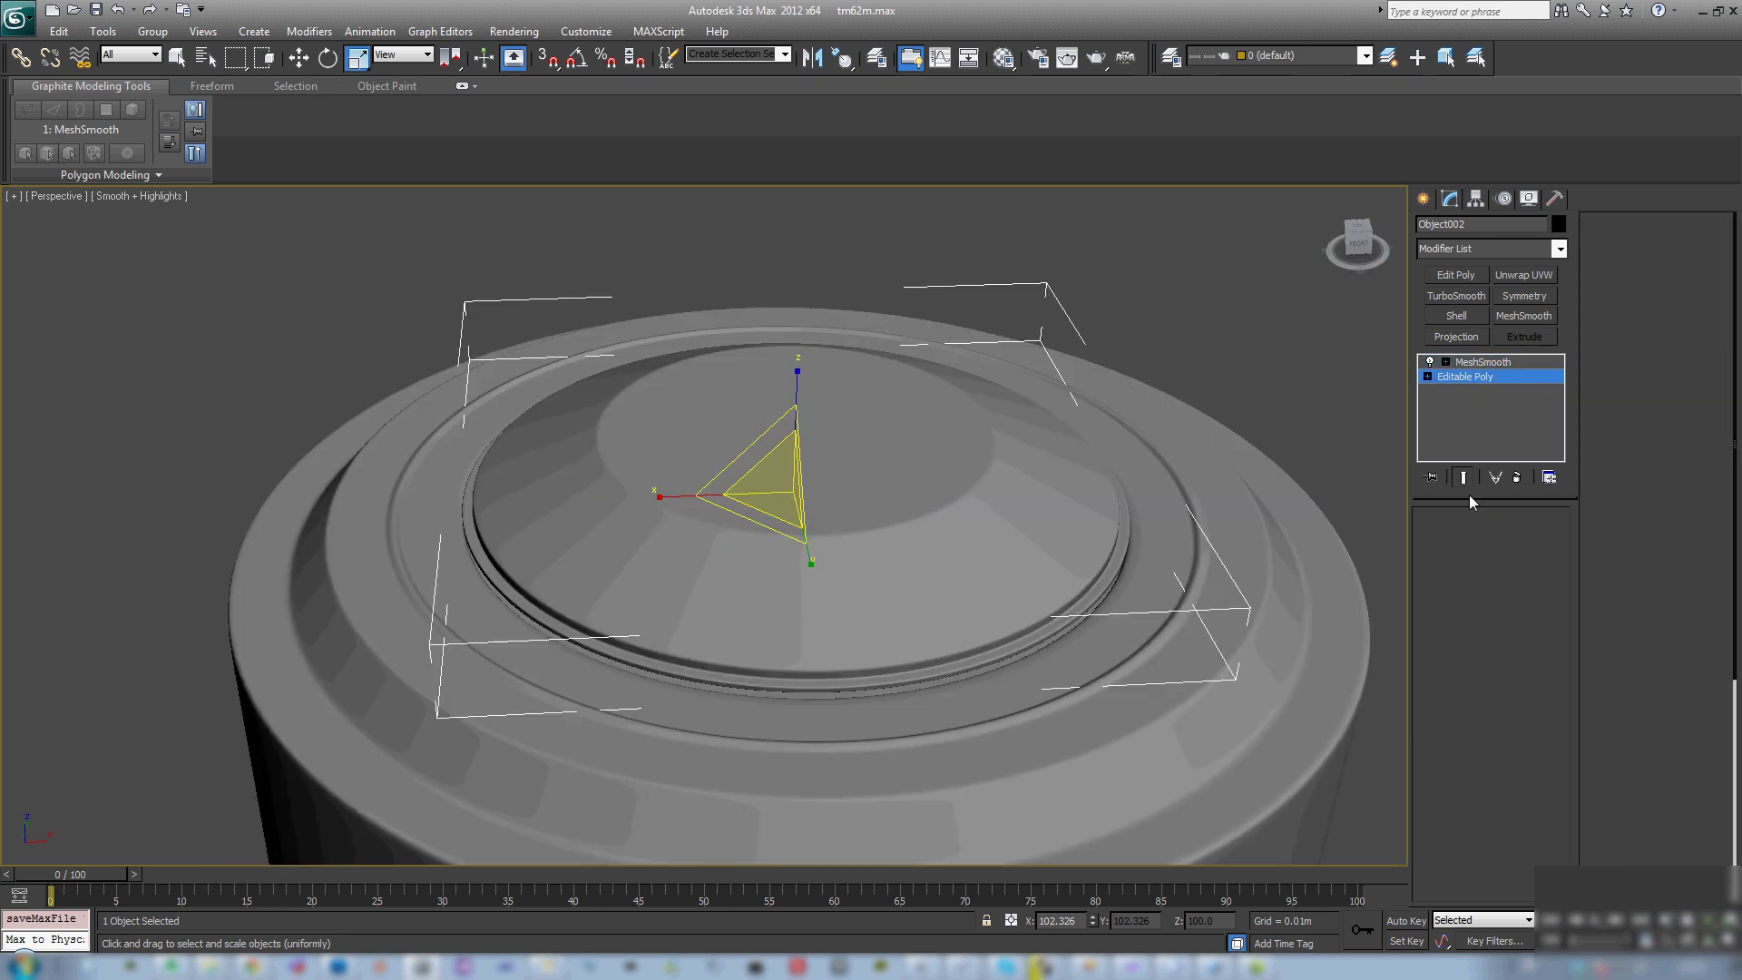
pyautogui.click(1510, 538)
pyautogui.click(856, 506)
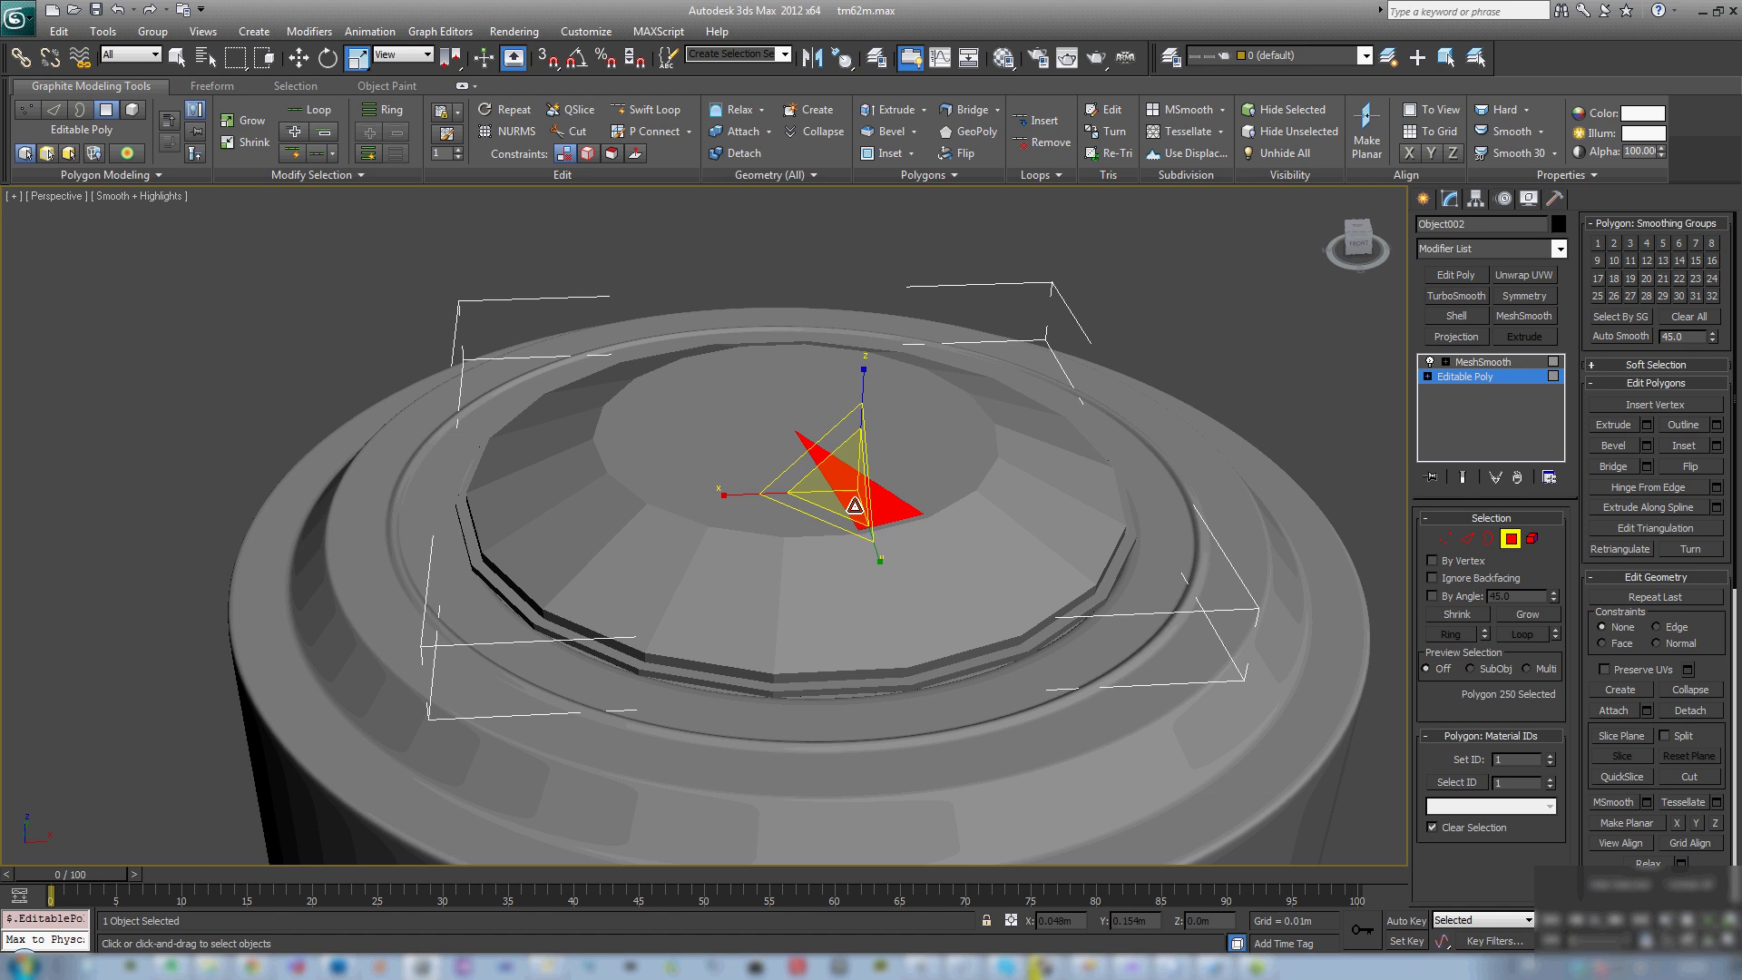
pyautogui.press('q')
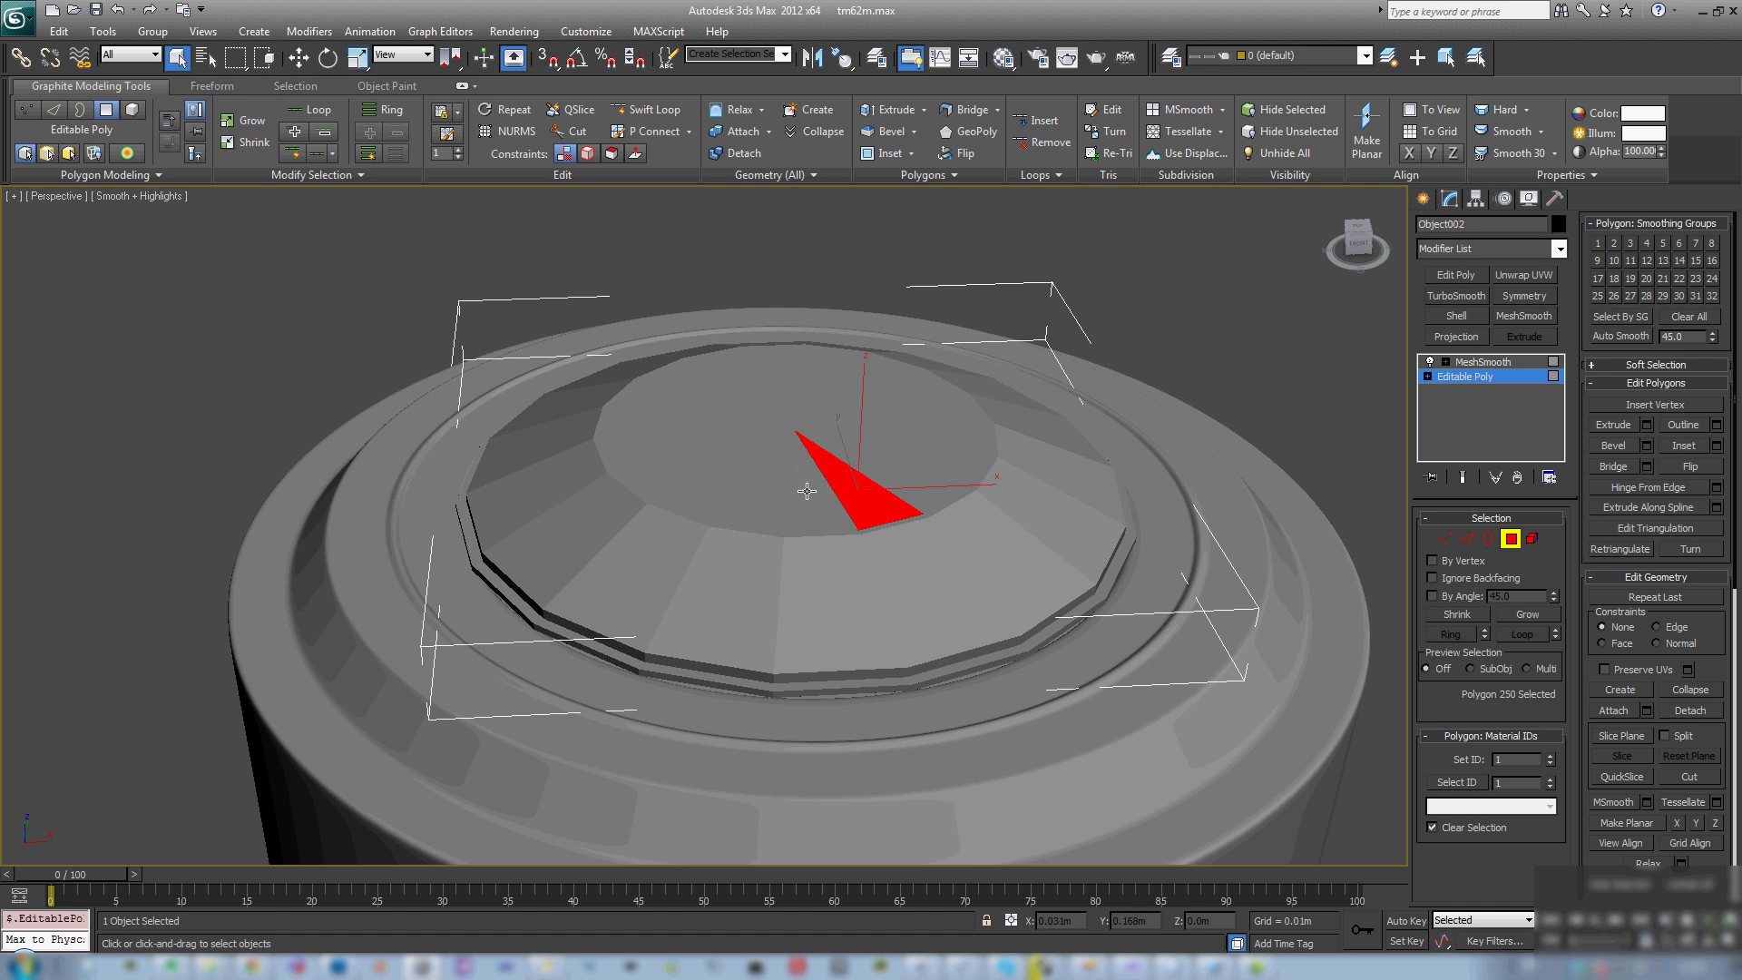
pyautogui.keyDown('ctrl'); pyautogui.click(884, 476); pyautogui.keyUp('ctrl')
pyautogui.keyDown('ctrl'); pyautogui.click(919, 440); pyautogui.keyUp('ctrl')
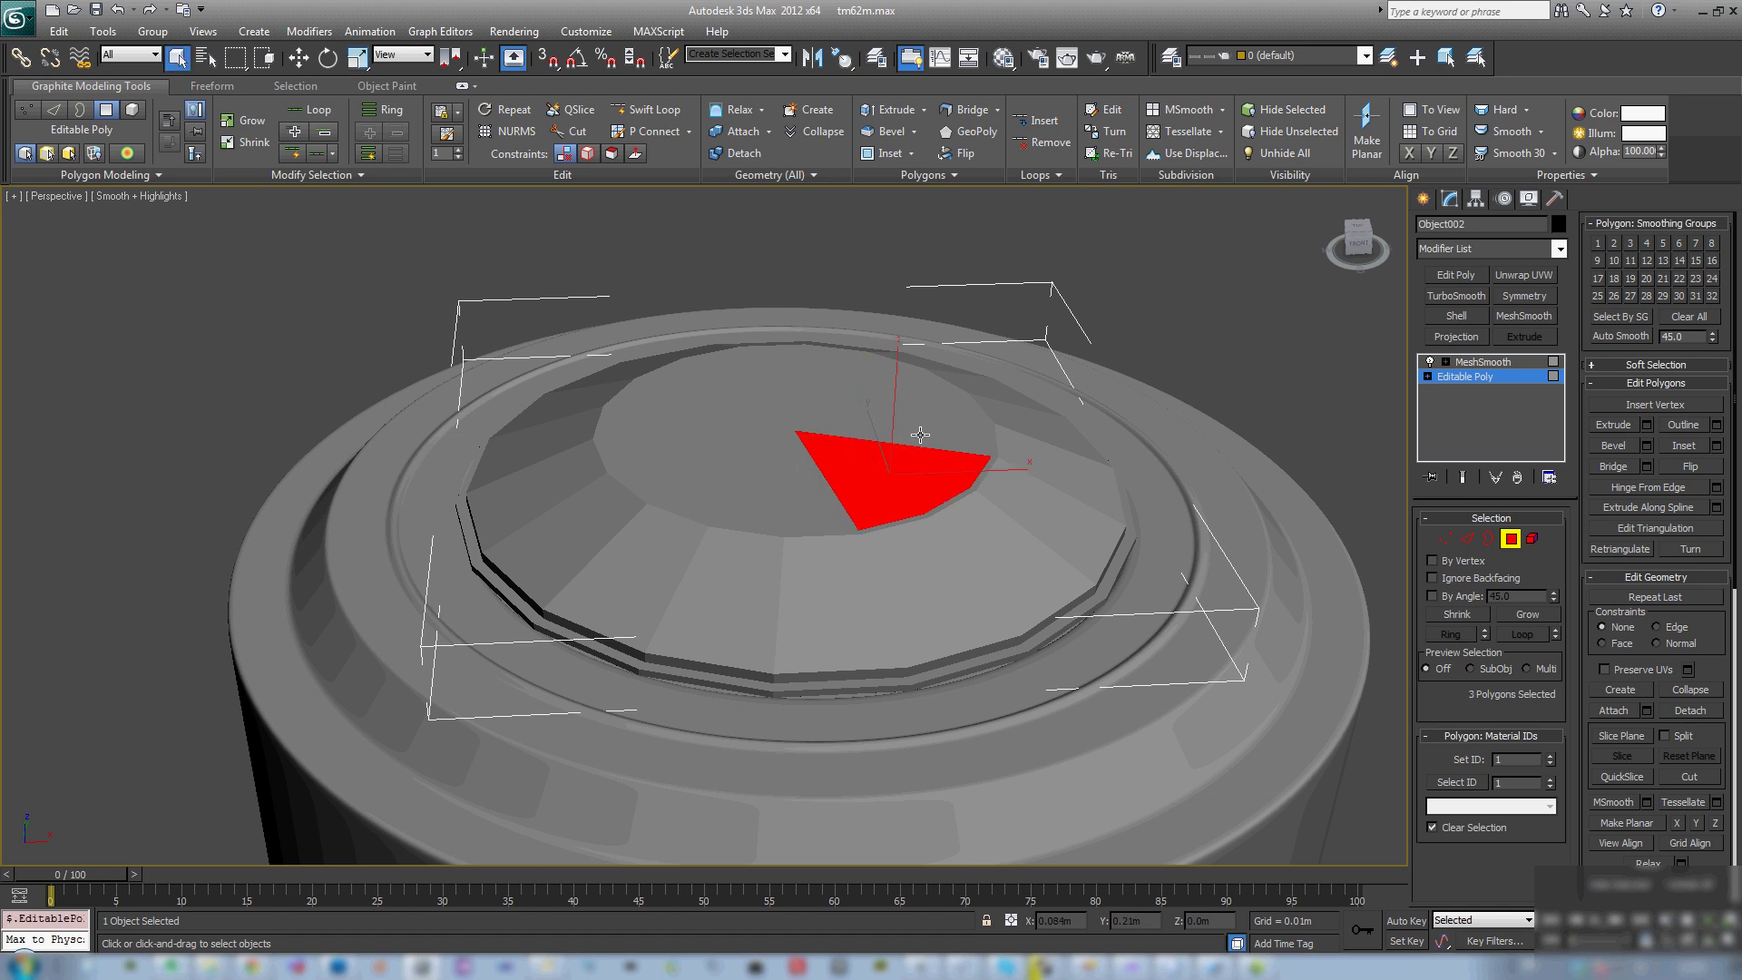
# Step: Turn on By Angle selection, set it to 2.7 and select the cap's entire flat top
pyautogui.click(1432, 596)
pyautogui.click(877, 418)
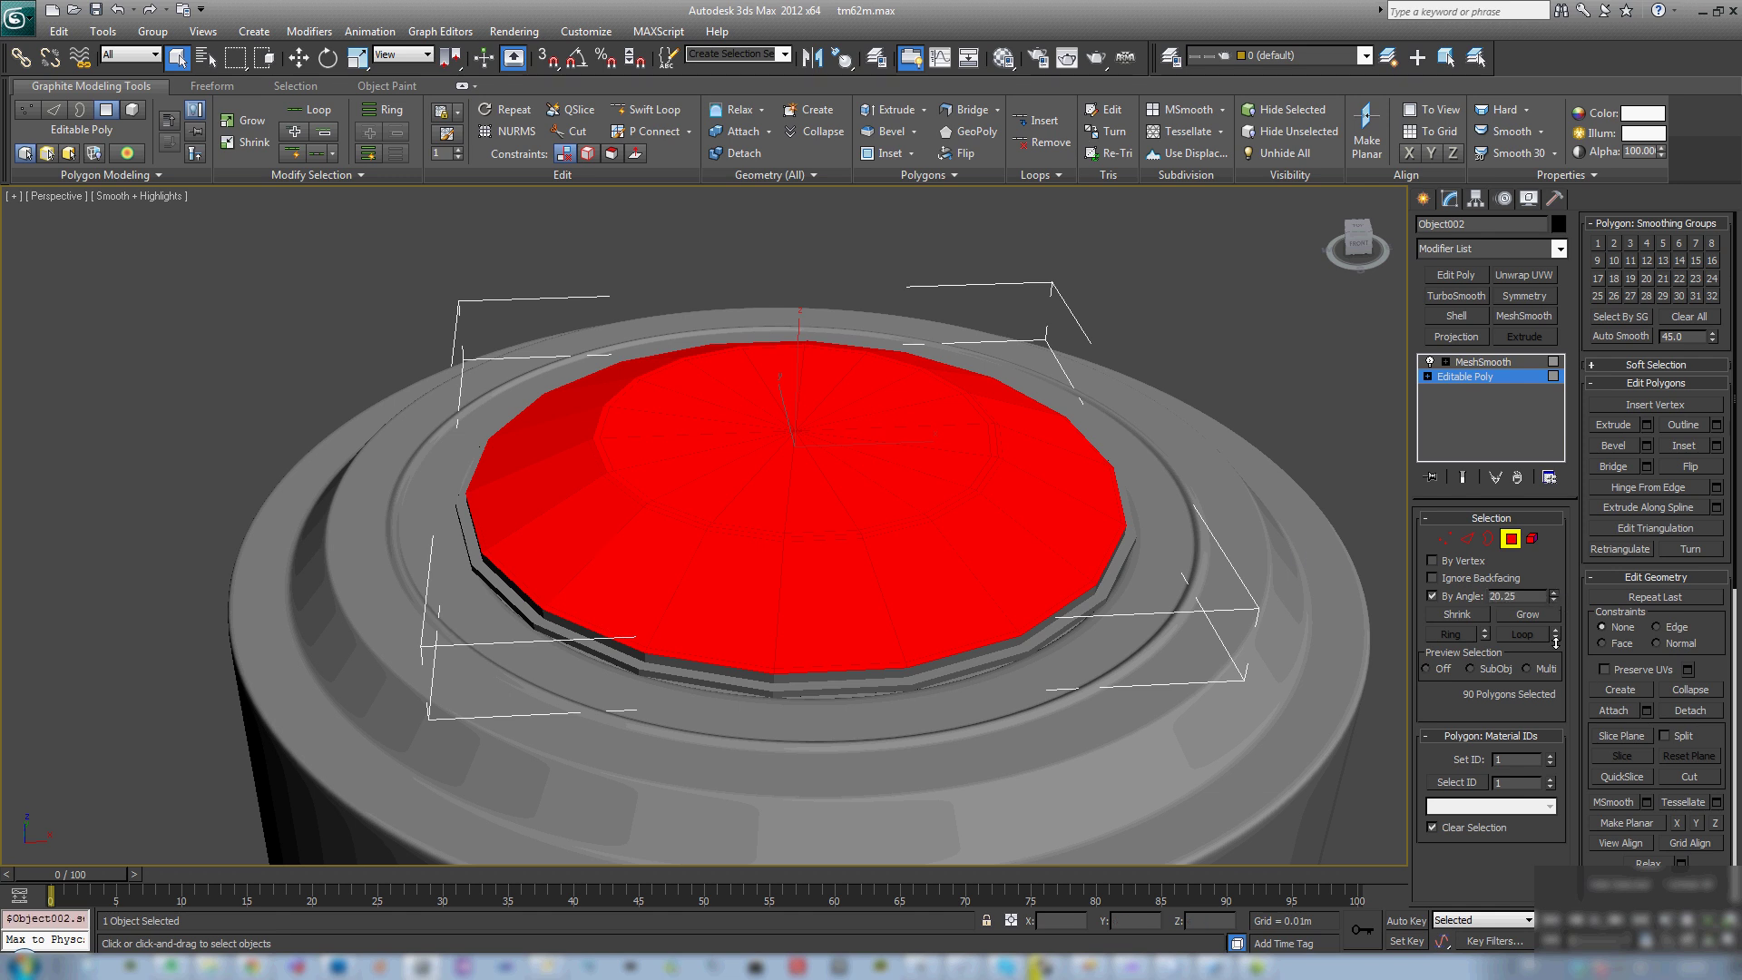
pyautogui.moveTo(1553, 596); pyautogui.dragTo(1563, 673)
pyautogui.click(826, 487)
# Step: Clone the selected top polygons slightly upward to a new object, leave polygon editing and select the cloned disc
pyautogui.keyDown('alt'); pyautogui.moveTo(811, 467); pyautogui.dragTo(838, 433, button='middle'); pyautogui.keyUp('alt')
pyautogui.scroll(2, 843, 400)
pyautogui.press('w')
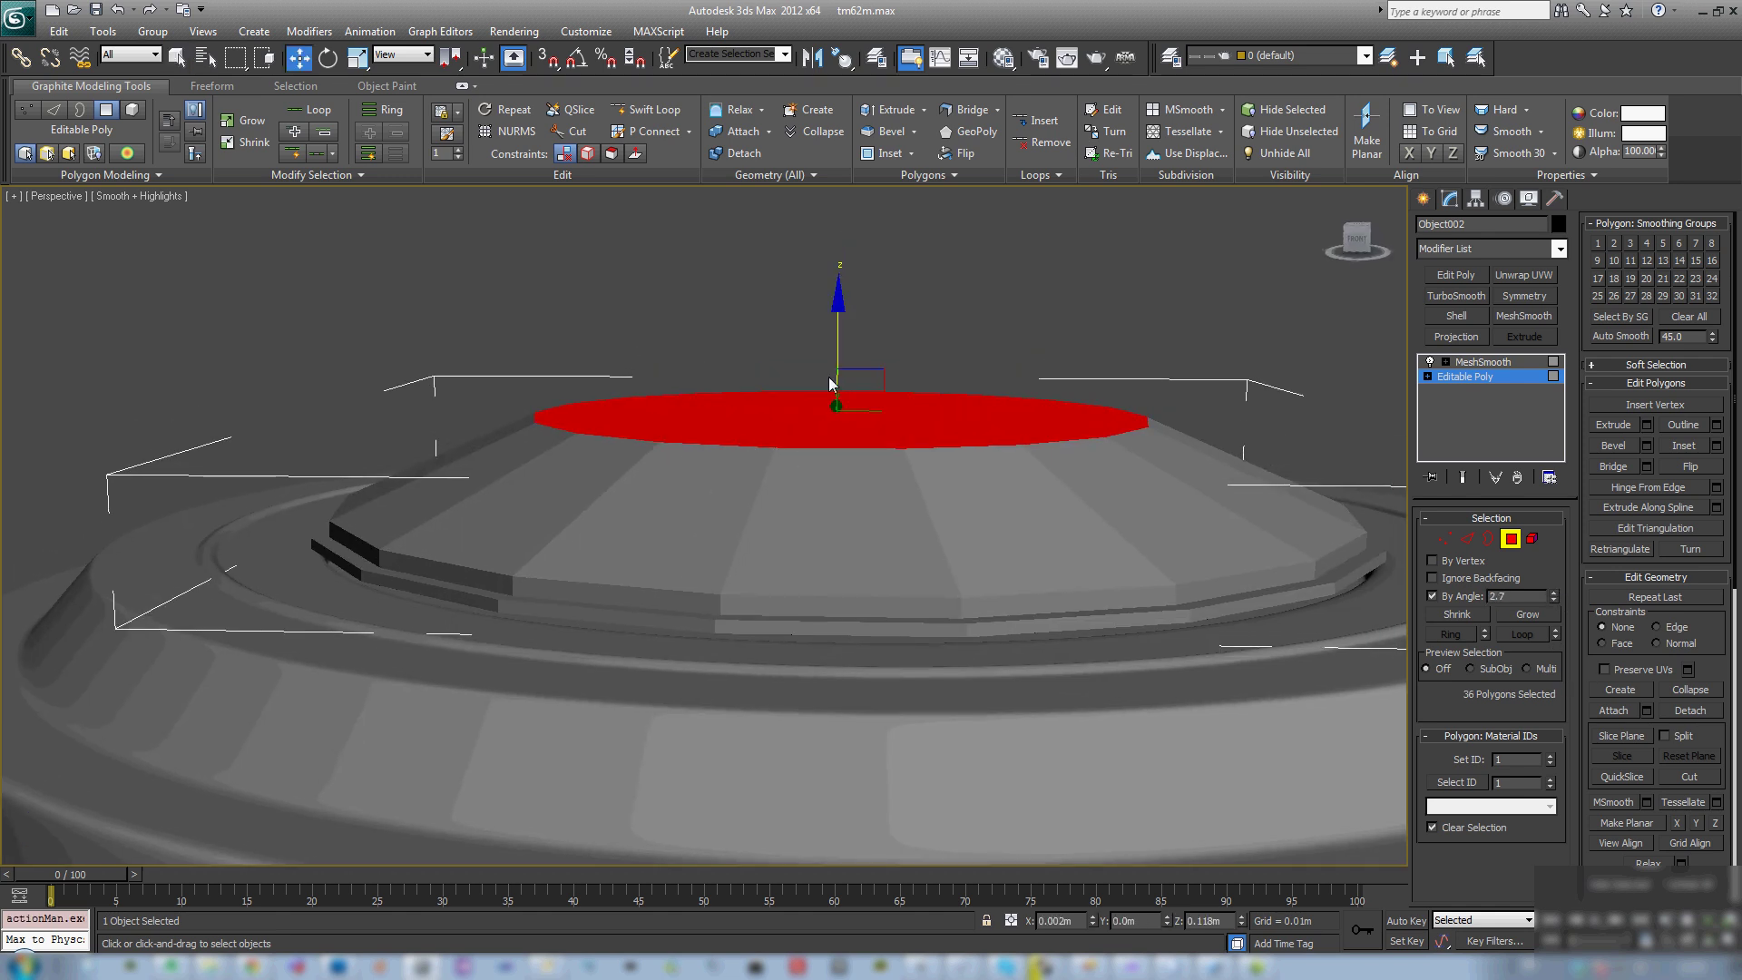
pyautogui.keyDown('shift'); pyautogui.moveTo(833, 336); pyautogui.dragTo(835, 325); pyautogui.keyUp('shift')
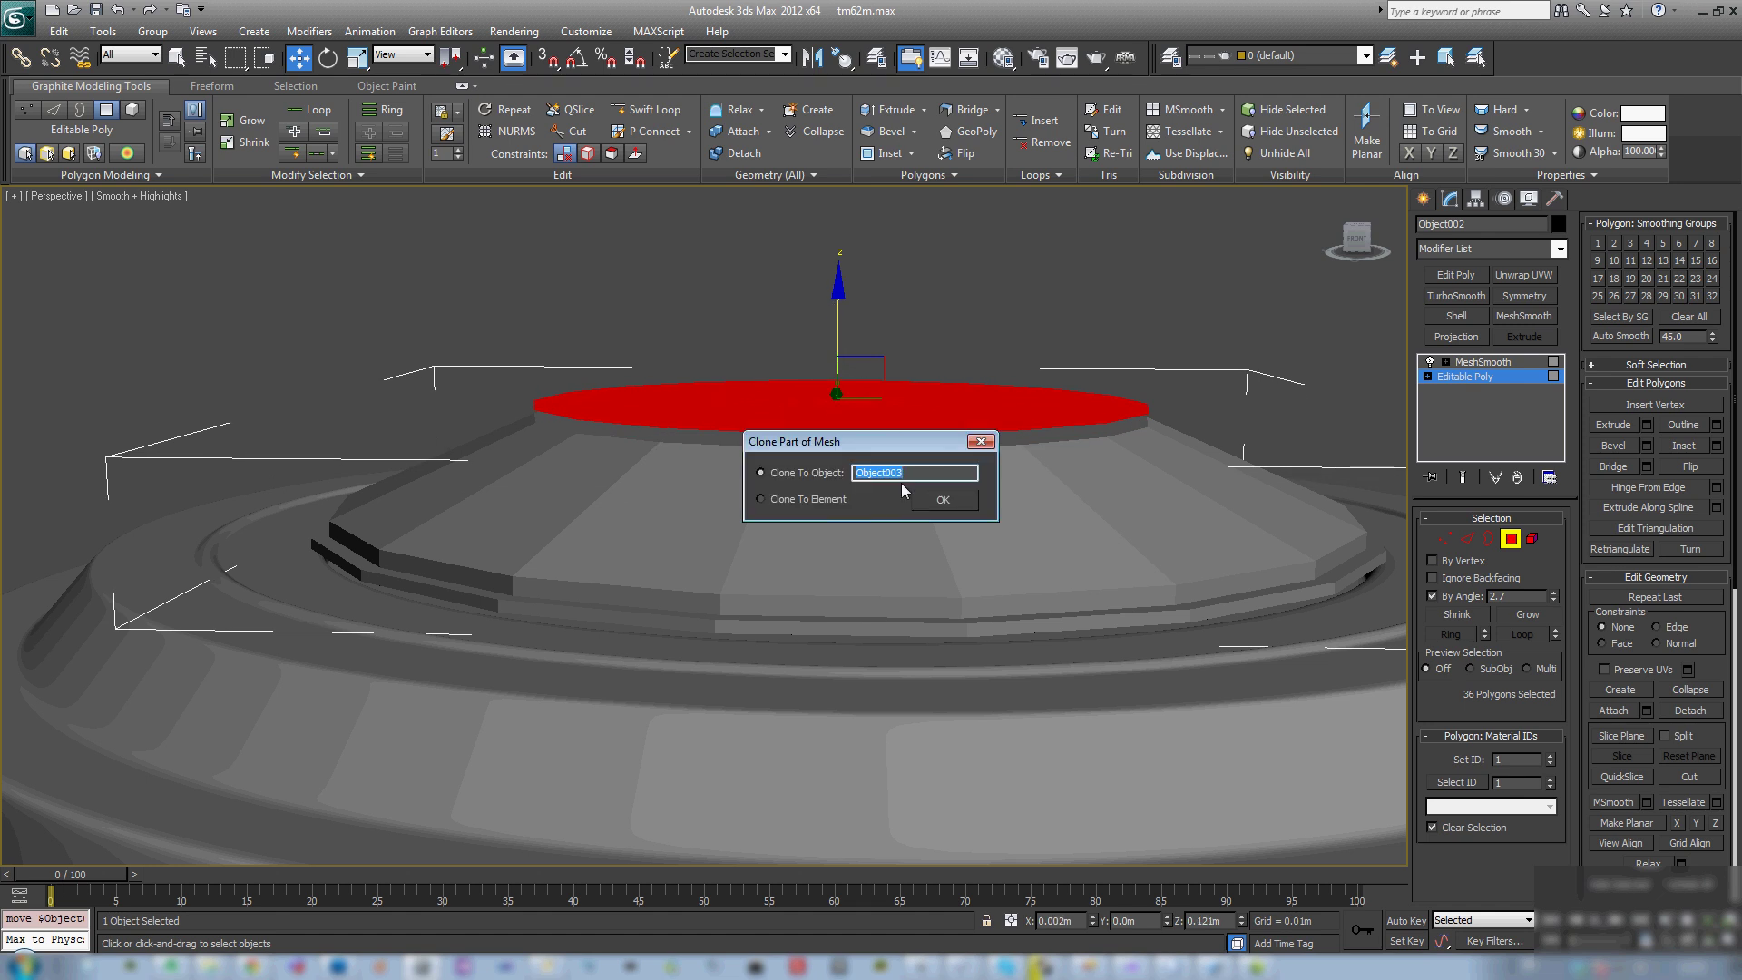
pyautogui.click(943, 500)
pyautogui.click(1509, 540)
pyautogui.click(918, 405)
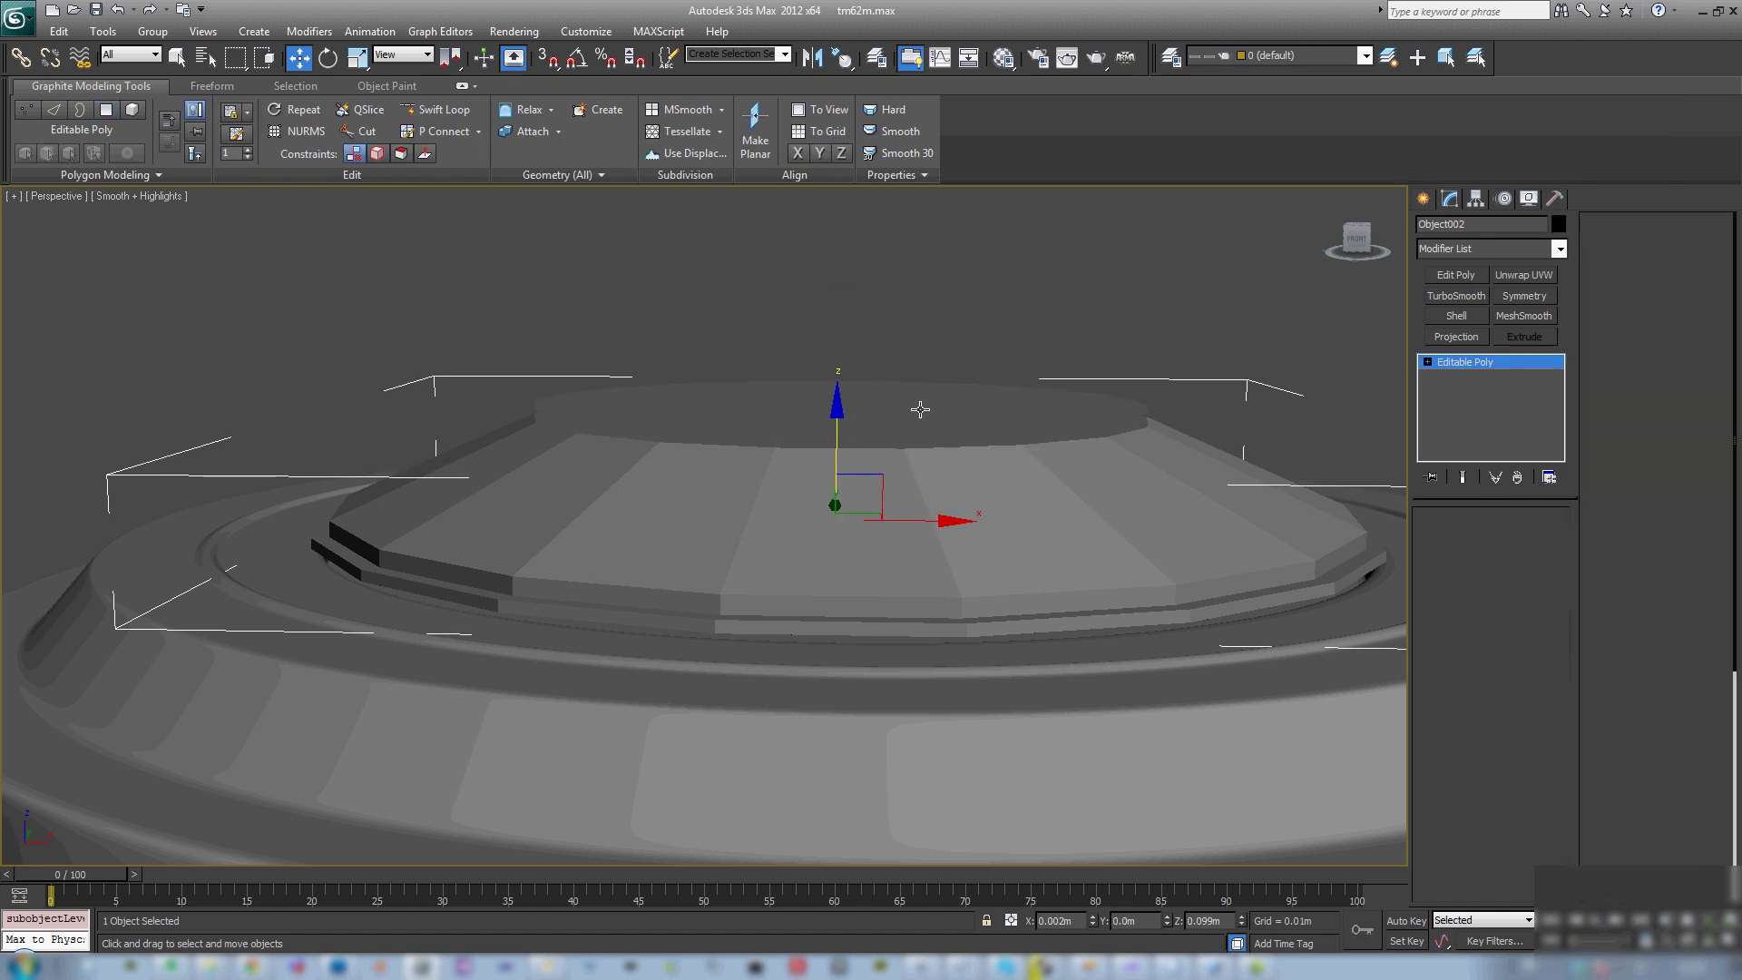
# Step: Display edged faces and select the cloned disc's inner rim edge loop
pyautogui.press('F4')
pyautogui.keyDown('alt'); pyautogui.moveTo(911, 407); pyautogui.dragTo(853, 451, button='middle'); pyautogui.keyUp('alt')
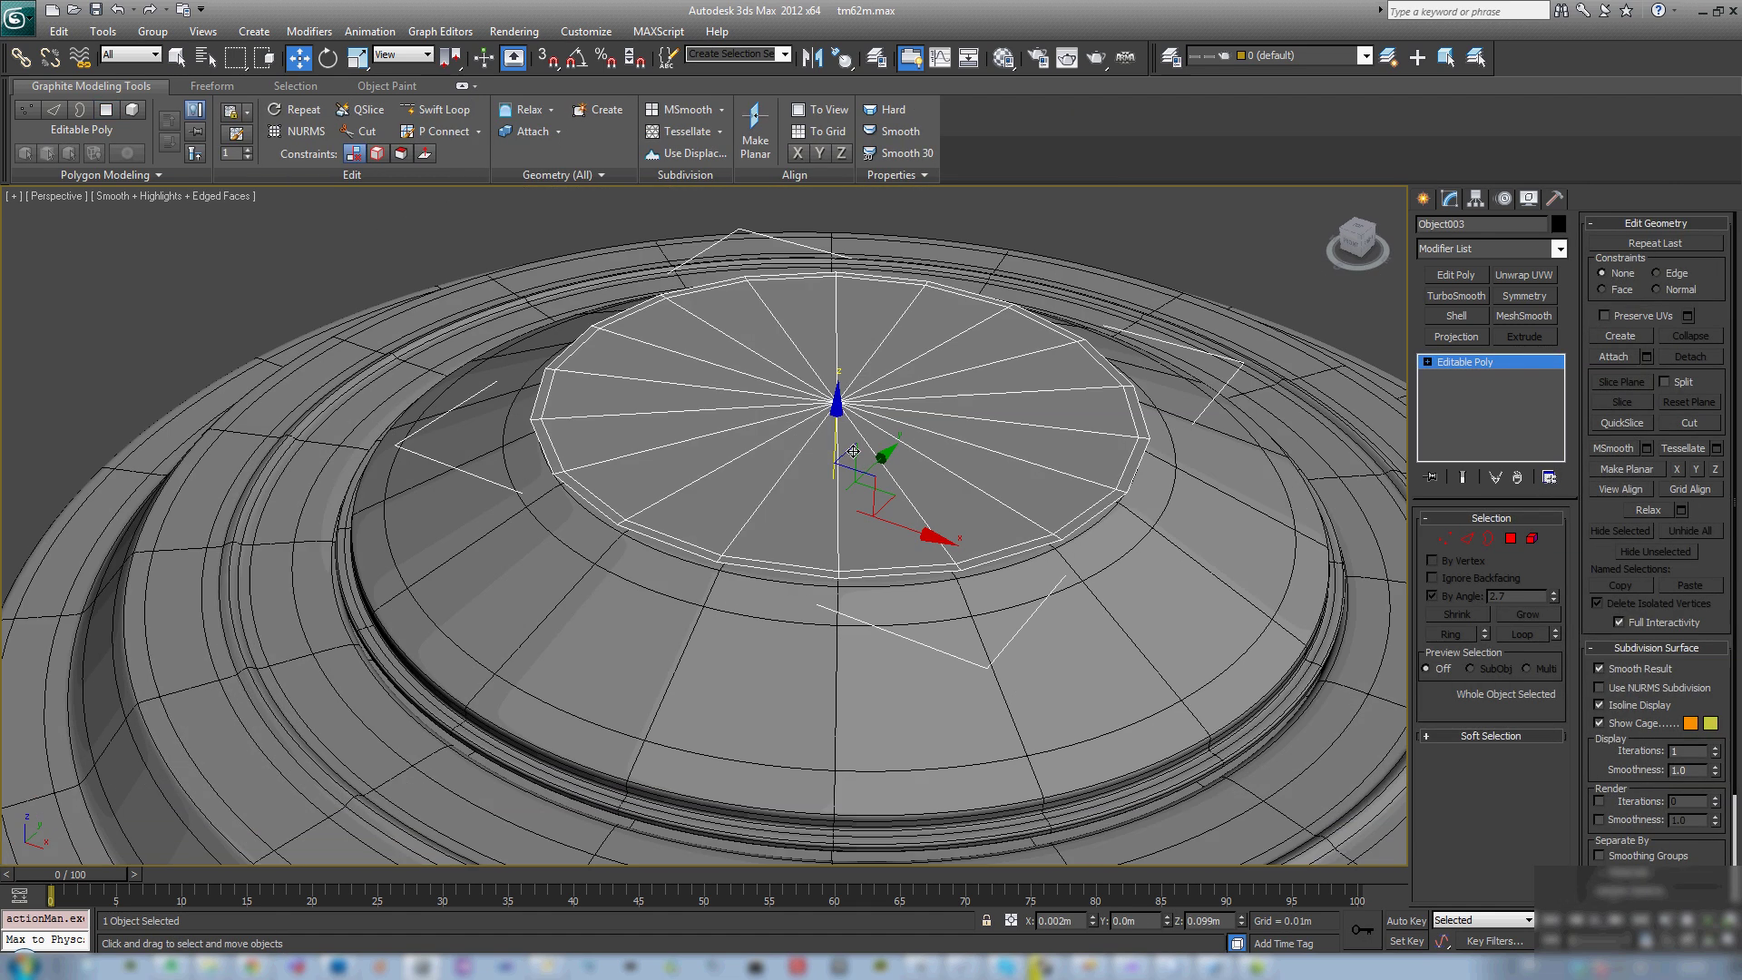
pyautogui.press('2')
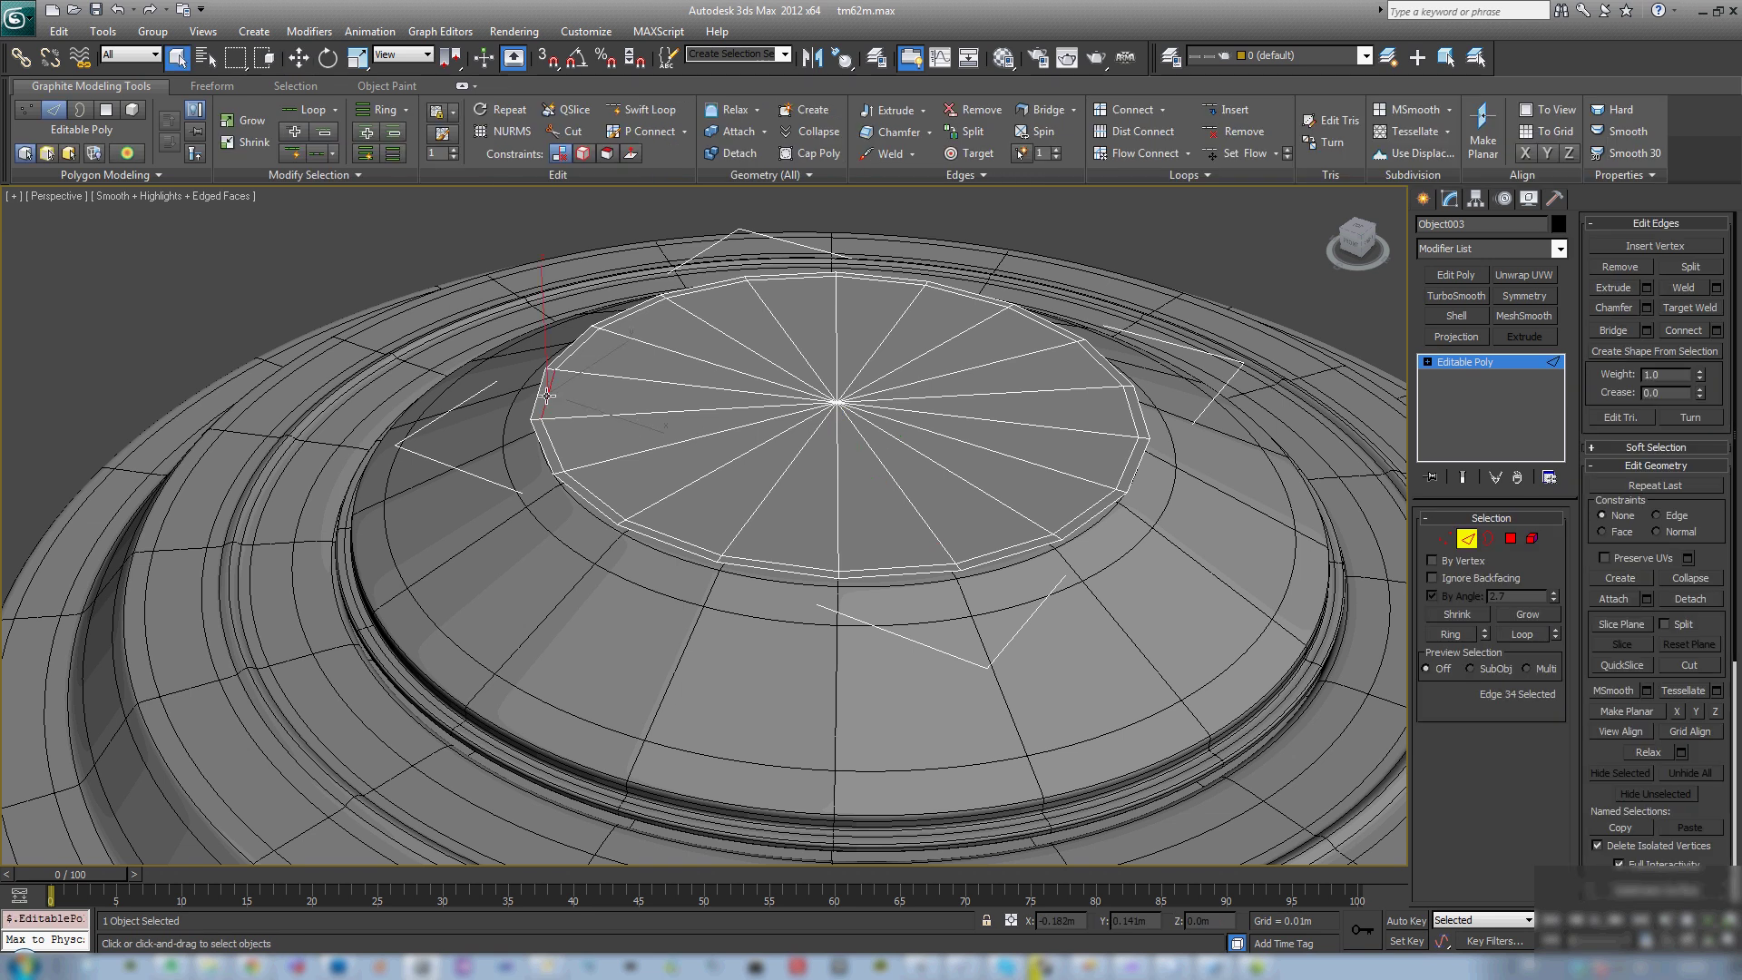
pyautogui.doubleClick(570, 354)
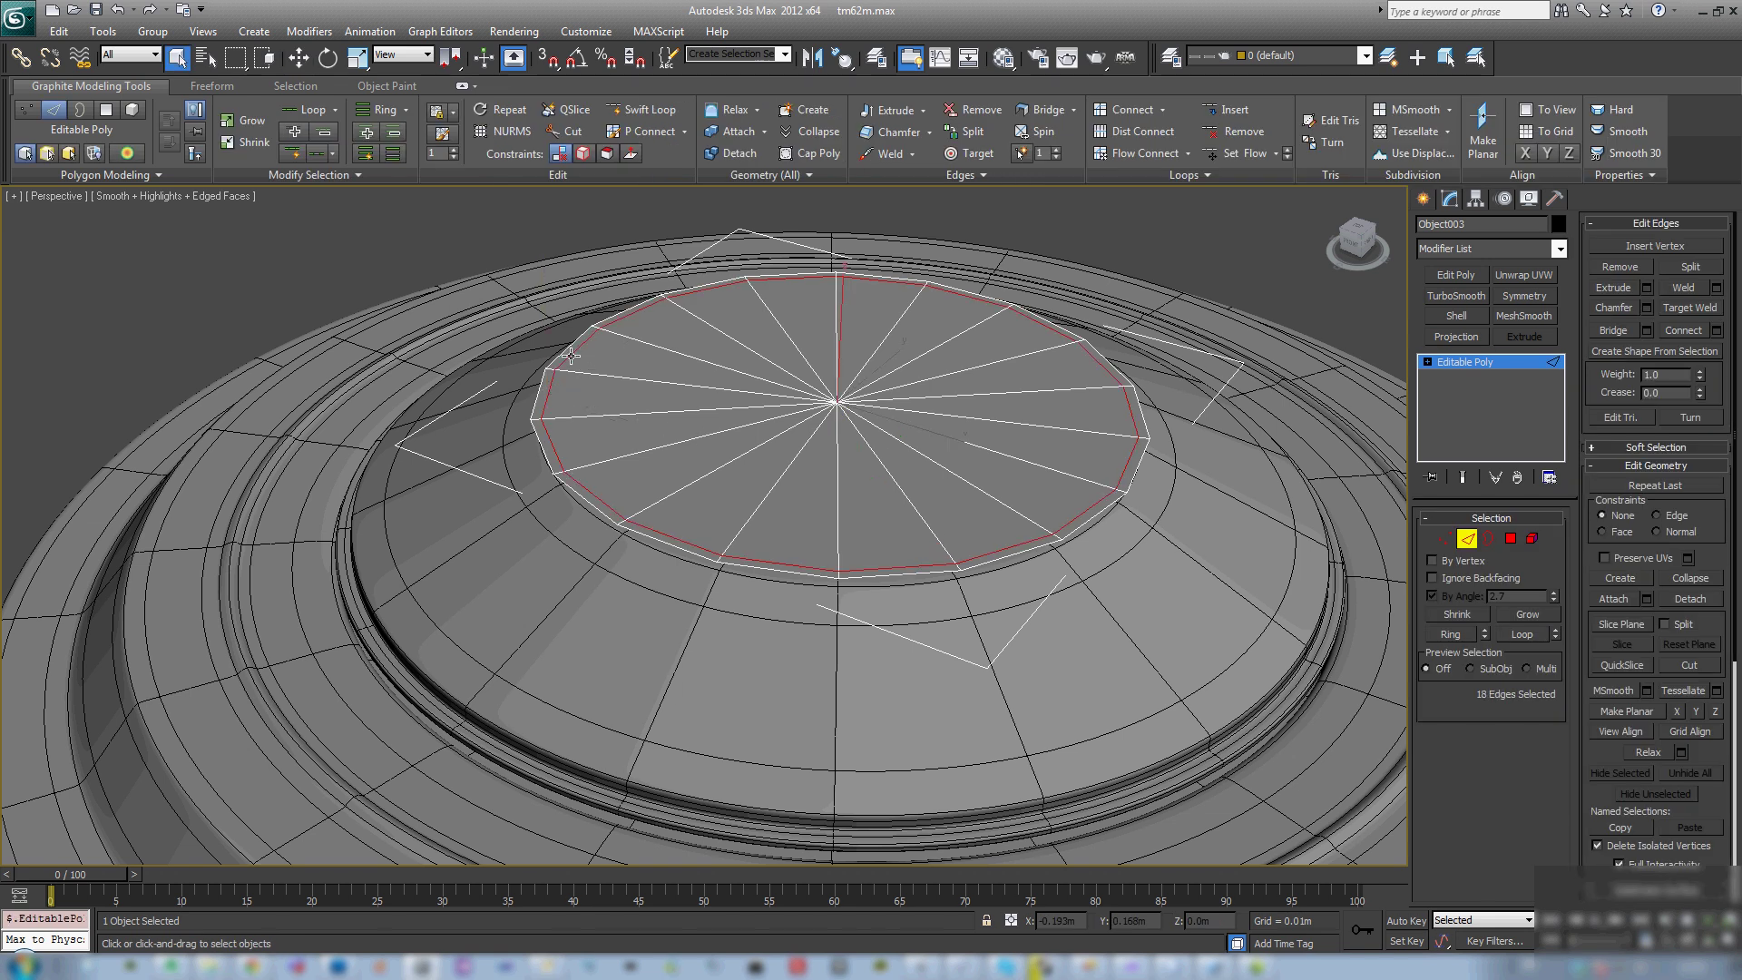
pyautogui.click(727, 408)
pyautogui.keyDown('alt'); pyautogui.moveTo(727, 409); pyautogui.dragTo(932, 427, button='middle'); pyautogui.keyUp('alt')
# Step: Select all polygons of the cloned disc and raise them slightly to a height of about 0.122 m
pyautogui.click(1521, 545)
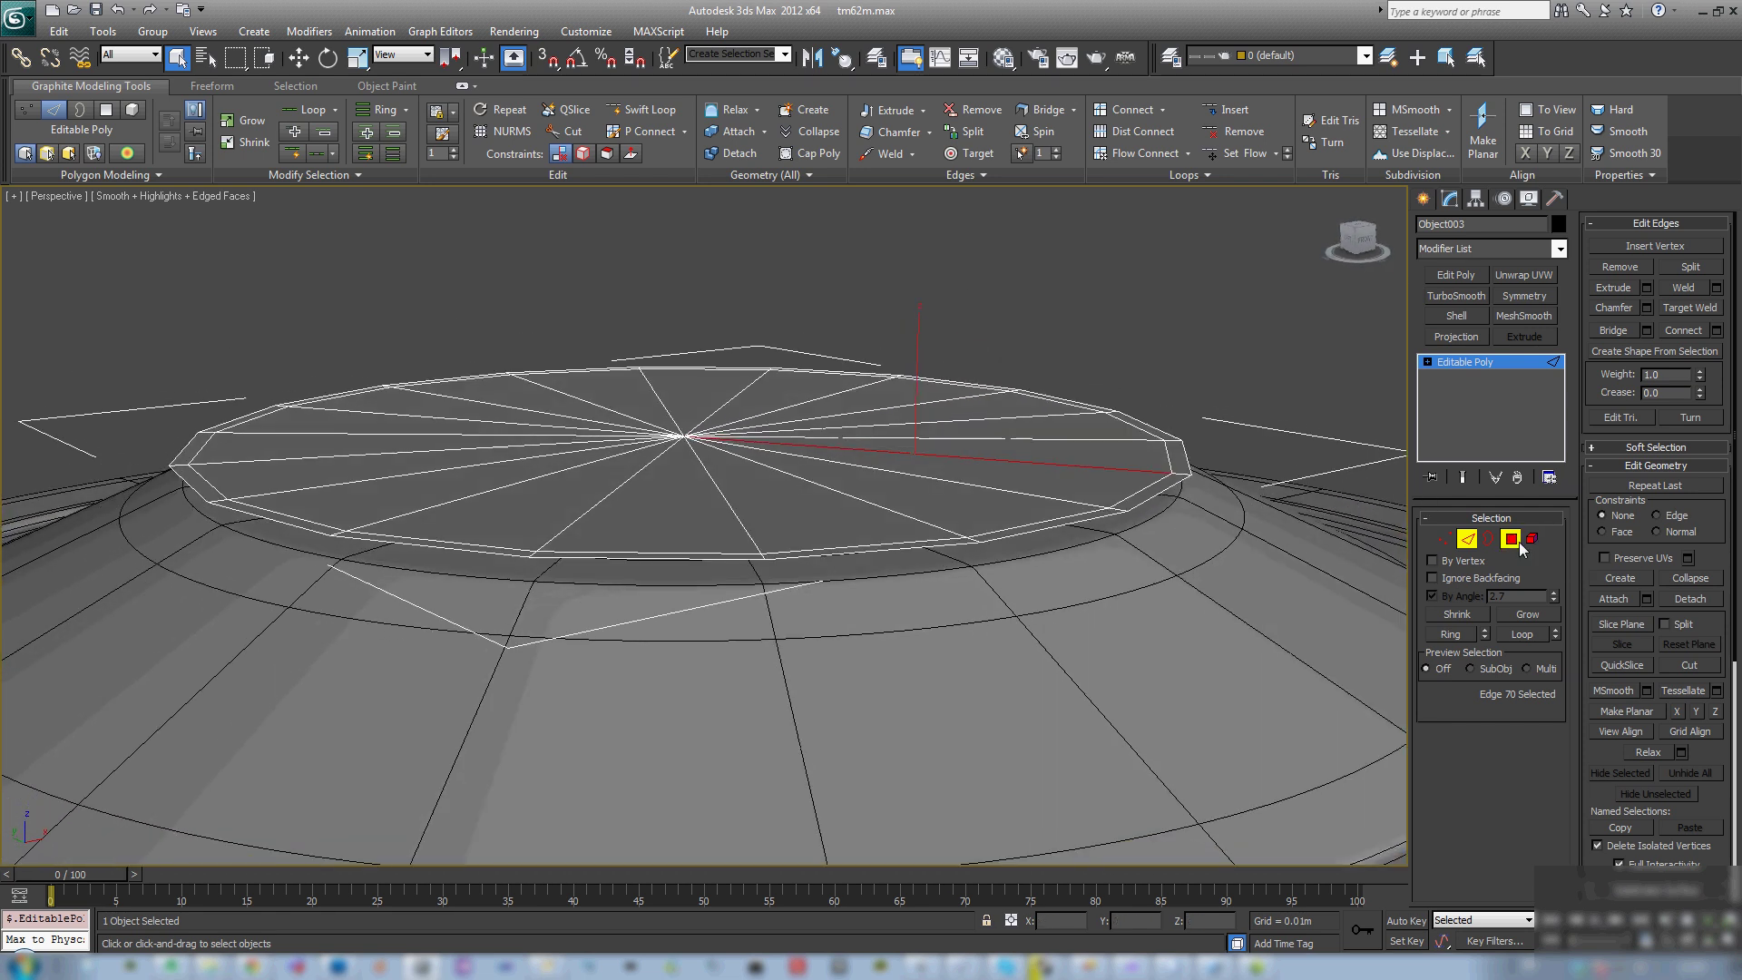
pyautogui.click(1018, 506)
pyautogui.press('w')
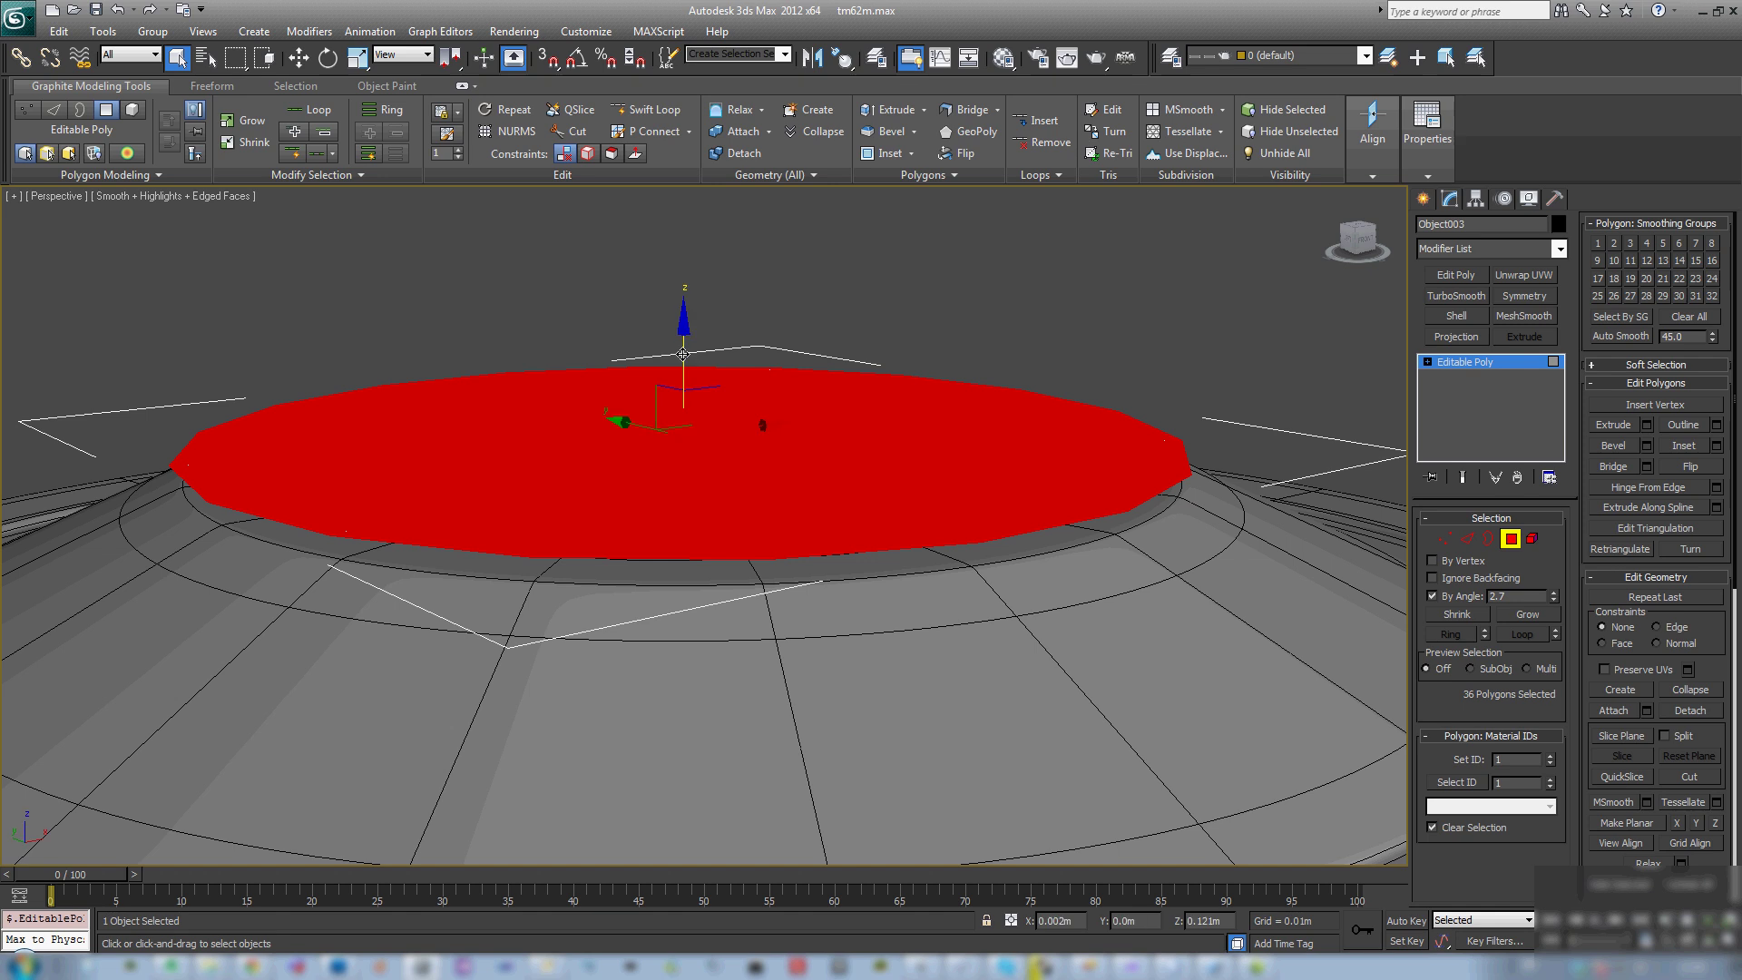
pyautogui.moveTo(684, 346); pyautogui.dragTo(683, 331)
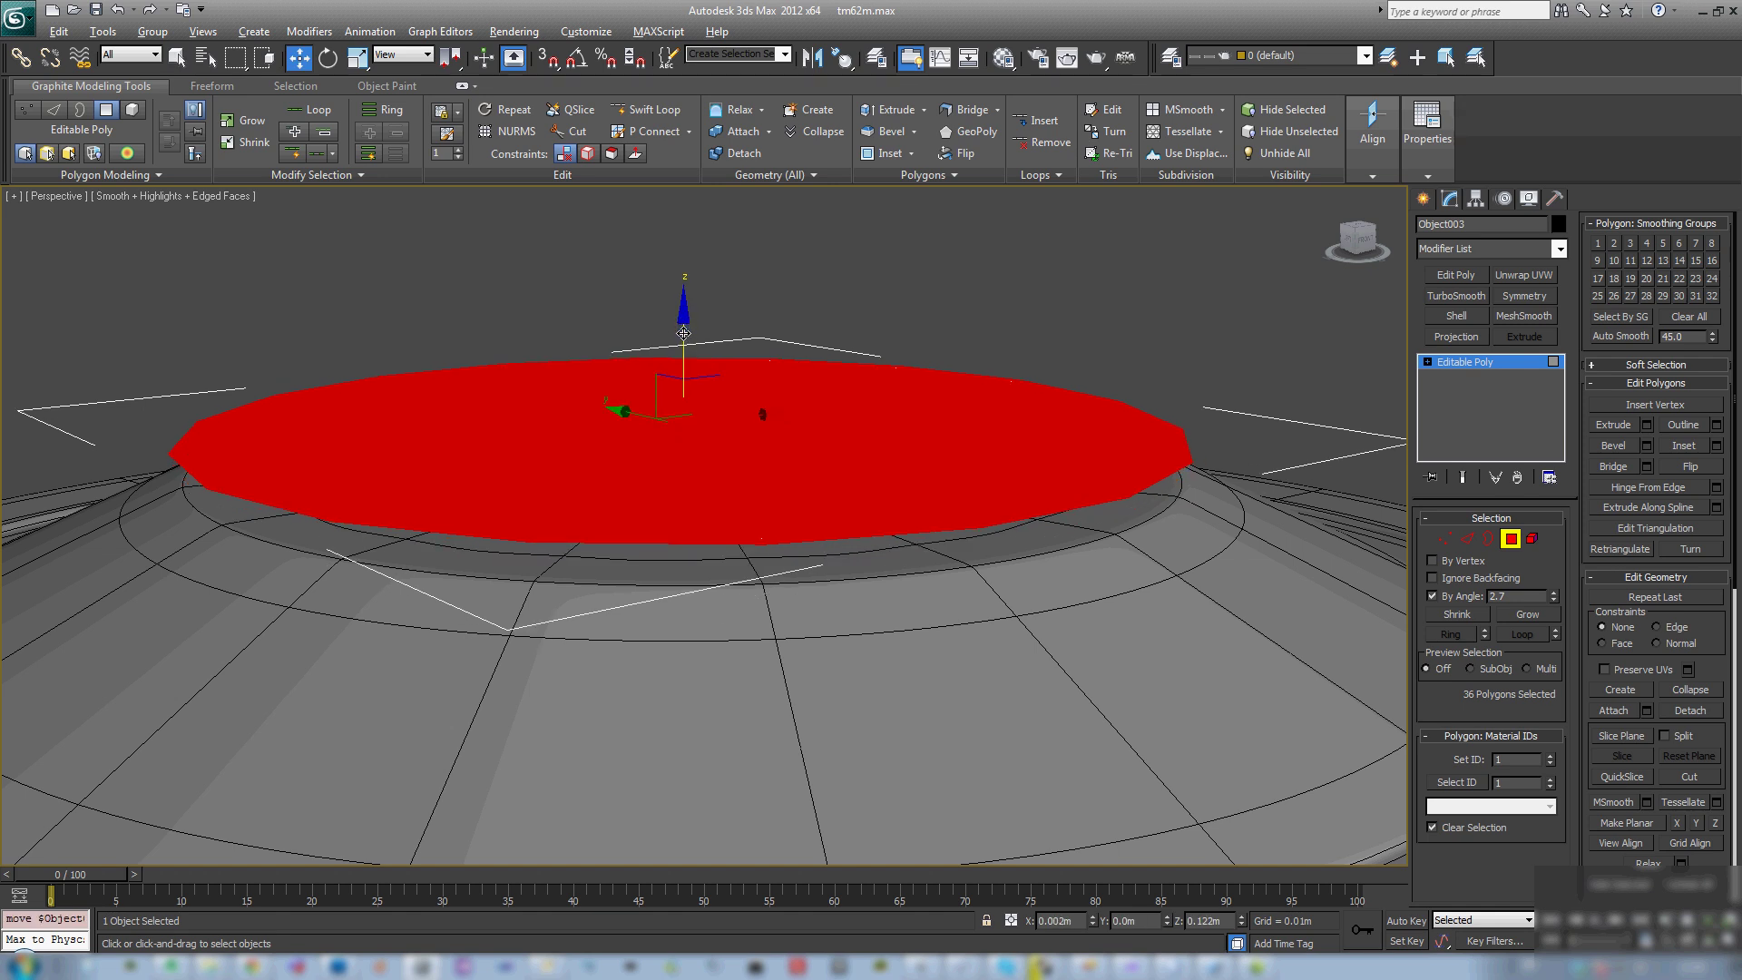
pyautogui.keyDown('alt'); pyautogui.moveTo(684, 329); pyautogui.dragTo(696, 319, button='middle'); pyautogui.keyUp('alt')
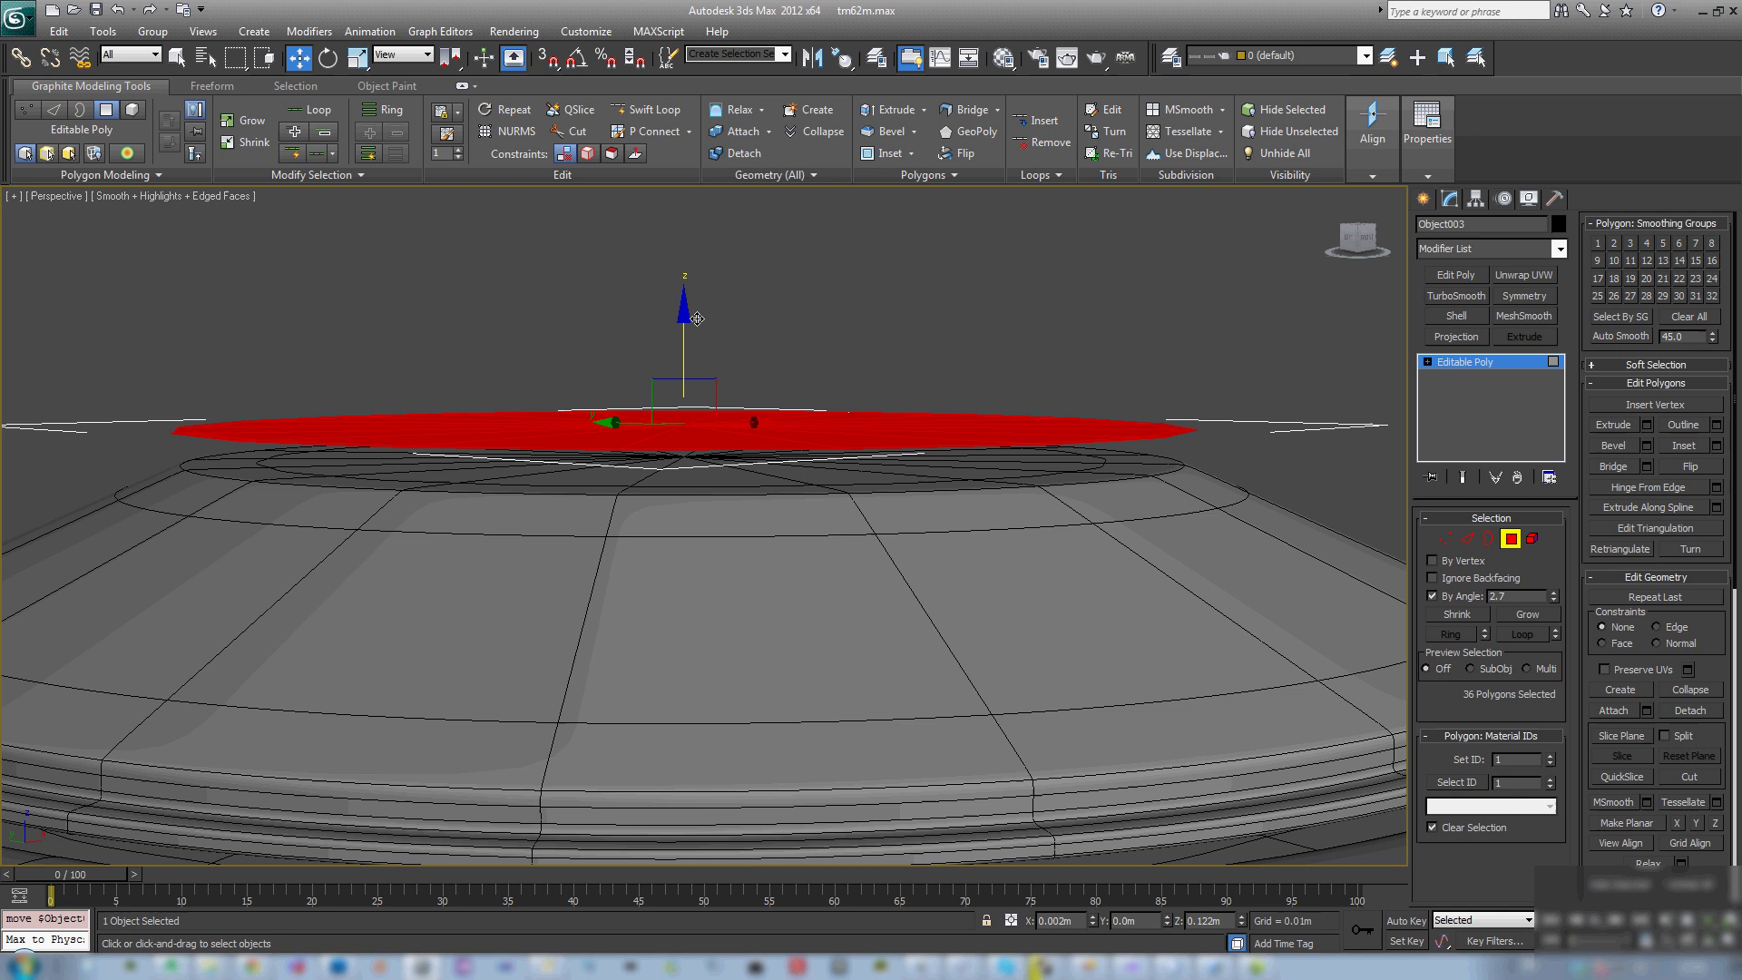
# Step: Extend the disc's open border downward to a height of about 0.119 m as a side wall and cap the opening
pyautogui.press('3')
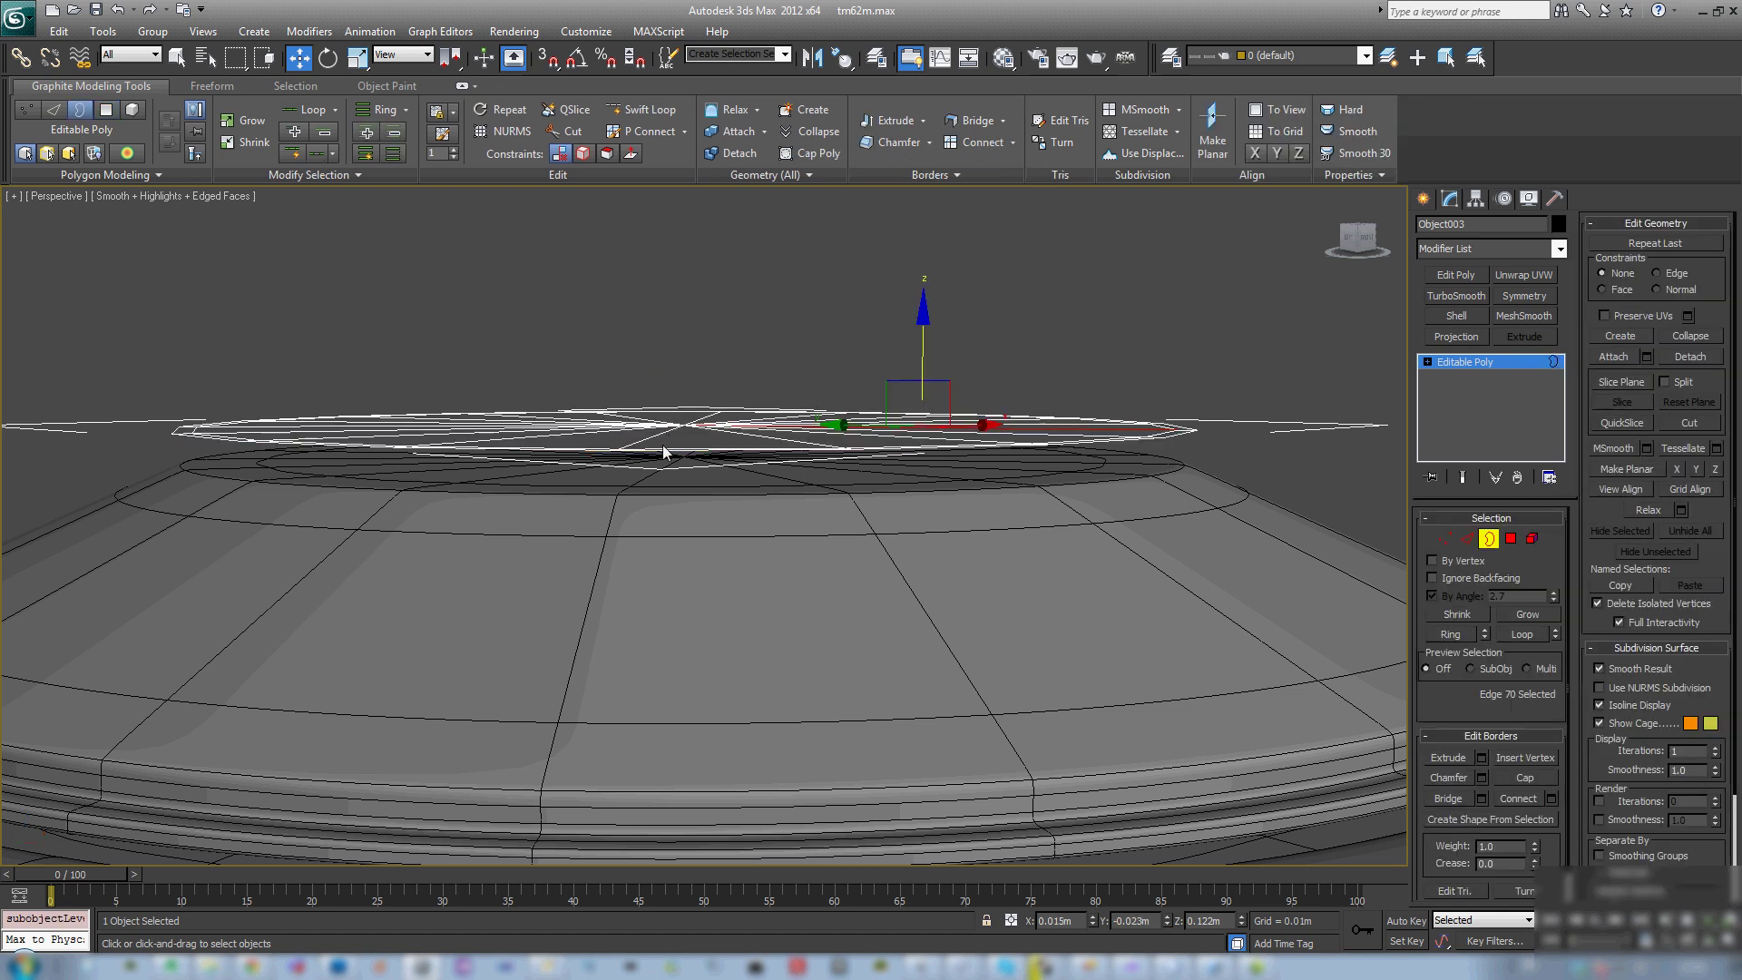
pyautogui.keyDown('alt'); pyautogui.moveTo(665, 451); pyautogui.dragTo(676, 469, button='middle'); pyautogui.keyUp('alt')
pyautogui.keyDown('shift'); pyautogui.moveTo(688, 335); pyautogui.dragTo(684, 359); pyautogui.keyUp('shift')
pyautogui.keyDown('alt'); pyautogui.moveTo(877, 363); pyautogui.dragTo(864, 338, button='middle'); pyautogui.keyUp('alt')
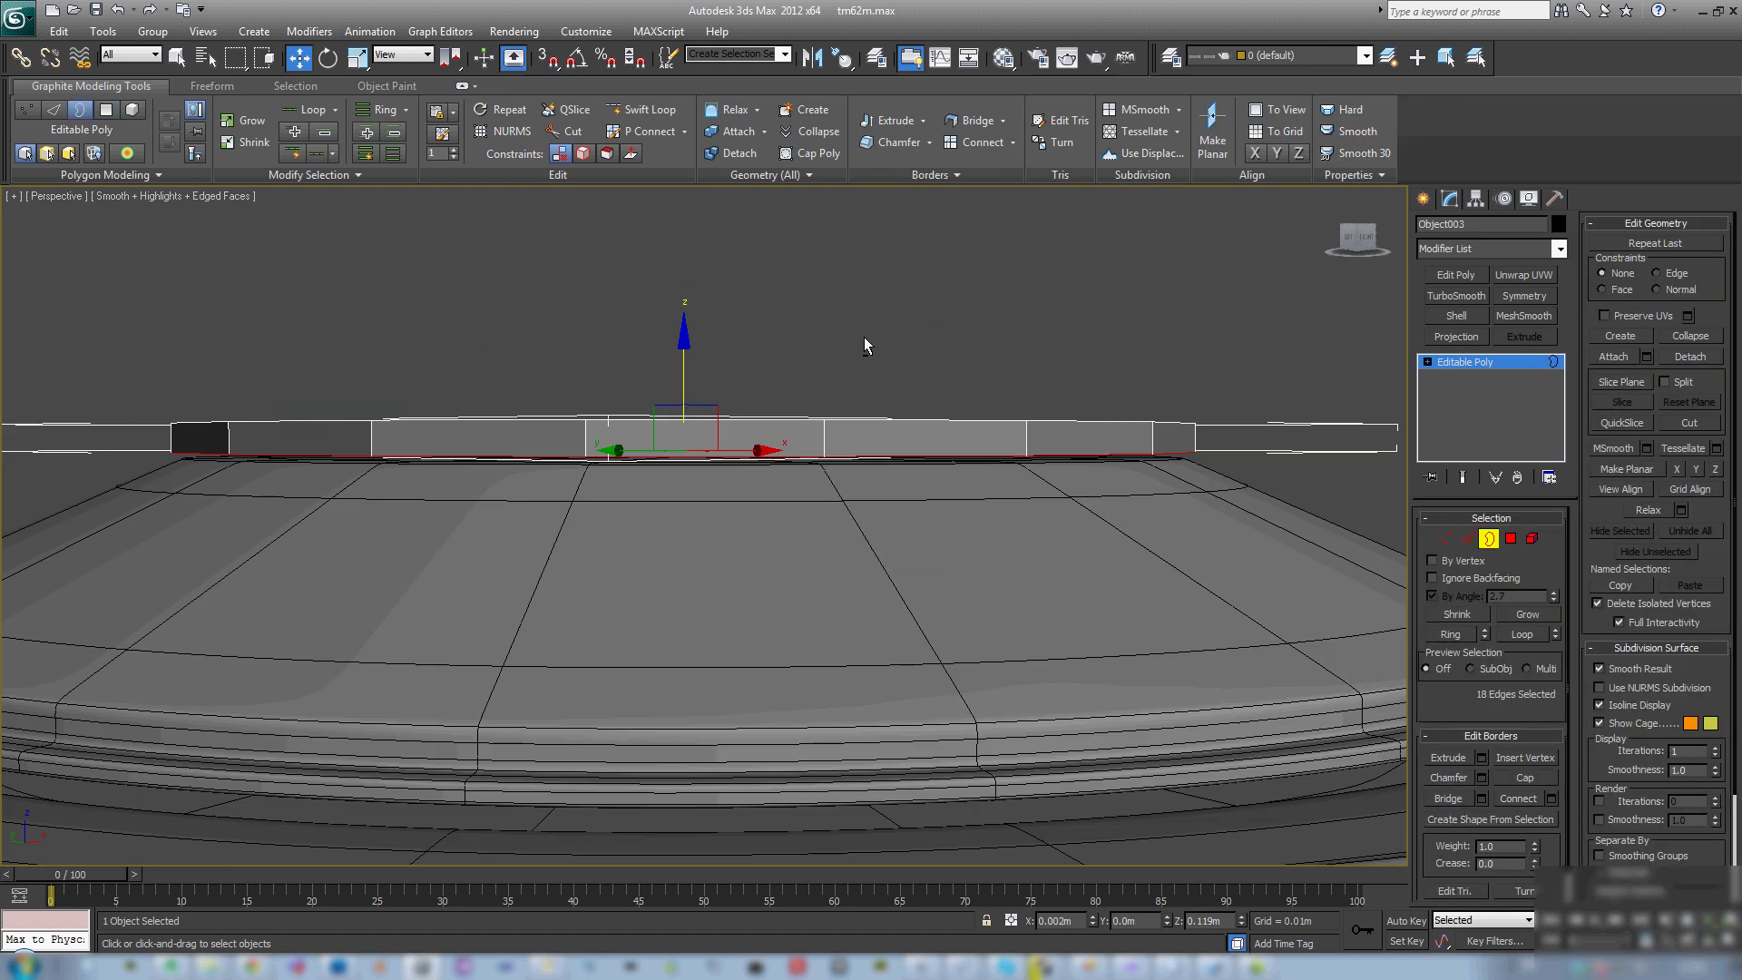
pyautogui.click(1538, 777)
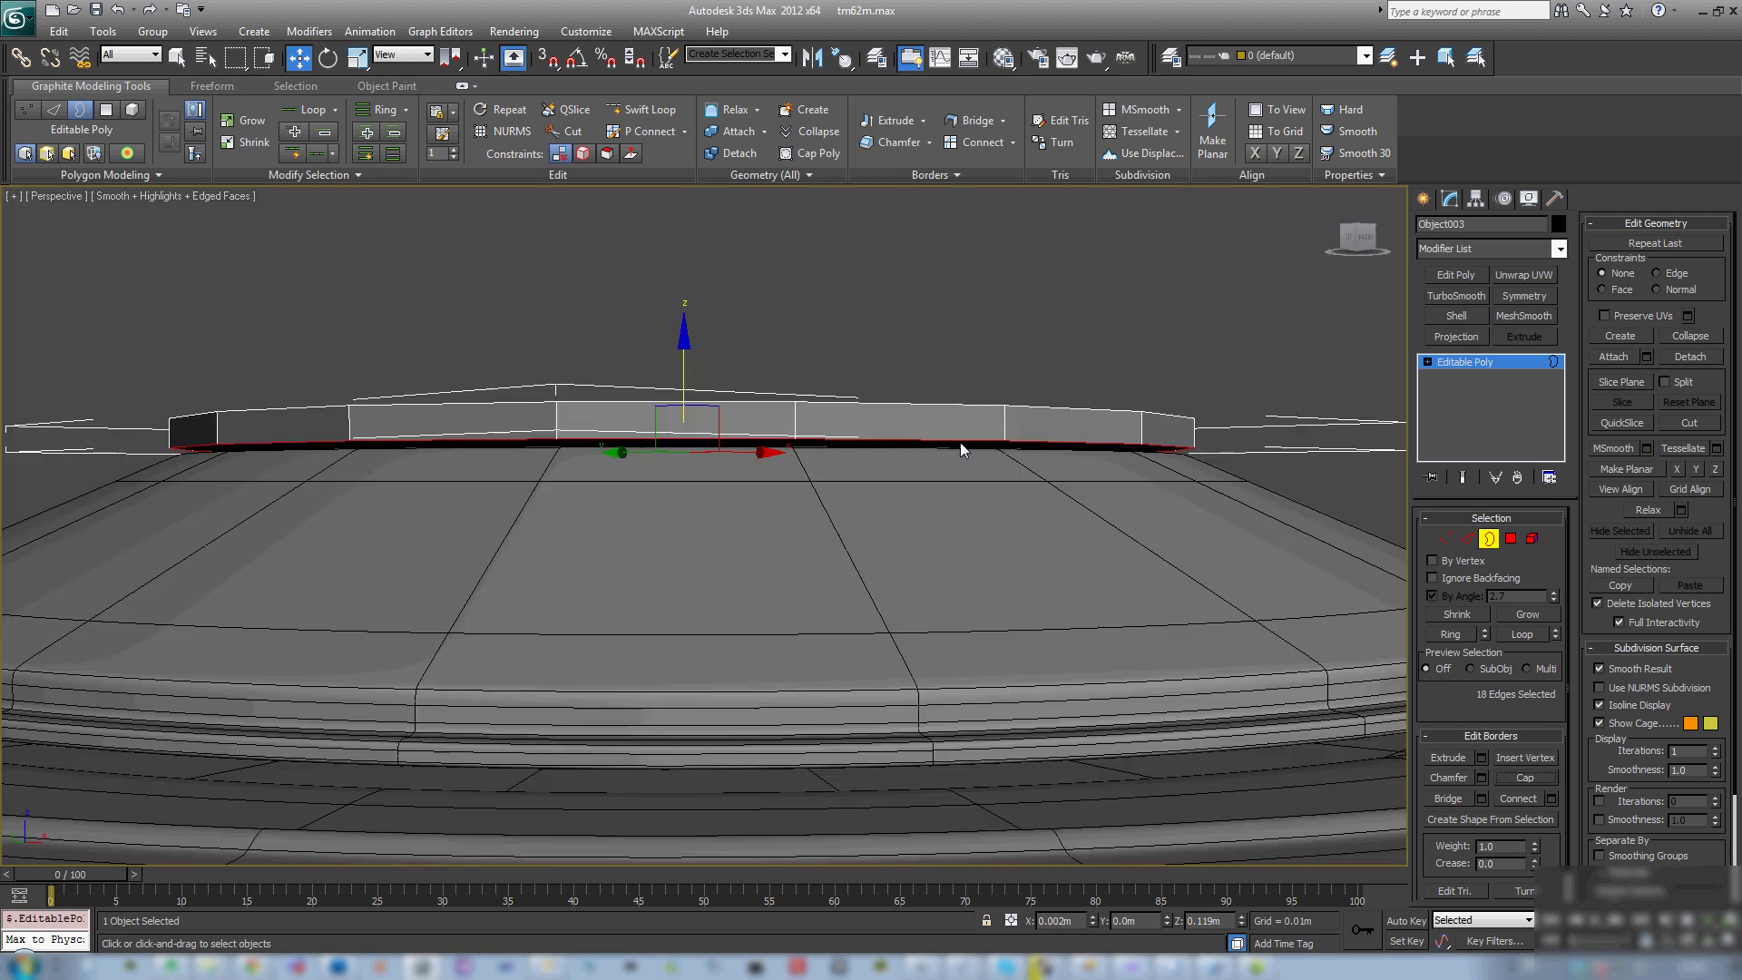
# Step: Leave border editing and isolate the disc from the other objects
pyautogui.rightClick(810, 419)
pyautogui.click(884, 274)
pyautogui.click(1489, 539)
pyautogui.rightClick(804, 416)
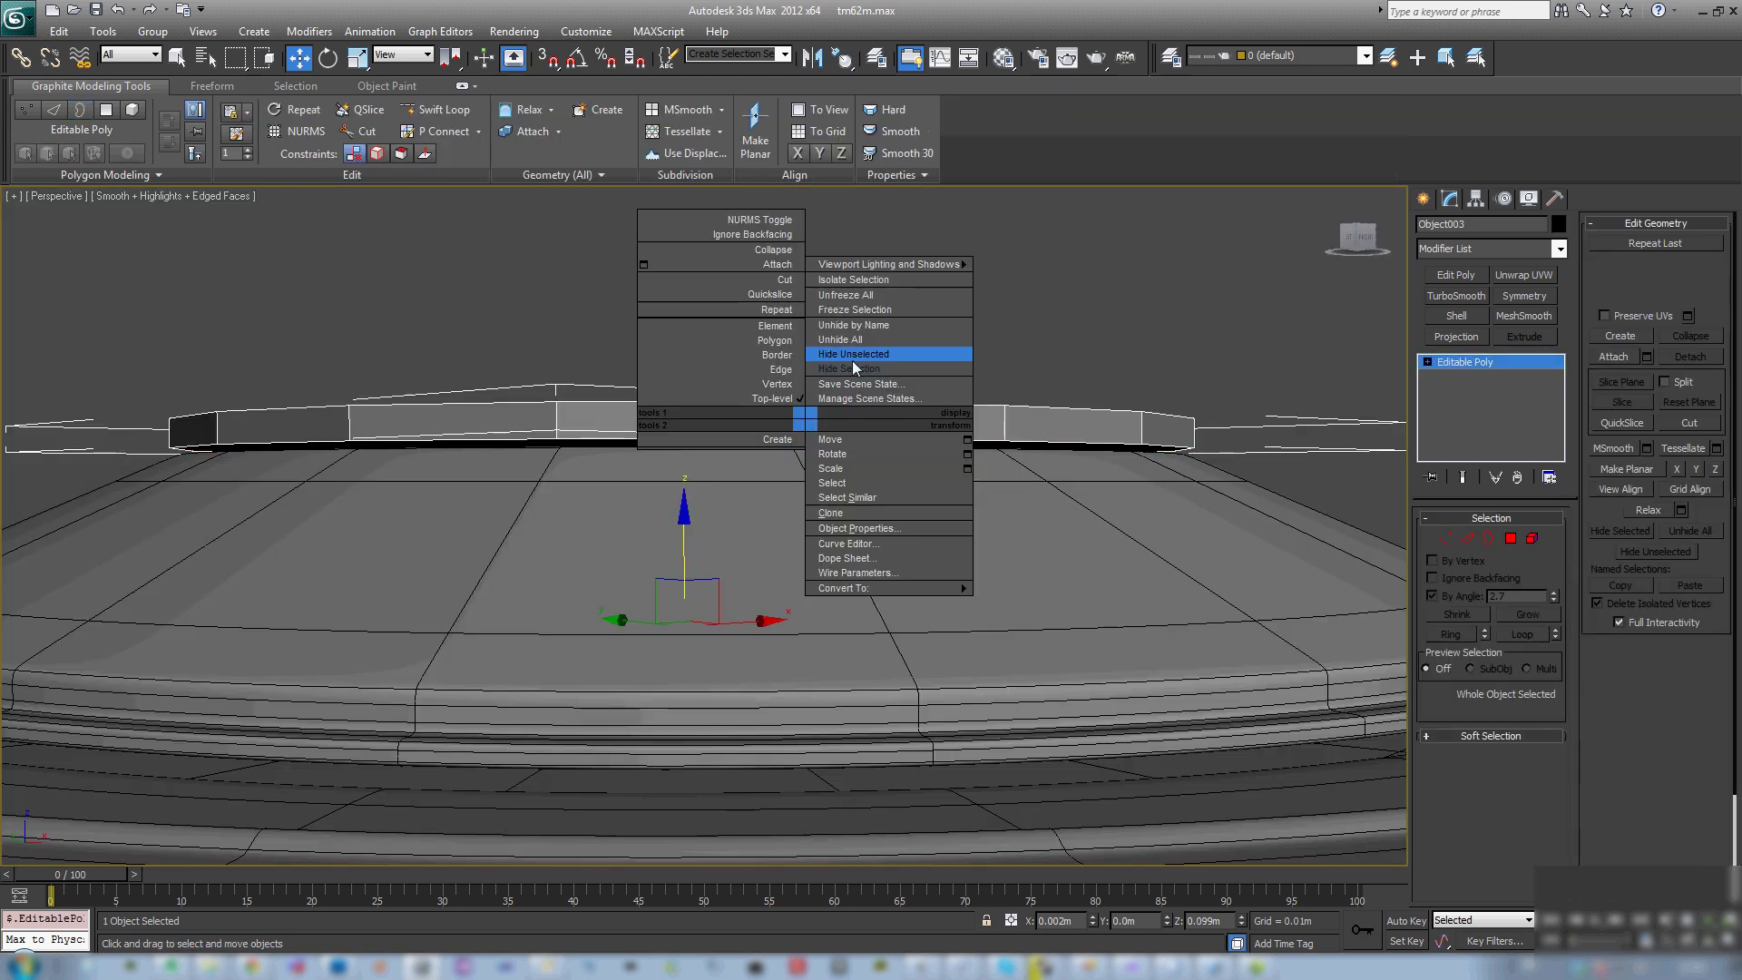
pyautogui.click(864, 281)
pyautogui.press('z')
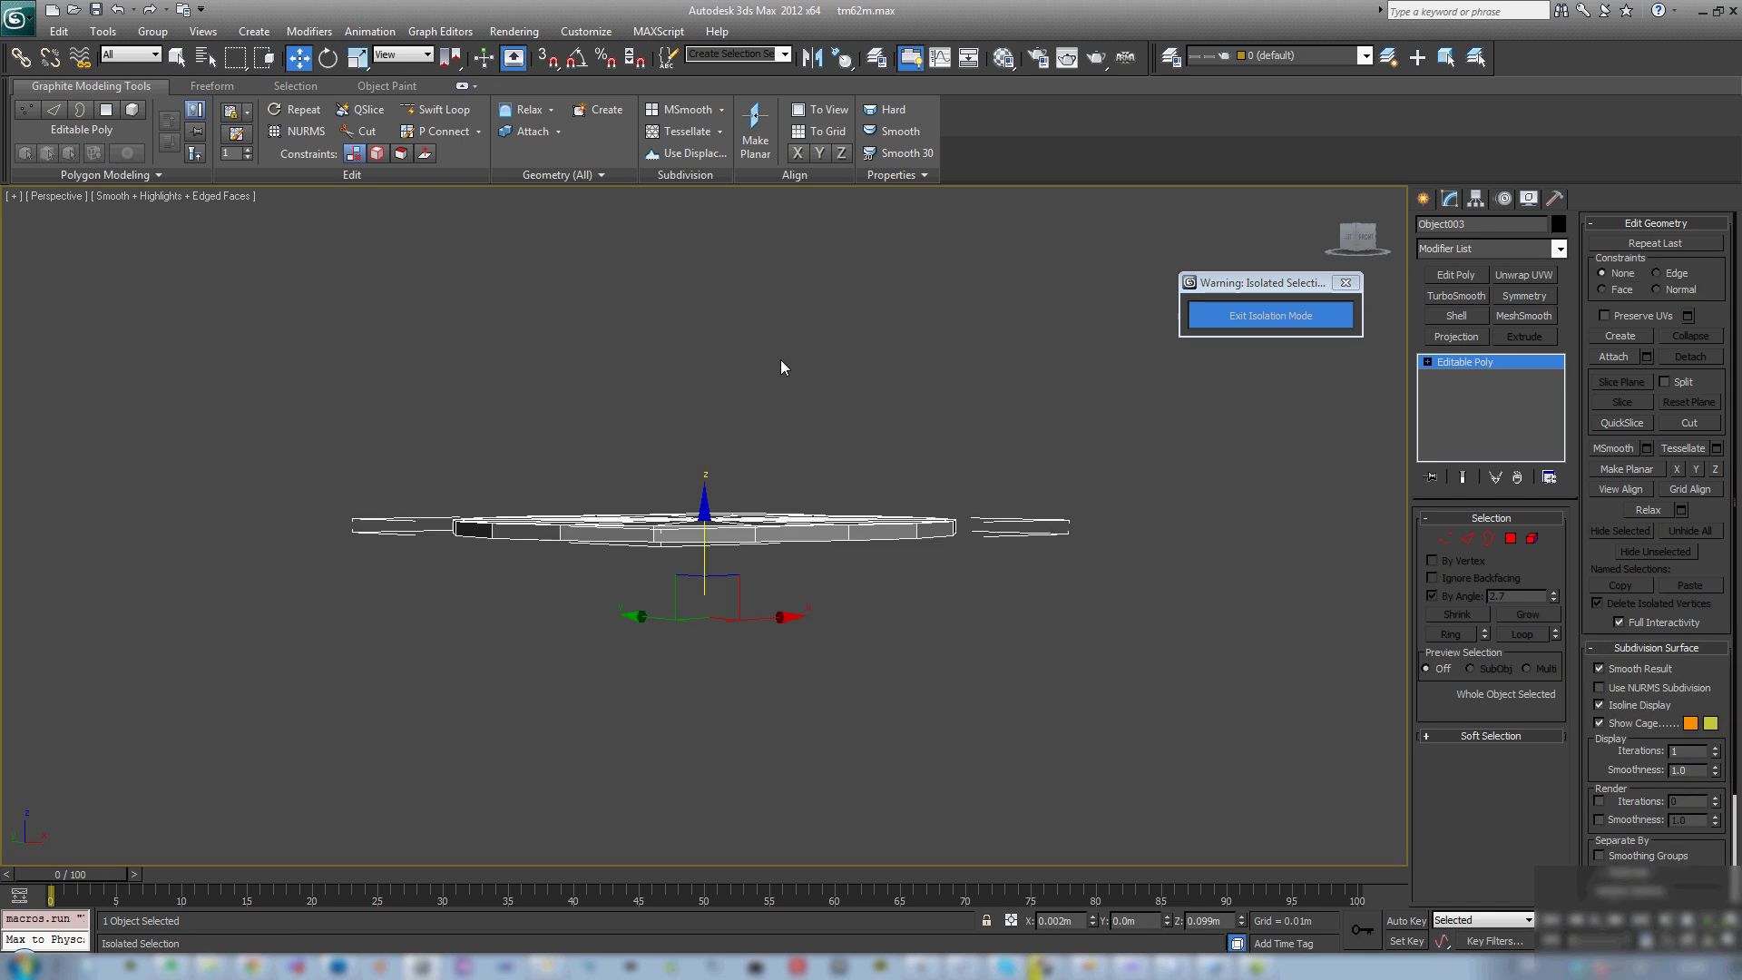
# Step: Inset the disc's underside polygon and collapse the inner polygon to a center point
pyautogui.press('4')
pyautogui.keyDown('alt'); pyautogui.moveTo(842, 562); pyautogui.dragTo(827, 494, button='middle'); pyautogui.keyUp('alt')
pyautogui.click(815, 494)
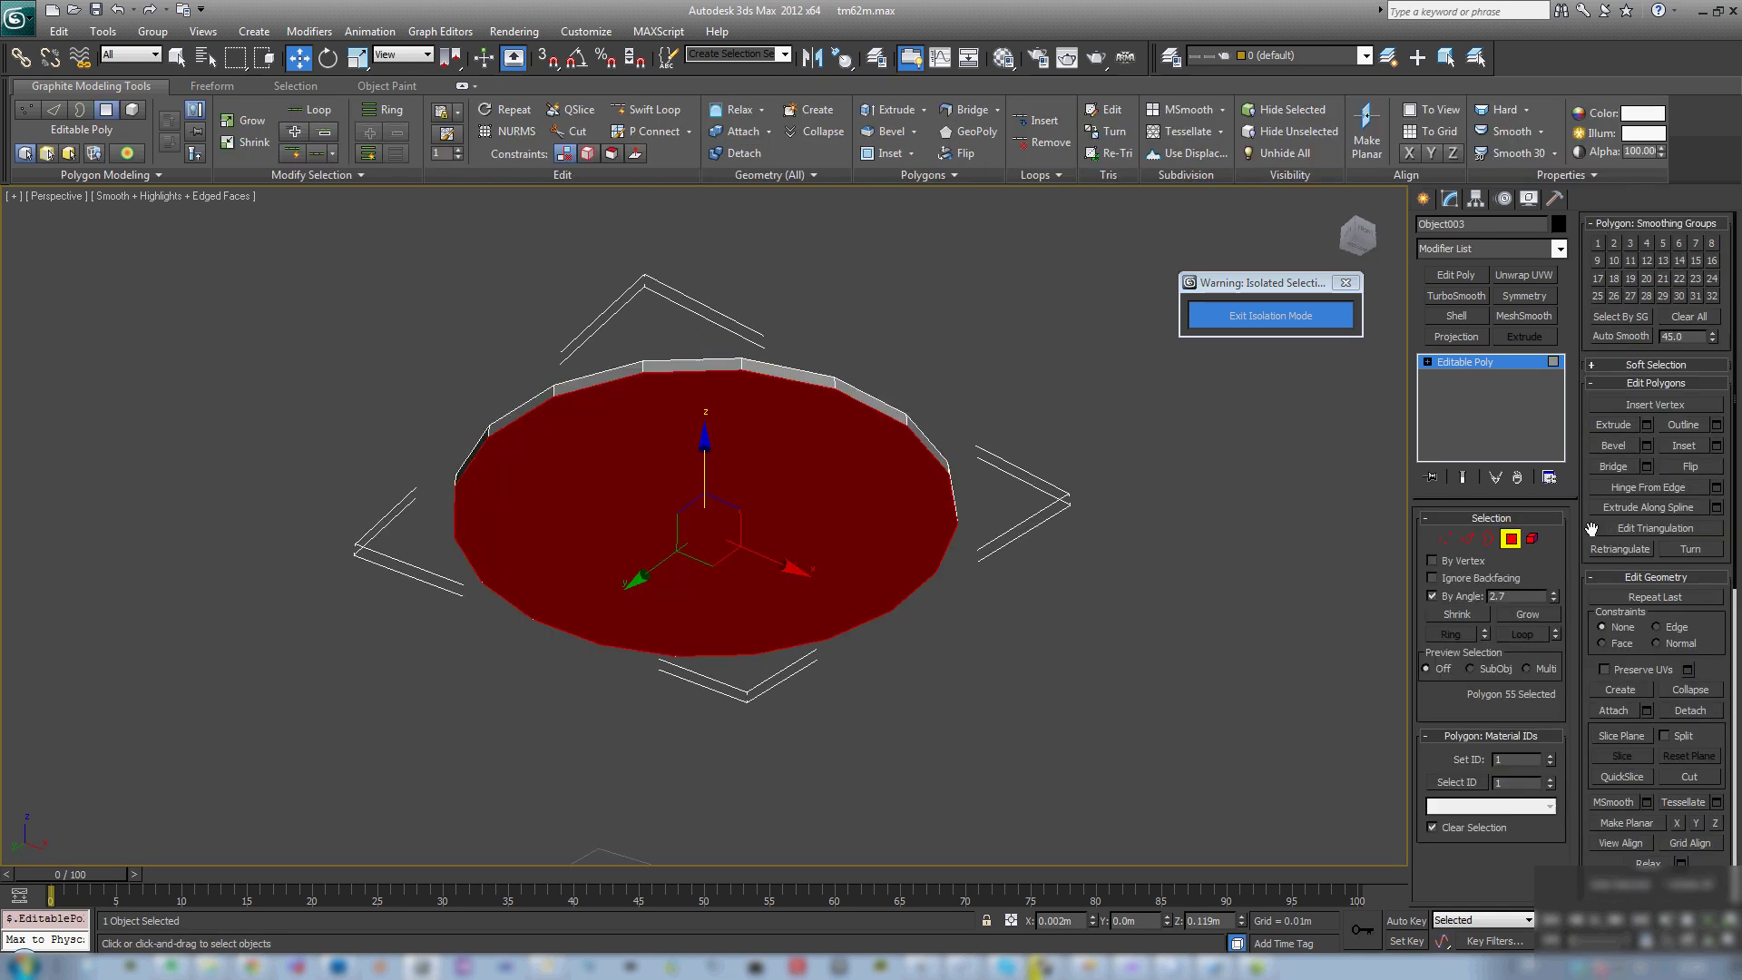
pyautogui.click(1691, 447)
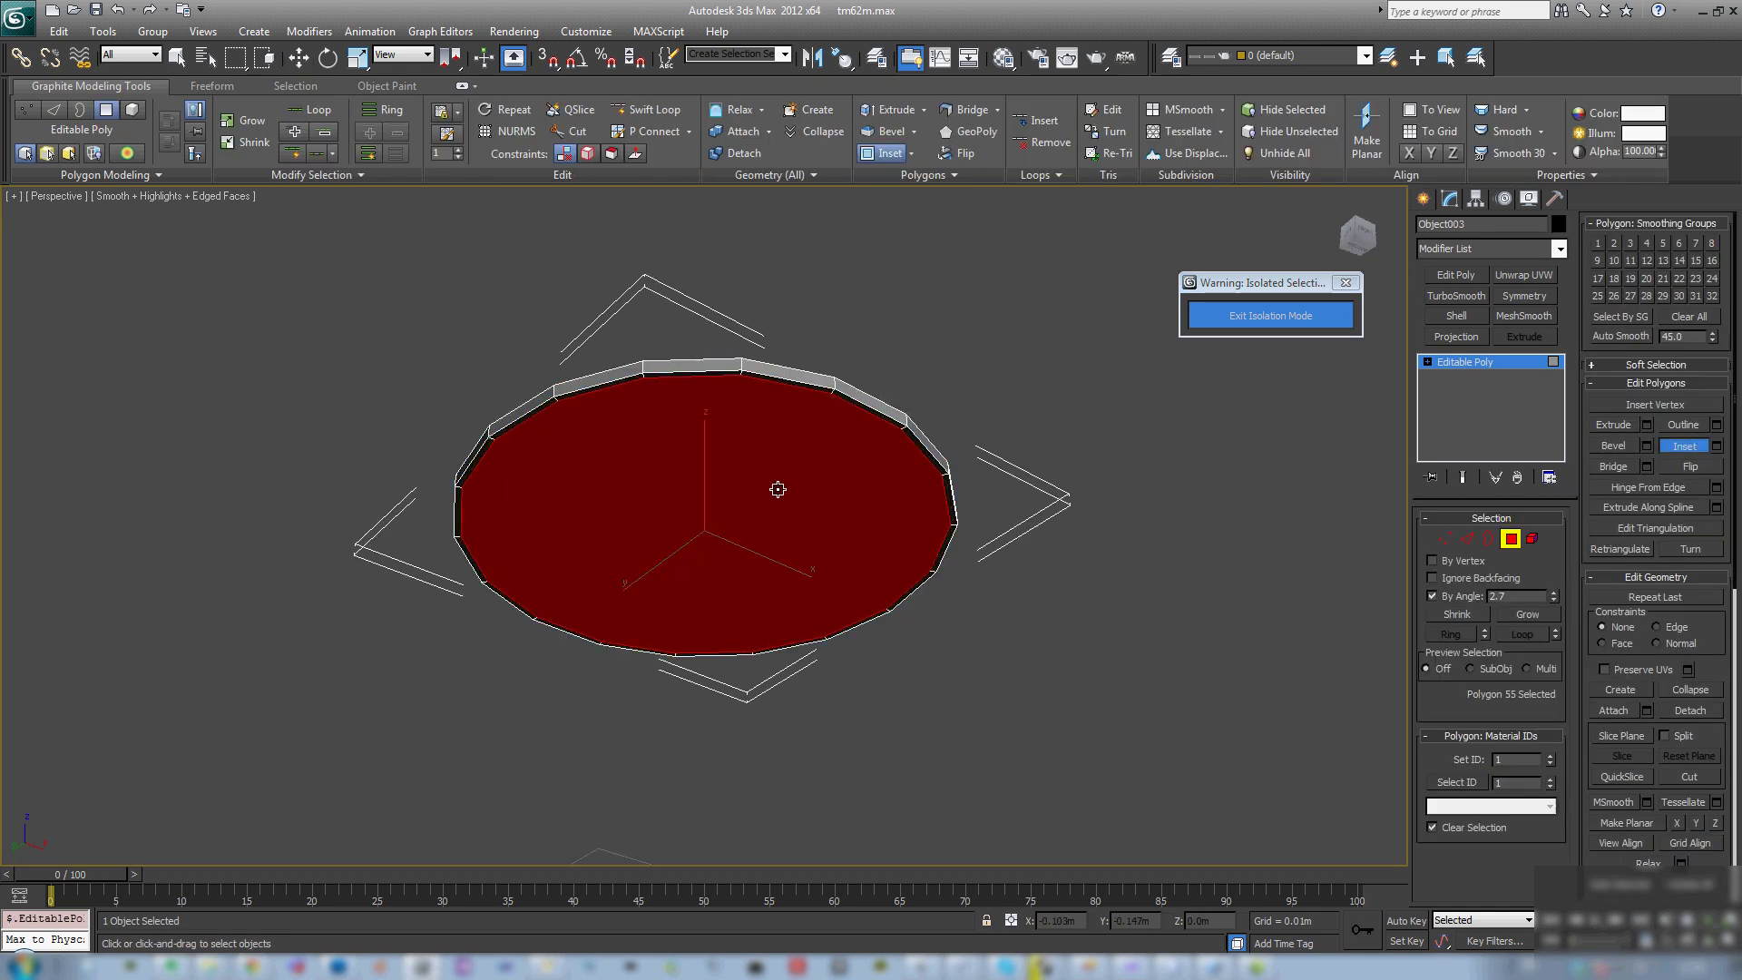
pyautogui.moveTo(777, 486); pyautogui.dragTo(877, 577)
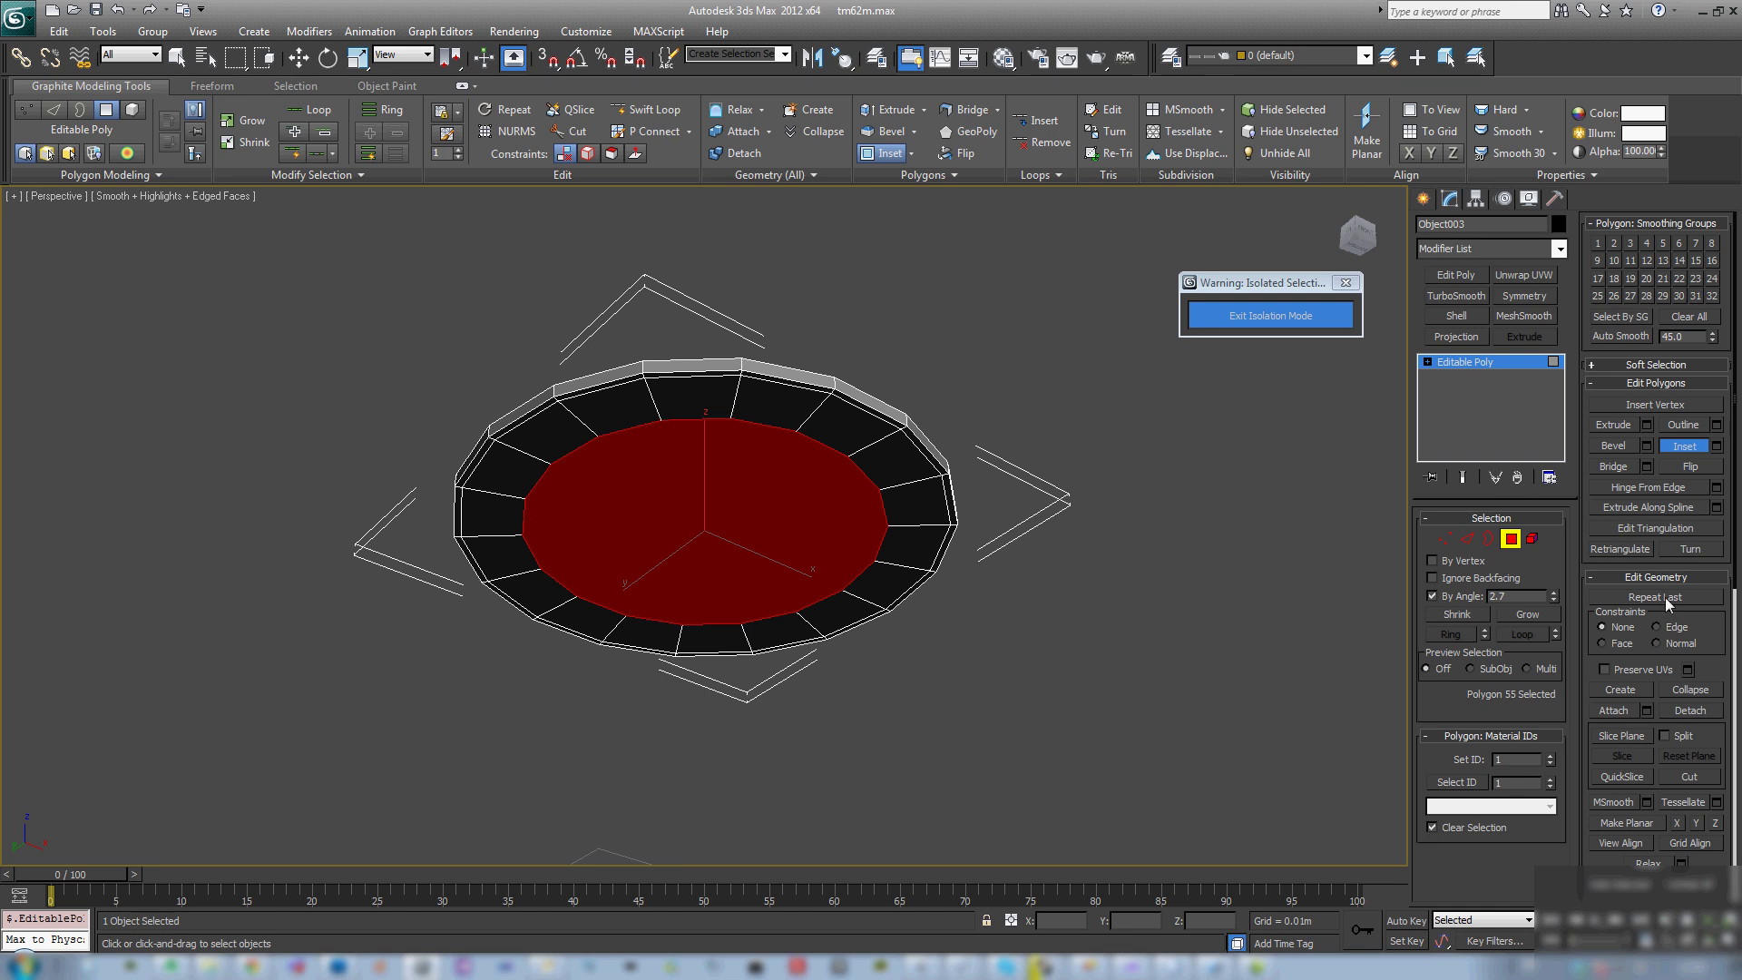
pyautogui.click(1687, 690)
pyautogui.keyDown('alt'); pyautogui.moveTo(727, 434); pyautogui.dragTo(683, 535, button='middle'); pyautogui.keyUp('alt')
pyautogui.moveTo(845, 622); pyautogui.dragTo(833, 569, button='middle')
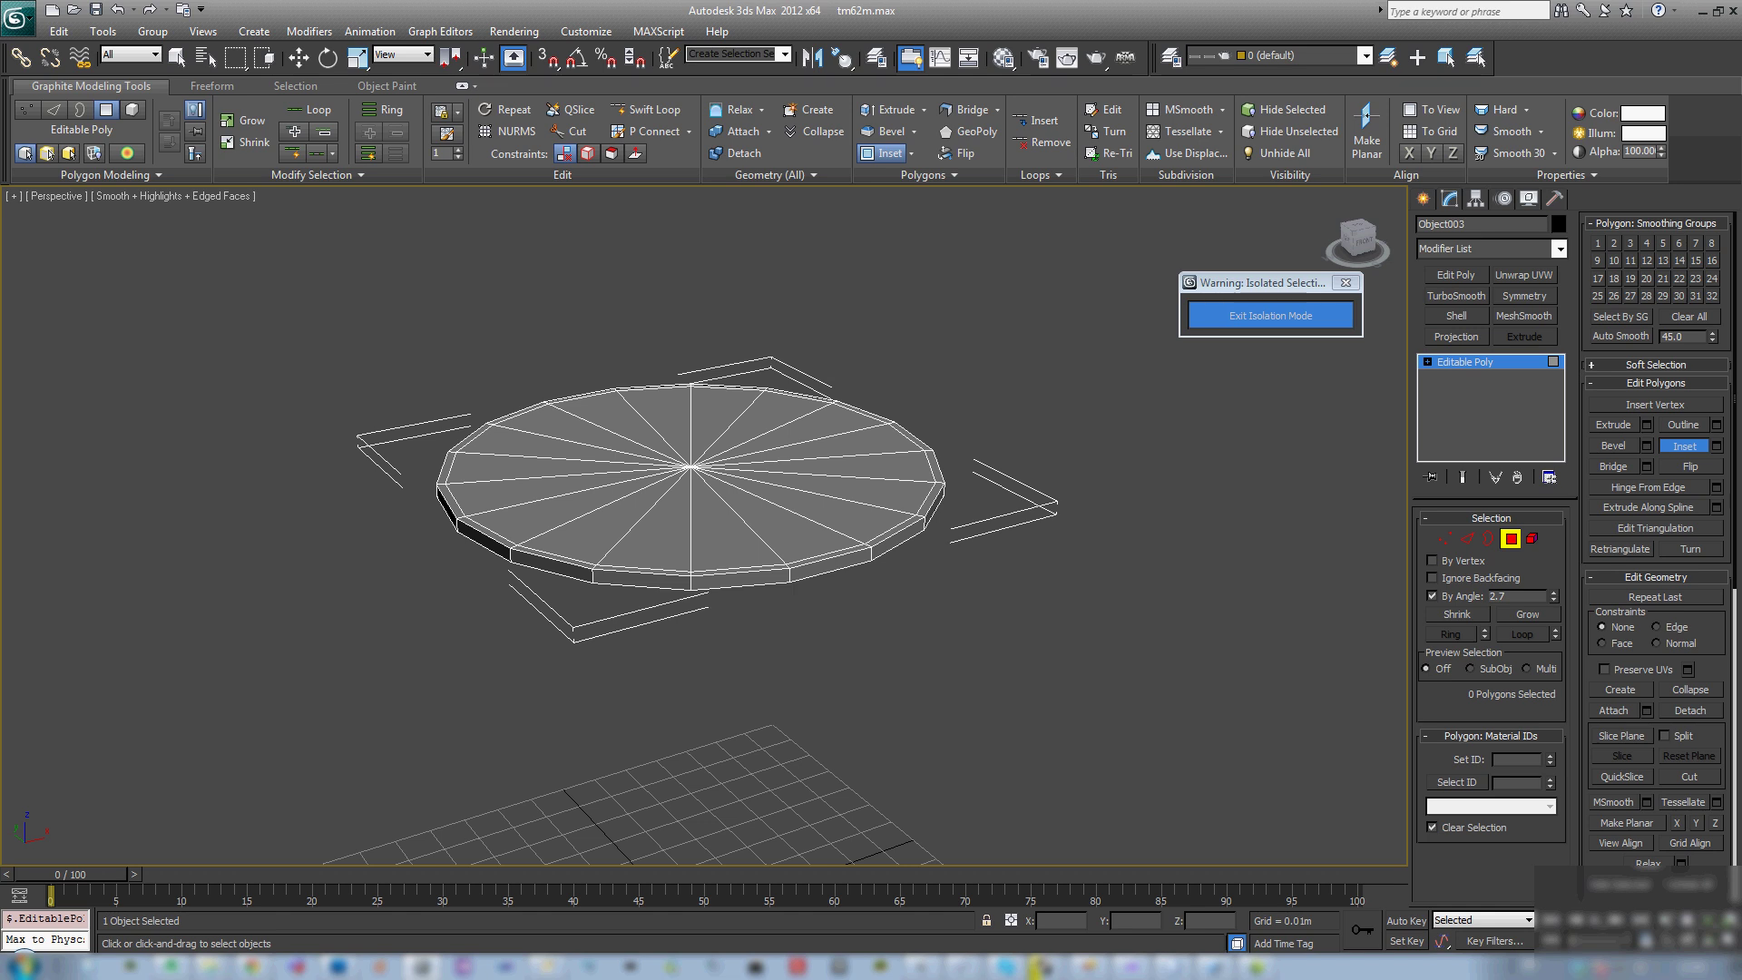
# Step: Extrude every second side polygon around the disc's rim outward by 0.003 m using Local Normal, then leave polygon editing
pyautogui.press('2')
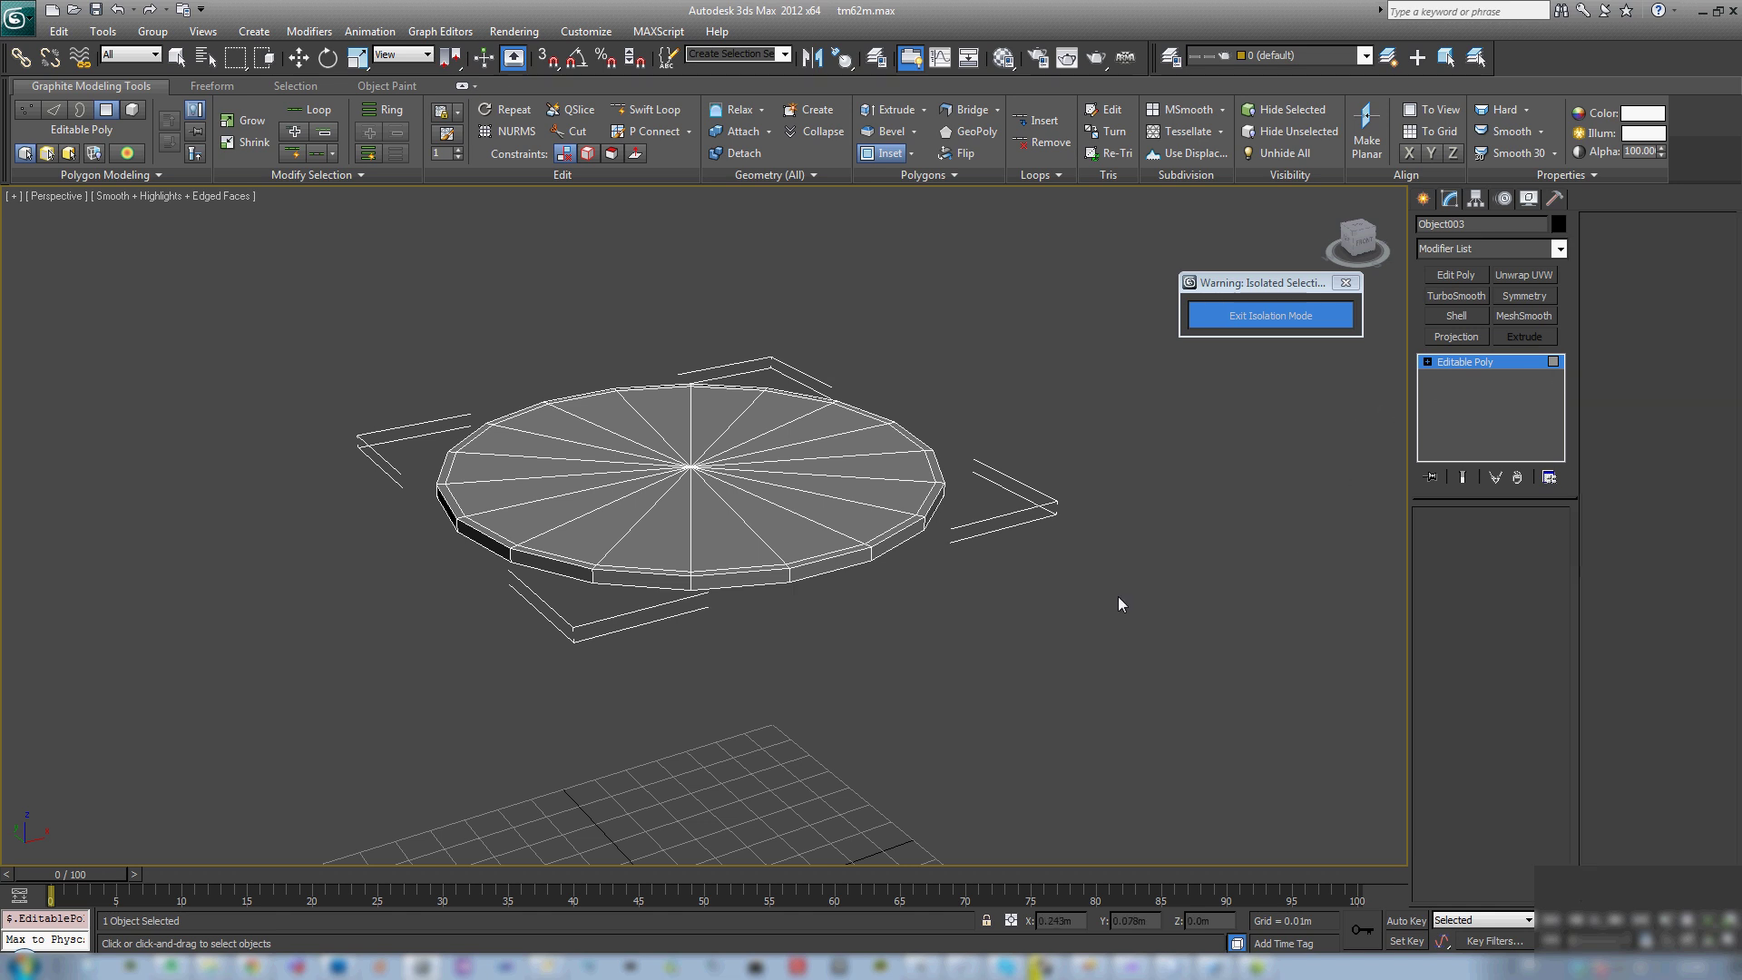
pyautogui.press('w')
pyautogui.press('4')
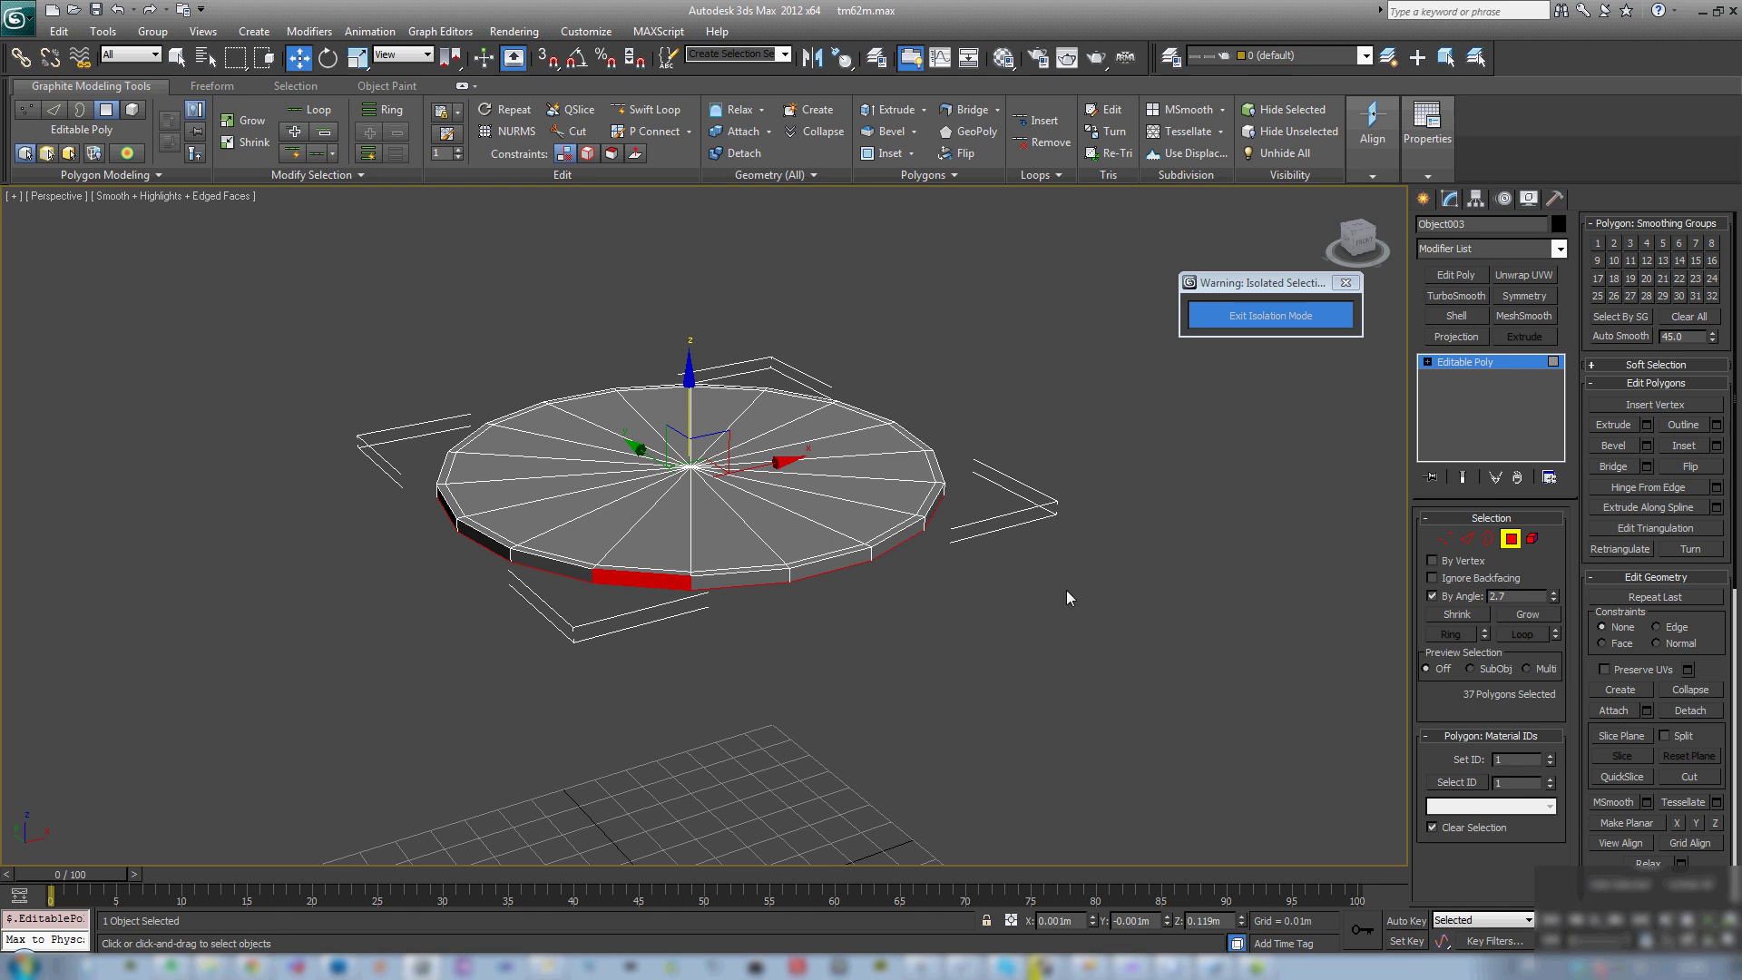
pyautogui.click(644, 577)
pyautogui.keyDown('ctrl'); pyautogui.click(830, 570); pyautogui.keyUp('ctrl')
pyautogui.keyDown('alt'); pyautogui.moveTo(1065, 548); pyautogui.dragTo(912, 566, button='middle'); pyautogui.keyUp('alt')
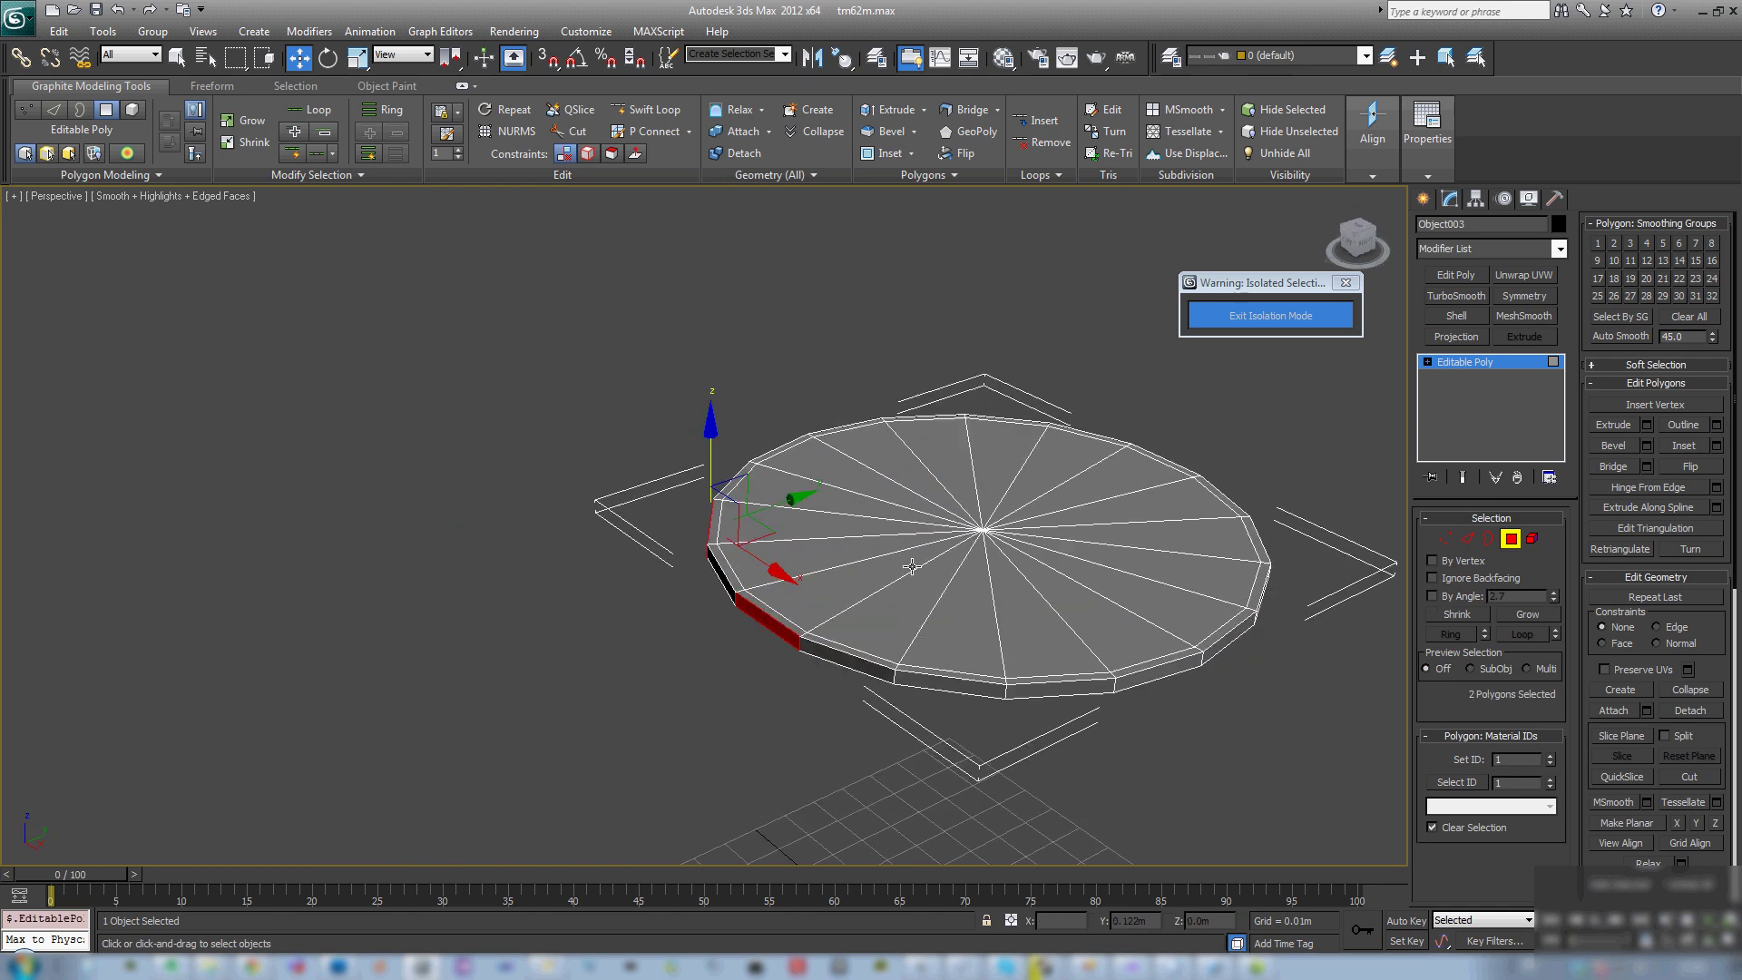
pyautogui.keyDown('ctrl'); pyautogui.click(924, 681); pyautogui.keyUp('ctrl')
pyautogui.moveTo(1261, 762); pyautogui.dragTo(819, 566, button='middle')
pyautogui.keyDown('ctrl'); pyautogui.click(770, 505); pyautogui.keyUp('ctrl')
pyautogui.keyDown('alt'); pyautogui.moveTo(886, 509); pyautogui.dragTo(754, 546, button='middle'); pyautogui.keyUp('alt')
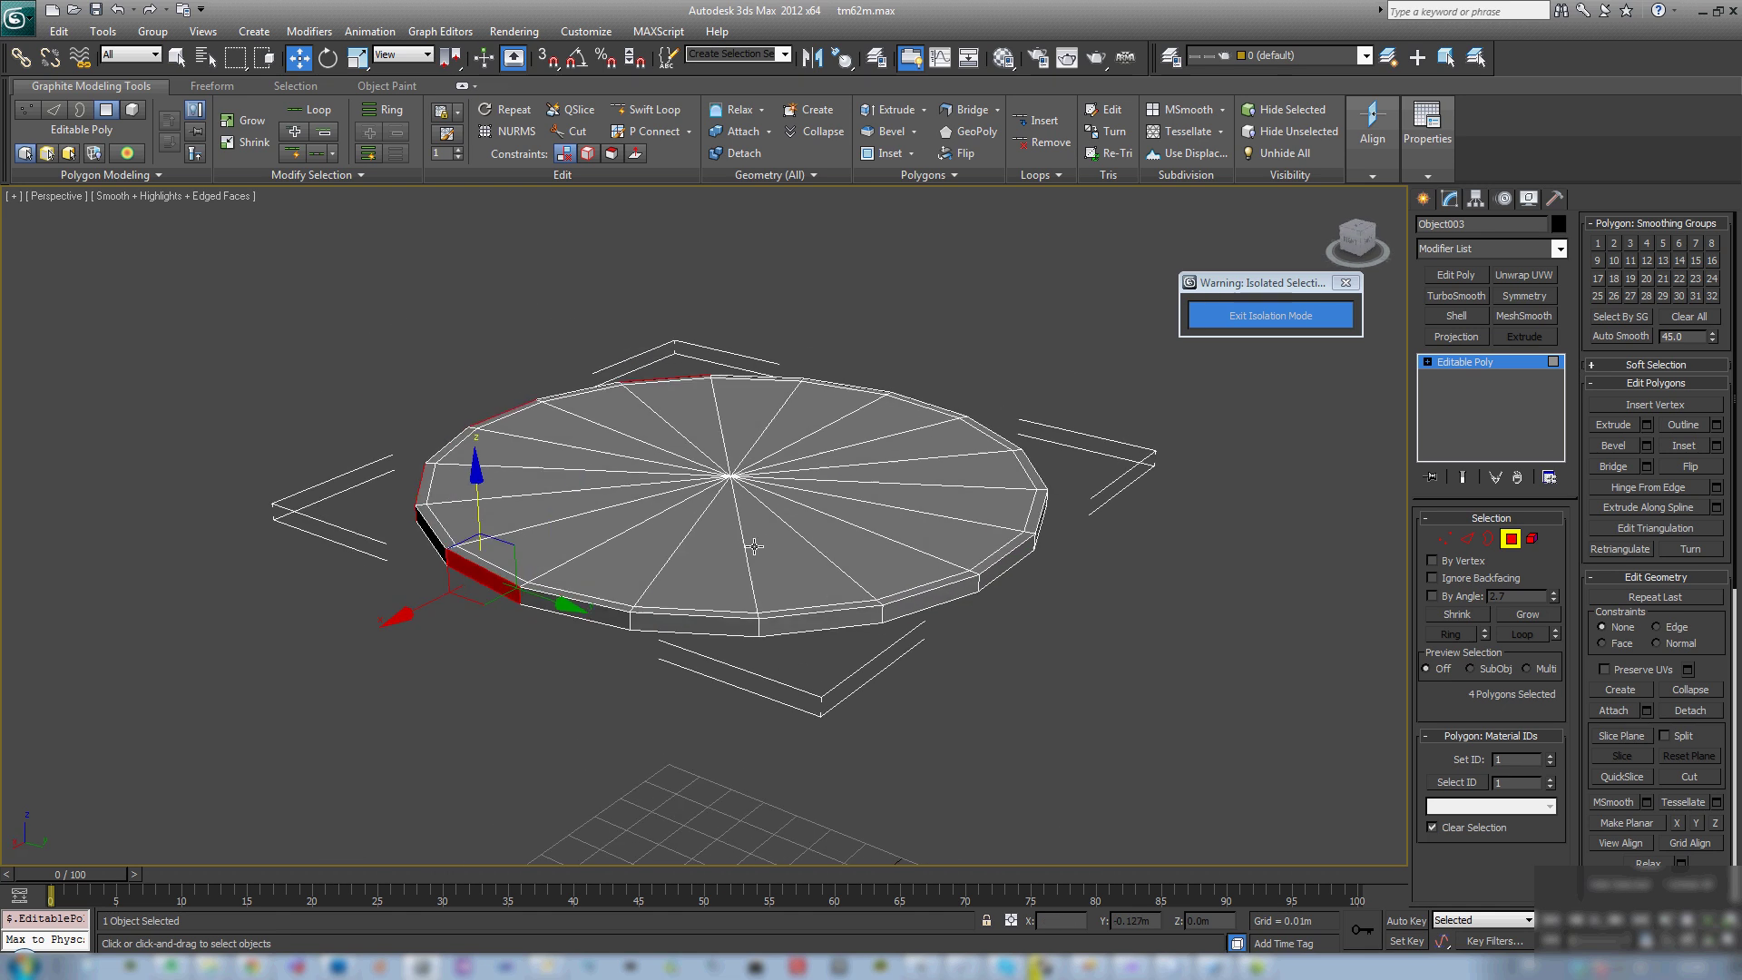
pyautogui.press('q')
pyautogui.keyDown('ctrl'); pyautogui.click(685, 623); pyautogui.keyUp('ctrl')
pyautogui.keyDown('ctrl'); pyautogui.click(903, 599); pyautogui.keyUp('ctrl')
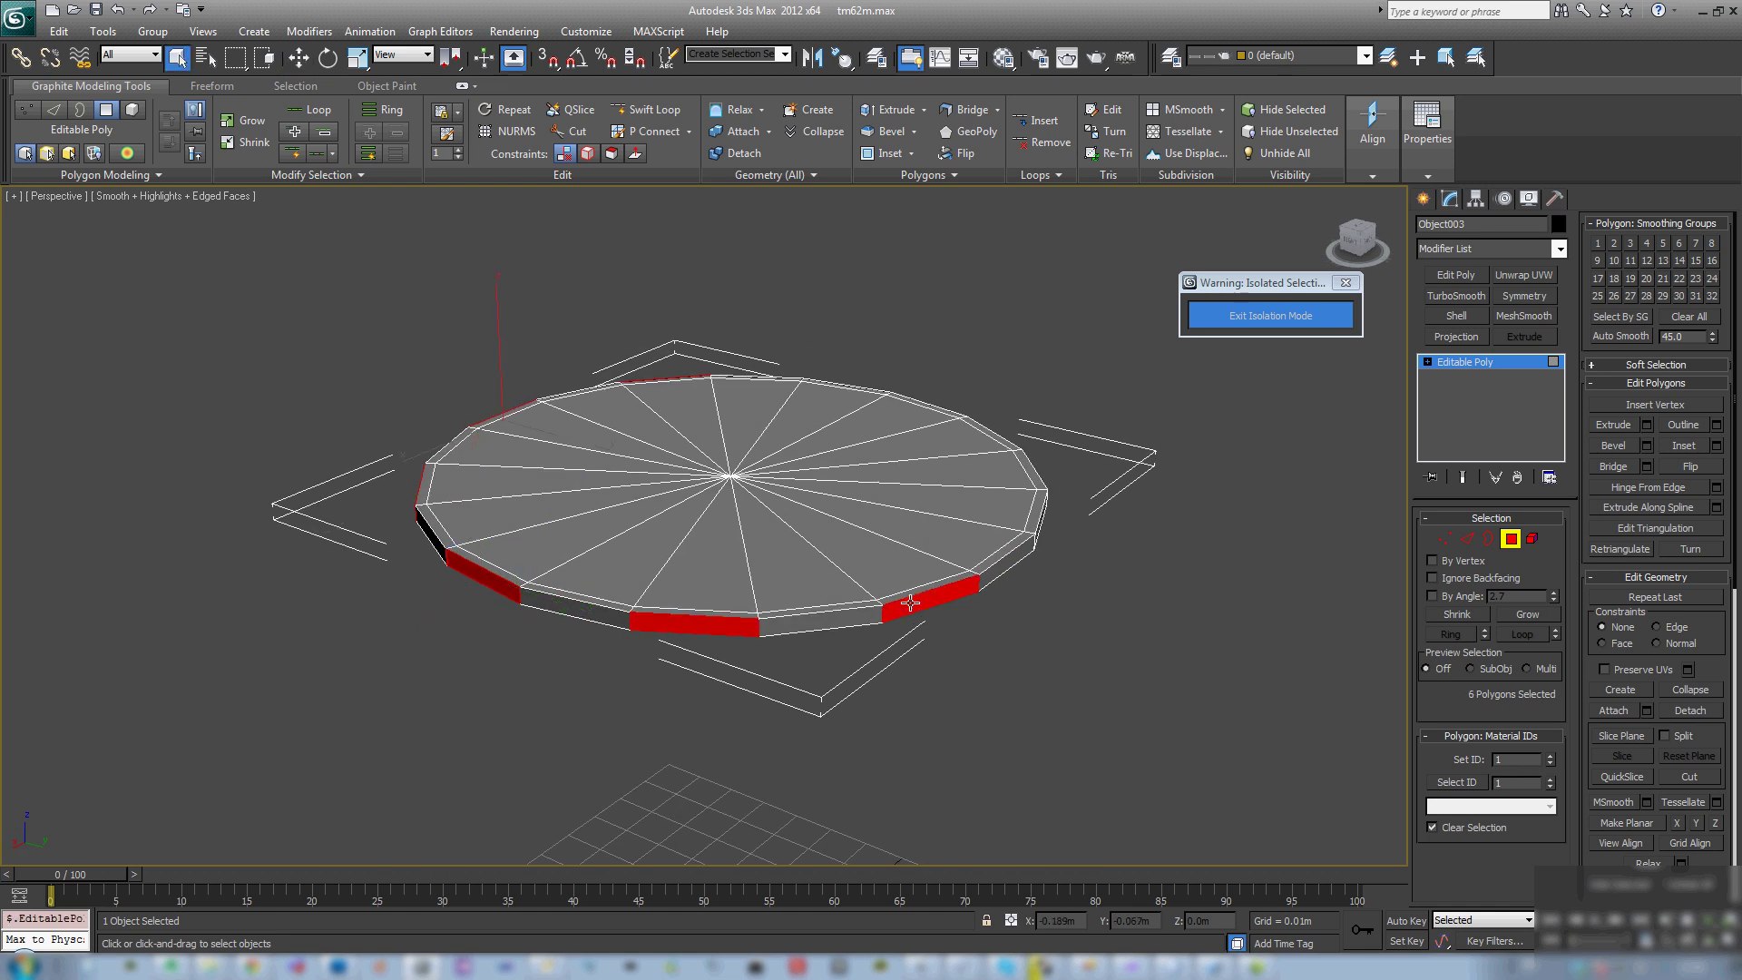
pyautogui.keyDown('alt'); pyautogui.moveTo(902, 599); pyautogui.dragTo(962, 635, button='middle'); pyautogui.keyUp('alt')
pyautogui.keyDown('ctrl'); pyautogui.click(631, 689); pyautogui.keyUp('ctrl')
pyautogui.keyDown('ctrl'); pyautogui.click(843, 669); pyautogui.keyUp('ctrl')
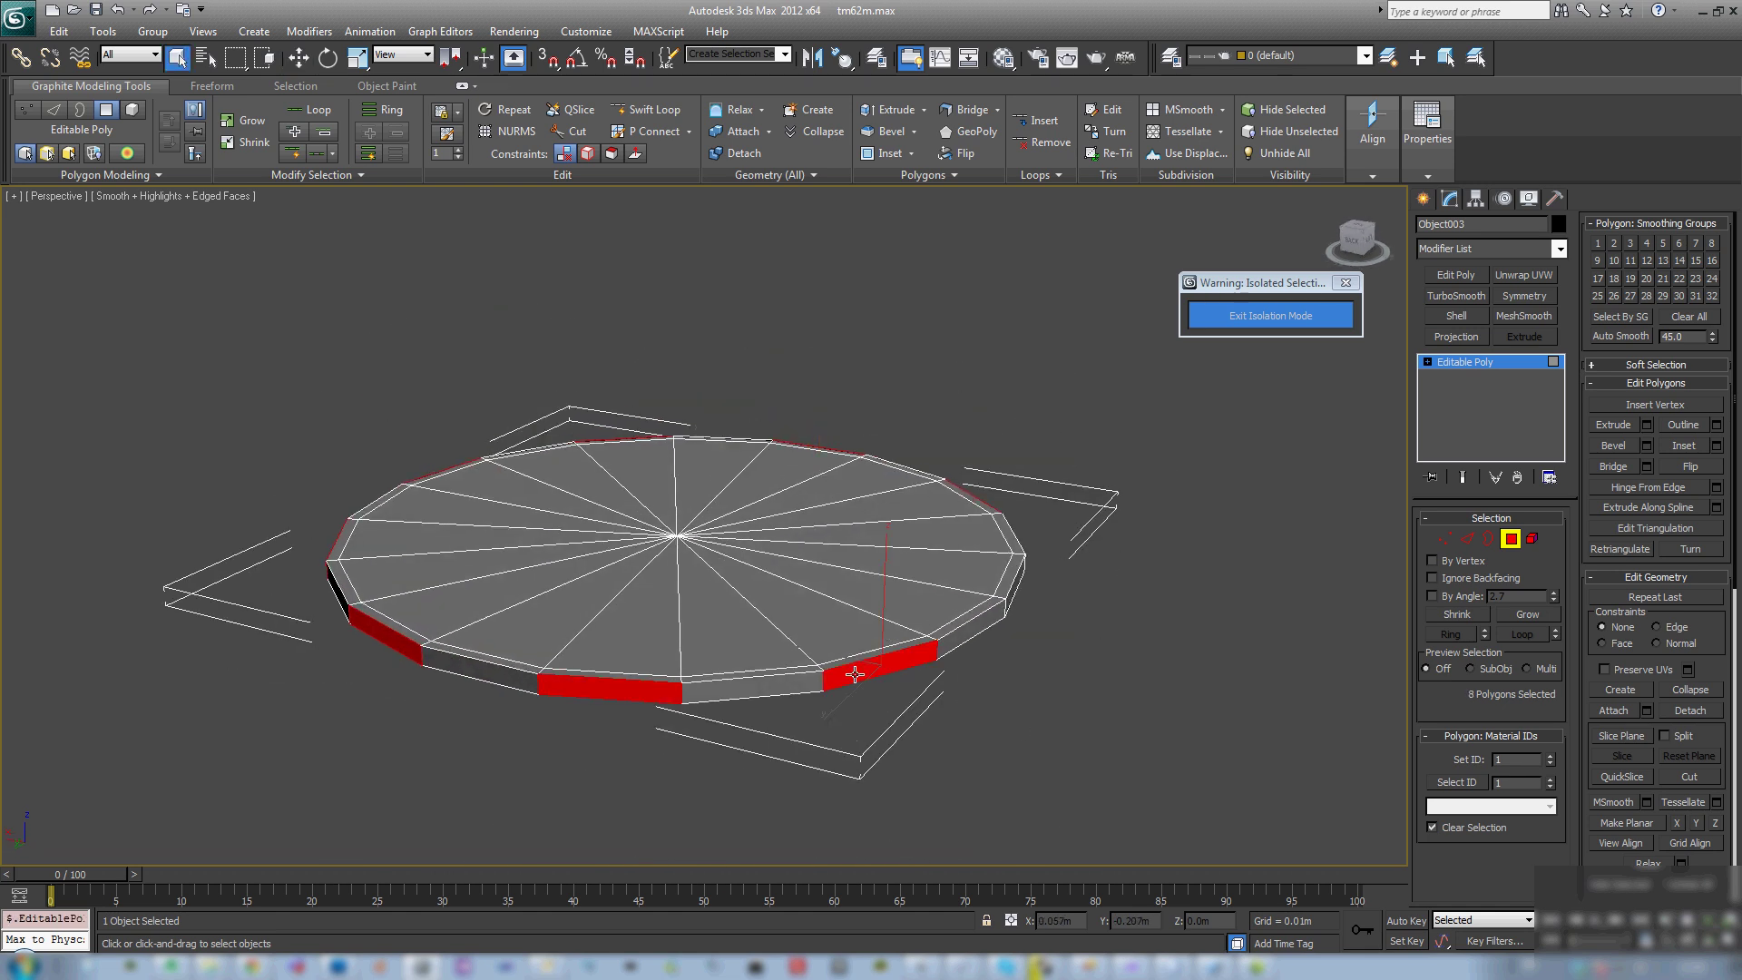
pyautogui.keyDown('alt'); pyautogui.moveTo(844, 670); pyautogui.dragTo(844, 472, button='middle'); pyautogui.keyUp('alt')
pyautogui.keyDown('ctrl'); pyautogui.click(755, 671); pyautogui.keyUp('ctrl')
pyautogui.scroll(4, 844, 472)
pyautogui.scroll(-5, 843, 479)
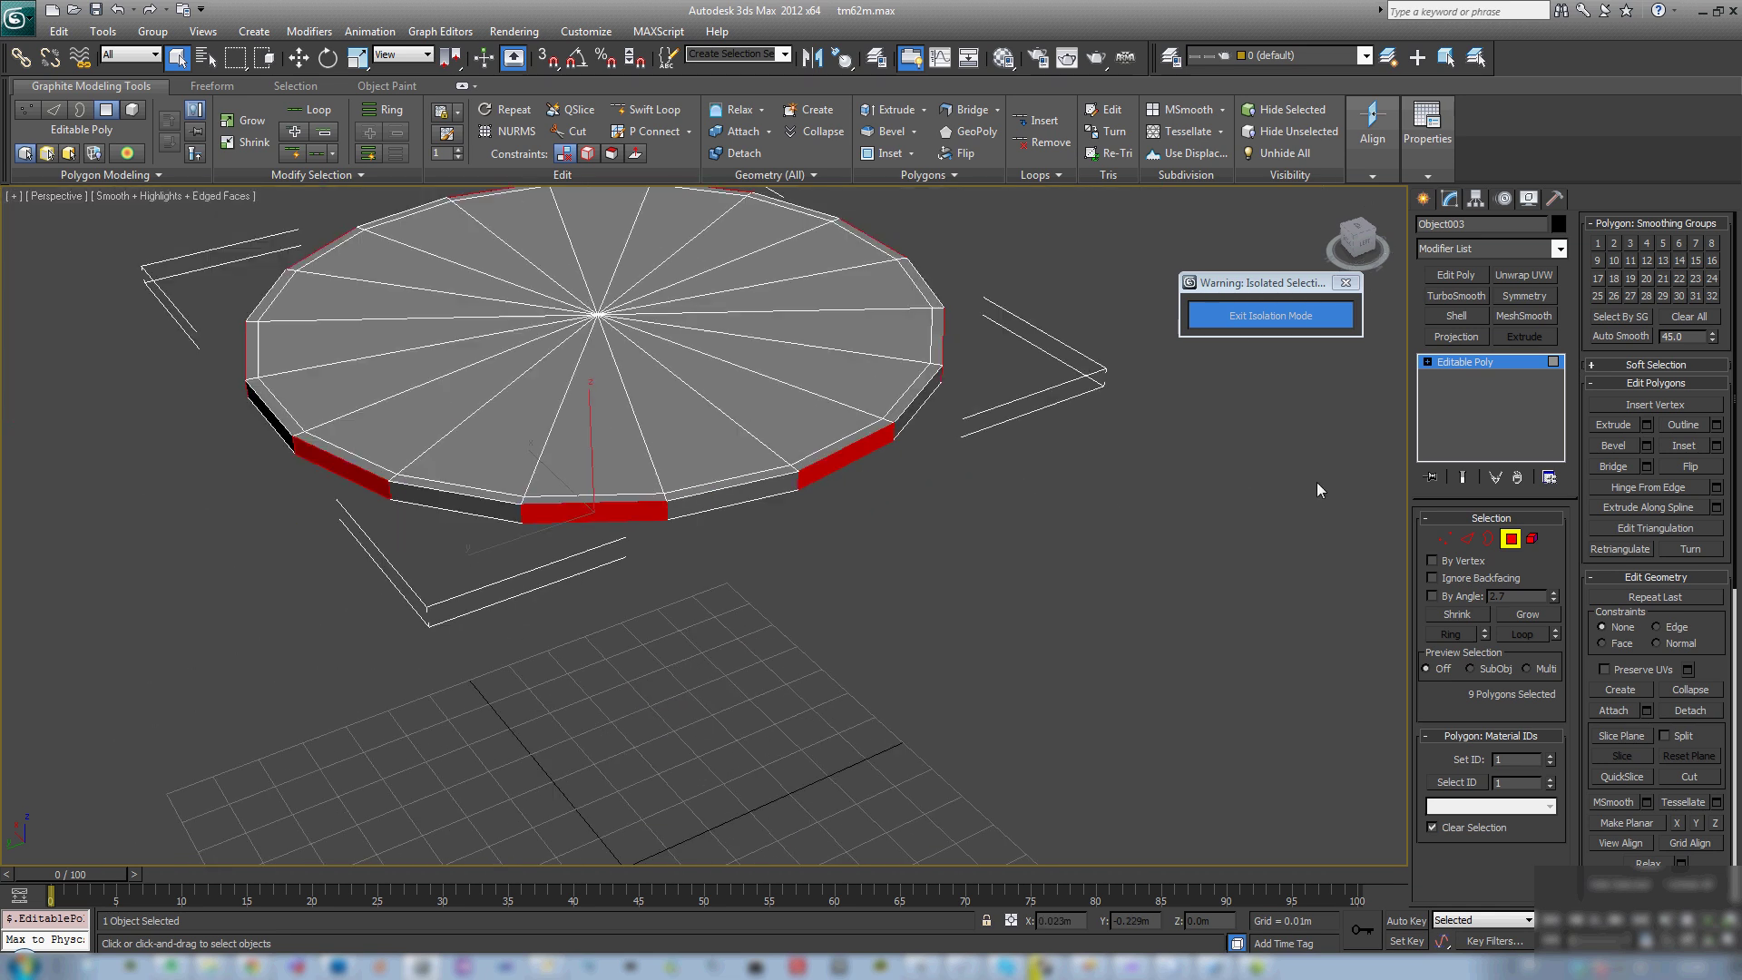
pyautogui.click(1646, 424)
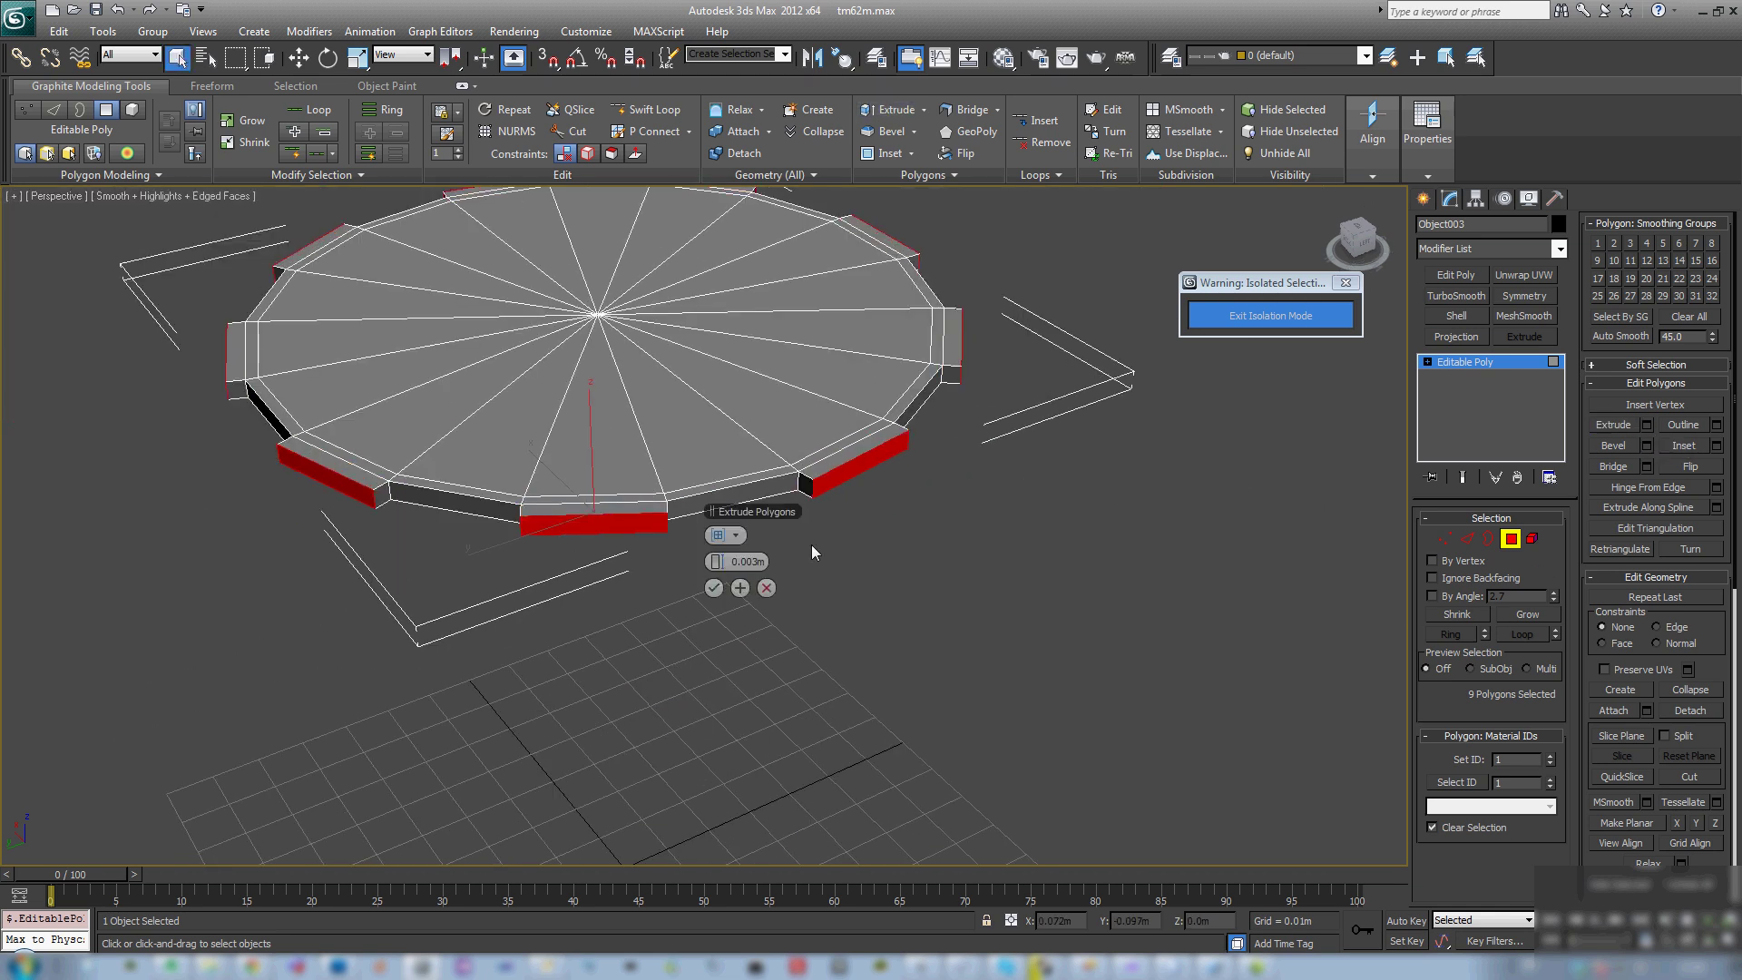
pyautogui.click(736, 536)
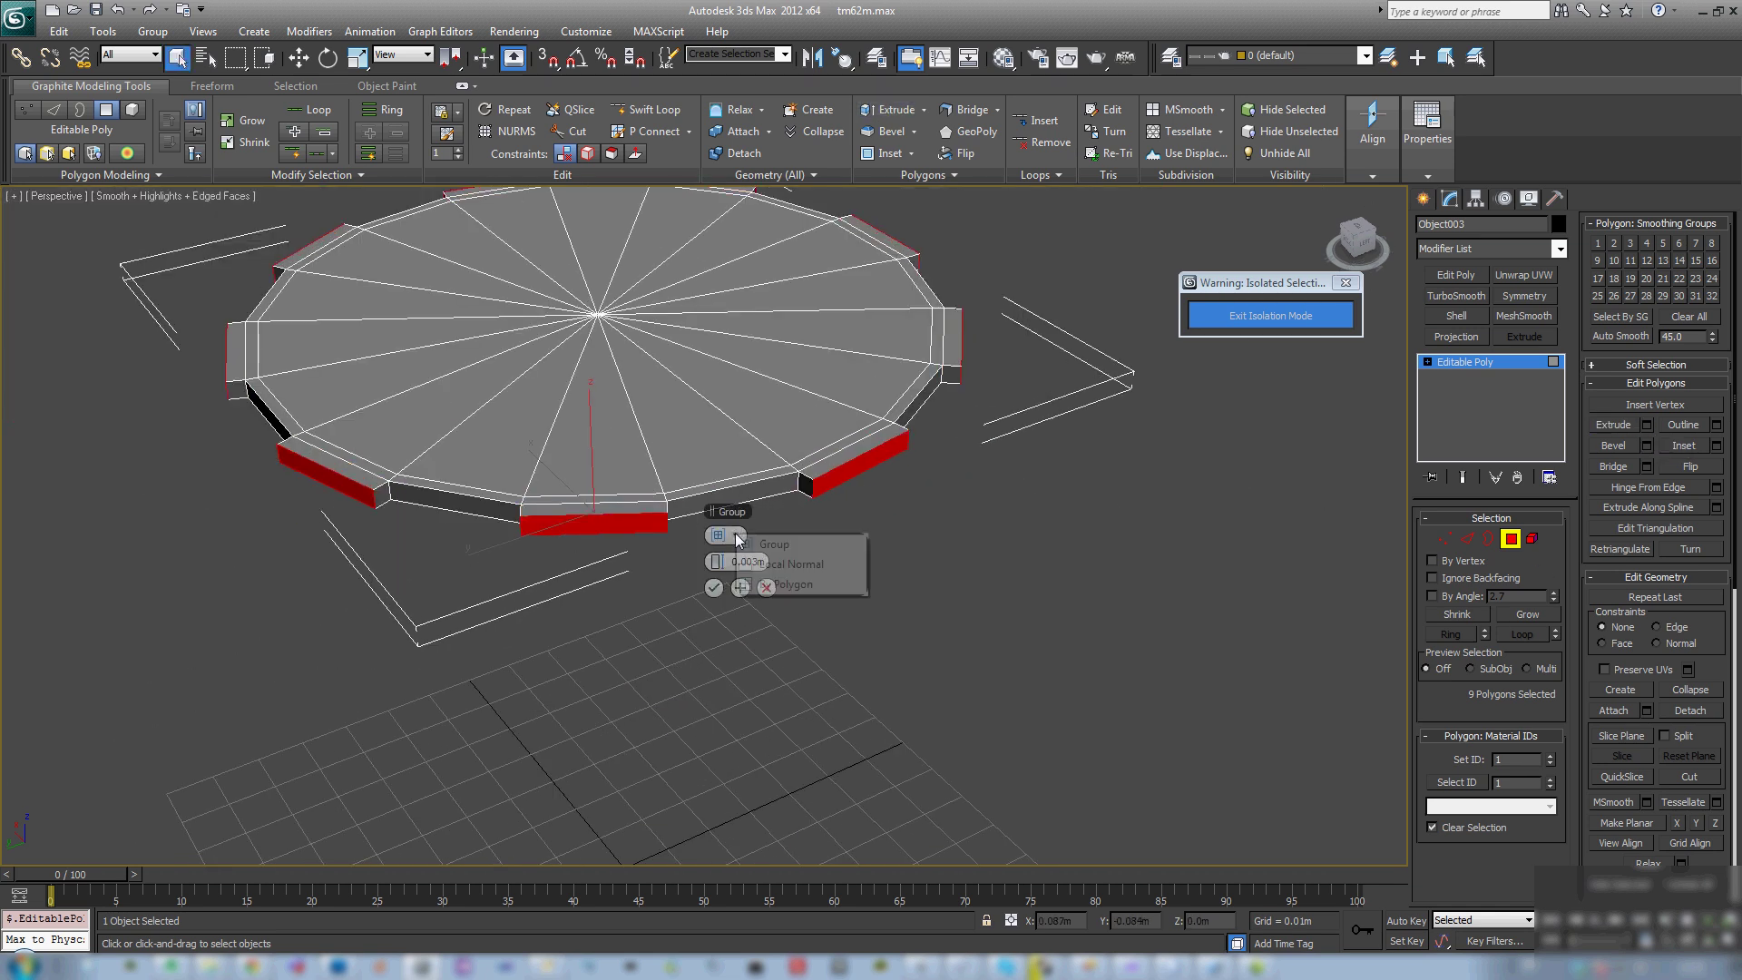
pyautogui.click(767, 563)
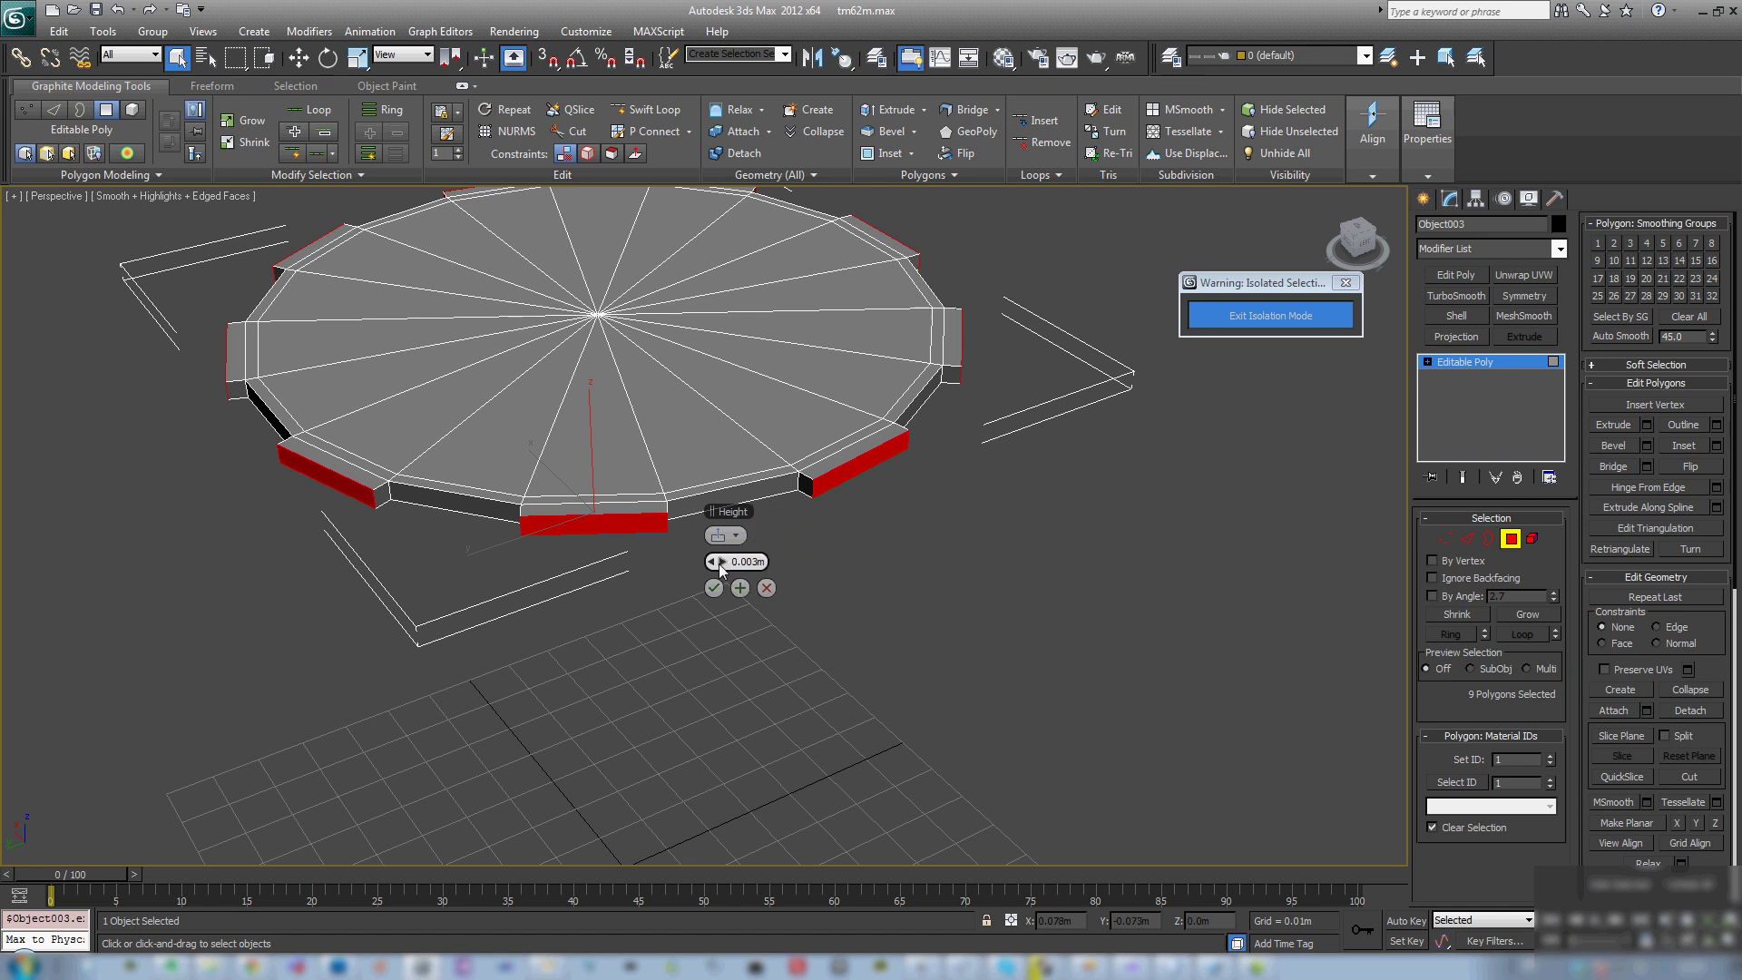
pyautogui.click(714, 588)
pyautogui.keyDown('alt'); pyautogui.moveTo(622, 560); pyautogui.dragTo(716, 536, button='middle'); pyautogui.keyUp('alt')
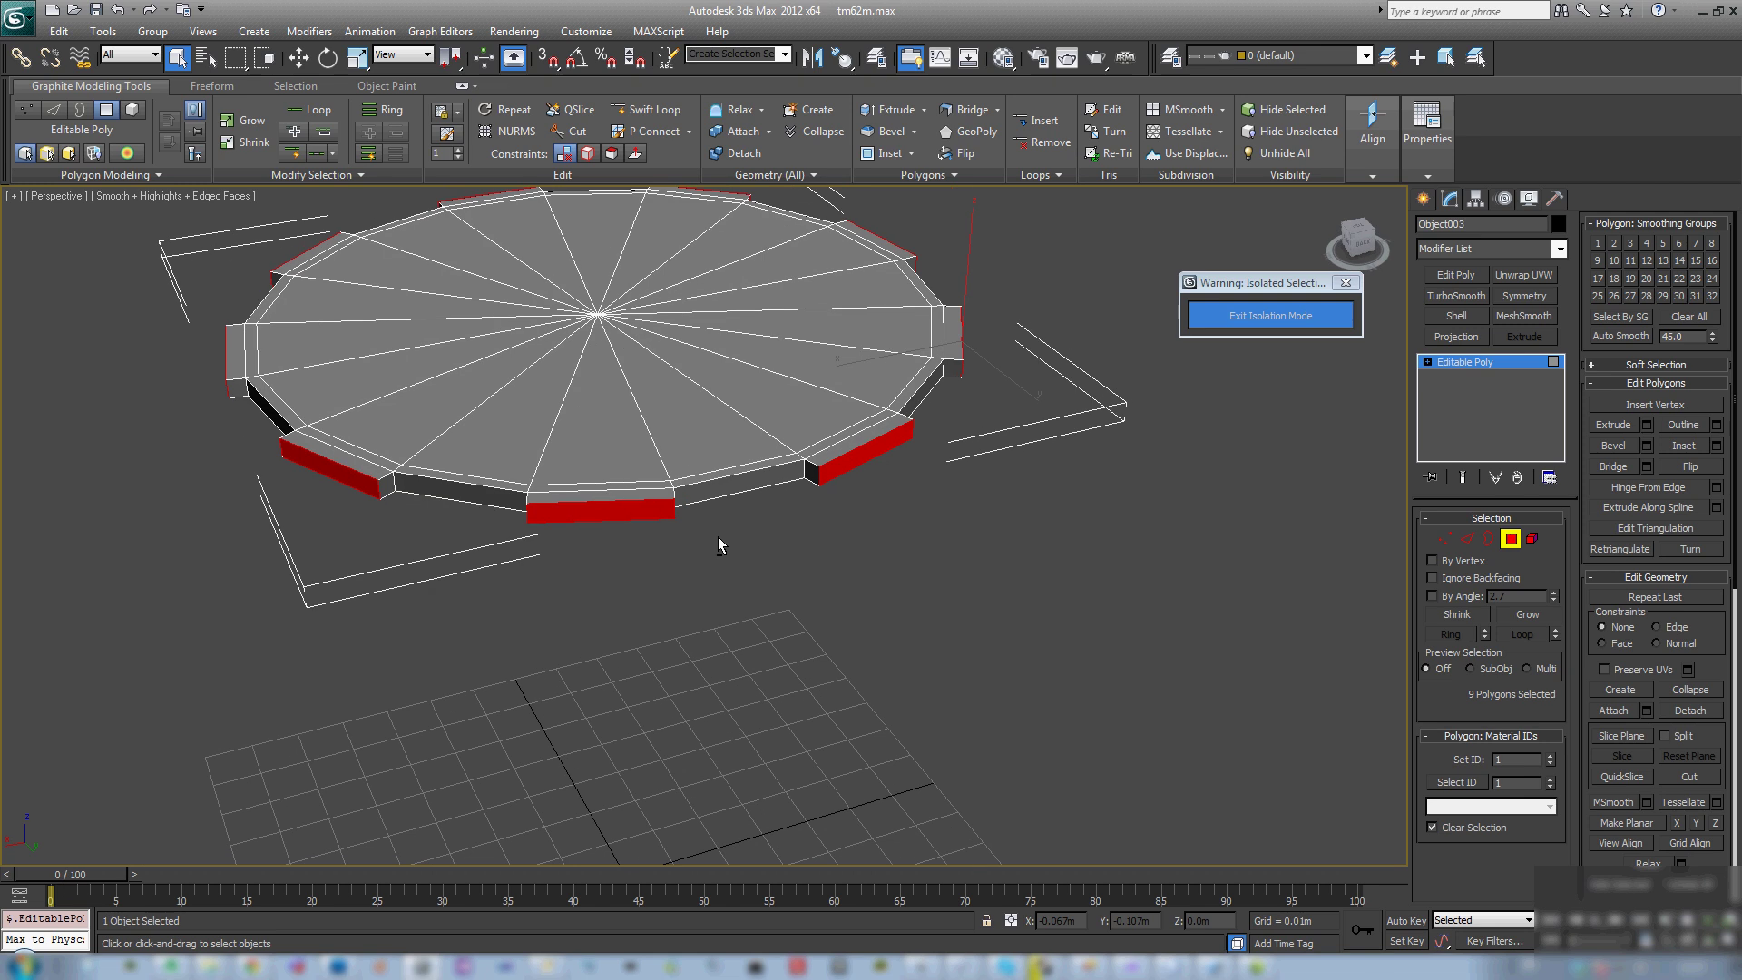
pyautogui.click(1510, 539)
pyautogui.scroll(5, 795, 481)
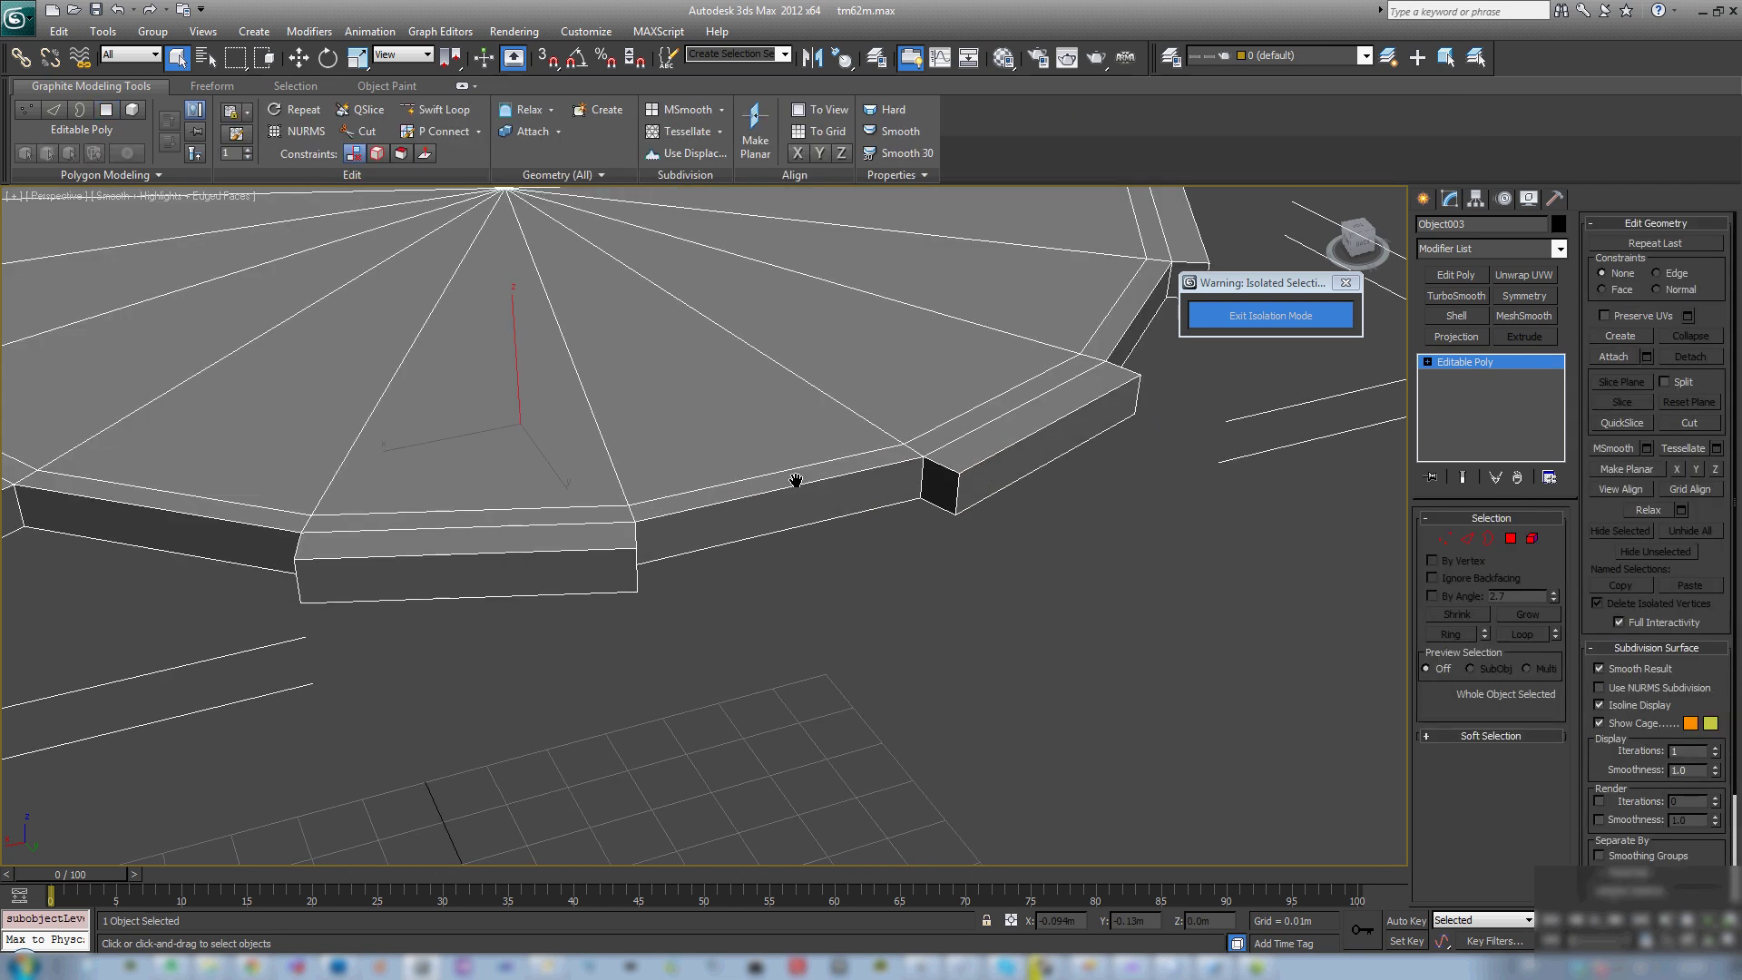
pyautogui.scroll(-8, 808, 481)
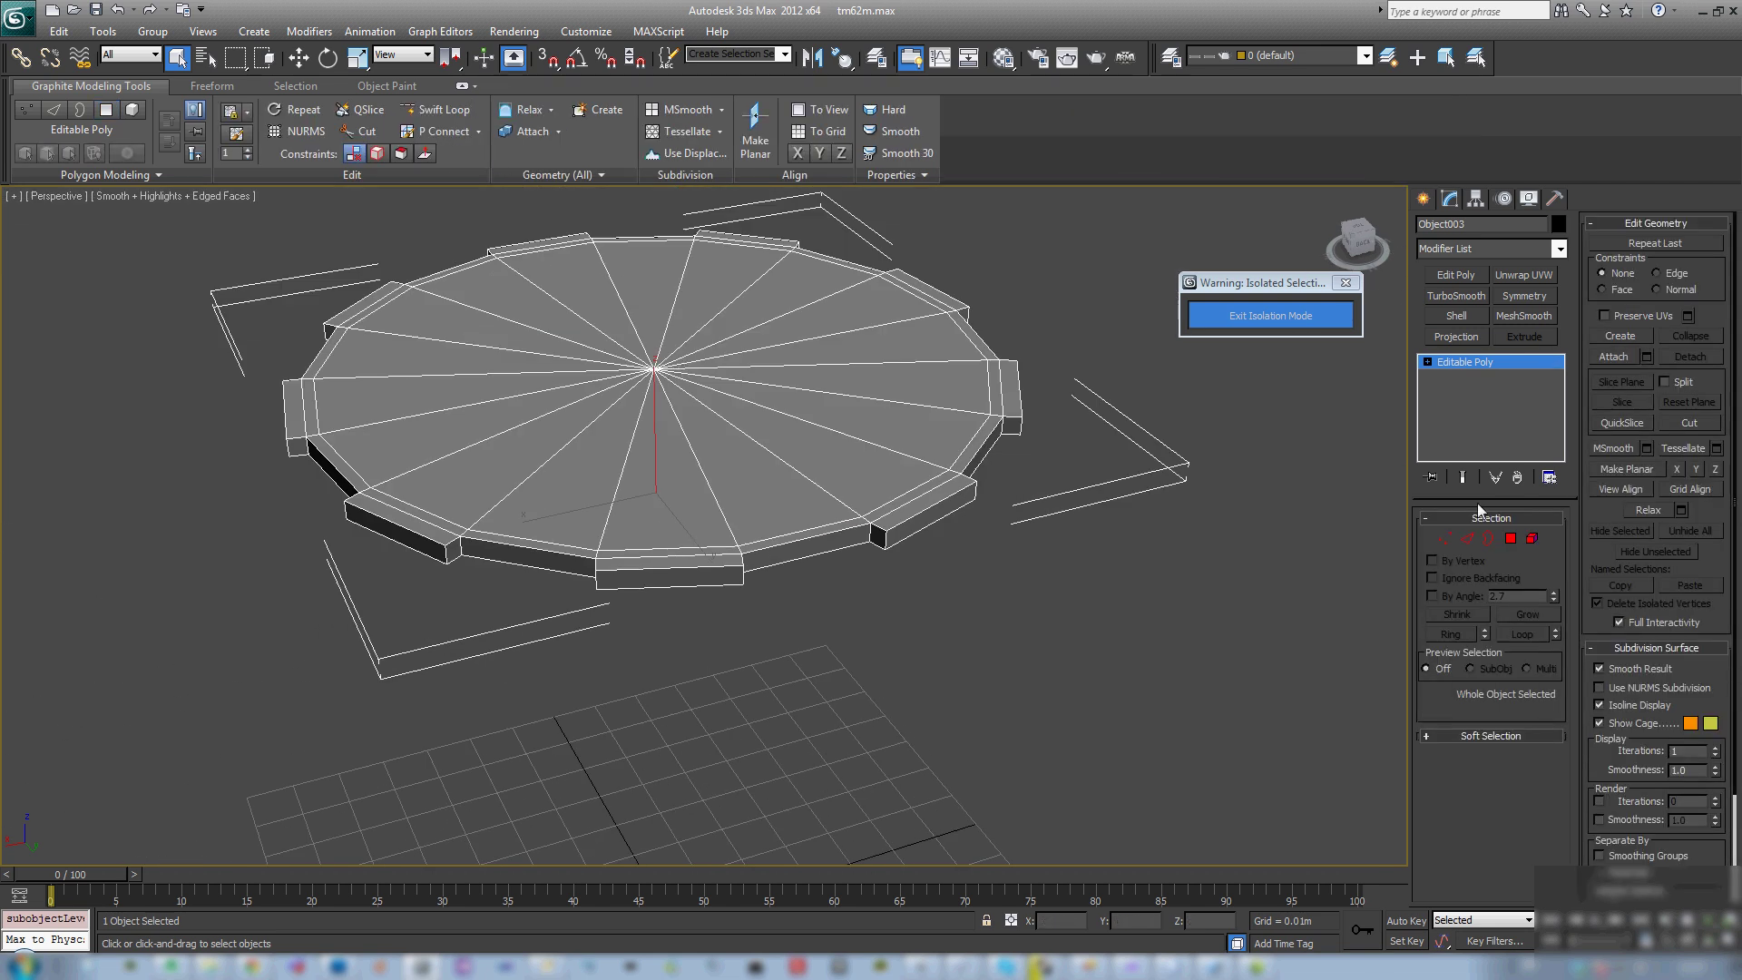
# Step: Add two Swift Loop edge loops around the disc's toothed side wall, close to its upper and lower edges
pyautogui.click(1461, 537)
pyautogui.scroll(4, 829, 740)
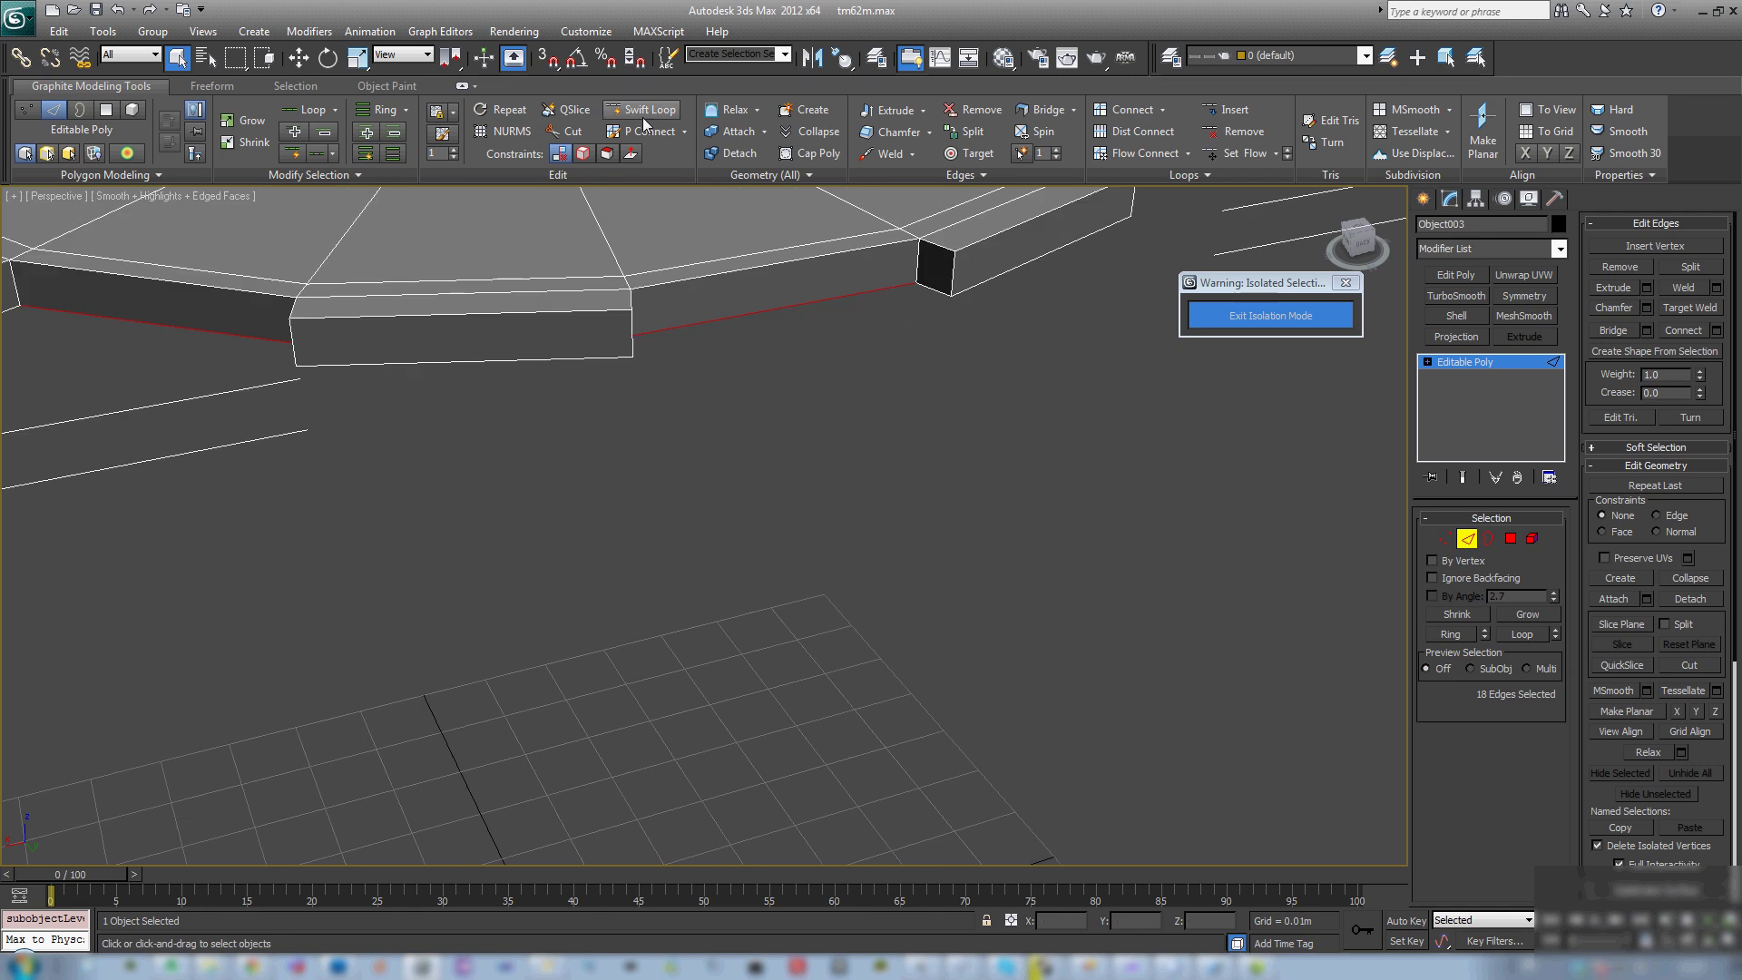
pyautogui.click(641, 116)
pyautogui.click(617, 319)
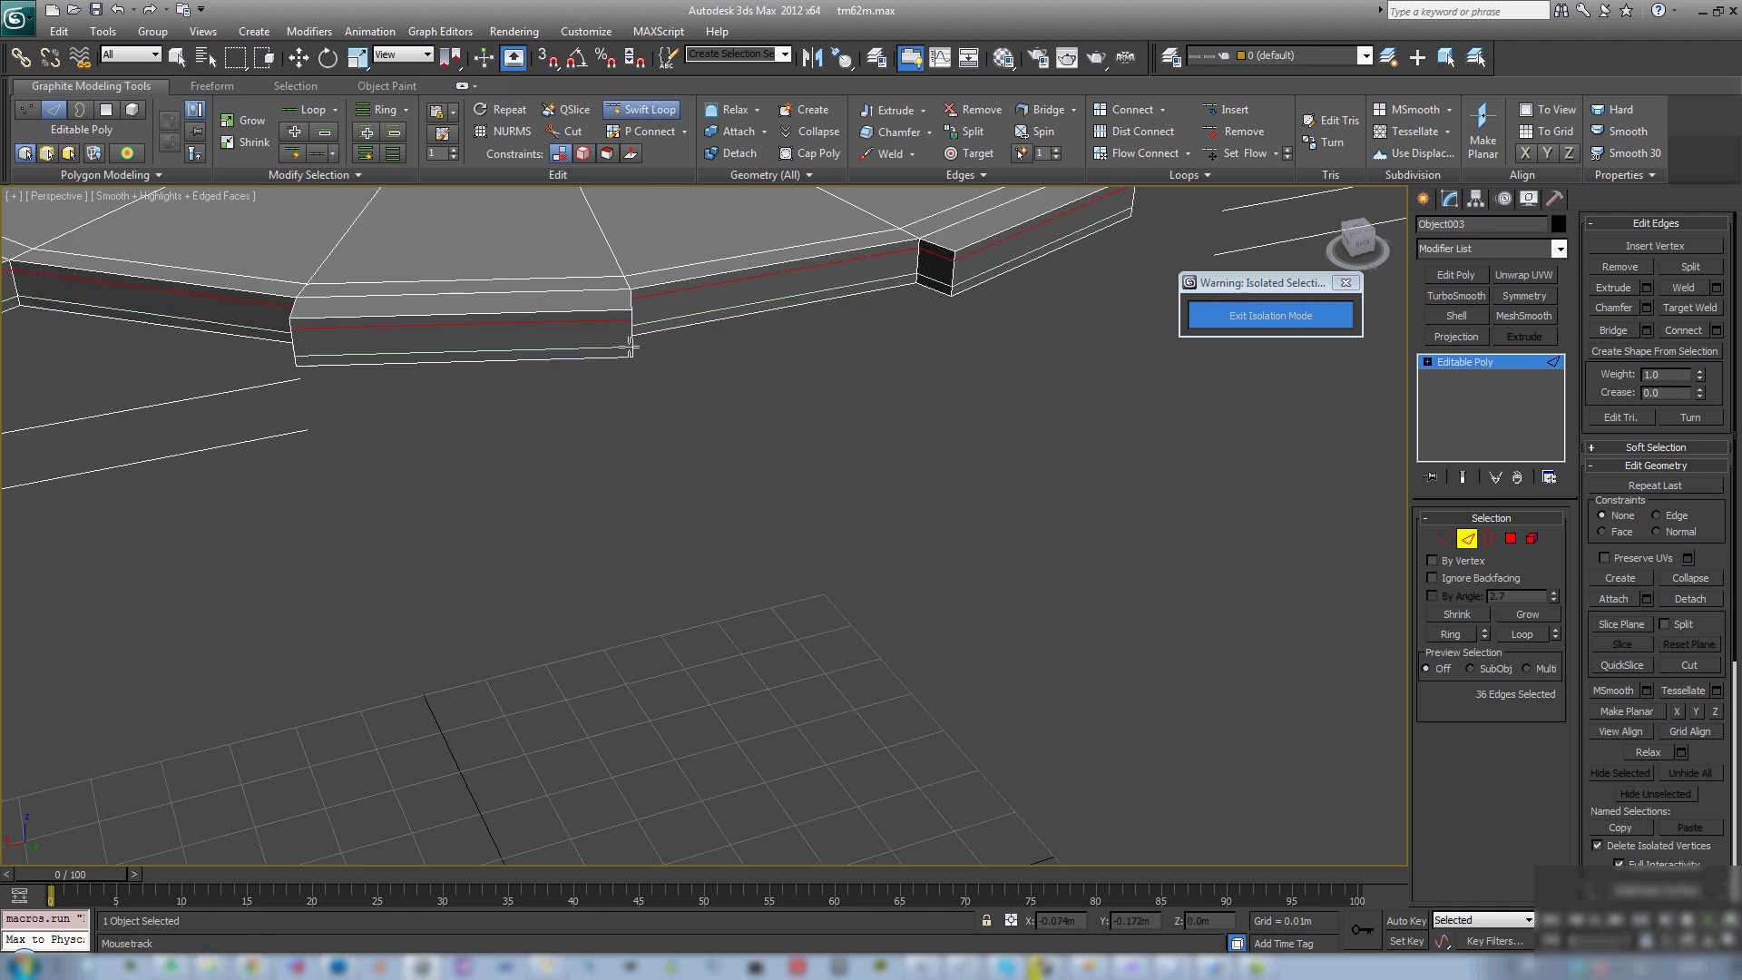
pyautogui.keyDown('alt'); pyautogui.moveTo(622, 343); pyautogui.dragTo(580, 535, button='middle'); pyautogui.keyUp('alt')
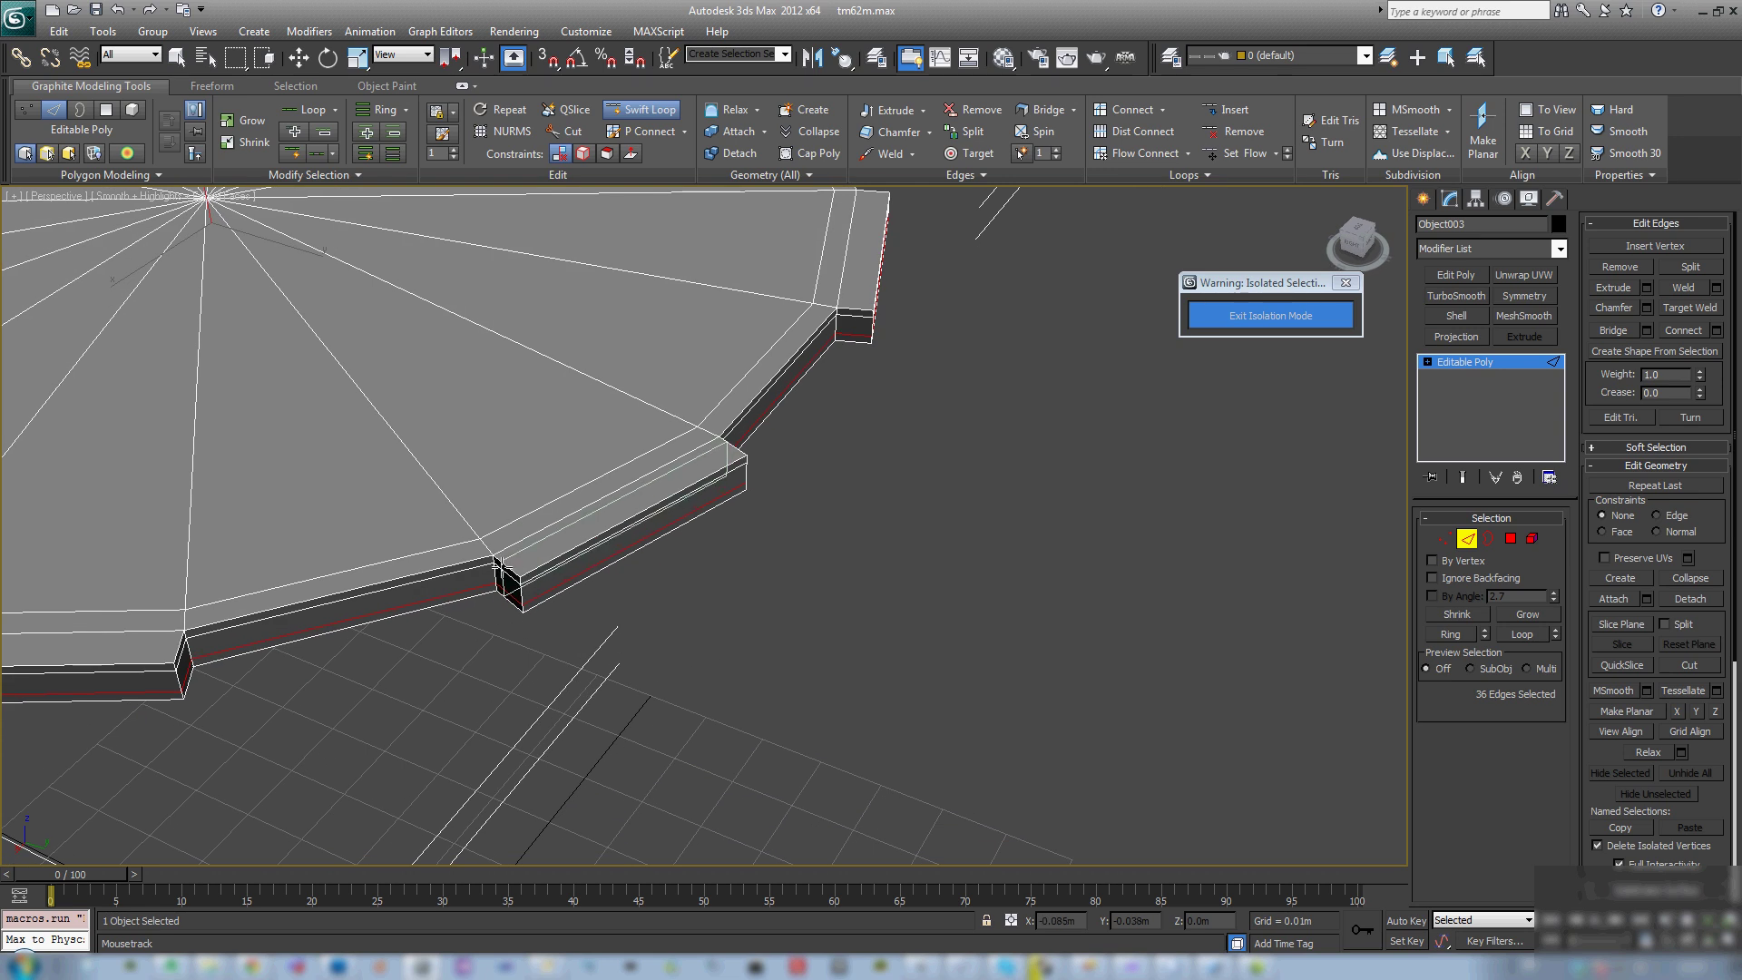
# Step: Add supporting Swift Loop edges near the inner and outer edges of the extruded teeth around the disc's rim
pyautogui.click(746, 430)
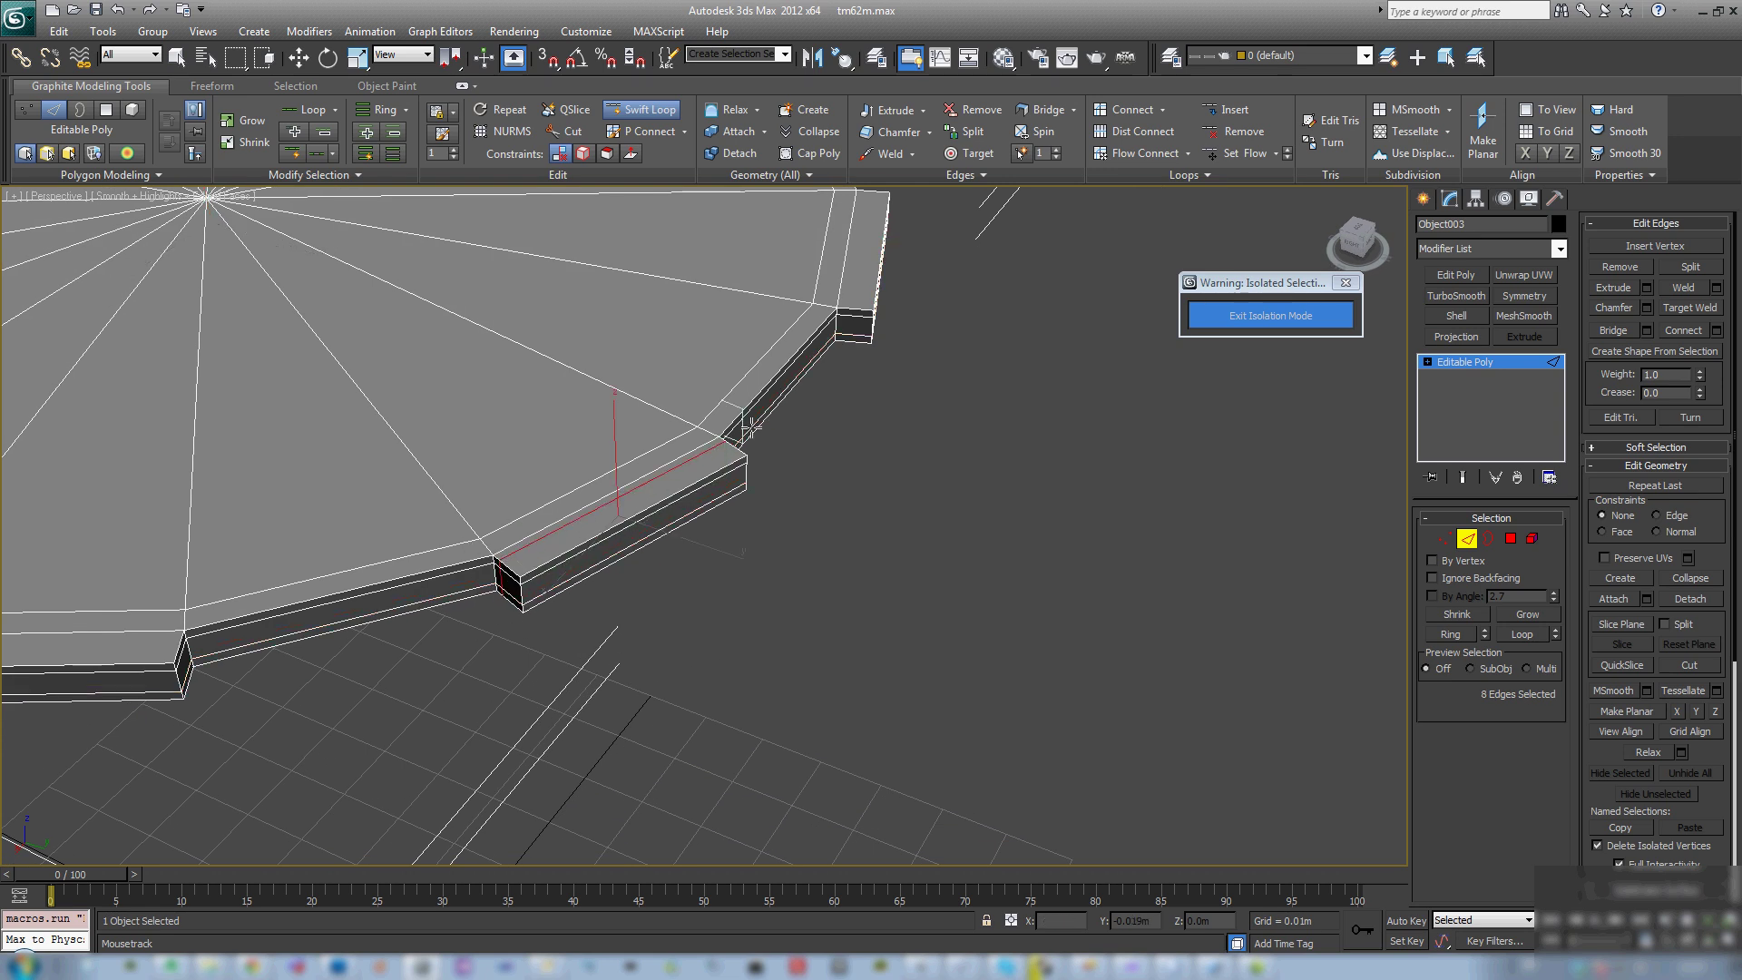
pyautogui.keyDown('alt'); pyautogui.moveTo(576, 595); pyautogui.dragTo(1031, 655, button='middle'); pyautogui.keyUp('alt')
pyautogui.click(1031, 655)
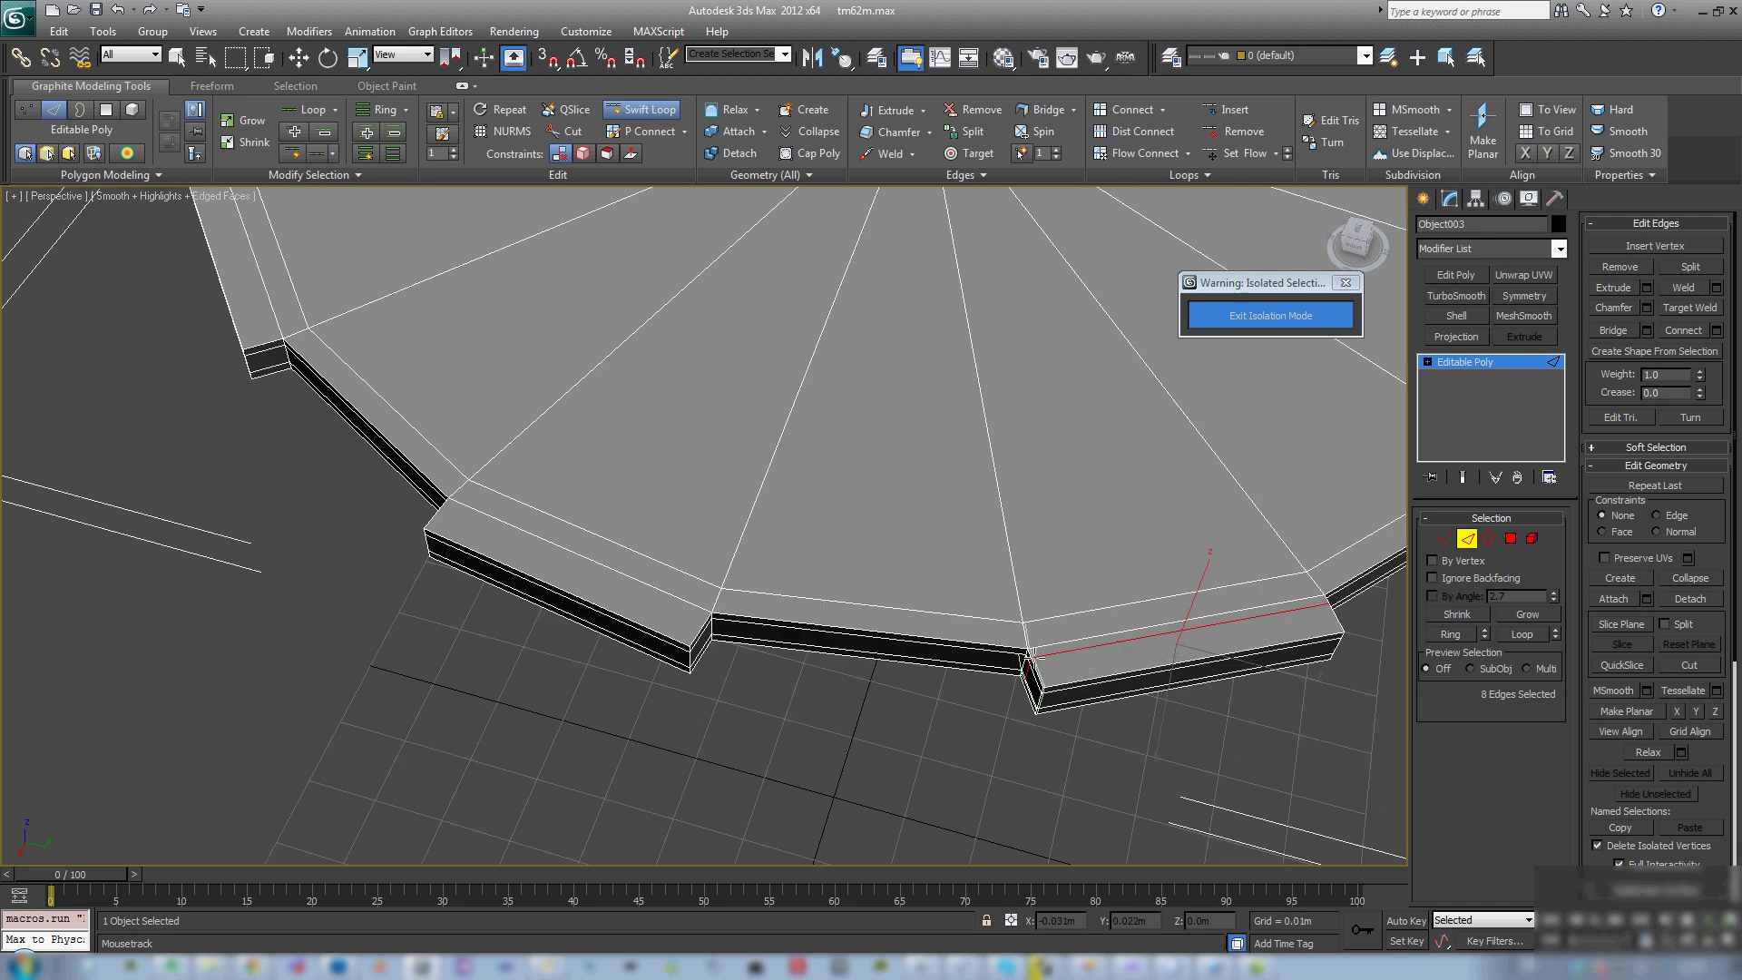
pyautogui.click(705, 618)
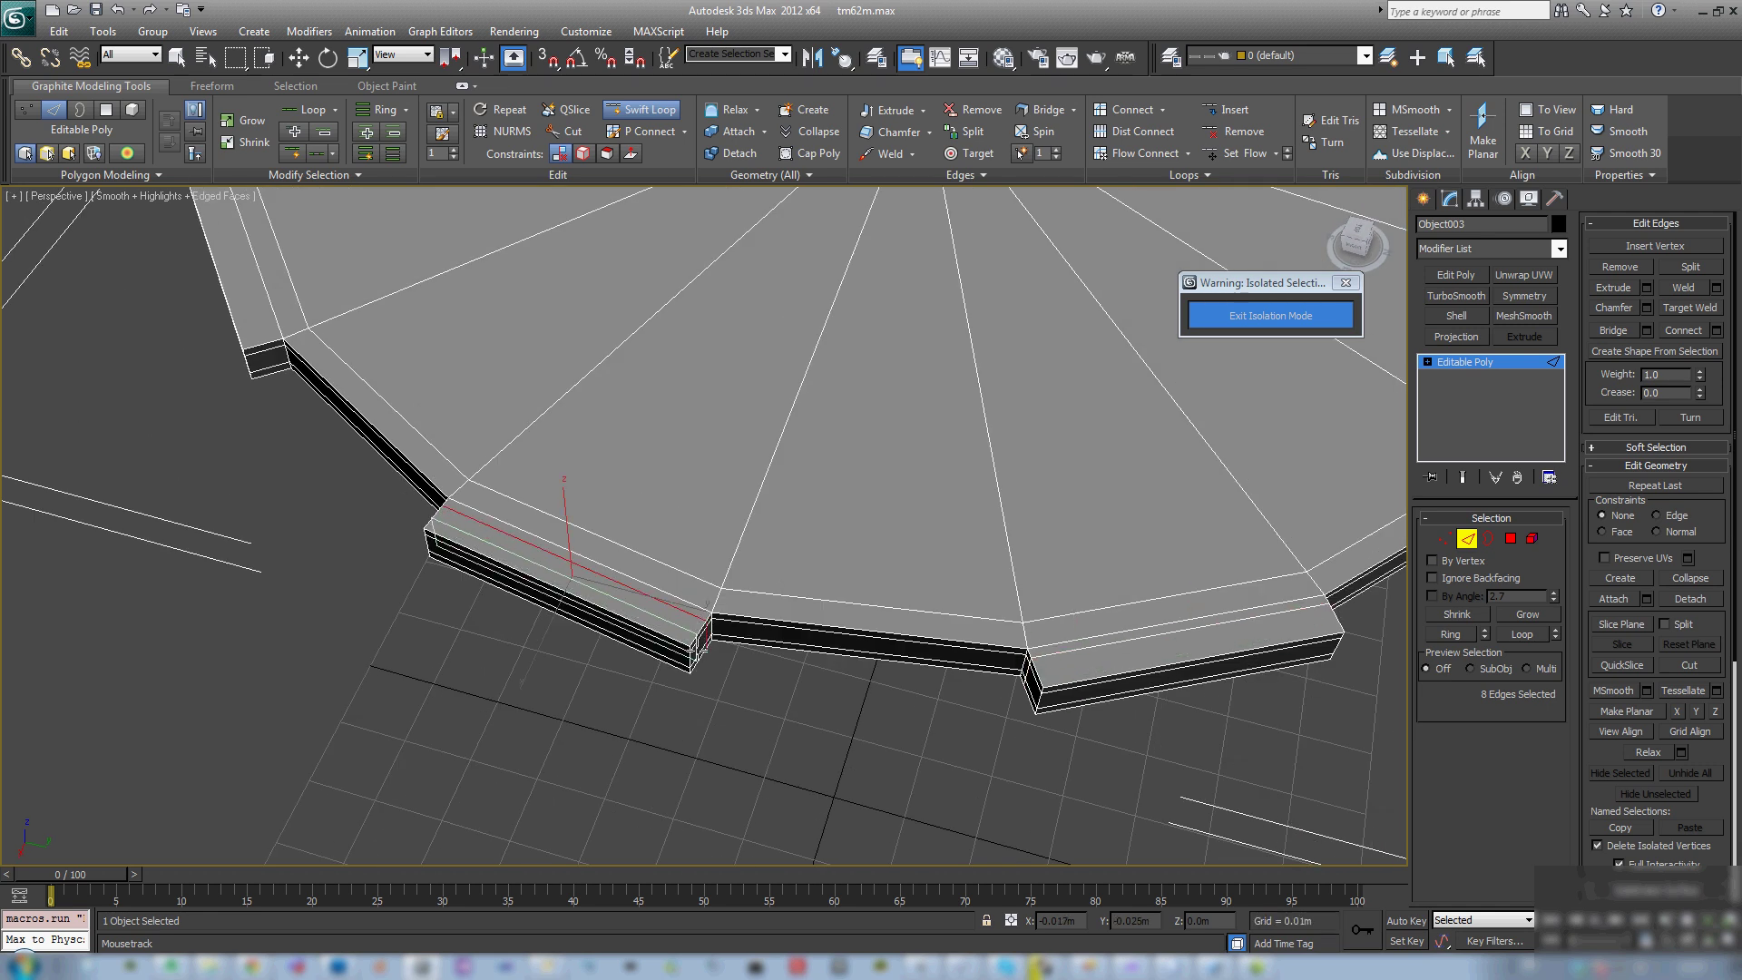
pyautogui.click(1138, 660)
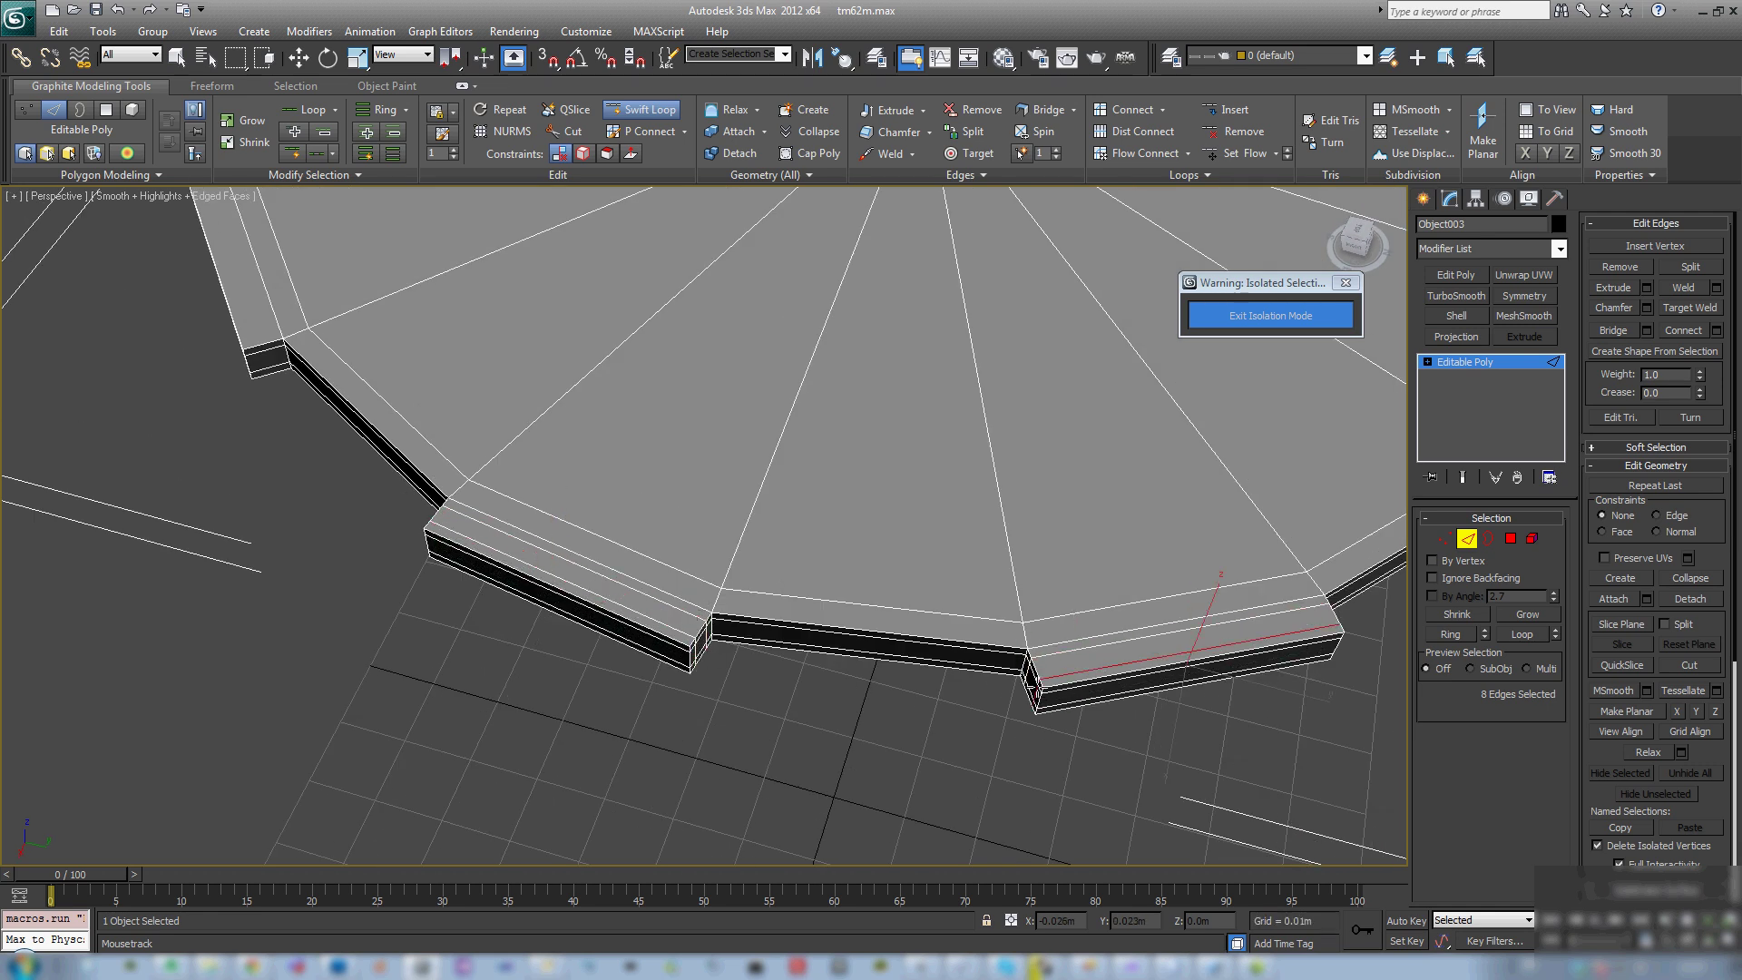
pyautogui.click(271, 344)
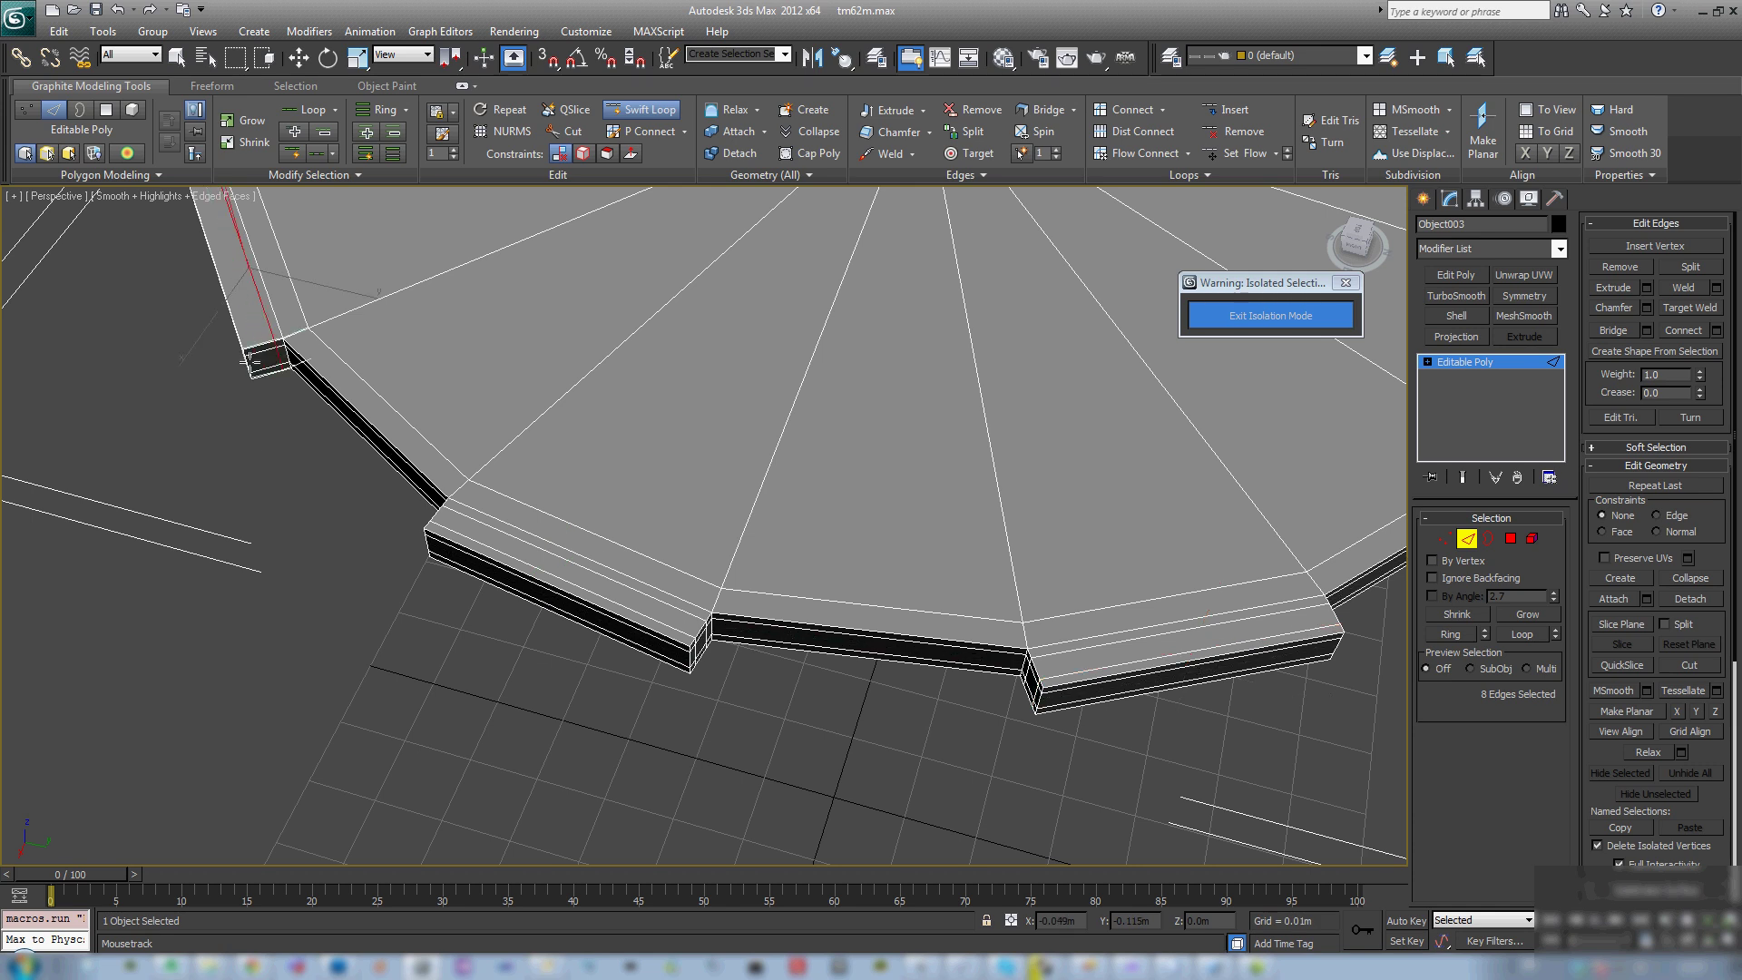
pyautogui.moveTo(259, 354); pyautogui.dragTo(616, 454, button='middle')
pyautogui.click(427, 541)
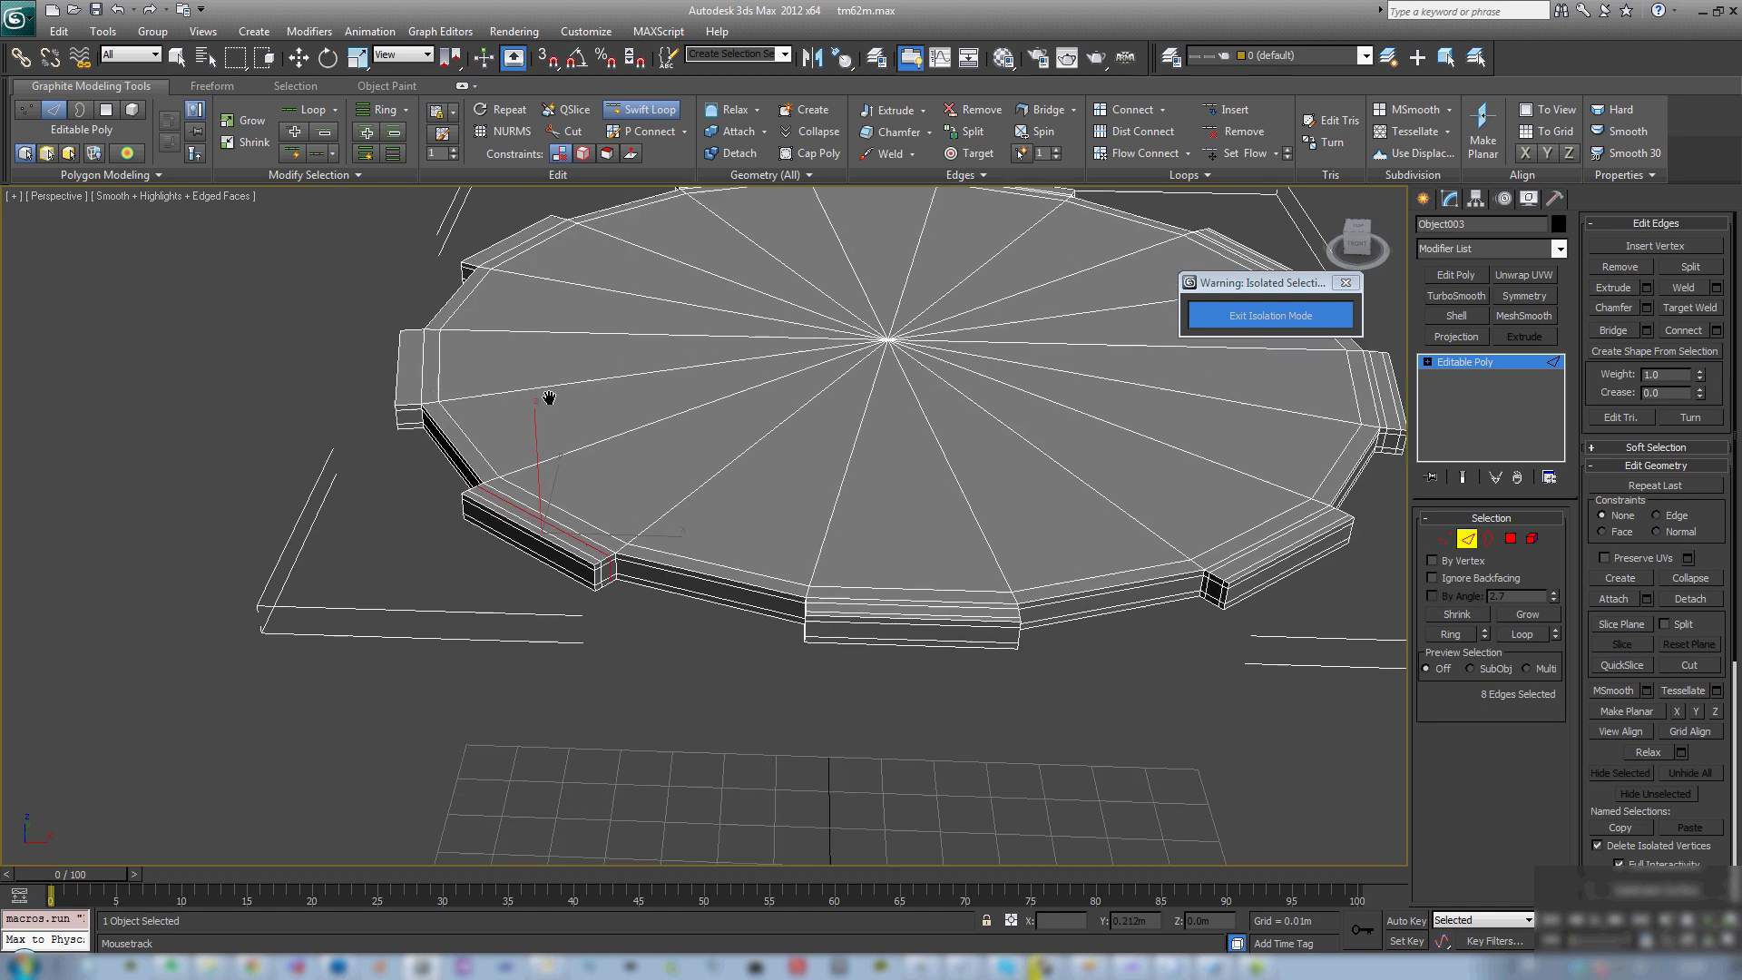
pyautogui.moveTo(548, 397); pyautogui.dragTo(789, 572, button='middle')
pyautogui.click(646, 544)
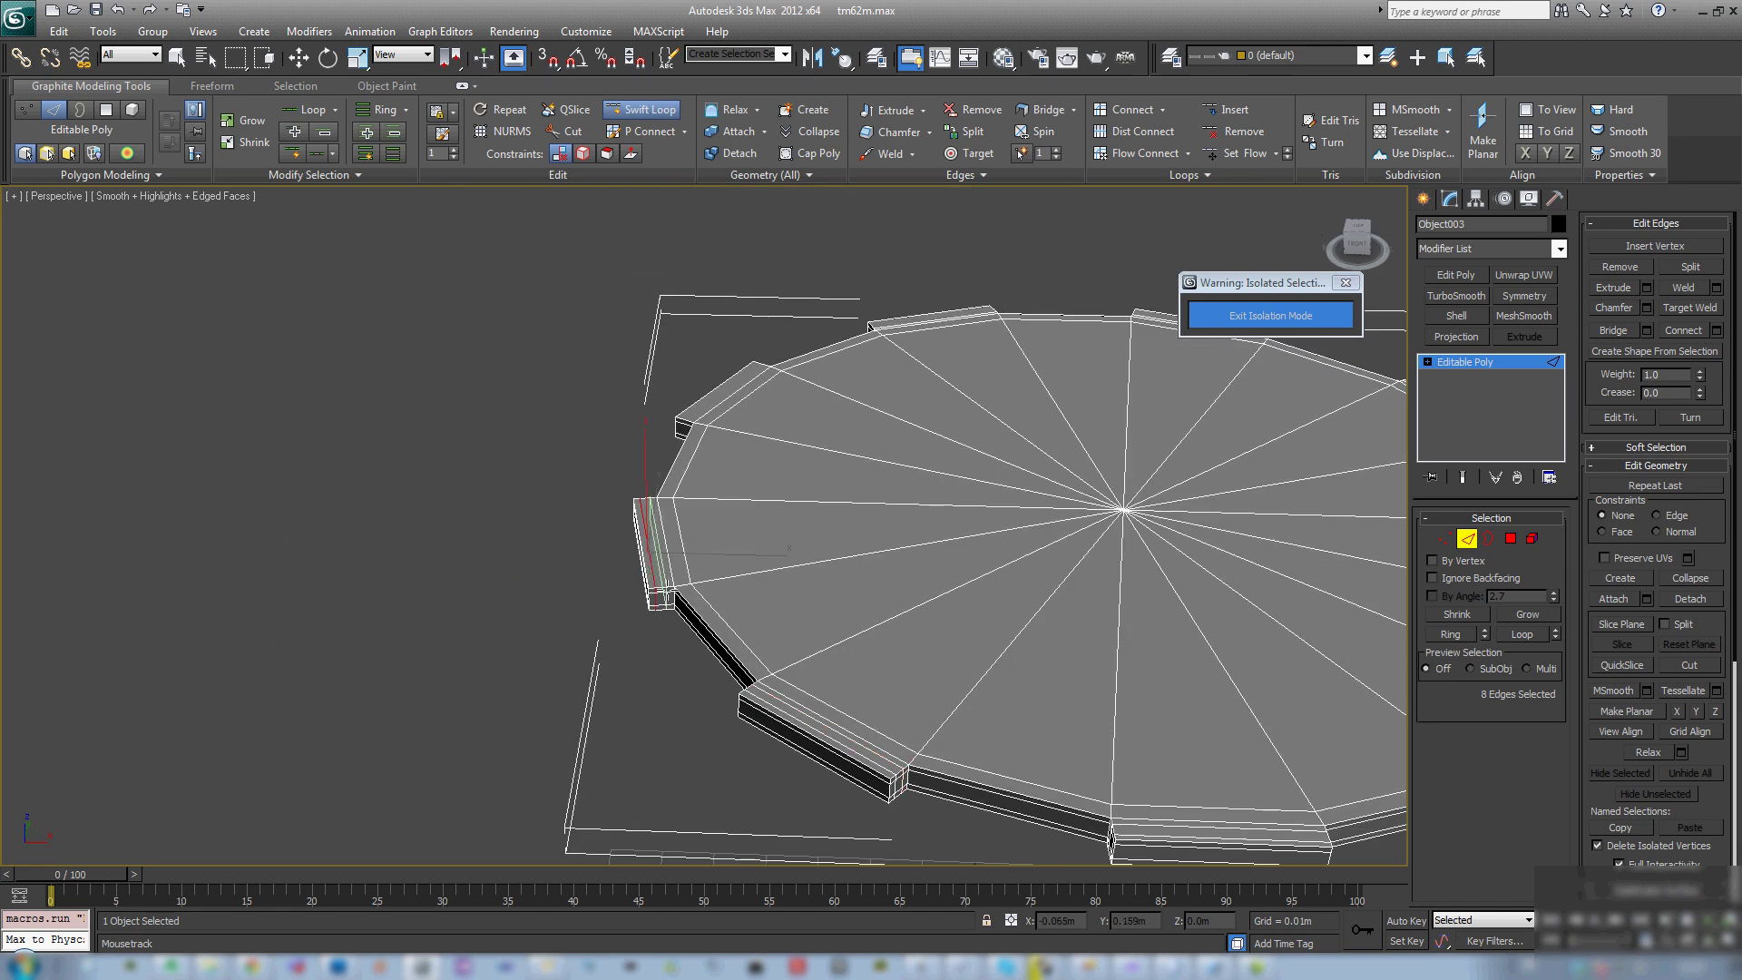
pyautogui.click(667, 590)
pyautogui.keyDown('alt'); pyautogui.moveTo(694, 493); pyautogui.dragTo(698, 445, button='middle'); pyautogui.keyUp('alt')
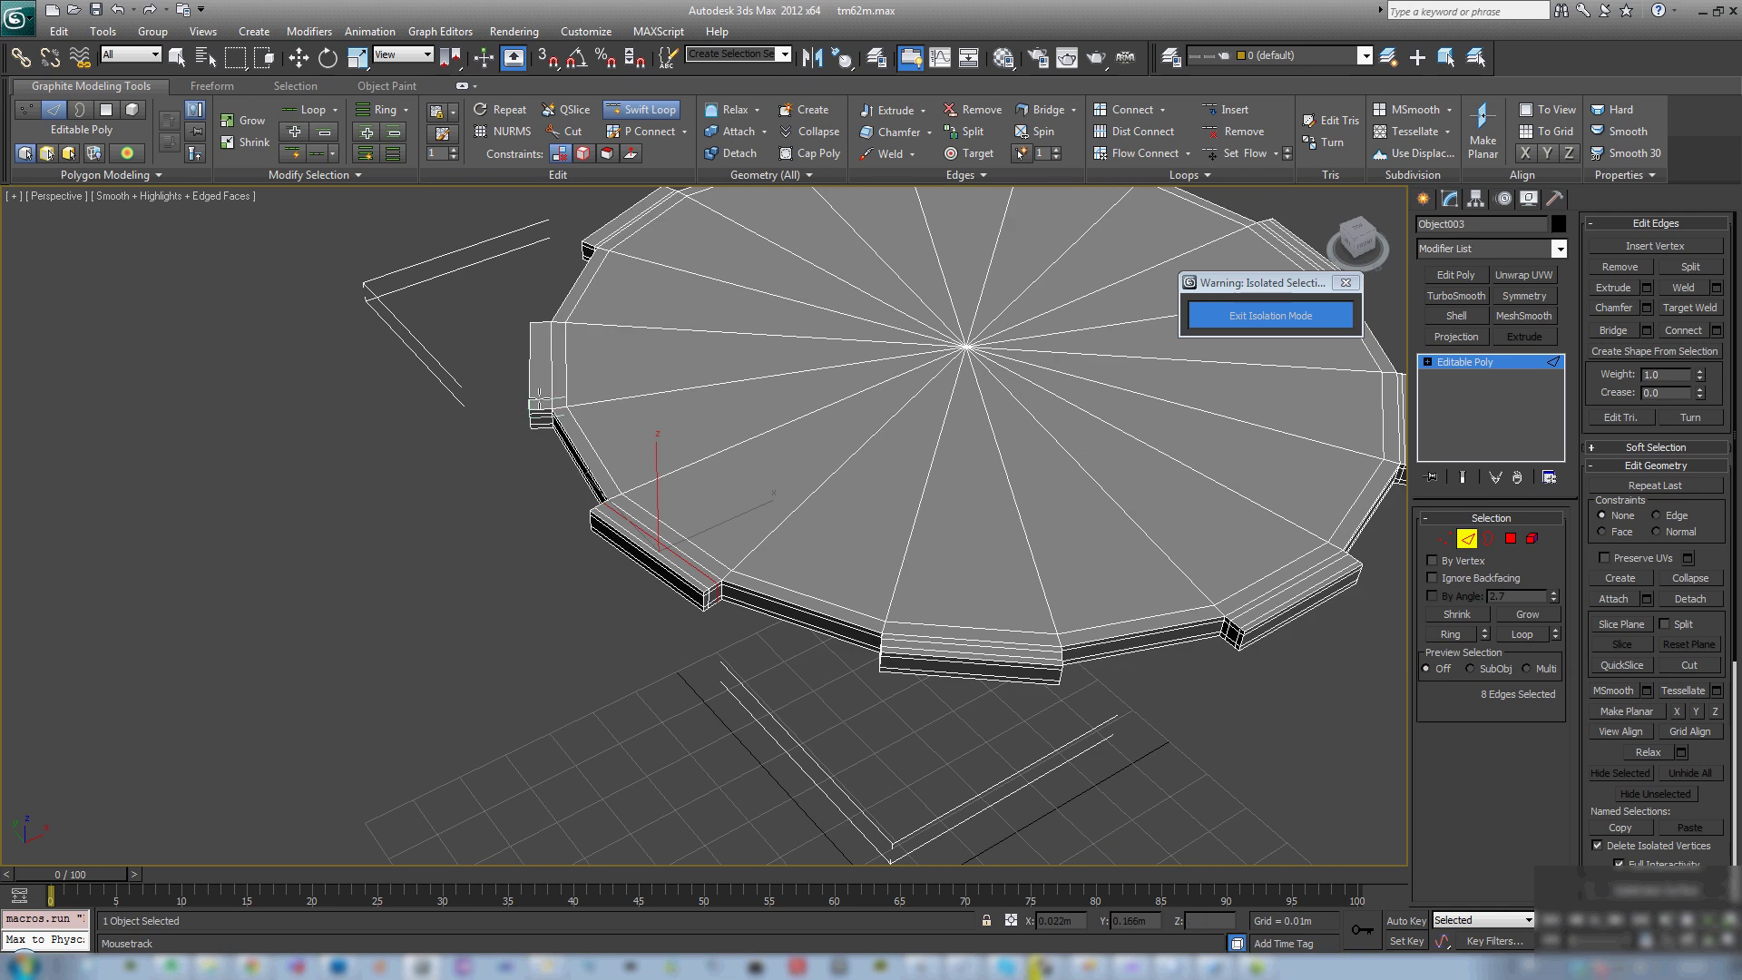
pyautogui.click(537, 372)
pyautogui.keyDown('alt'); pyautogui.moveTo(601, 335); pyautogui.dragTo(731, 531, button='middle'); pyautogui.keyUp('alt')
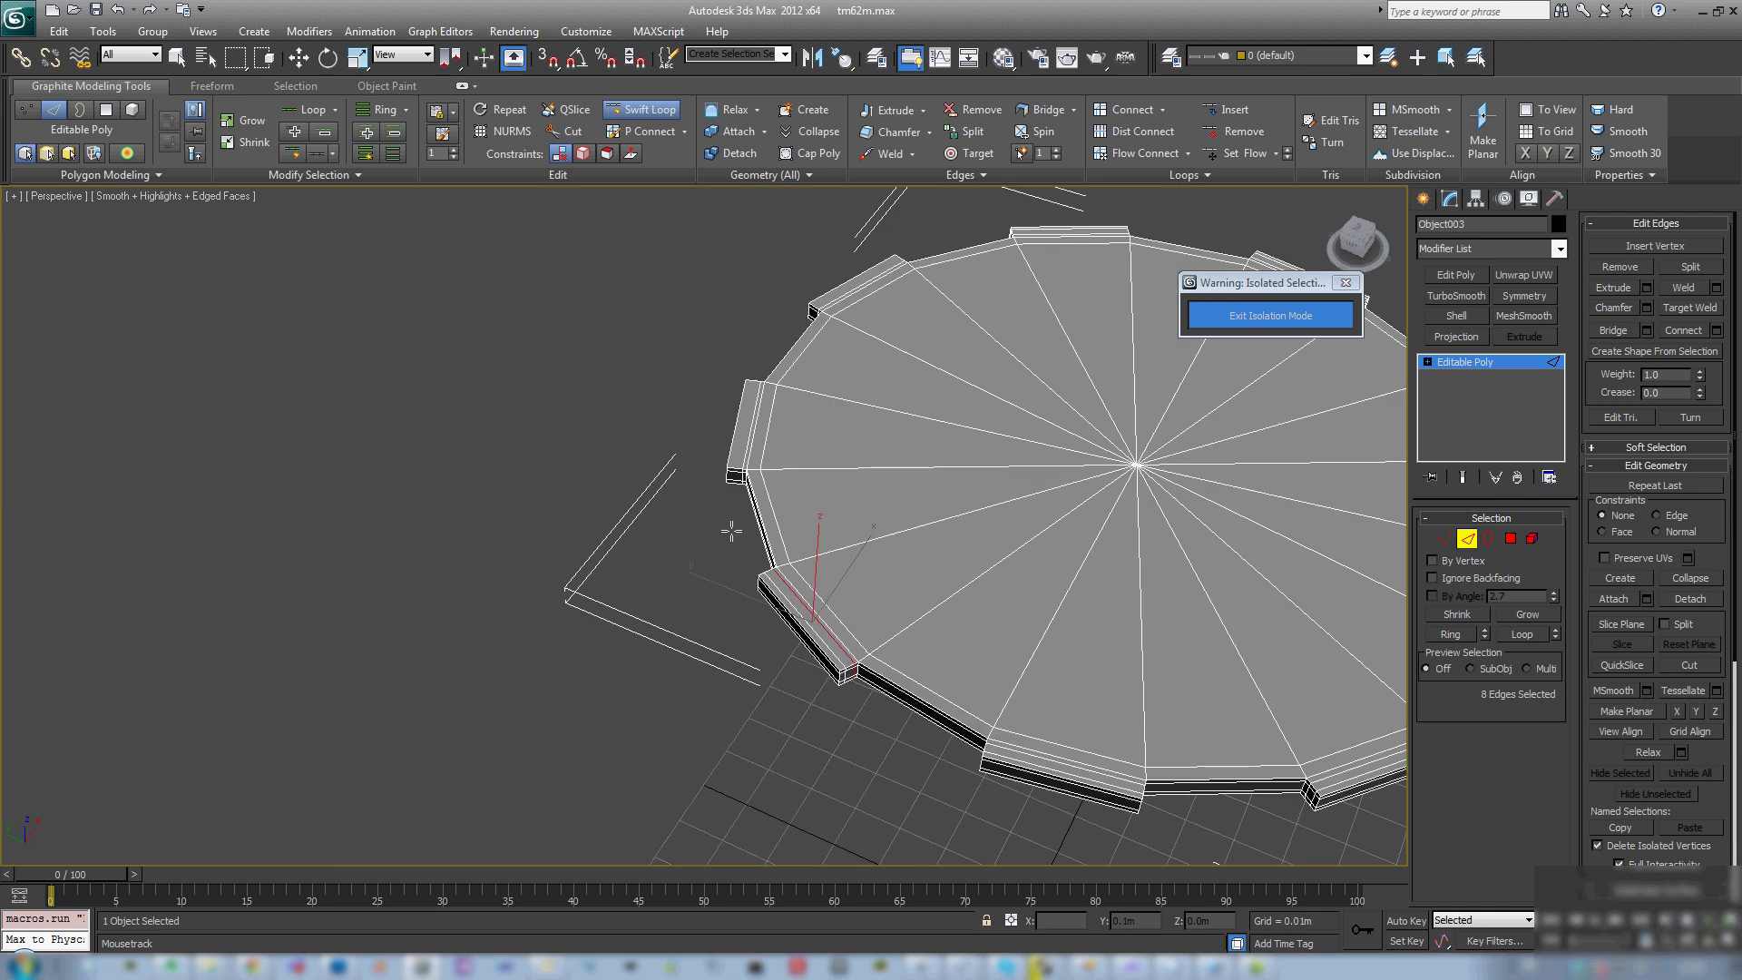
pyautogui.click(731, 471)
pyautogui.keyDown('alt'); pyautogui.moveTo(581, 340); pyautogui.dragTo(680, 502, button='middle'); pyautogui.keyUp('alt')
pyautogui.scroll(3, 703, 483)
pyautogui.click(668, 496)
pyautogui.scroll(-3, 680, 501)
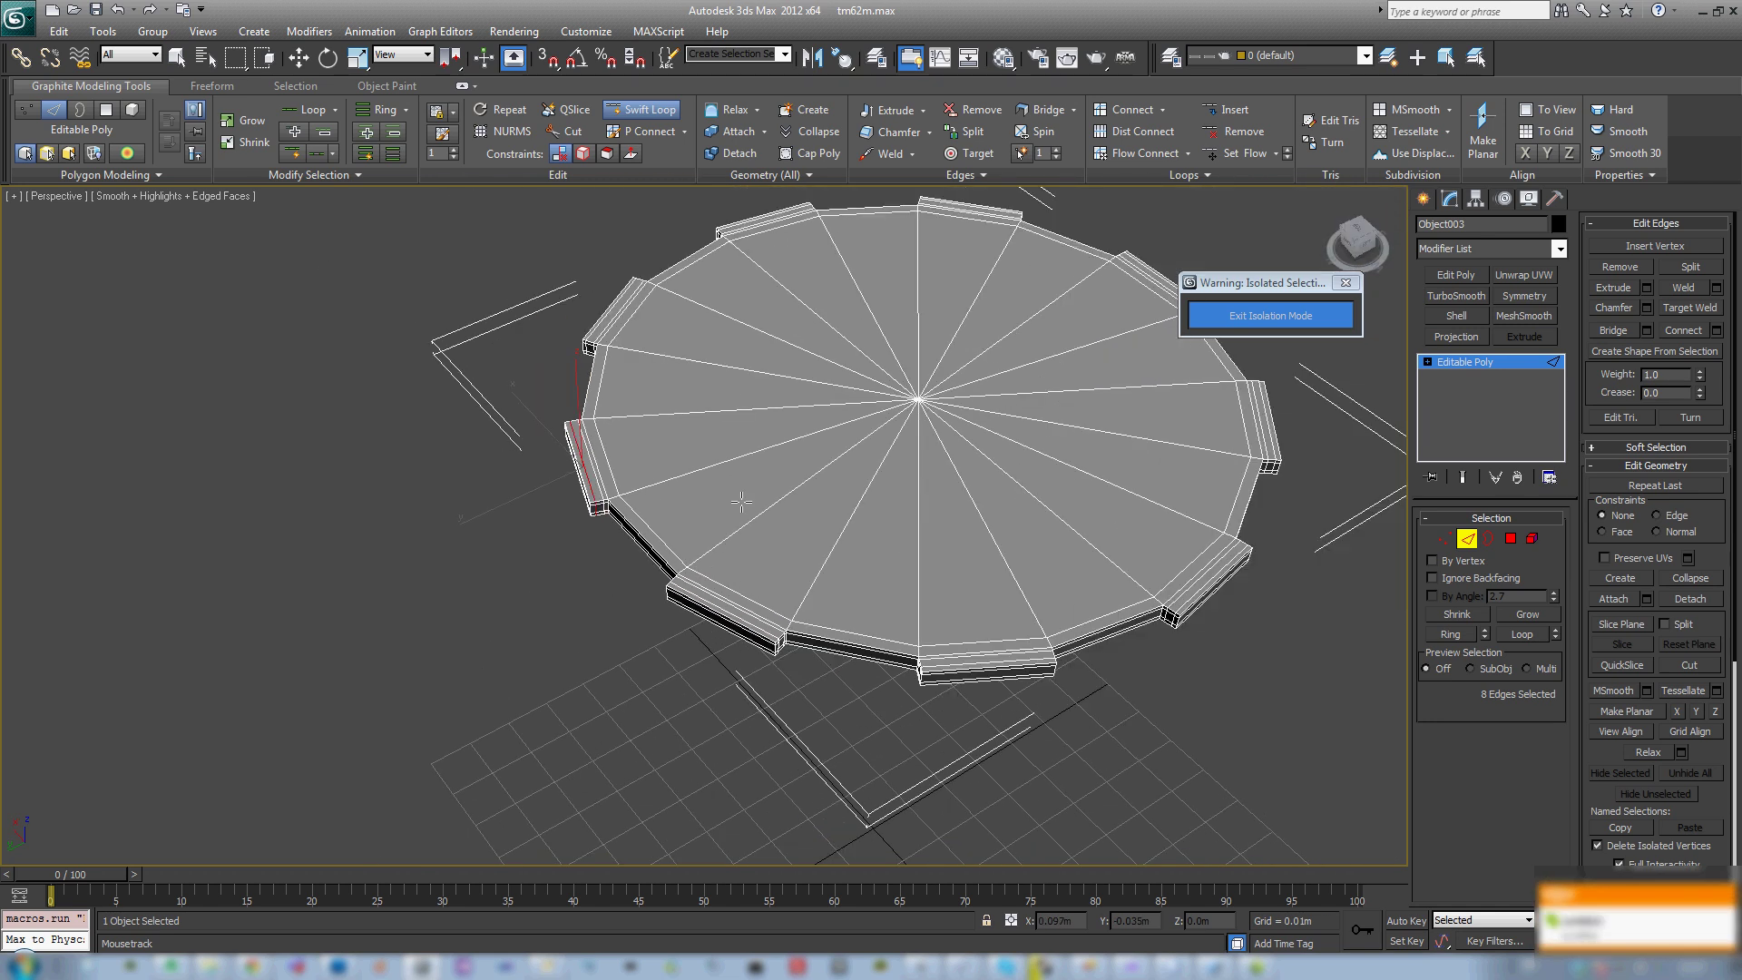
# Step: Leave edge editing and apply a MeshSmooth modifier with 3 iterations to the toothed disc
pyautogui.click(1465, 539)
pyautogui.click(1524, 315)
pyautogui.press('w')
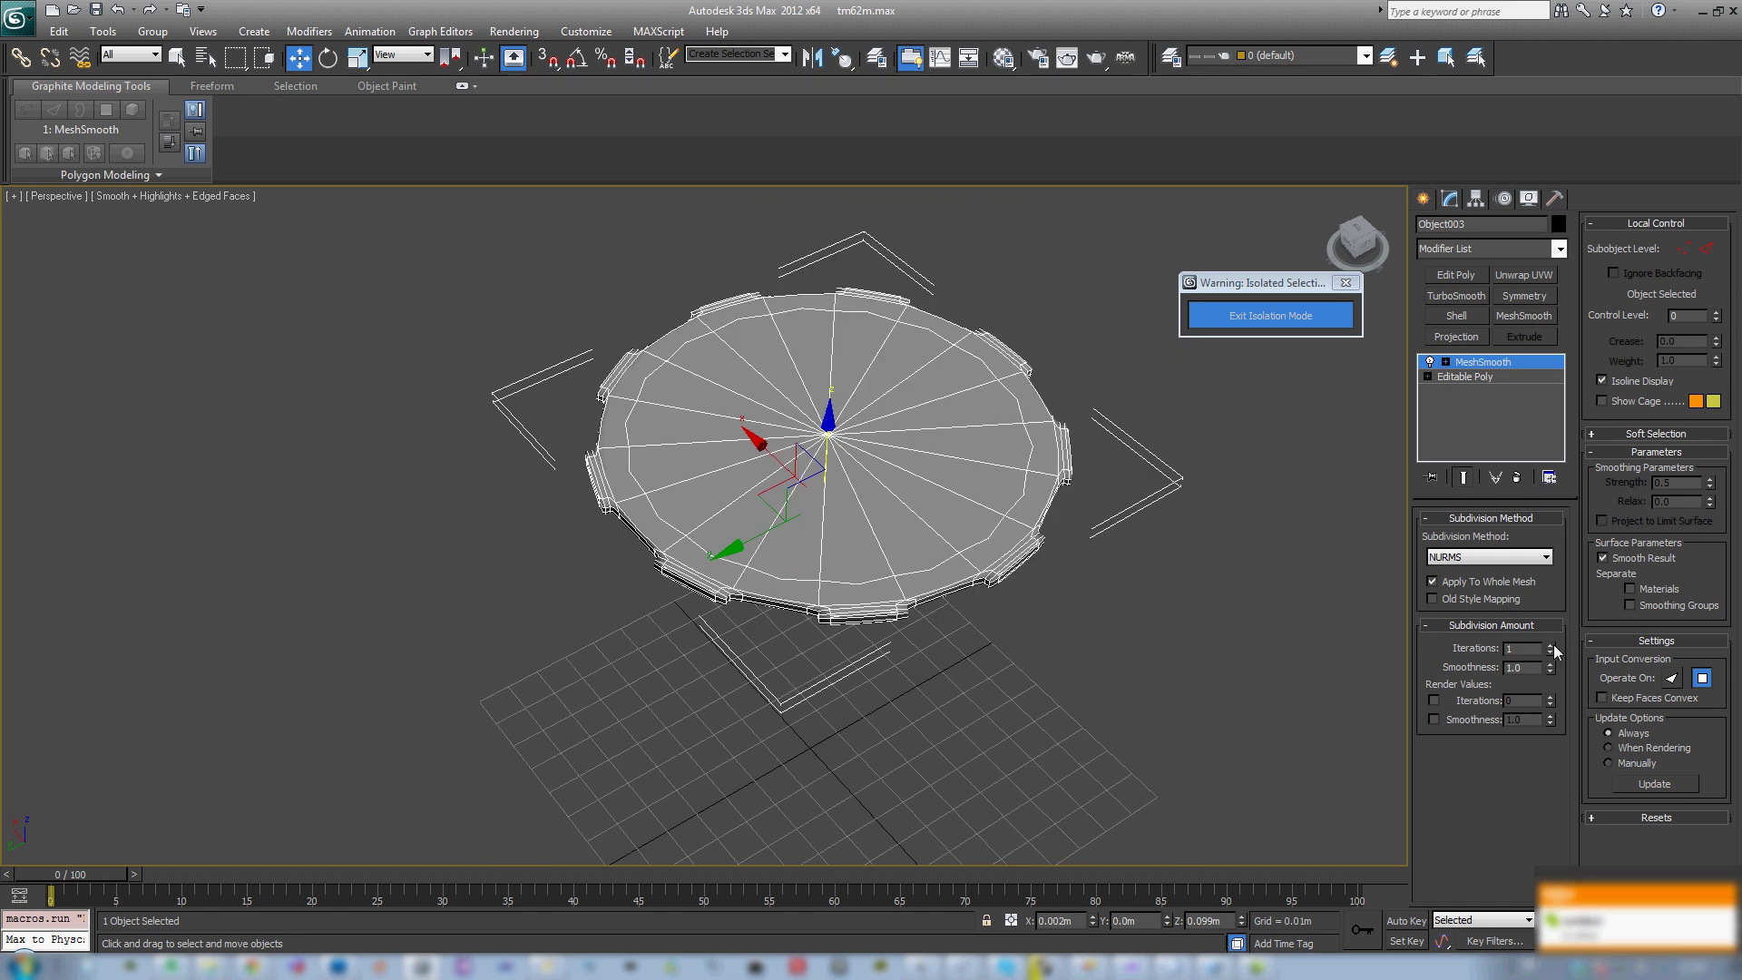
pyautogui.click(1553, 644)
pyautogui.click(1553, 644)
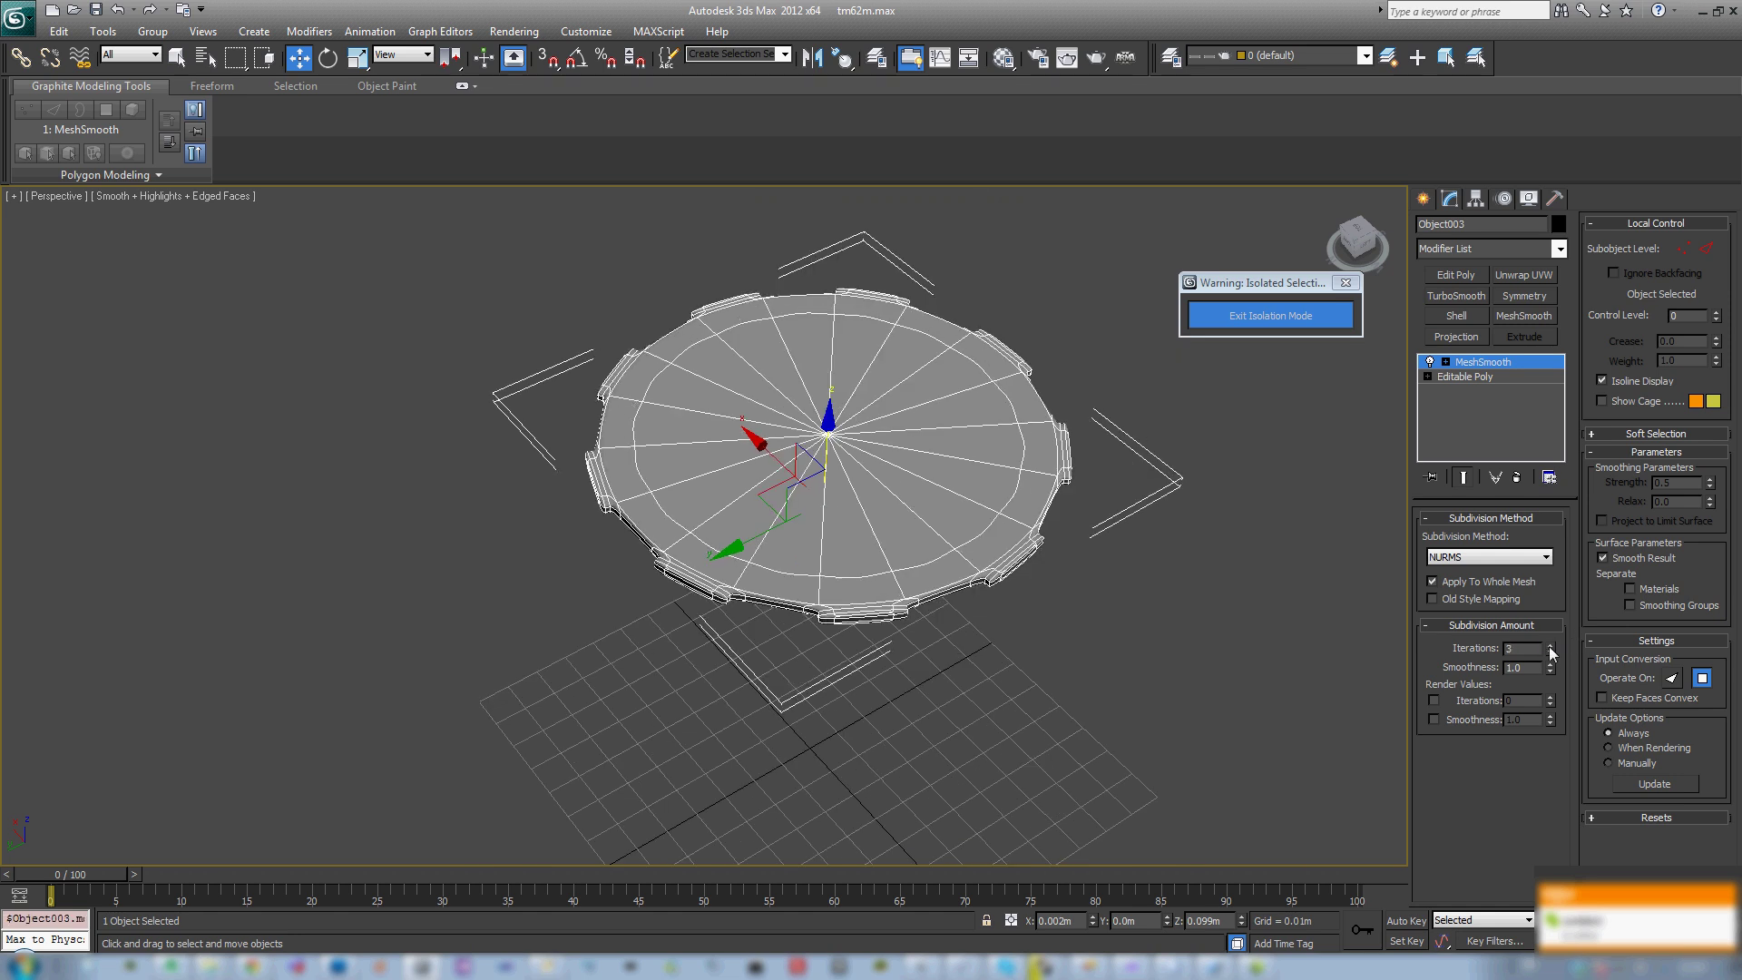
# Step: Examine the smoothed disc's rim and teeth against the base mesh, and view the smoothed shape with edge display hidden
pyautogui.keyDown('alt'); pyautogui.moveTo(765, 593); pyautogui.dragTo(830, 577, button='middle'); pyautogui.keyUp('alt')
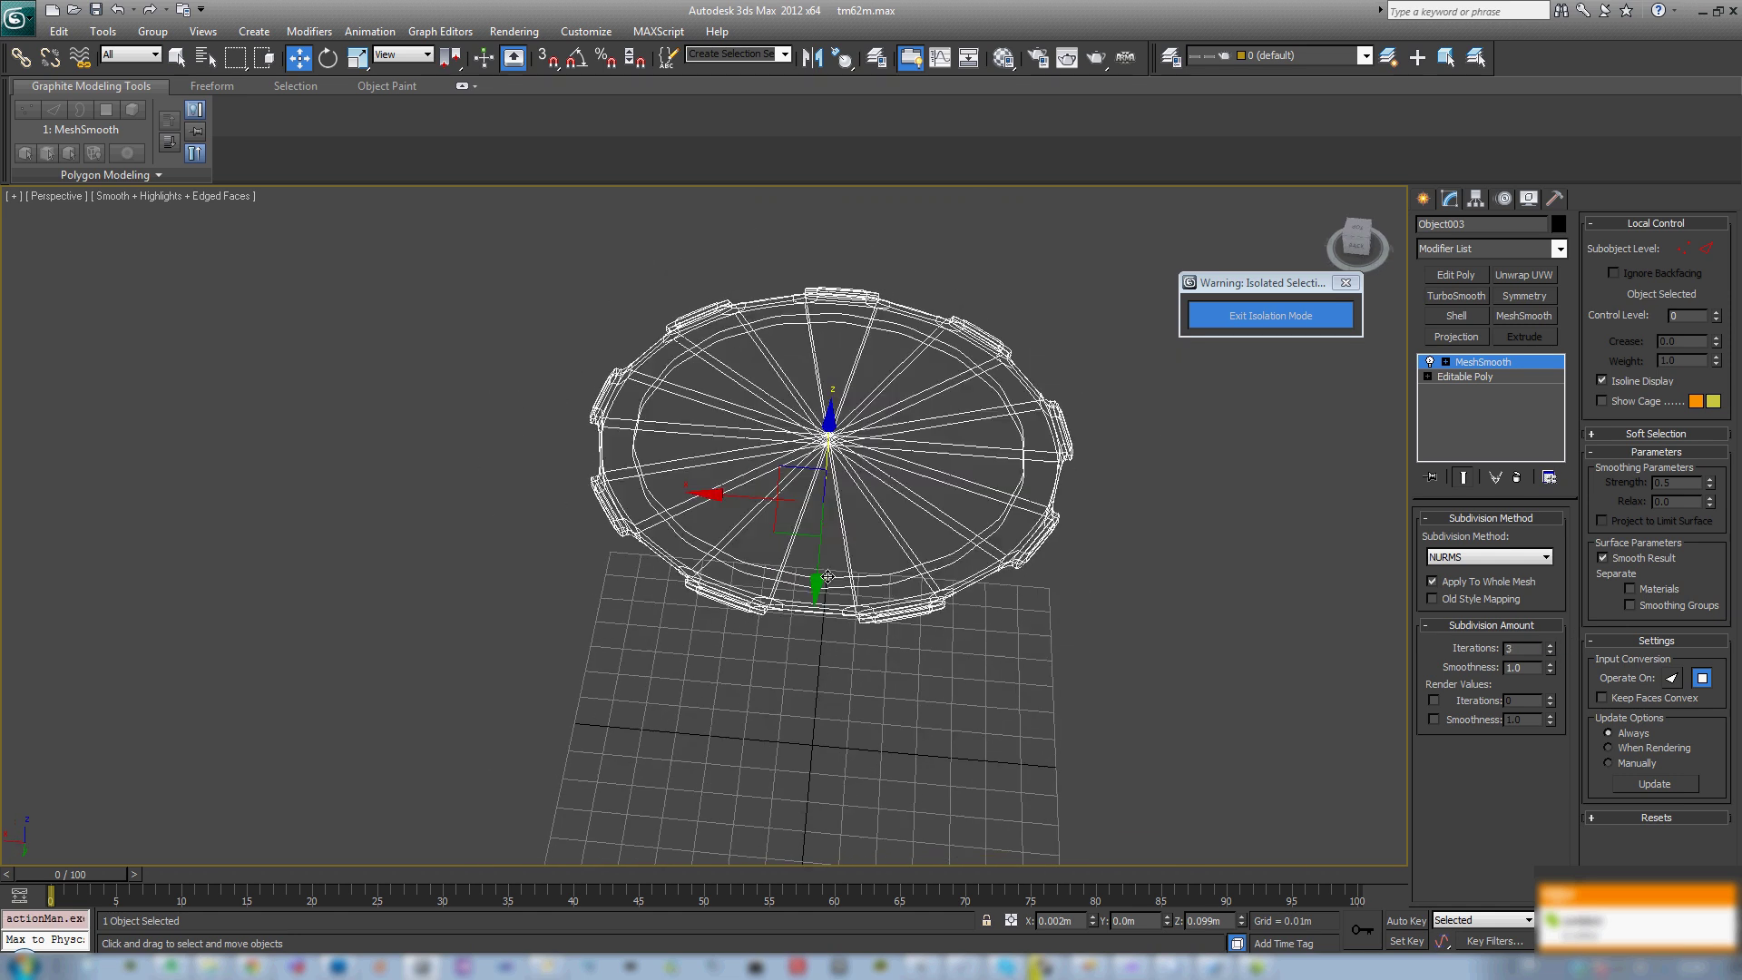
pyautogui.scroll(4, 729, 527)
pyautogui.keyDown('alt'); pyautogui.moveTo(728, 527); pyautogui.dragTo(856, 549, button='middle'); pyautogui.keyUp('alt')
pyautogui.click(1481, 375)
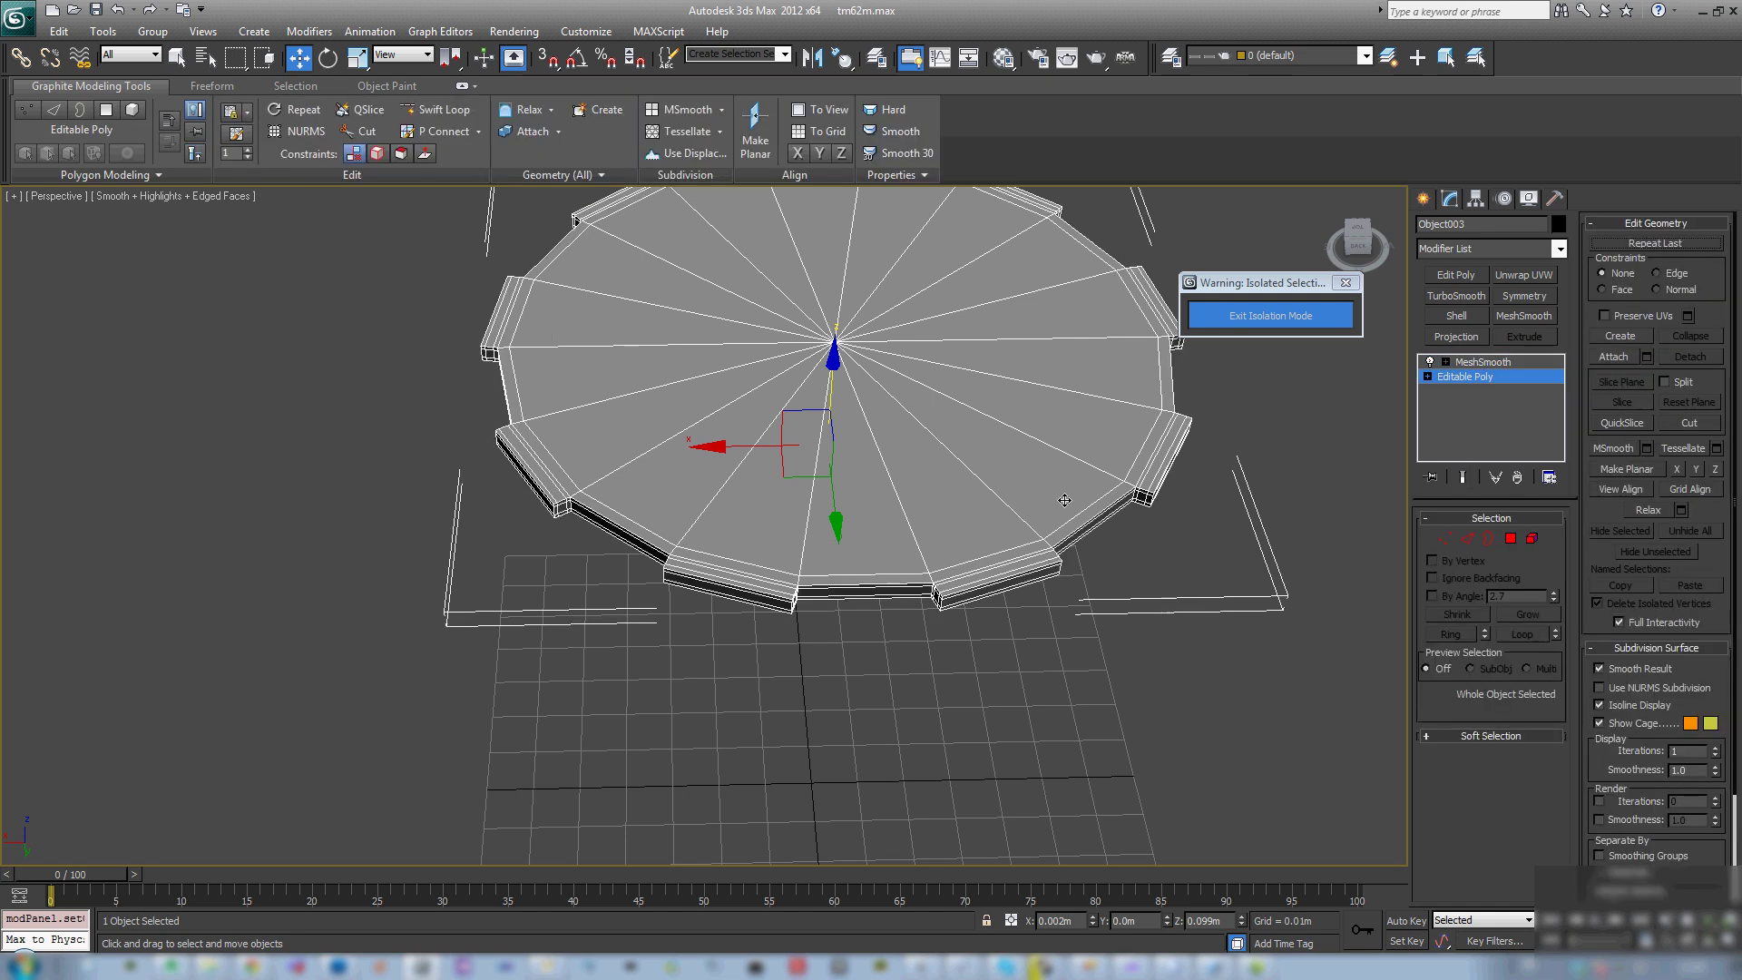
pyautogui.click(1468, 363)
pyautogui.press('F4')
pyautogui.keyDown('alt'); pyautogui.moveTo(728, 507); pyautogui.dragTo(850, 592, button='middle'); pyautogui.keyUp('alt')
# Step: Return to edge editing on the base mesh and add a Swift Loop on the disc's top face just inside the rim
pyautogui.click(1497, 376)
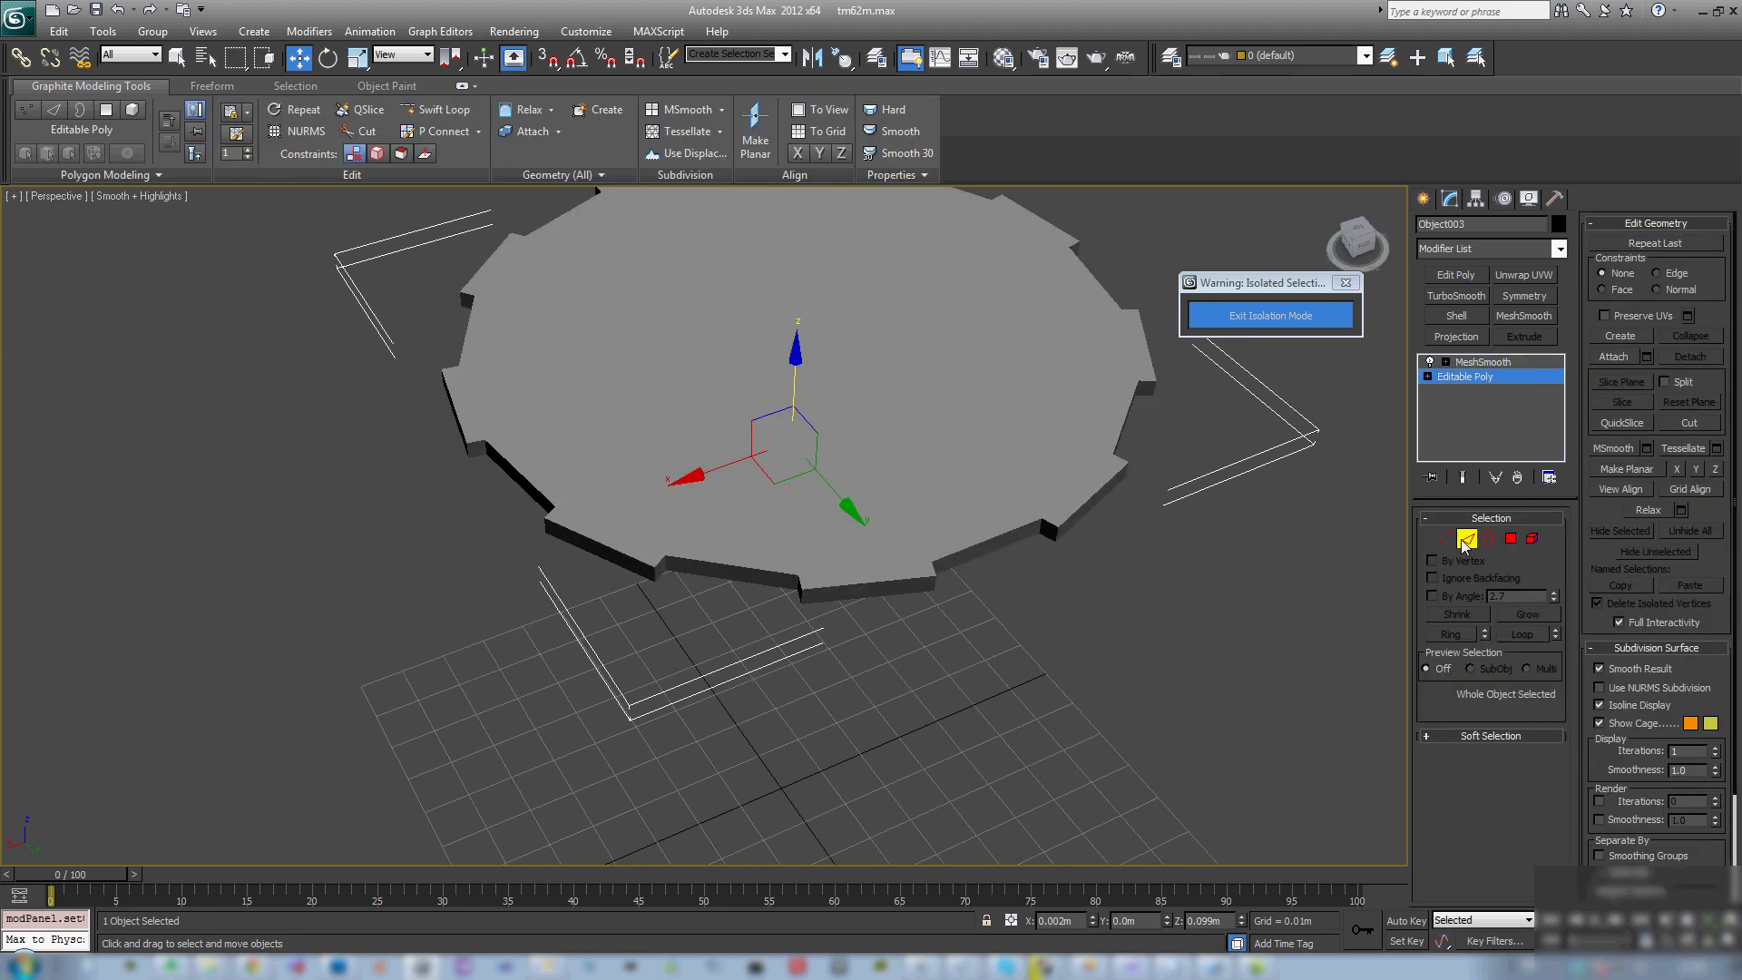
pyautogui.moveTo(850, 515); pyautogui.dragTo(837, 498, button='middle')
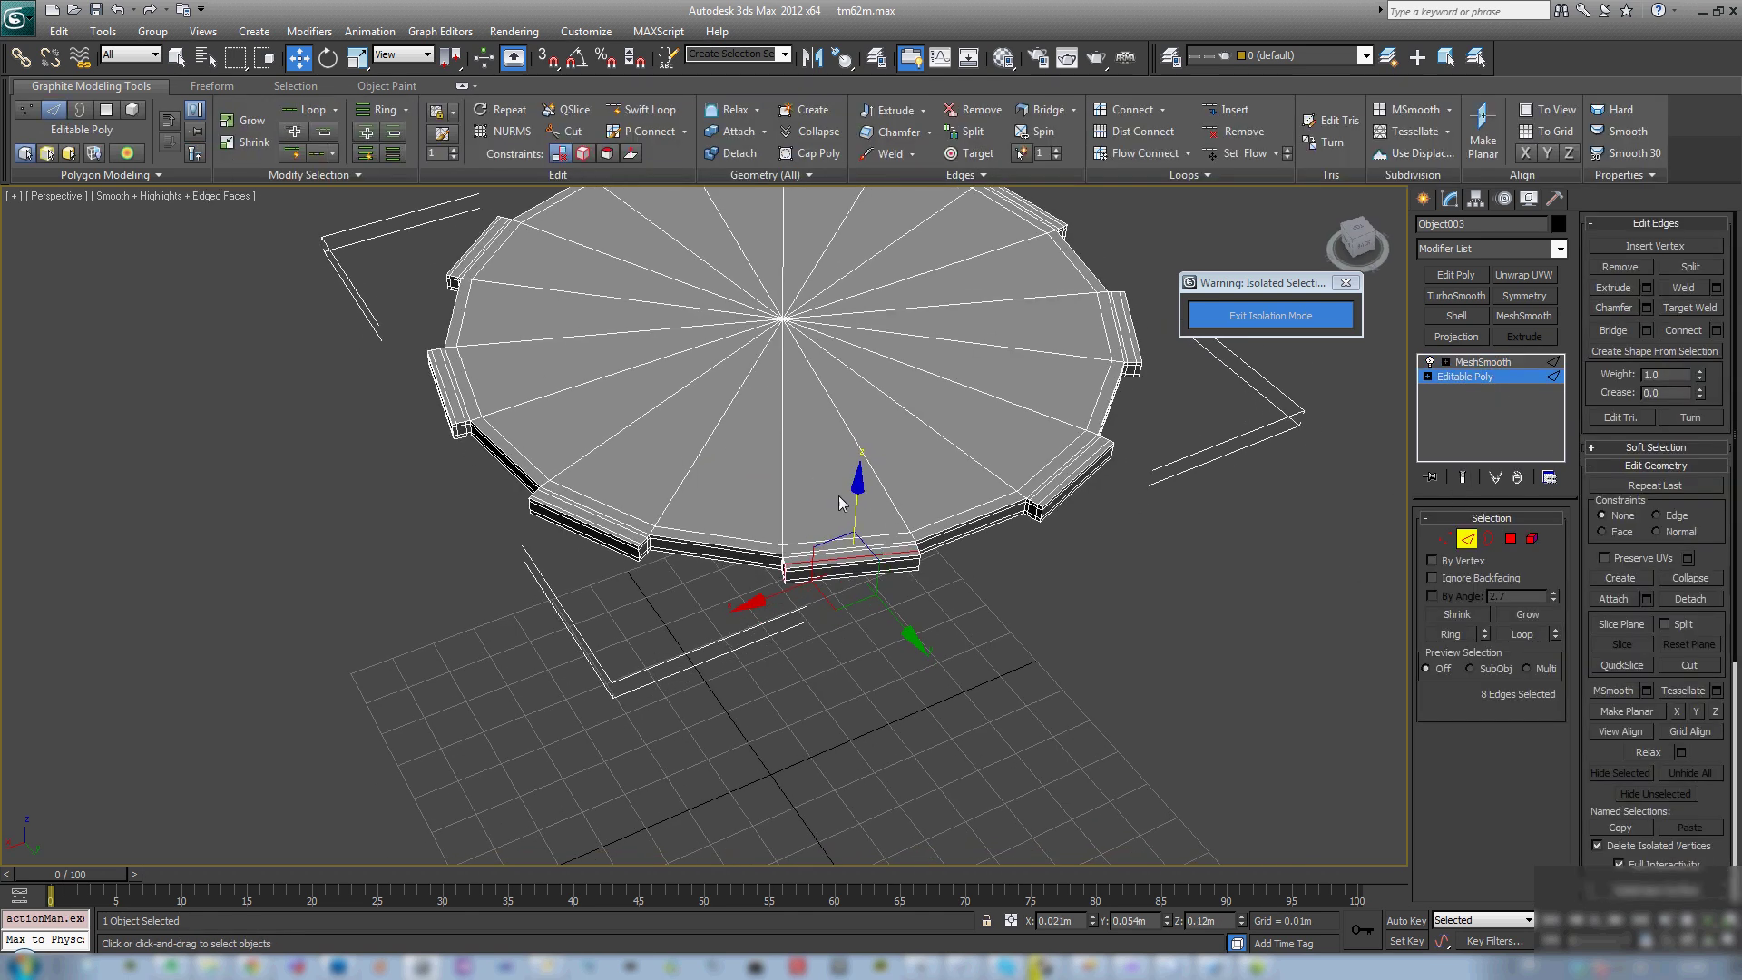
pyautogui.click(646, 110)
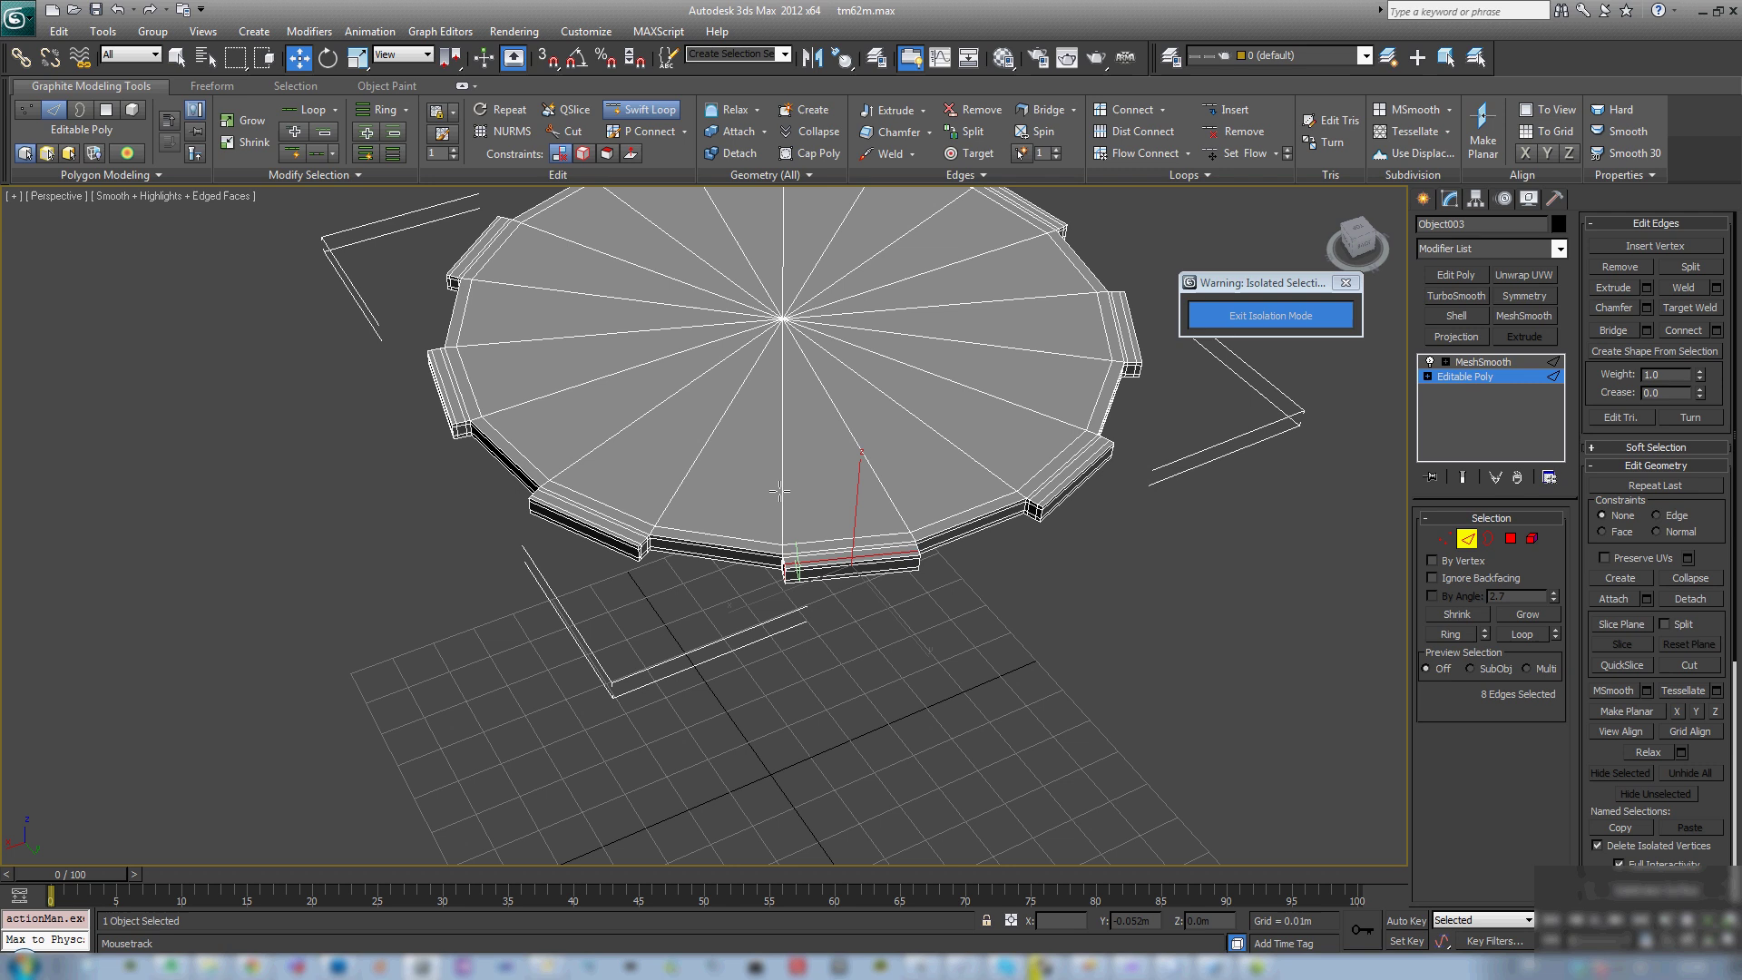
pyautogui.click(792, 556)
pyautogui.rightClick(914, 558)
pyautogui.moveTo(895, 581)
pyautogui.mouseDown(button='middle')
pyautogui.moveTo(872, 573)
pyautogui.moveTo(872, 548)
pyautogui.moveTo(935, 505)
pyautogui.moveTo(885, 562)
pyautogui.mouseUp(button='middle')
pyautogui.scroll(2, 871, 573)
pyautogui.click(861, 567)
pyautogui.click(641, 108)
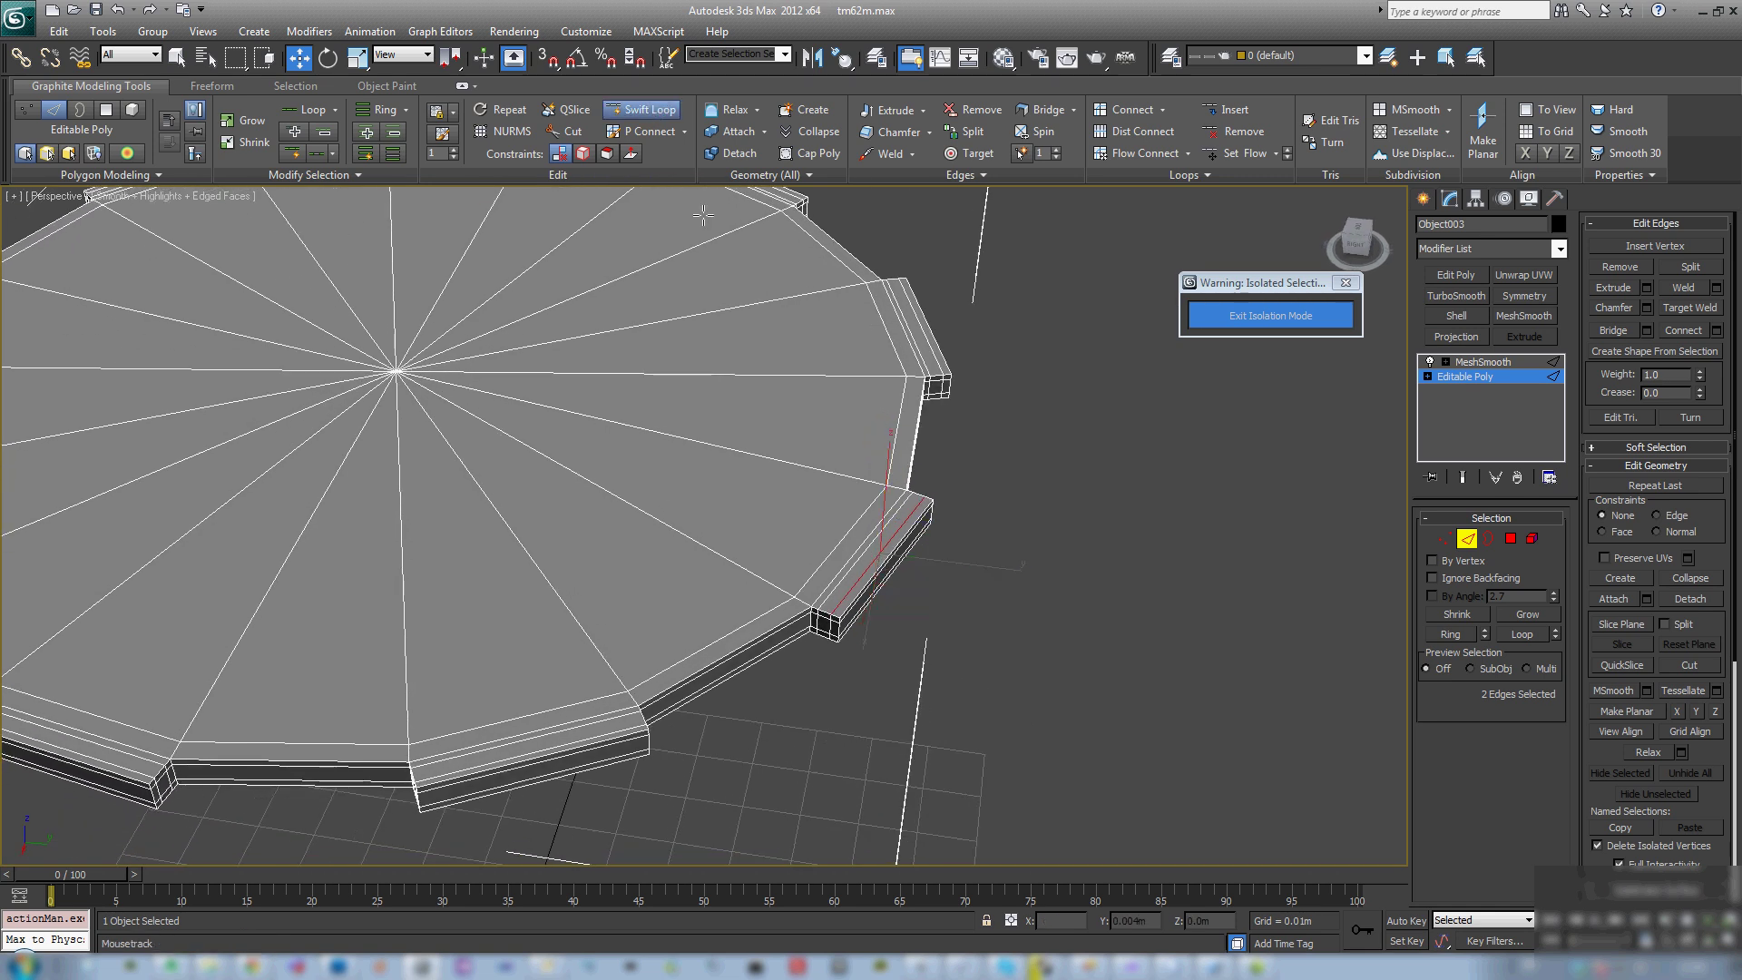
pyautogui.click(798, 603)
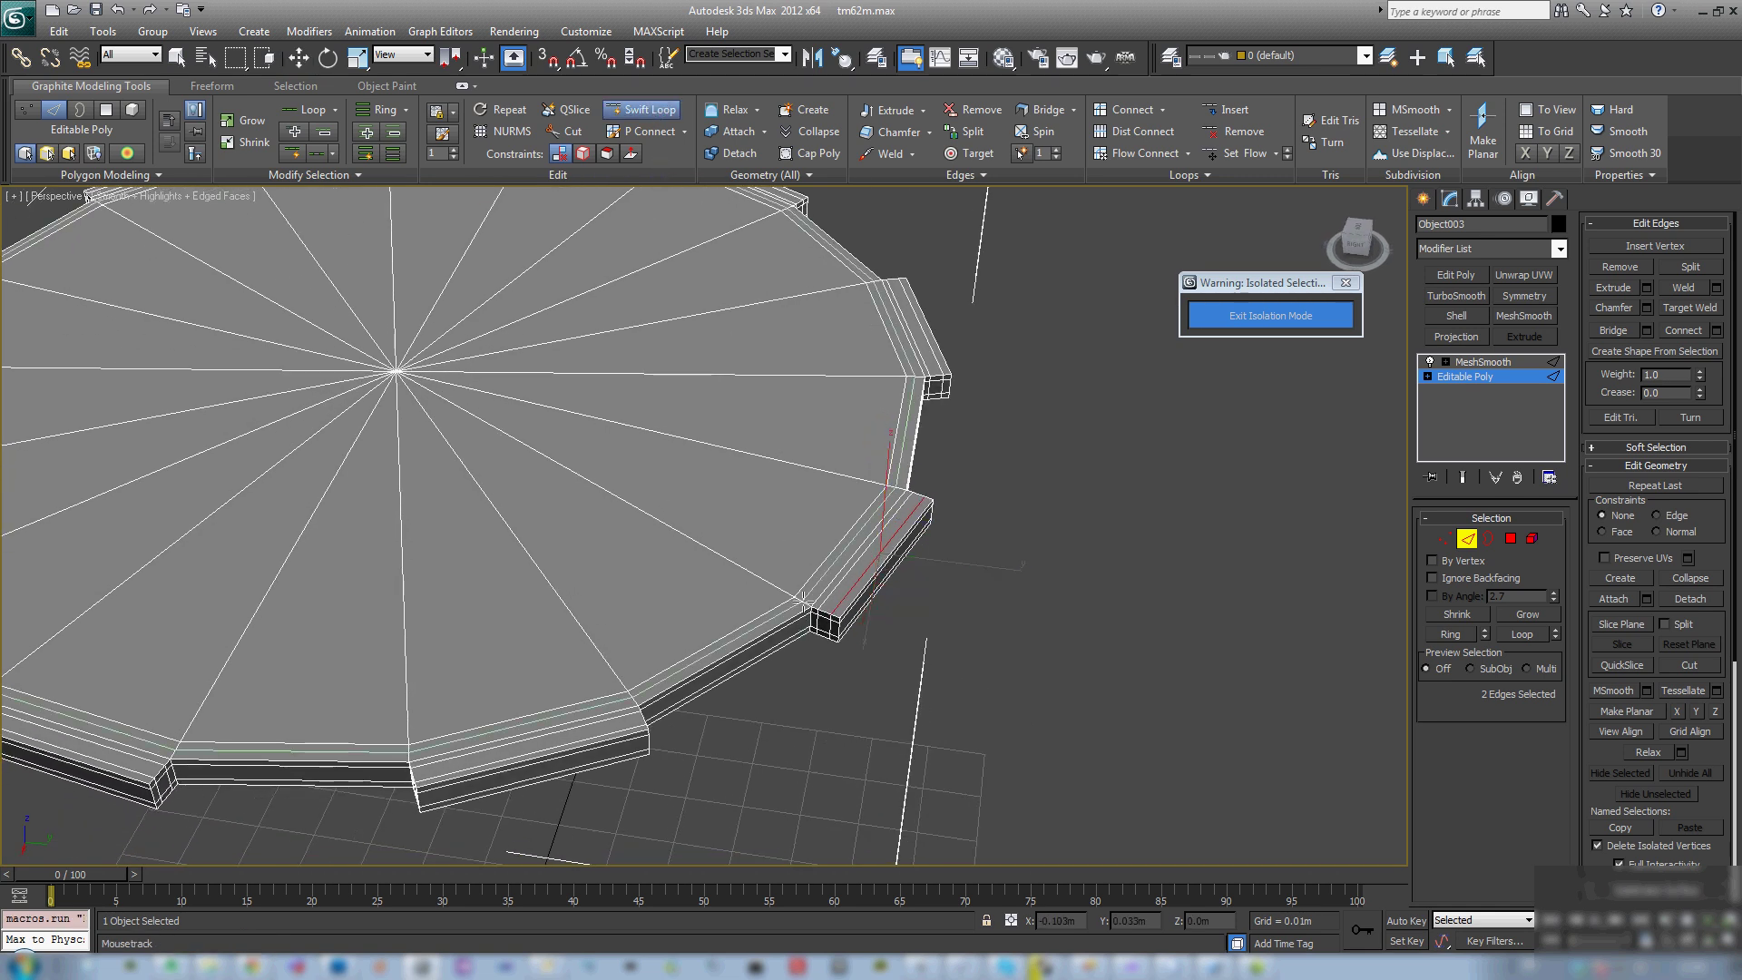
# Step: Return to the toothed disc's MeshSmooth level, hide the edge display and exit isolation mode
pyautogui.click(1482, 361)
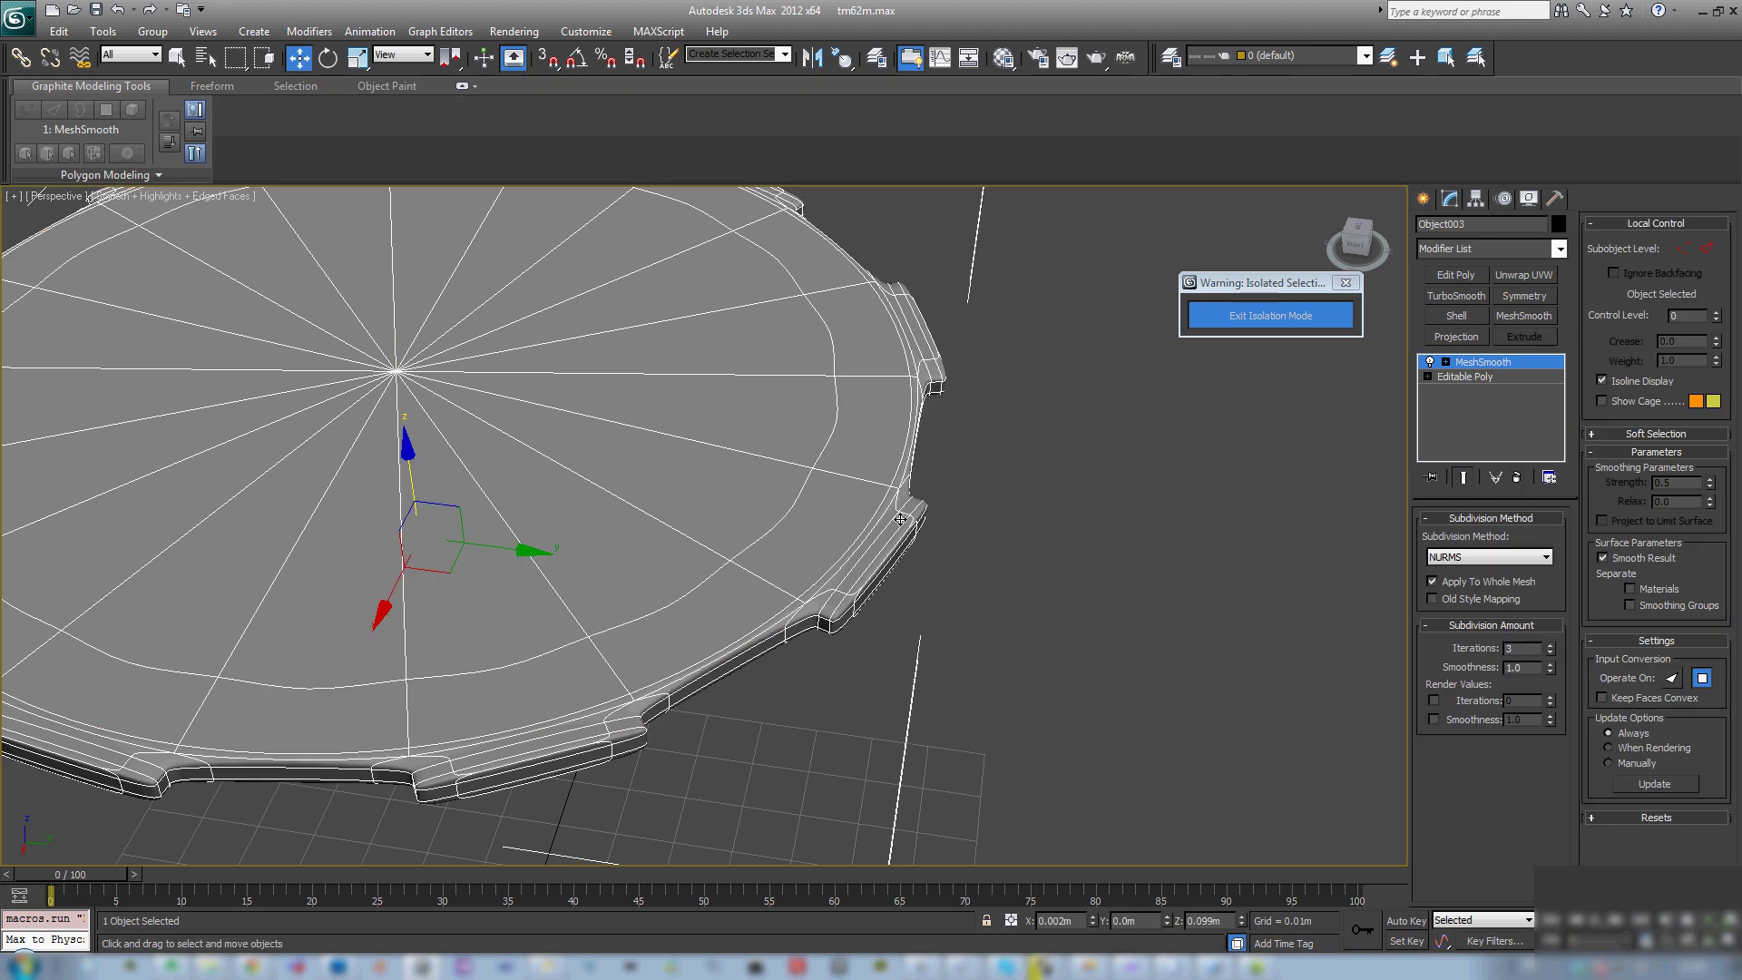
pyautogui.keyDown('alt'); pyautogui.moveTo(900, 519); pyautogui.dragTo(917, 591, button='middle'); pyautogui.keyUp('alt')
pyautogui.scroll(-4, 928, 557)
pyautogui.press('F4')
pyautogui.scroll(3, 911, 590)
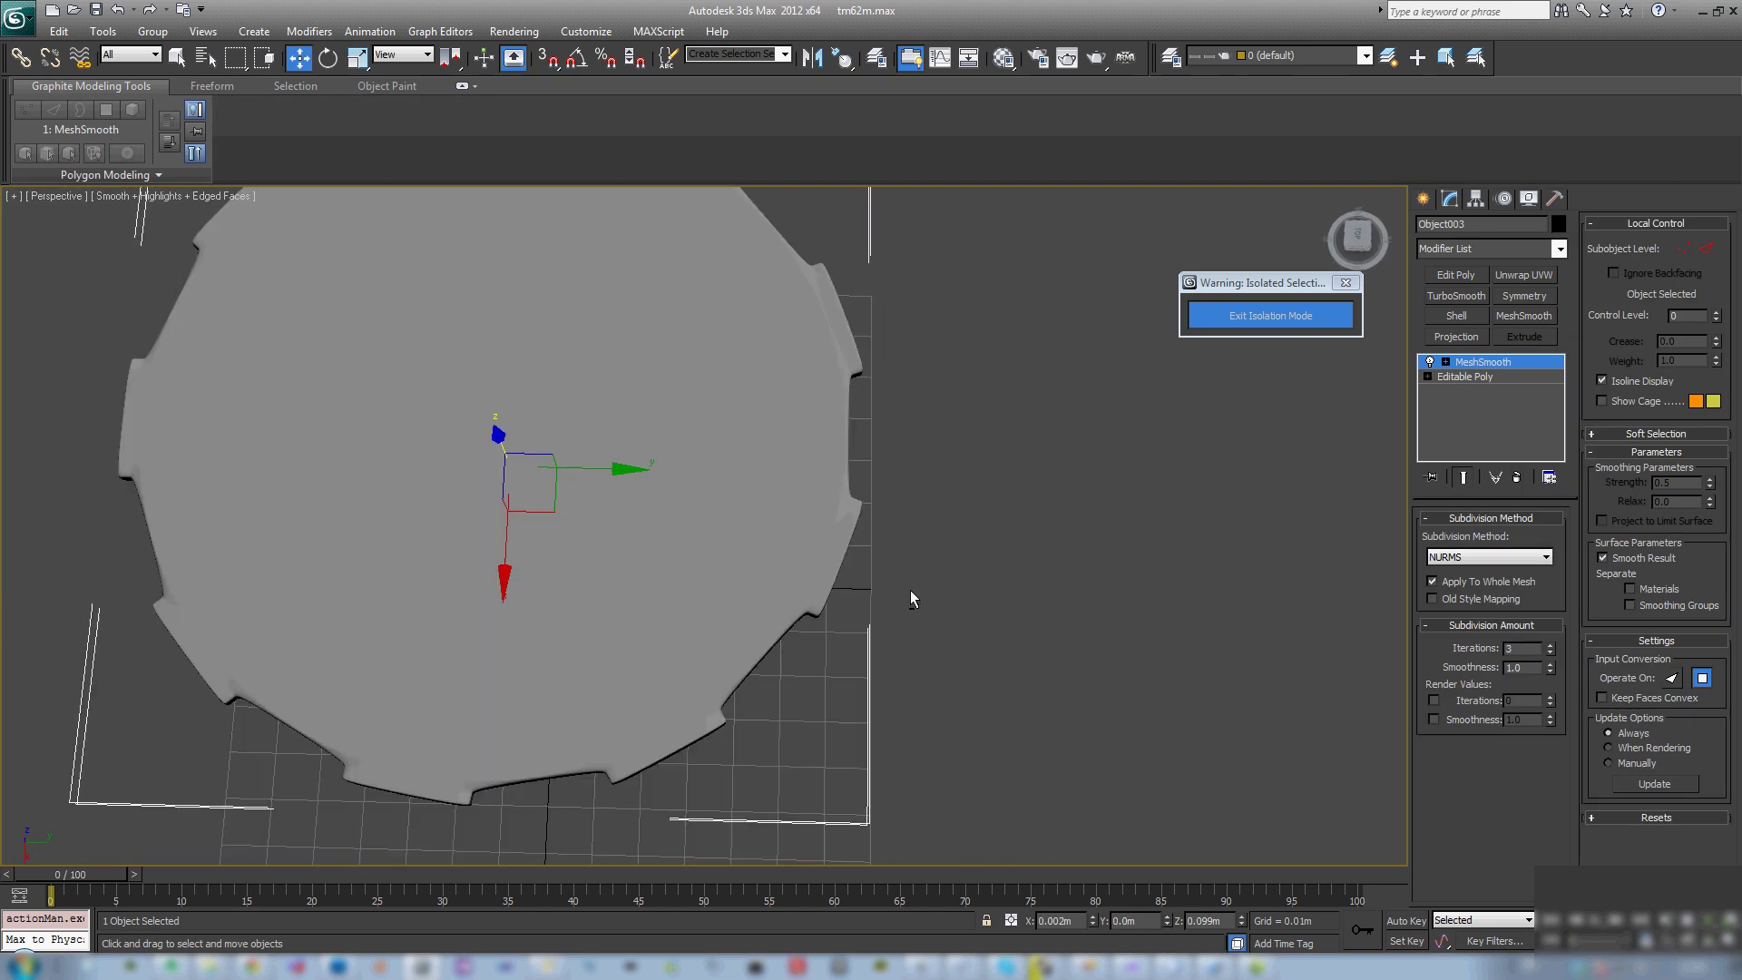
pyautogui.scroll(-4, 883, 572)
pyautogui.click(1288, 319)
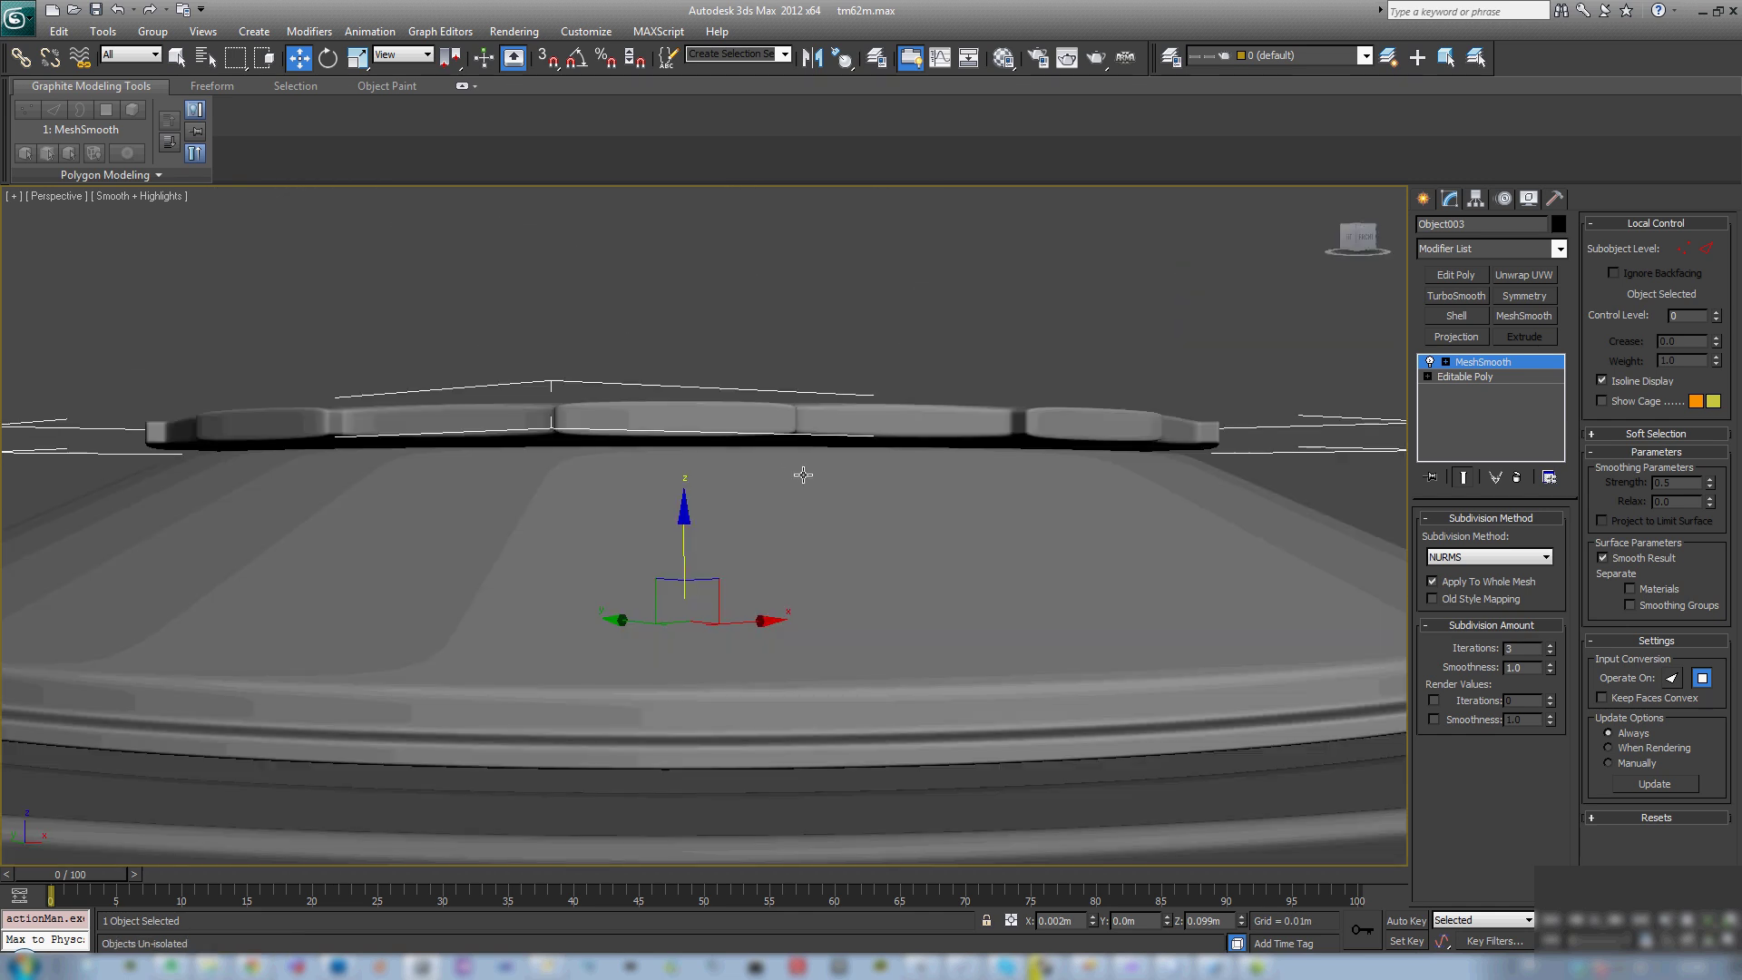
# Step: Lower the toothed disc slightly along Z so it sits on the cap's flat top
pyautogui.keyDown('alt'); pyautogui.moveTo(803, 474); pyautogui.dragTo(818, 550, button='middle'); pyautogui.keyUp('alt')
pyautogui.scroll(-4, 855, 661)
pyautogui.moveTo(855, 662); pyautogui.dragTo(785, 528, button='middle')
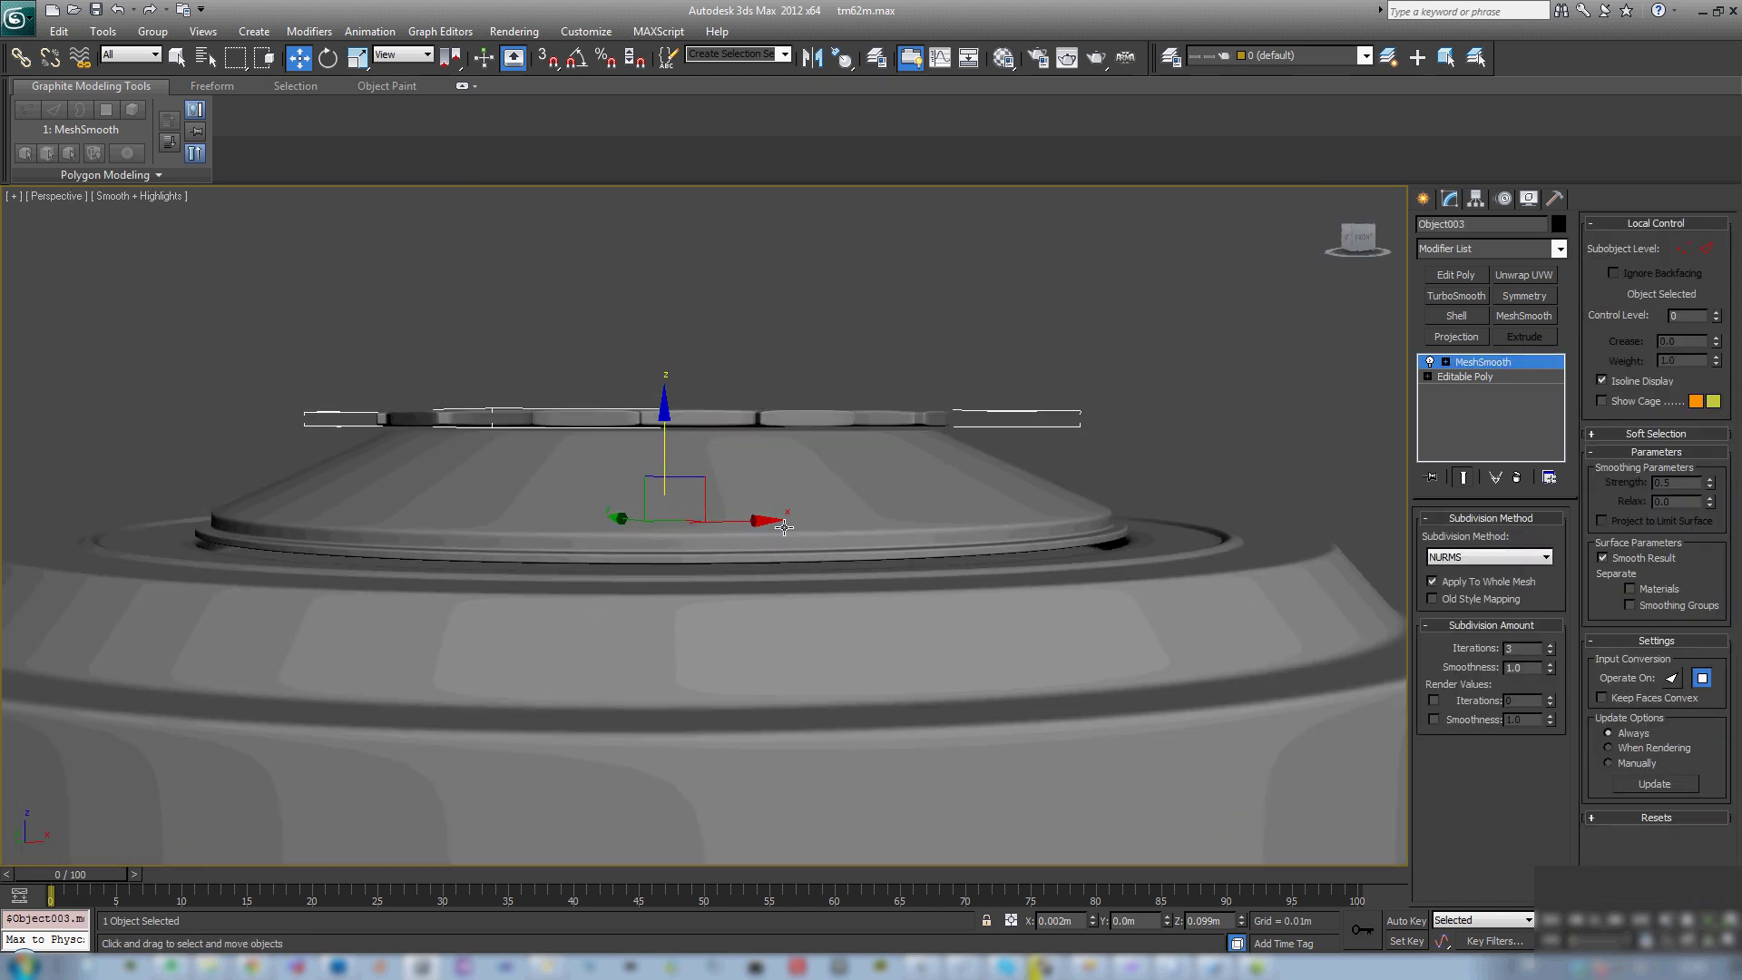
pyautogui.moveTo(669, 448); pyautogui.dragTo(668, 448)
pyautogui.keyDown('alt'); pyautogui.moveTo(670, 448); pyautogui.dragTo(1004, 509, button='middle'); pyautogui.keyUp('alt')
pyautogui.scroll(-5, 762, 501)
# Step: Select the tapered stepped cap and lower it slightly along Z to 0.098 m
pyautogui.click(953, 610)
pyautogui.keyDown('alt'); pyautogui.moveTo(953, 611); pyautogui.dragTo(1013, 634, button='middle'); pyautogui.keyUp('alt')
pyautogui.click(818, 588)
pyautogui.press('z')
pyautogui.keyDown('alt'); pyautogui.moveTo(817, 580); pyautogui.dragTo(1077, 497, button='middle'); pyautogui.keyUp('alt')
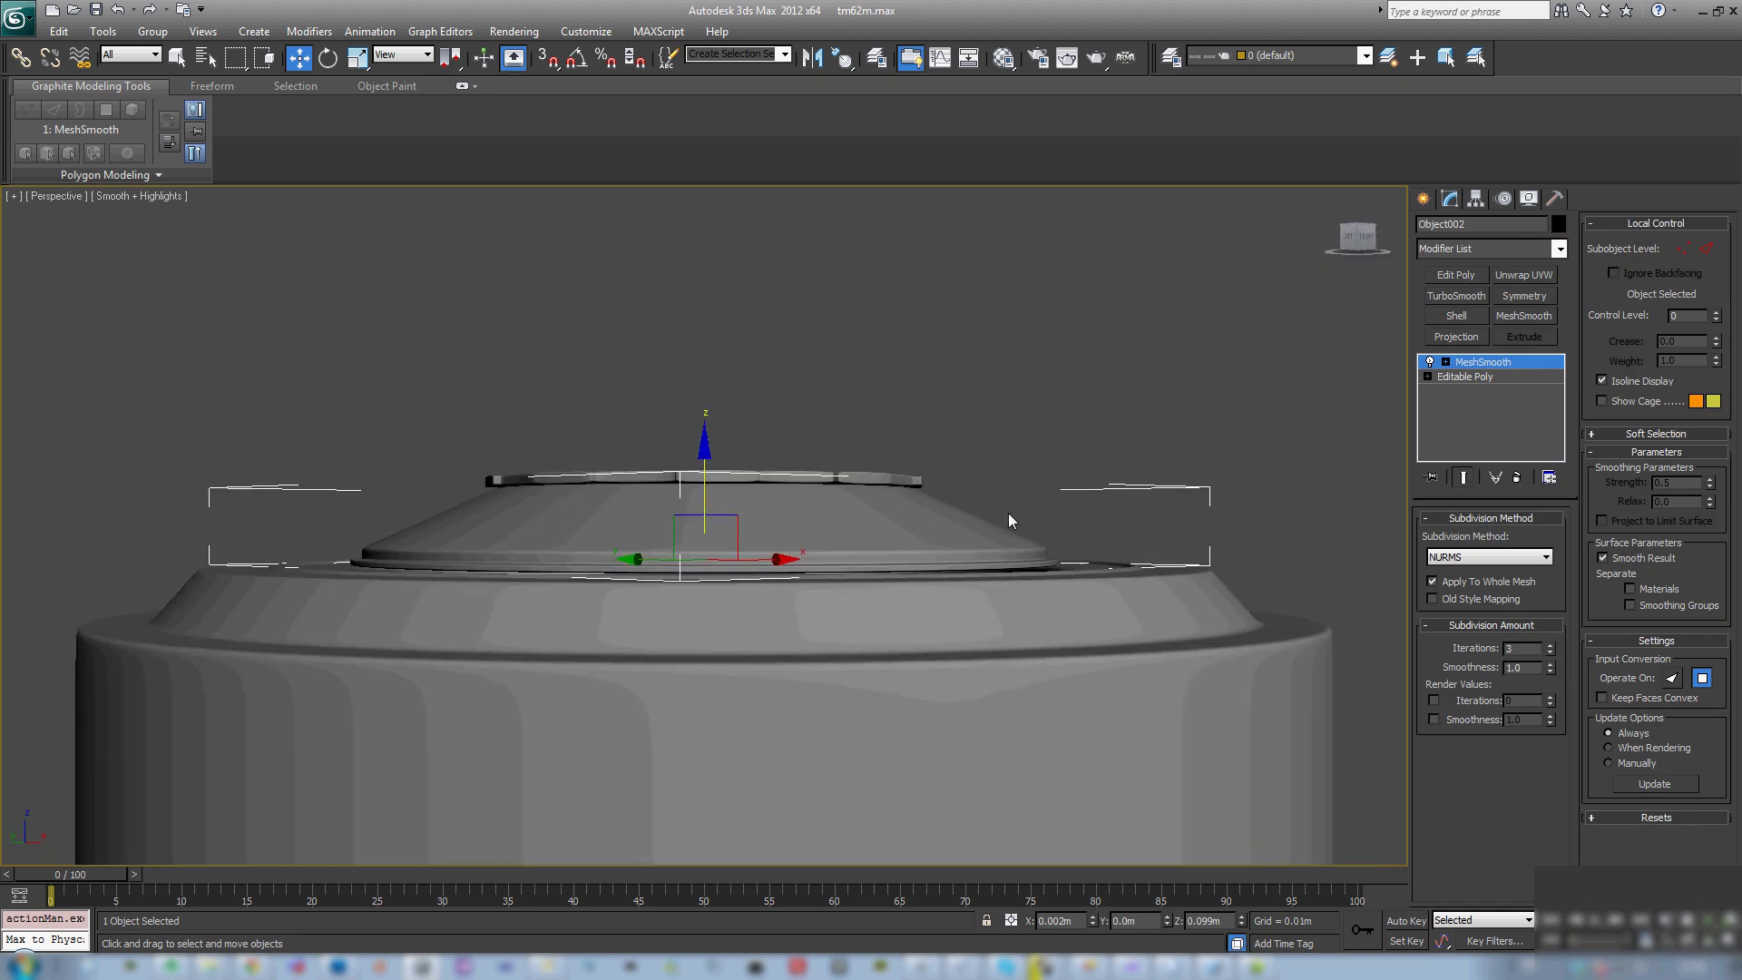
pyautogui.moveTo(701, 480); pyautogui.dragTo(702, 482)
pyautogui.keyDown('alt'); pyautogui.moveTo(702, 482); pyautogui.dragTo(719, 523, button='middle'); pyautogui.keyUp('alt')
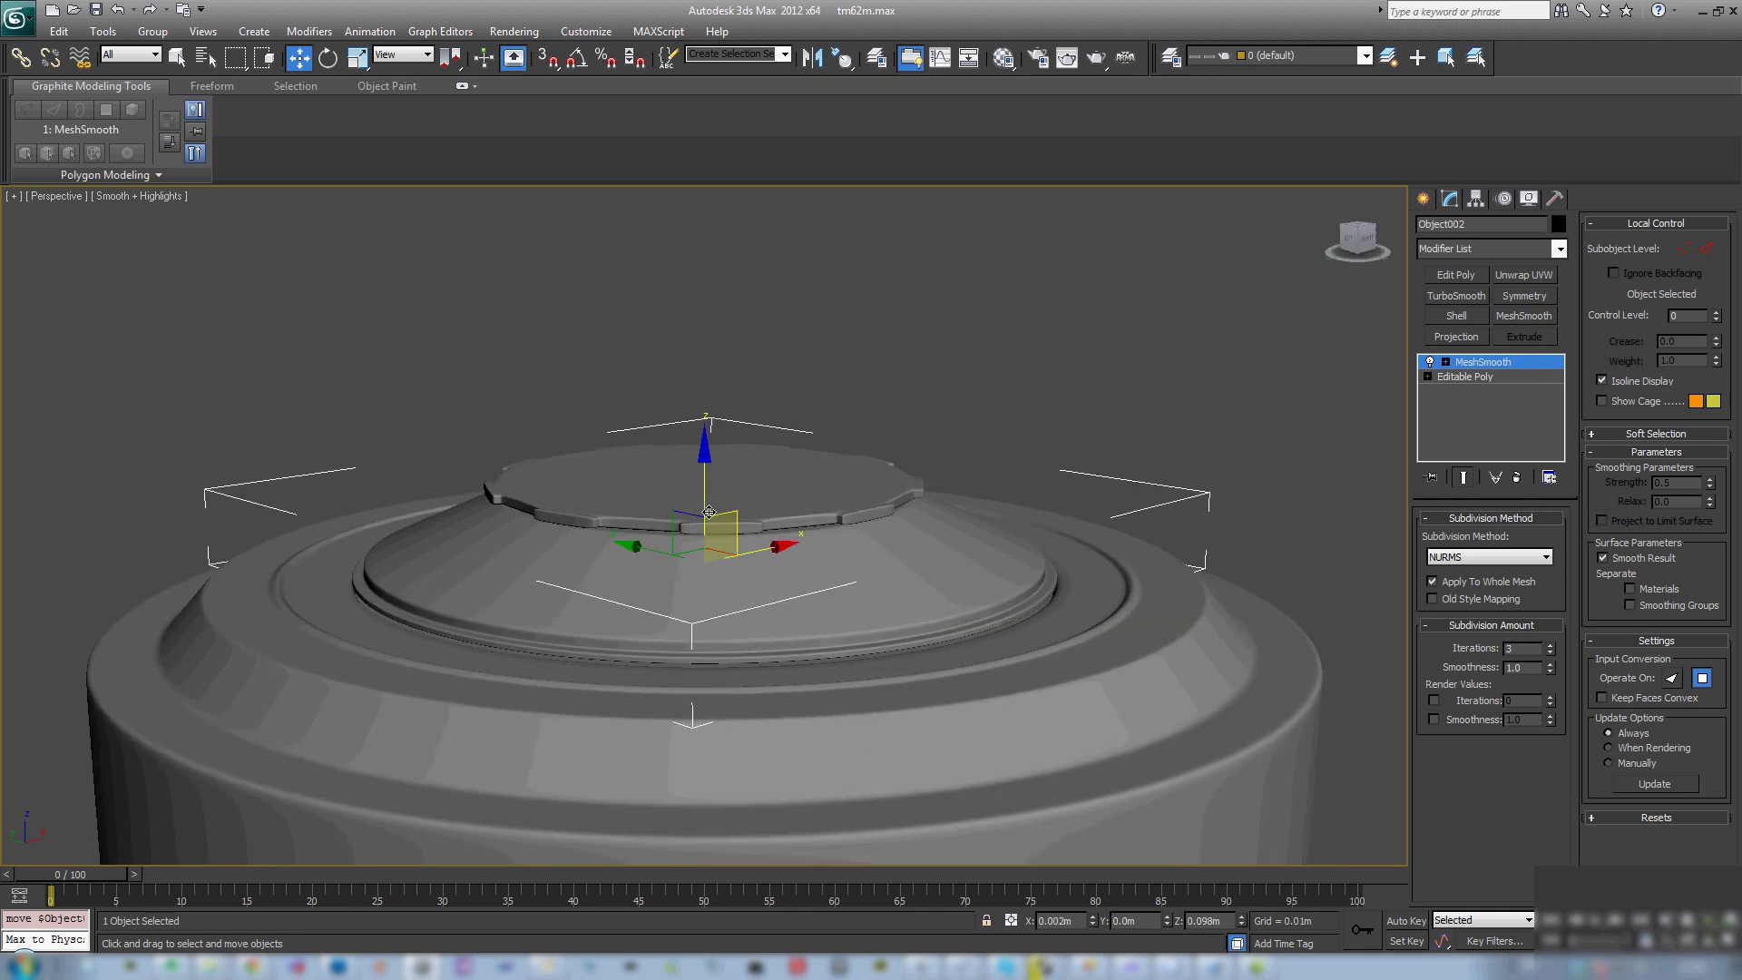
# Step: Reselect the toothed disc and adjust its height to Z 0.098 m so it rests on the lowered cap
pyautogui.click(702, 493)
pyautogui.click(703, 473)
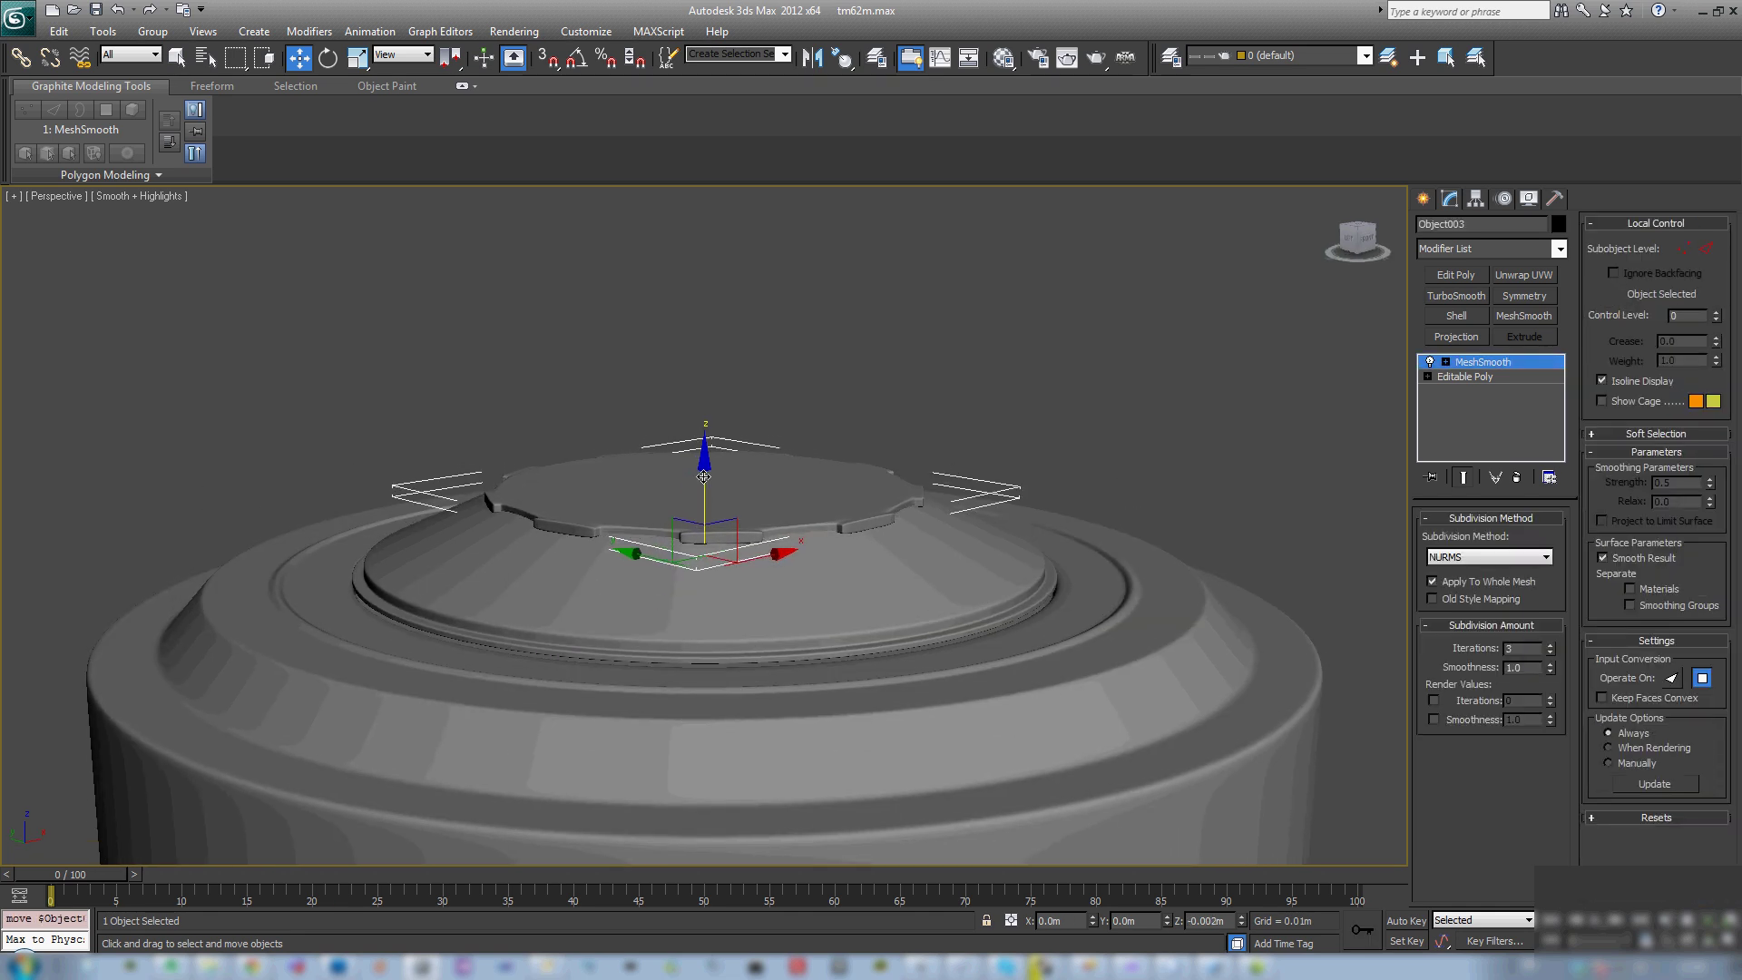
pyautogui.keyDown('alt'); pyautogui.moveTo(749, 523); pyautogui.dragTo(723, 473, button='middle'); pyautogui.keyUp('alt')
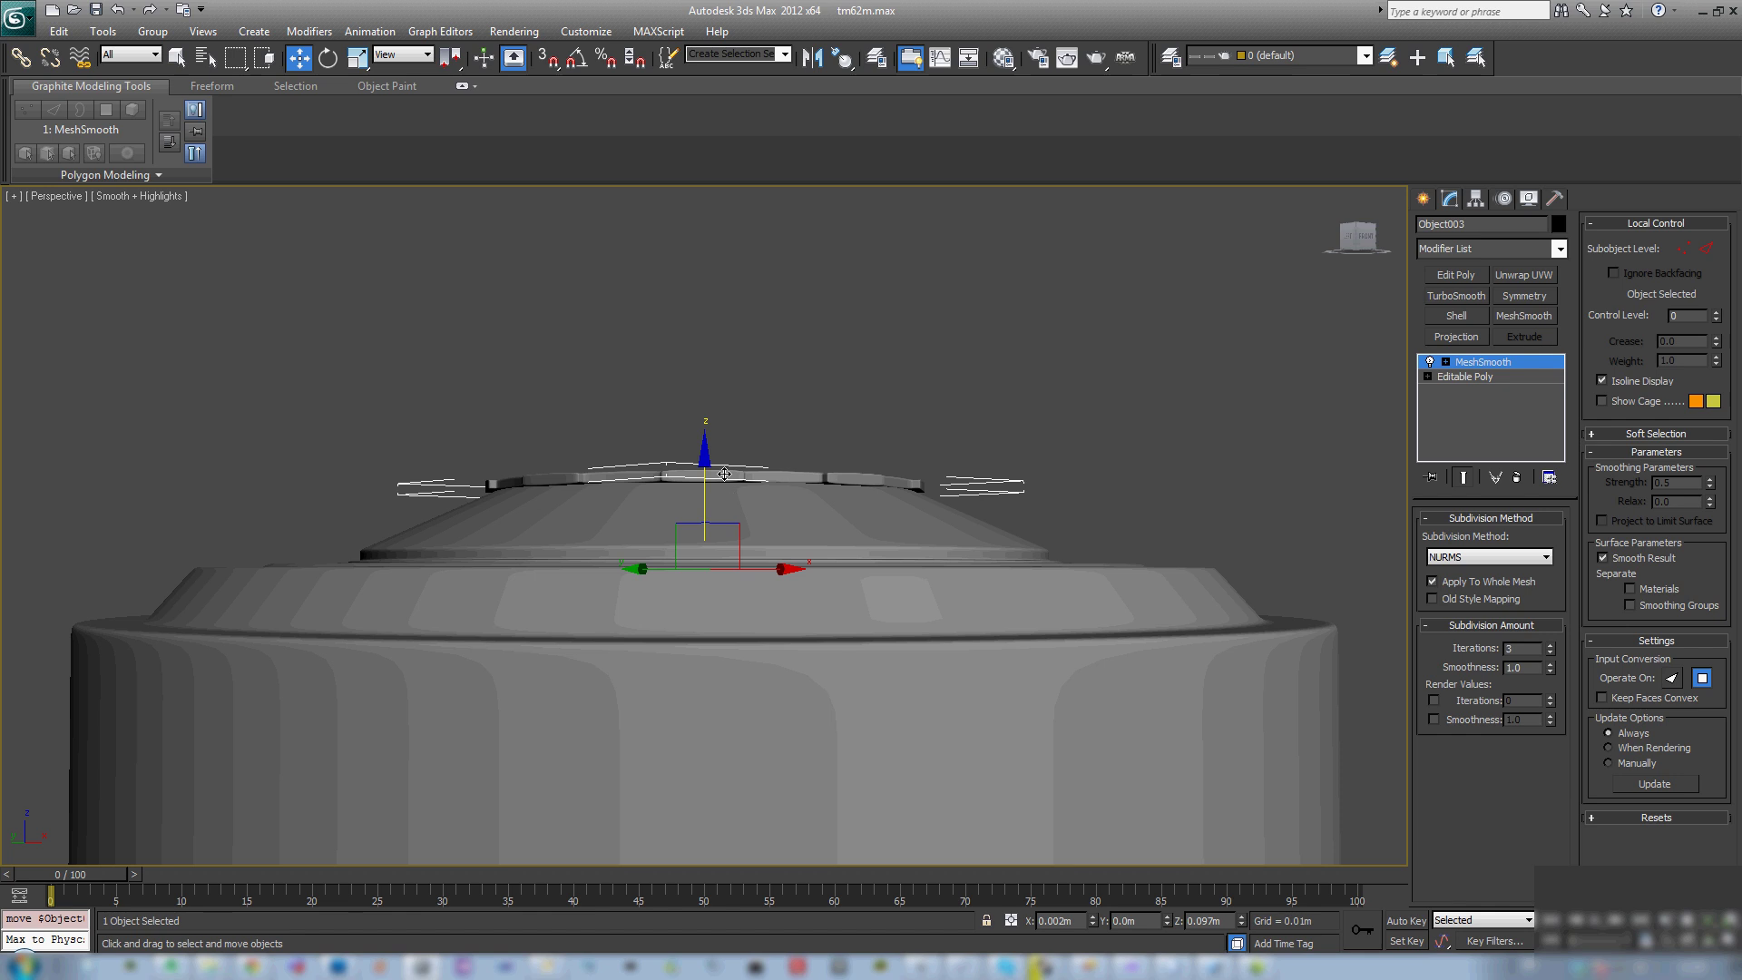
pyautogui.moveTo(705, 461); pyautogui.dragTo(704, 459)
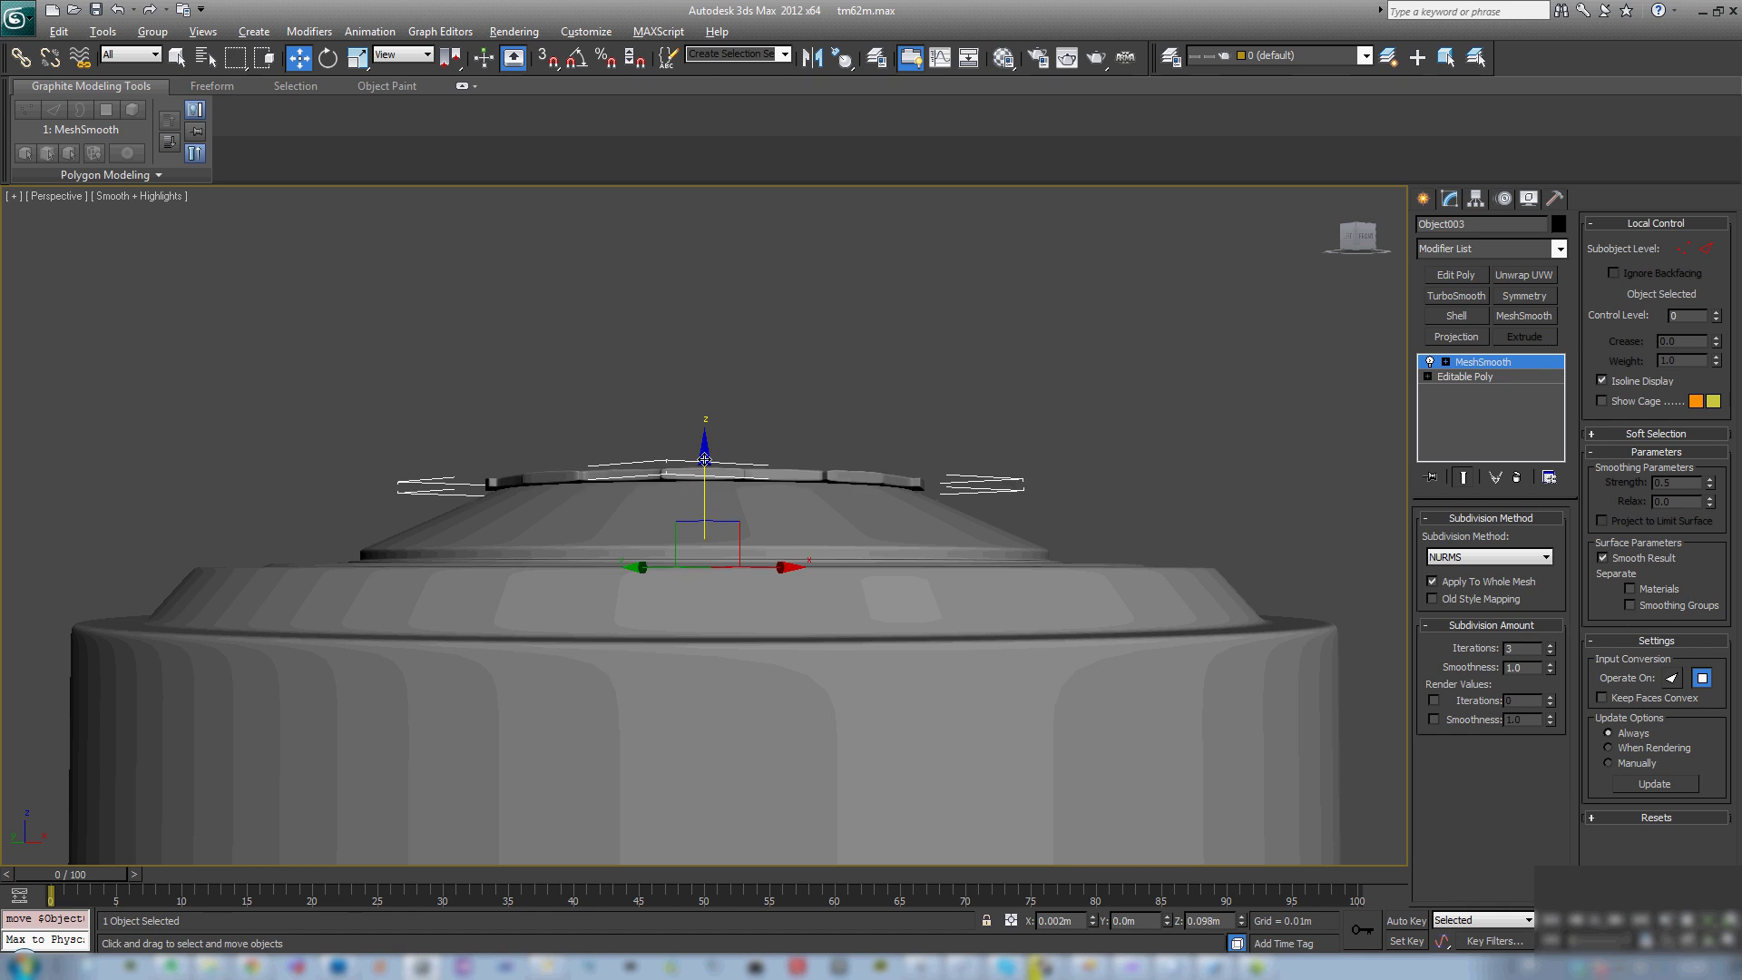
pyautogui.keyDown('alt'); pyautogui.moveTo(704, 459); pyautogui.dragTo(635, 507, button='middle'); pyautogui.keyUp('alt')
pyautogui.scroll(-5, 787, 485)
pyautogui.keyDown('alt'); pyautogui.moveTo(787, 484); pyautogui.dragTo(871, 532, button='middle'); pyautogui.keyUp('alt')
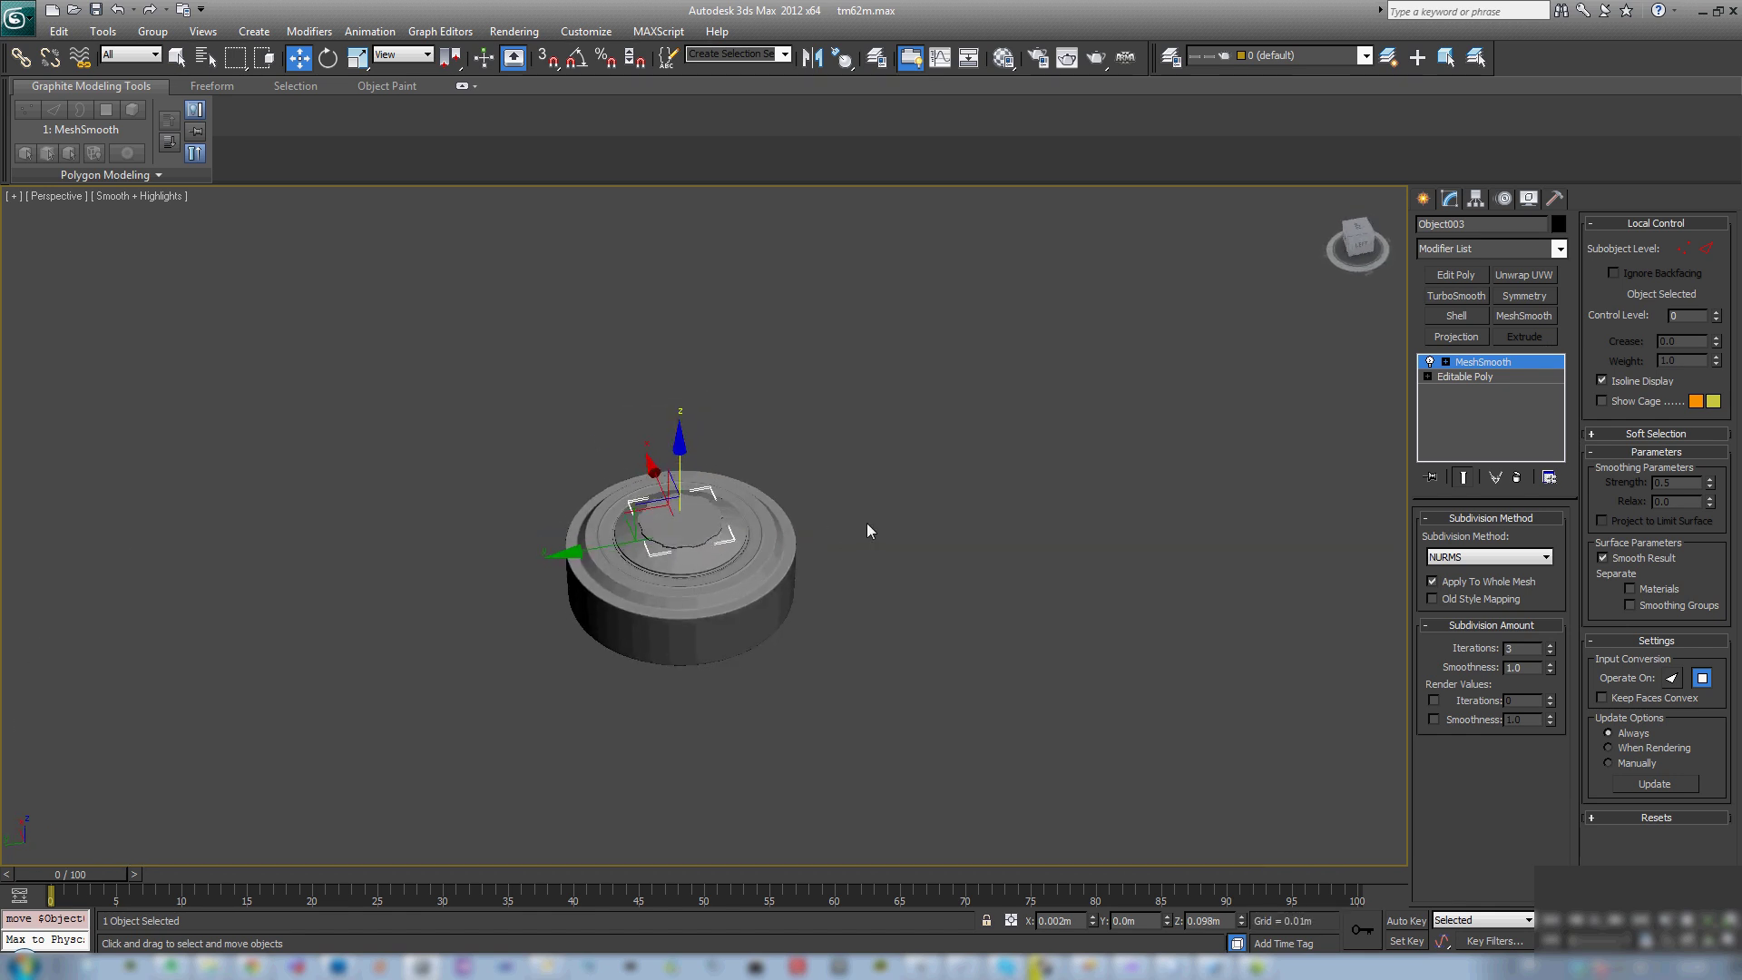
# Step: Save the scene and clear the object selection
pyautogui.scroll(3, 940, 455)
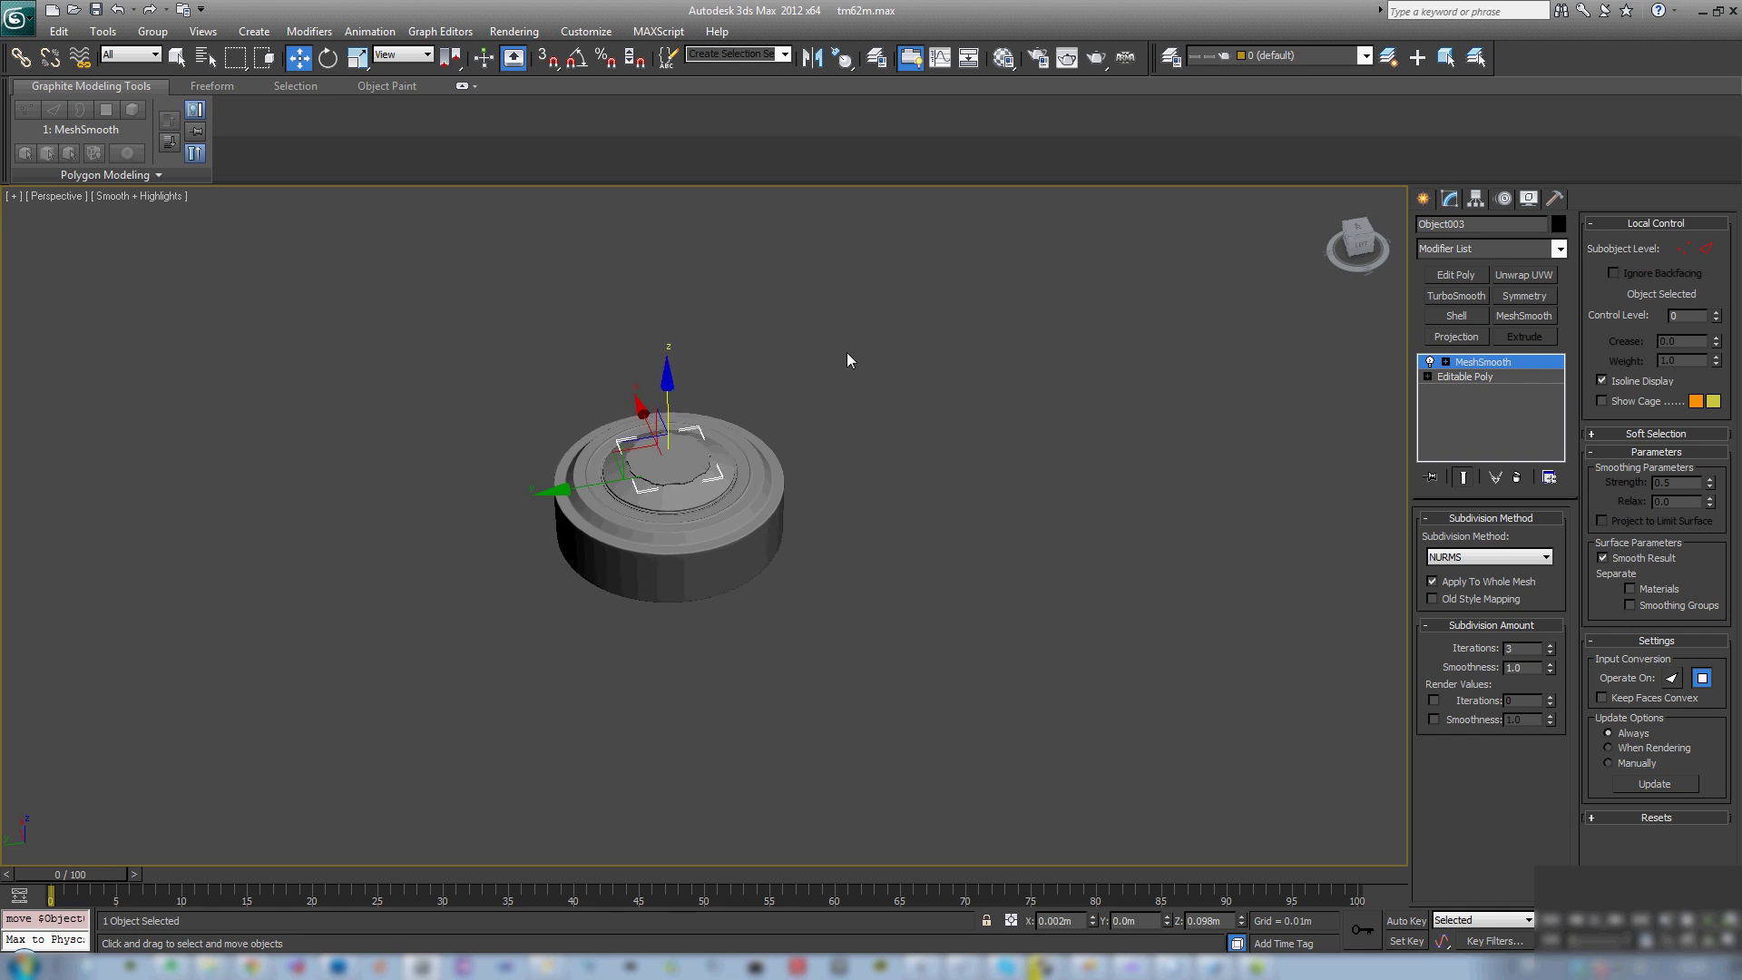
pyautogui.scroll(4, 822, 354)
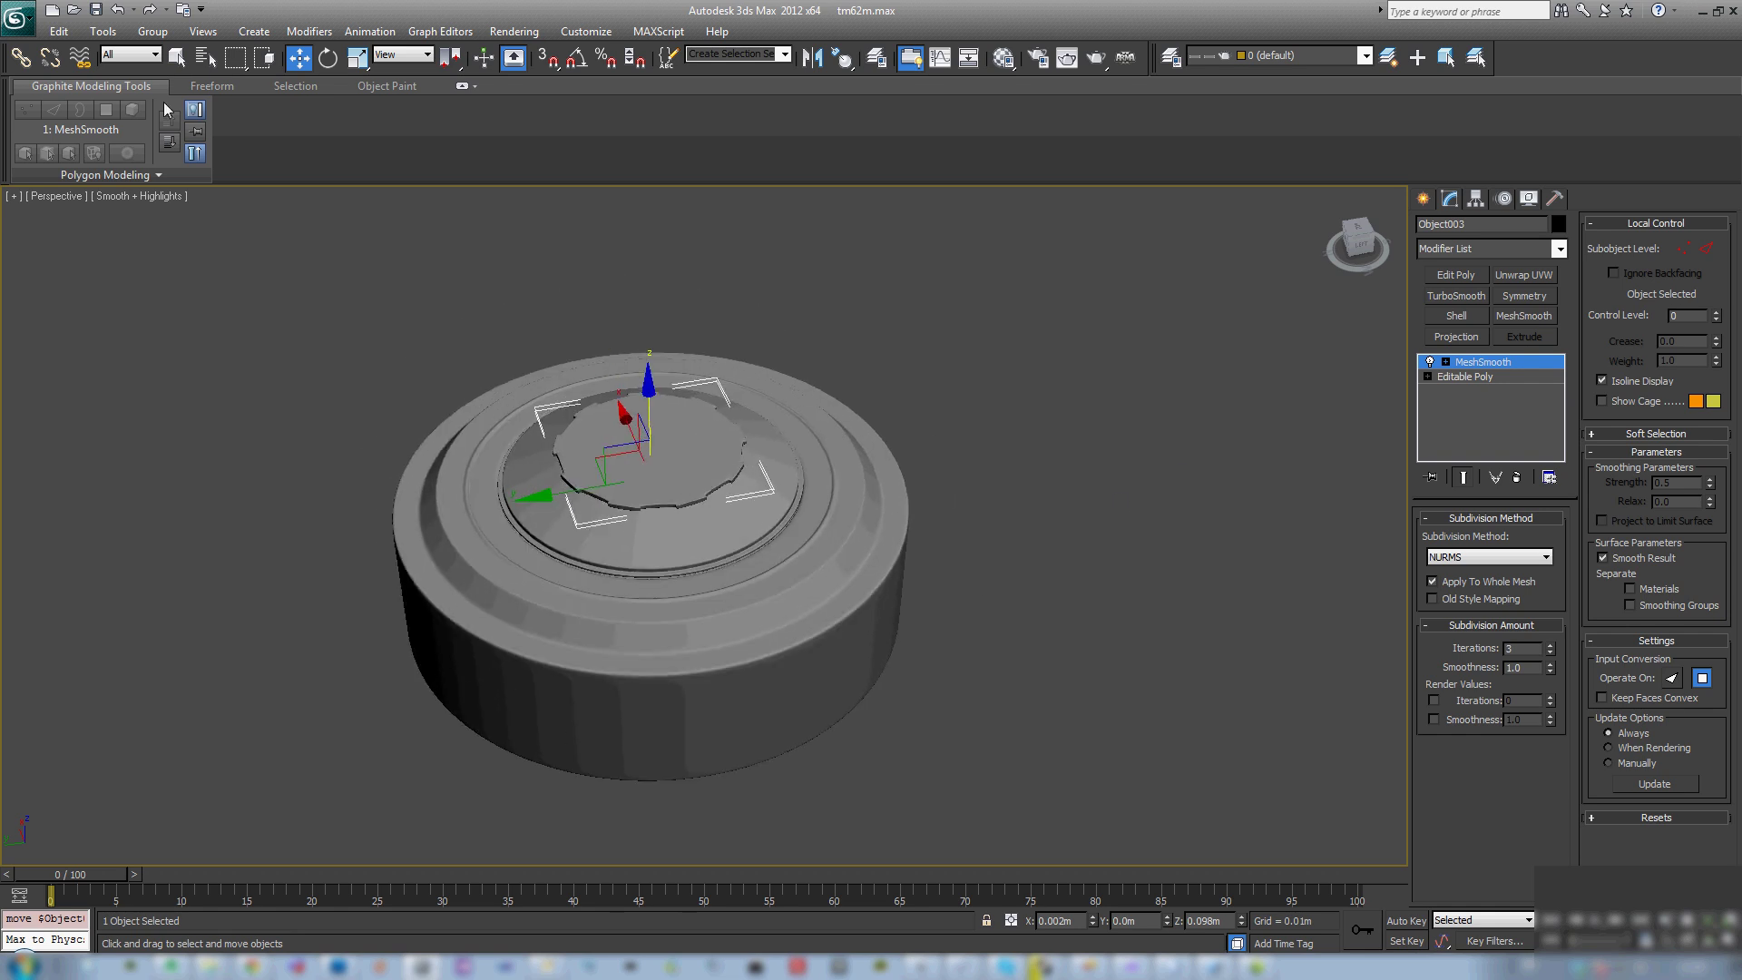
pyautogui.click(95, 9)
pyautogui.click(1001, 497)
# Step: Examine the assembled mine from several angles, with close views of the toothed disc on the cap
pyautogui.scroll(2, 1004, 498)
pyautogui.scroll(-5, 1016, 467)
pyautogui.keyDown('alt'); pyautogui.moveTo(1016, 465); pyautogui.dragTo(867, 485, button='middle'); pyautogui.keyUp('alt')
pyautogui.scroll(5, 821, 512)
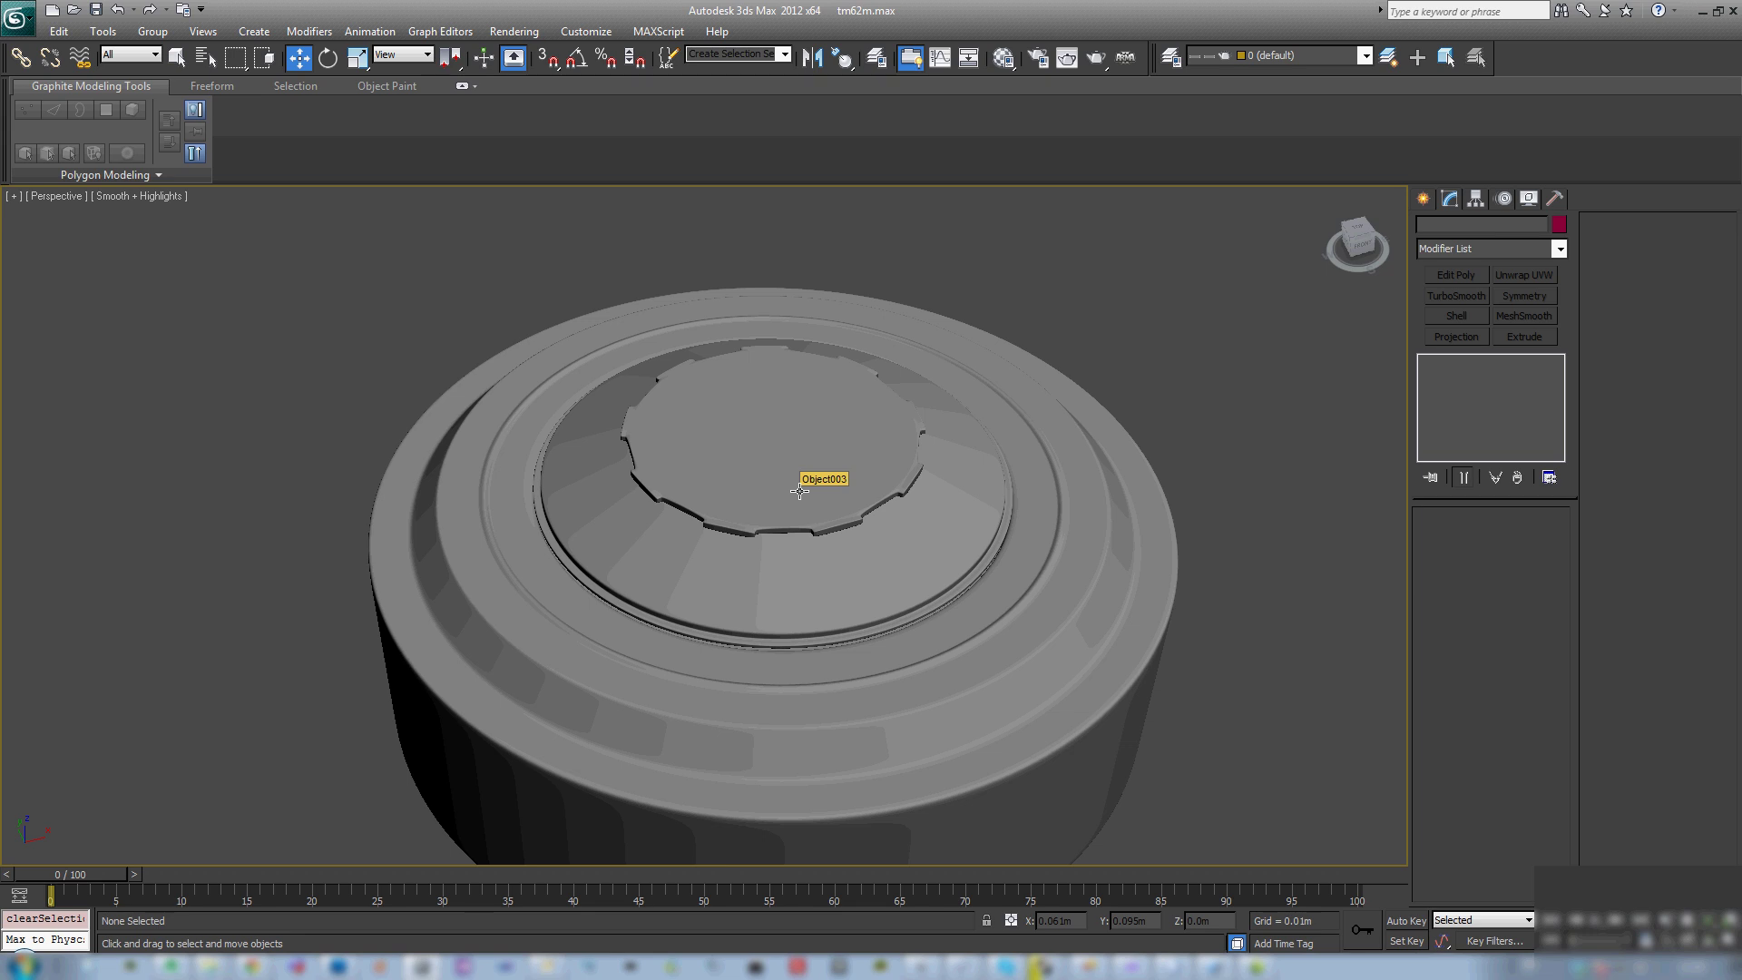
pyautogui.click(783, 502)
pyautogui.press('z')
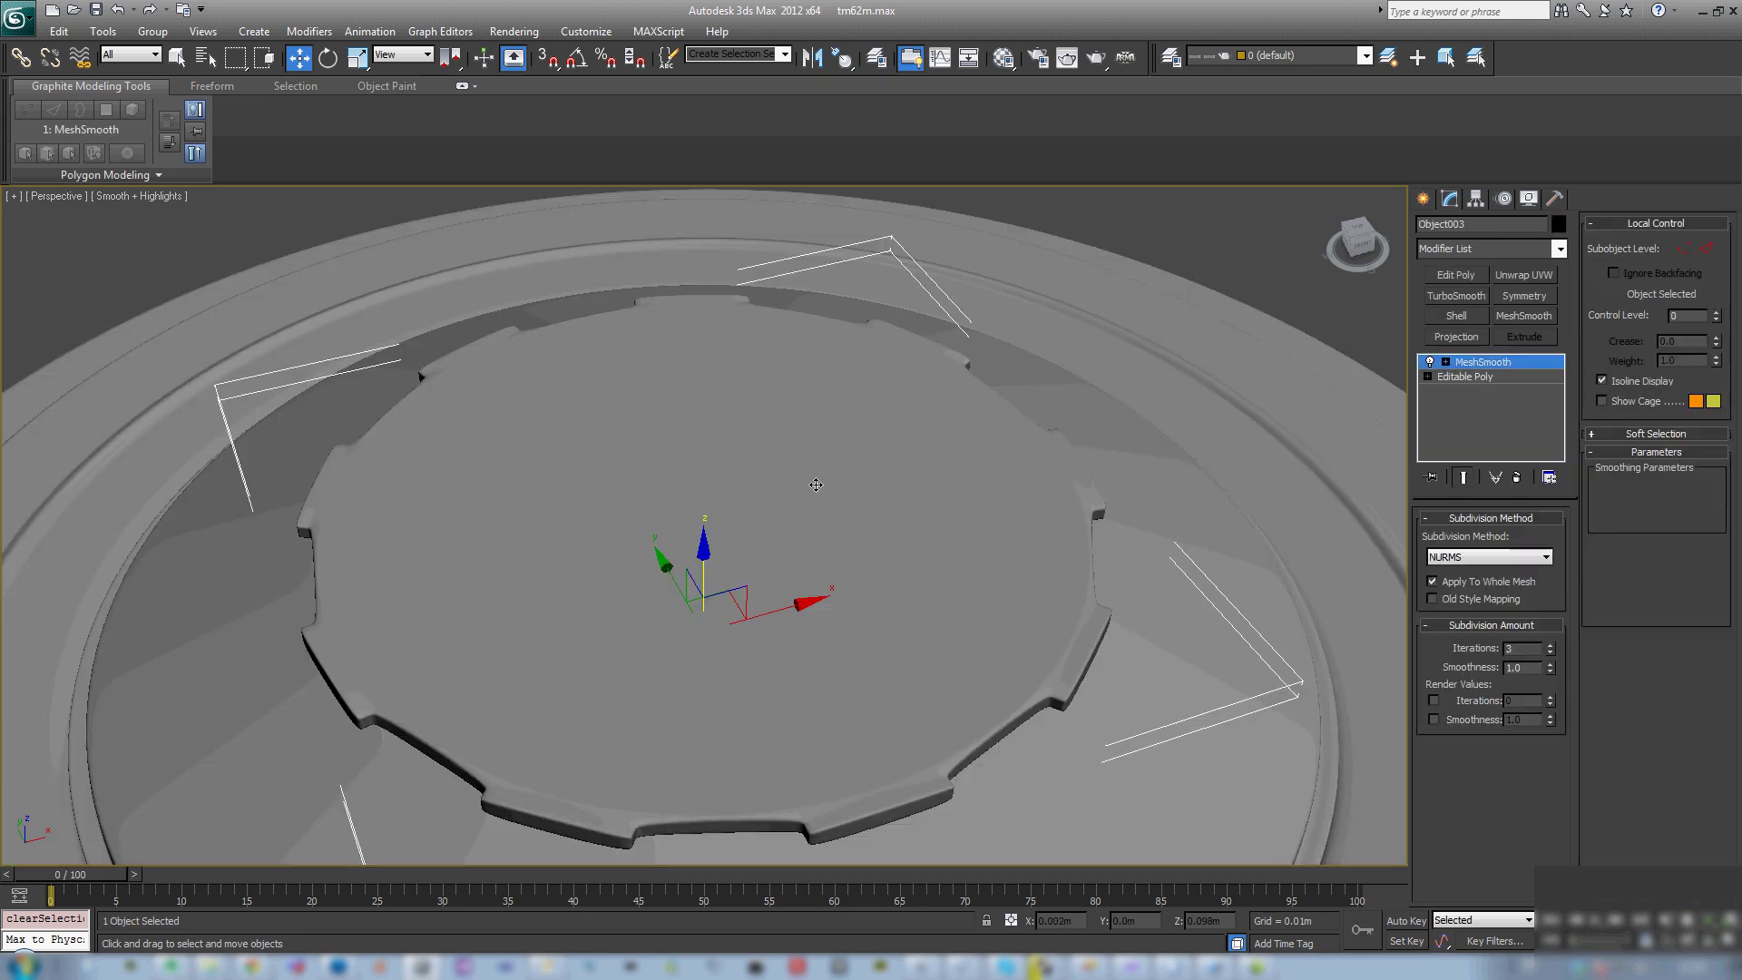
pyautogui.keyDown('alt'); pyautogui.moveTo(808, 482); pyautogui.dragTo(862, 545, button='middle'); pyautogui.keyUp('alt')
pyautogui.scroll(-8, 819, 433)
pyautogui.scroll(2, 820, 462)
pyautogui.scroll(4, 832, 521)
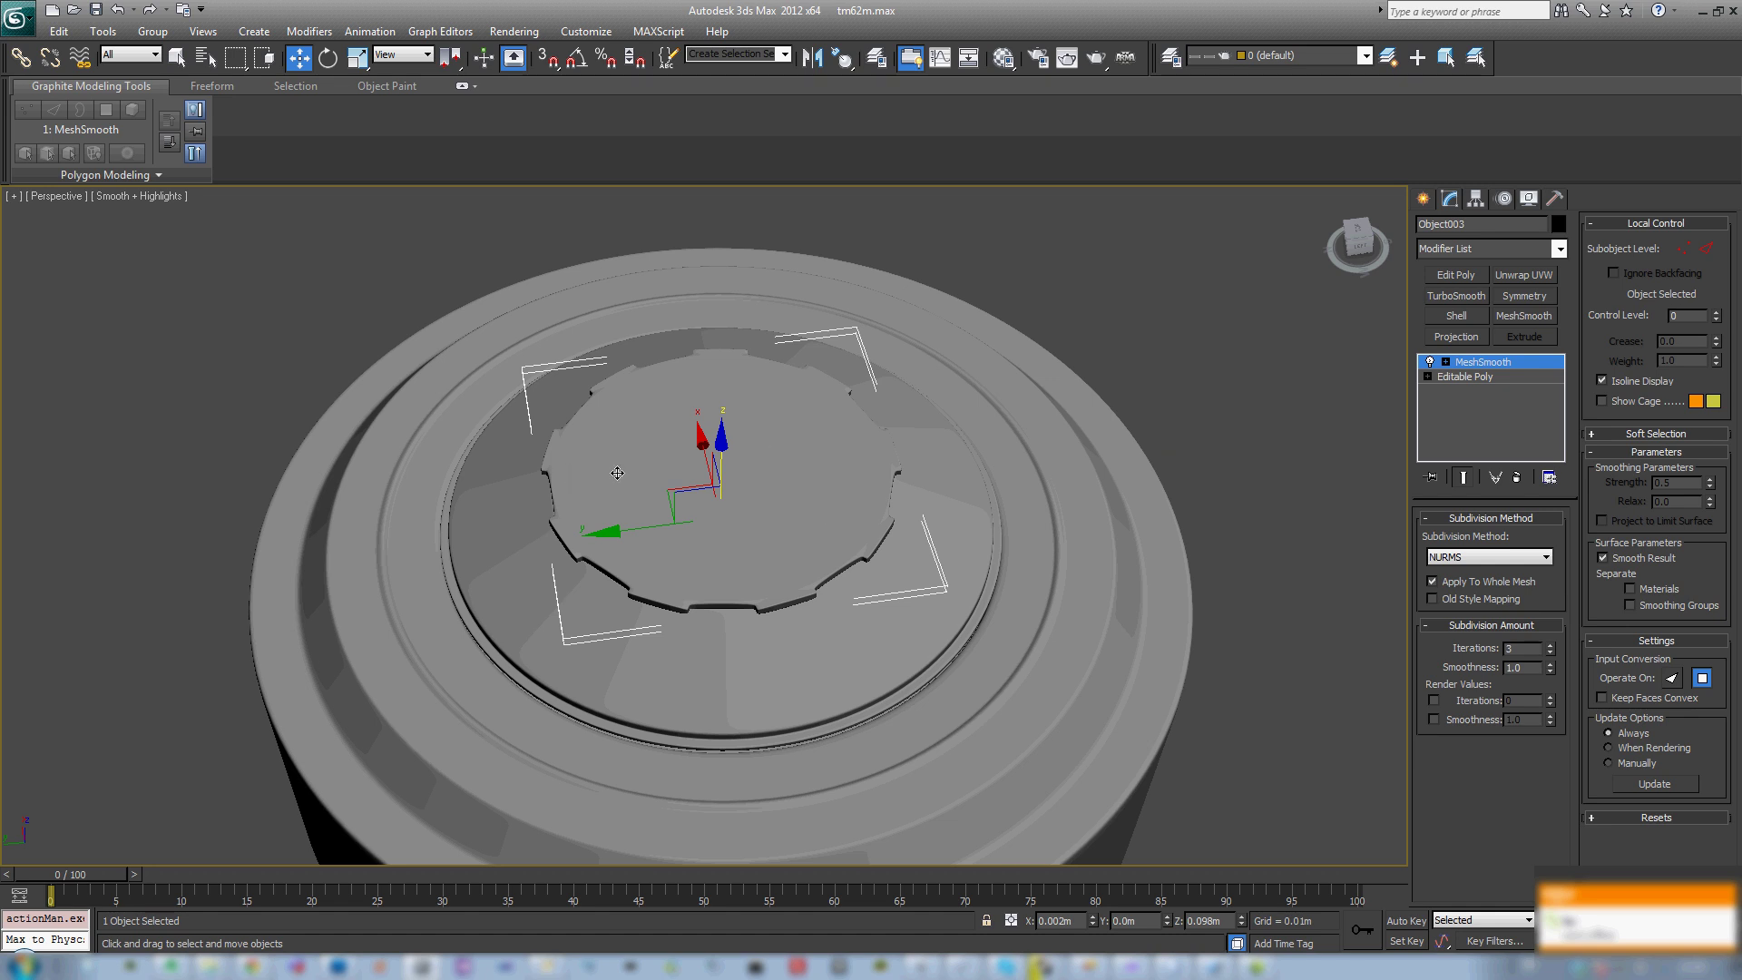
pyautogui.scroll(4, 758, 471)
pyautogui.moveTo(758, 471)
pyautogui.keyDown('alt'); pyautogui.mouseDown(button='middle')
pyautogui.moveTo(753, 506)
pyautogui.moveTo(739, 481)
pyautogui.mouseUp(button='middle'); pyautogui.keyUp('alt')
# Step: Create a cylinder of about 0.01 m radius and 0.012 m height over the disc, off its centre in the top view
pyautogui.click(1423, 200)
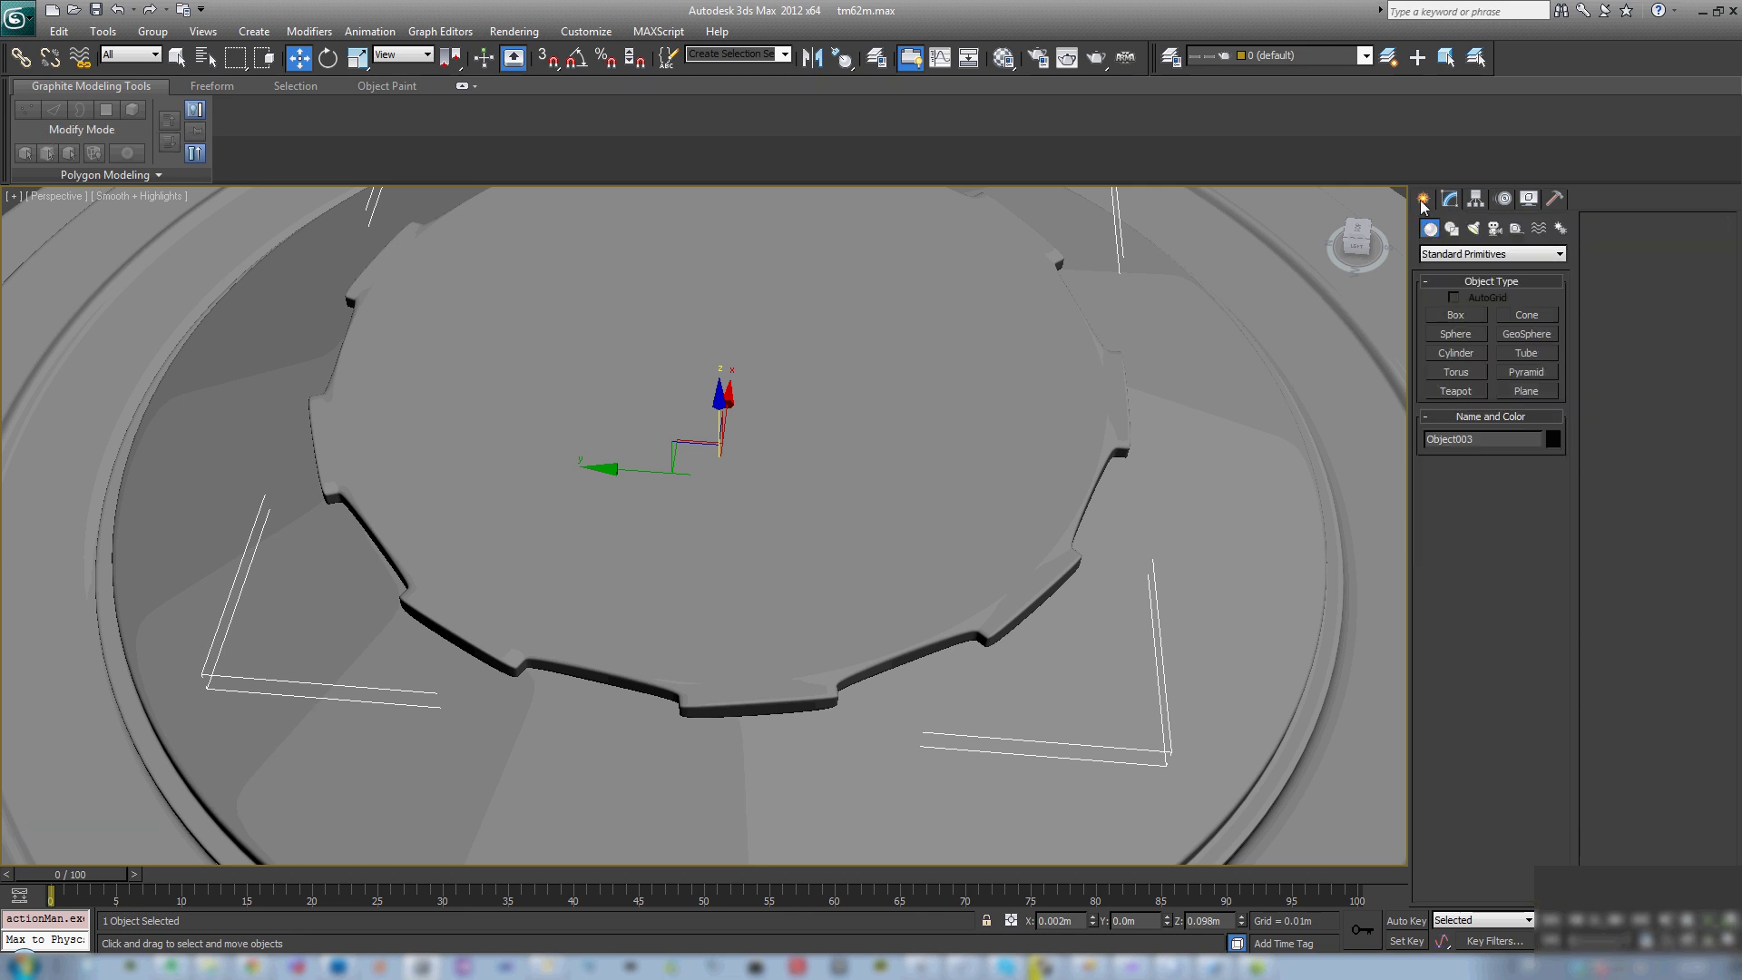
pyautogui.click(1456, 354)
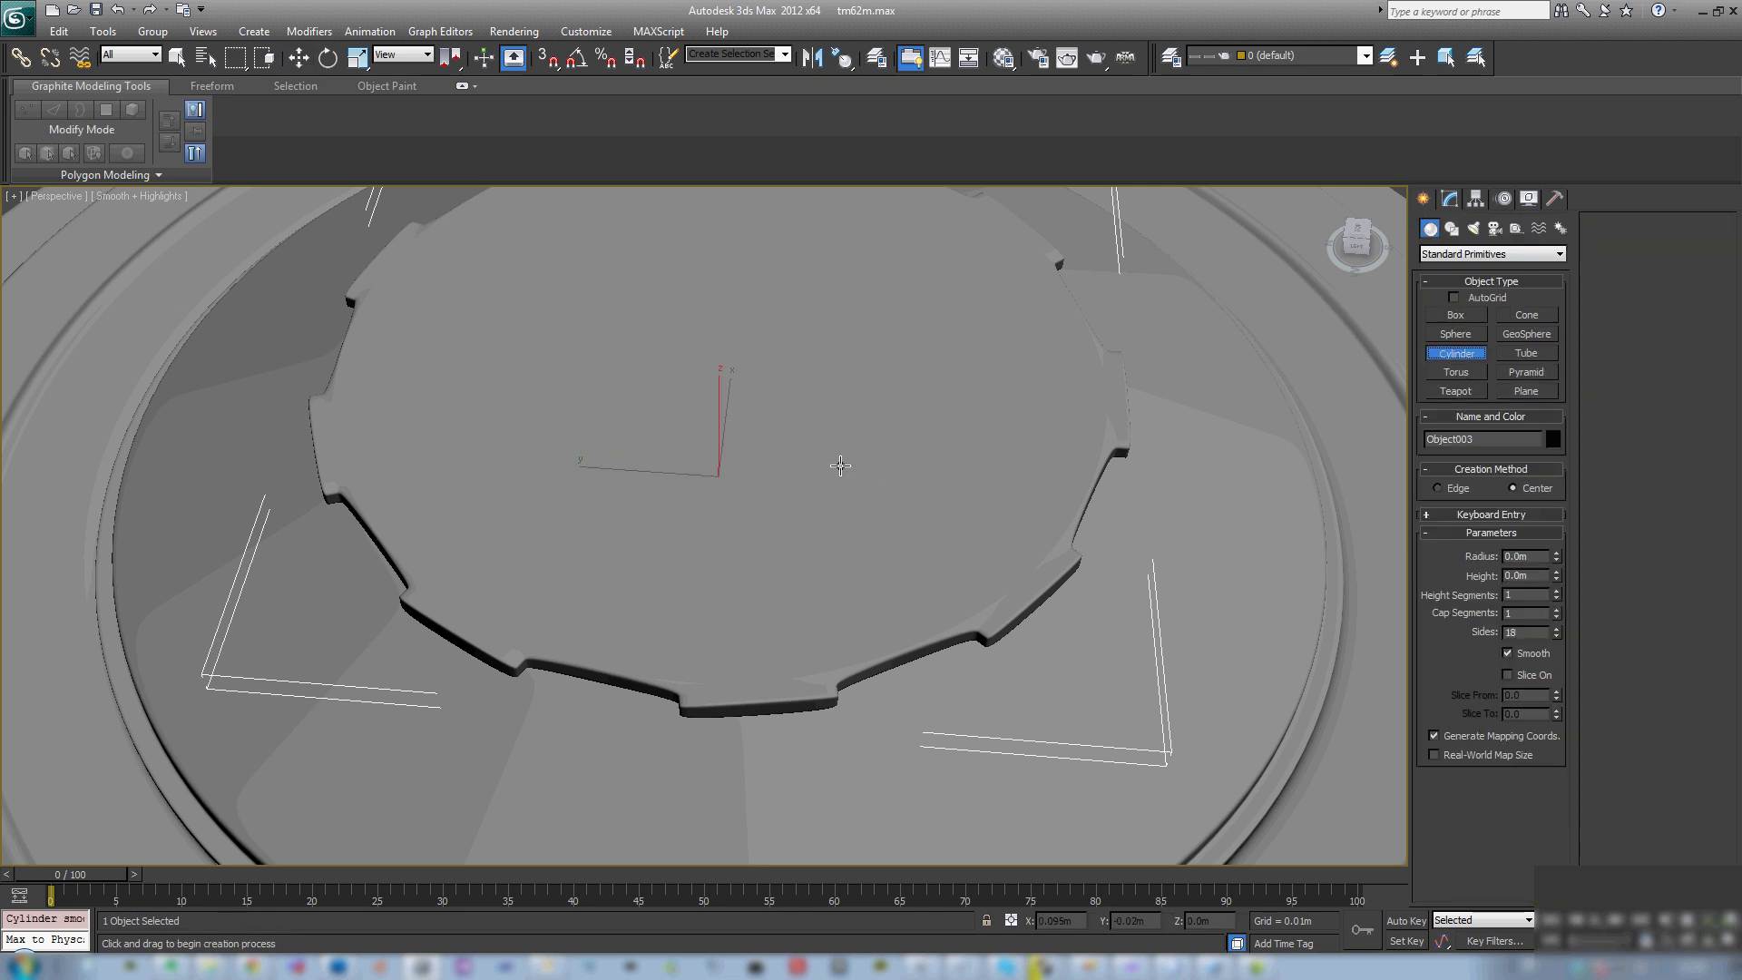
pyautogui.press('F3')
pyautogui.press('t')
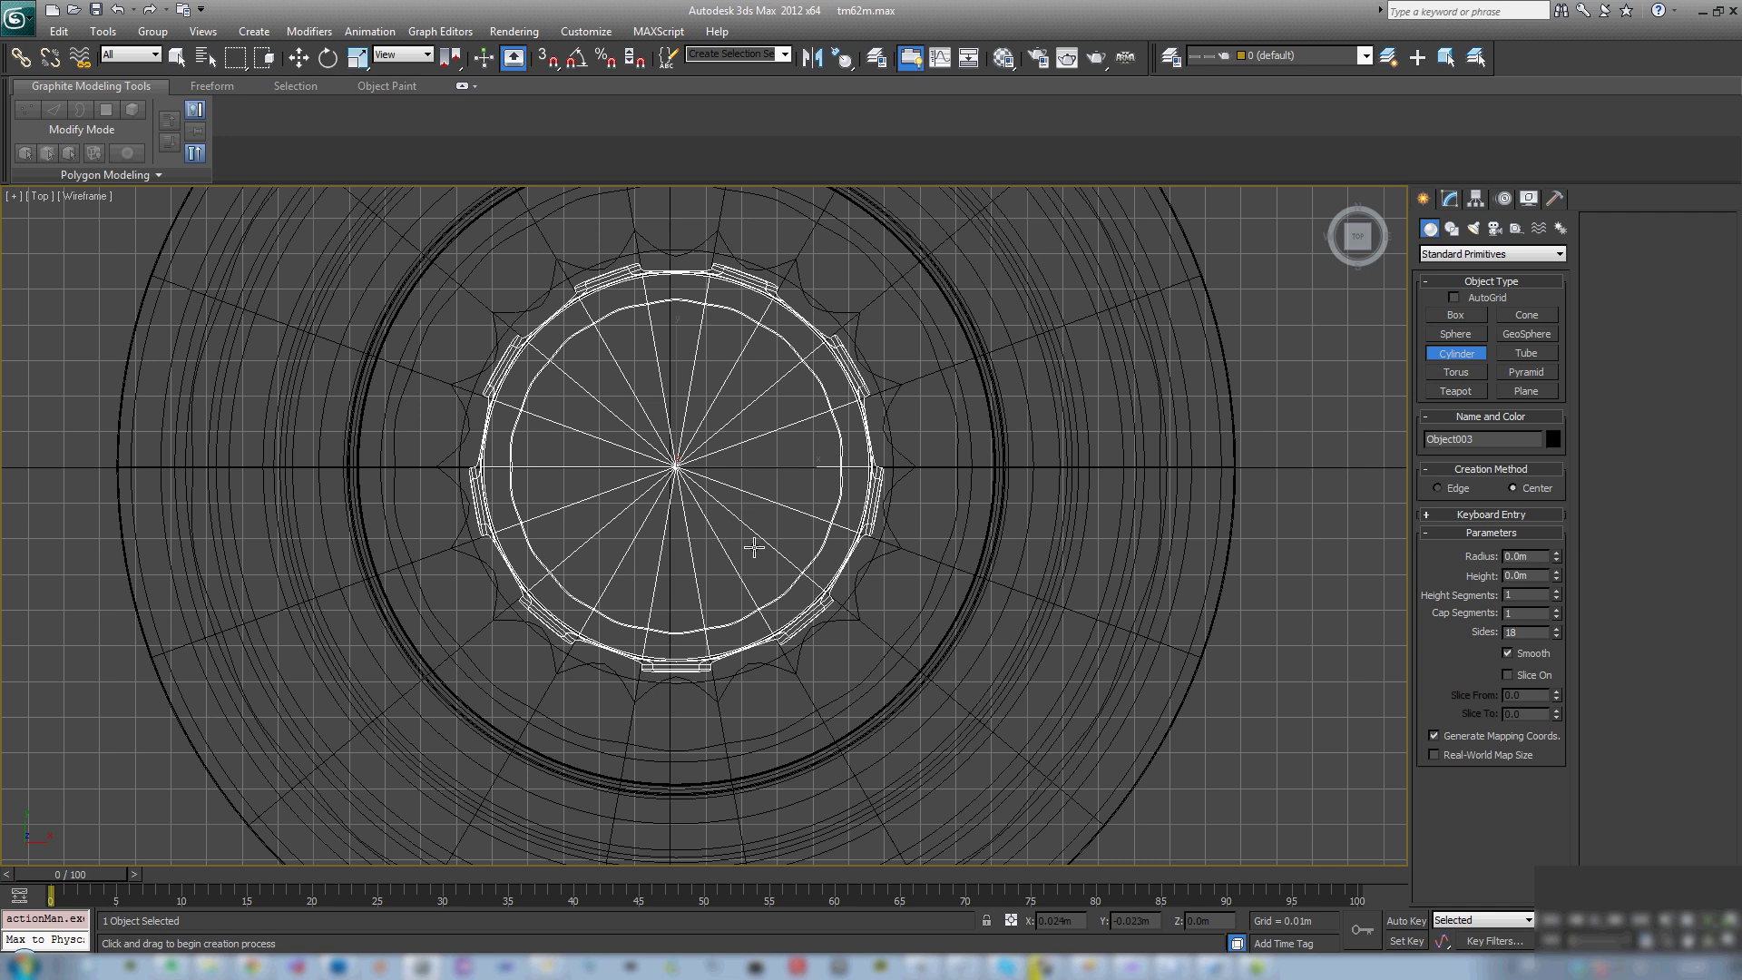
pyautogui.moveTo(753, 547); pyautogui.dragTo(778, 568)
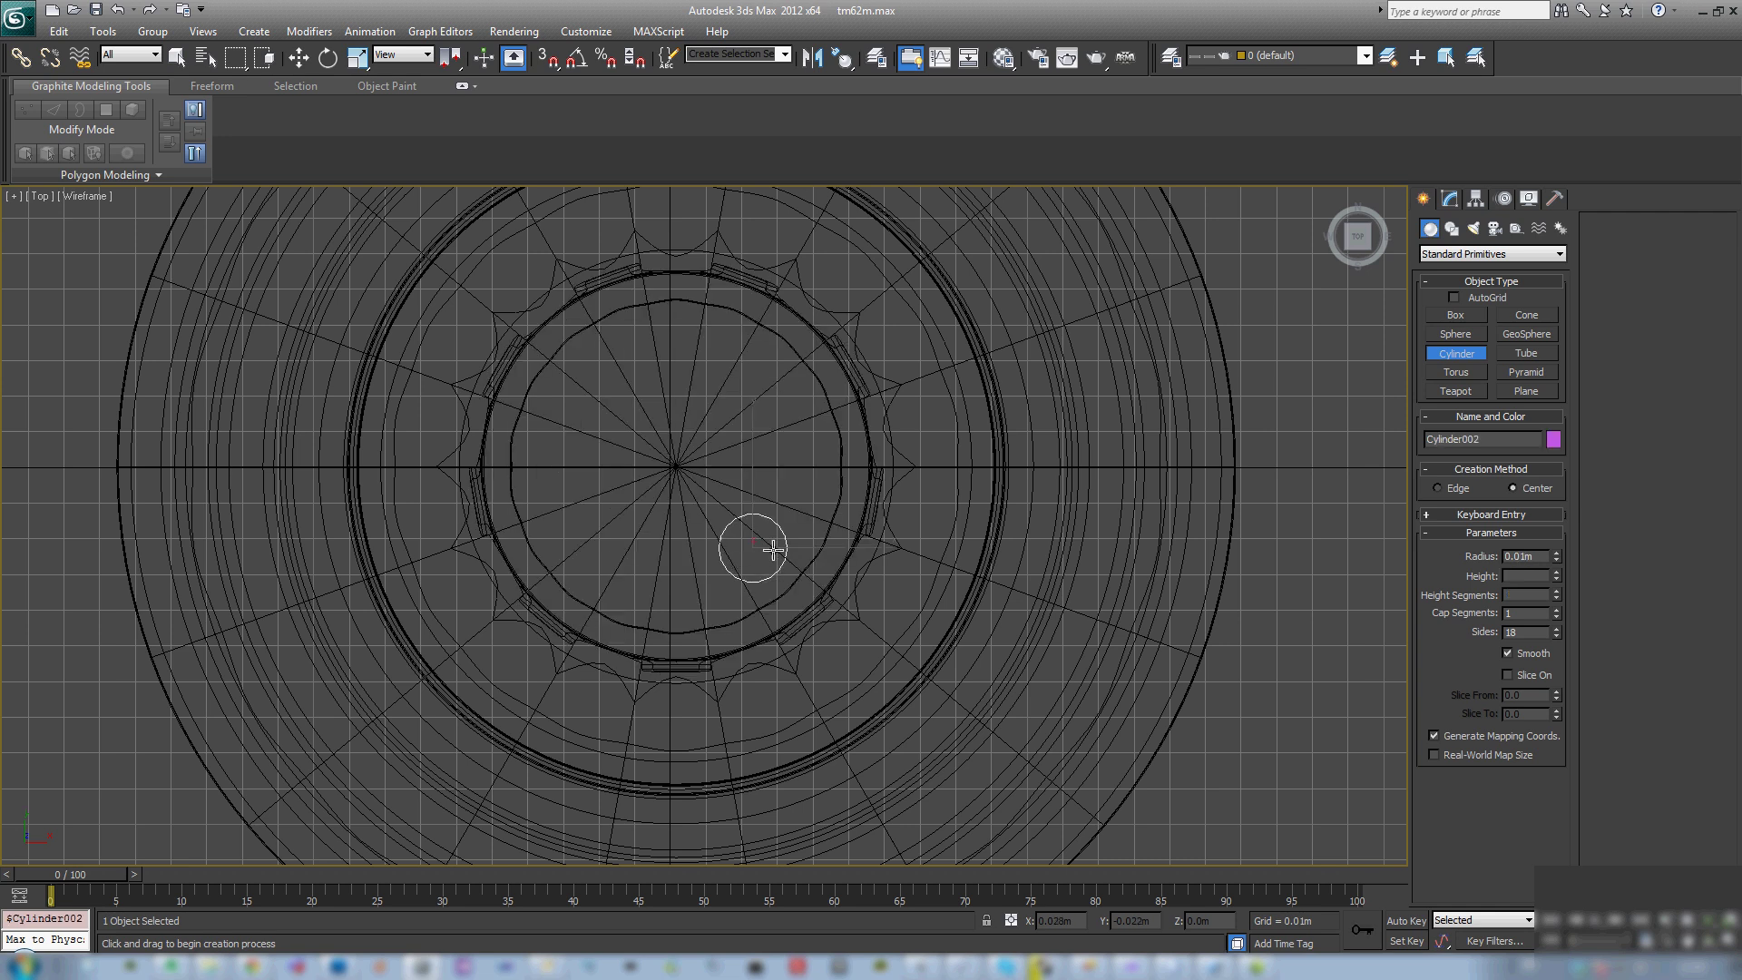
pyautogui.keyDown('alt'); pyautogui.moveTo(762, 524); pyautogui.dragTo(758, 481, button='middle'); pyautogui.keyUp('alt')
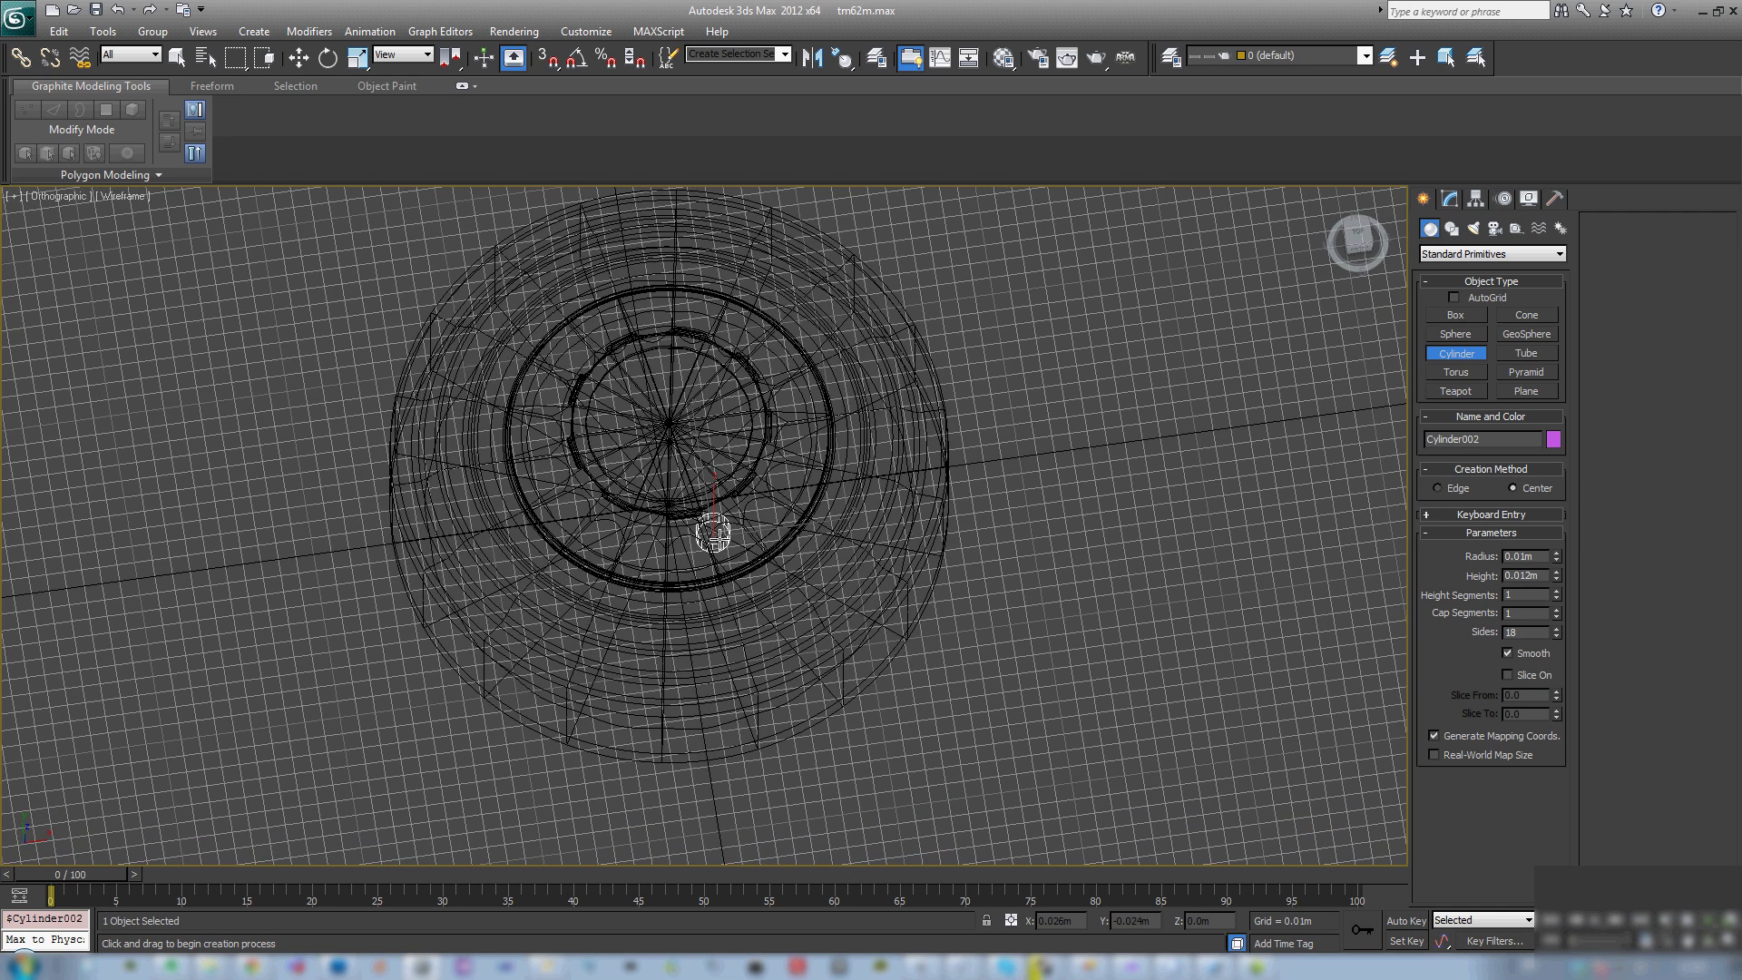
# Step: Raise the small cylinder along Z to about 0.171 m, above the disc, and return to shaded display
pyautogui.press('w')
pyautogui.moveTo(715, 502); pyautogui.dragTo(715, 376)
pyautogui.press('F3')
pyautogui.scroll(4, 711, 472)
pyautogui.scroll(-3, 710, 472)
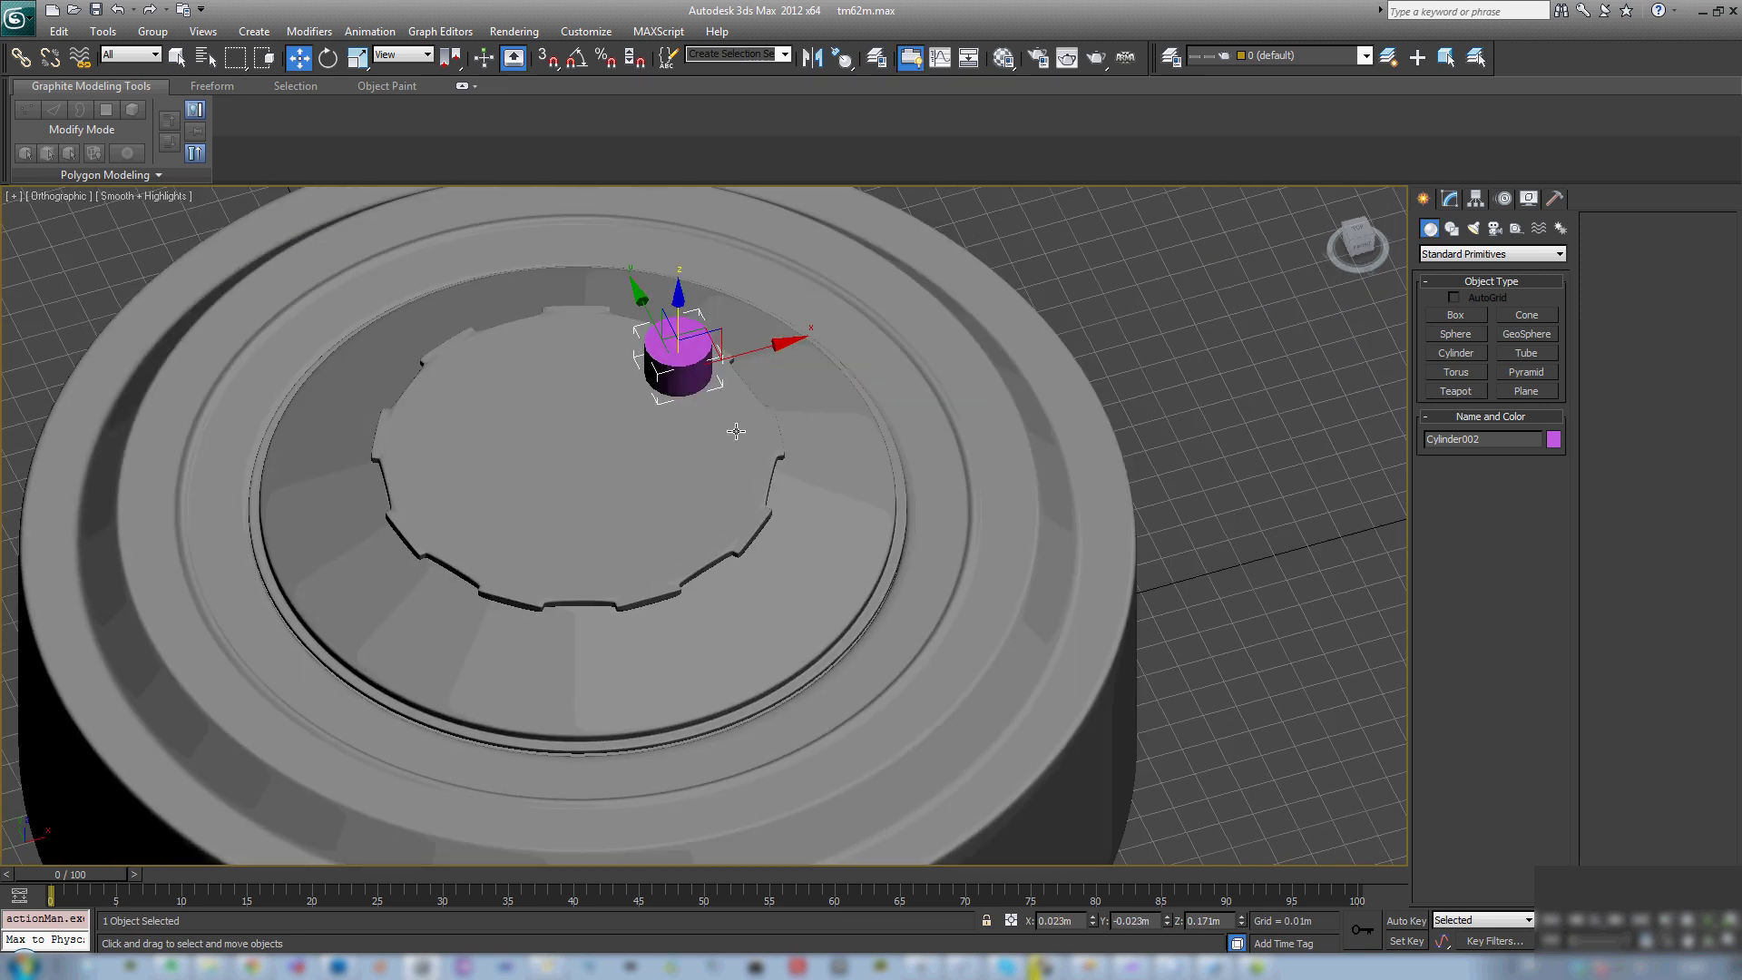
# Step: Select the mine's body, cap and disc together and position them at X 0 and Y 0
pyautogui.scroll(-2, 732, 428)
pyautogui.moveTo(881, 718); pyautogui.dragTo(420, 490)
pyautogui.press('t')
pyautogui.press('z')
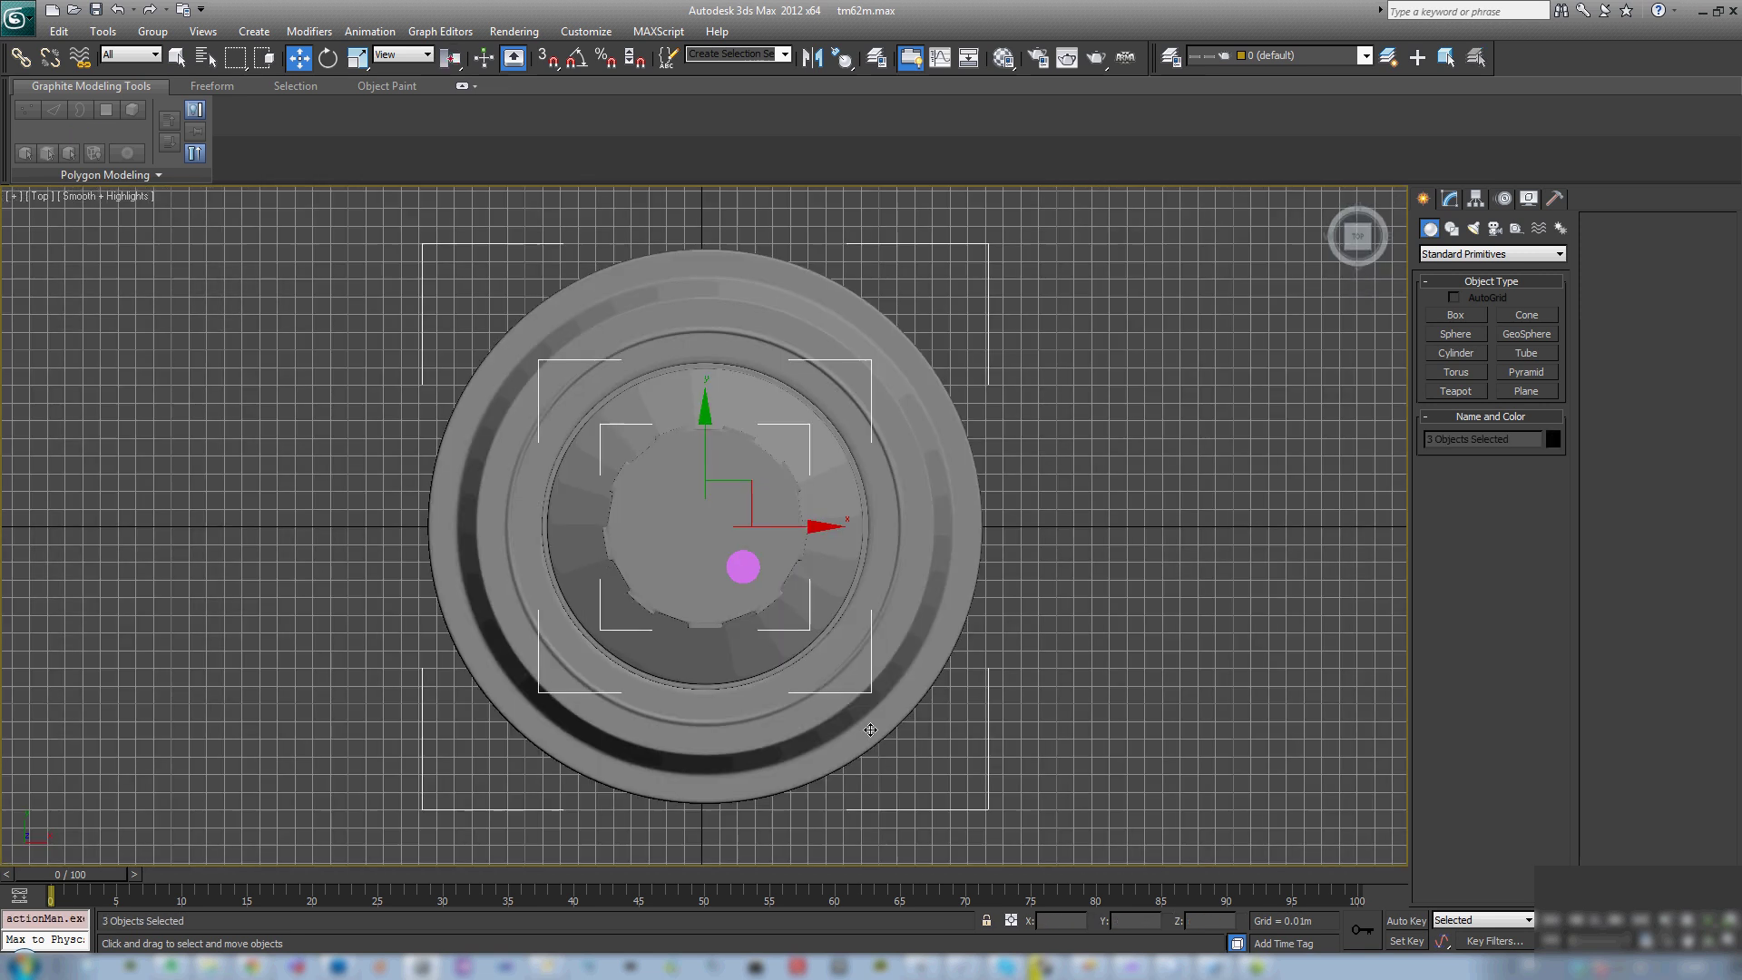
pyautogui.click(1065, 919)
pyautogui.write('0')
pyautogui.press('Return')
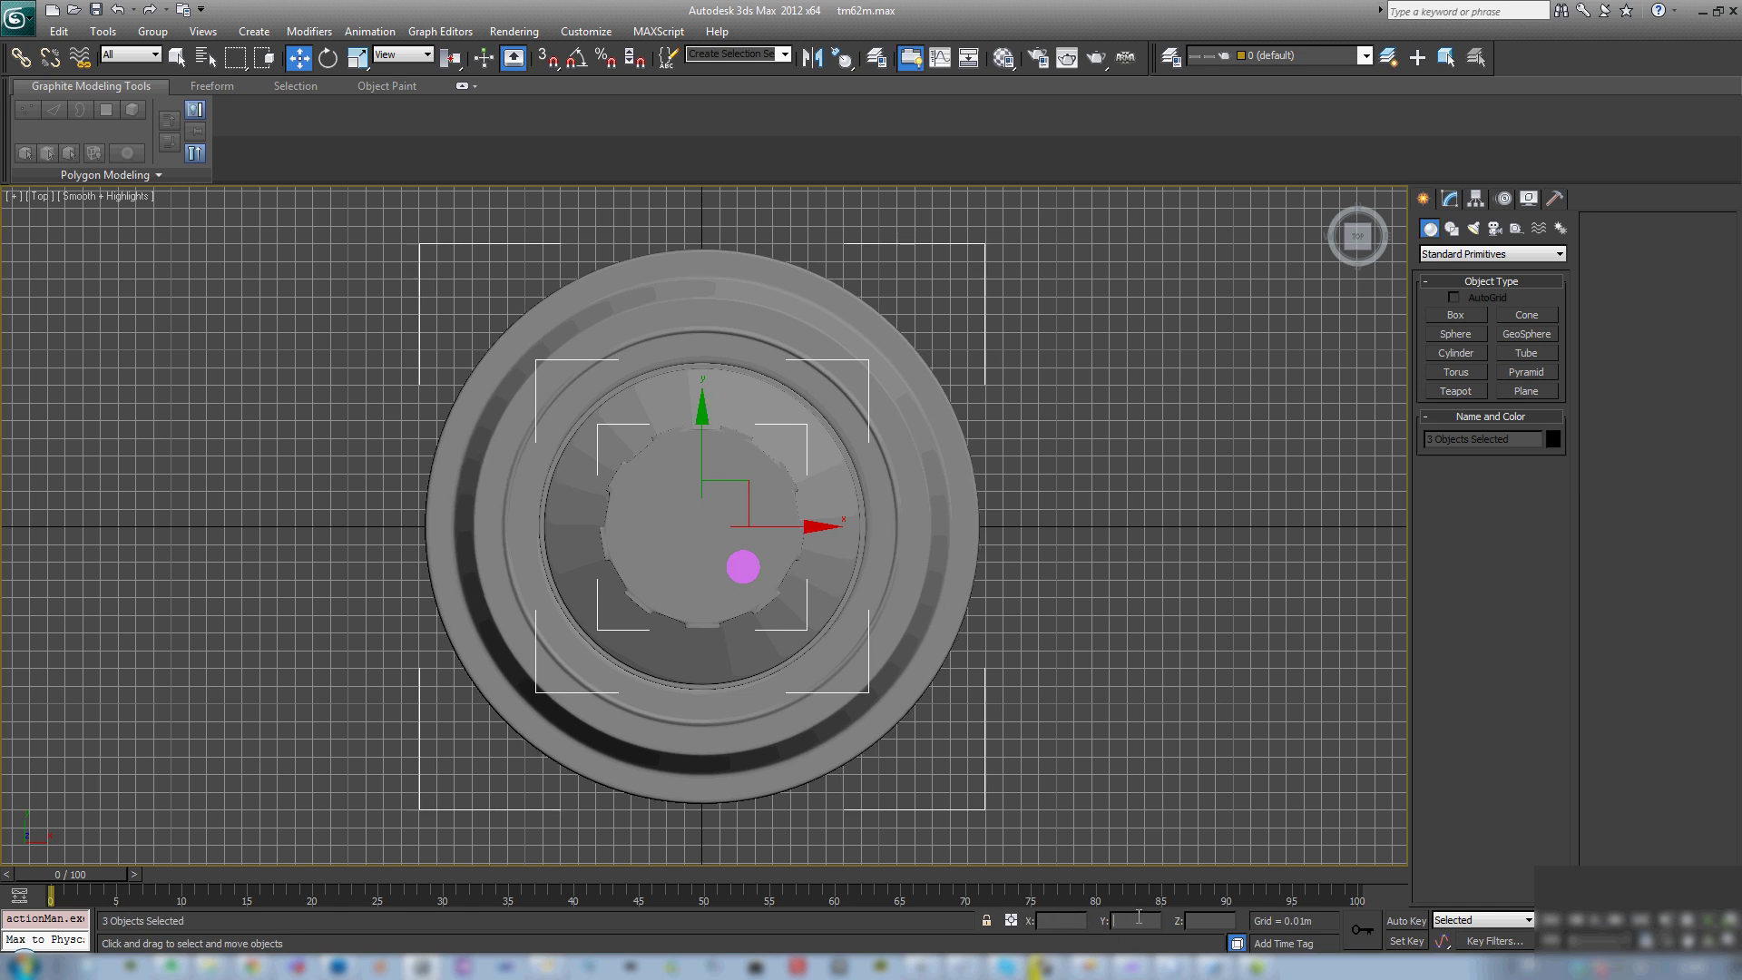
pyautogui.click(1144, 920)
pyautogui.write('0.0')
pyautogui.press('Return')
# Step: Select the small cylinder and set its height to 0.01 m and its sides to 8
pyautogui.click(730, 567)
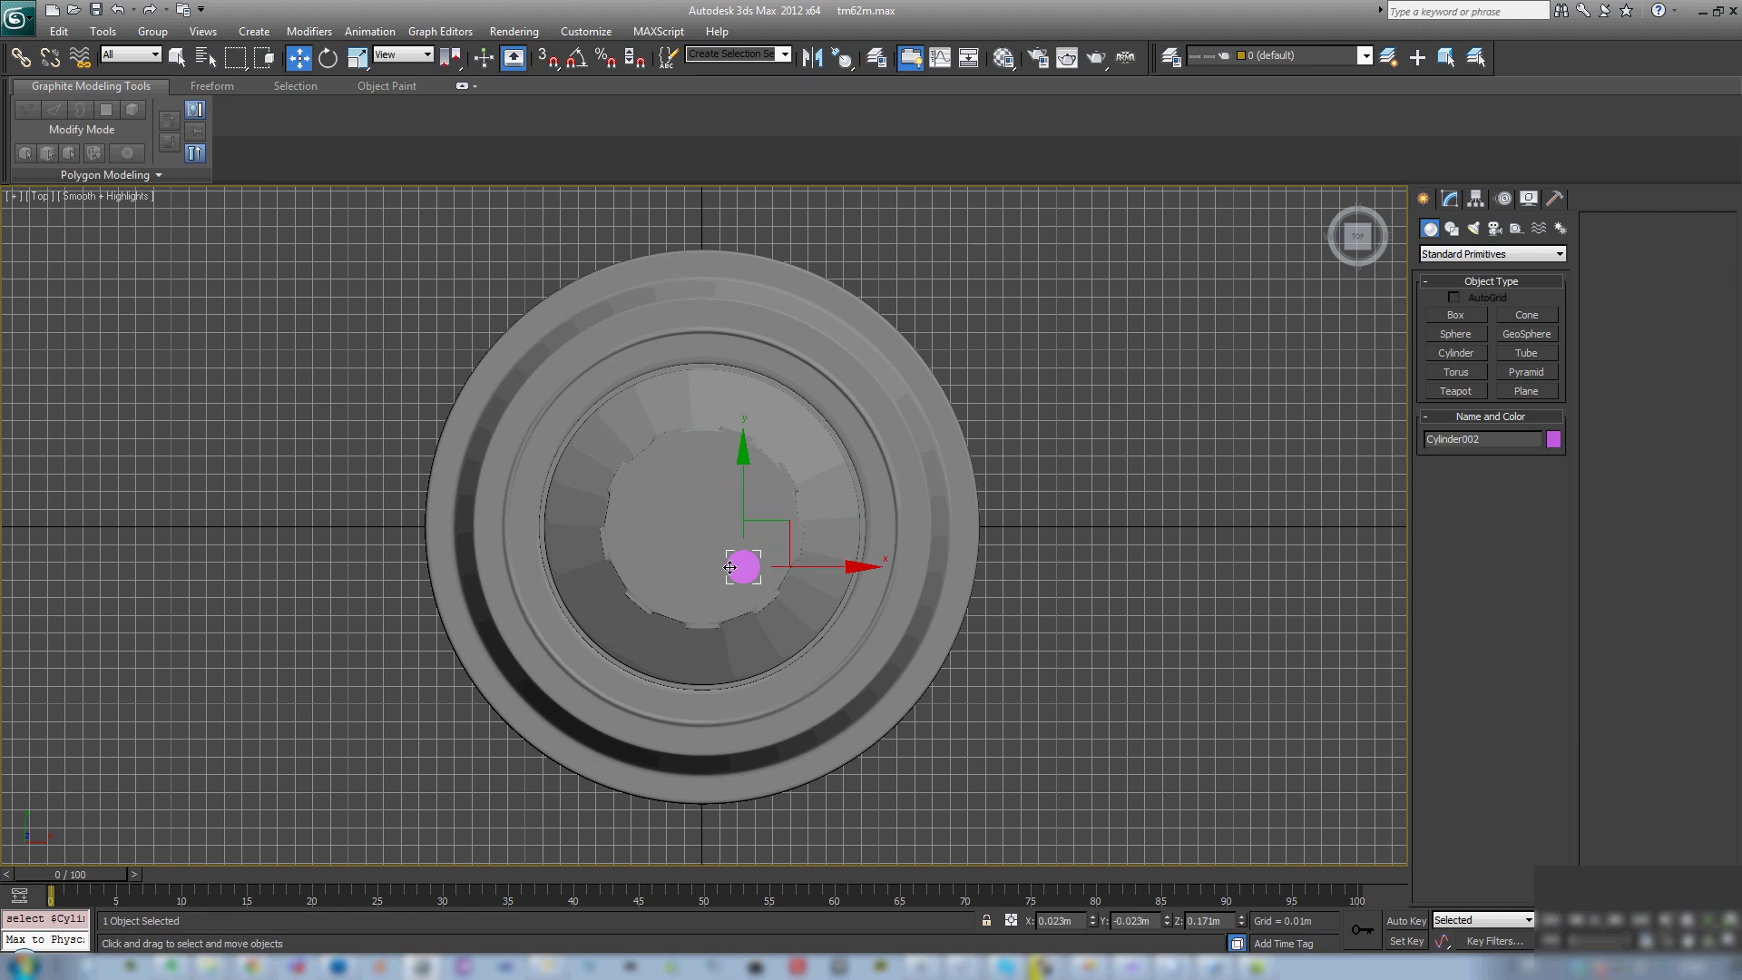
pyautogui.keyDown('alt'); pyautogui.moveTo(733, 575); pyautogui.dragTo(1382, 347, button='middle'); pyautogui.keyUp('alt')
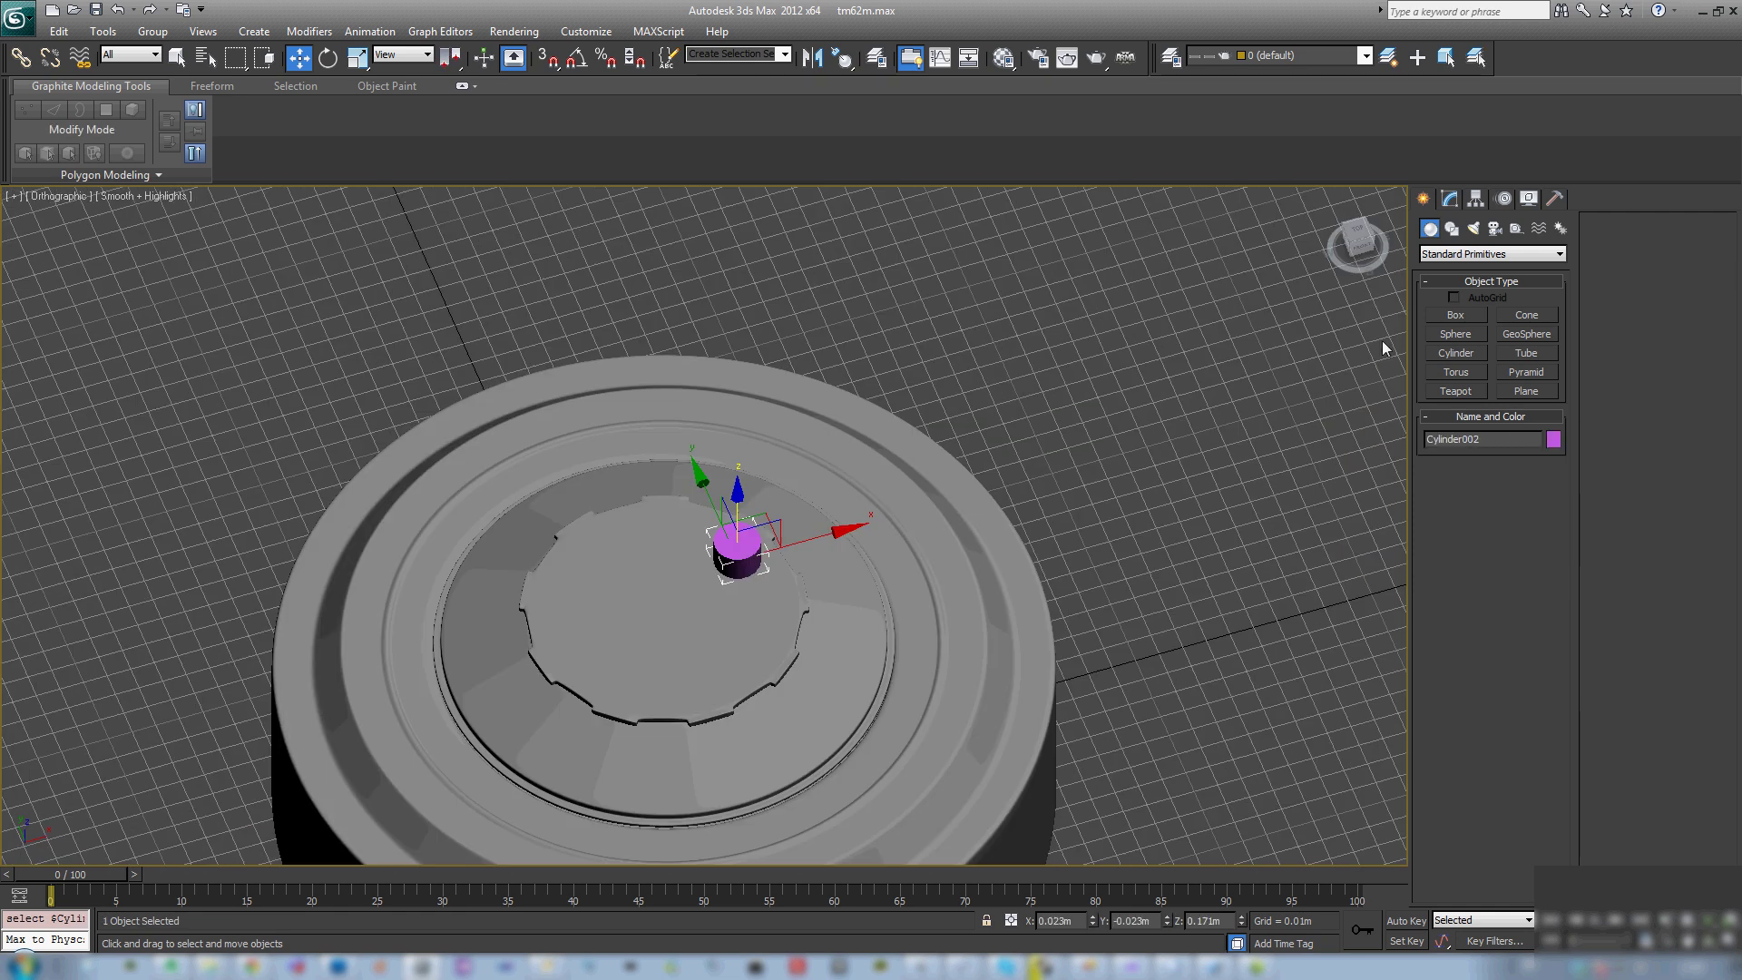
pyautogui.click(1450, 201)
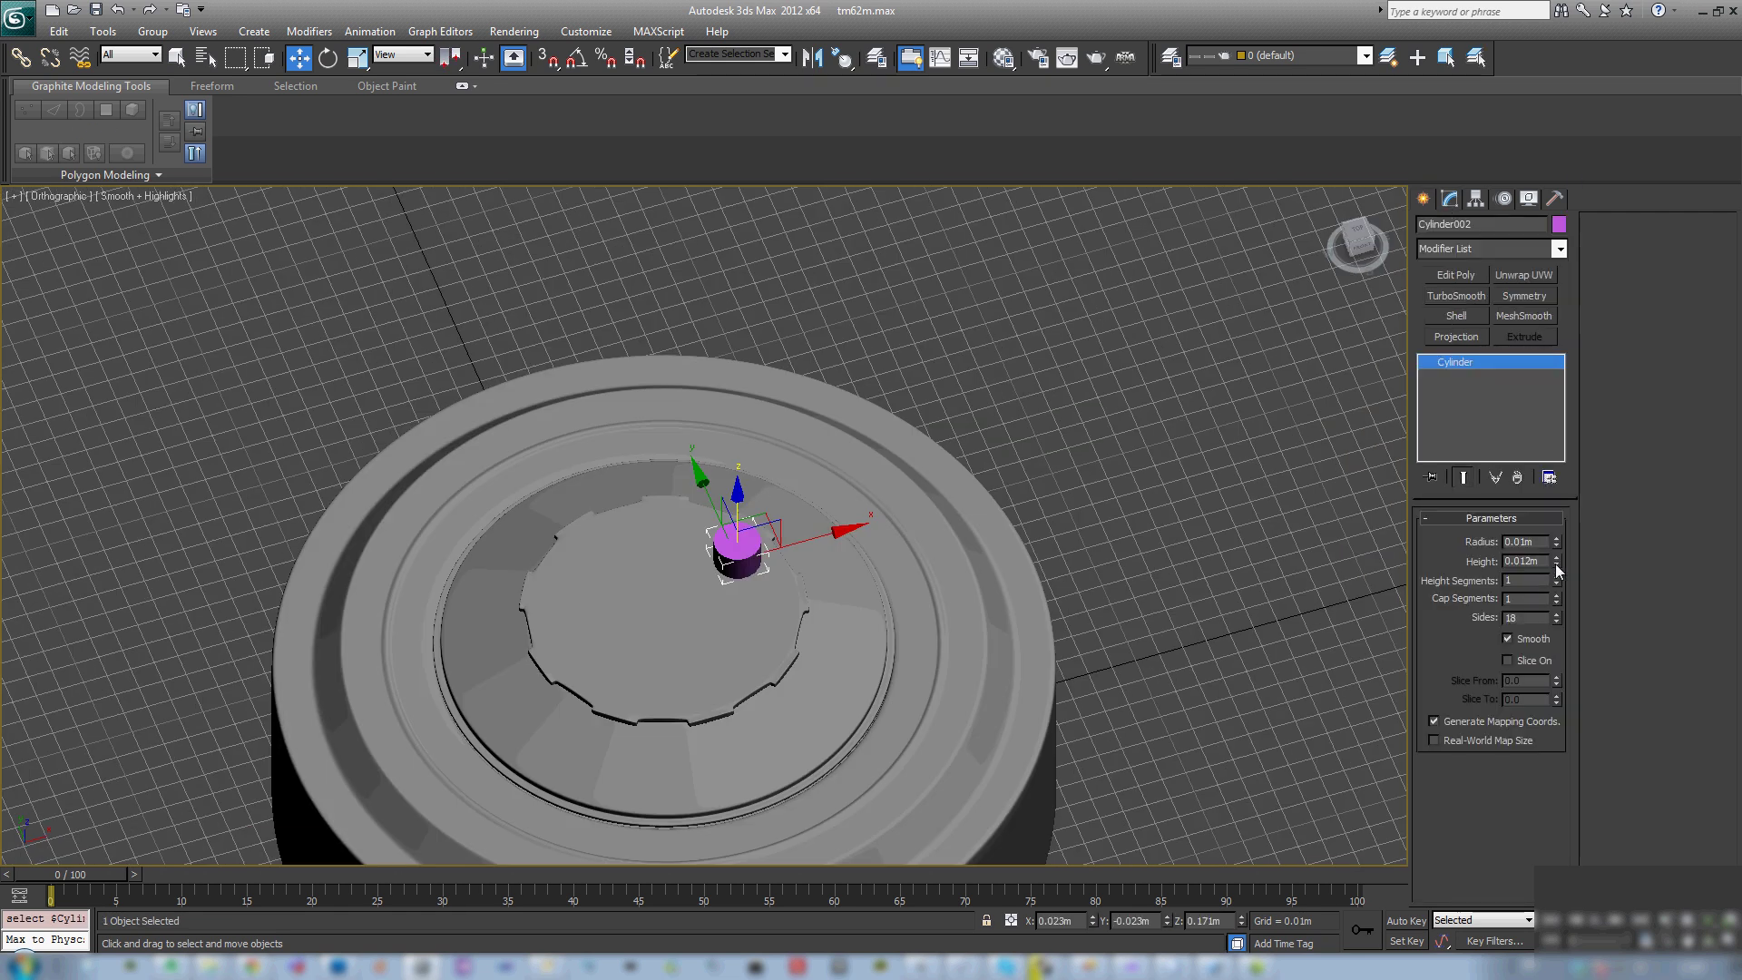
pyautogui.moveTo(1555, 563); pyautogui.dragTo(1567, 708)
pyautogui.scroll(2, 780, 548)
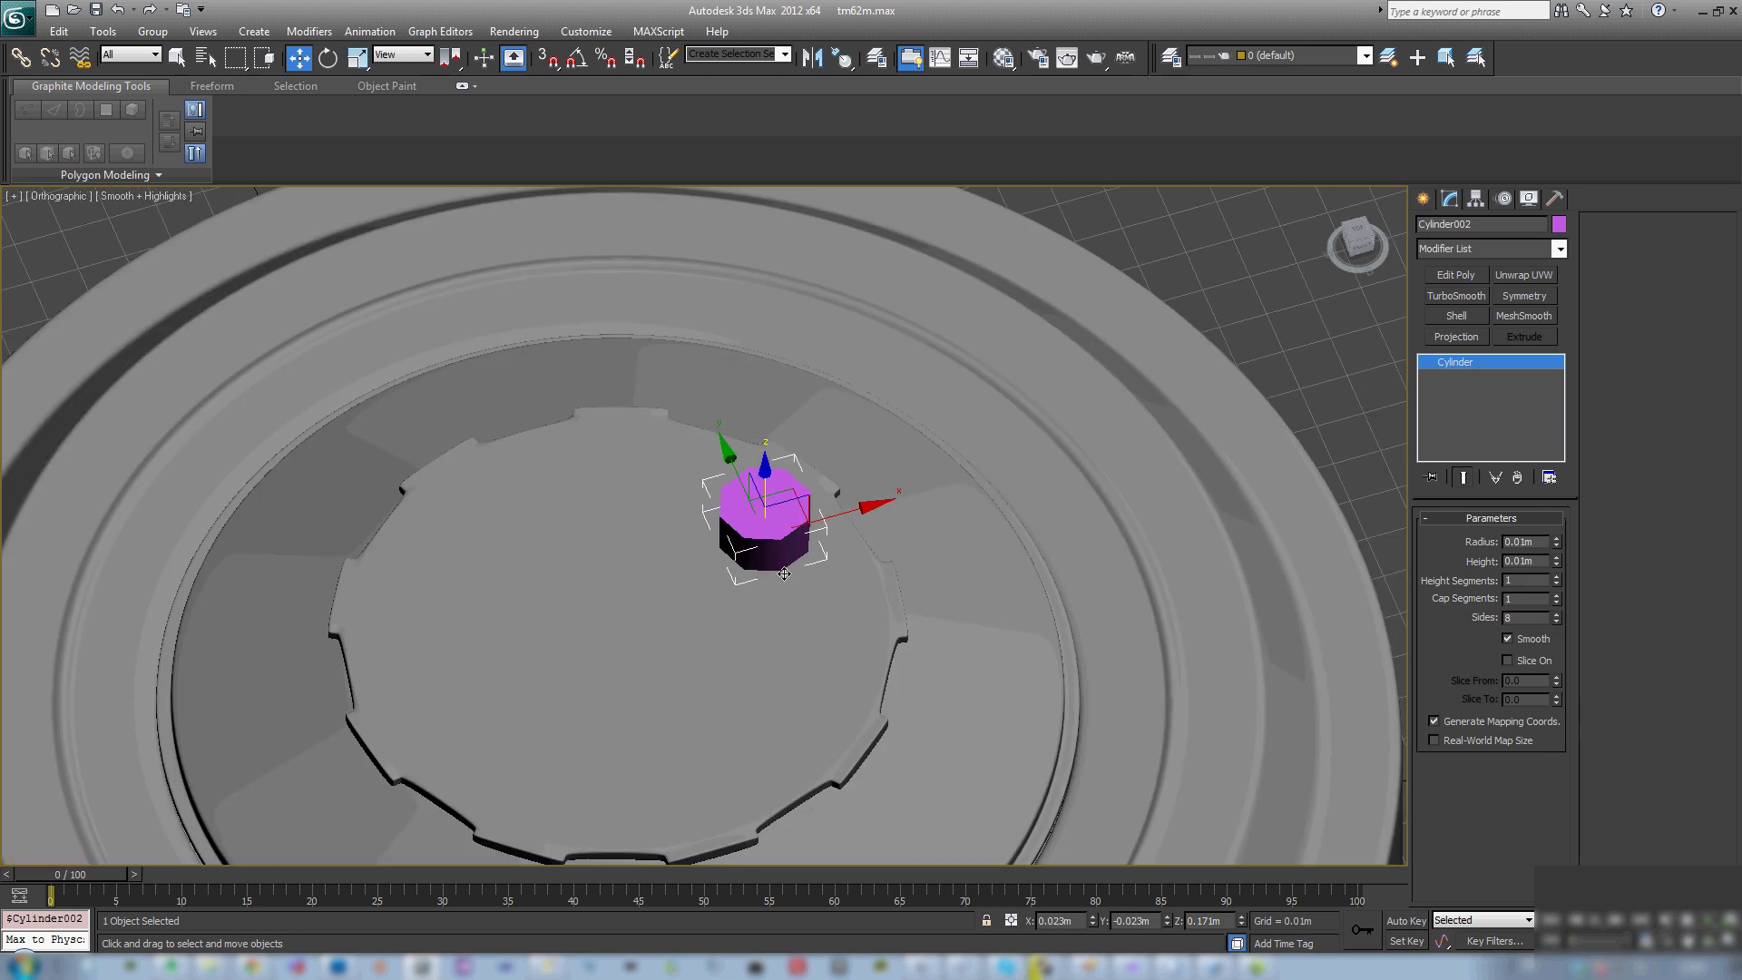
# Step: Convert the small eight-sided cylinder to an Editable Poly
pyautogui.rightClick(804, 539)
pyautogui.moveTo(943, 707)
pyautogui.click(991, 722)
# Step: Show edges and delete the cylinder's side and bottom polygons, keeping only the octagonal top face
pyautogui.press('F4')
pyautogui.scroll(2, 735, 564)
pyautogui.keyDown('alt'); pyautogui.moveTo(735, 564); pyautogui.dragTo(676, 463, button='middle'); pyautogui.keyUp('alt')
pyautogui.press('4')
pyautogui.moveTo(843, 608); pyautogui.dragTo(454, 481)
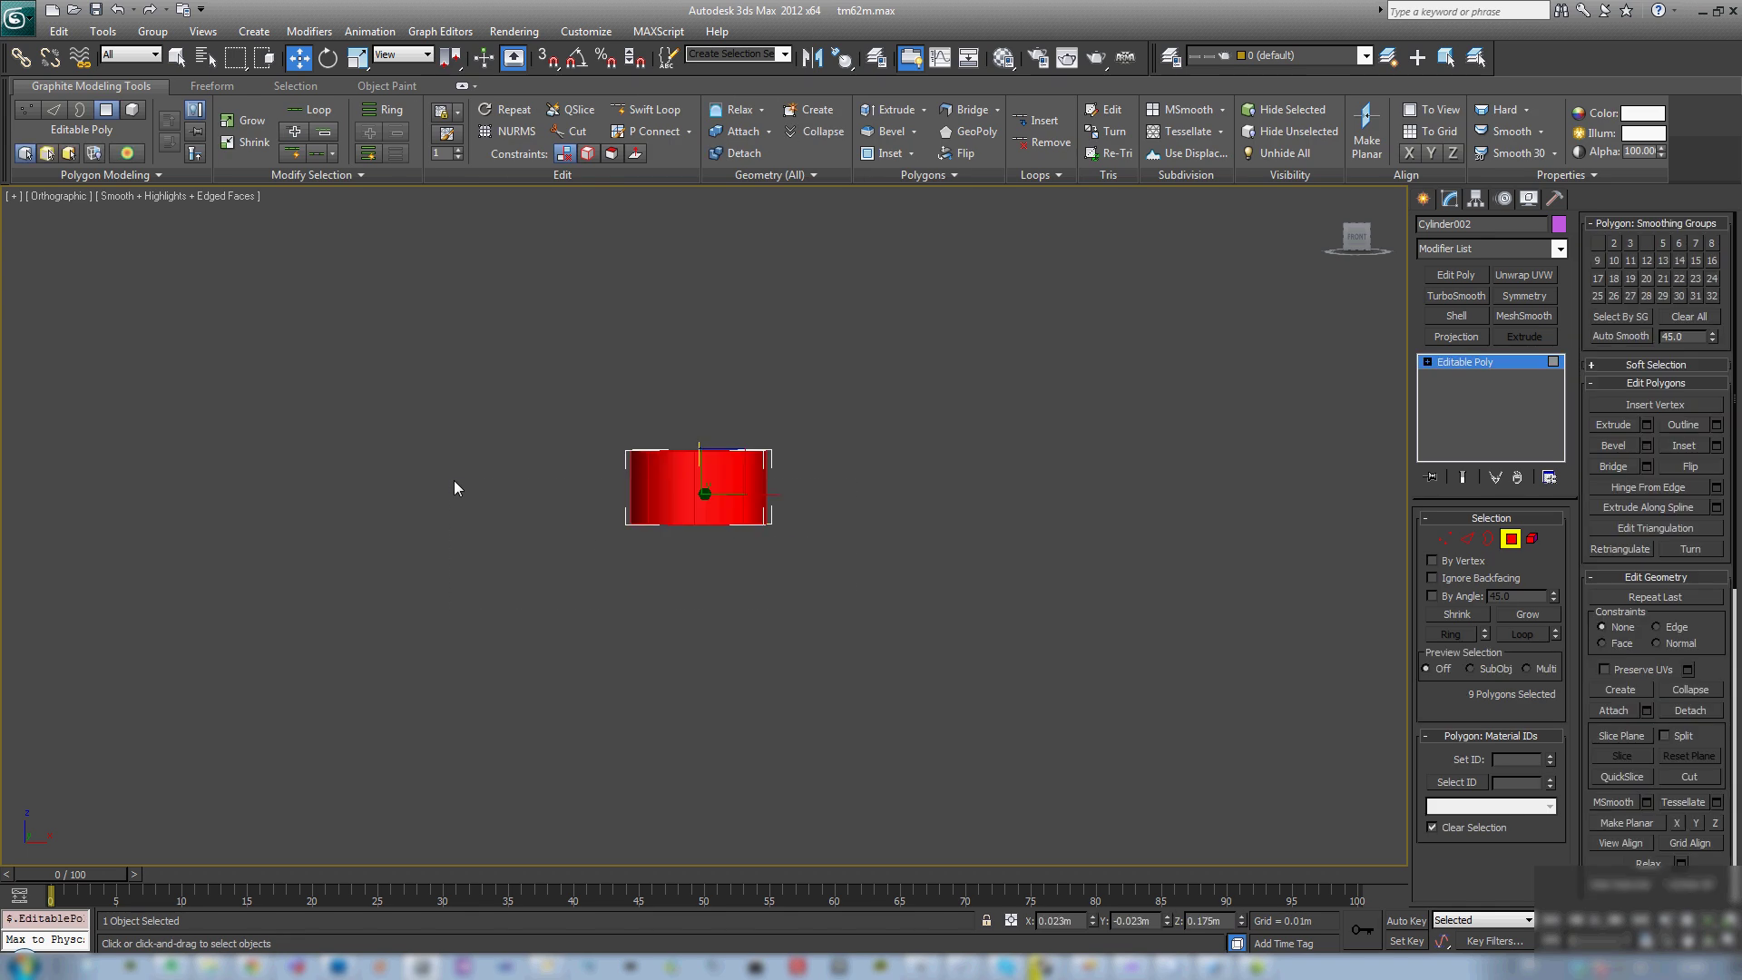
pyautogui.press('Delete')
pyautogui.keyDown('alt'); pyautogui.moveTo(499, 498); pyautogui.dragTo(608, 592, button='middle'); pyautogui.keyUp('alt')
pyautogui.scroll(-2, 608, 591)
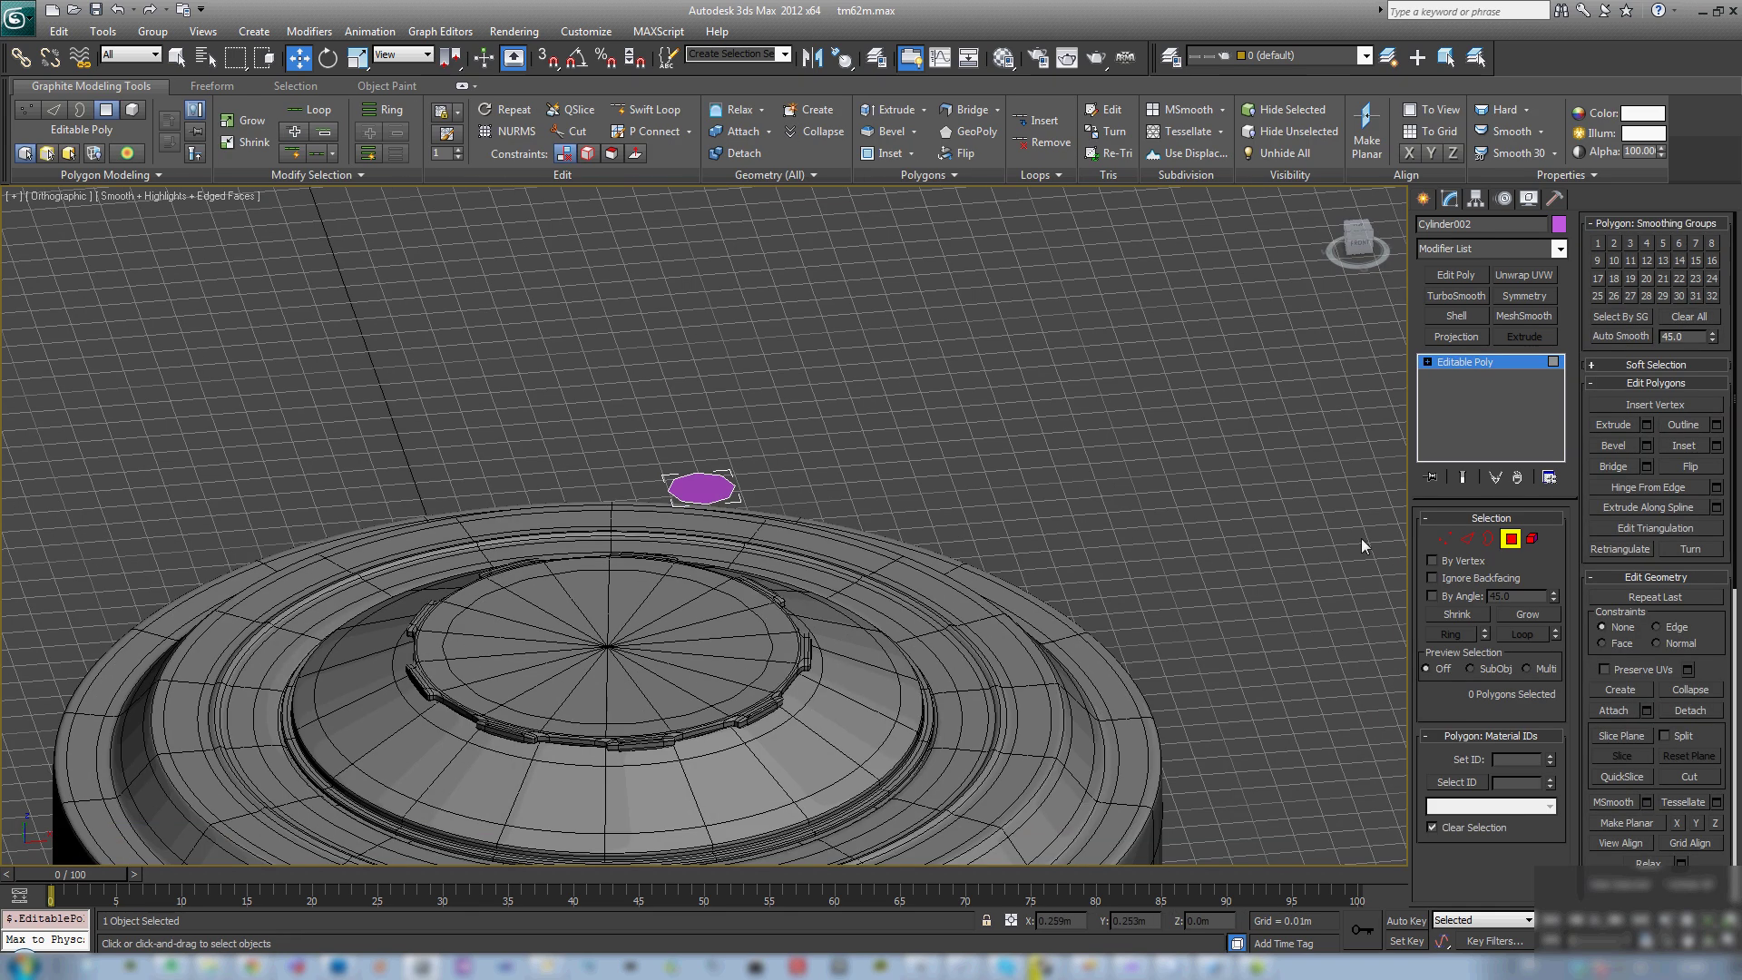
# Step: Leave polygon editing and lower the octagonal face along Z to just above the disc's surface
pyautogui.click(1510, 539)
pyautogui.moveTo(723, 429); pyautogui.dragTo(723, 620)
pyautogui.keyDown('alt'); pyautogui.moveTo(667, 449); pyautogui.dragTo(687, 522, button='middle'); pyautogui.keyUp('alt')
pyautogui.scroll(6, 688, 519)
# Step: Select the octagonal polygon and inset it slightly to form a thin border
pyautogui.press('4')
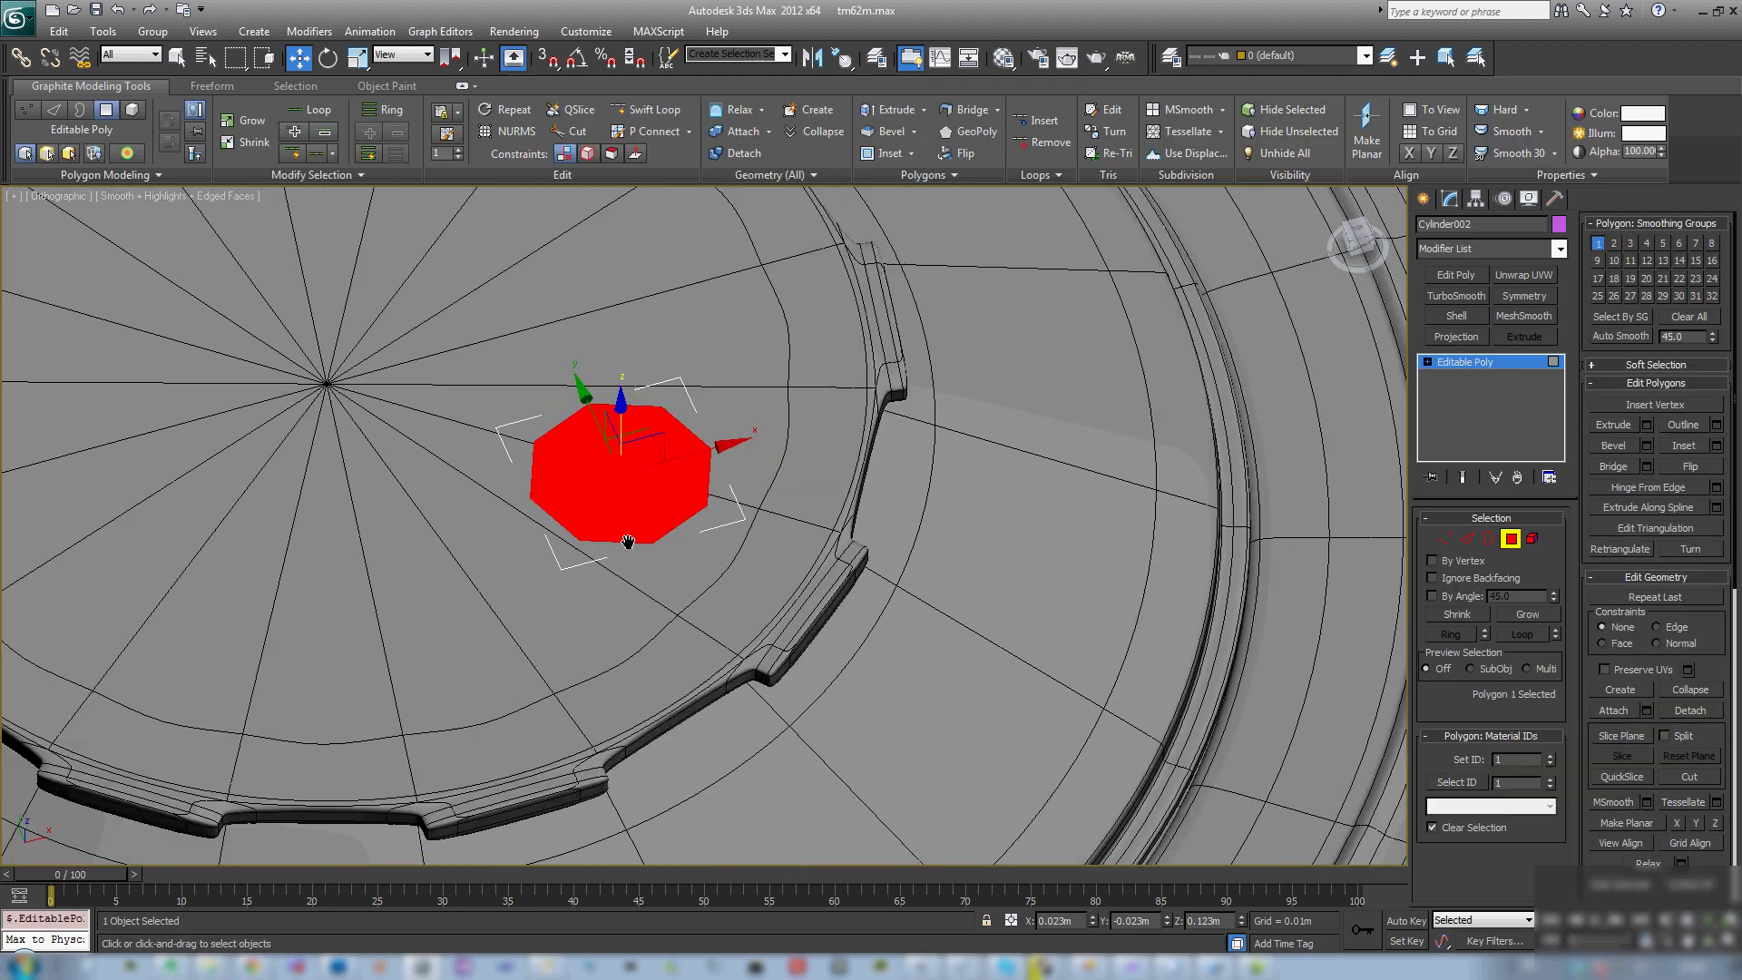
pyautogui.scroll(2, 698, 523)
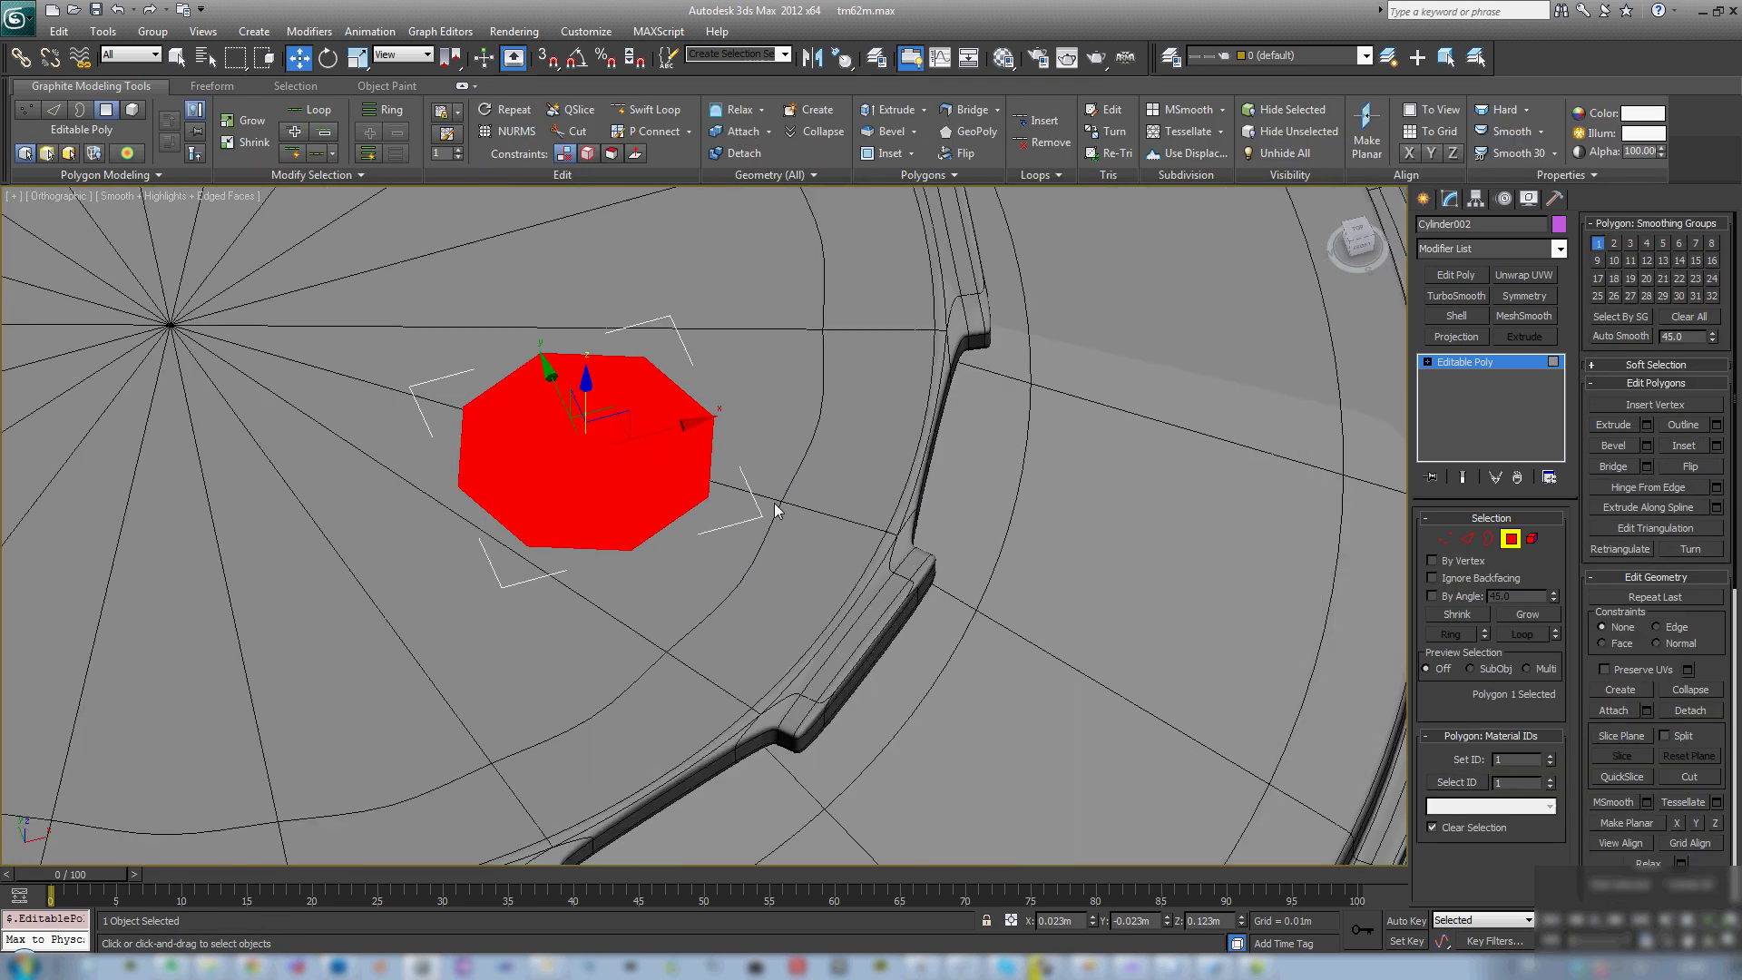
pyautogui.click(1683, 447)
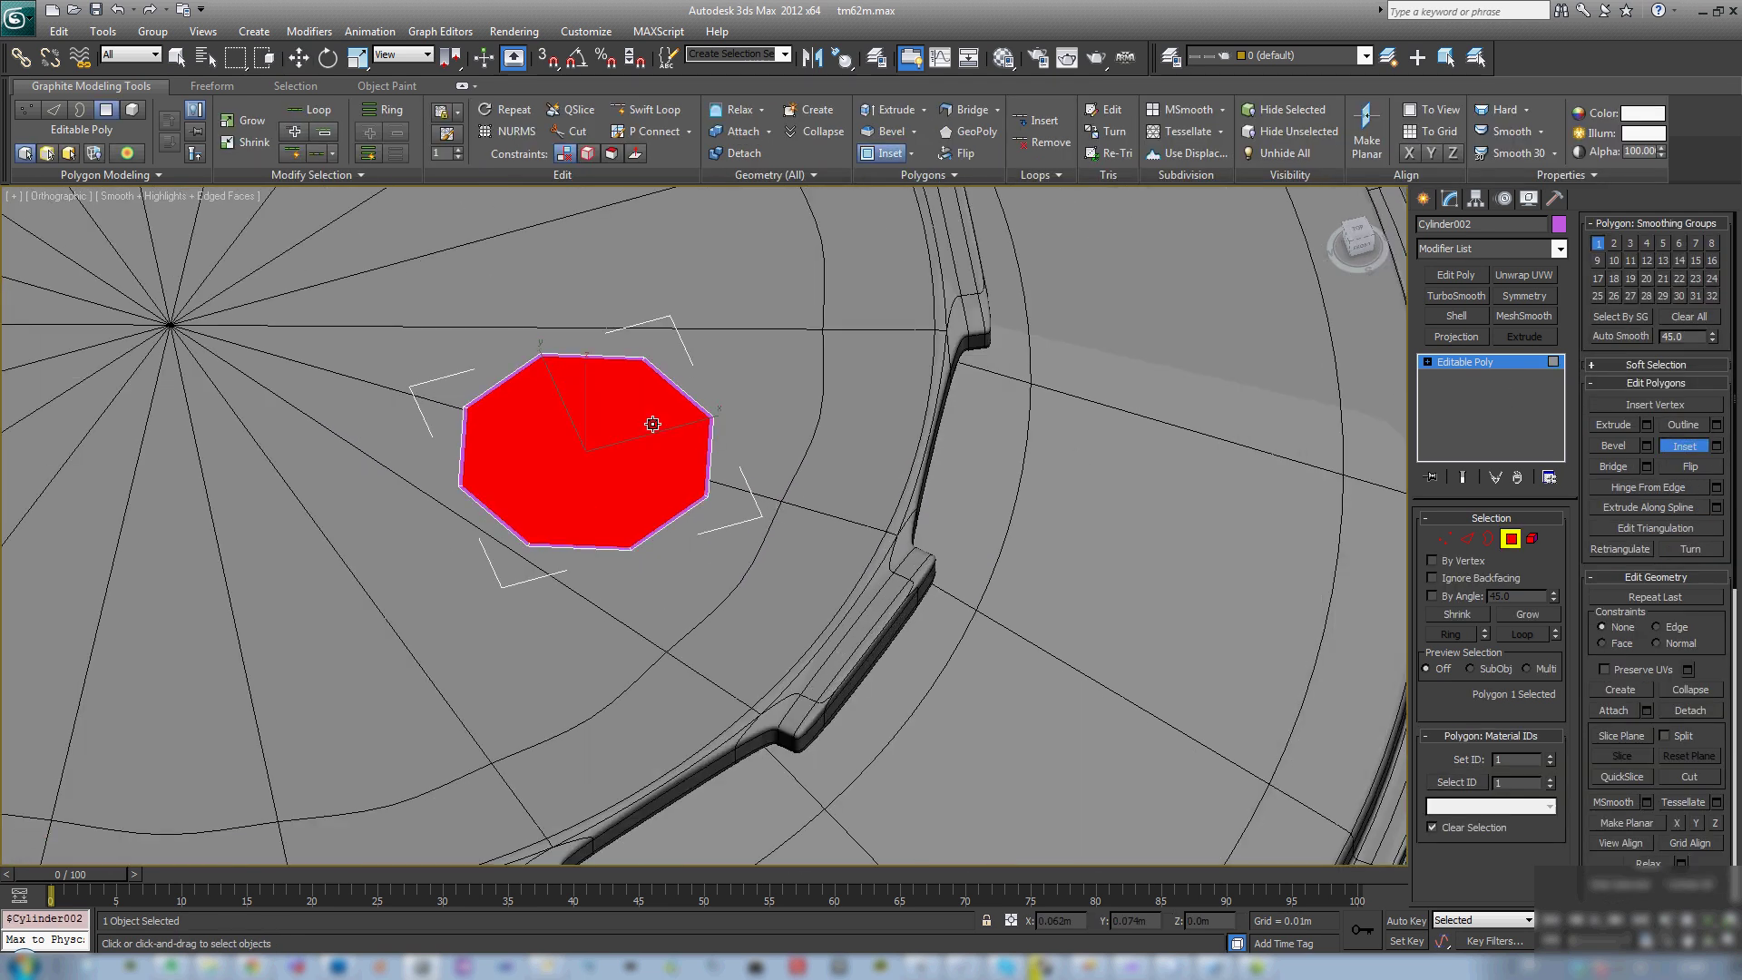
pyautogui.moveTo(588, 451); pyautogui.dragTo(686, 481, button='middle')
pyautogui.scroll(2, 685, 481)
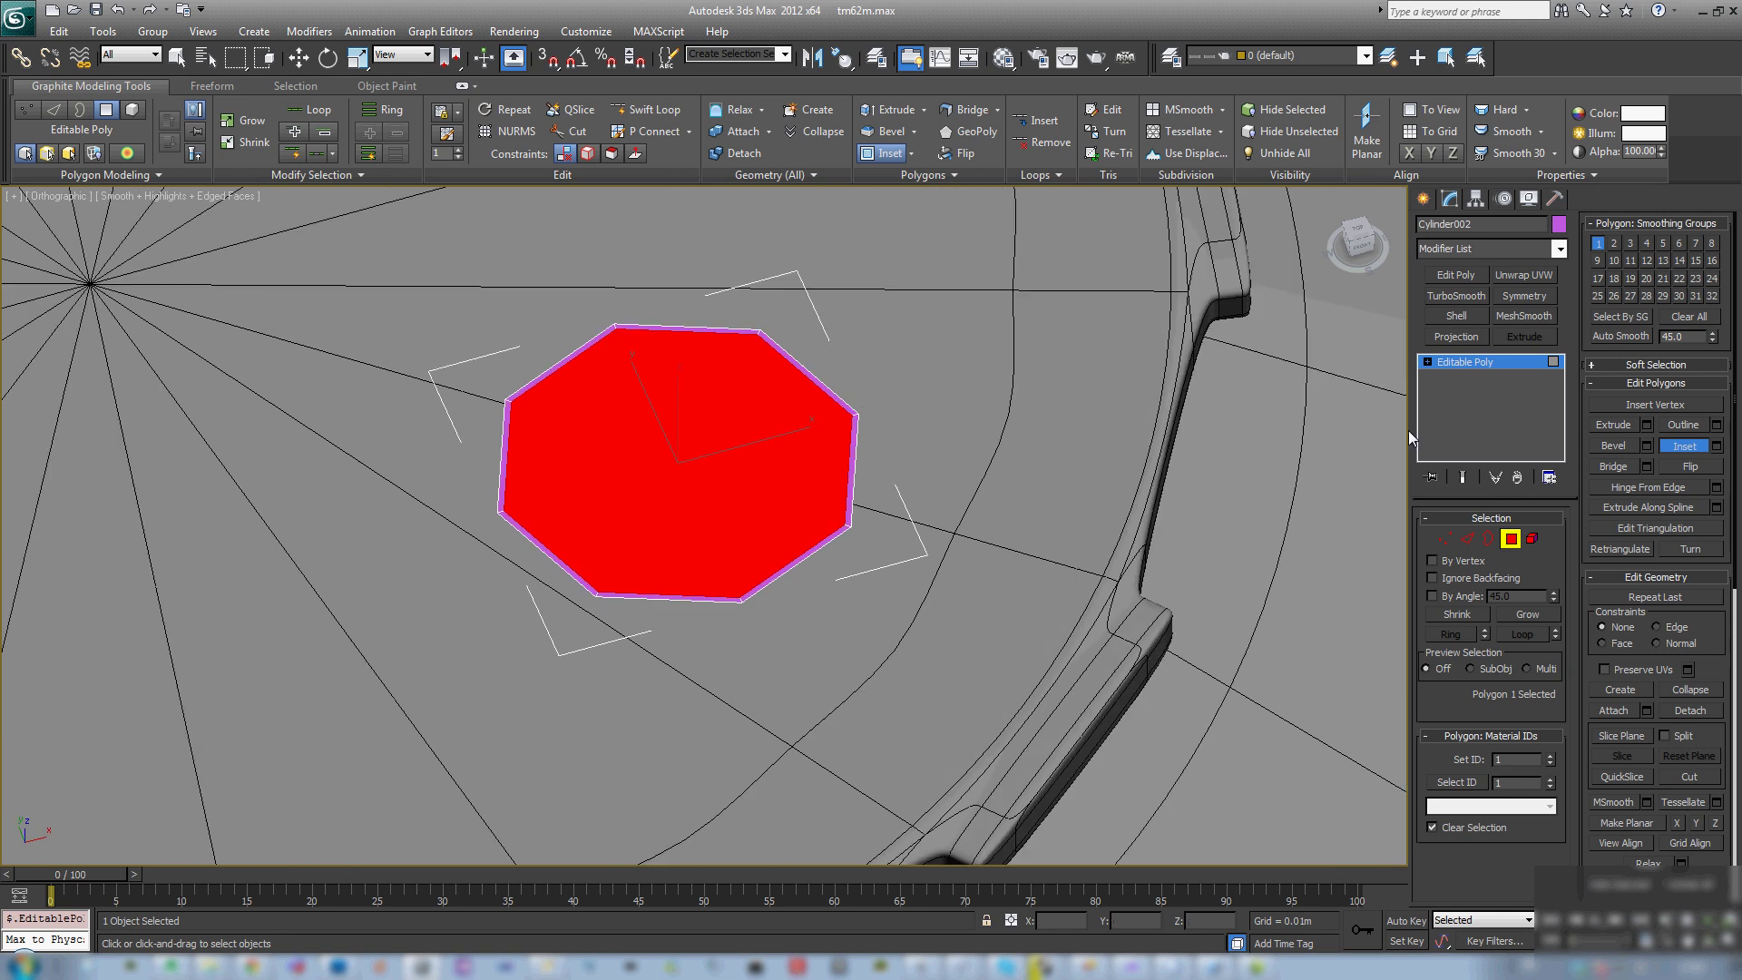
# Step: Extrude the inner octagonal polygon slightly downward and inset it again by a small amount
pyautogui.click(1613, 428)
pyautogui.click(731, 434)
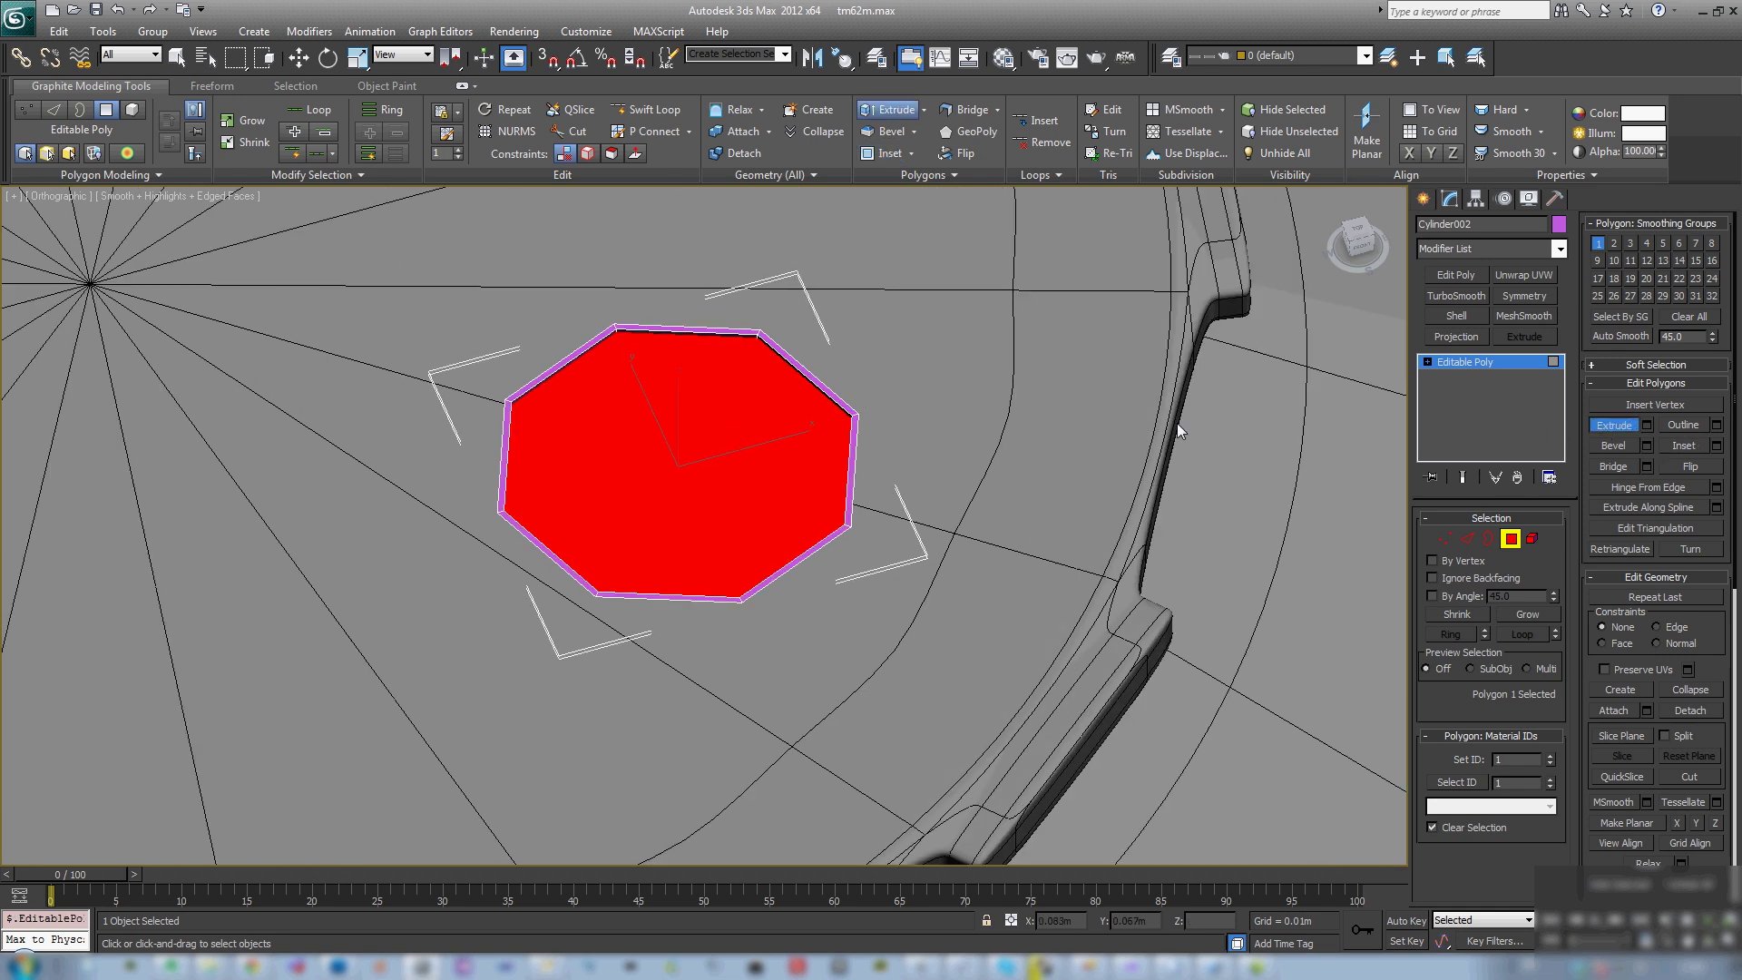
pyautogui.click(1683, 444)
pyautogui.click(758, 514)
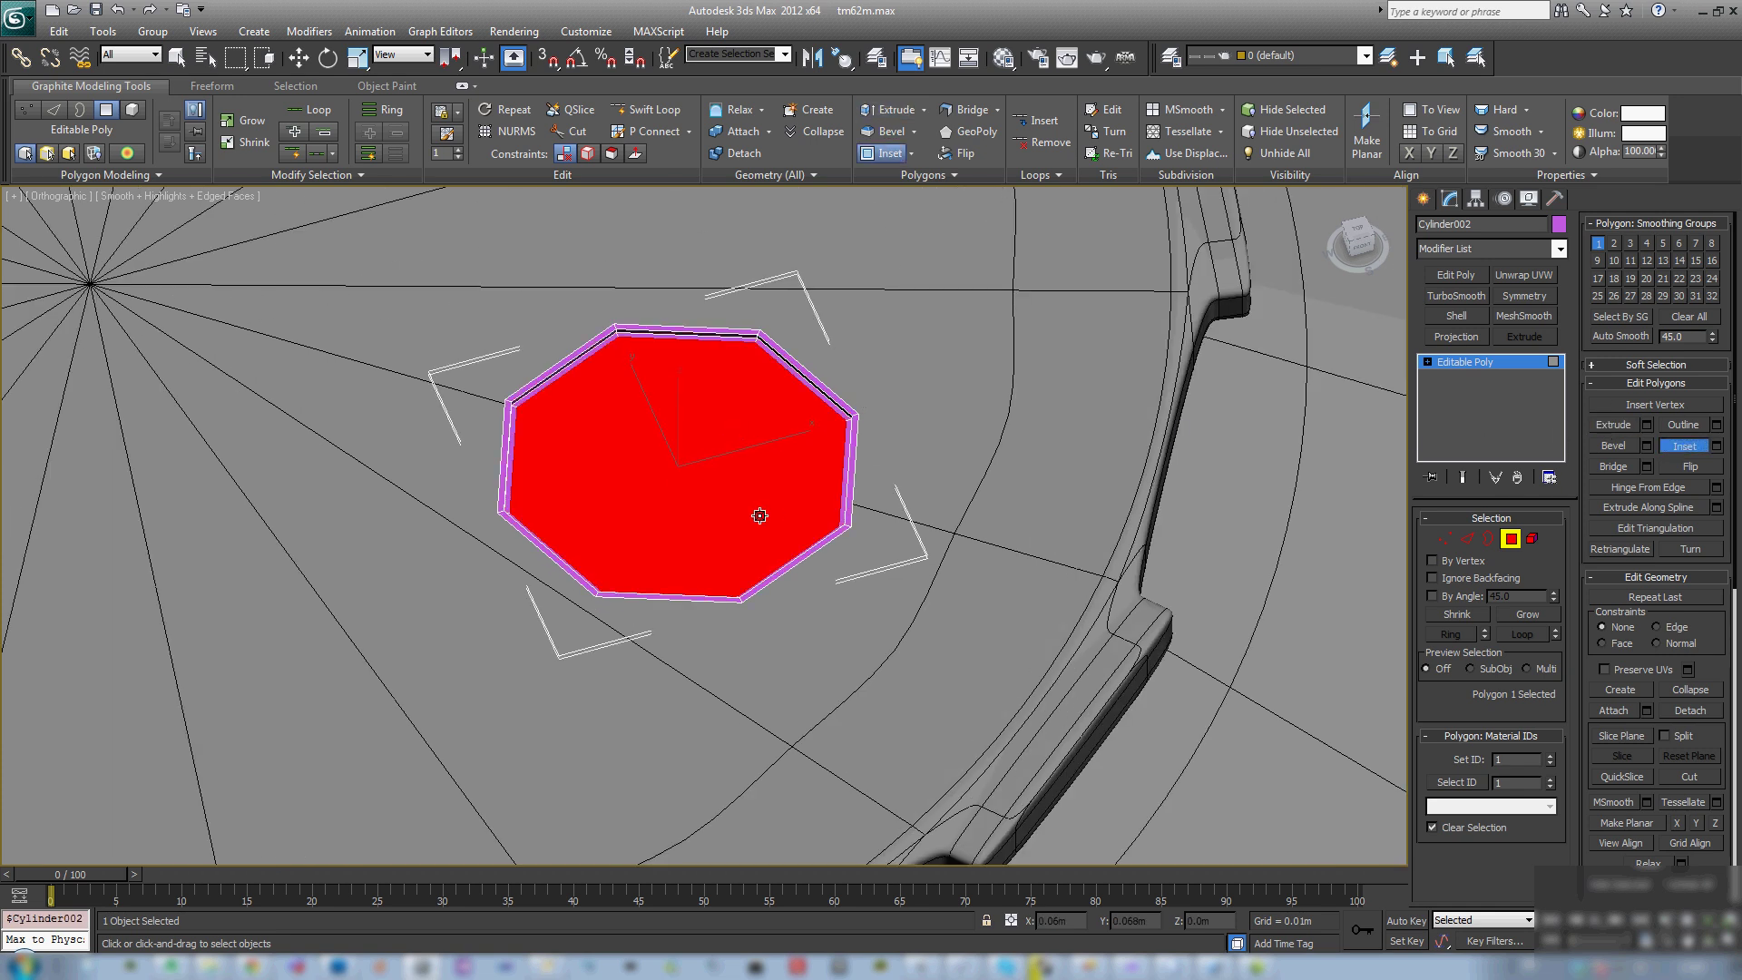
# Step: Extrude the inner octagonal polygon upward to raise it above its surrounding border
pyautogui.click(1607, 426)
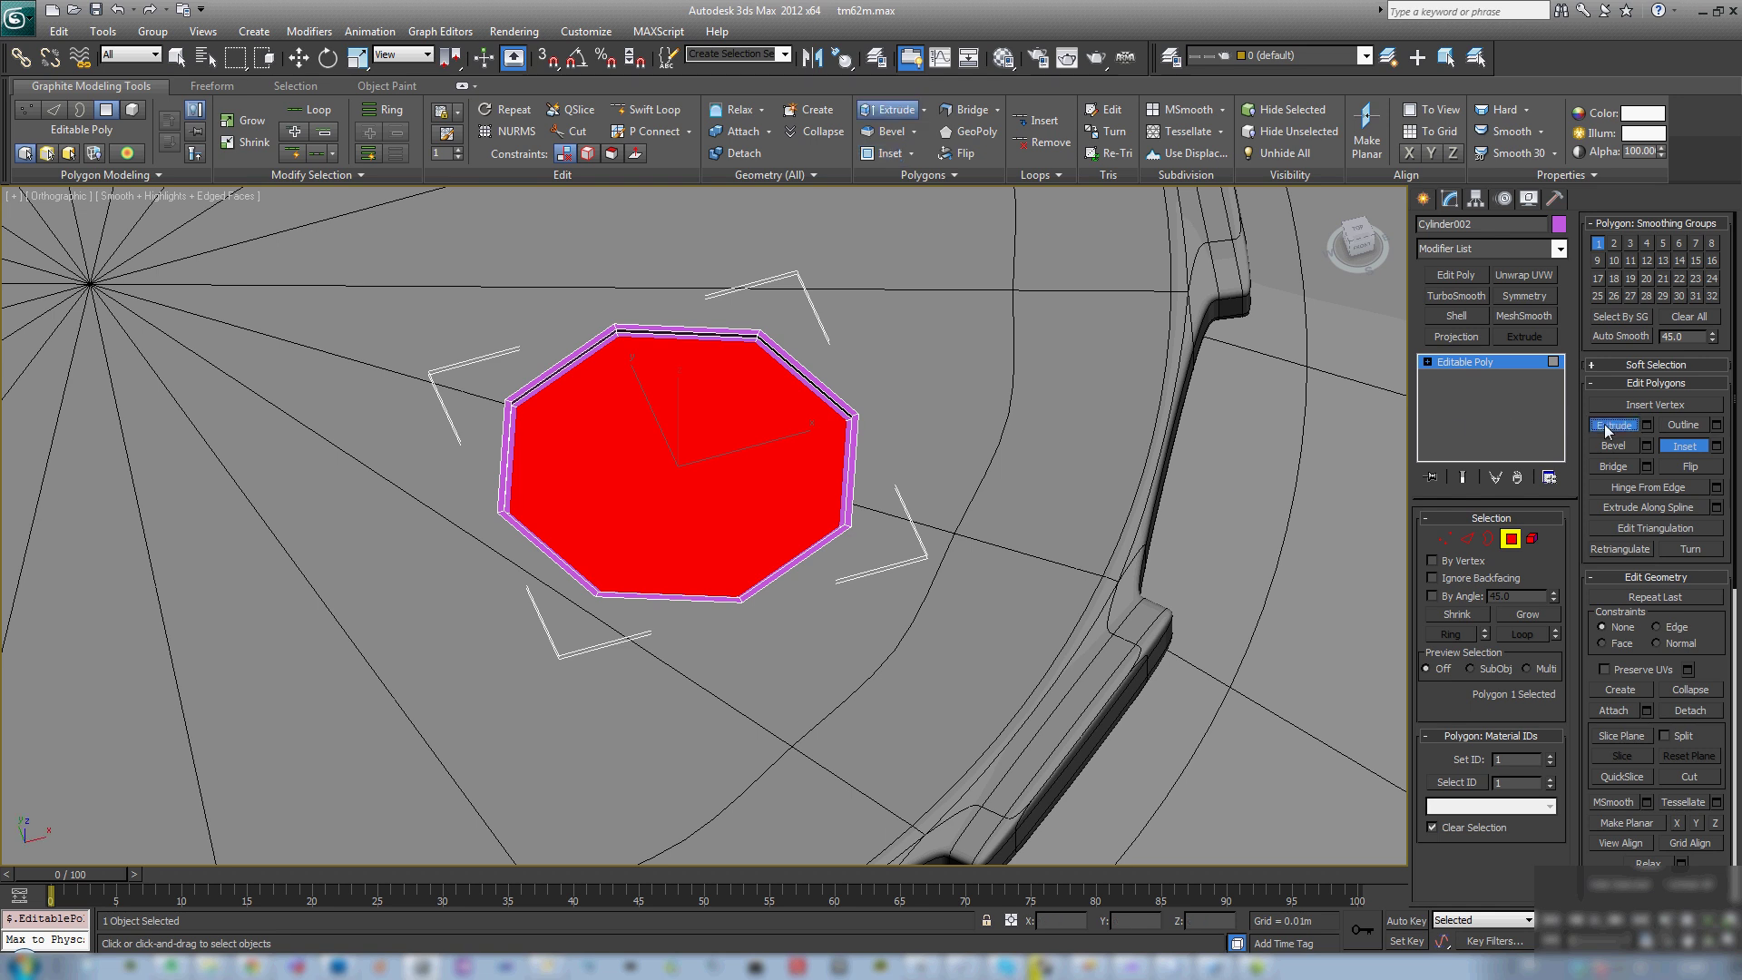
pyautogui.moveTo(694, 453); pyautogui.dragTo(686, 432)
pyautogui.keyDown('alt'); pyautogui.moveTo(686, 432); pyautogui.dragTo(676, 401, button='middle'); pyautogui.keyUp('alt')
pyautogui.moveTo(676, 400); pyautogui.dragTo(679, 375)
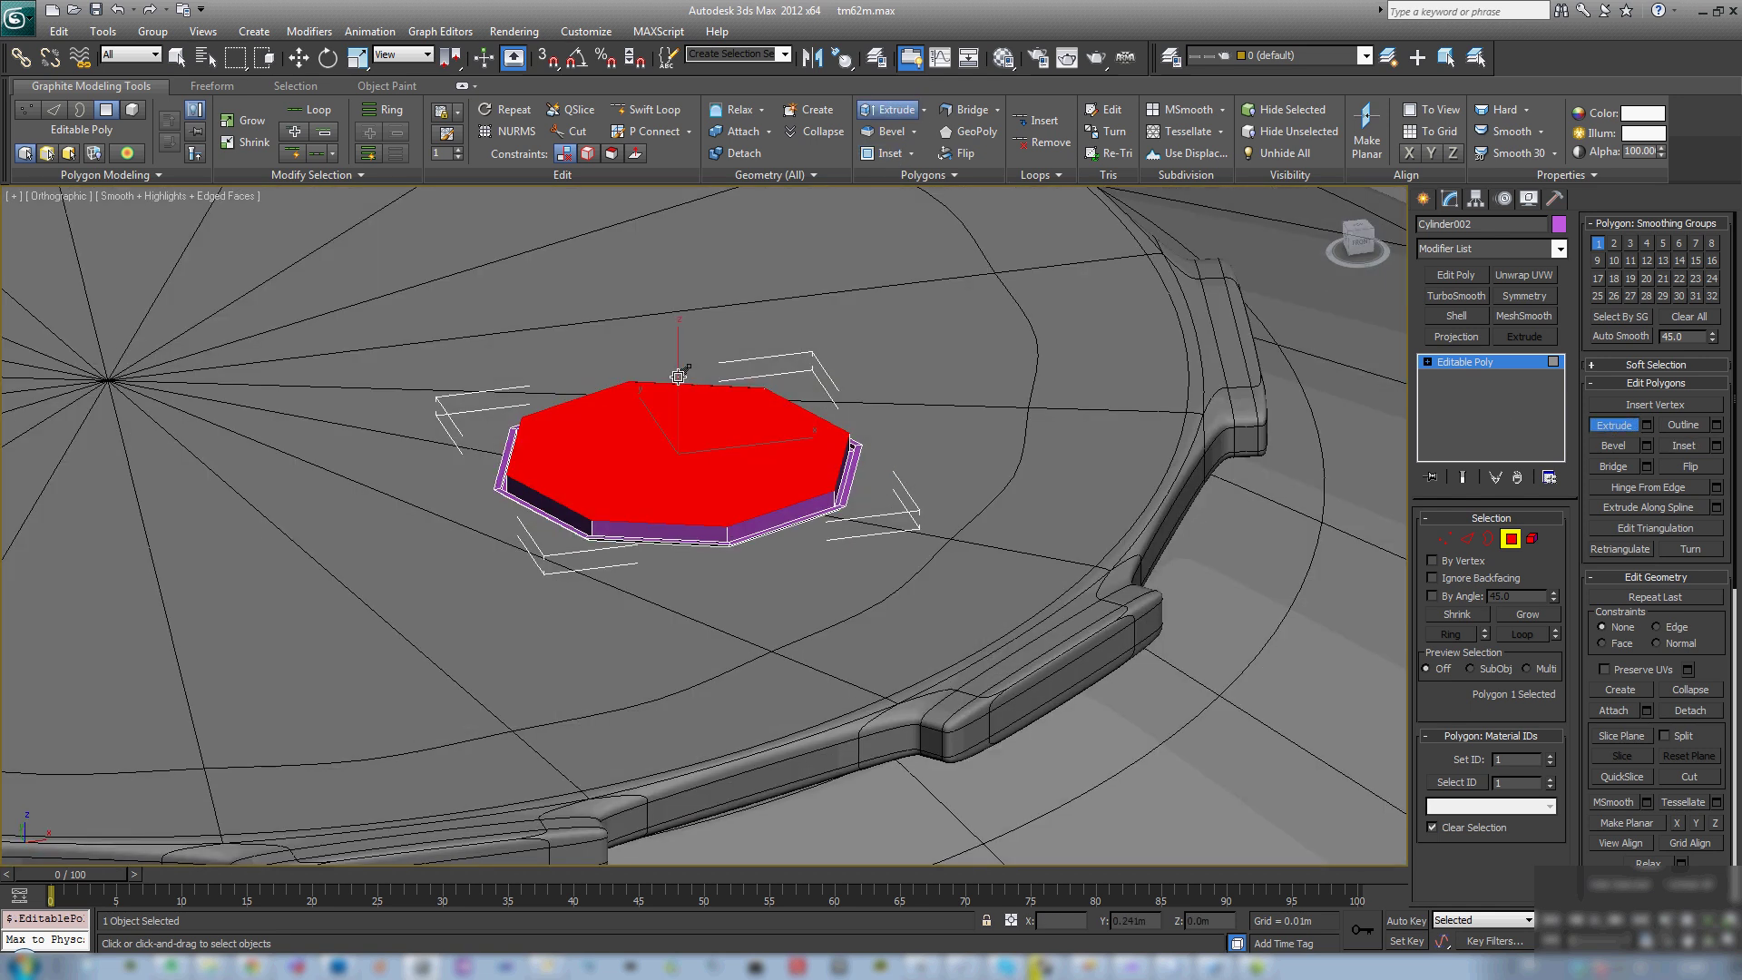
pyautogui.click(1619, 426)
# Step: Add supporting edge loops around the sides of the raised octagon with Swift Loop and leave polygon editing
pyautogui.scroll(5, 726, 558)
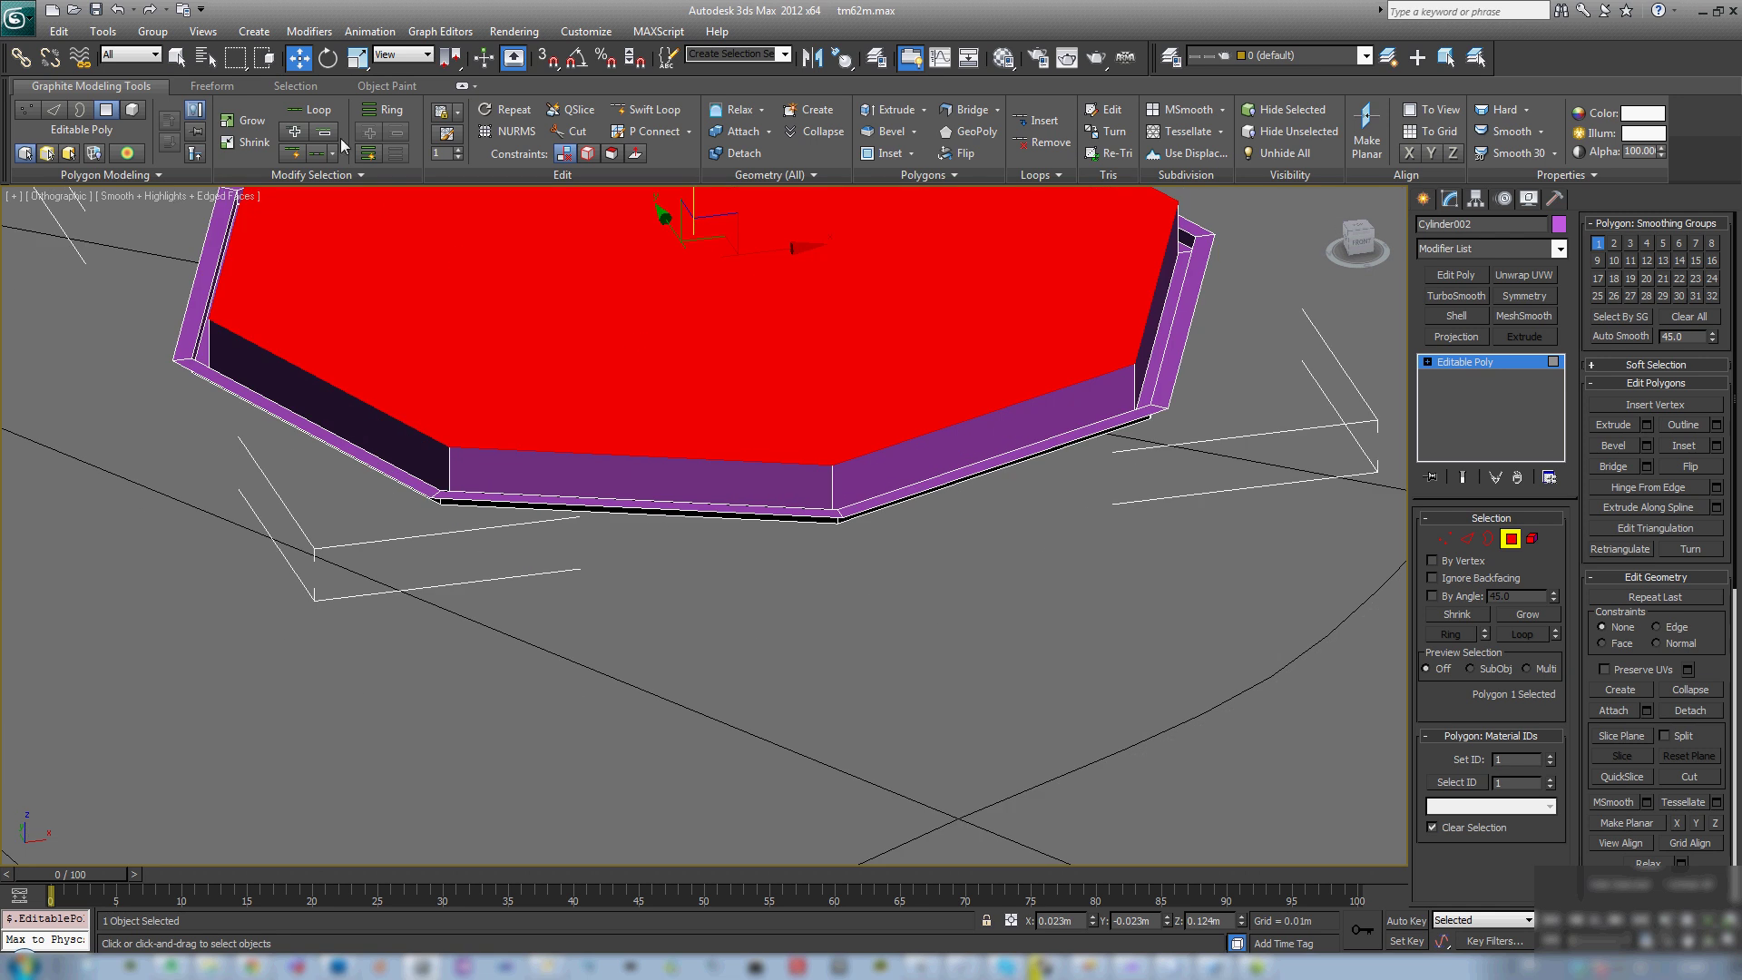
pyautogui.click(651, 110)
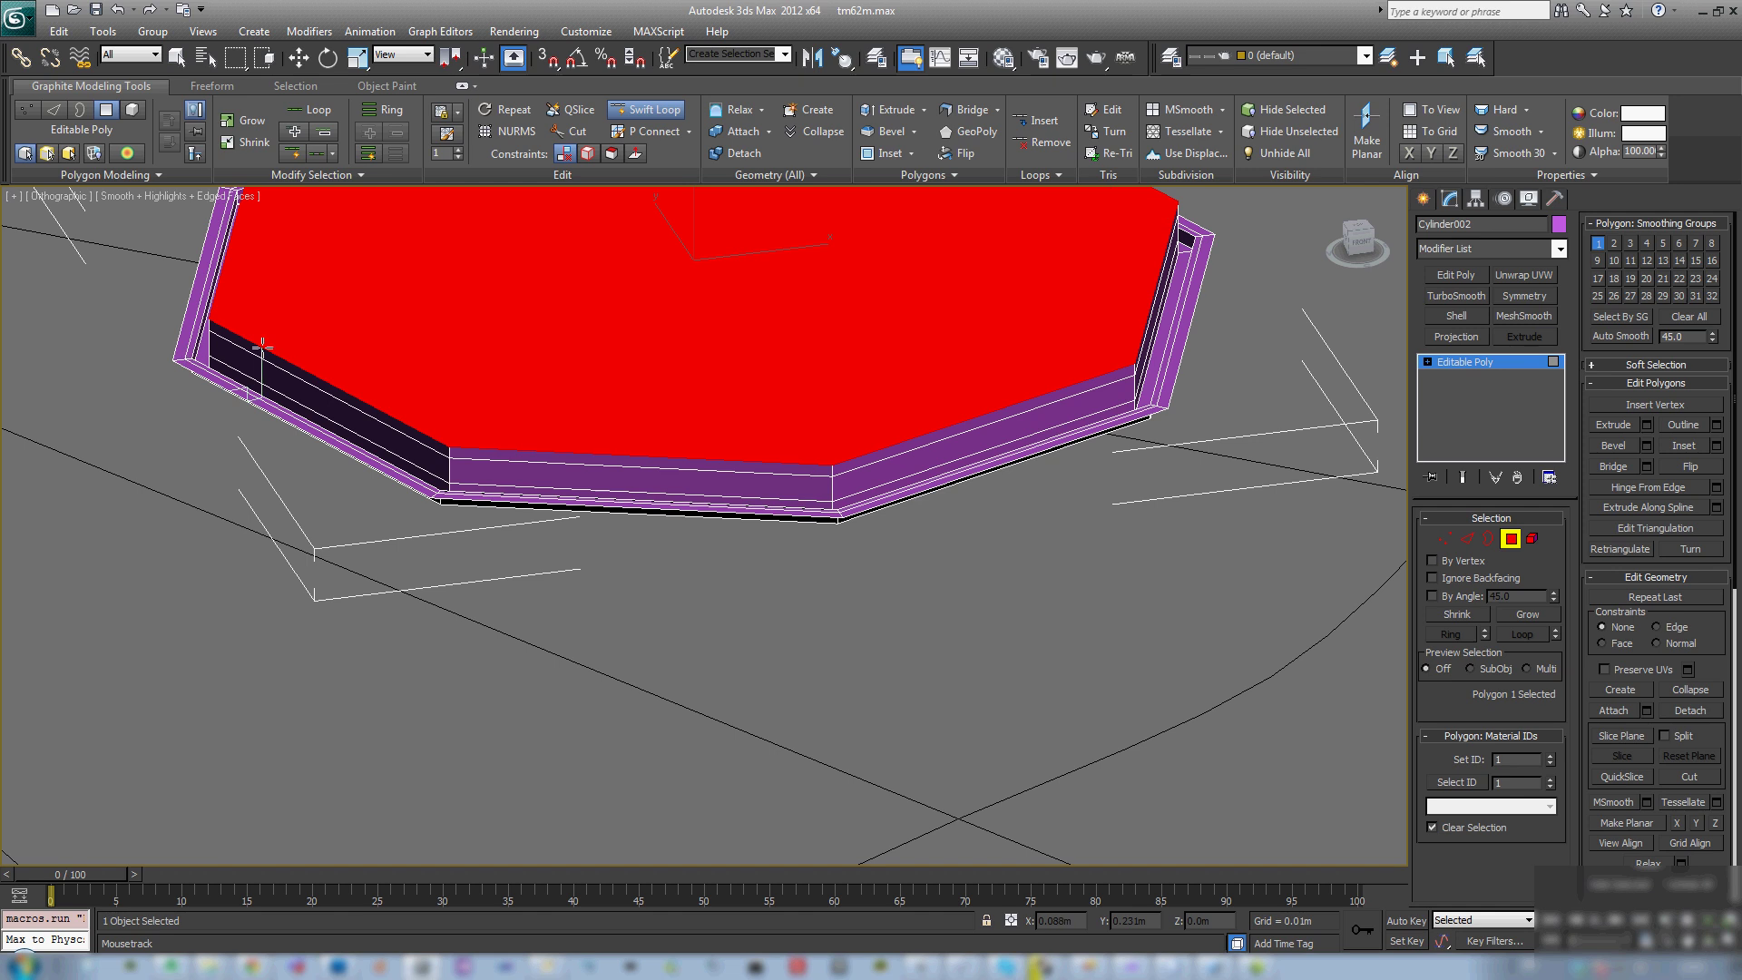
pyautogui.scroll(-3, 383, 464)
pyautogui.click(1511, 538)
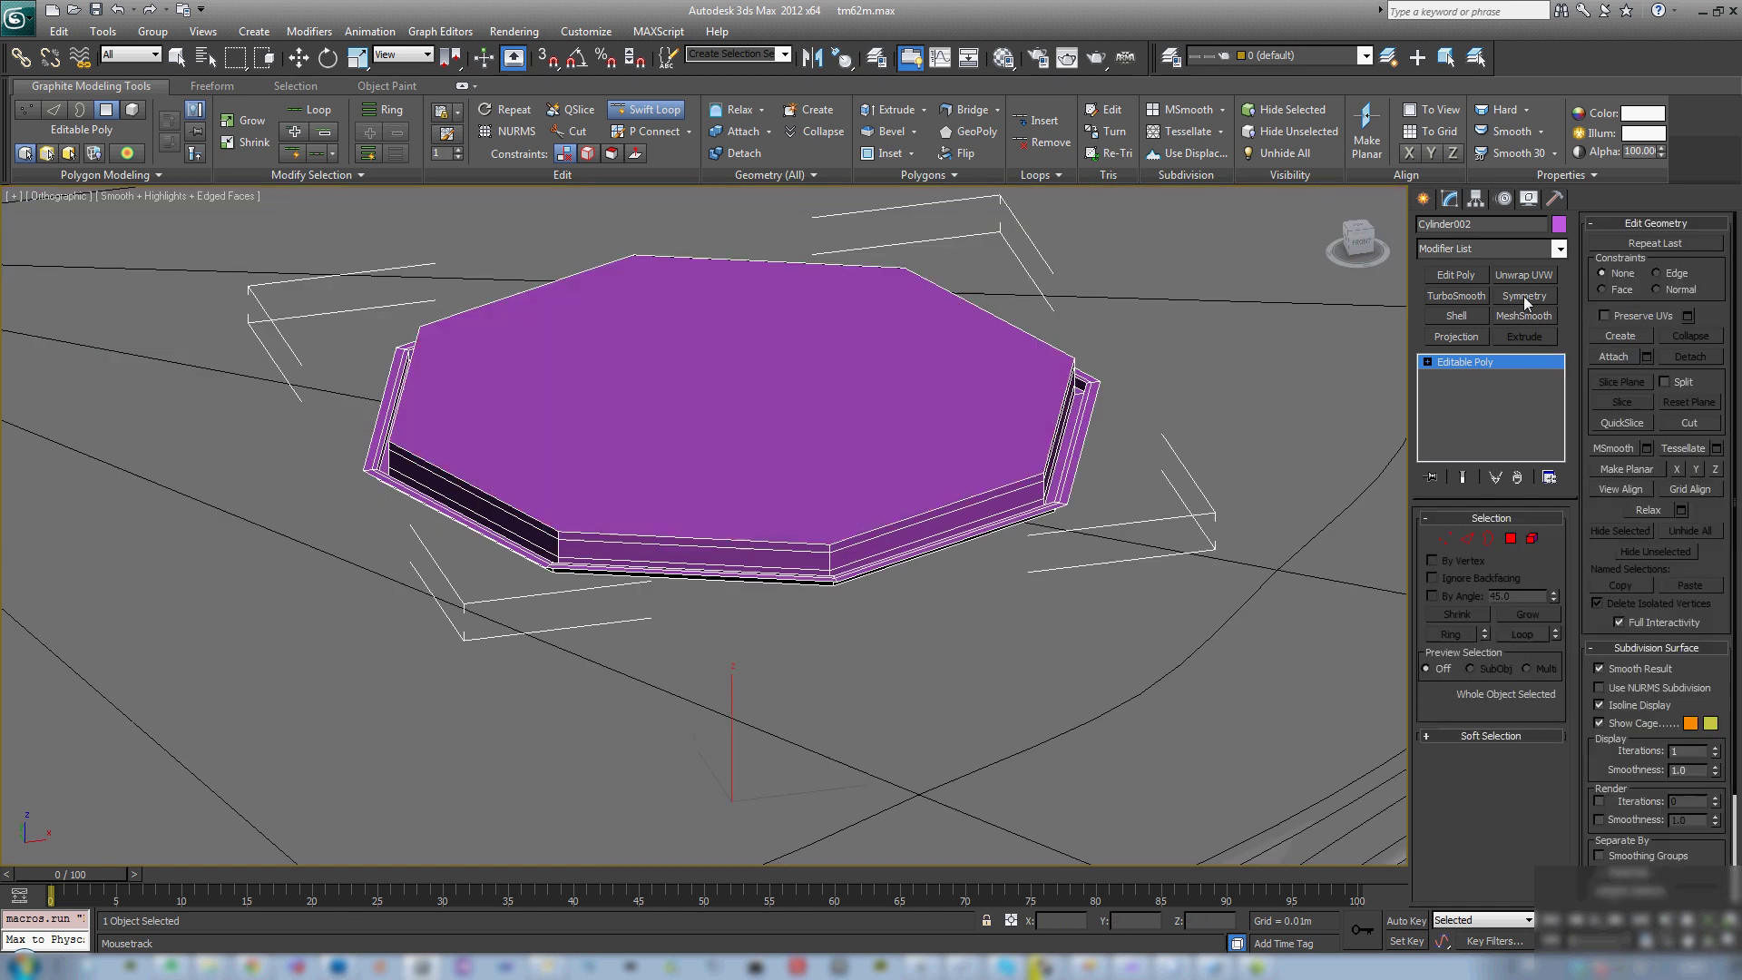
# Step: Apply a MeshSmooth modifier to the octagonal detail with 3 iterations
pyautogui.click(1524, 316)
pyautogui.click(1550, 644)
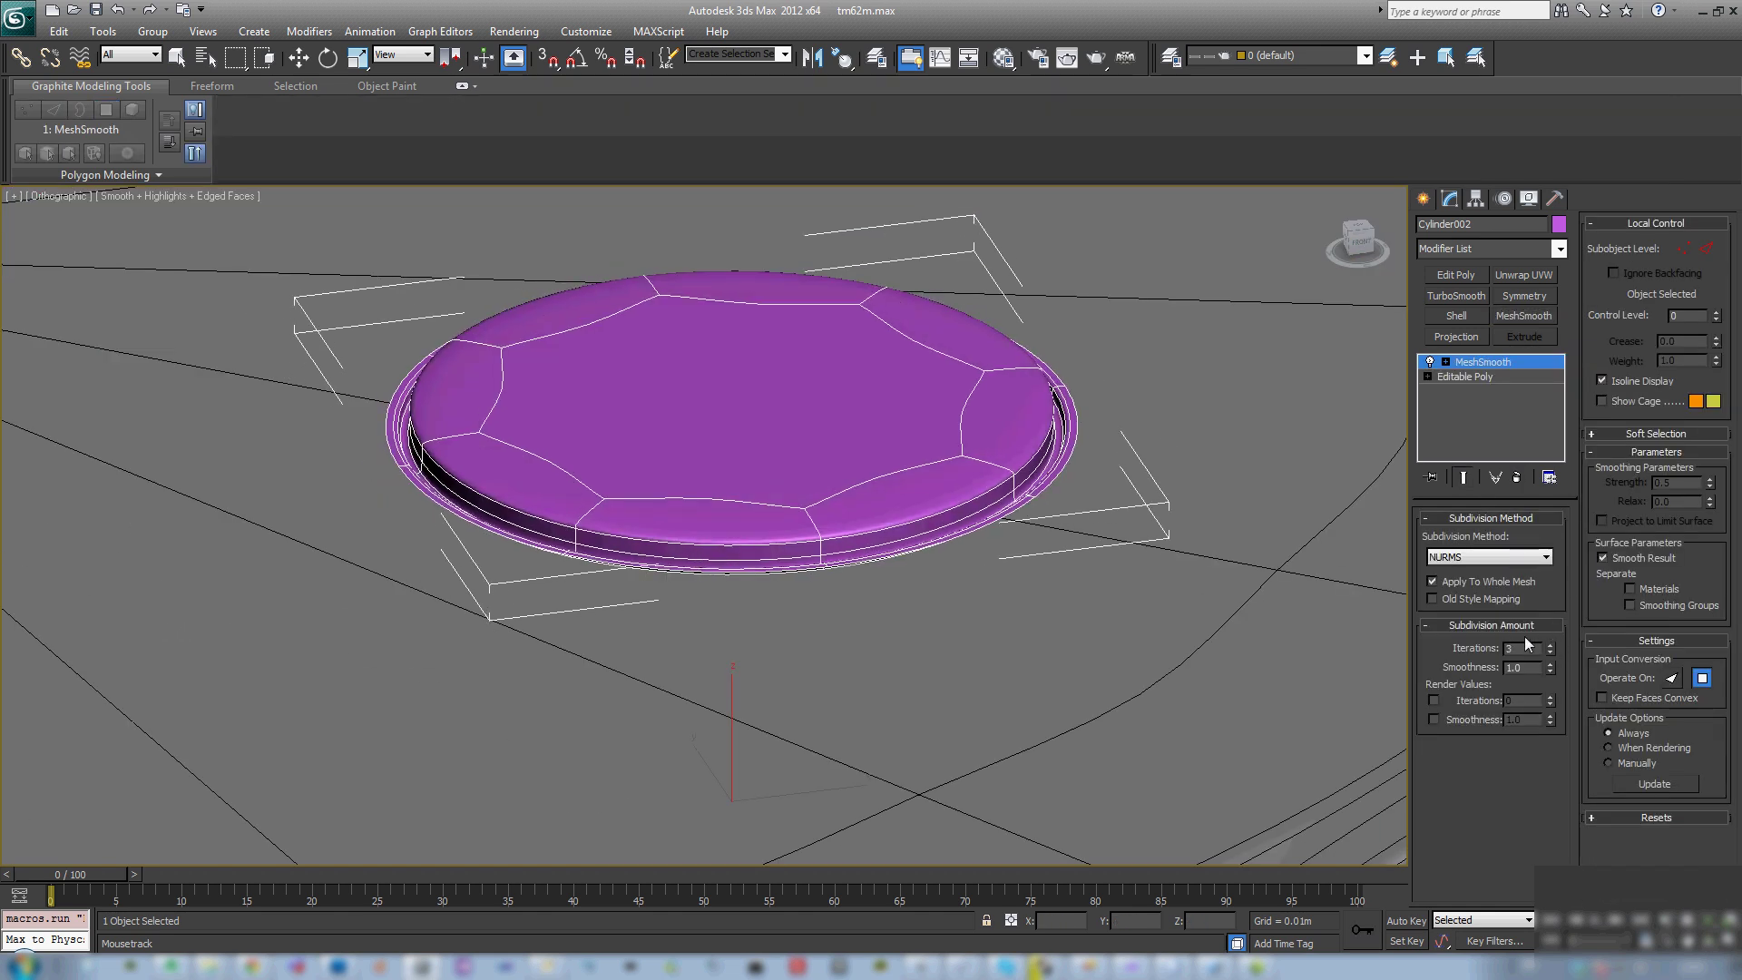
pyautogui.press('w')
# Step: Inset the octagon's top polygon in the Editable Poly to form a wide ring, and return to the MeshSmooth level
pyautogui.click(1497, 376)
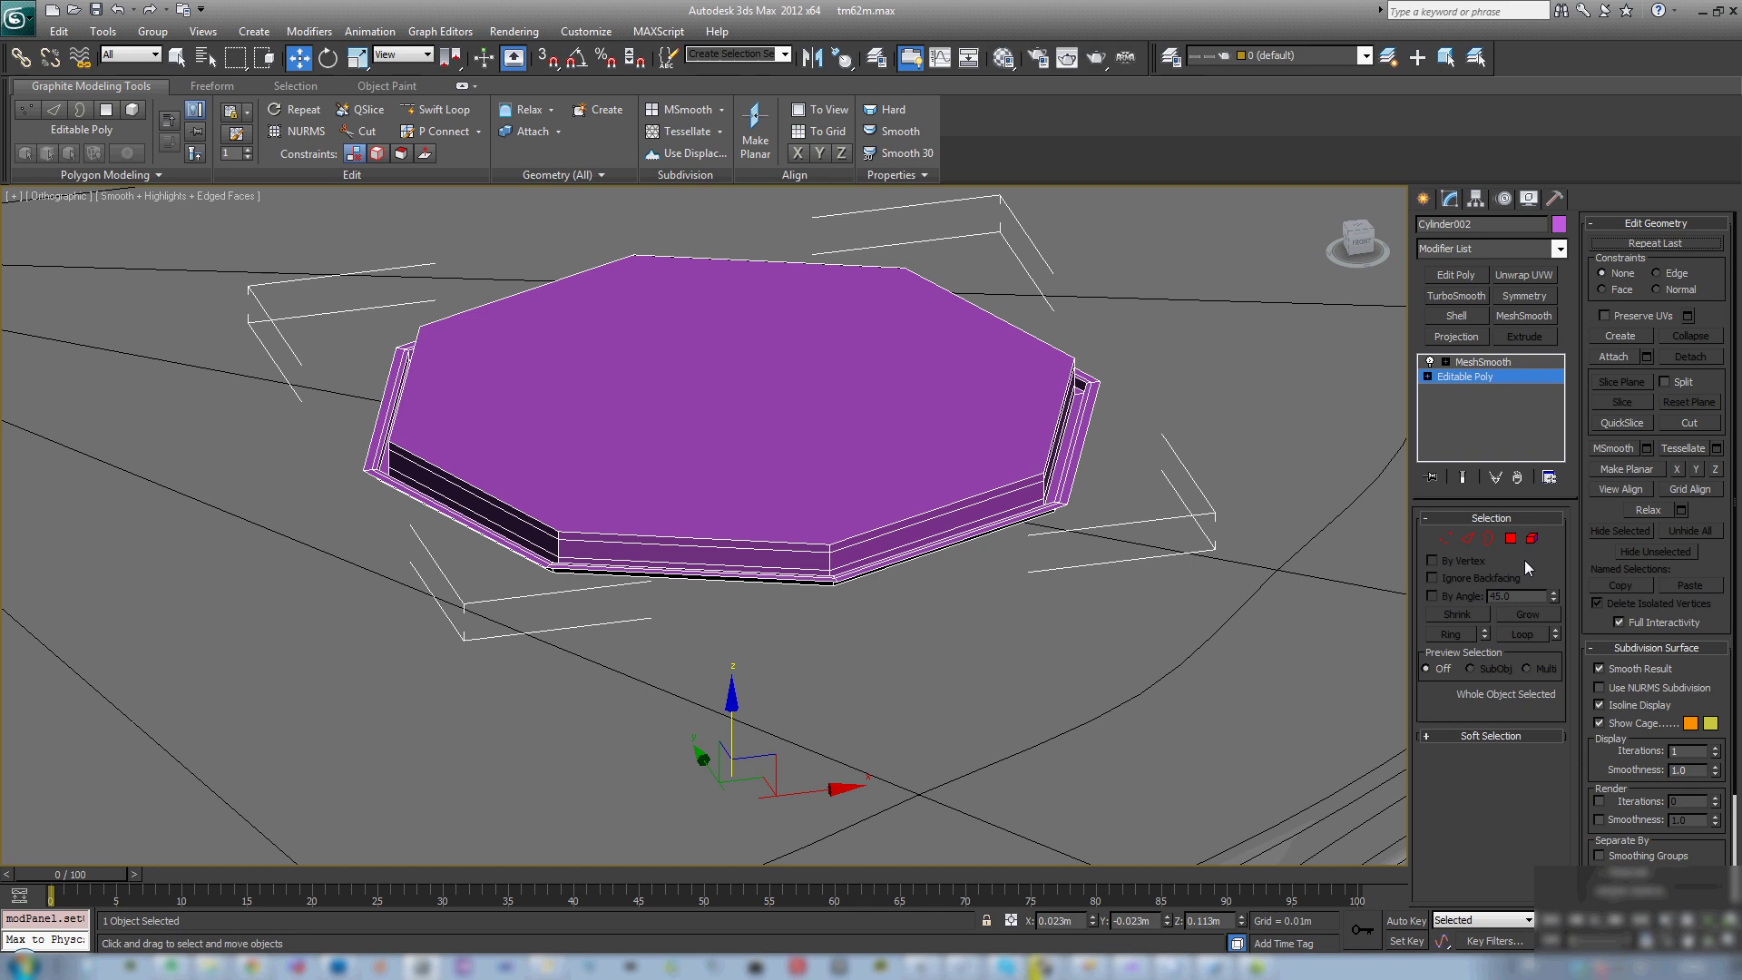
pyautogui.click(1511, 538)
pyautogui.click(922, 490)
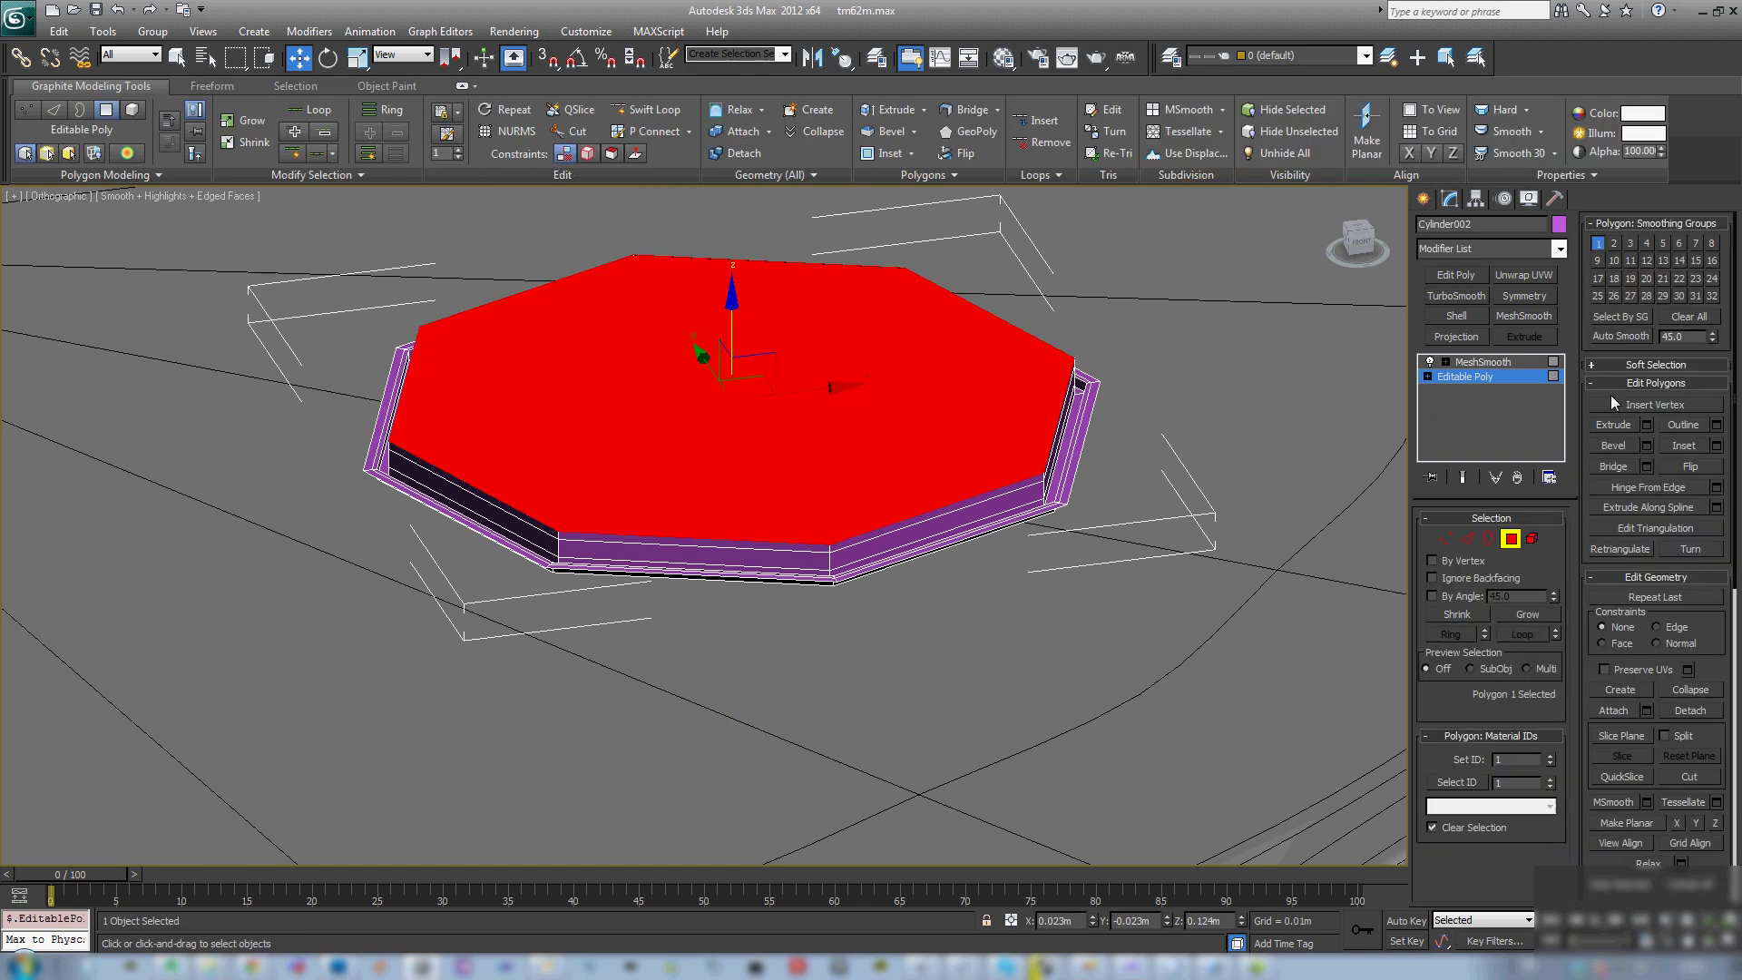
pyautogui.click(1684, 445)
pyautogui.moveTo(772, 459); pyautogui.dragTo(826, 540)
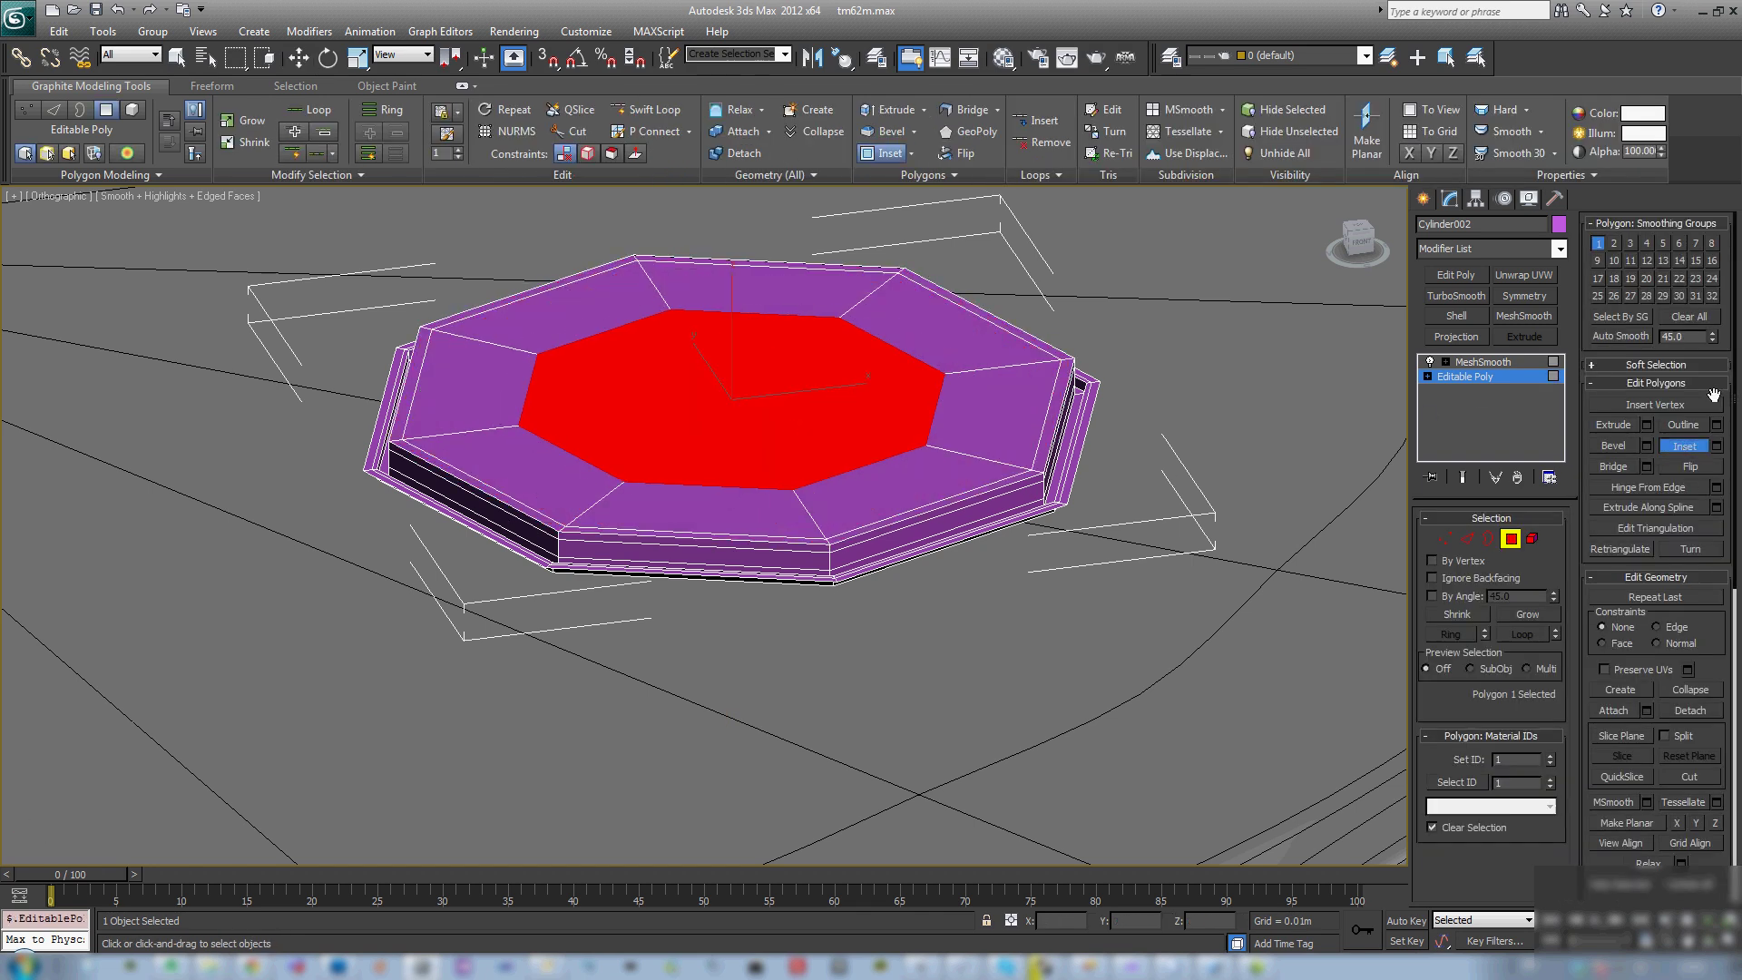
pyautogui.click(1684, 445)
pyautogui.click(1483, 361)
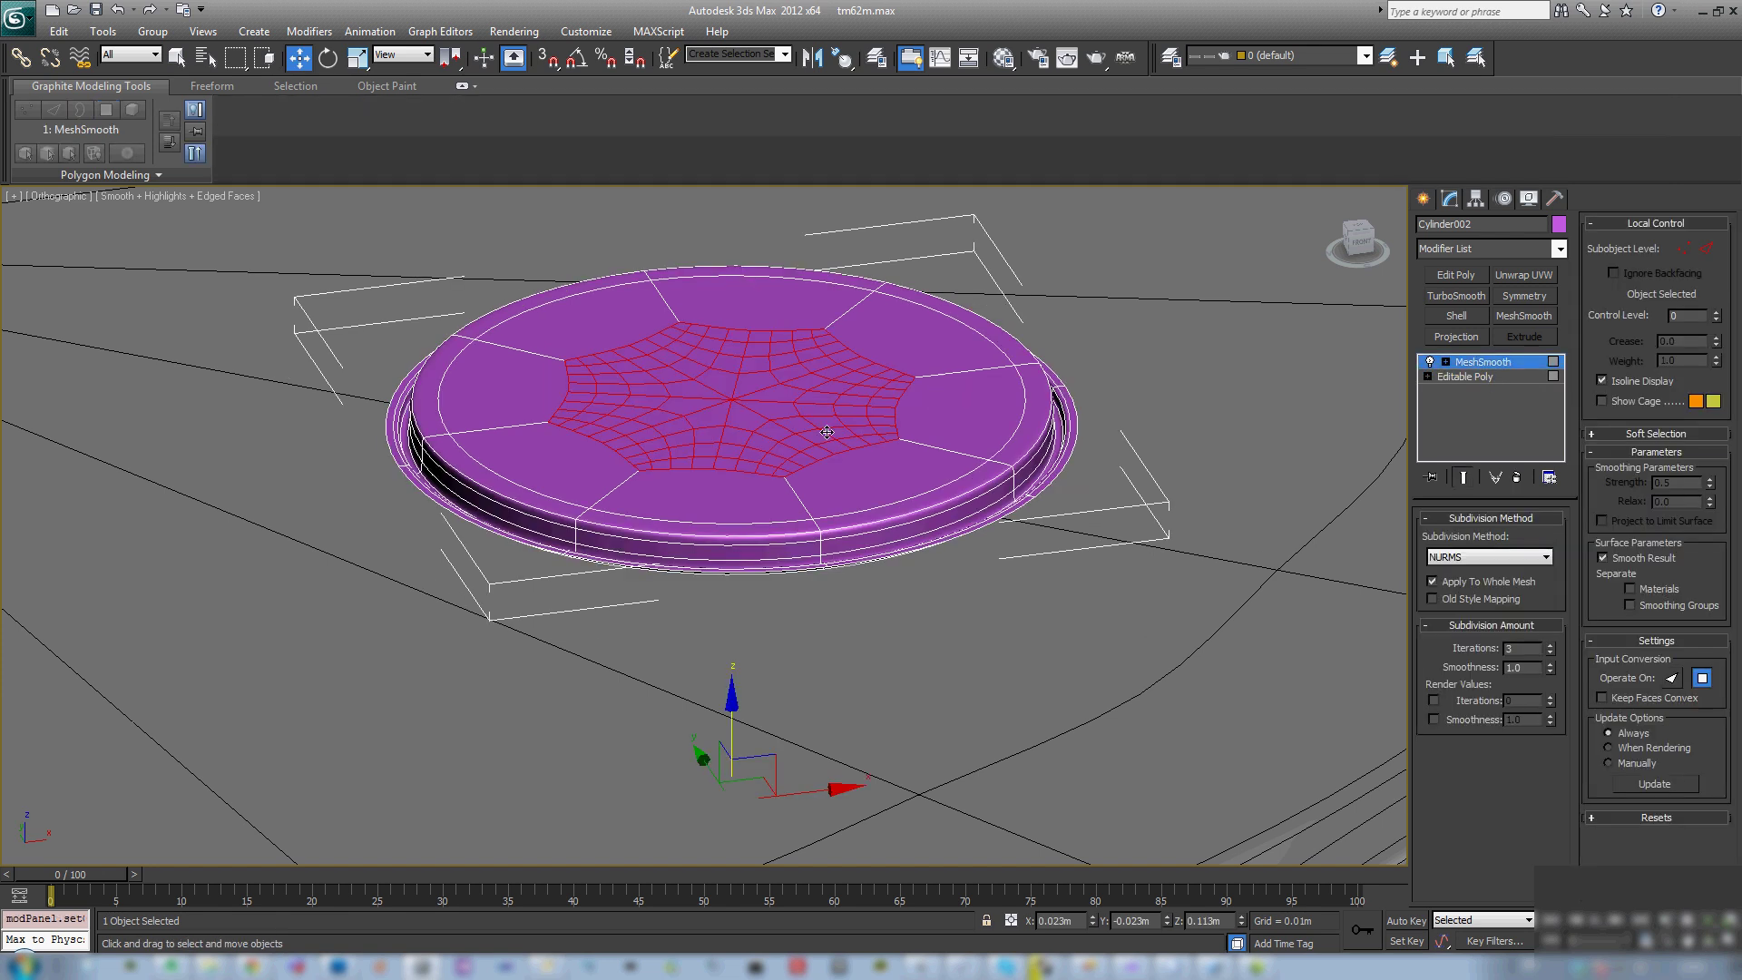
pyautogui.moveTo(825, 429); pyautogui.dragTo(817, 473, button='middle')
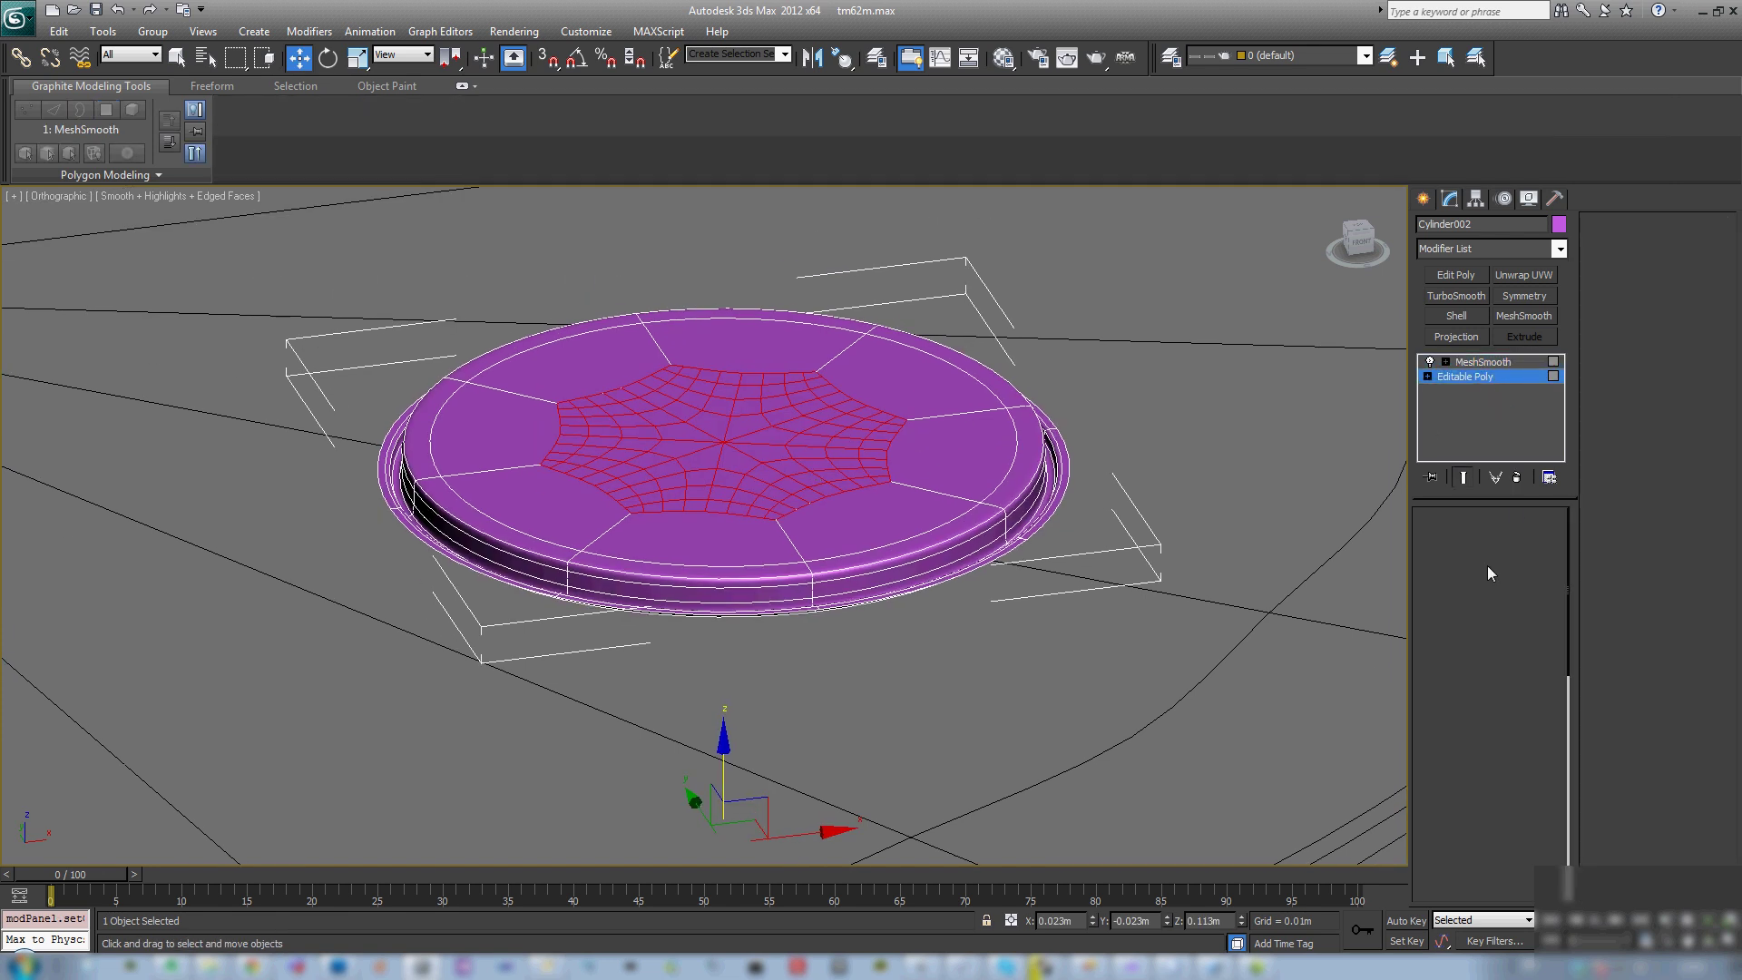
pyautogui.click(1478, 363)
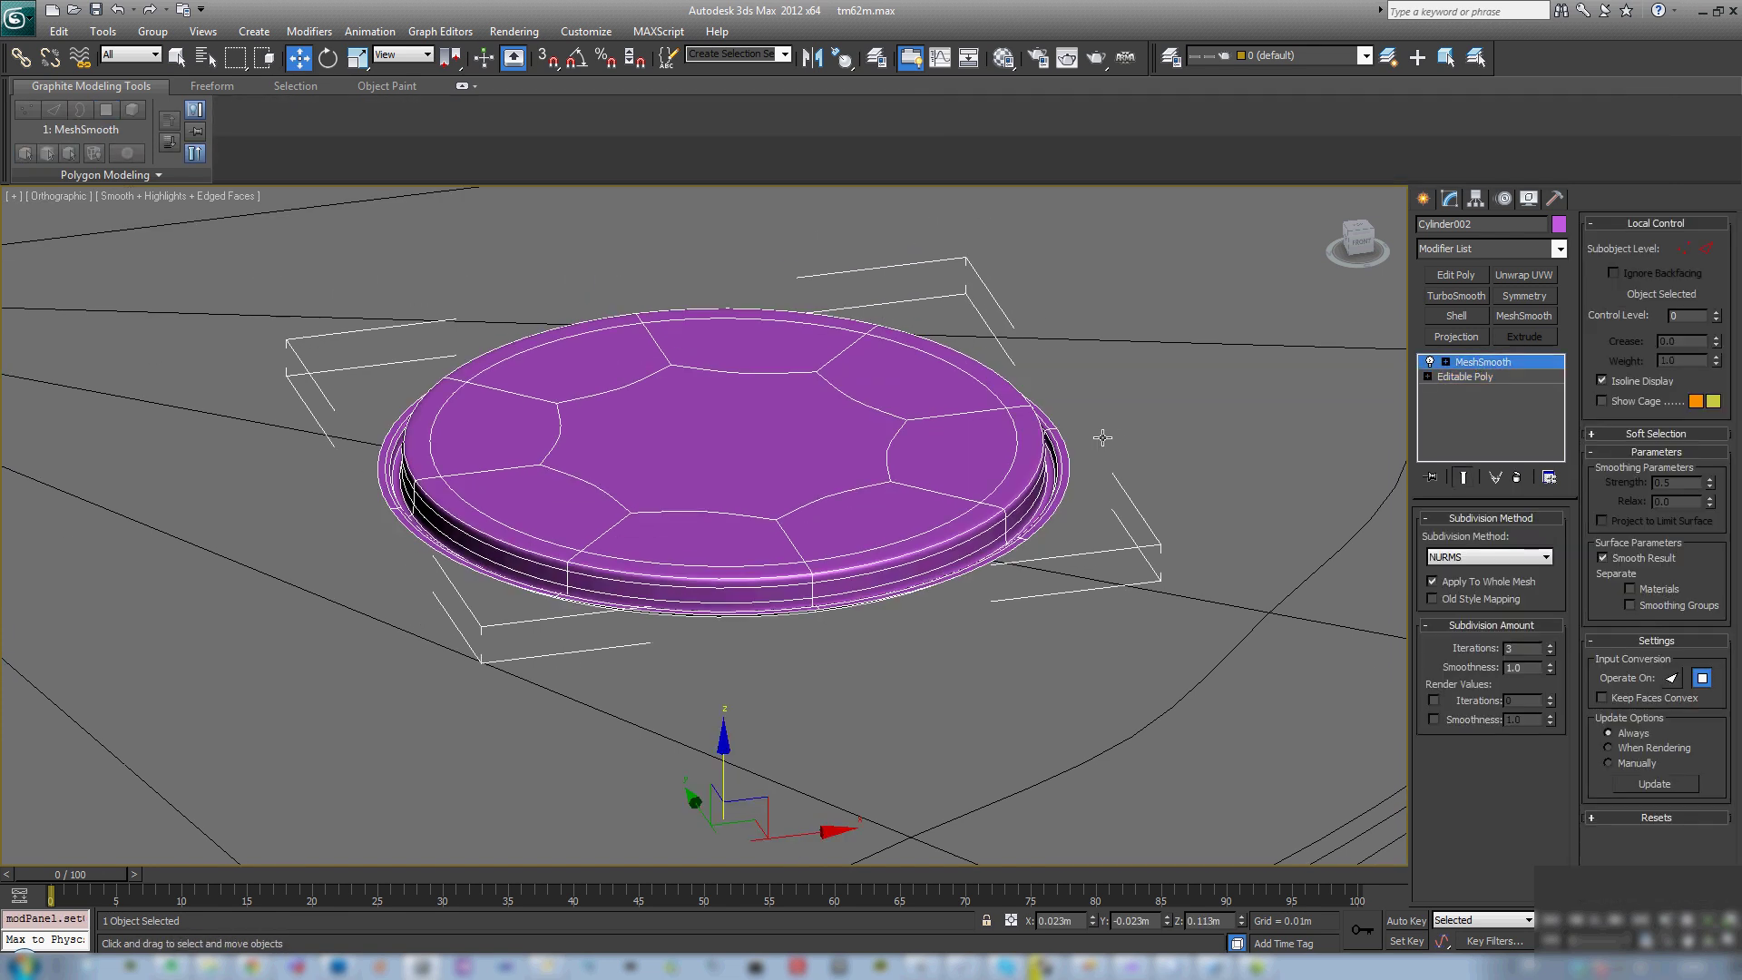
# Step: Hide the edged faces display and lower the small smoothed disc slightly along Z
pyautogui.scroll(-4, 958, 494)
pyautogui.press('F4')
pyautogui.scroll(-5, 808, 490)
pyautogui.keyDown('alt'); pyautogui.moveTo(808, 490); pyautogui.dragTo(909, 441, button='middle'); pyautogui.keyUp('alt')
pyautogui.scroll(4, 774, 474)
pyautogui.moveTo(783, 423); pyautogui.dragTo(782, 434)
# Step: Clone the small disc as one independent copy beside the original and enlarge the copy slightly in the XY plane
pyautogui.keyDown('shift'); pyautogui.moveTo(814, 494); pyautogui.dragTo(692, 515); pyautogui.keyUp('shift')
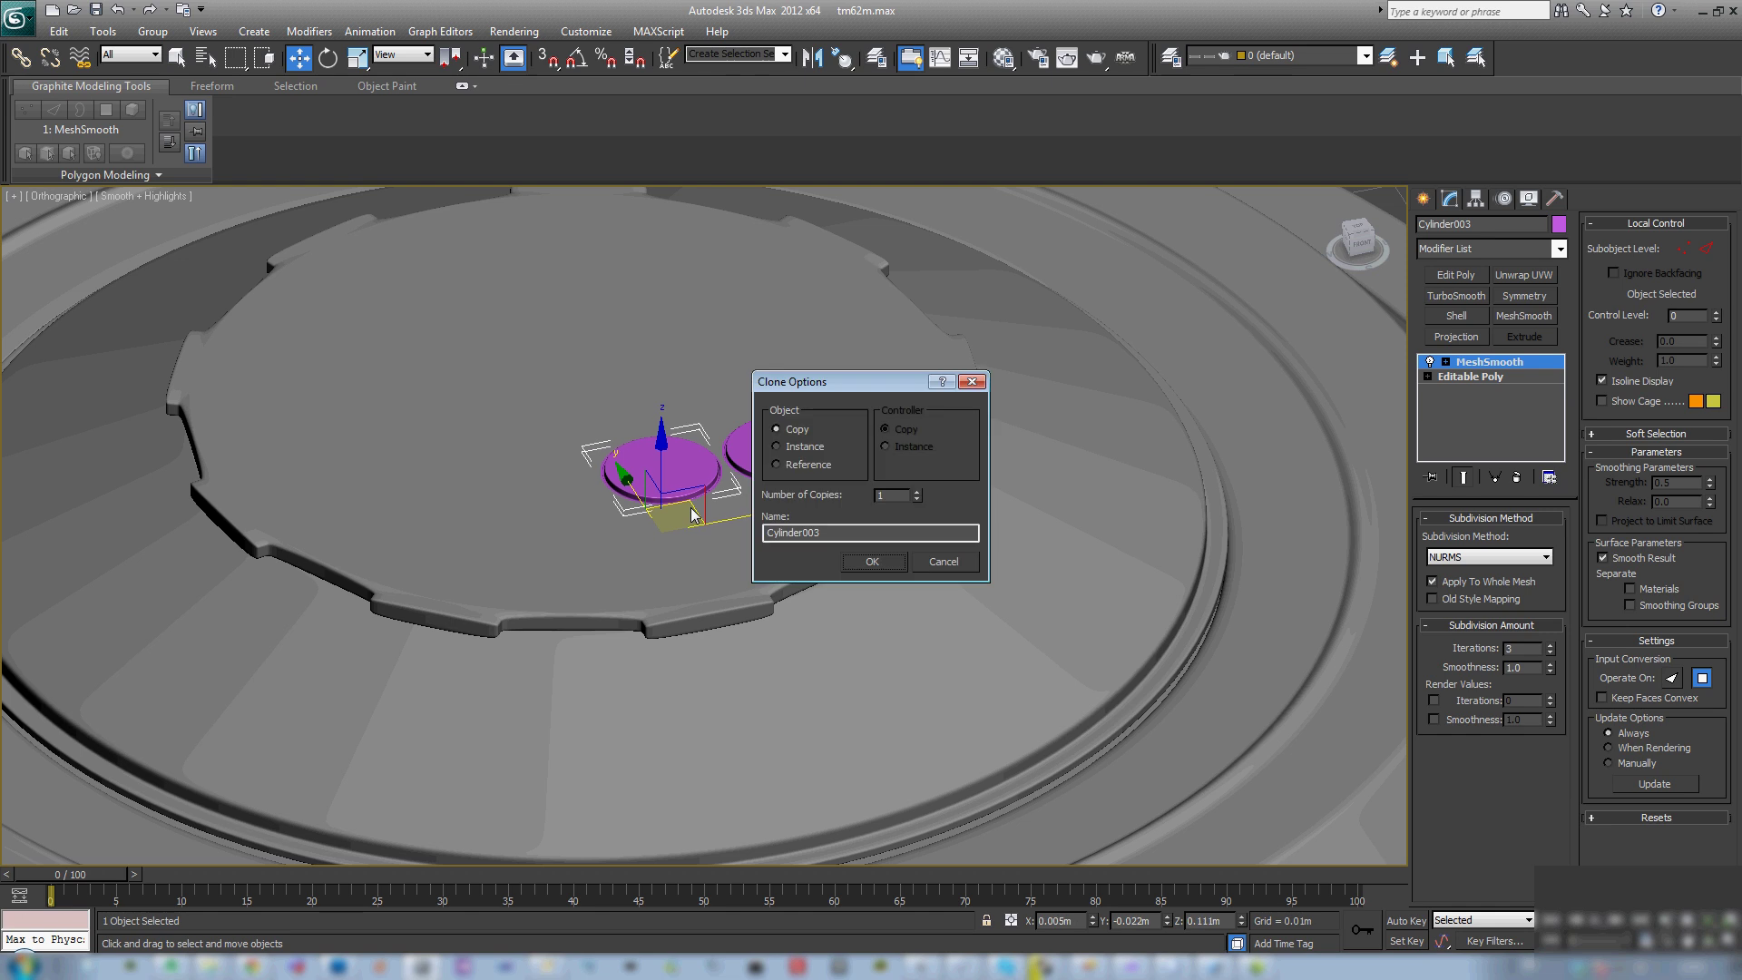
pyautogui.click(873, 562)
pyautogui.press('r')
pyautogui.moveTo(648, 542); pyautogui.dragTo(647, 529)
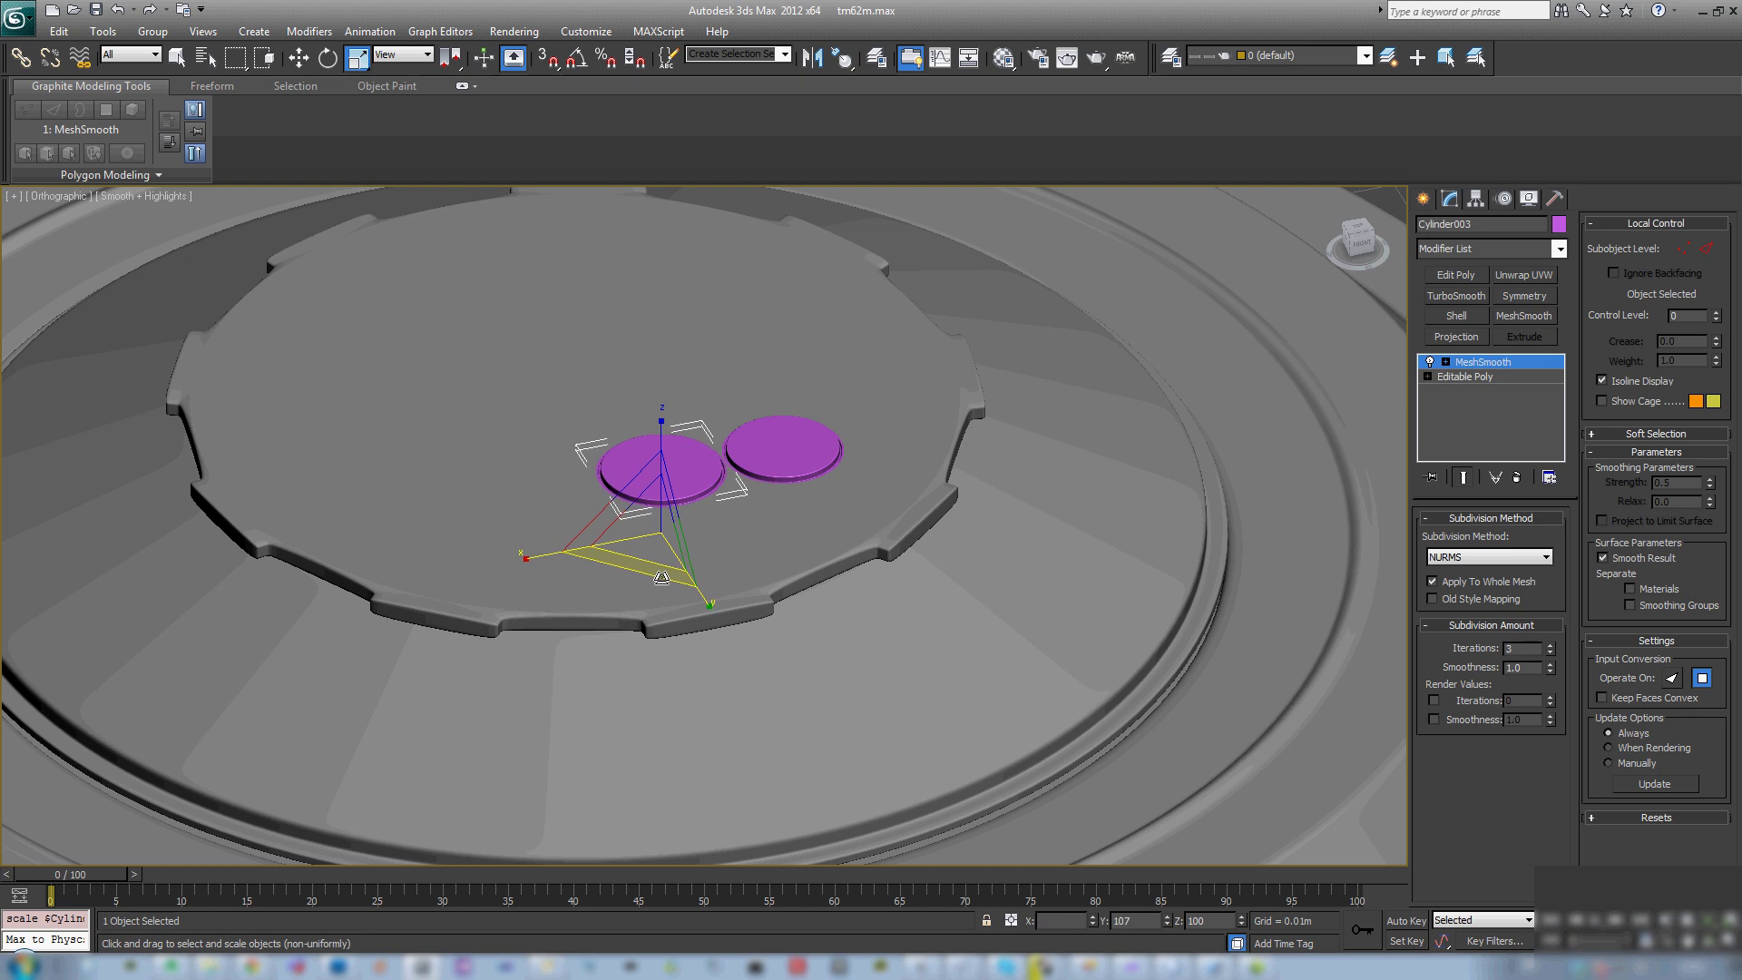
pyautogui.keyDown('alt'); pyautogui.moveTo(690, 536); pyautogui.dragTo(790, 608, button='middle'); pyautogui.keyUp('alt')
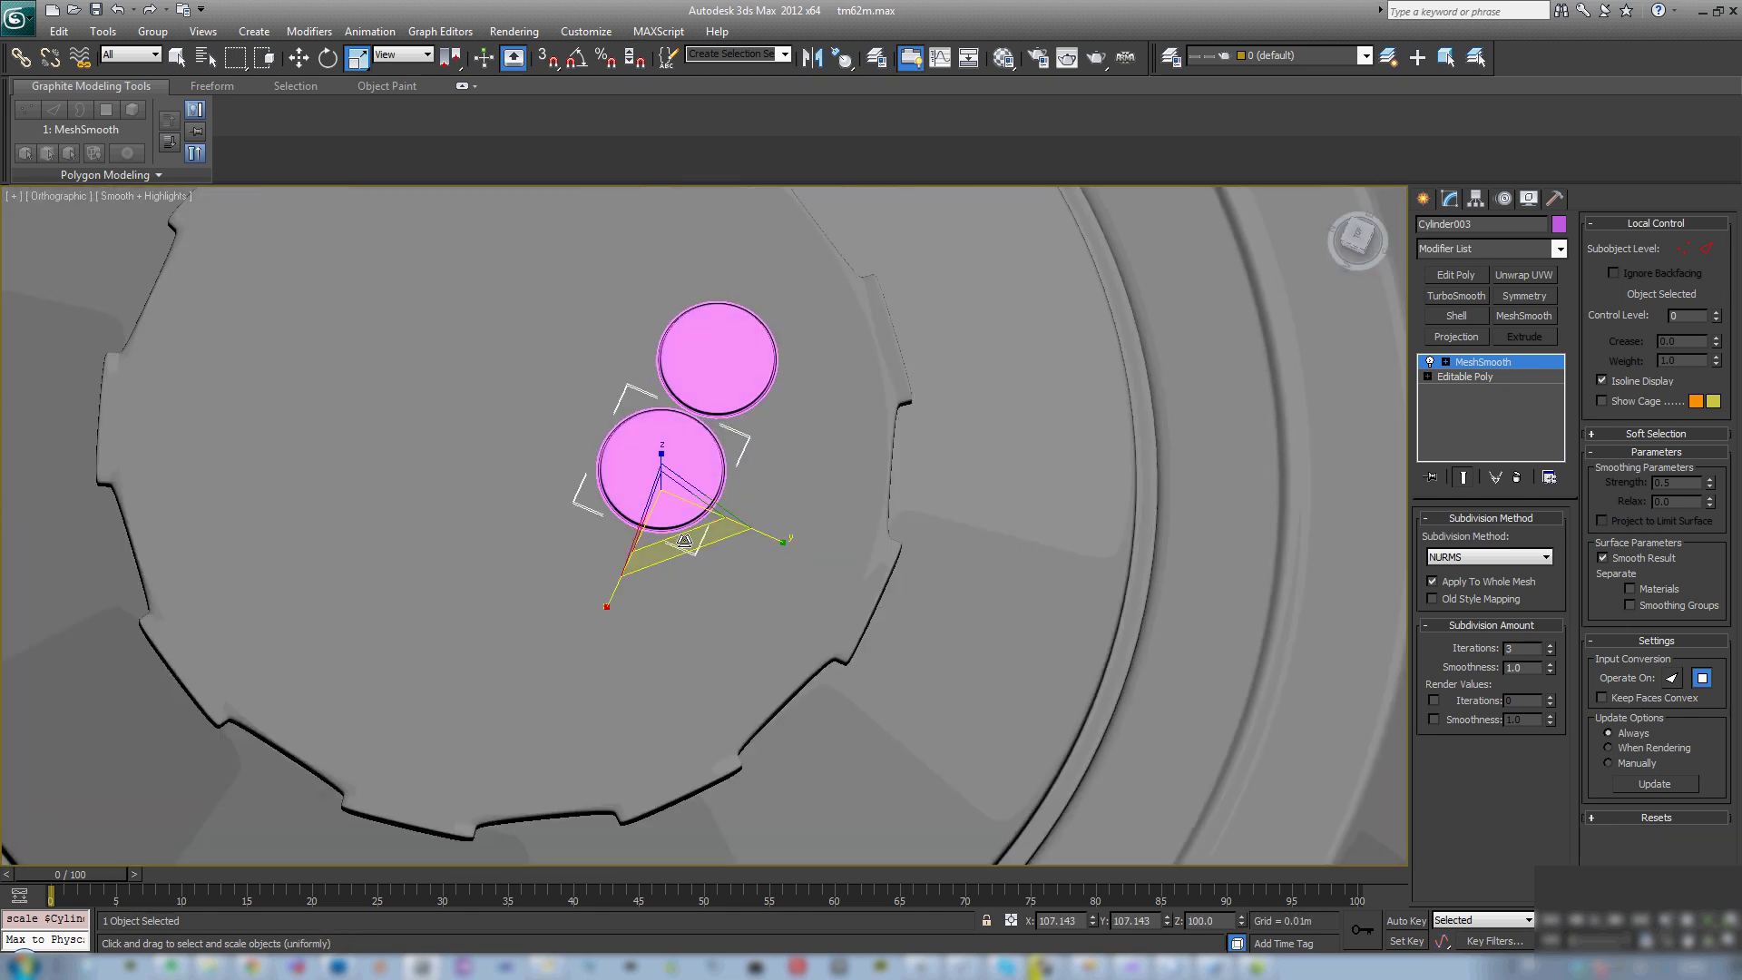
# Step: Nudge the enlarged copy in the XY plane and lower both small discs slightly along Z toward the toothed disc
pyautogui.press('w')
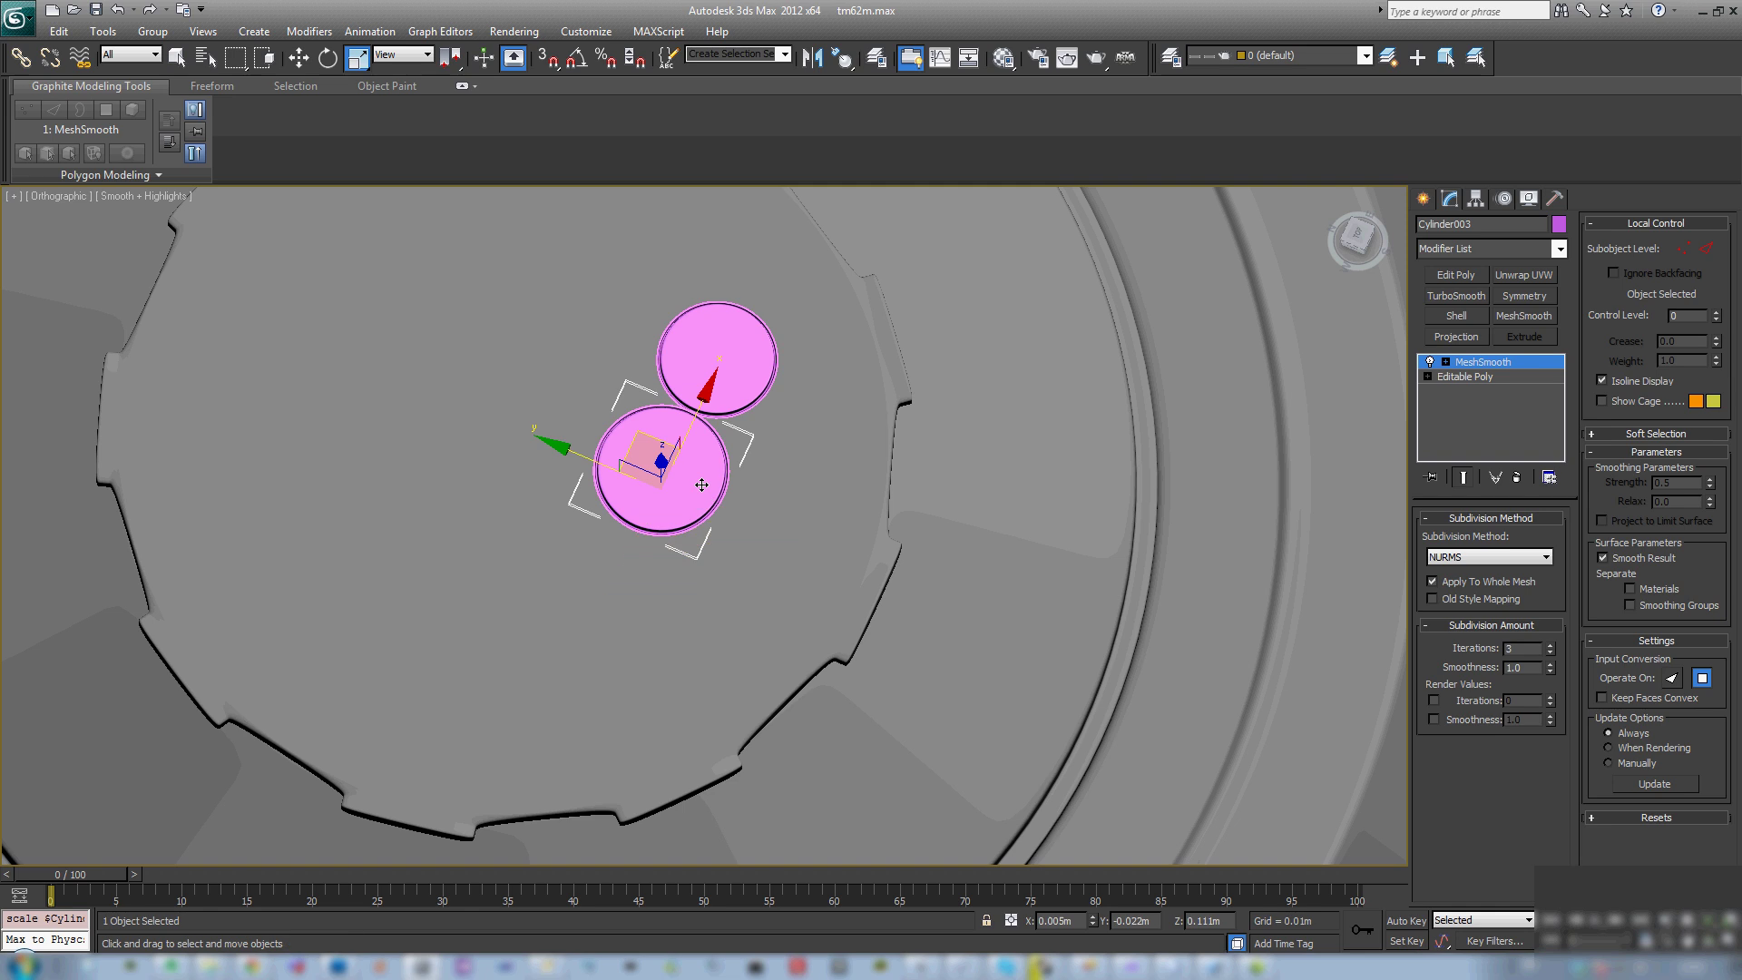
pyautogui.moveTo(652, 437); pyautogui.dragTo(650, 439)
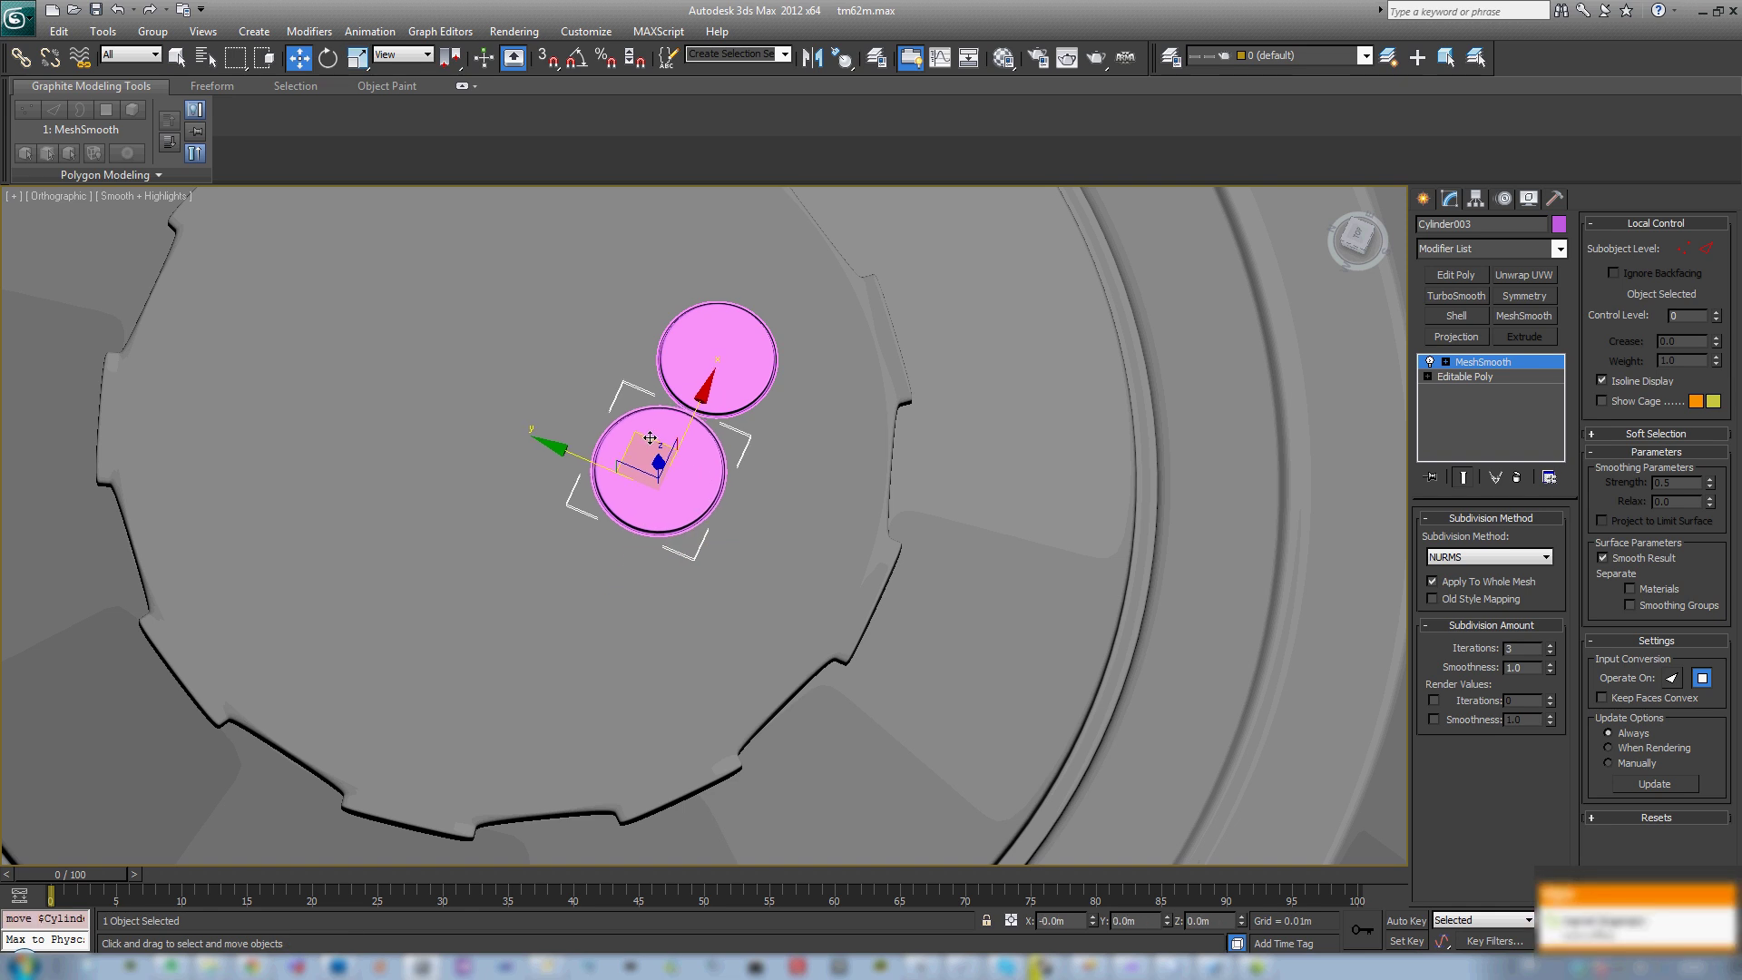
pyautogui.keyDown('alt'); pyautogui.moveTo(651, 438); pyautogui.dragTo(836, 378, button='middle'); pyautogui.keyUp('alt')
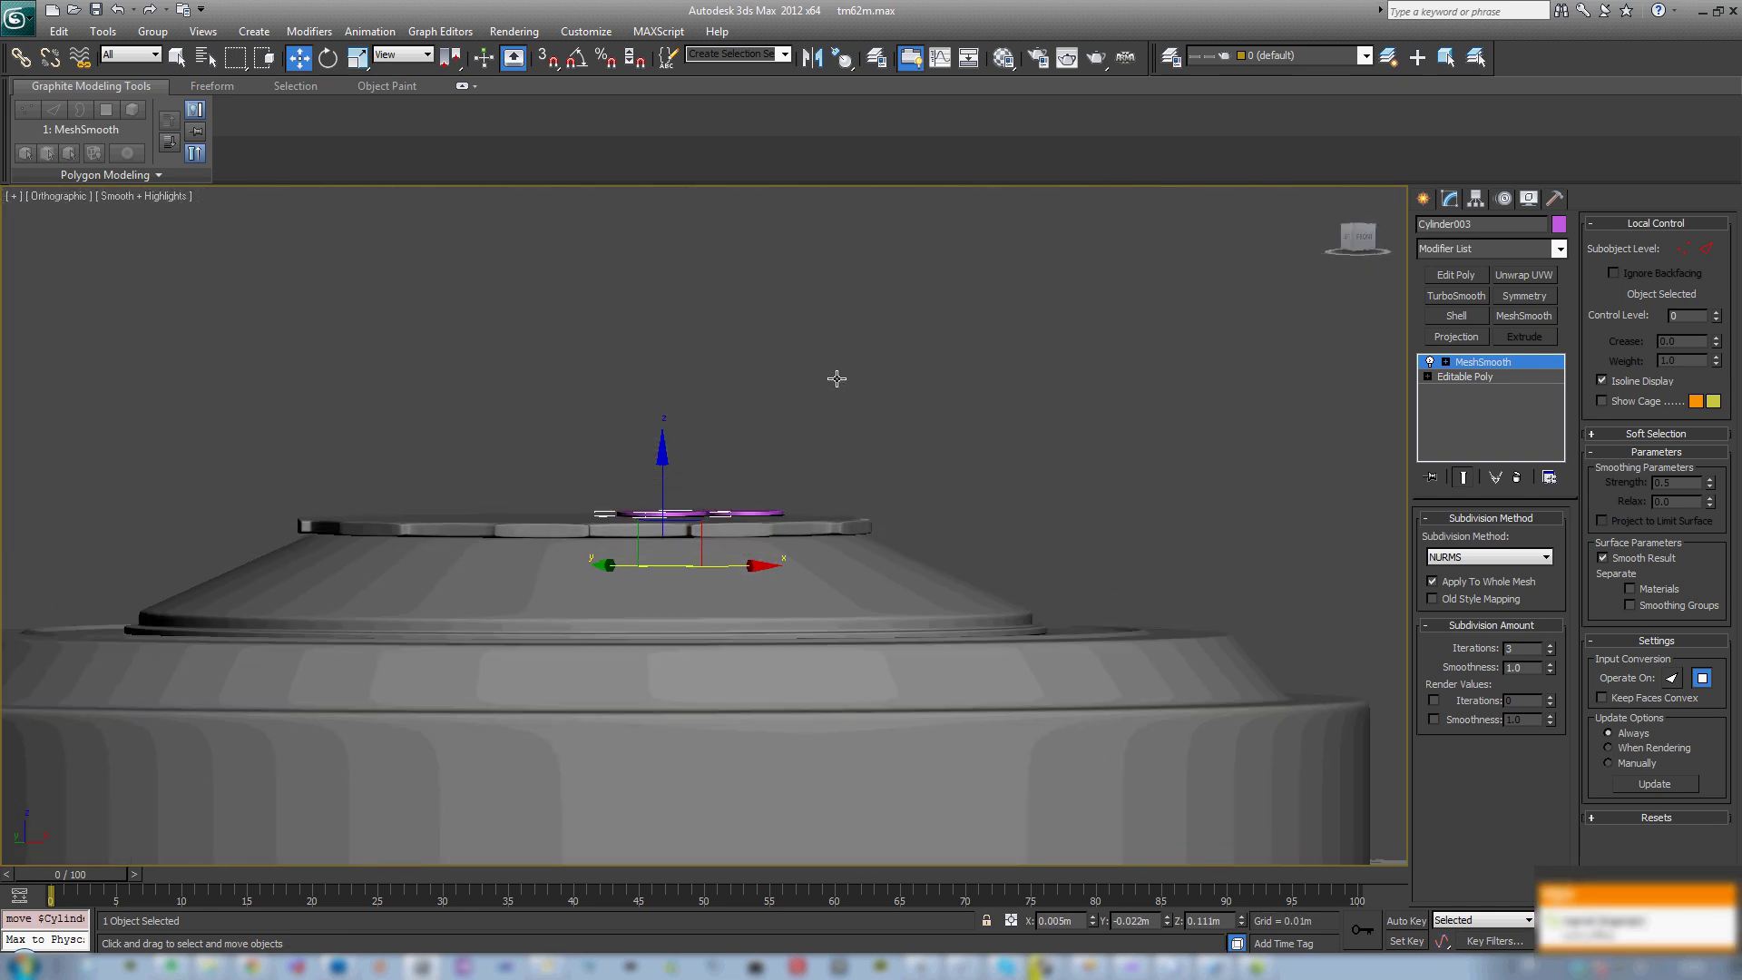
pyautogui.scroll(4, 701, 469)
pyautogui.keyDown('ctrl'); pyautogui.click(793, 471); pyautogui.keyUp('ctrl')
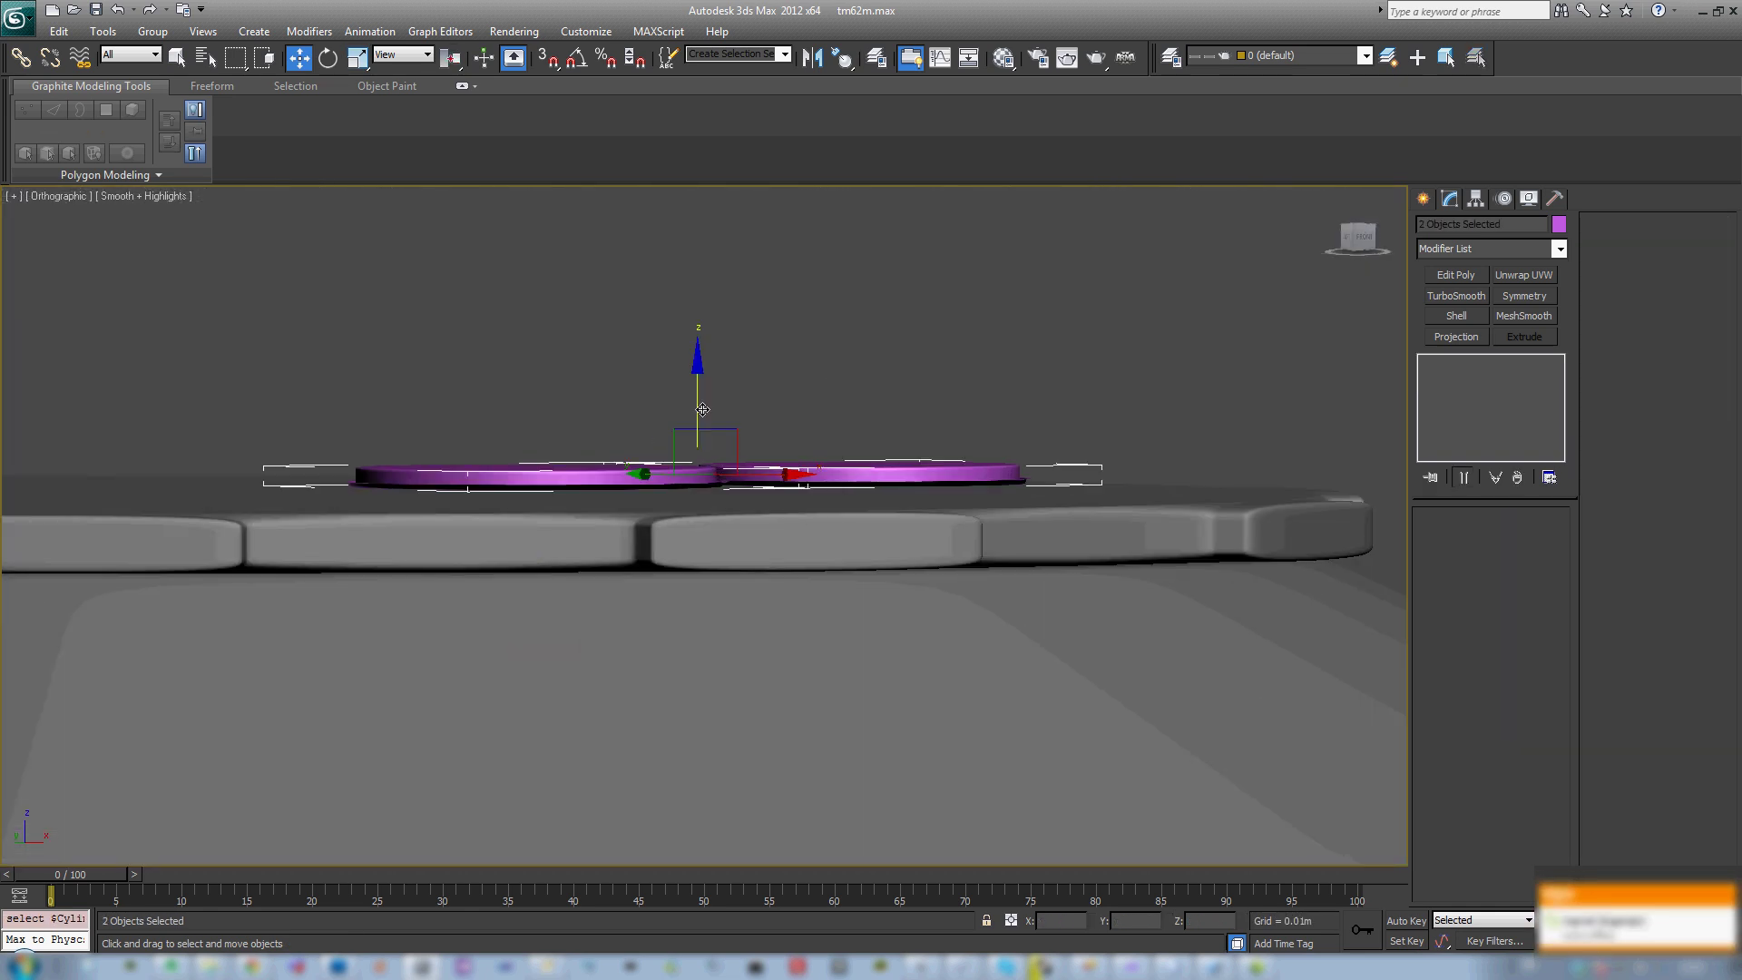
pyautogui.moveTo(697, 404); pyautogui.dragTo(696, 408)
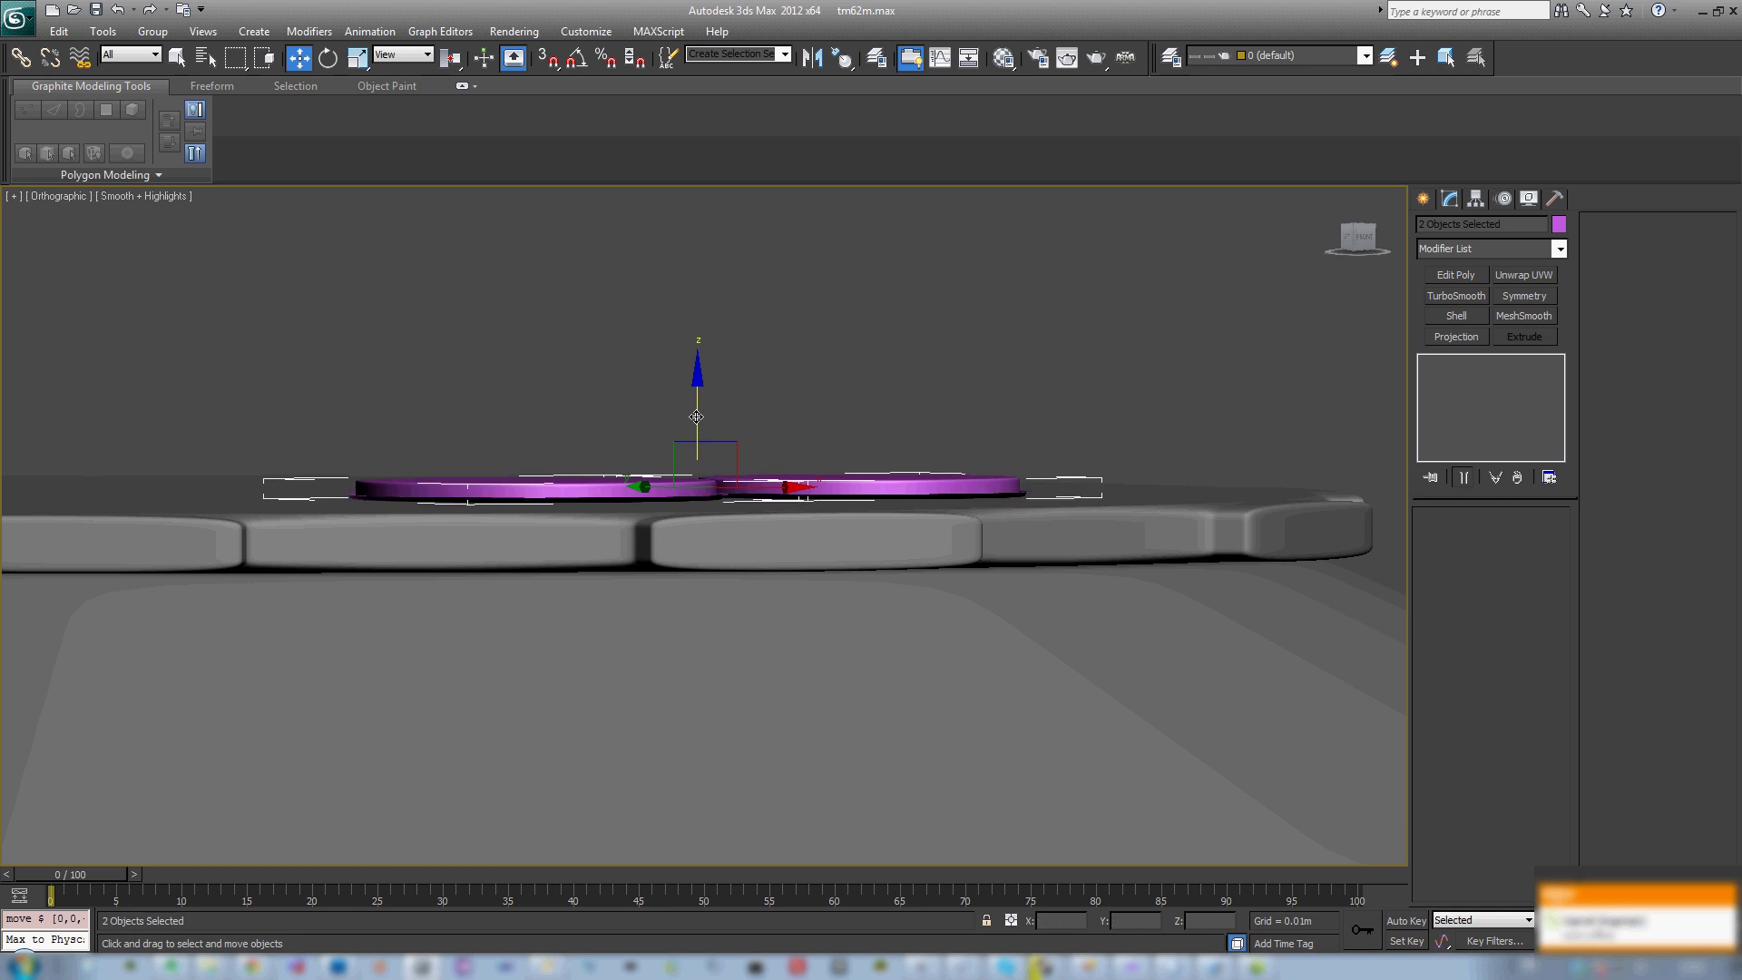
# Step: Open the Material Editor with both small discs selected
pyautogui.keyDown('alt'); pyautogui.moveTo(696, 408); pyautogui.dragTo(708, 535, button='middle'); pyautogui.keyUp('alt')
pyautogui.scroll(-6, 818, 491)
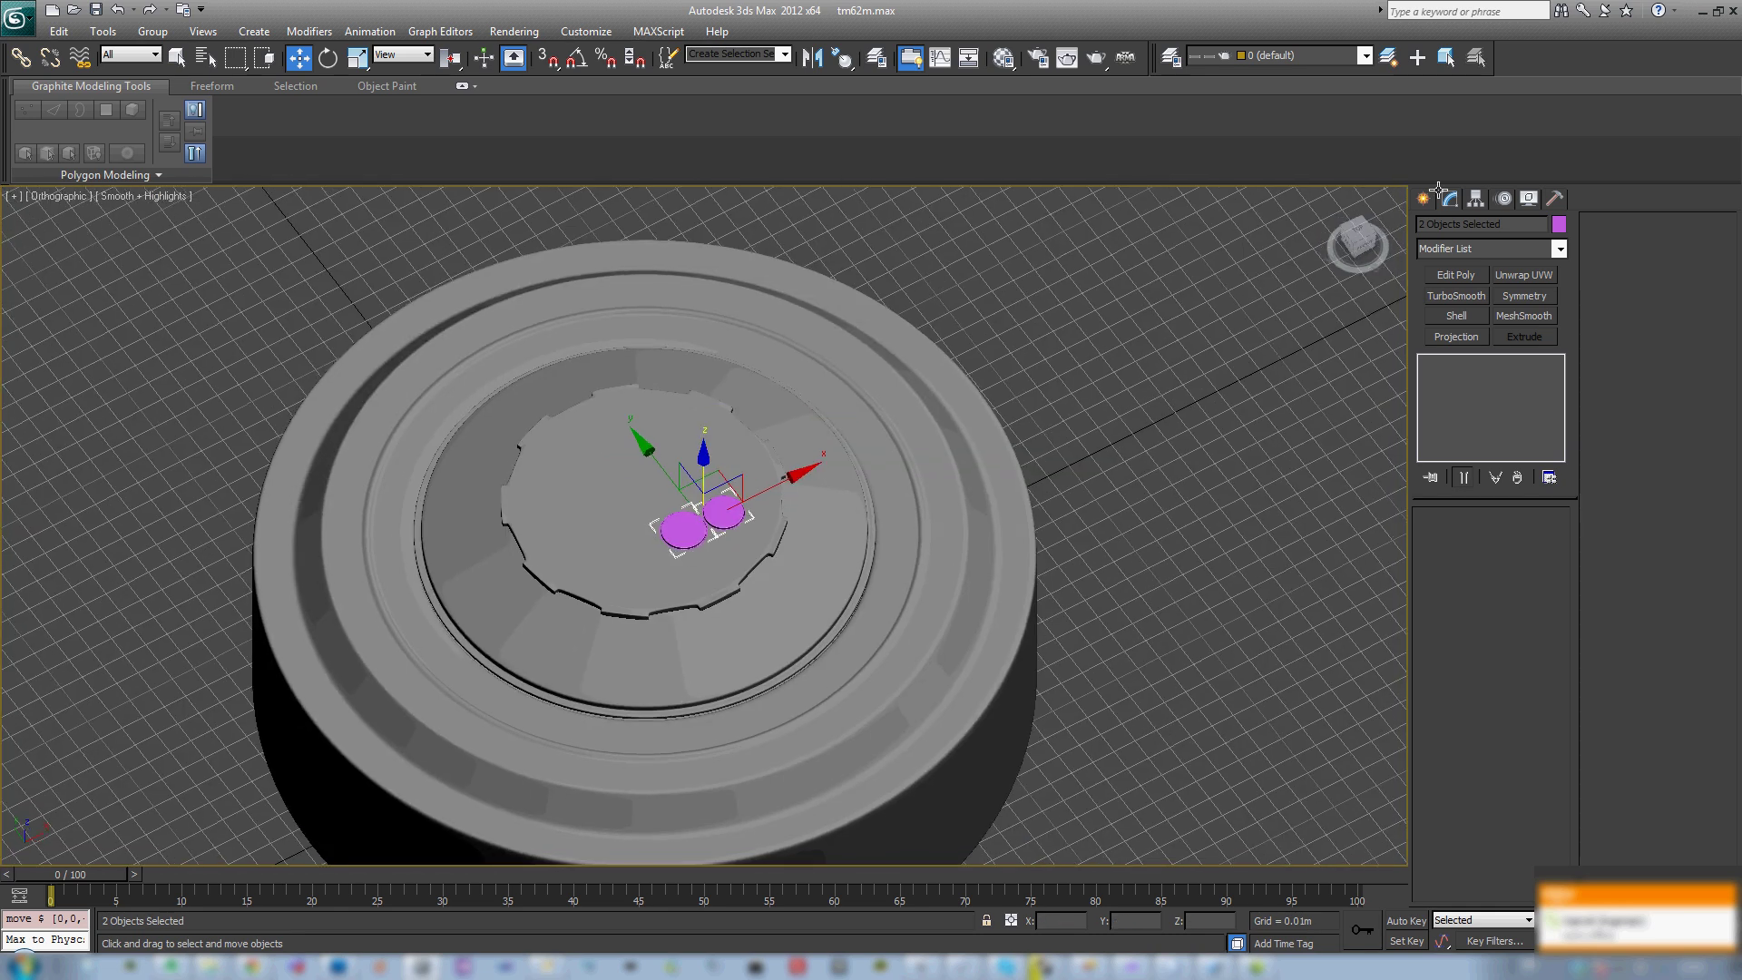
pyautogui.click(1009, 60)
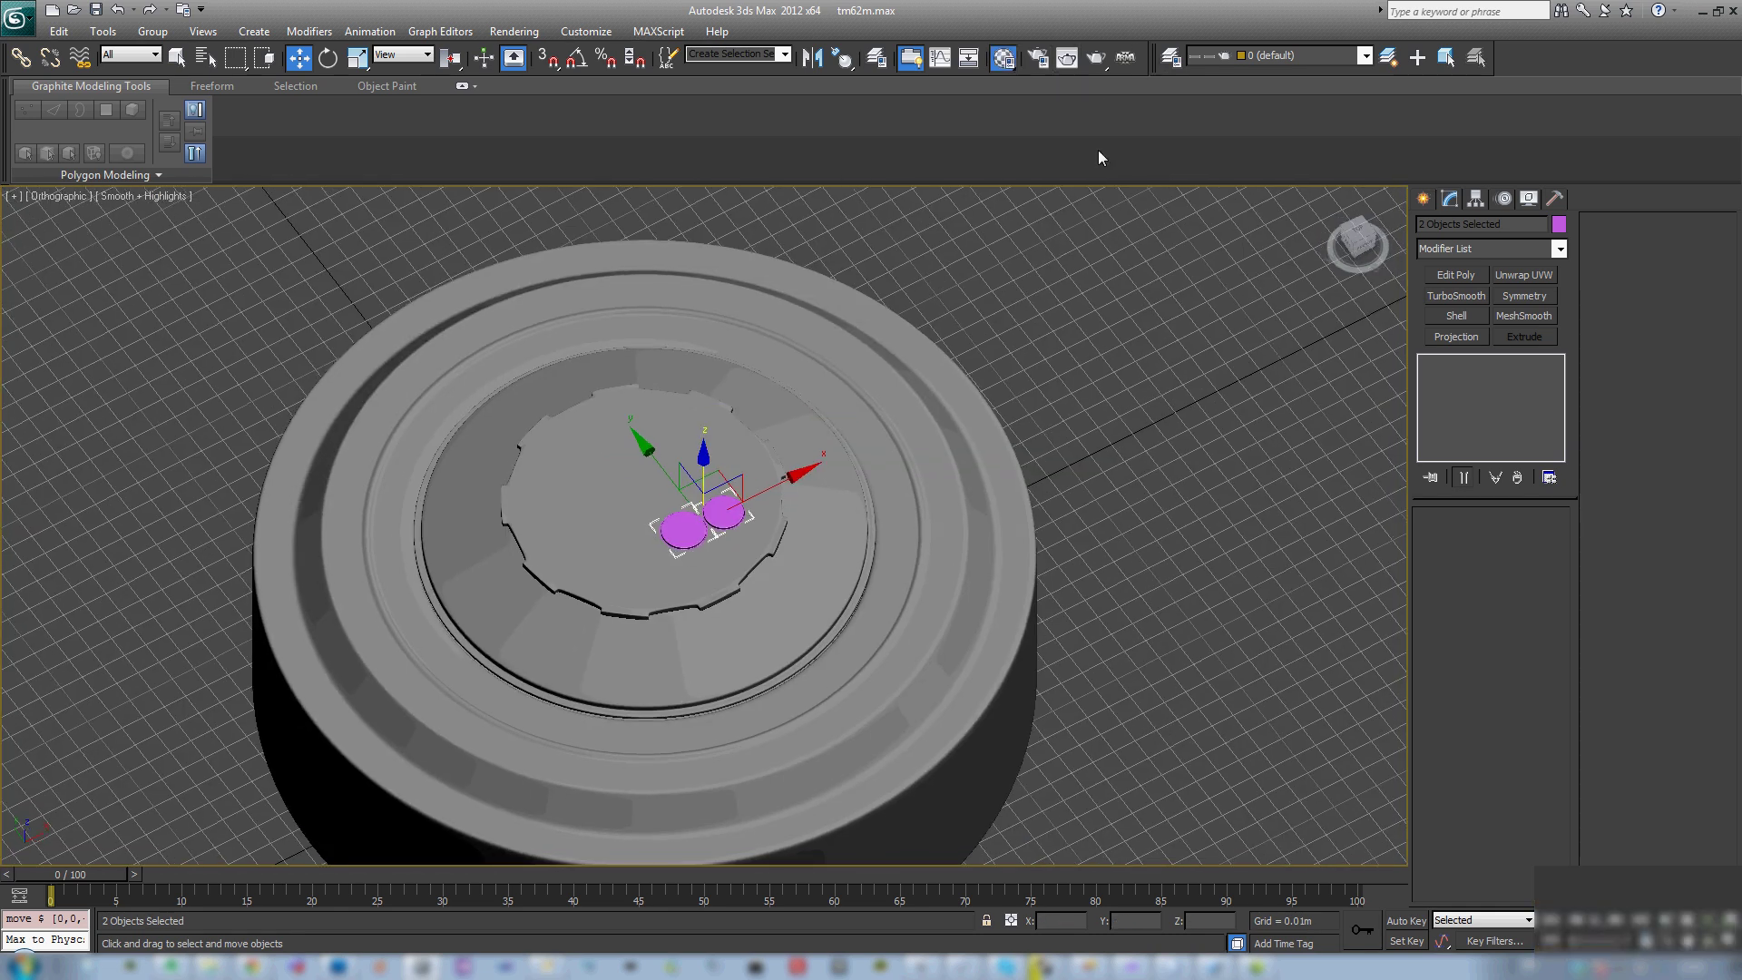